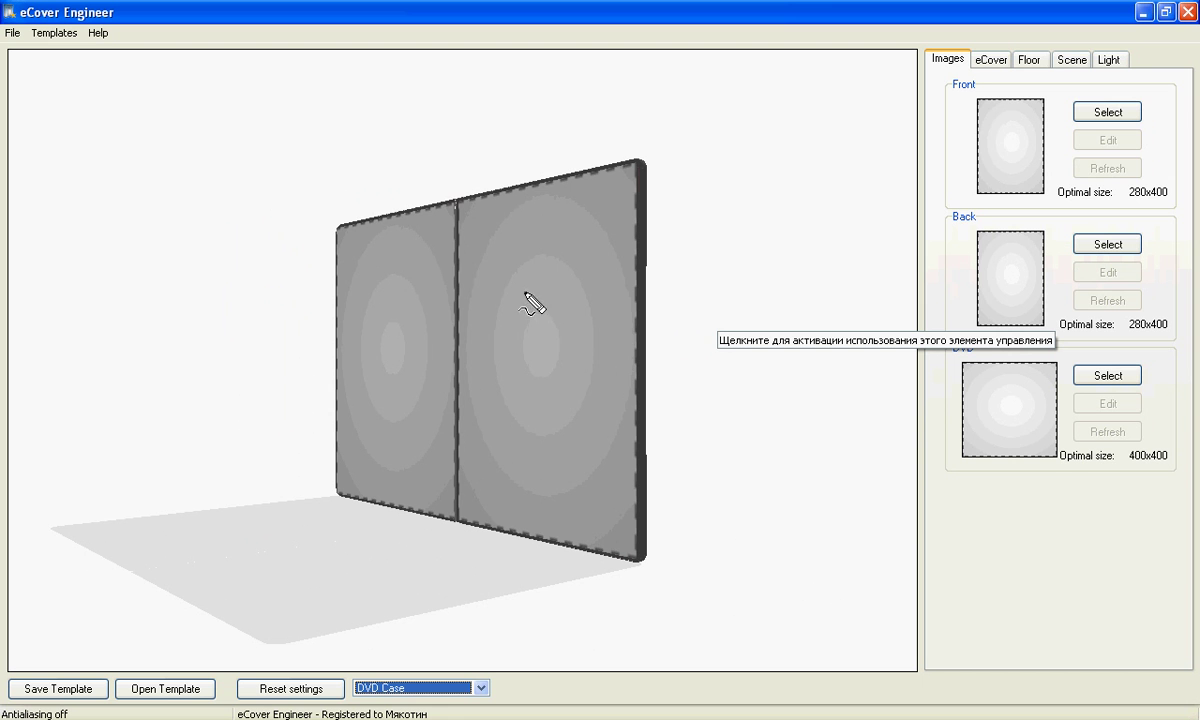
# Step: Rotate the DVD case model to its inner side and examine the disc surface and the image slots
pyautogui.moveTo(536, 300)
pyautogui.mouseDown()
pyautogui.moveTo(549, 291)
pyautogui.moveTo(522, 358)
pyautogui.mouseUp()
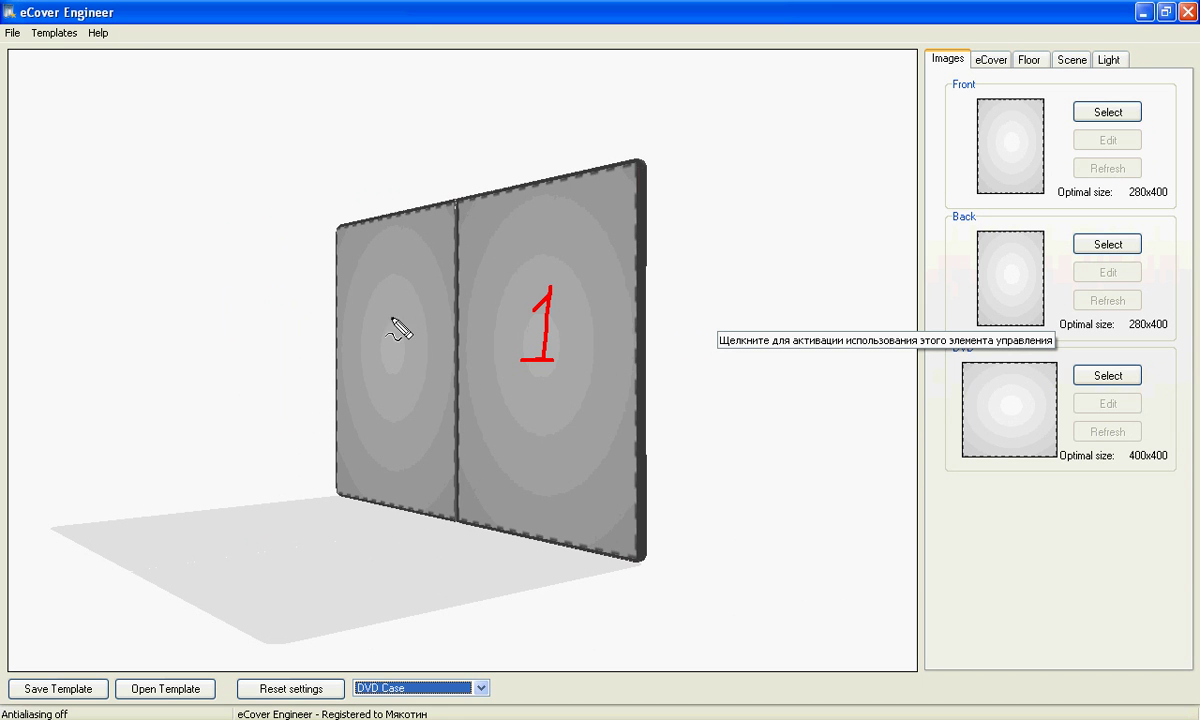
pyautogui.moveTo(377, 313)
pyautogui.mouseDown()
pyautogui.moveTo(411, 303)
pyautogui.moveTo(423, 318)
pyautogui.moveTo(377, 366)
pyautogui.moveTo(409, 366)
pyautogui.mouseUp()
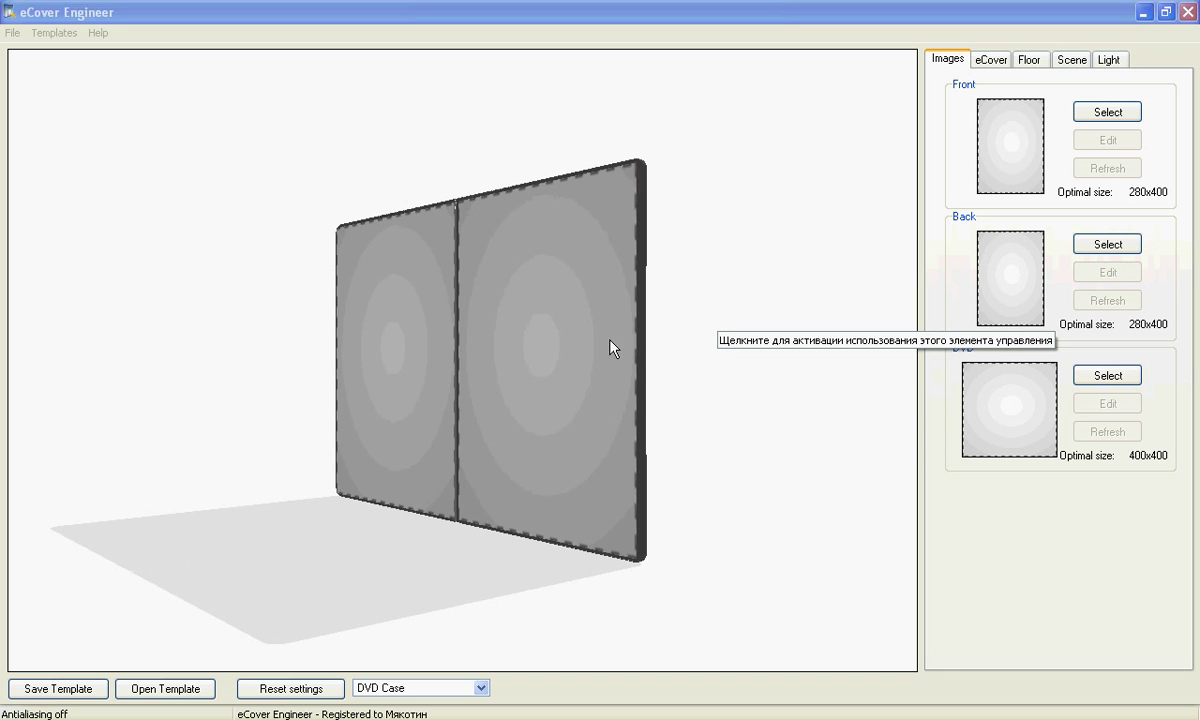
pyautogui.moveTo(611, 345); pyautogui.dragTo(571, 345)
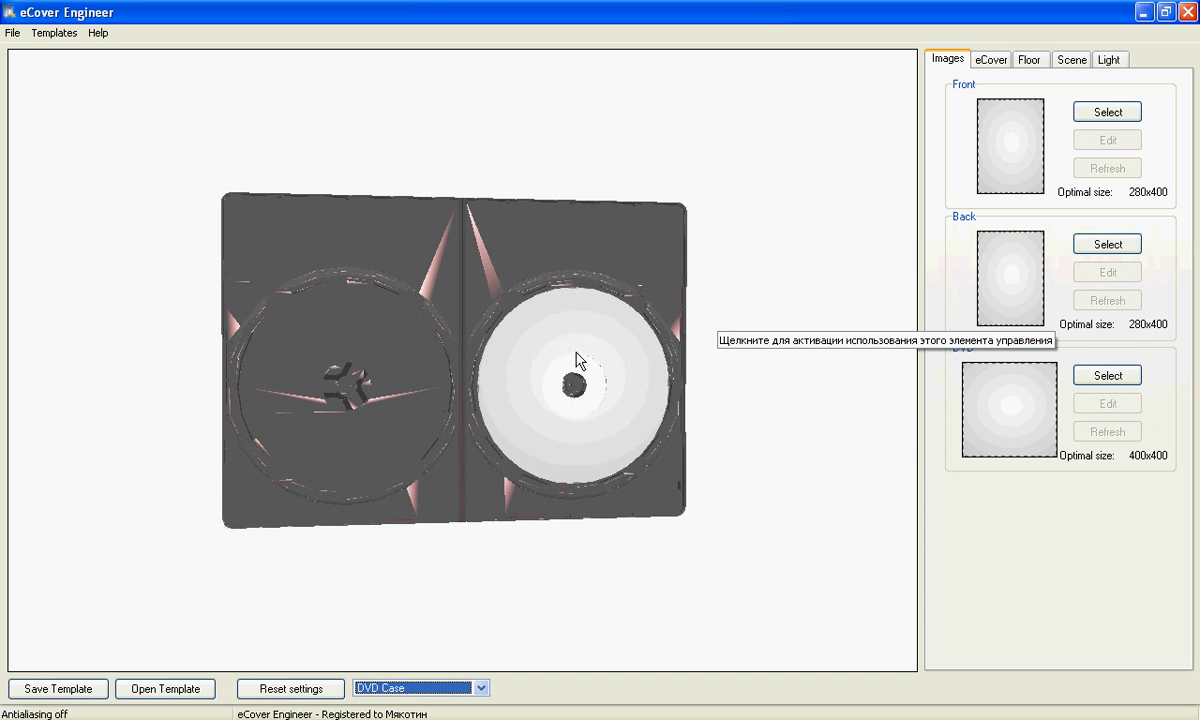
pyautogui.moveTo(703, 289); pyautogui.dragTo(608, 341)
pyautogui.moveTo(608, 341); pyautogui.dragTo(638, 349)
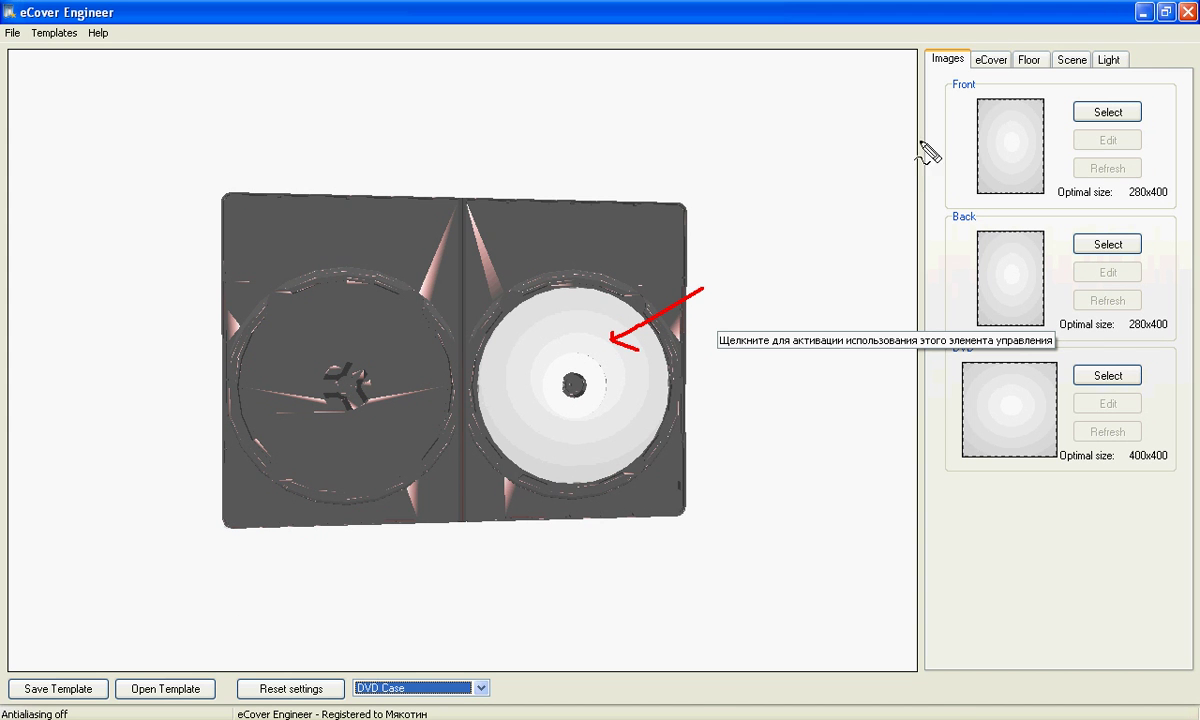
pyautogui.moveTo(1017, 73)
pyautogui.mouseDown()
pyautogui.moveTo(943, 153)
pyautogui.moveTo(940, 262)
pyautogui.mouseUp()
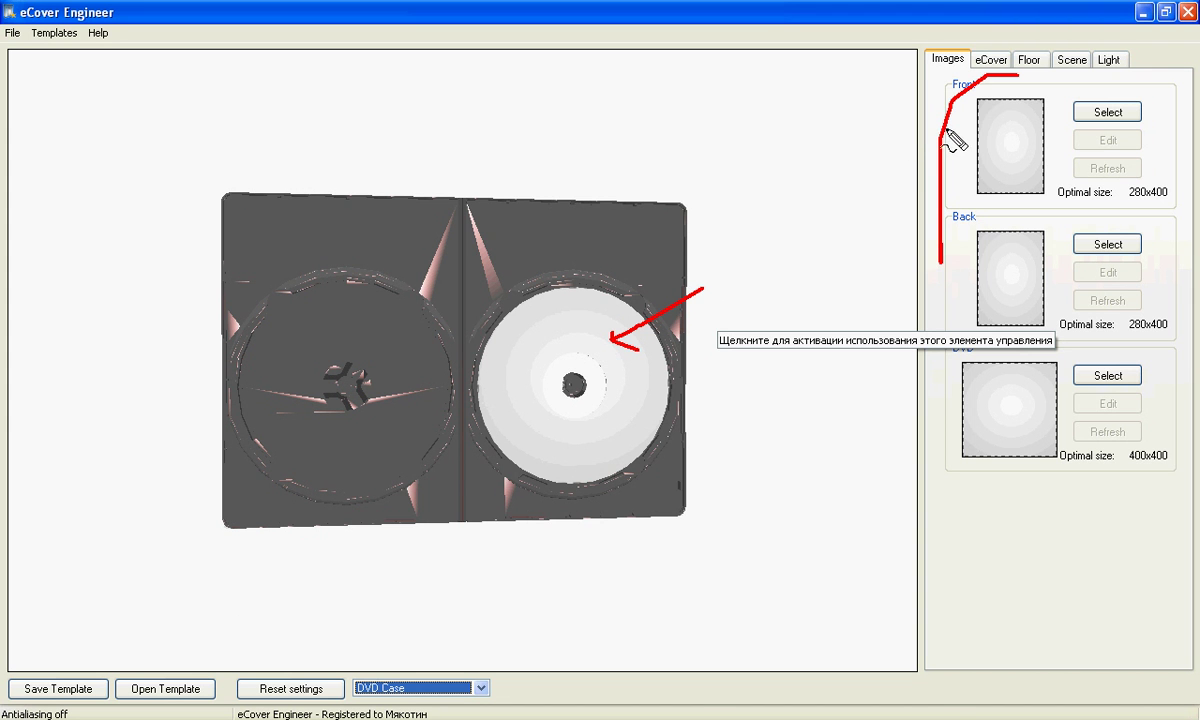
pyautogui.moveTo(925, 45)
pyautogui.mouseDown()
pyautogui.moveTo(973, 80)
pyautogui.moveTo(979, 68)
pyautogui.moveTo(925, 45)
pyautogui.mouseUp()
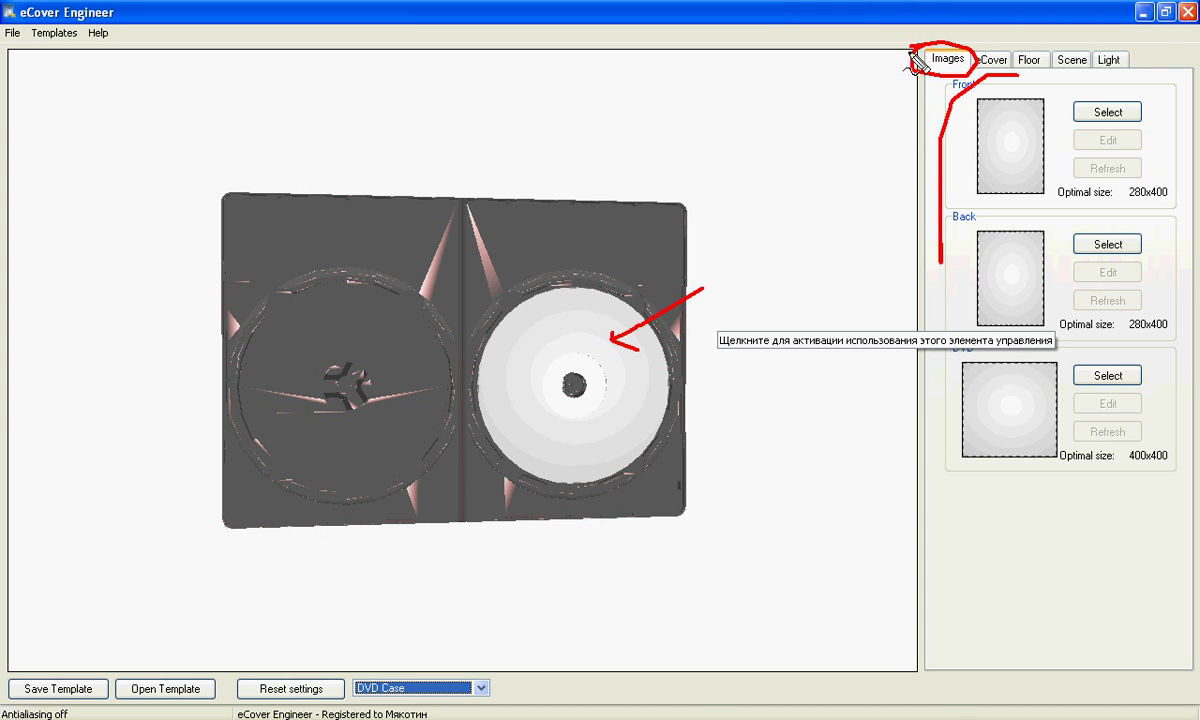
pyautogui.moveTo(1015, 85)
pyautogui.mouseDown()
pyautogui.moveTo(1171, 120)
pyautogui.moveTo(1177, 426)
pyautogui.moveTo(1104, 468)
pyautogui.moveTo(922, 456)
pyautogui.moveTo(931, 222)
pyautogui.mouseUp()
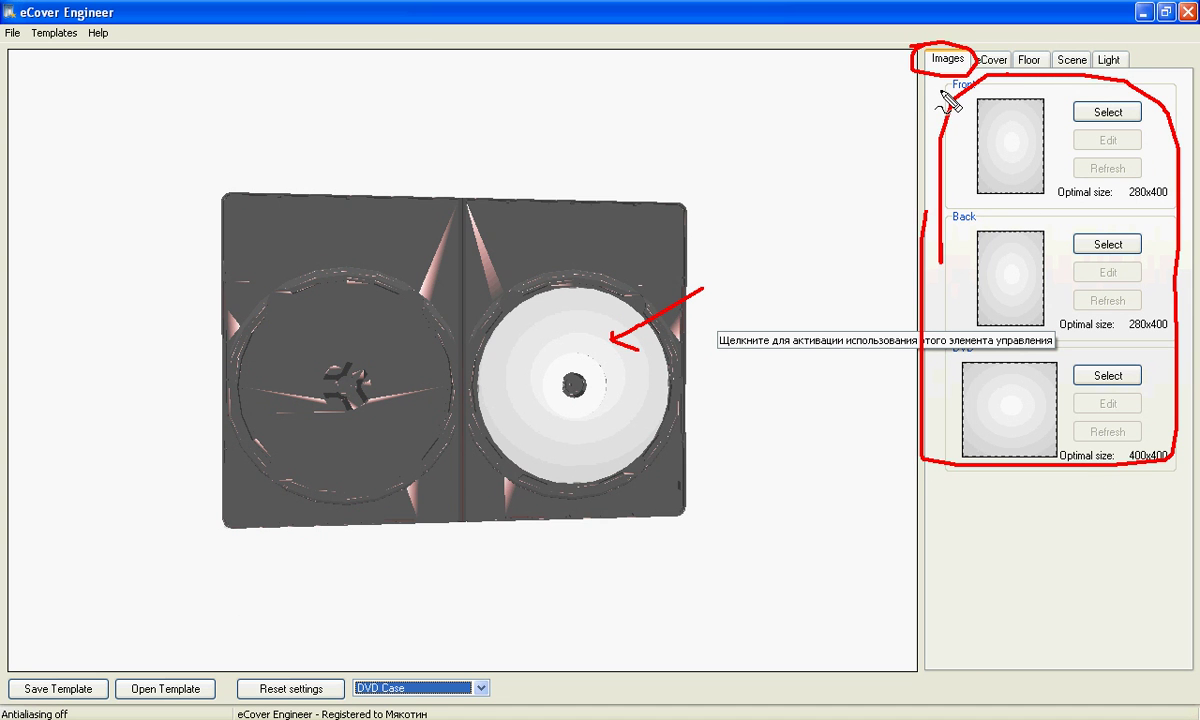
pyautogui.press('Escape')
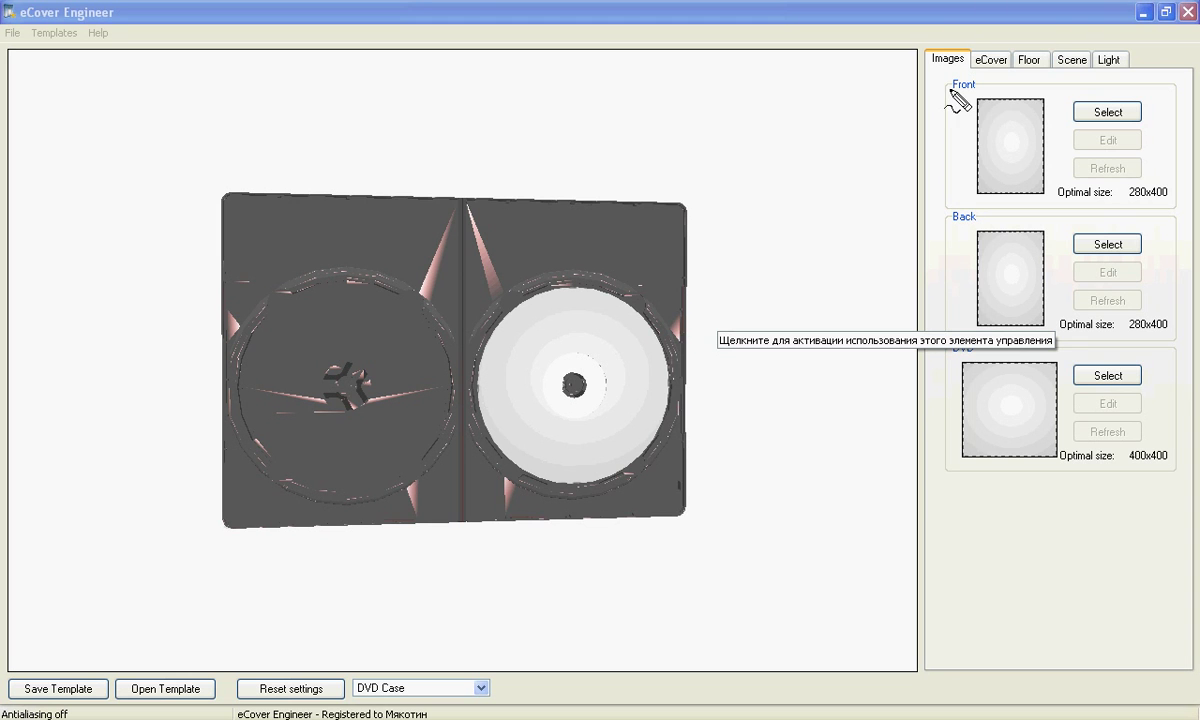
# Step: Examine the Front, Back and DVD image slots, their image selection options and the disc surface on the model
pyautogui.moveTo(952, 88)
pyautogui.mouseDown()
pyautogui.moveTo(988, 100)
pyautogui.moveTo(978, 162)
pyautogui.mouseUp()
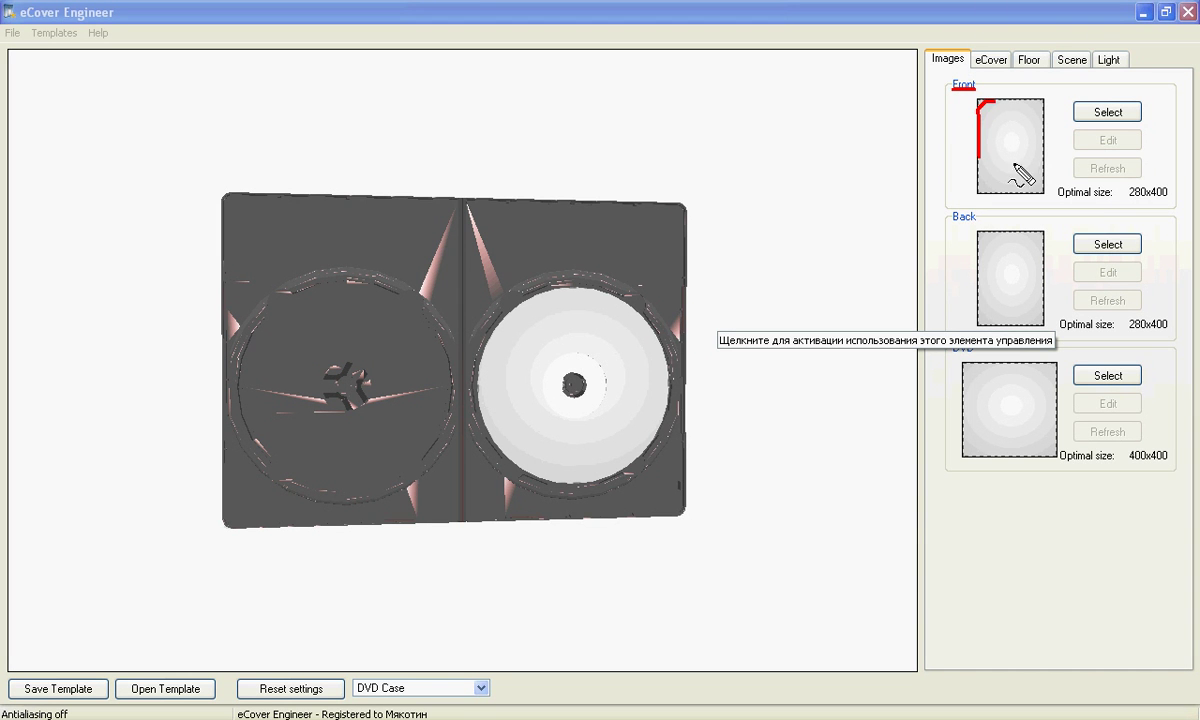
pyautogui.moveTo(953, 229)
pyautogui.mouseDown()
pyautogui.moveTo(990, 231)
pyautogui.moveTo(971, 318)
pyautogui.moveTo(1010, 325)
pyautogui.mouseUp()
pyautogui.press('Escape')
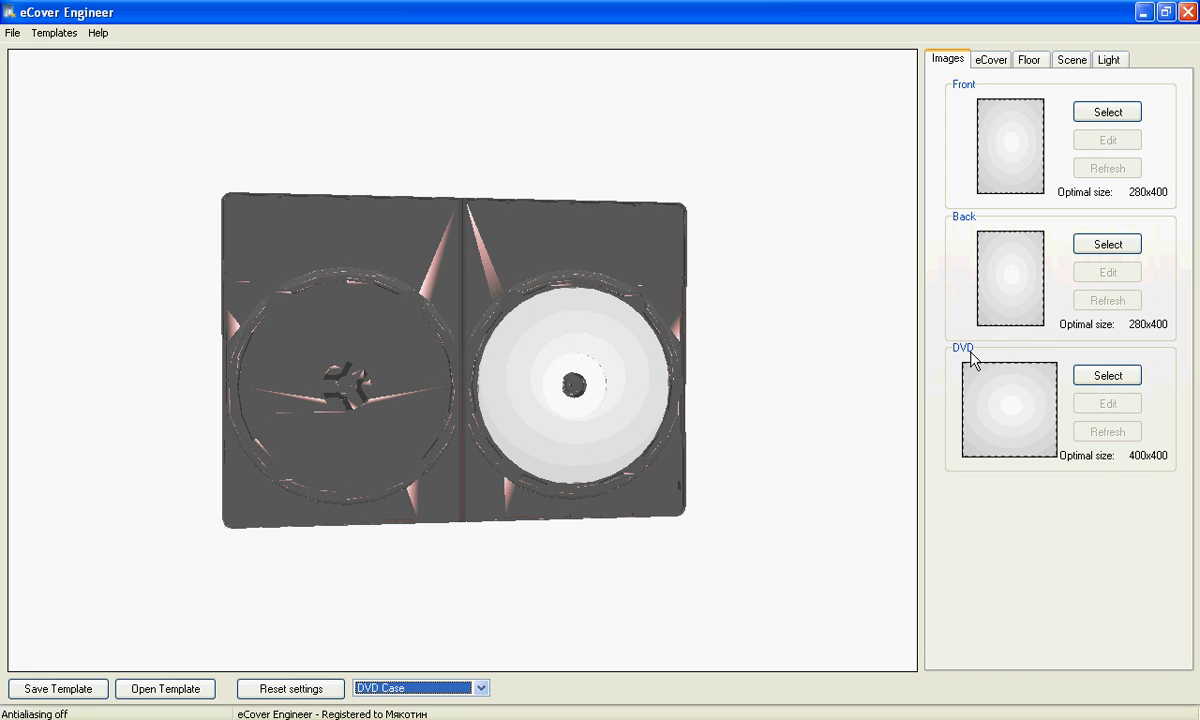
pyautogui.moveTo(959, 365)
pyautogui.mouseDown()
pyautogui.moveTo(1042, 369)
pyautogui.moveTo(1059, 468)
pyautogui.moveTo(1009, 460)
pyautogui.moveTo(968, 400)
pyautogui.mouseUp()
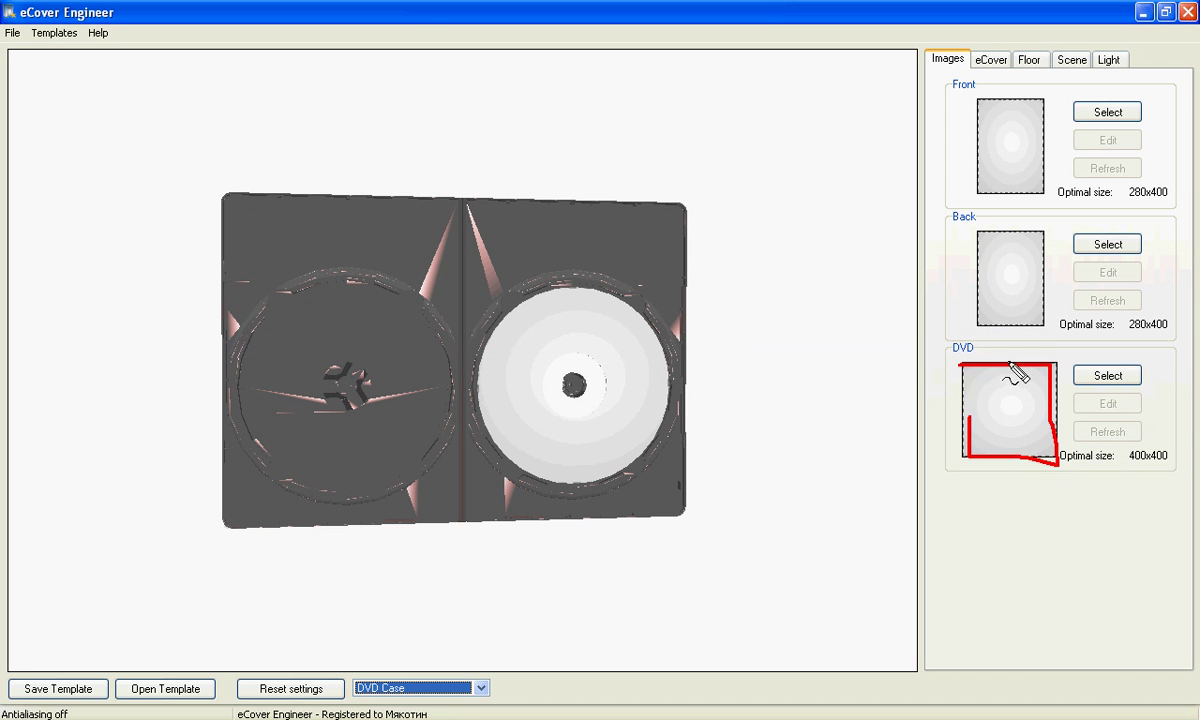
pyautogui.moveTo(972, 343)
pyautogui.mouseDown()
pyautogui.moveTo(948, 352)
pyautogui.moveTo(989, 350)
pyautogui.mouseUp()
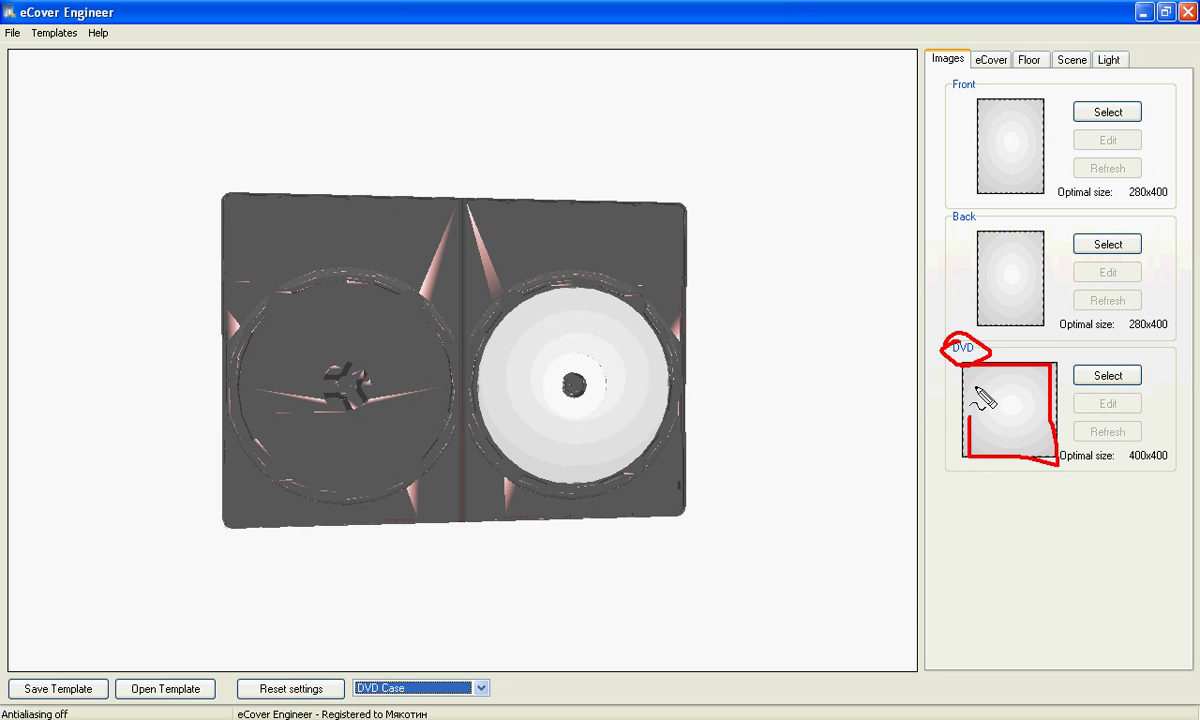
pyautogui.moveTo(776, 313)
pyautogui.mouseDown()
pyautogui.moveTo(626, 363)
pyautogui.moveTo(642, 343)
pyautogui.moveTo(662, 368)
pyautogui.mouseUp()
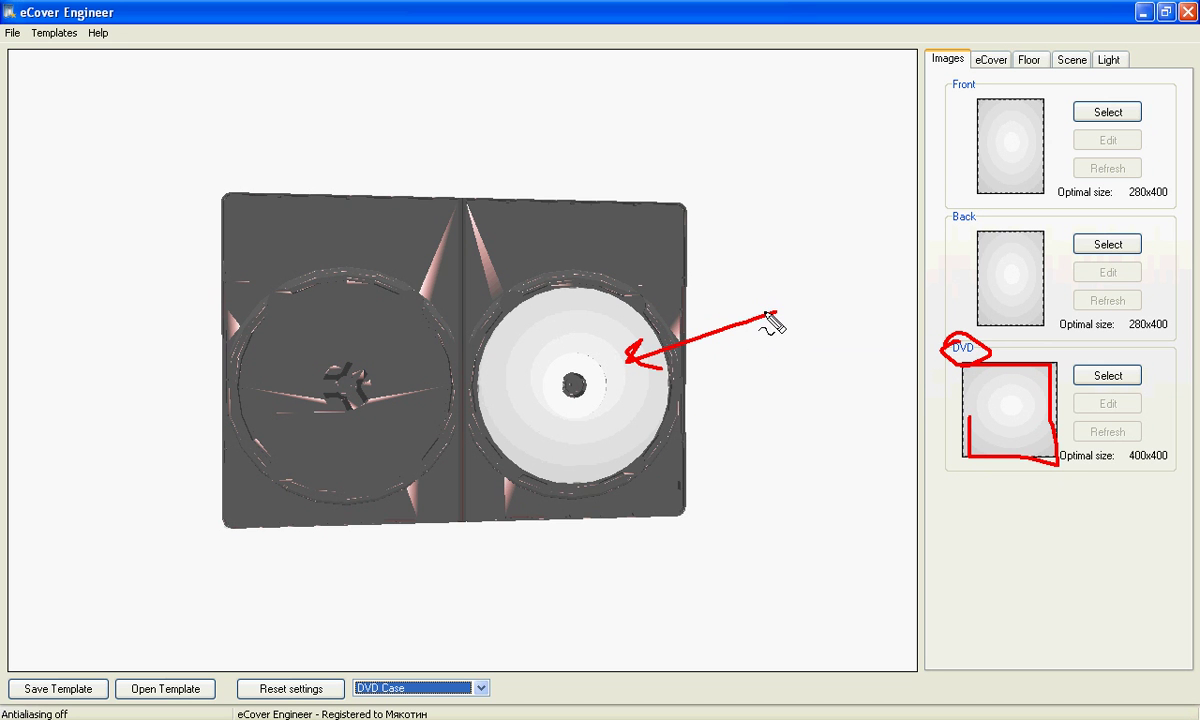
pyautogui.moveTo(770, 315)
pyautogui.mouseDown()
pyautogui.moveTo(807, 320)
pyautogui.moveTo(962, 399)
pyautogui.mouseUp()
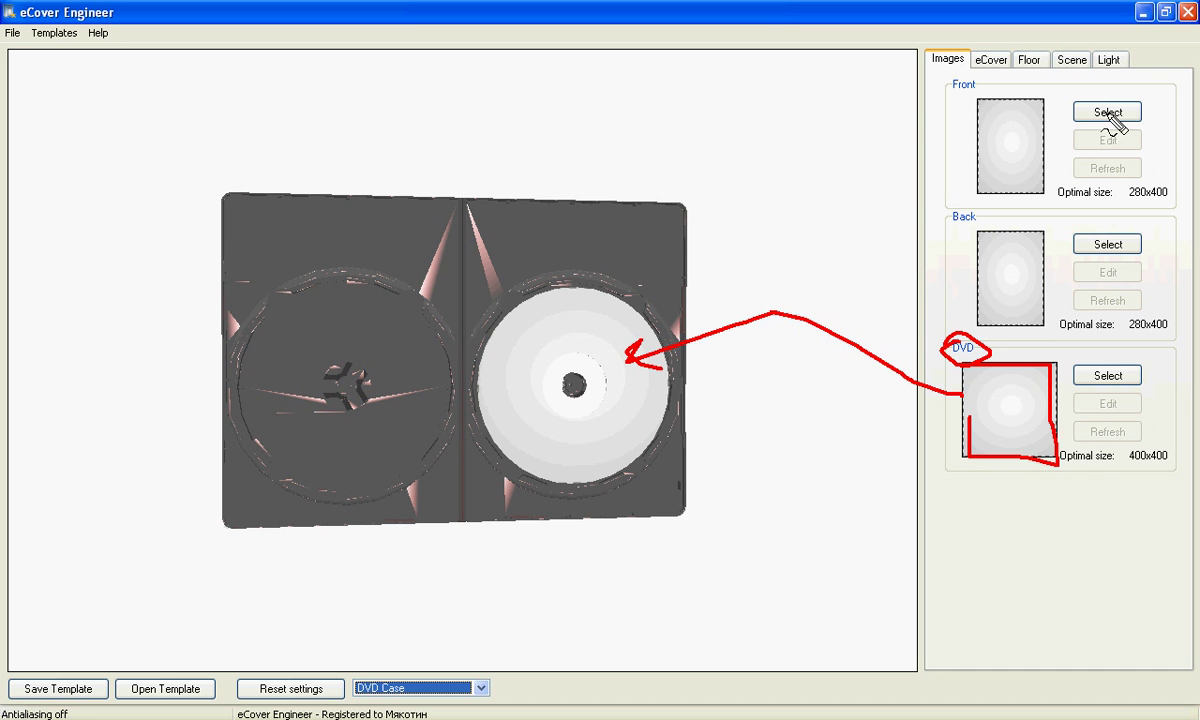
pyautogui.moveTo(1080, 118)
pyautogui.mouseDown()
pyautogui.moveTo(1066, 112)
pyautogui.moveTo(1118, 128)
pyautogui.moveTo(1152, 108)
pyautogui.moveTo(1090, 100)
pyautogui.mouseUp()
pyautogui.moveTo(1080, 228)
pyautogui.mouseDown()
pyautogui.moveTo(1072, 278)
pyautogui.moveTo(1123, 287)
pyautogui.moveTo(1136, 243)
pyautogui.moveTo(1085, 236)
pyautogui.mouseUp()
pyautogui.moveTo(1073, 360)
pyautogui.mouseDown()
pyautogui.moveTo(1142, 395)
pyautogui.moveTo(1036, 380)
pyautogui.mouseUp()
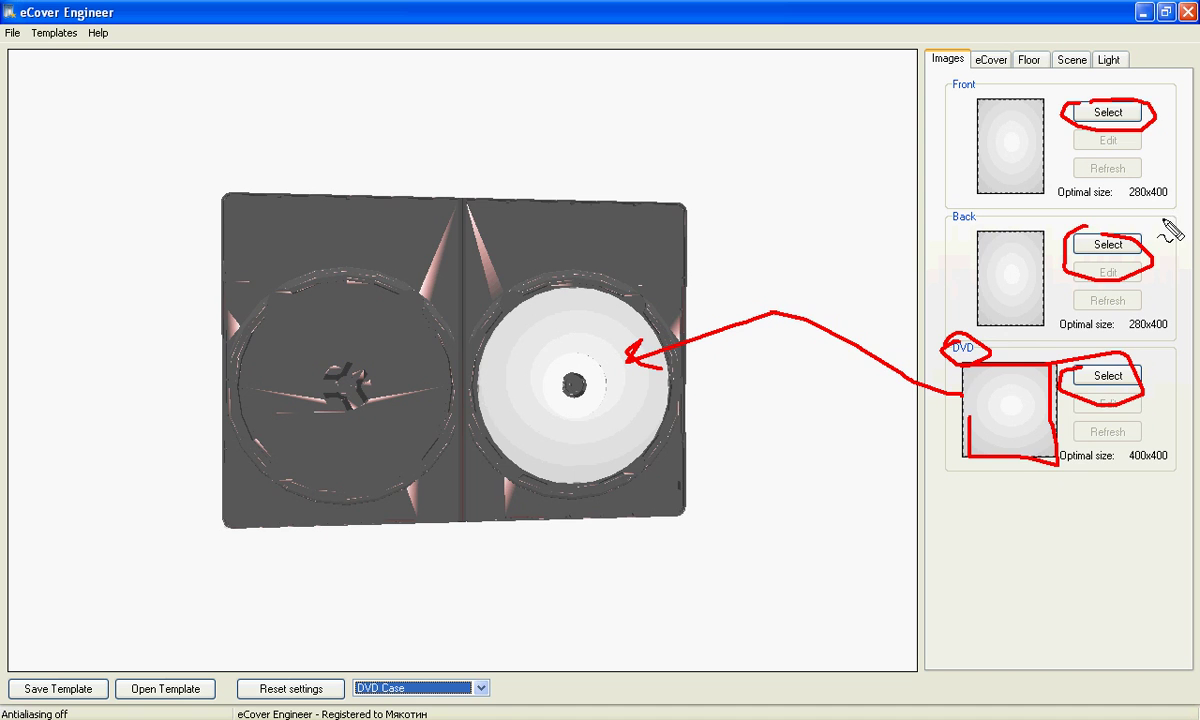
pyautogui.press('Escape')
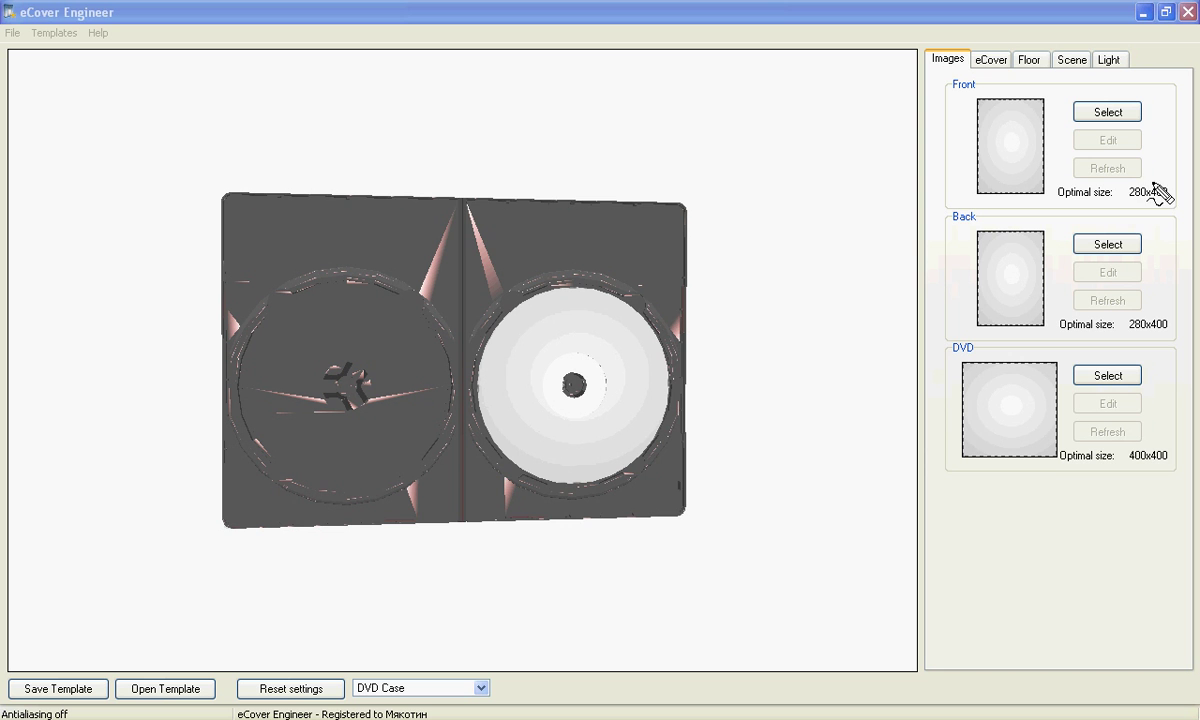
# Step: Check the optimal image sizes for the front, back and DVD images
pyautogui.moveTo(1125, 188)
pyautogui.mouseDown()
pyautogui.moveTo(1112, 204)
pyautogui.moveTo(1185, 212)
pyautogui.moveTo(1140, 195)
pyautogui.mouseUp()
pyautogui.moveTo(1158, 313)
pyautogui.mouseDown()
pyautogui.moveTo(1117, 330)
pyautogui.moveTo(1185, 340)
pyautogui.mouseUp()
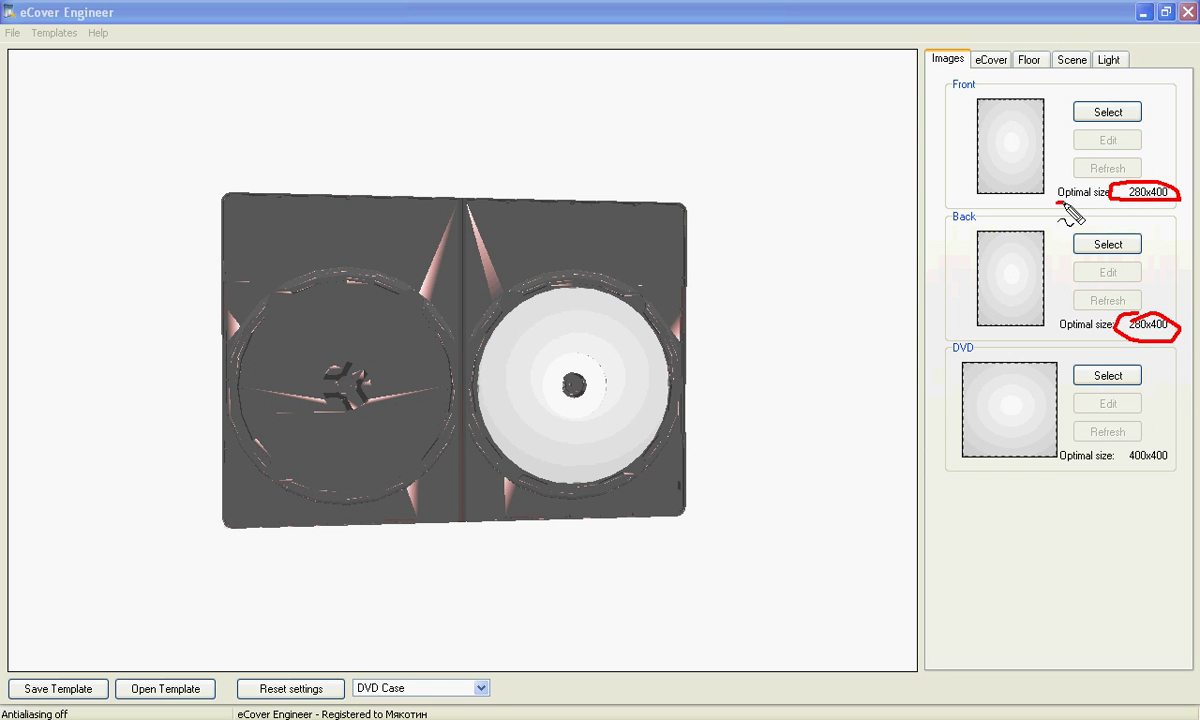
pyautogui.moveTo(1057, 204); pyautogui.dragTo(1108, 202)
pyautogui.moveTo(1058, 337); pyautogui.dragTo(1117, 334)
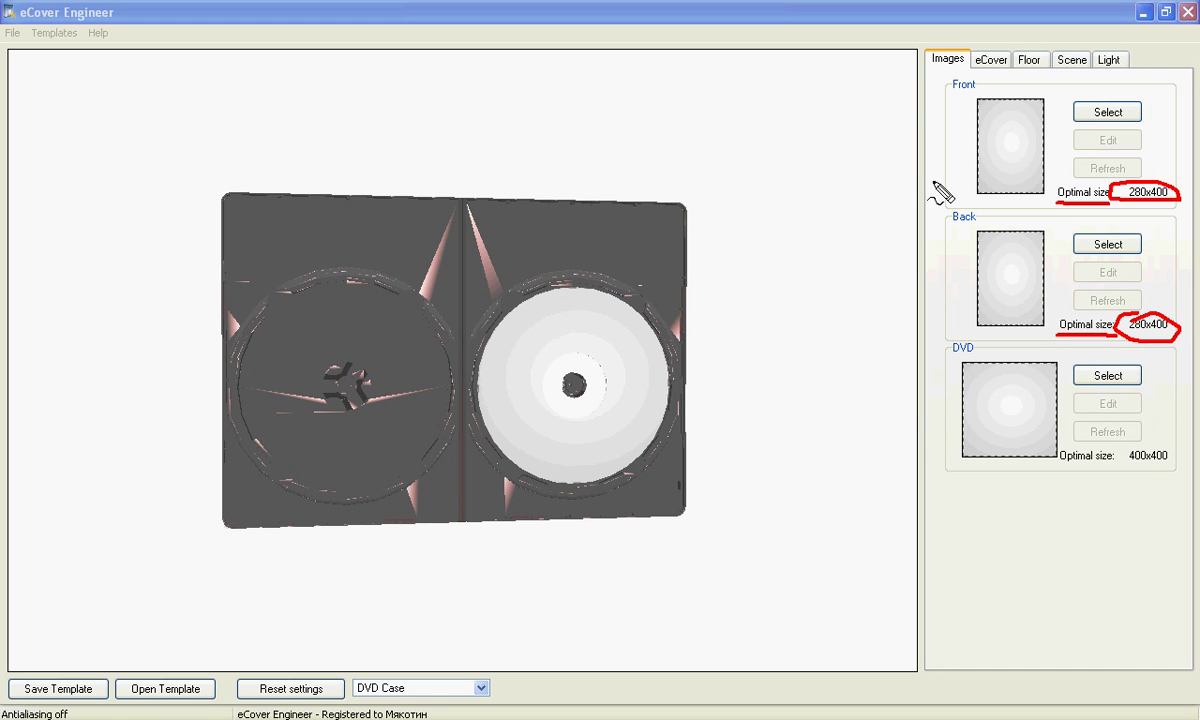
pyautogui.moveTo(901, 154)
pyautogui.mouseDown()
pyautogui.moveTo(958, 150)
pyautogui.moveTo(962, 168)
pyautogui.mouseUp()
pyautogui.moveTo(918, 272)
pyautogui.mouseDown()
pyautogui.moveTo(965, 268)
pyautogui.moveTo(958, 308)
pyautogui.mouseUp()
pyautogui.moveTo(904, 410)
pyautogui.mouseDown()
pyautogui.moveTo(956, 408)
pyautogui.moveTo(932, 438)
pyautogui.mouseUp()
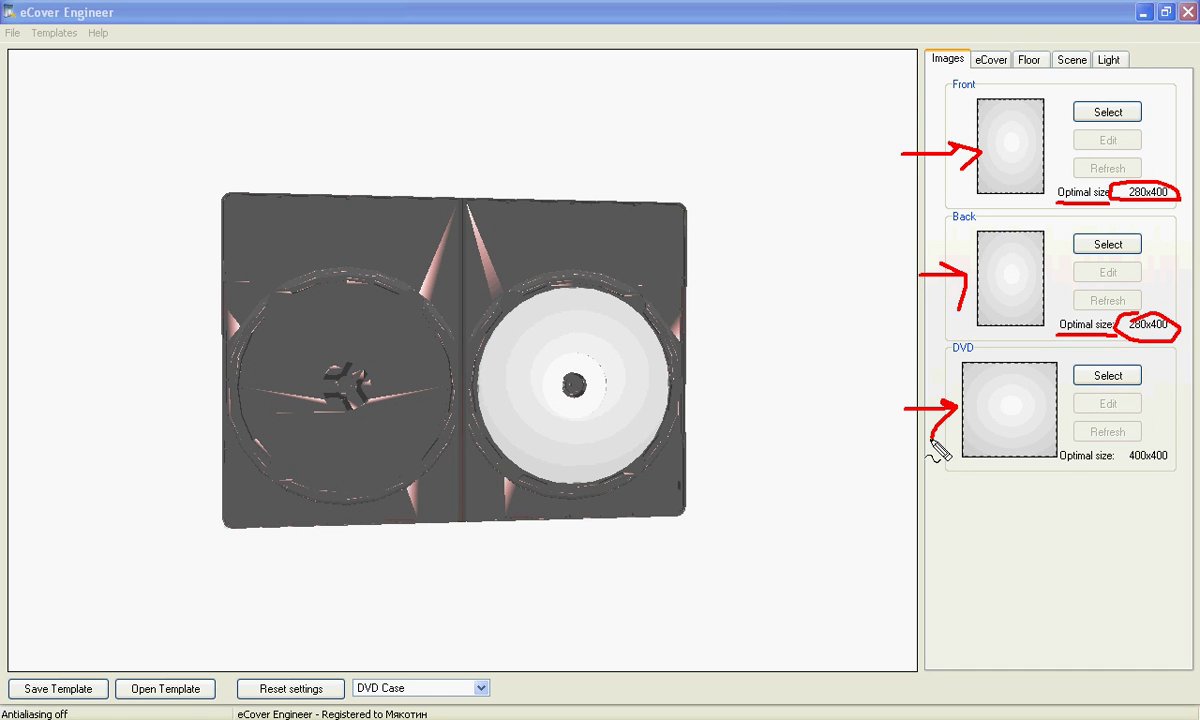
pyautogui.moveTo(1171, 455); pyautogui.dragTo(1122, 470)
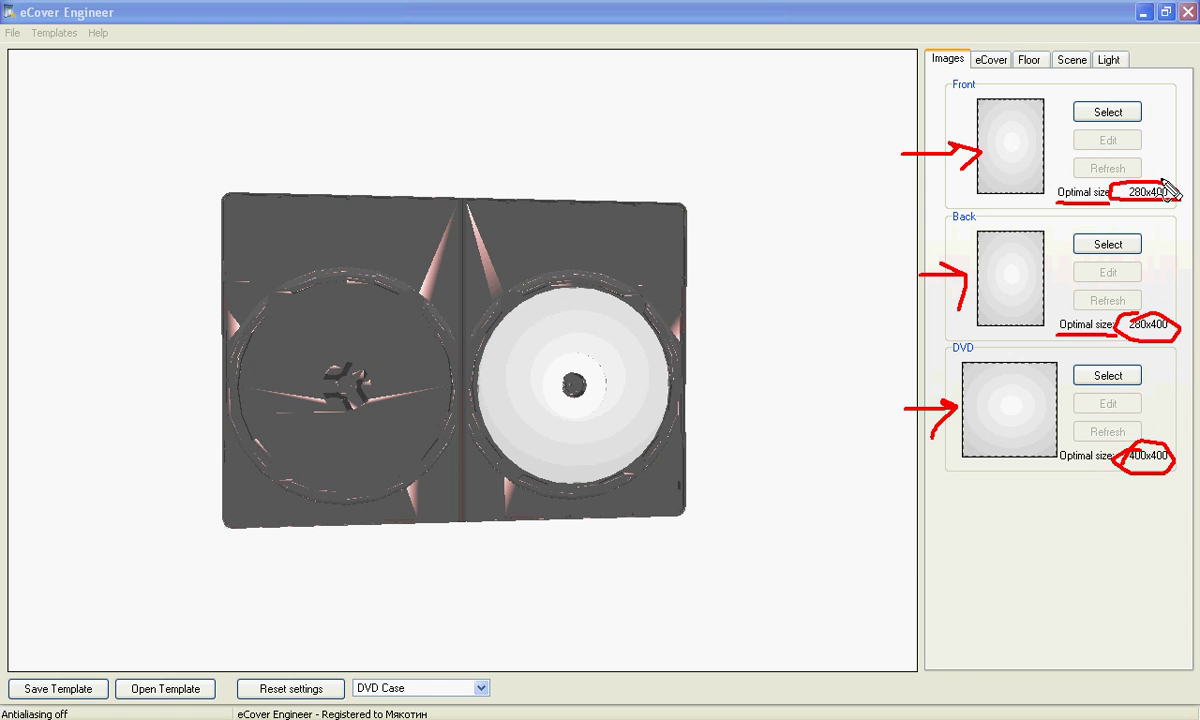
pyautogui.press('Escape')
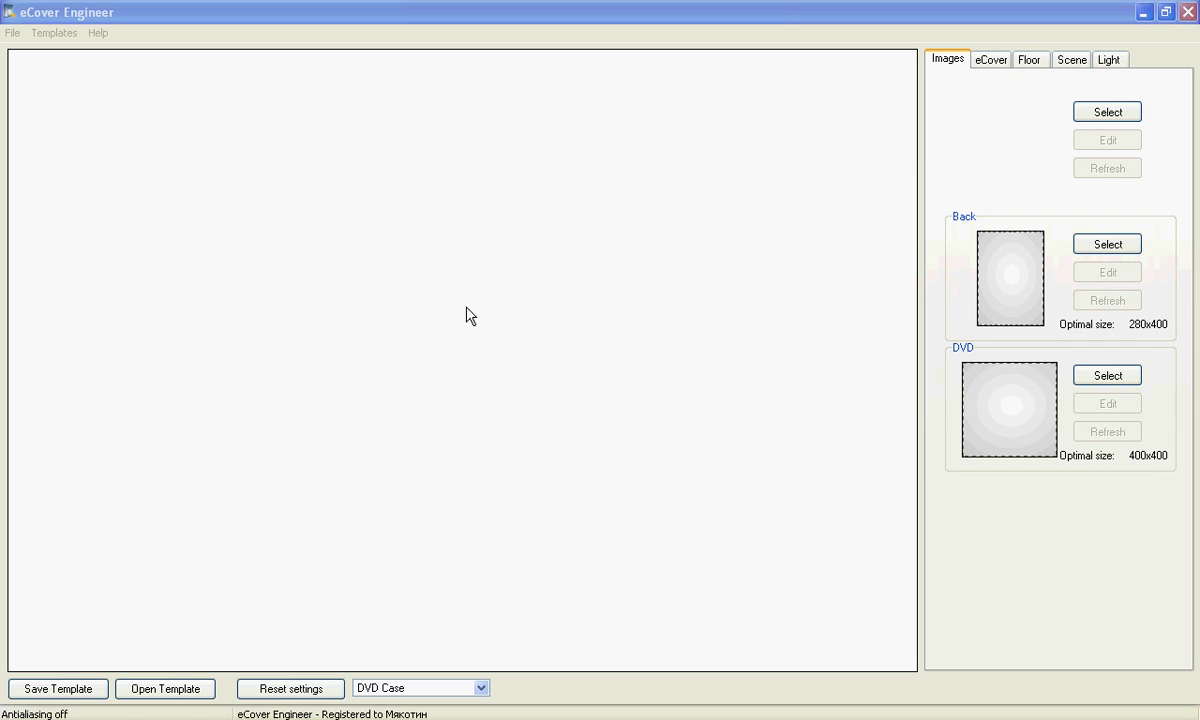
# Step: Rotate the DVD case to its outer side and examine the front and back faces and the front image's optimal size
pyautogui.moveTo(478, 272); pyautogui.dragTo(385, 272)
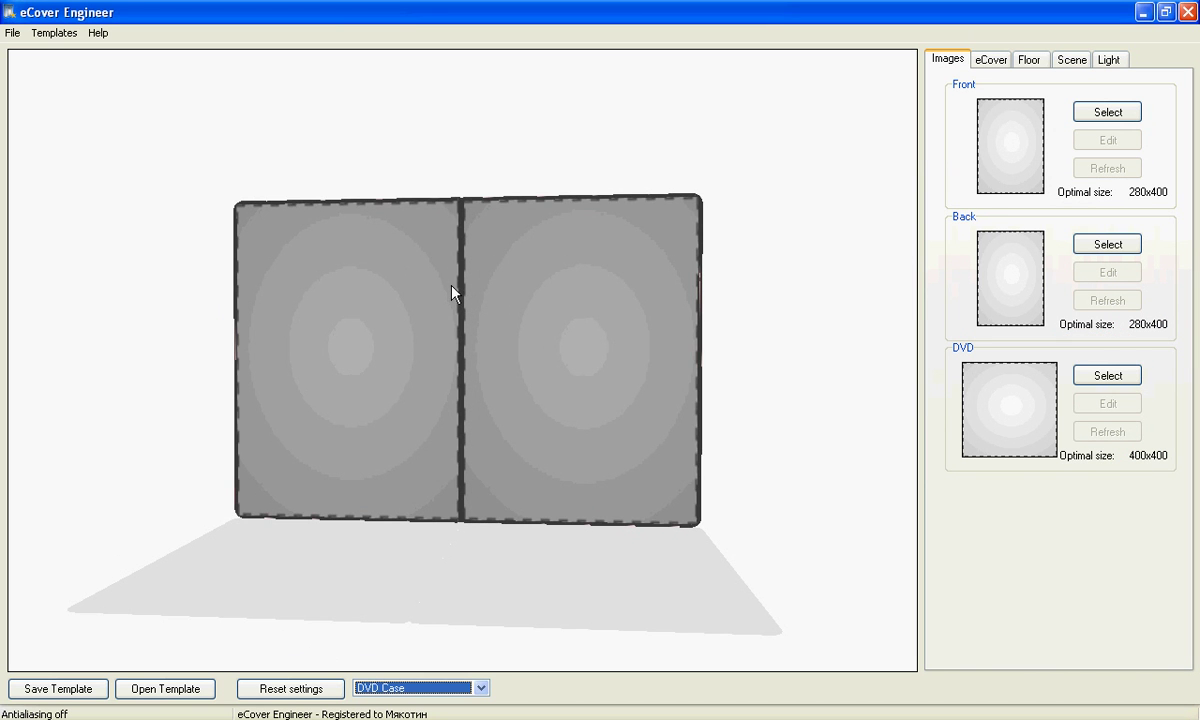
pyautogui.hotkey('ctrl', '2')
pyautogui.moveTo(789, 240); pyautogui.dragTo(685, 310)
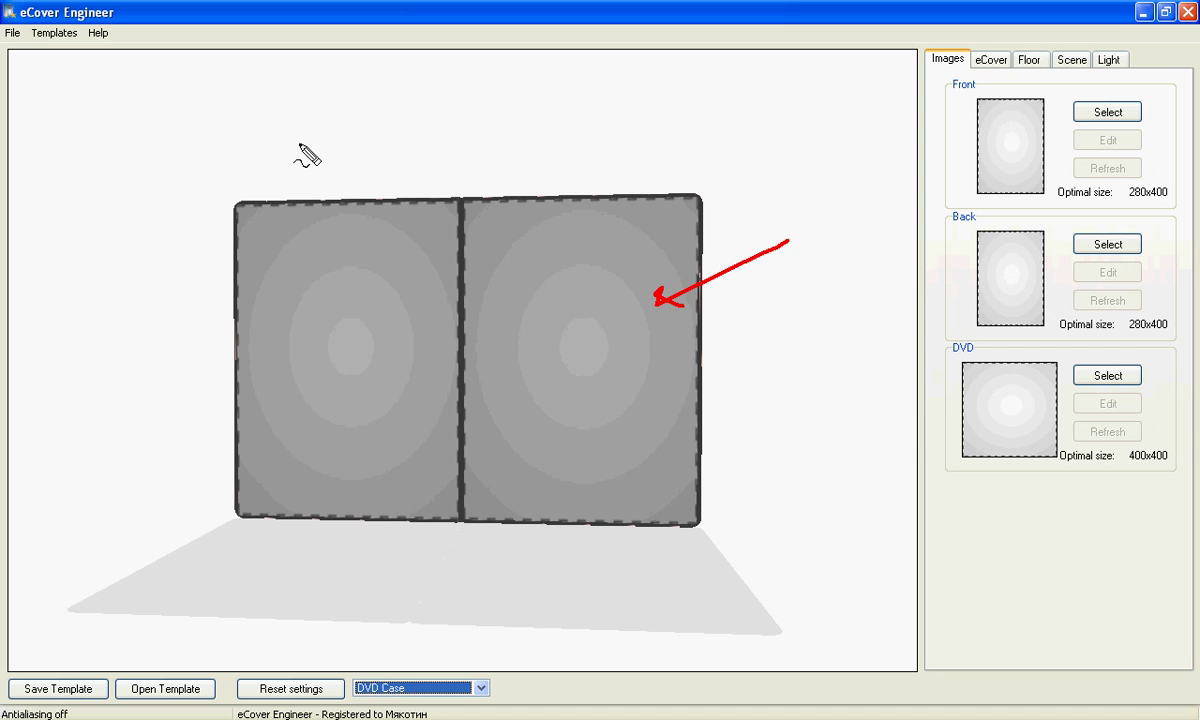
pyautogui.moveTo(299, 144)
pyautogui.mouseDown()
pyautogui.moveTo(348, 330)
pyautogui.moveTo(365, 312)
pyautogui.mouseUp()
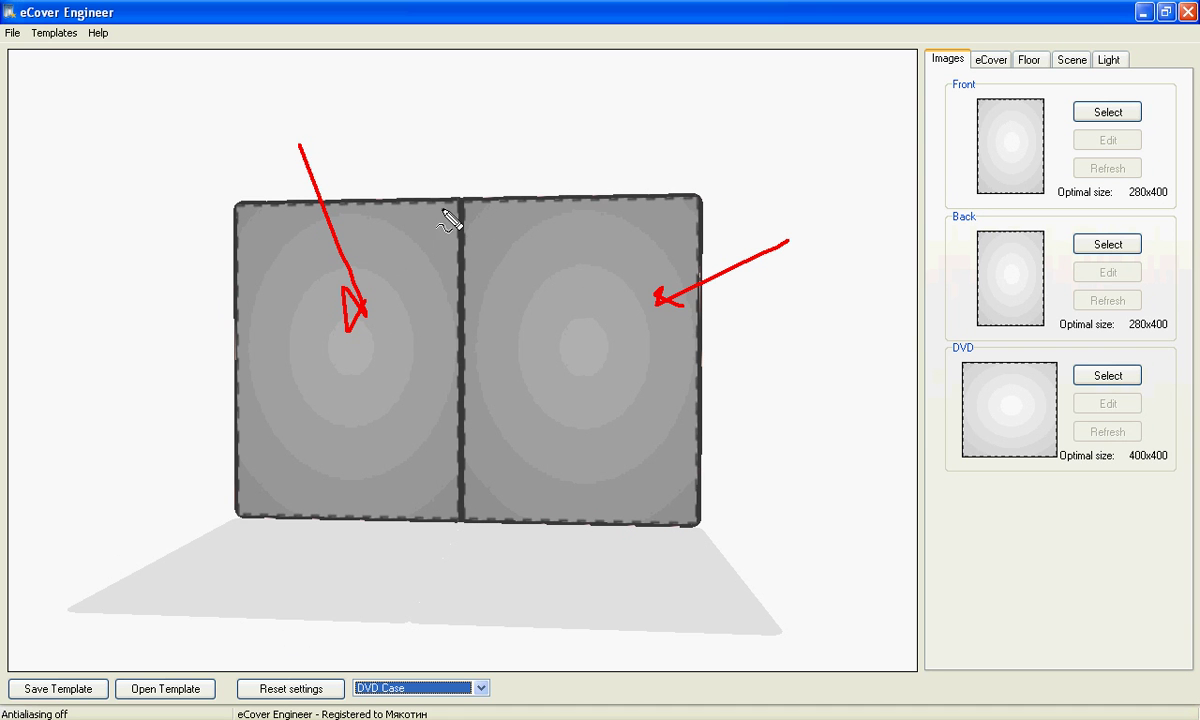
pyautogui.moveTo(463, 201); pyautogui.dragTo(637, 202)
pyautogui.moveTo(748, 357)
pyautogui.mouseDown()
pyautogui.moveTo(670, 357)
pyautogui.moveTo(660, 374)
pyautogui.mouseUp()
pyautogui.moveTo(459, 345); pyautogui.dragTo(508, 344)
pyautogui.moveTo(493, 335); pyautogui.dragTo(498, 363)
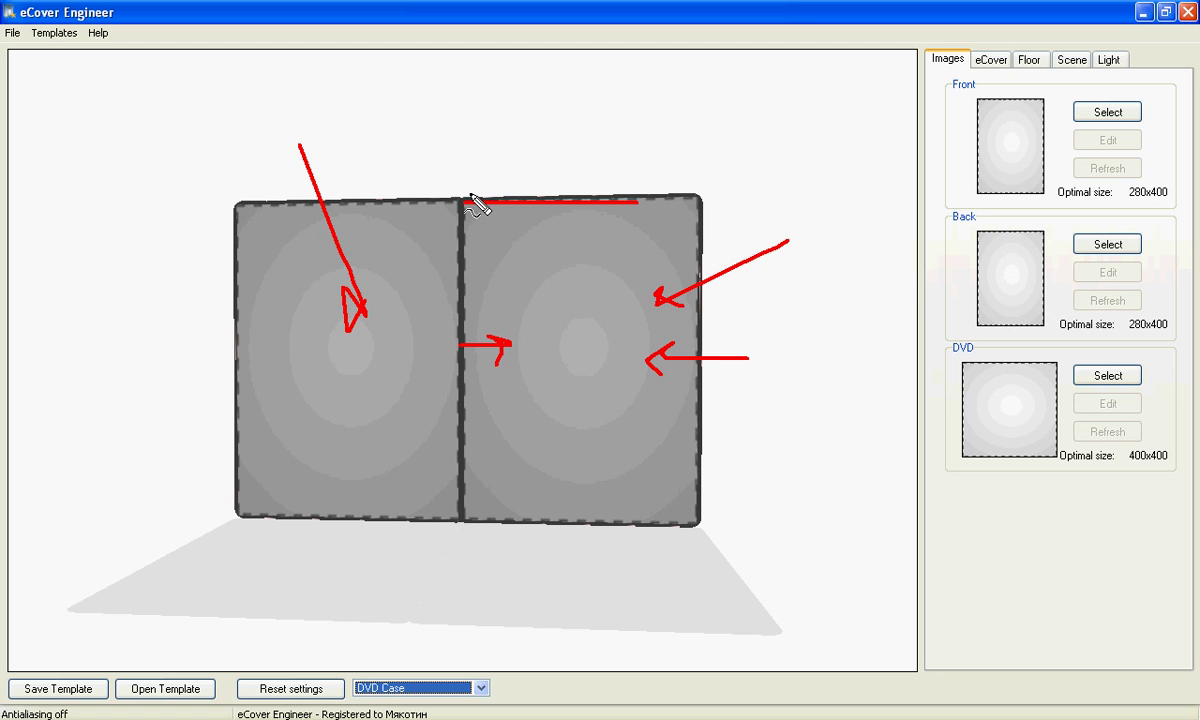
pyautogui.moveTo(641, 205)
pyautogui.mouseDown()
pyautogui.moveTo(702, 207)
pyautogui.moveTo(718, 482)
pyautogui.moveTo(590, 530)
pyautogui.moveTo(476, 530)
pyautogui.moveTo(450, 216)
pyautogui.moveTo(233, 205)
pyautogui.moveTo(213, 390)
pyautogui.moveTo(228, 537)
pyautogui.moveTo(425, 540)
pyautogui.moveTo(465, 502)
pyautogui.moveTo(468, 232)
pyautogui.moveTo(408, 214)
pyautogui.mouseUp()
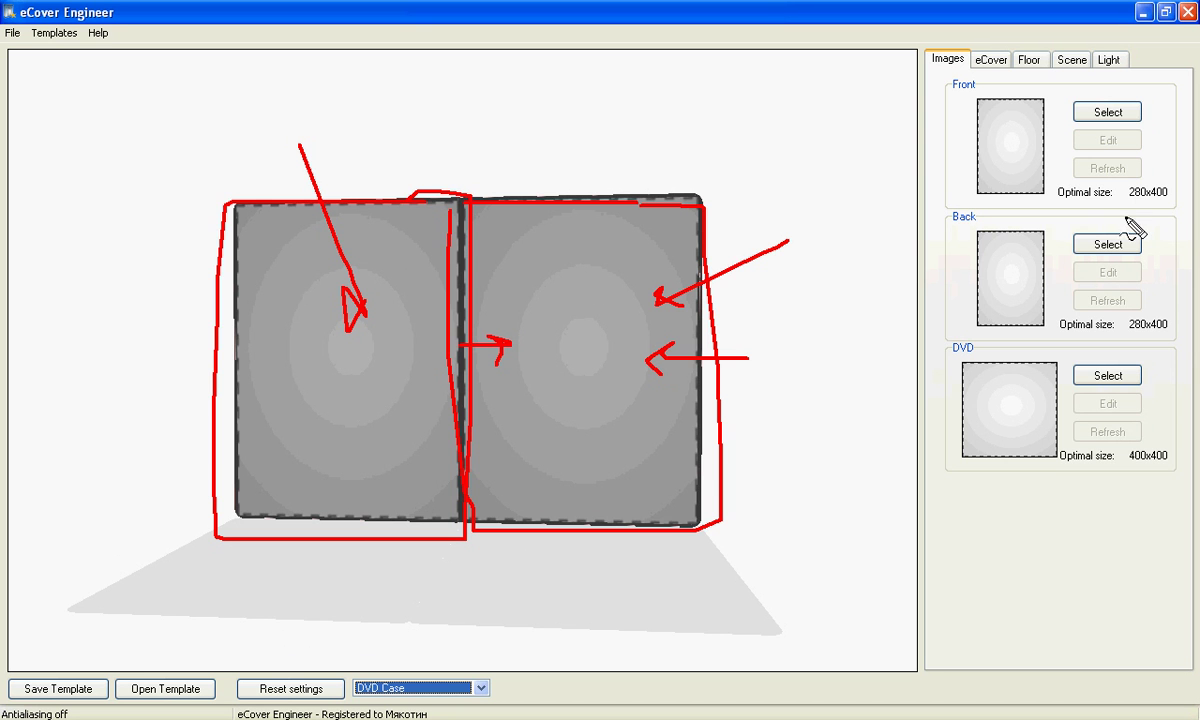
pyautogui.moveTo(1127, 195); pyautogui.dragTo(1175, 200)
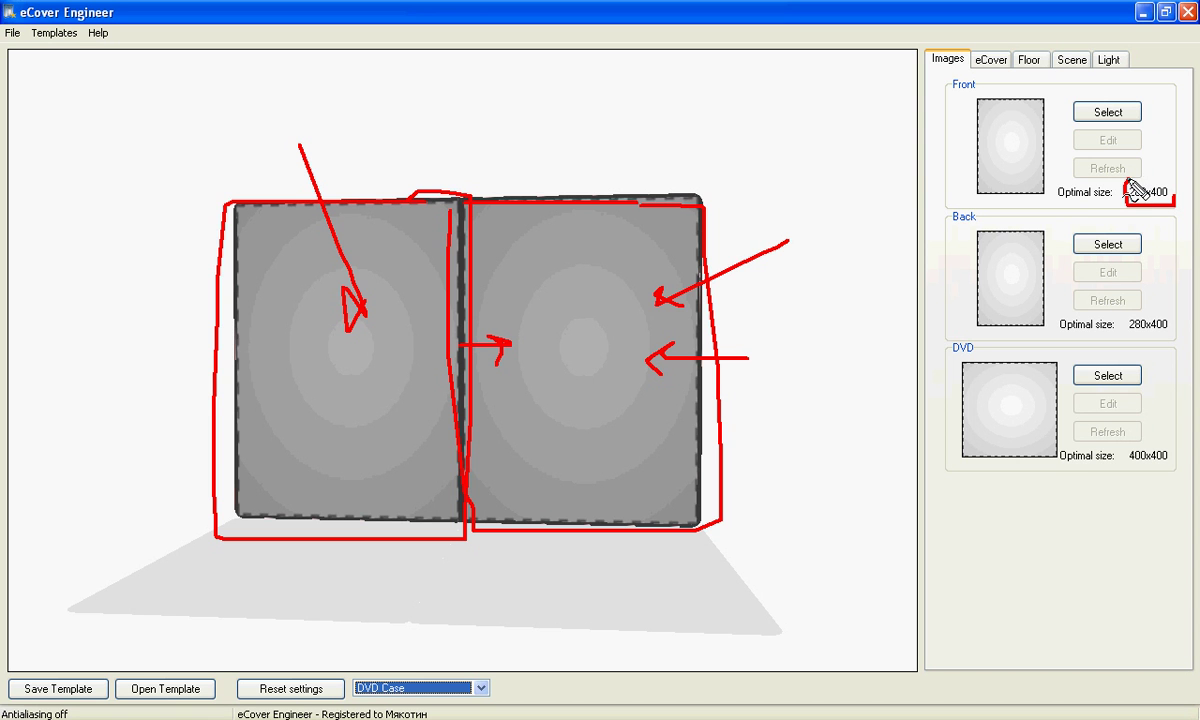
pyautogui.moveTo(1130, 187); pyautogui.dragTo(1175, 193)
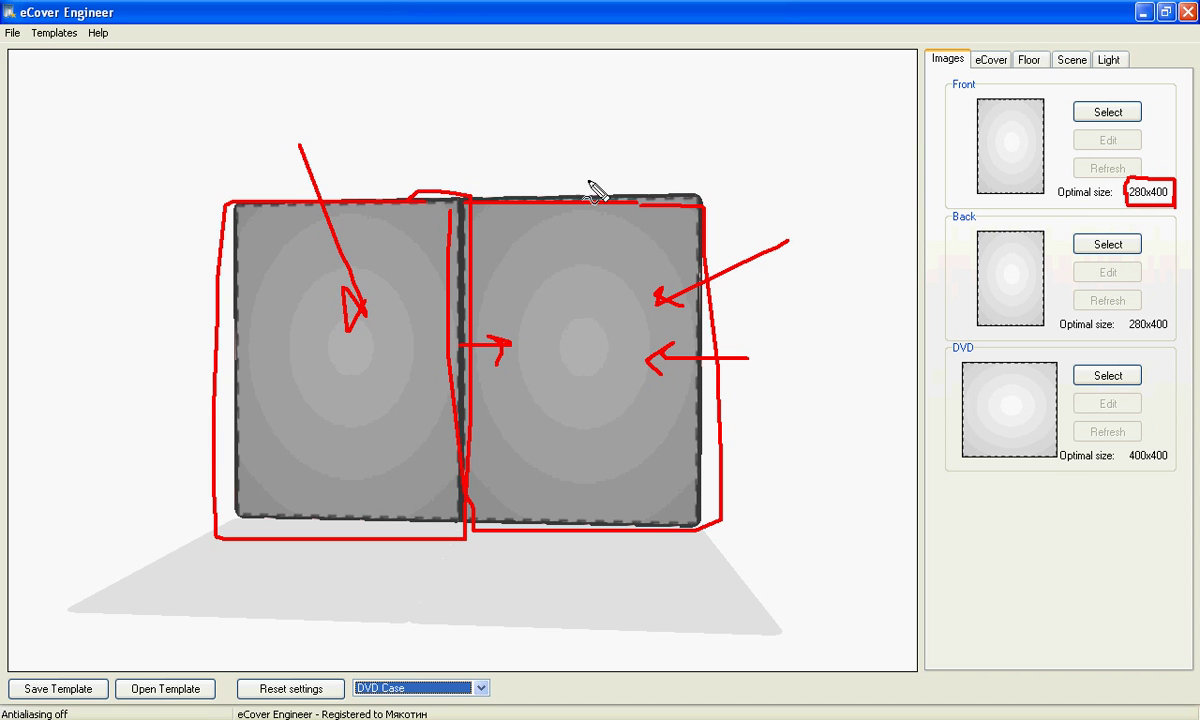
pyautogui.moveTo(592, 160)
pyautogui.mouseDown()
pyautogui.moveTo(624, 161)
pyautogui.moveTo(650, 183)
pyautogui.mouseUp()
pyautogui.moveTo(740, 335)
pyautogui.mouseDown()
pyautogui.moveTo(746, 368)
pyautogui.moveTo(840, 334)
pyautogui.moveTo(843, 362)
pyautogui.moveTo(886, 355)
pyautogui.moveTo(869, 394)
pyautogui.mouseUp()
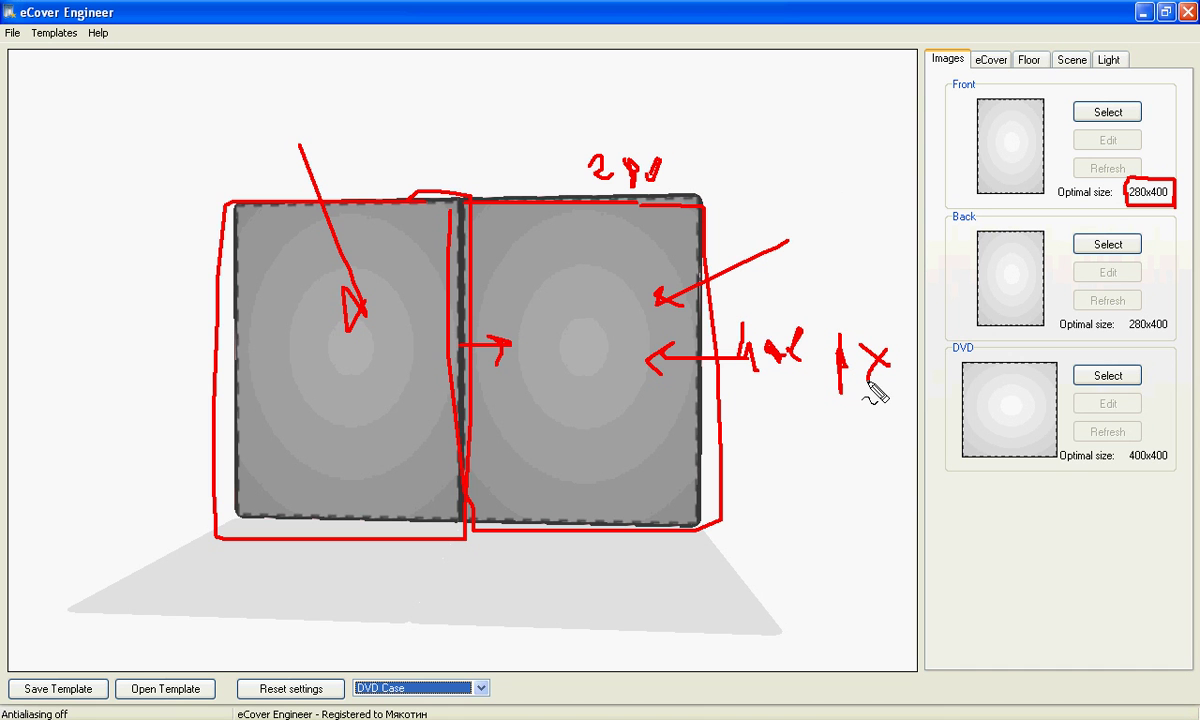
# Step: Switch to CorelDRAW X3 and draw a rectangle on the page, setting it to 280 mm wide and 400 mm high
pyautogui.hotkey('alt', 'Tab')
pyautogui.press('Tab')
pyautogui.press('Tab')
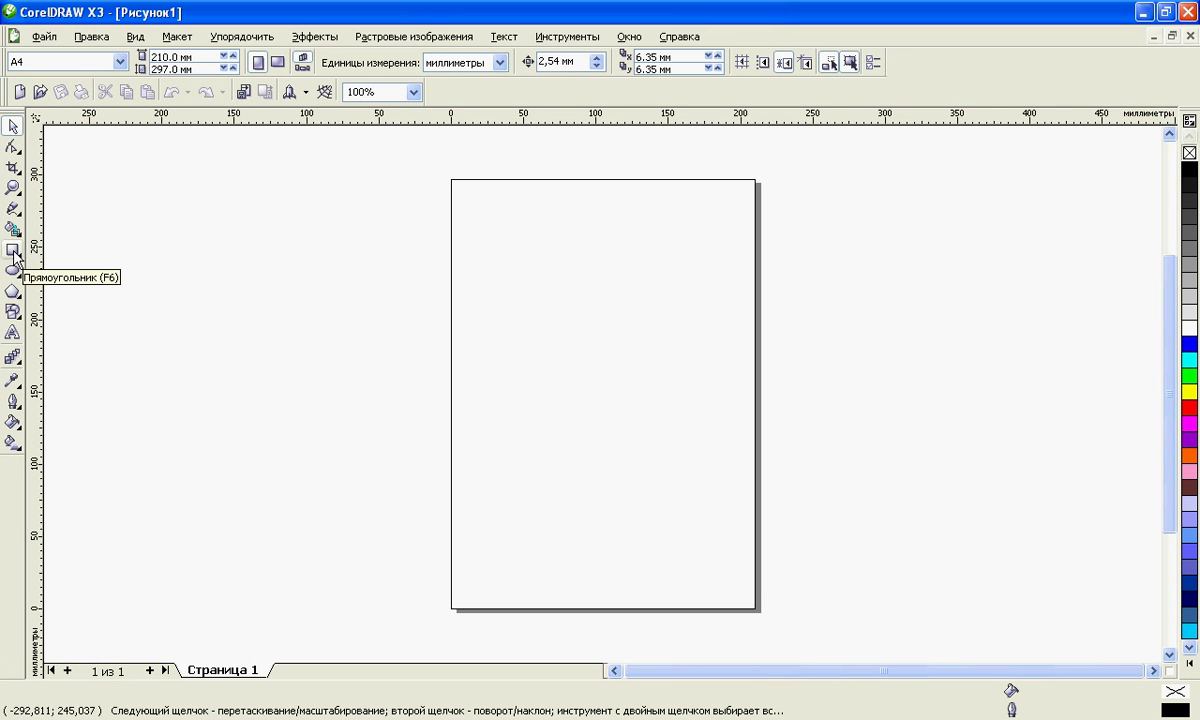
pyautogui.moveTo(538, 246); pyautogui.dragTo(576, 297)
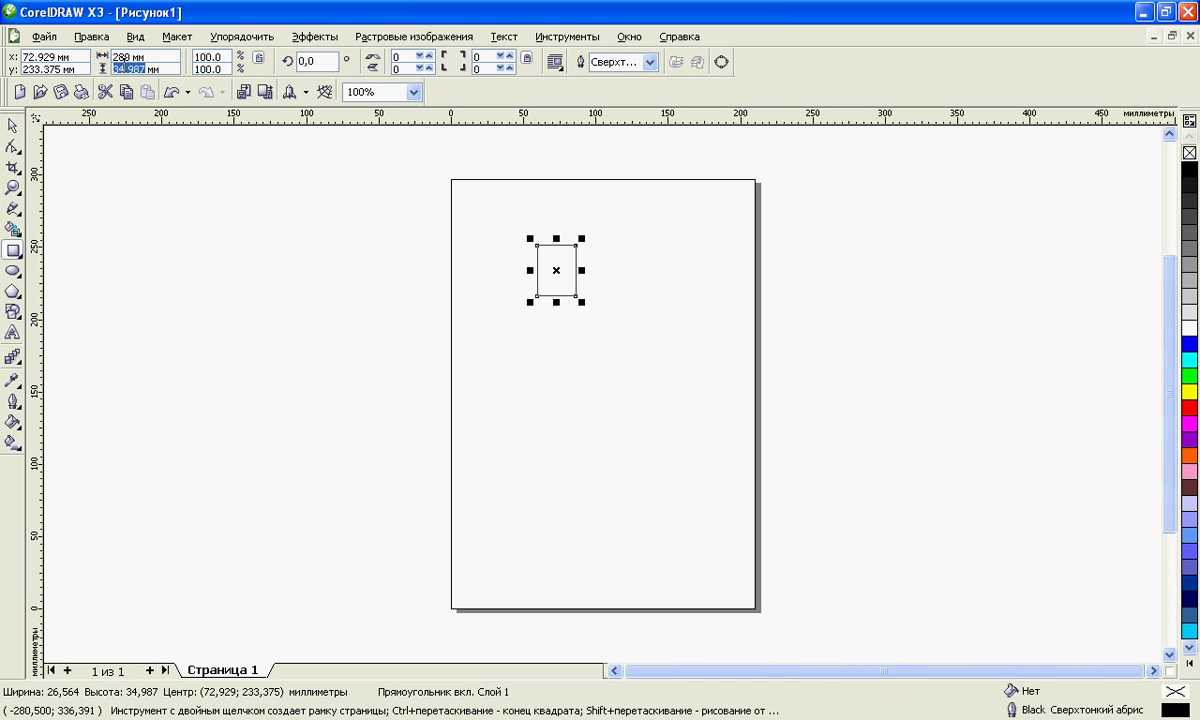
pyautogui.write('400')
pyautogui.press('Return')
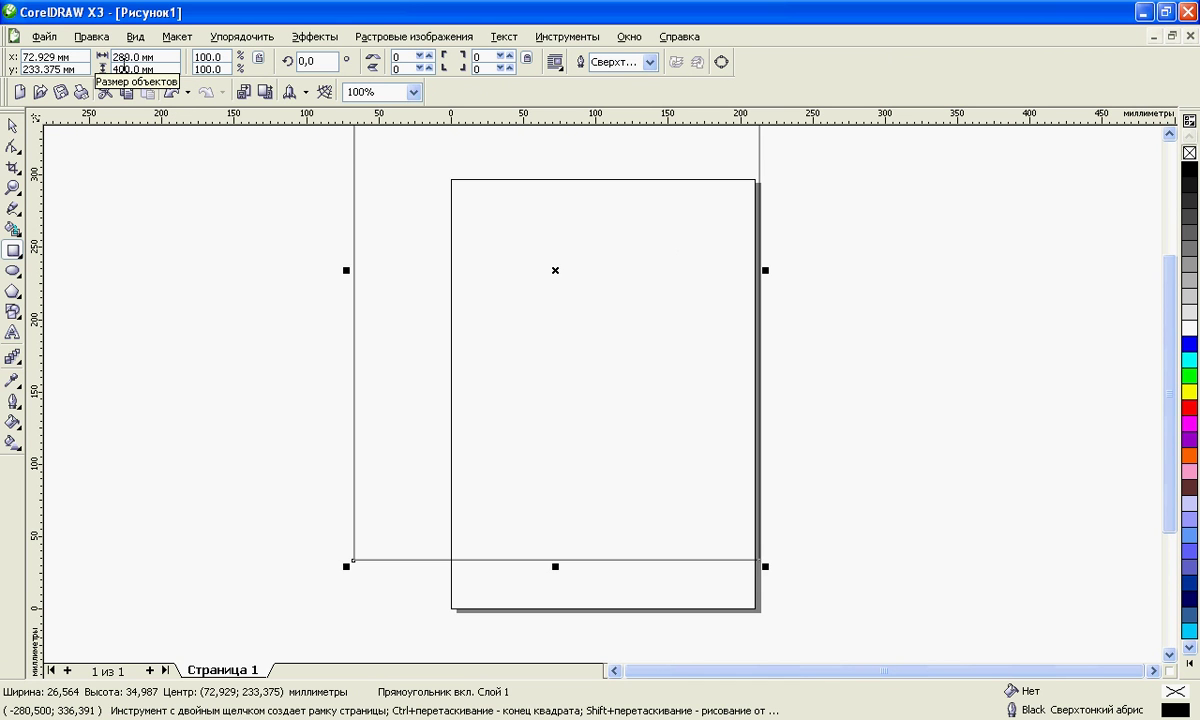
# Step: Move the rectangle over the page and scale it down proportionally from its upper-right corner to about 74 by 105 mm
pyautogui.click(13, 125)
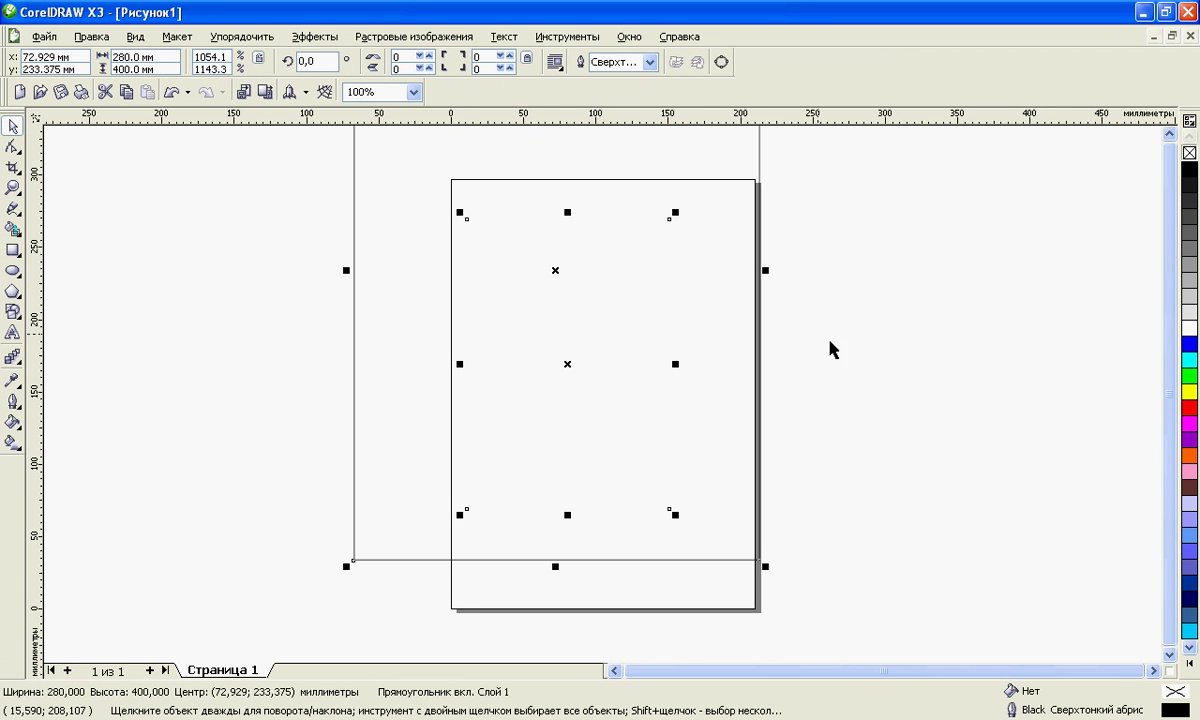
pyautogui.scroll(-2, 830, 348)
pyautogui.click(540, 384)
pyautogui.moveTo(482, 422)
pyautogui.mouseDown()
pyautogui.moveTo(477, 386)
pyautogui.moveTo(493, 418)
pyautogui.mouseUp()
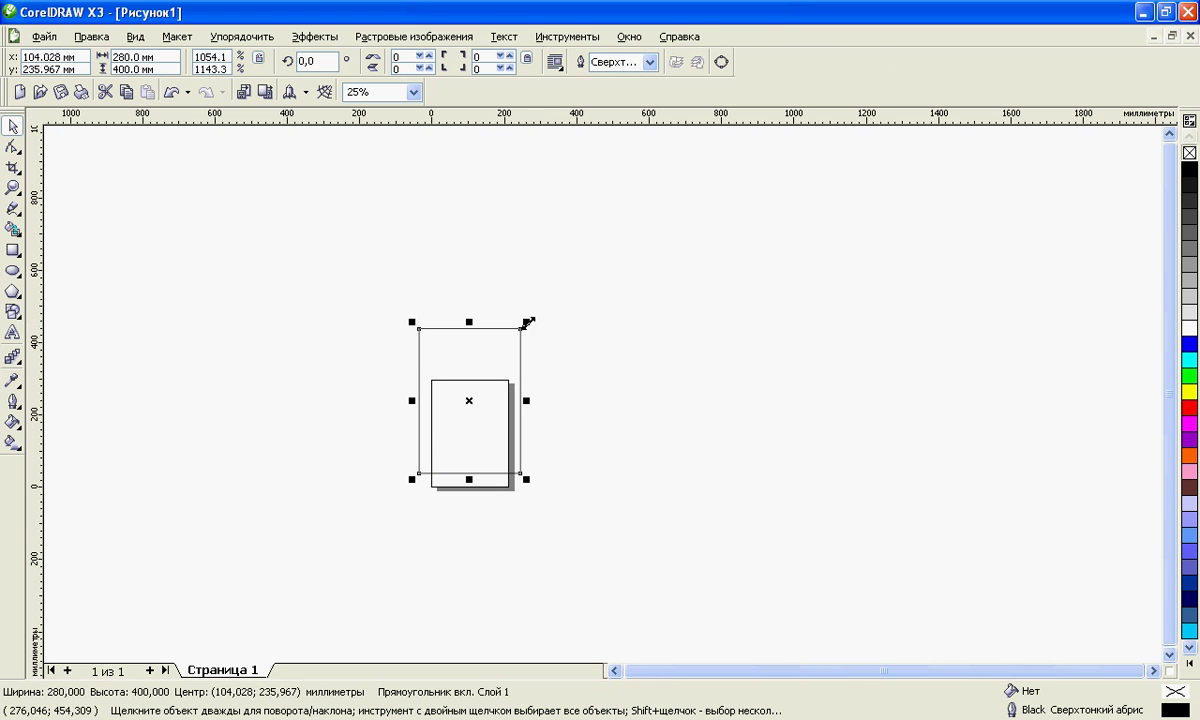
pyautogui.moveTo(526, 321); pyautogui.dragTo(450, 356)
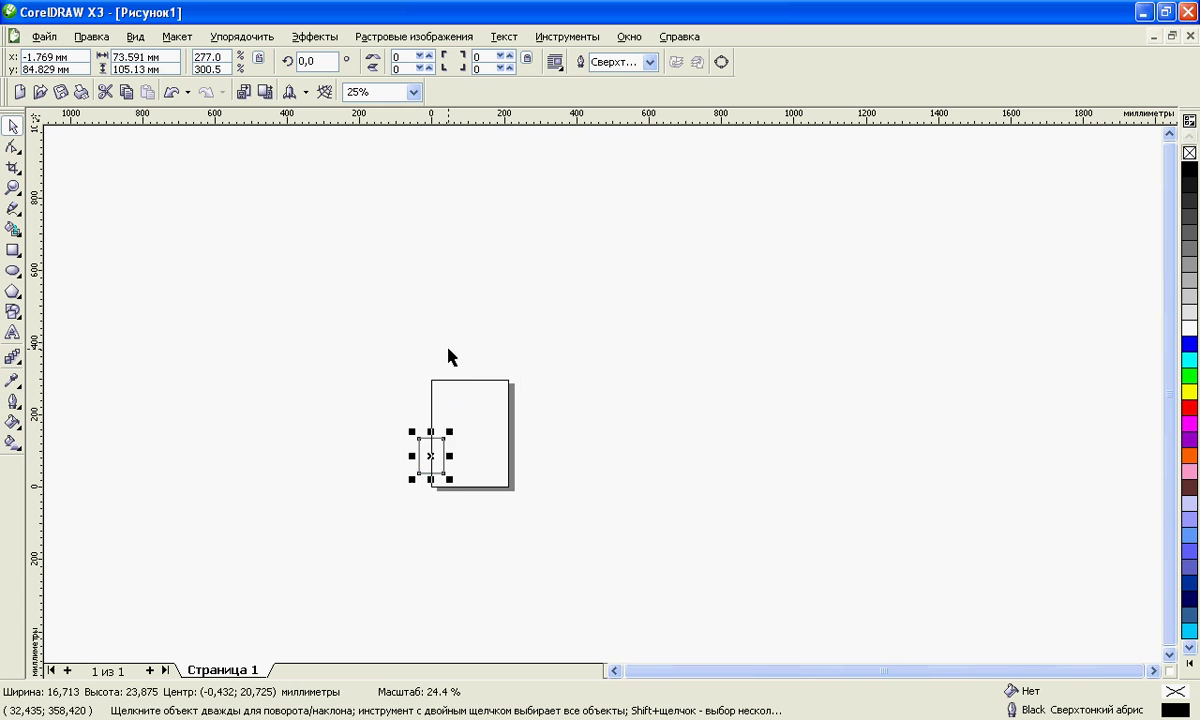
# Step: Scale the rectangle to about 68 by 98 mm and move it into the upper-right area of the page
pyautogui.moveTo(431, 456); pyautogui.dragTo(485, 408)
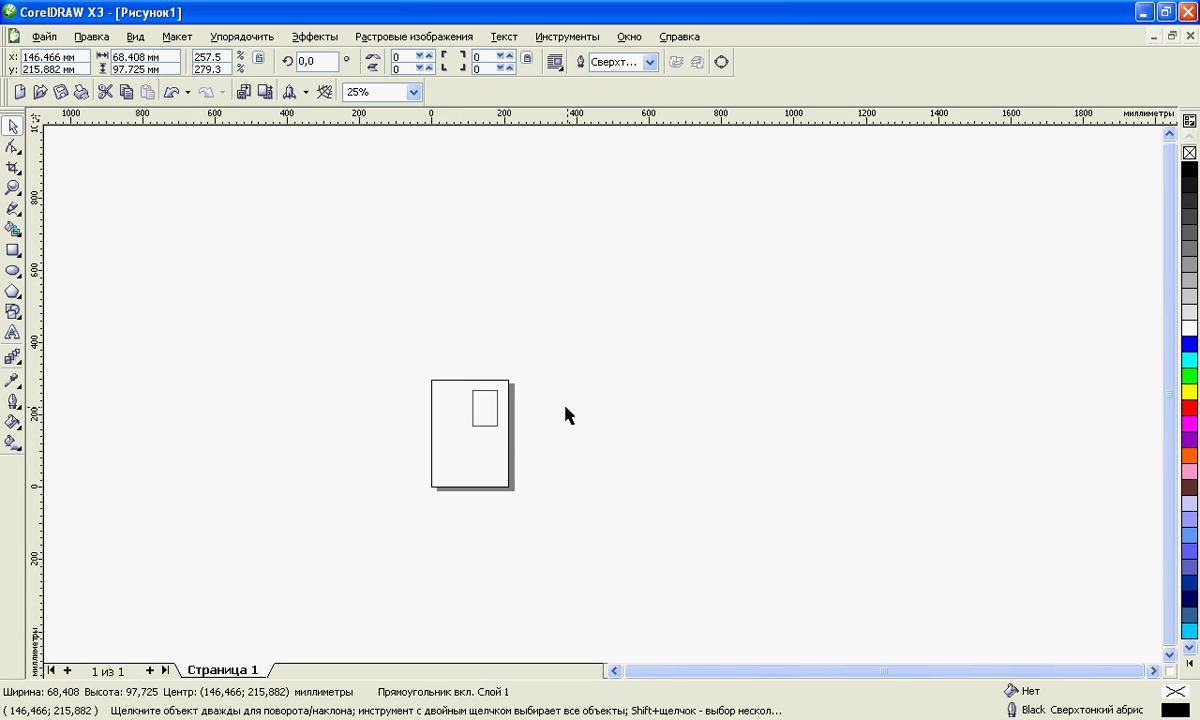
pyautogui.click(497, 417)
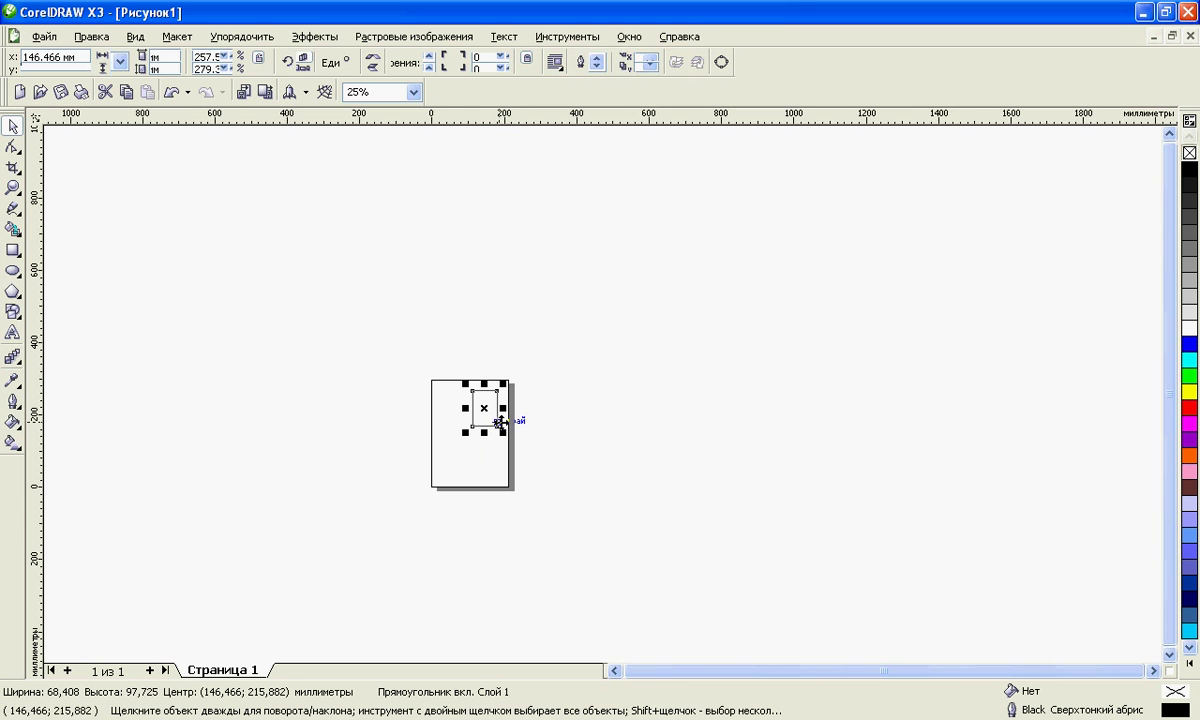
pyautogui.scroll(2, 605, 393)
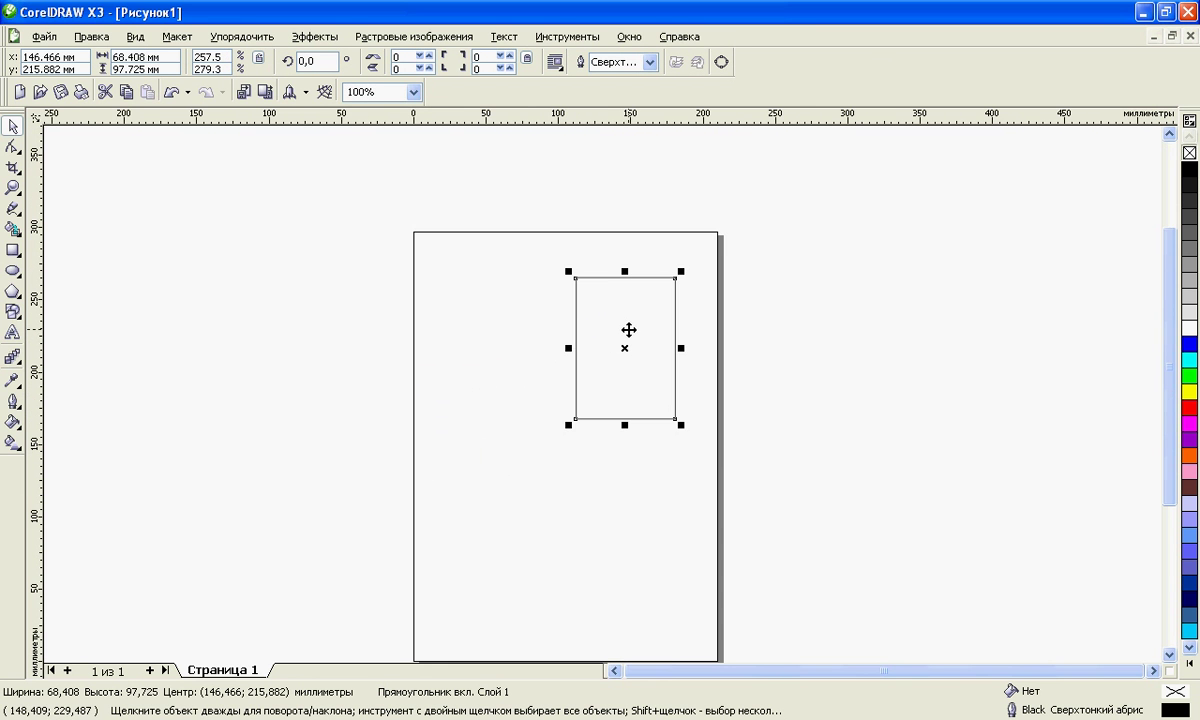
pyautogui.moveTo(628, 330); pyautogui.dragTo(638, 305)
pyautogui.scroll(1, 638, 305)
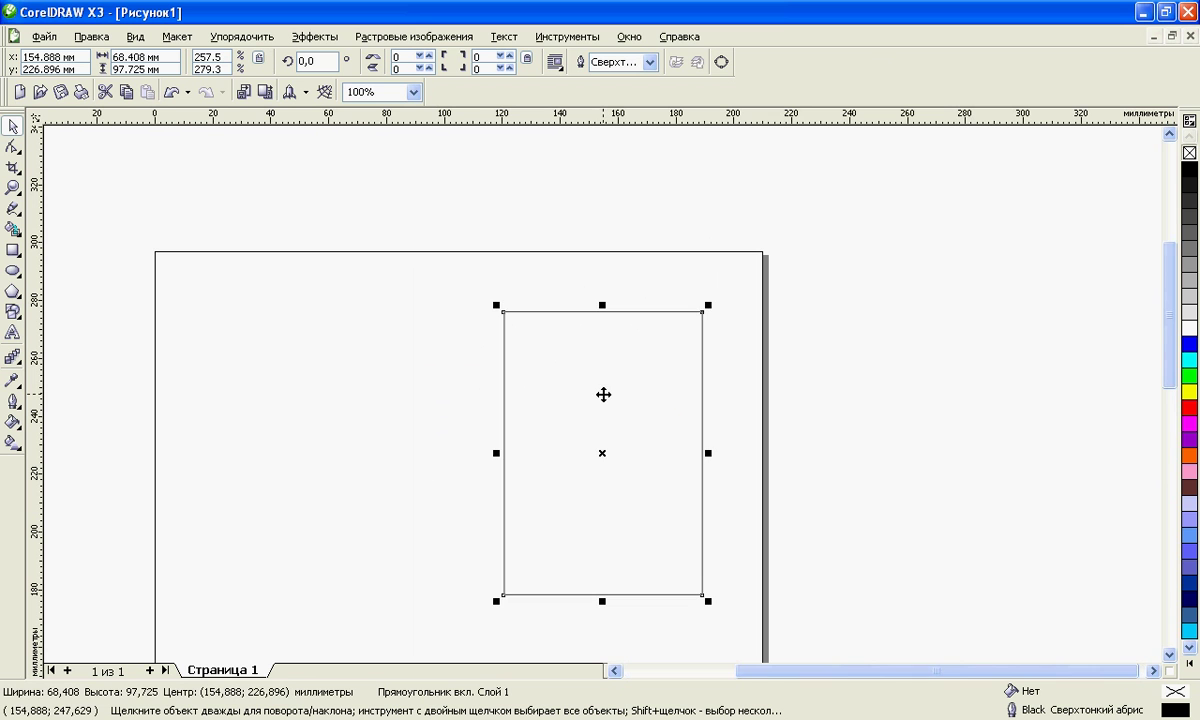
pyautogui.moveTo(603, 394); pyautogui.dragTo(604, 367)
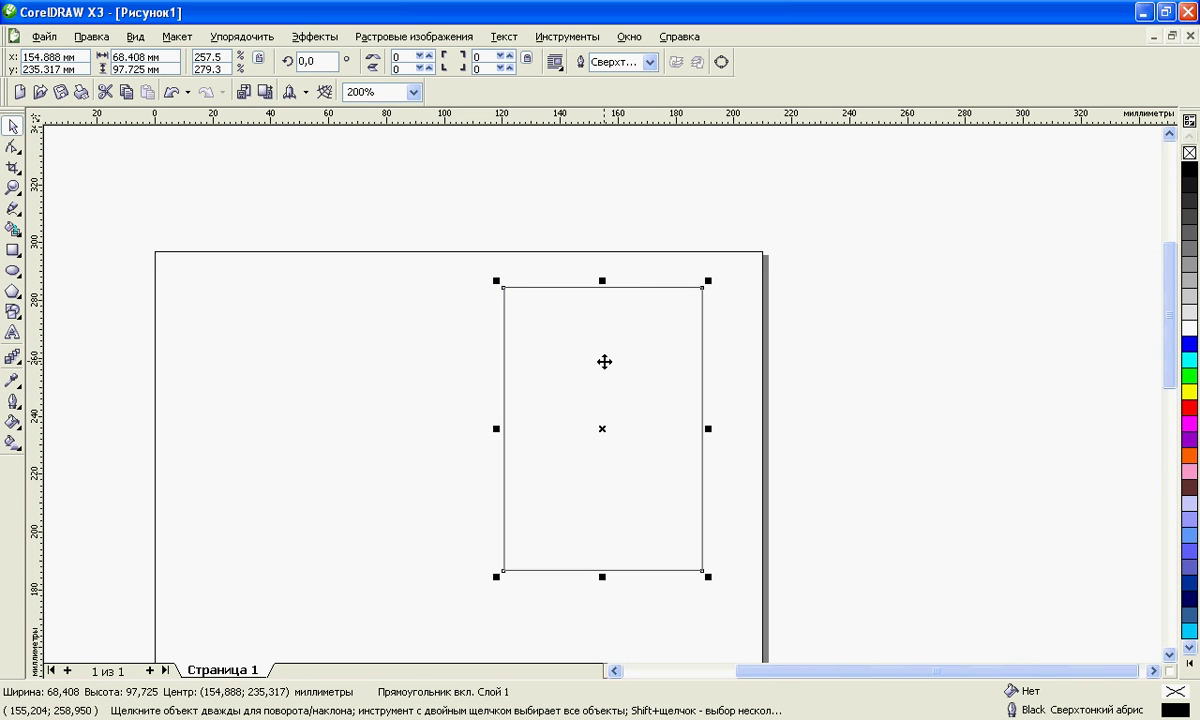
# Step: Copy the rectangle about 82 mm to the left of the original and deselect it
pyautogui.moveTo(603, 361); pyautogui.dragTo(367, 361)
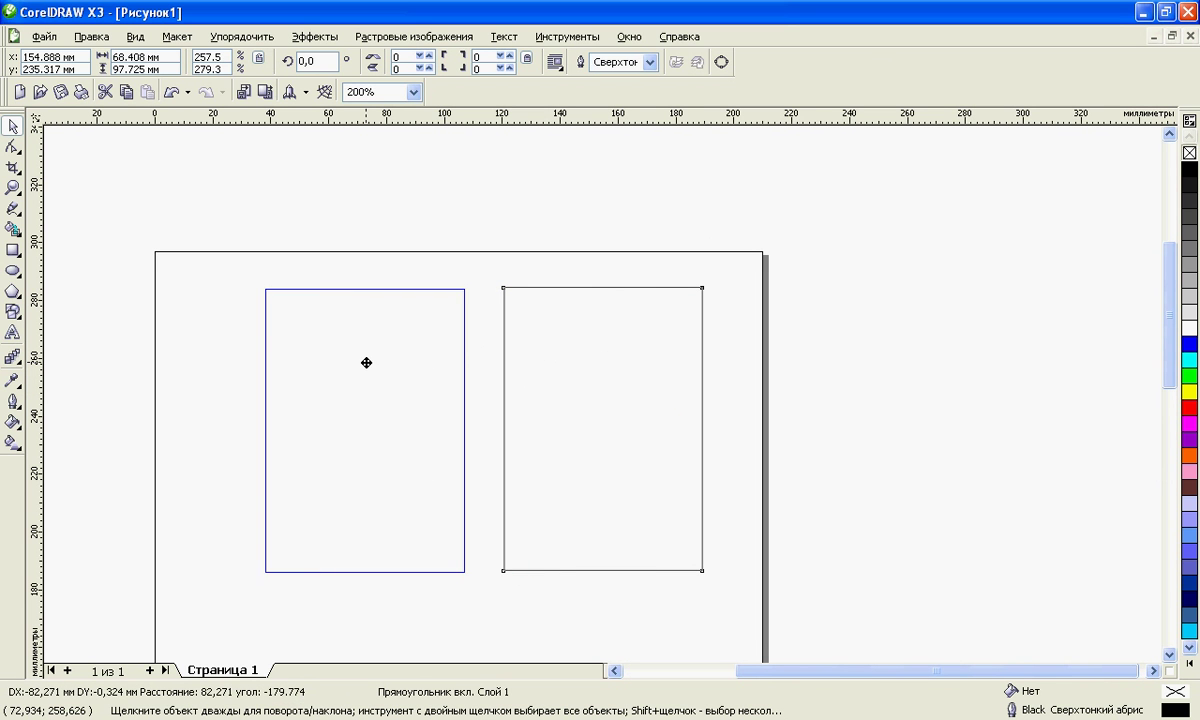
pyautogui.press('Escape')
pyautogui.rightClick(367, 372)
pyautogui.click(385, 390)
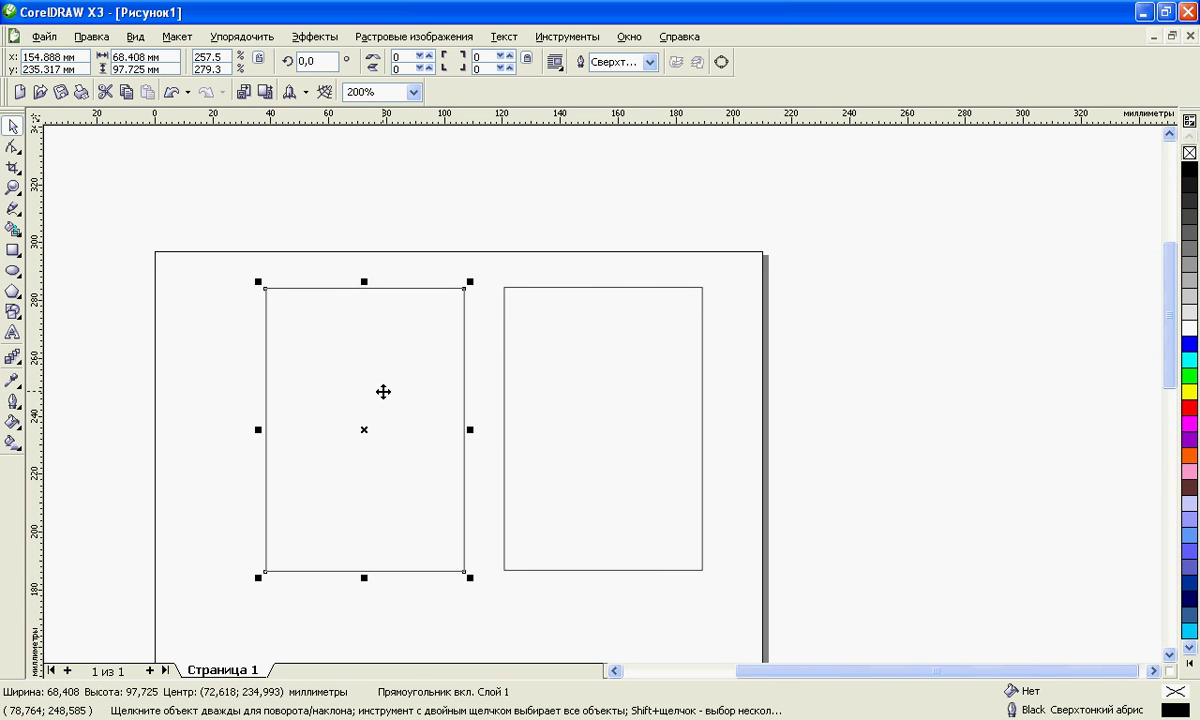
pyautogui.click(383, 213)
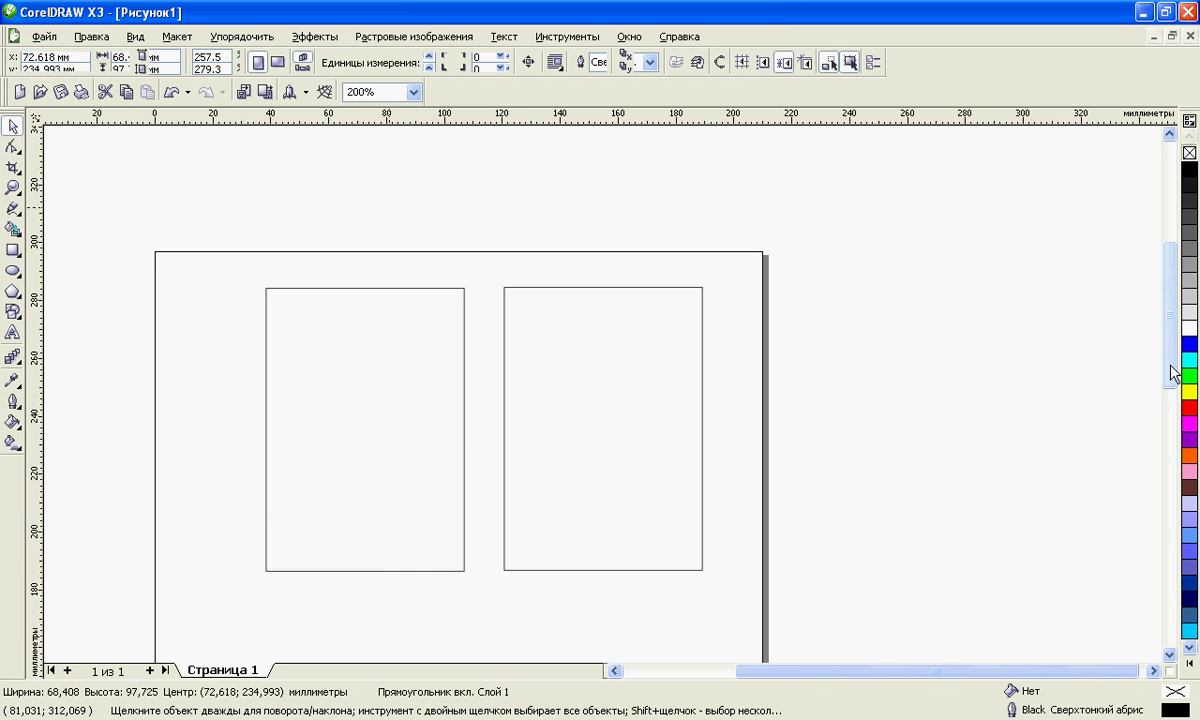
# Step: Shift both rectangles to the left and line them up level with each other, leaving a gap between them
pyautogui.scroll(-1, 1168, 394)
pyautogui.scroll(-1, 1172, 383)
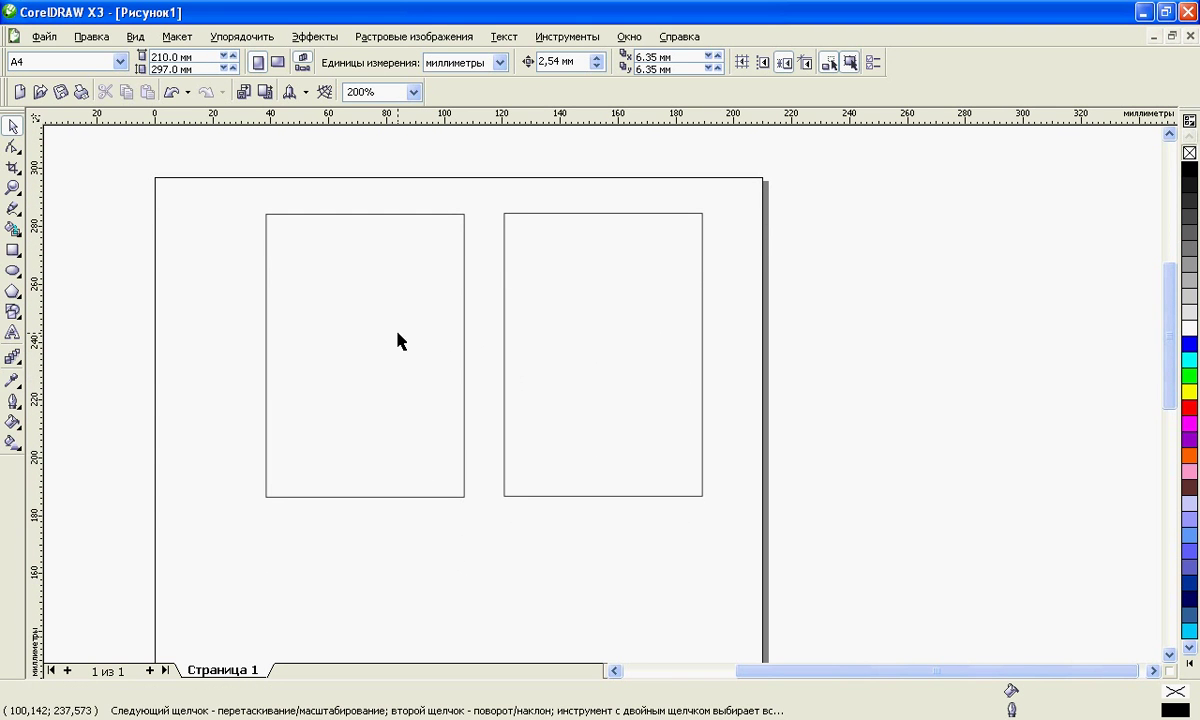
pyautogui.moveTo(397, 340); pyautogui.dragTo(353, 332)
pyautogui.moveTo(562, 332); pyautogui.dragTo(530, 330)
pyautogui.click(530, 330)
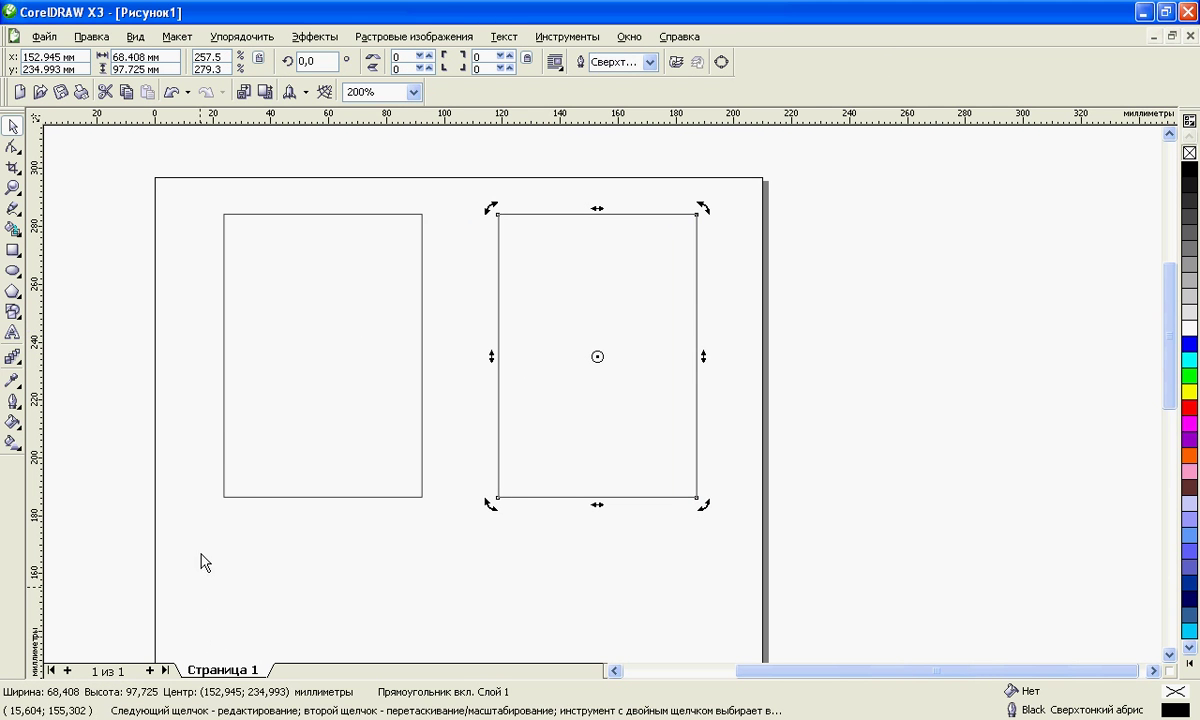
pyautogui.click(646, 303)
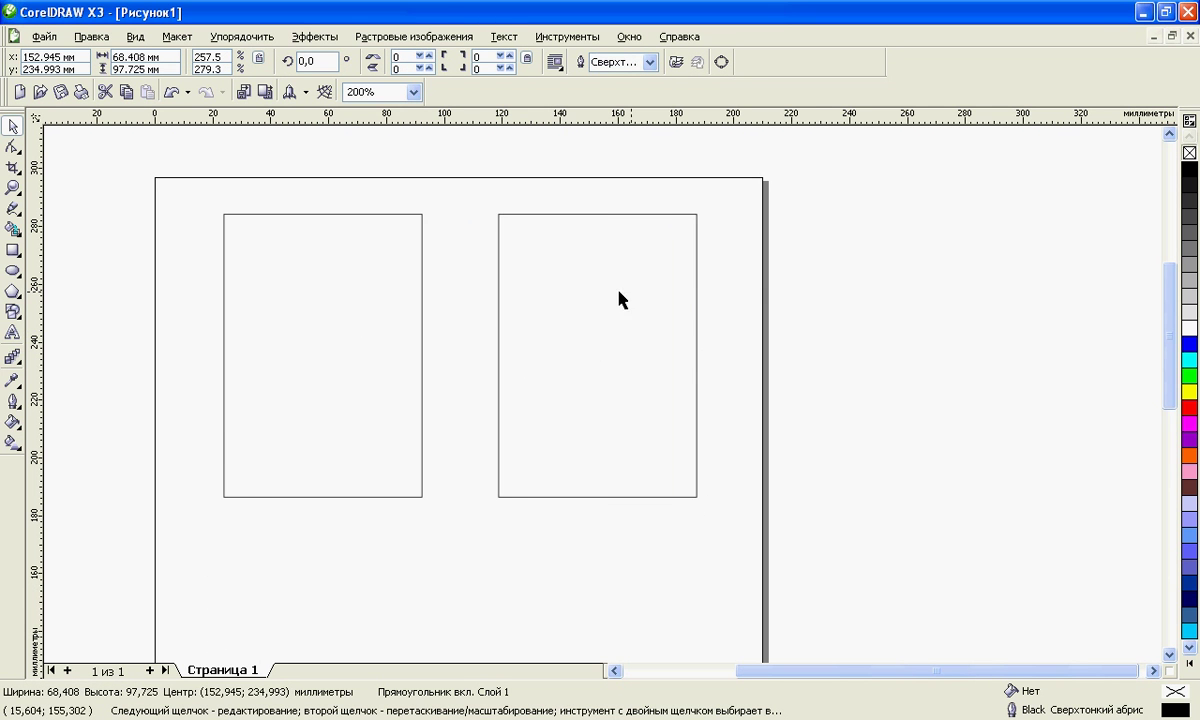
pyautogui.moveTo(619, 297); pyautogui.dragTo(612, 292)
pyautogui.press('Escape')
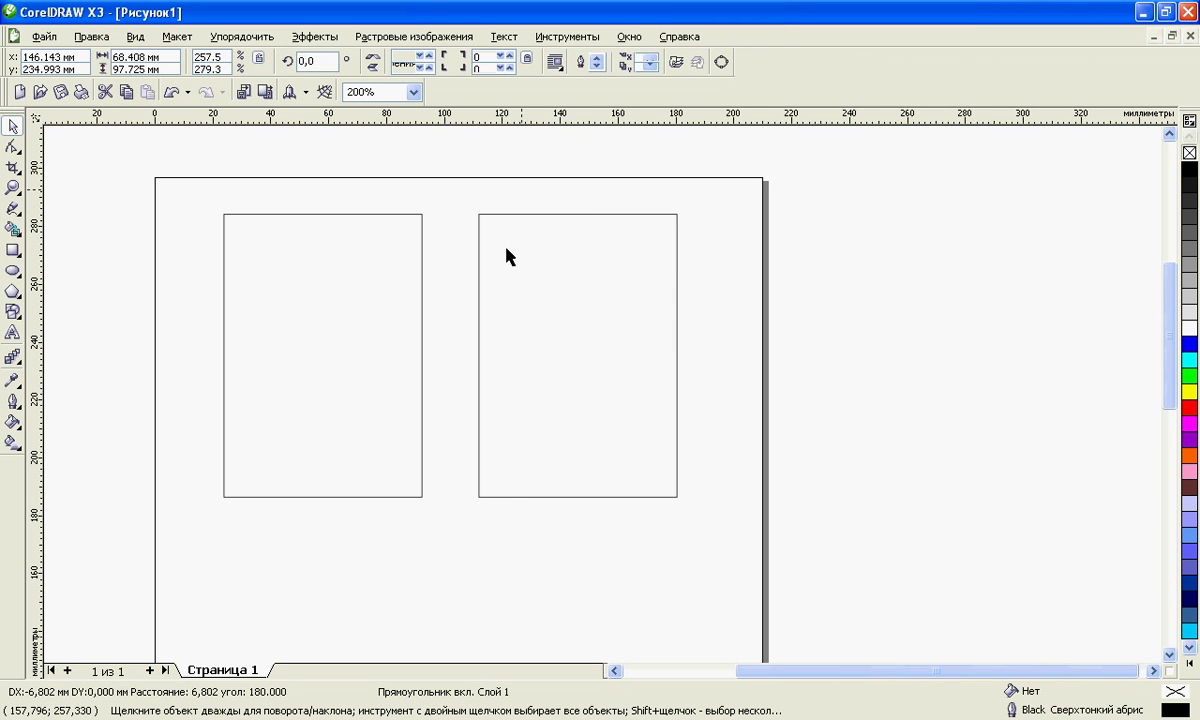
# Step: Start an image import and browse on drive D: to the folder "3. Дизайн рекламы цифровых товаров"
pyautogui.click(243, 91)
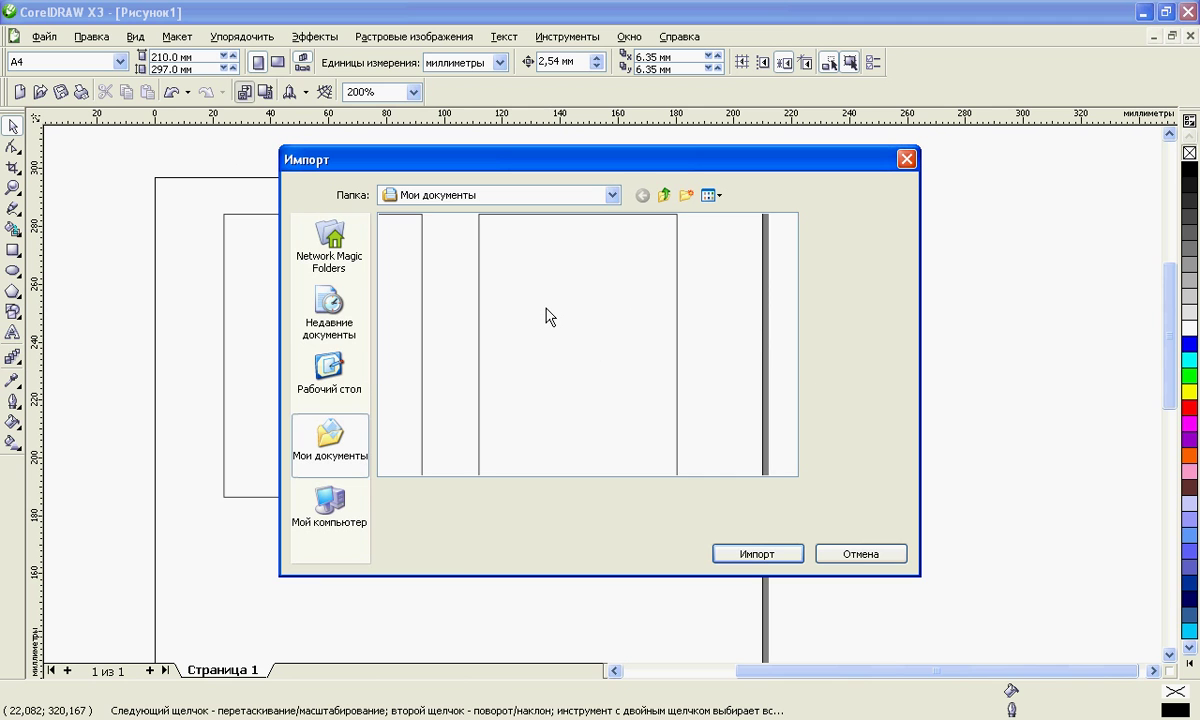
pyautogui.click(613, 197)
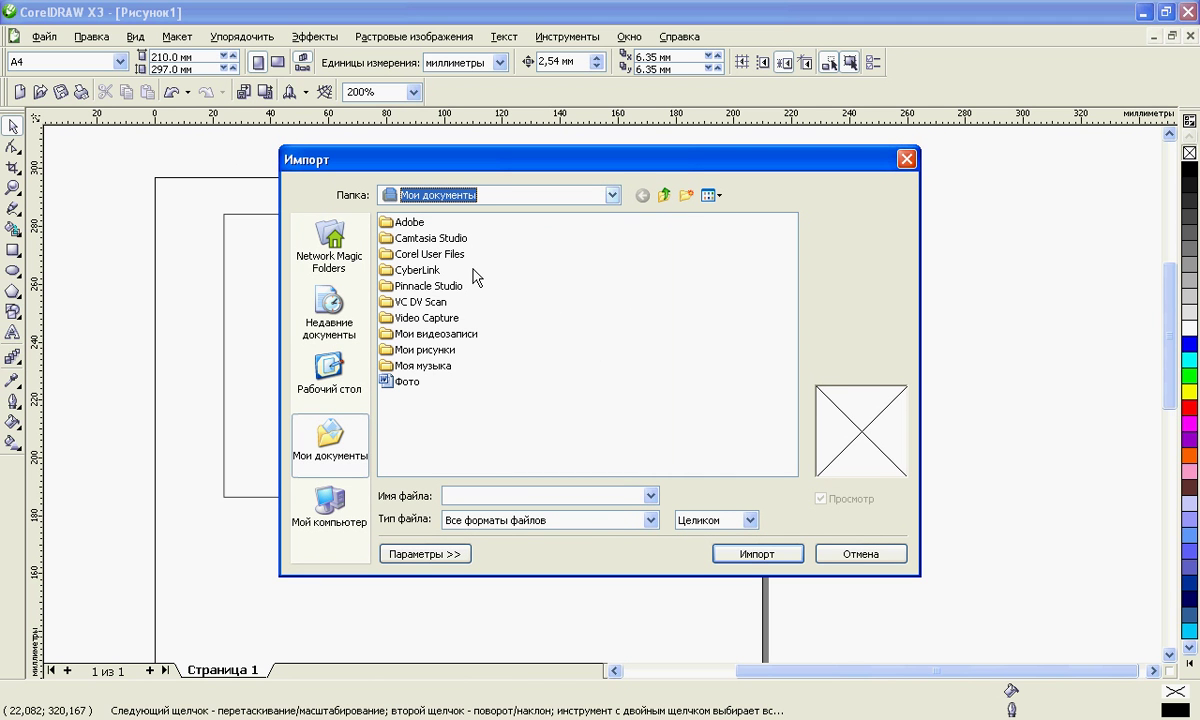
pyautogui.click(610, 197)
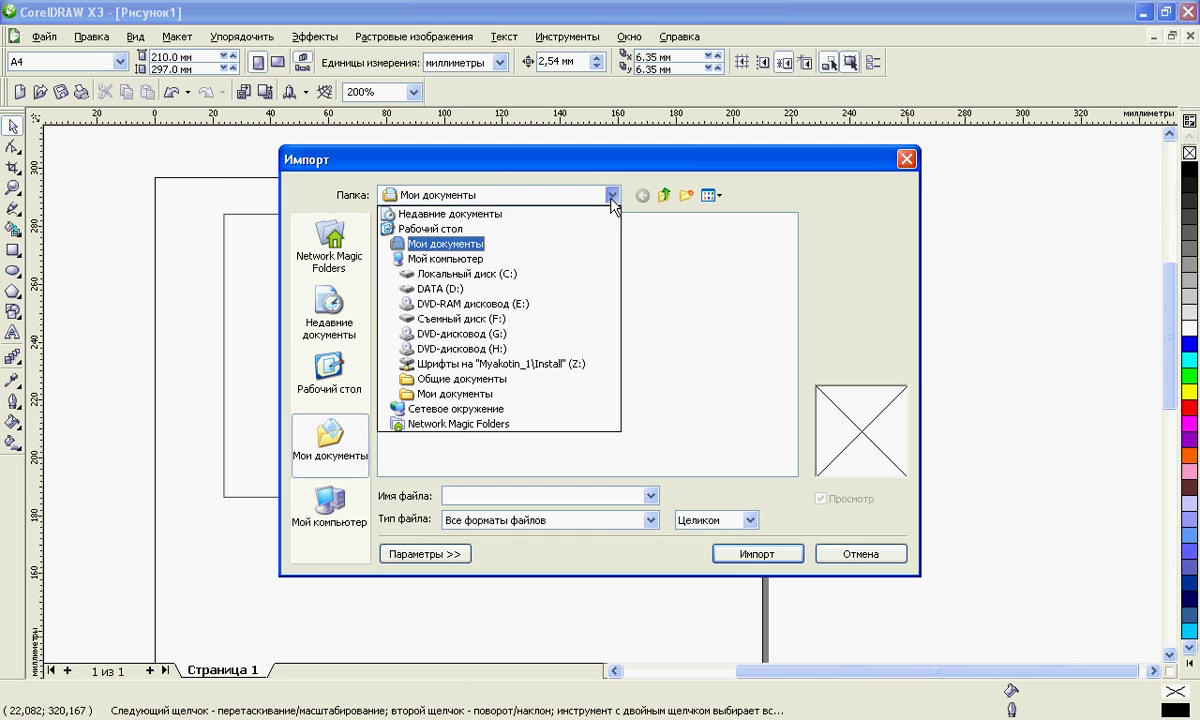
pyautogui.click(421, 288)
pyautogui.doubleClick(403, 302)
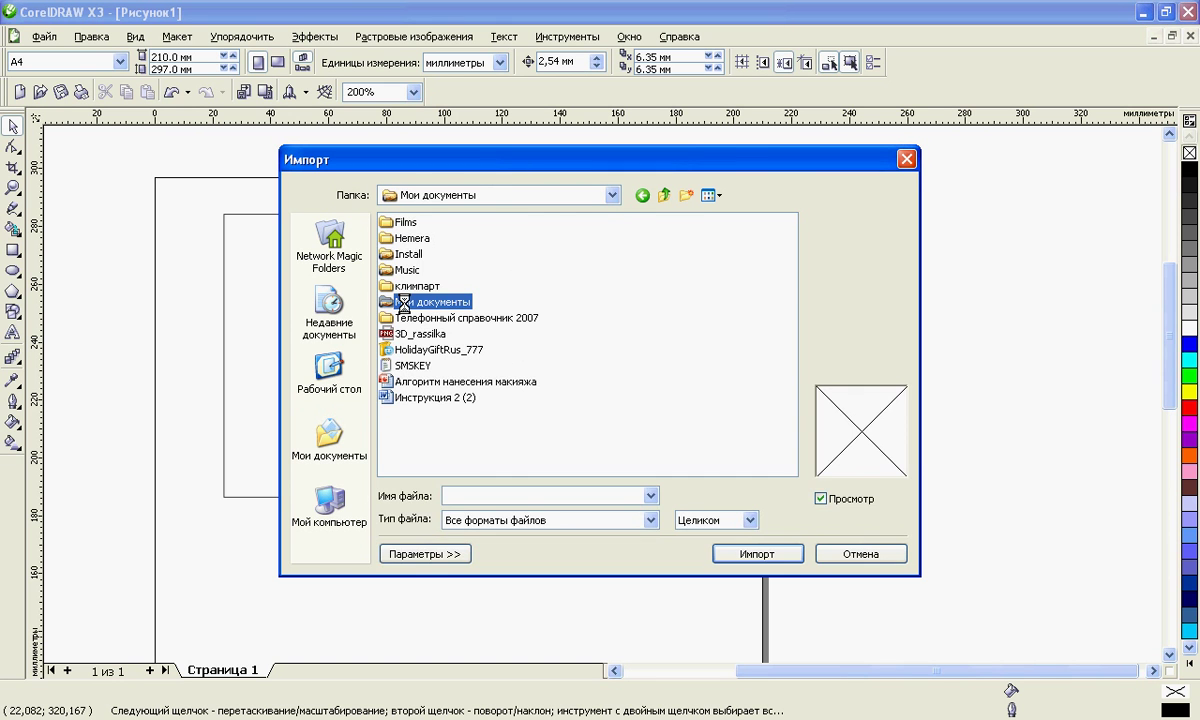
pyautogui.doubleClick(436, 255)
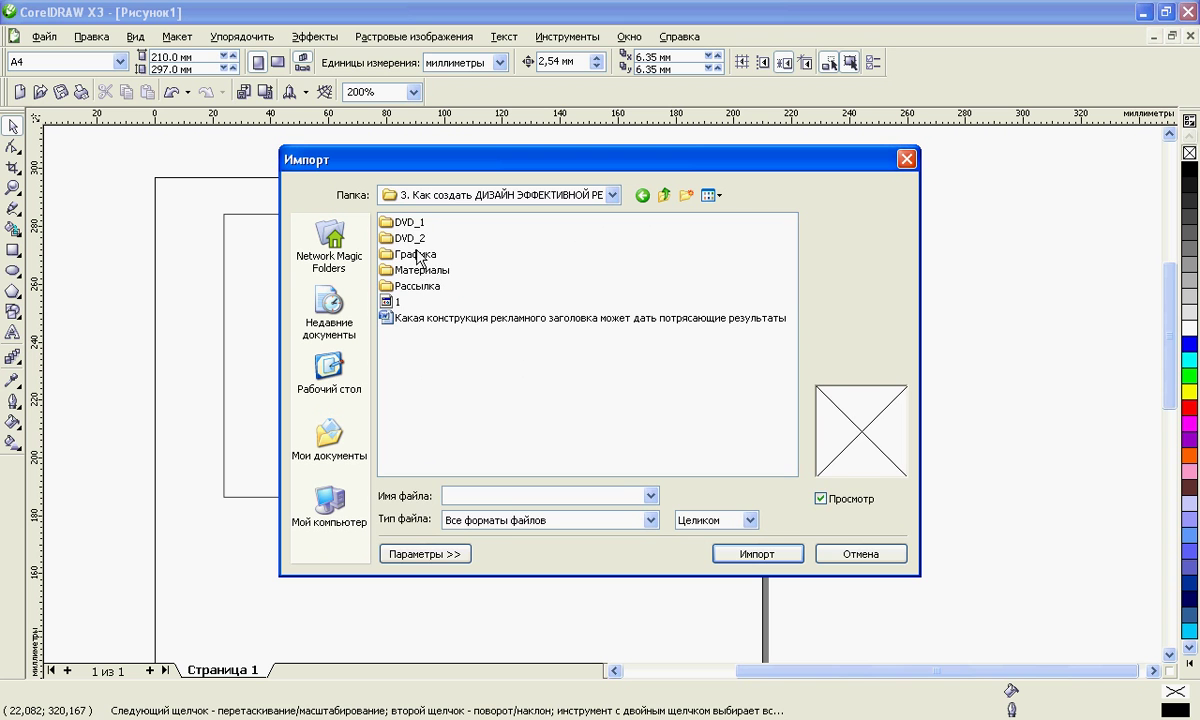
pyautogui.doubleClick(411, 238)
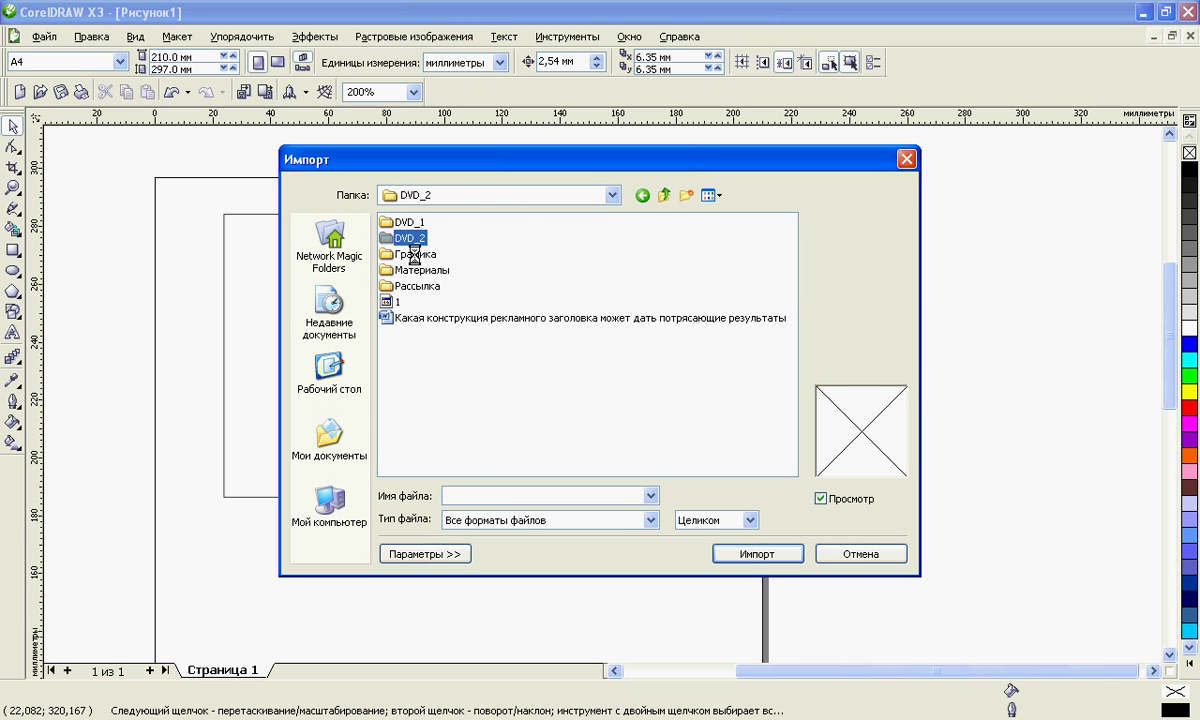
pyautogui.doubleClick(423, 256)
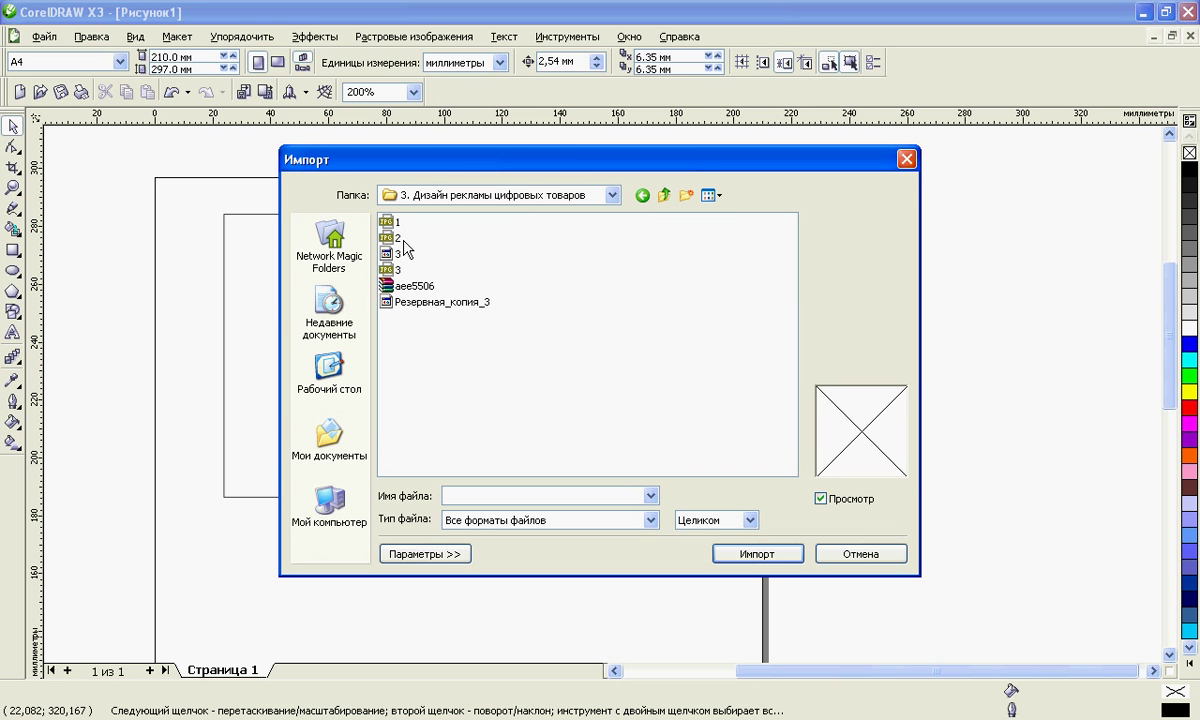
# Step: Import 1.jpg, 2.jpg and 3.jpg together and place them to the right of the rectangles
pyautogui.click(398, 222)
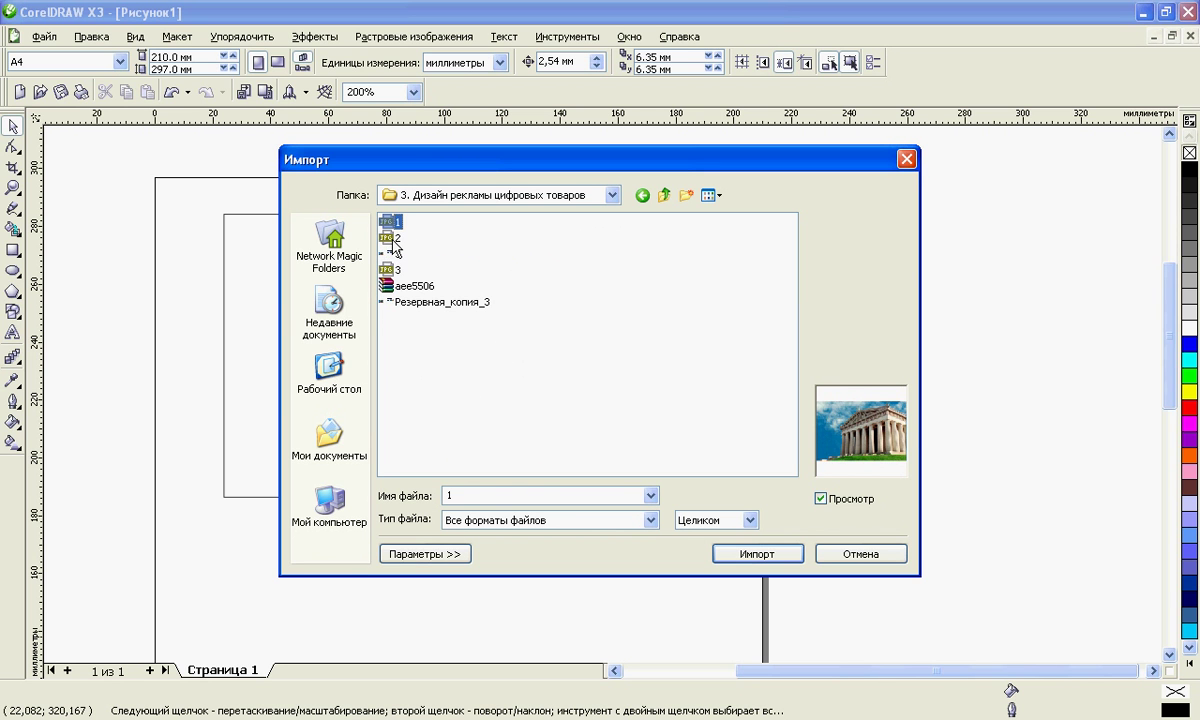
pyautogui.keyDown('ctrl'); pyautogui.click(392, 240); pyautogui.keyUp('ctrl')
pyautogui.keyDown('ctrl'); pyautogui.click(392, 270); pyautogui.keyUp('ctrl')
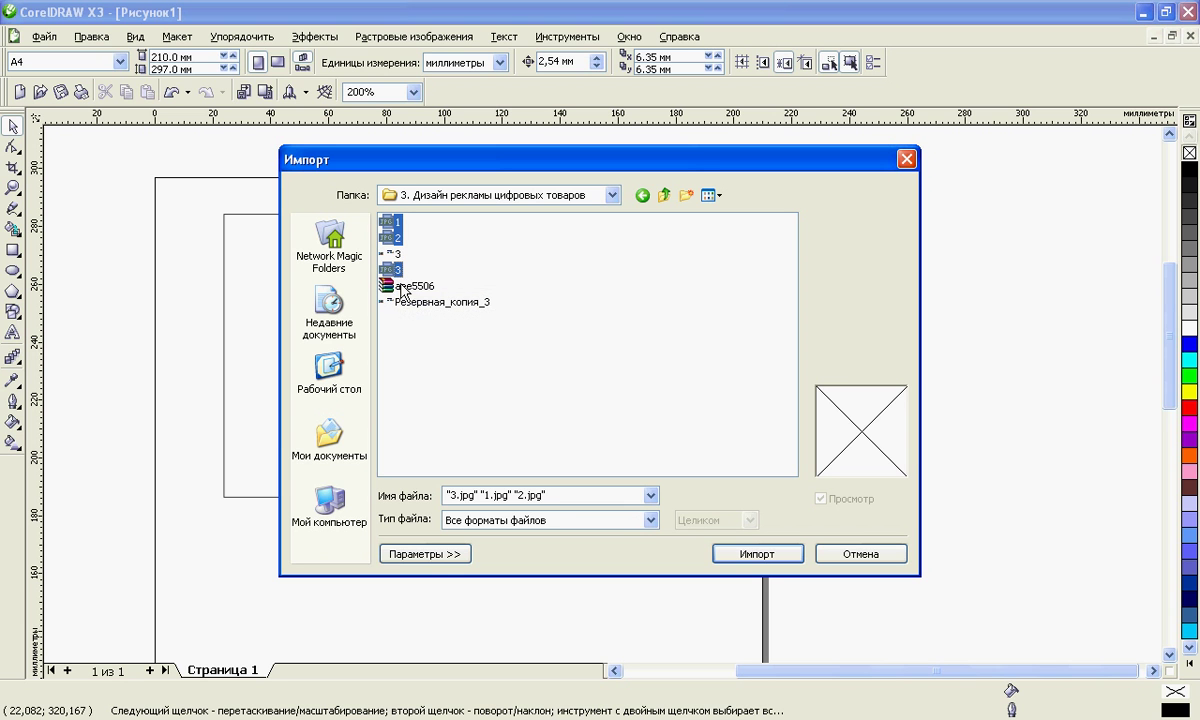
pyautogui.click(753, 554)
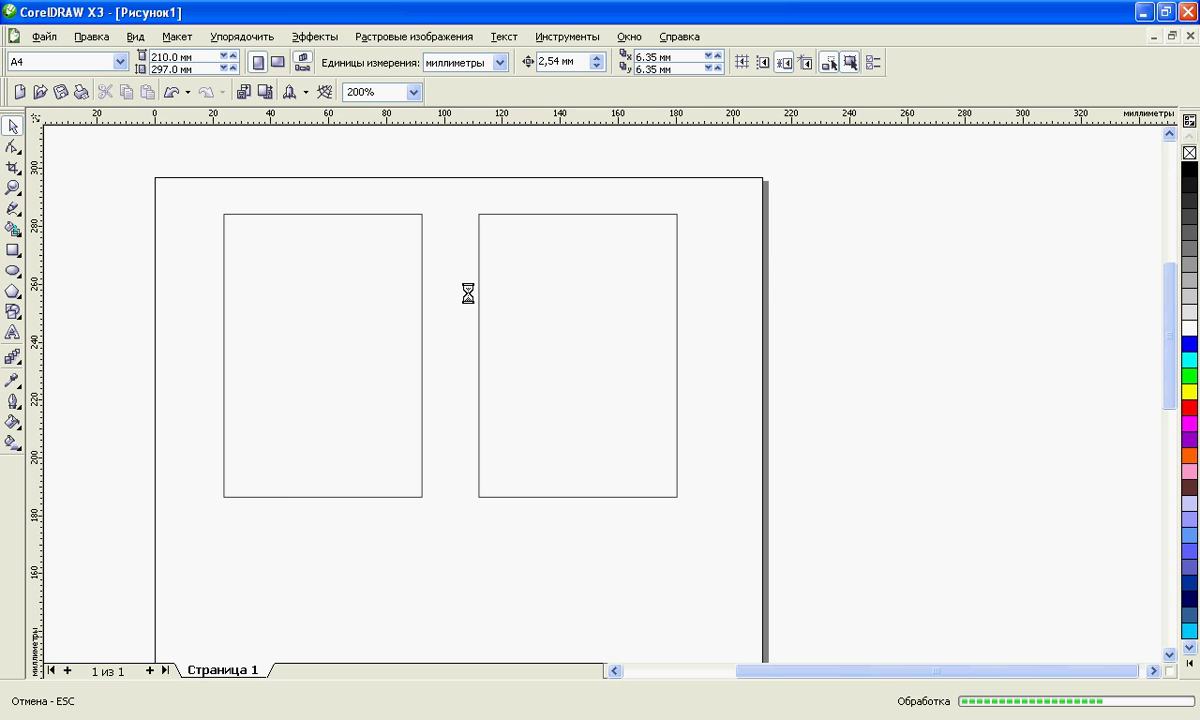
pyautogui.click(727, 217)
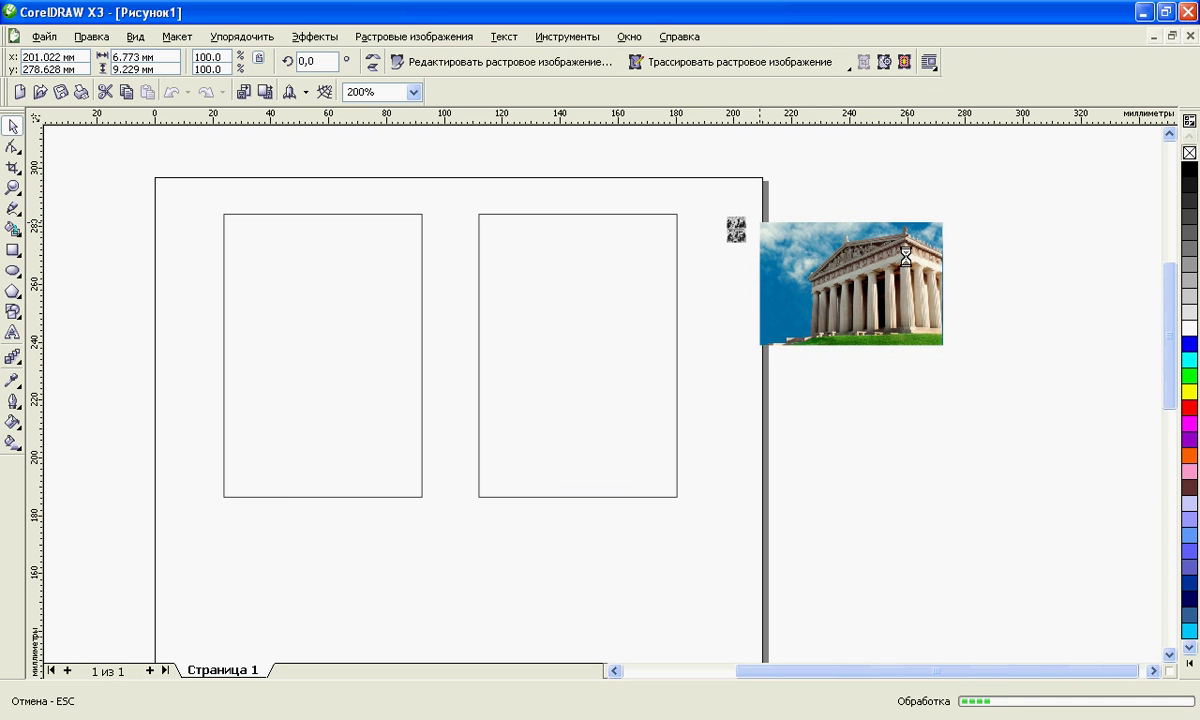
pyautogui.click(965, 212)
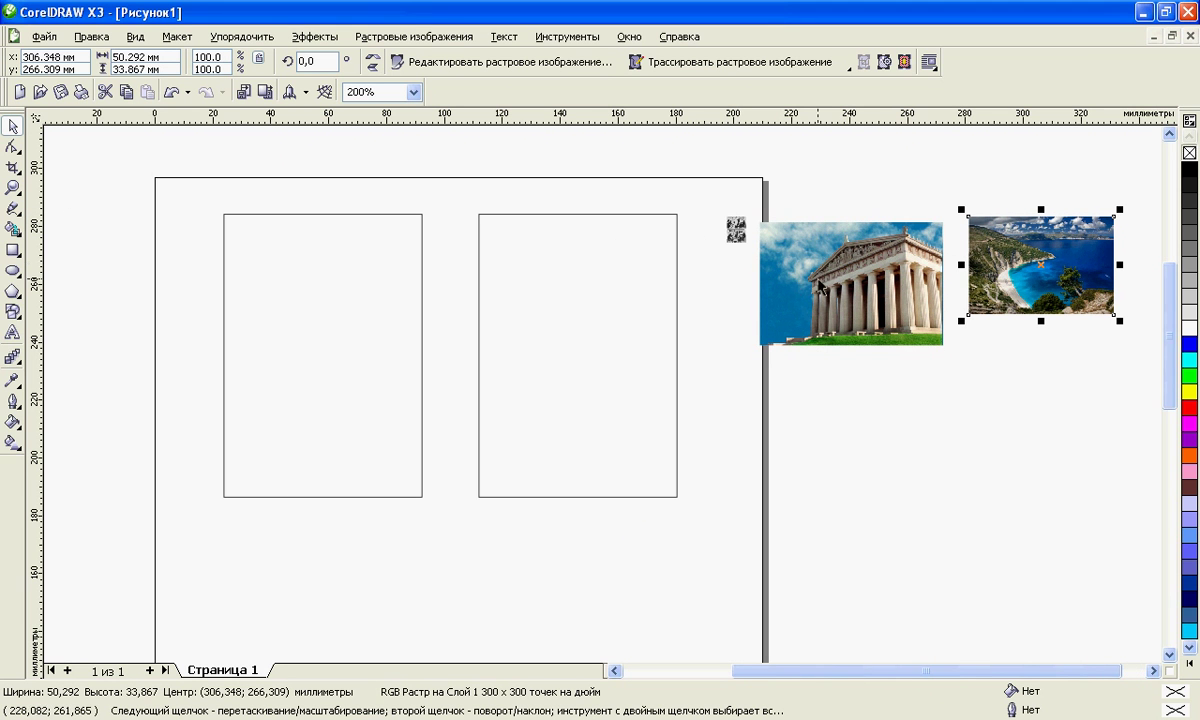
# Step: Move the temple image over the right rectangle and enlarge it proportionally to about 149 by 101 mm, covering the rectangle's height
pyautogui.moveTo(820, 284); pyautogui.dragTo(670, 401)
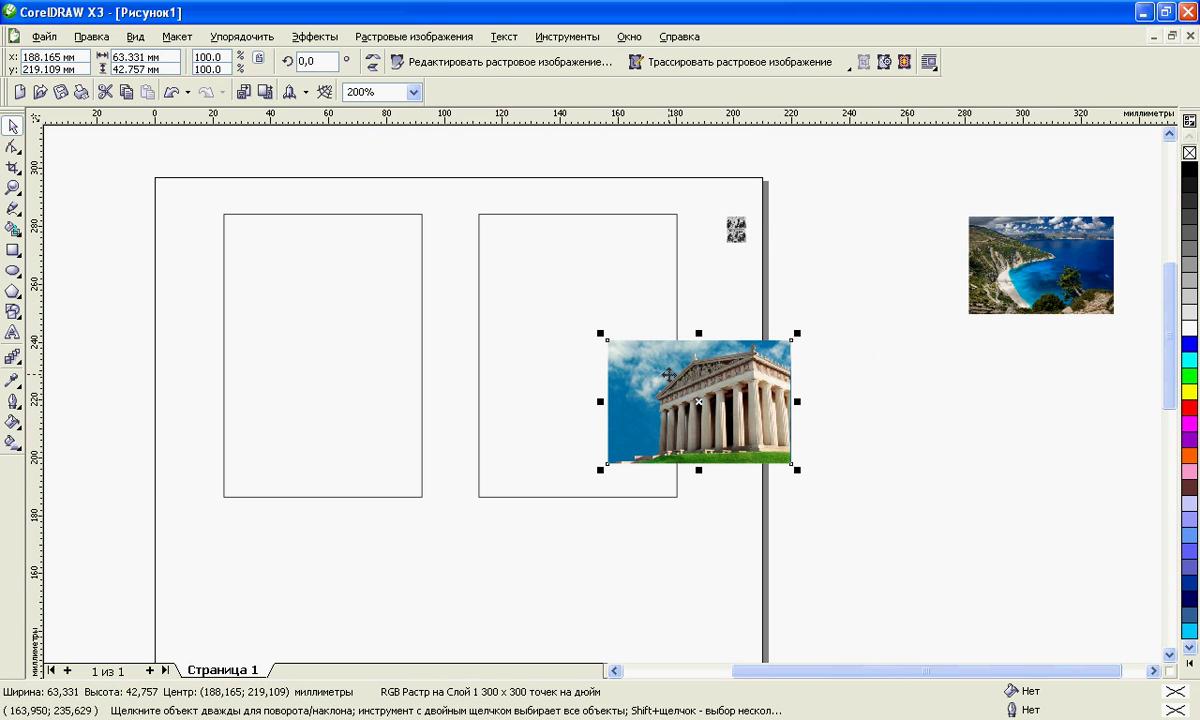
pyautogui.moveTo(688, 376); pyautogui.dragTo(713, 376)
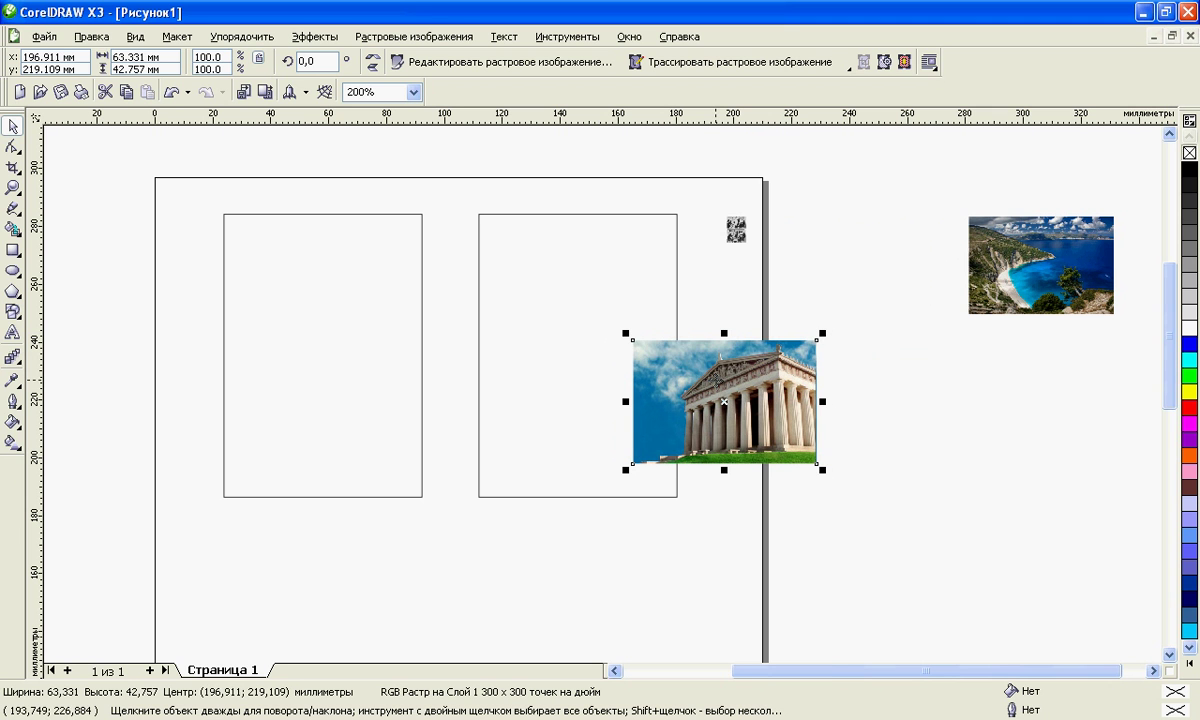
pyautogui.moveTo(626, 332); pyautogui.dragTo(433, 149)
pyautogui.moveTo(821, 470); pyautogui.dragTo(874, 504)
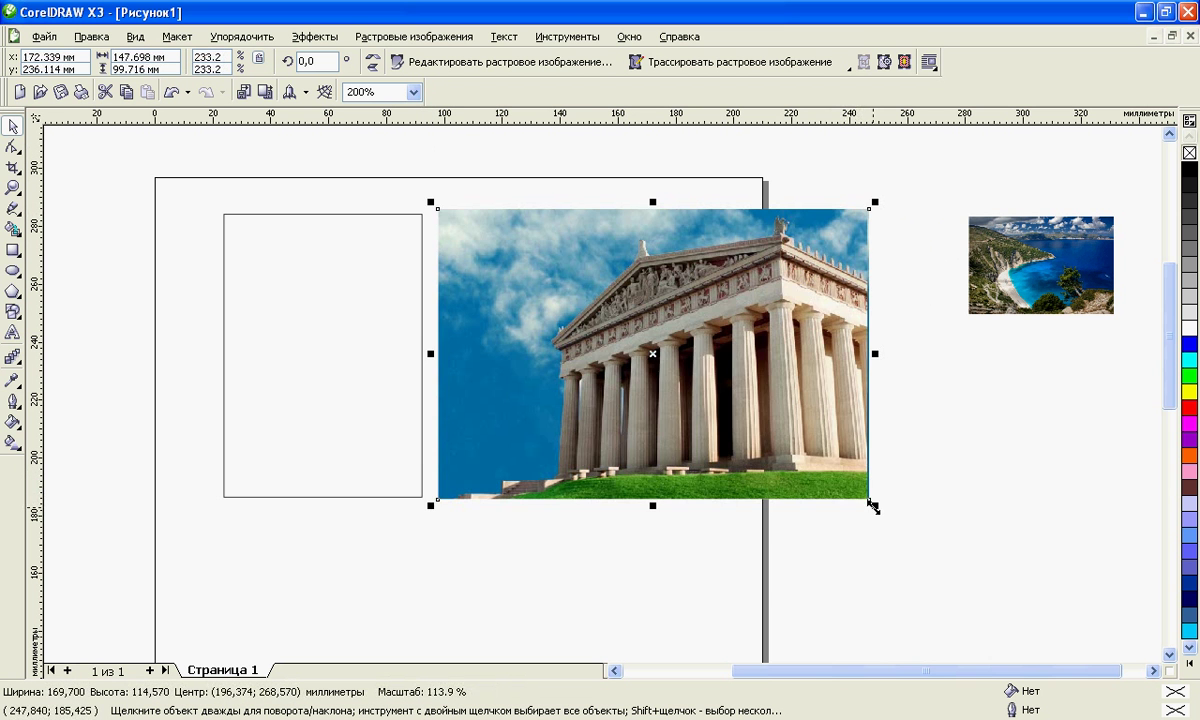
# Step: Move the temple image aside to uncover the right rectangle and place it inside that rectangle as a PowerClip container
pyautogui.moveTo(720, 367); pyautogui.dragTo(897, 456)
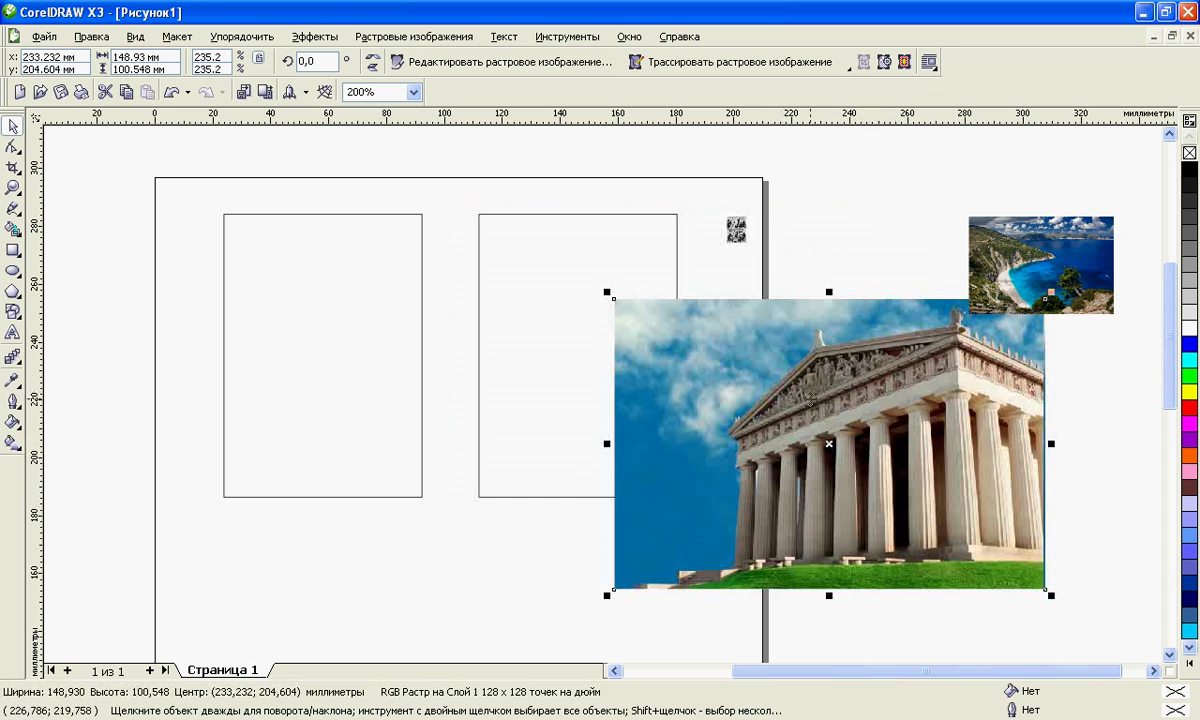
pyautogui.moveTo(806, 395); pyautogui.dragTo(550, 286)
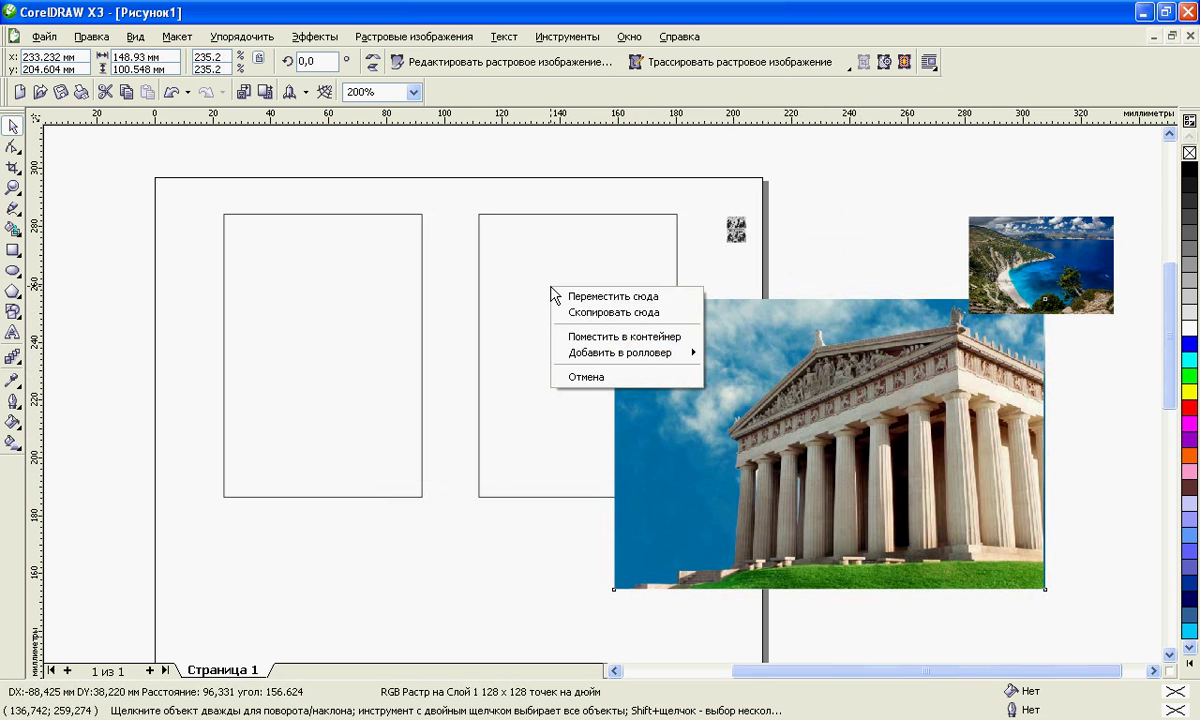
pyautogui.click(591, 340)
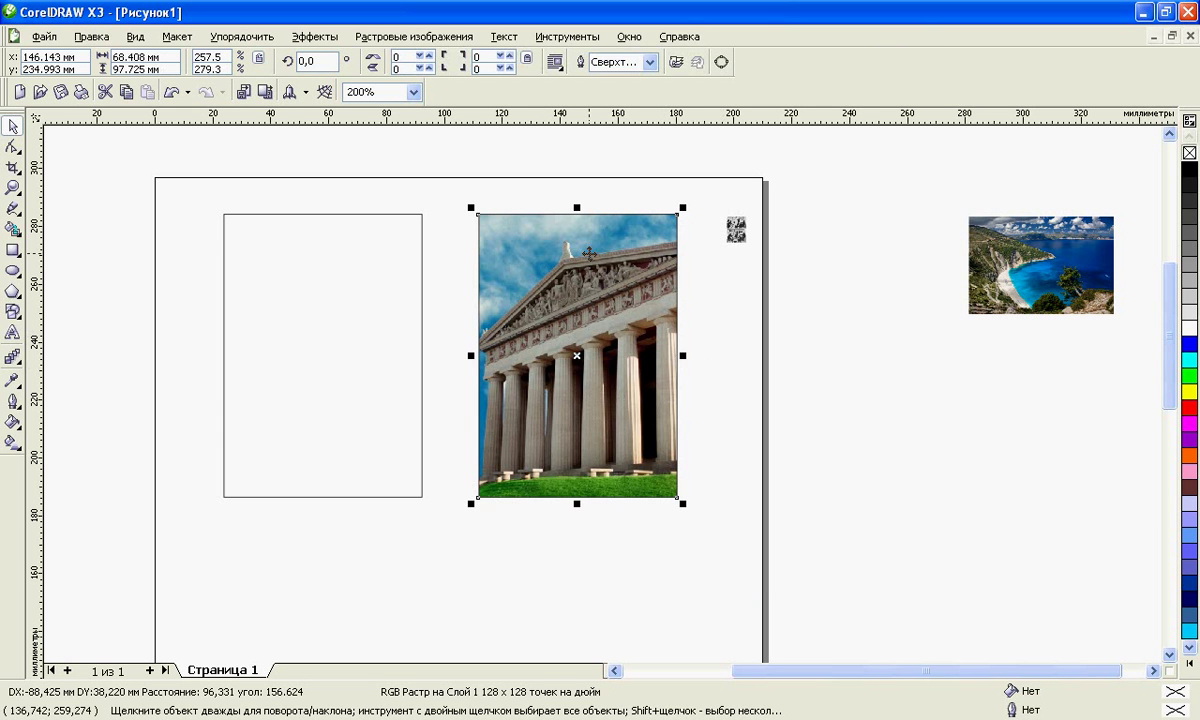
# Step: Edit the PowerClip contents, moving the temple image about 38 mm right within the frame, and finish editing
pyautogui.rightClick(589, 253)
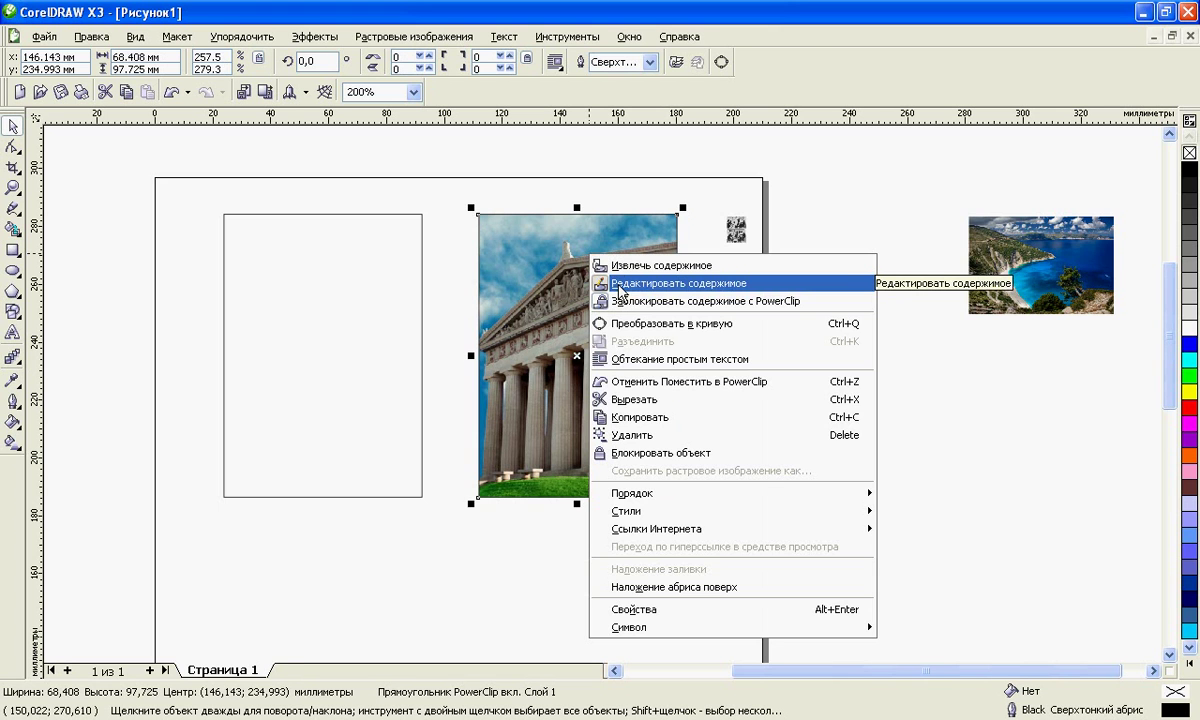
pyautogui.click(620, 286)
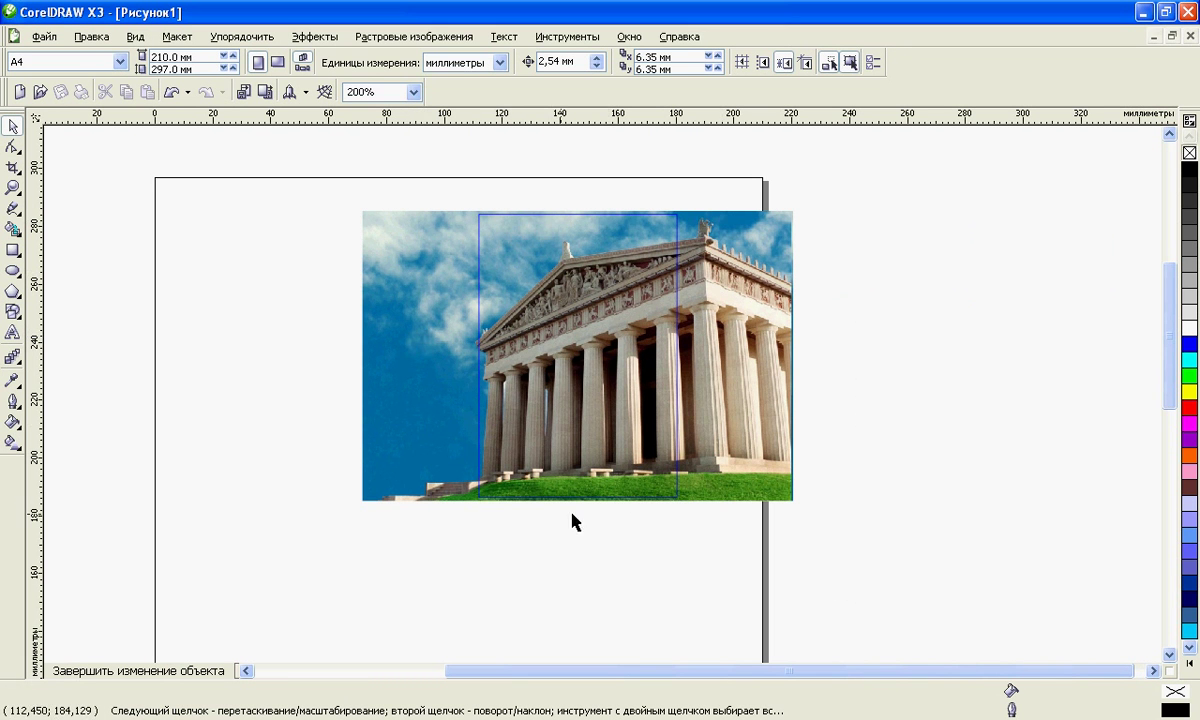
pyautogui.click(401, 303)
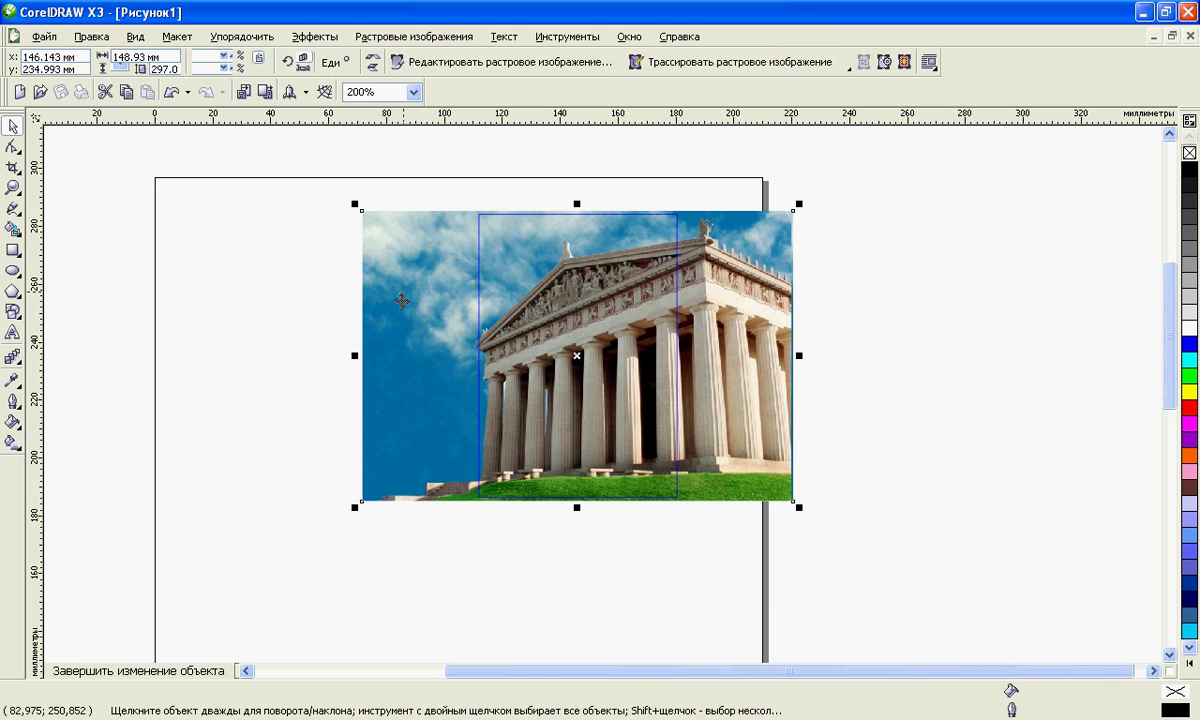
pyautogui.moveTo(404, 292); pyautogui.dragTo(507, 291)
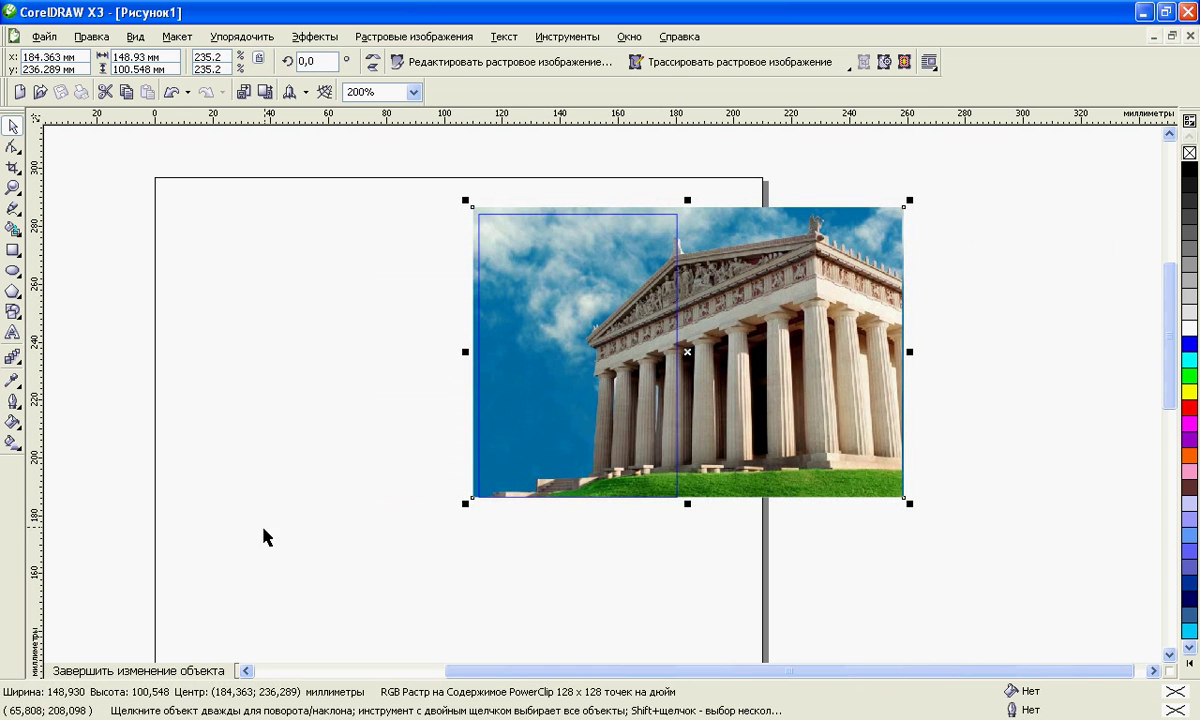
pyautogui.click(166, 670)
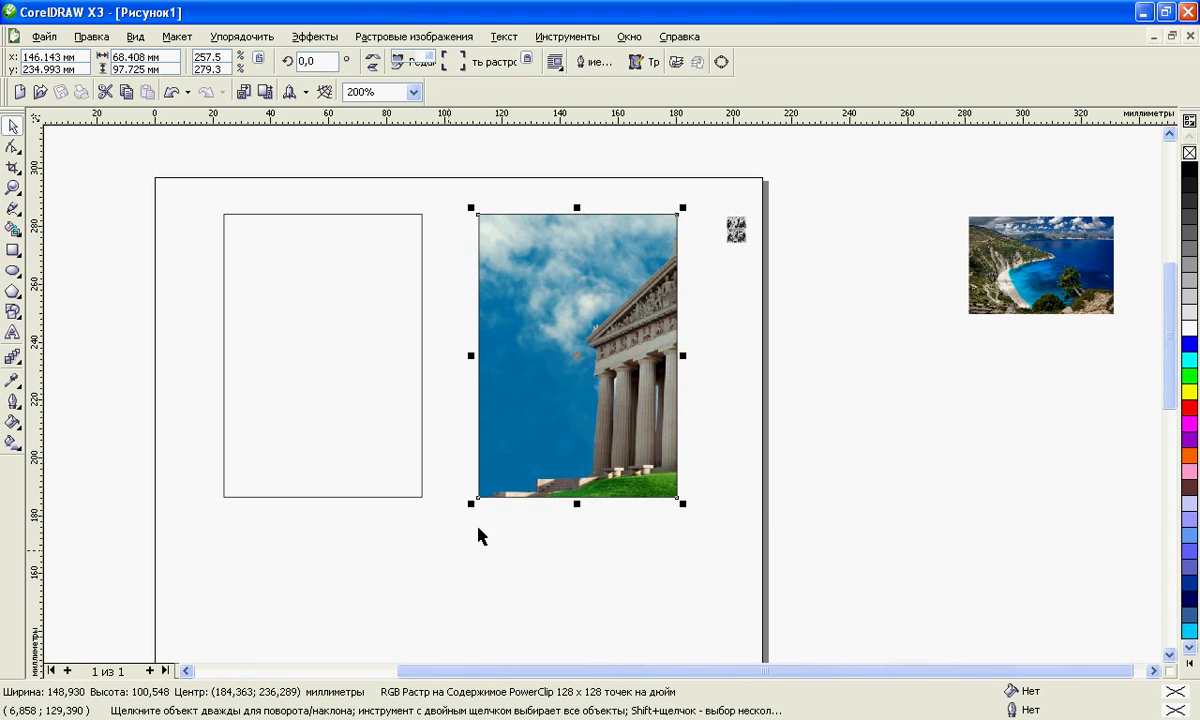
# Step: Move the small black-and-white figure image close to the upper right edge of the temple picture, about 10 mm left
pyautogui.click(725, 400)
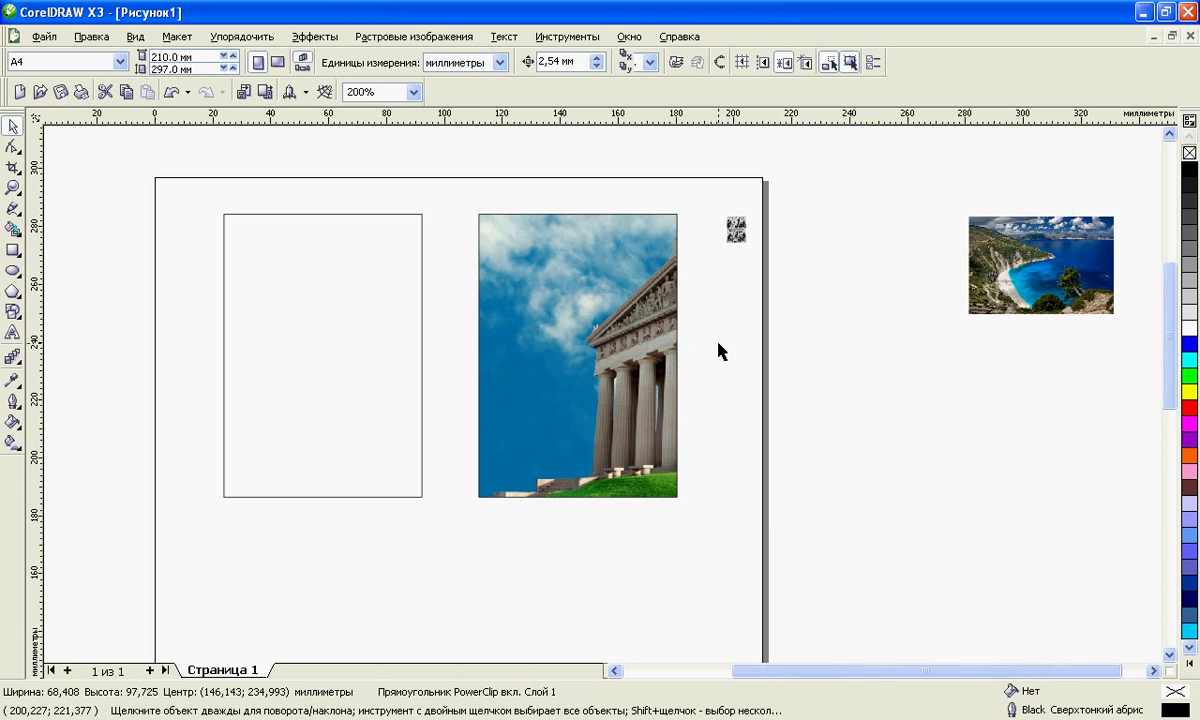
pyautogui.click(735, 231)
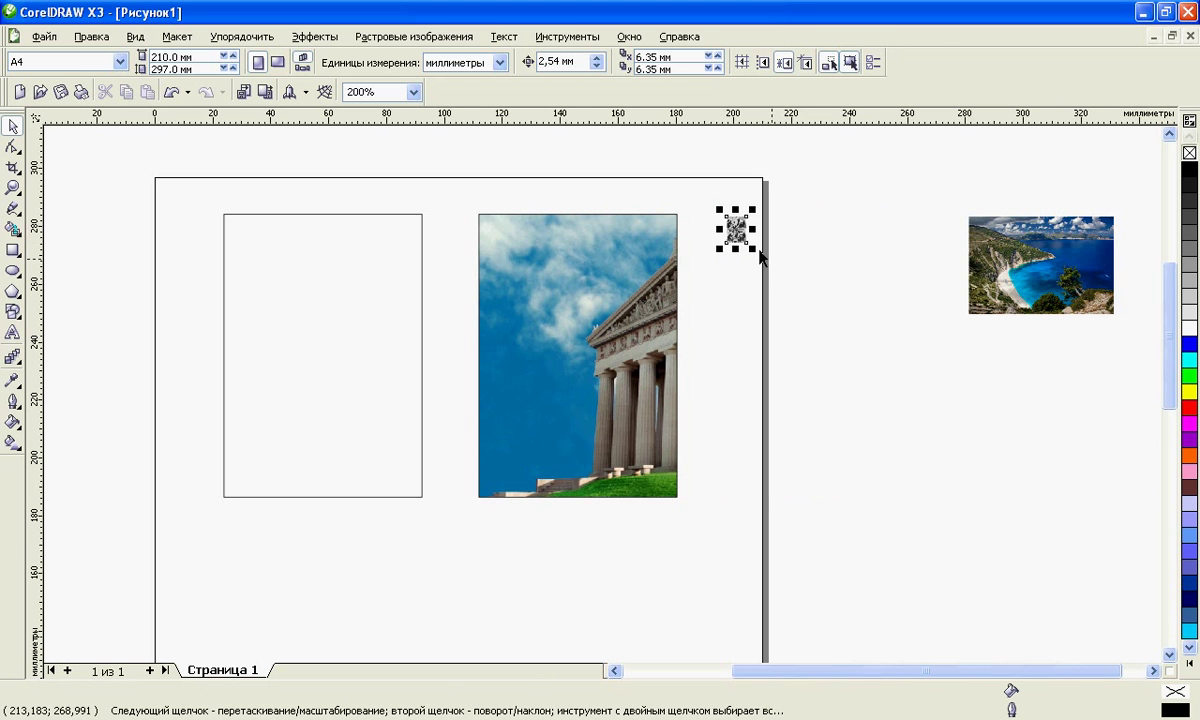
pyautogui.scroll(1, 743, 265)
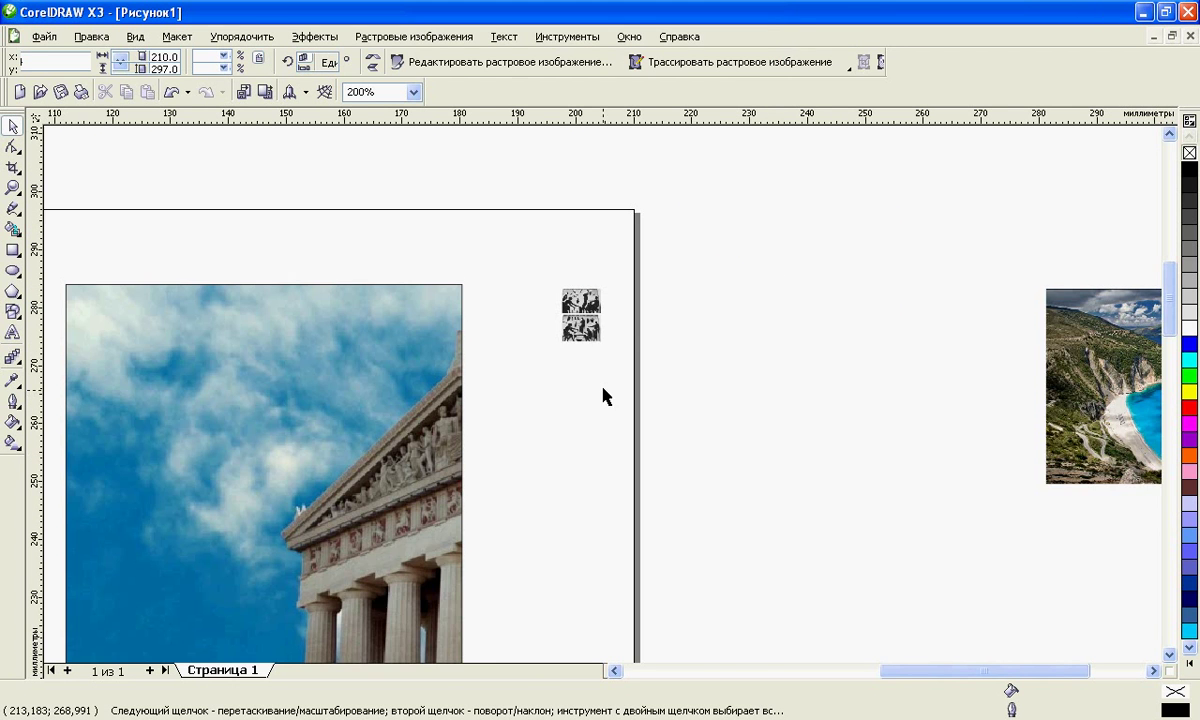
pyautogui.click(590, 380)
pyautogui.scroll(2, 600, 376)
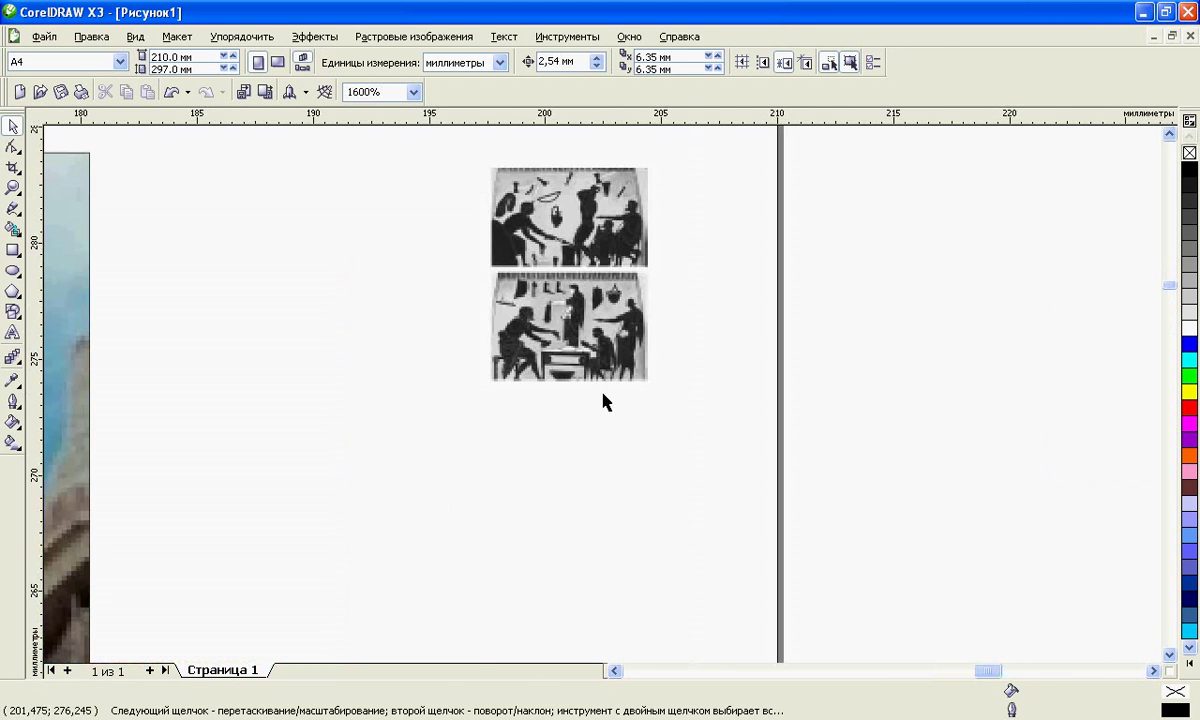
pyautogui.scroll(1, 605, 402)
pyautogui.click(543, 283)
pyautogui.moveTo(556, 255); pyautogui.dragTo(438, 334)
pyautogui.scroll(-1, 603, 395)
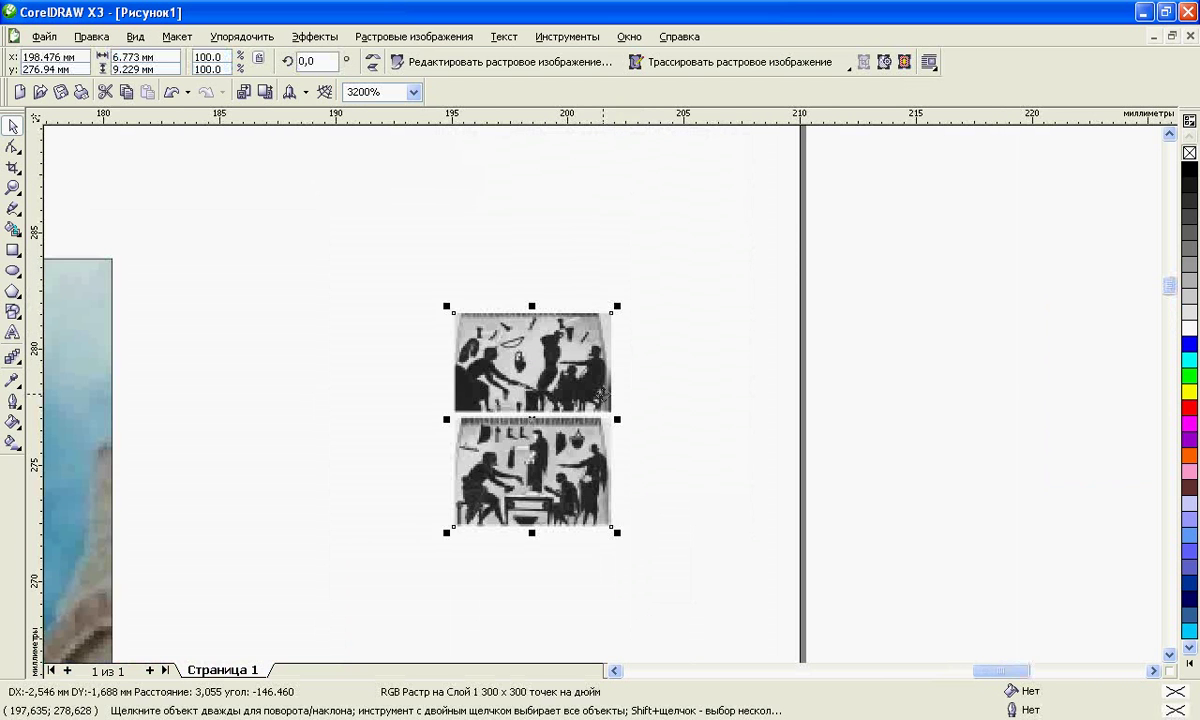
pyautogui.scroll(-2, 601, 394)
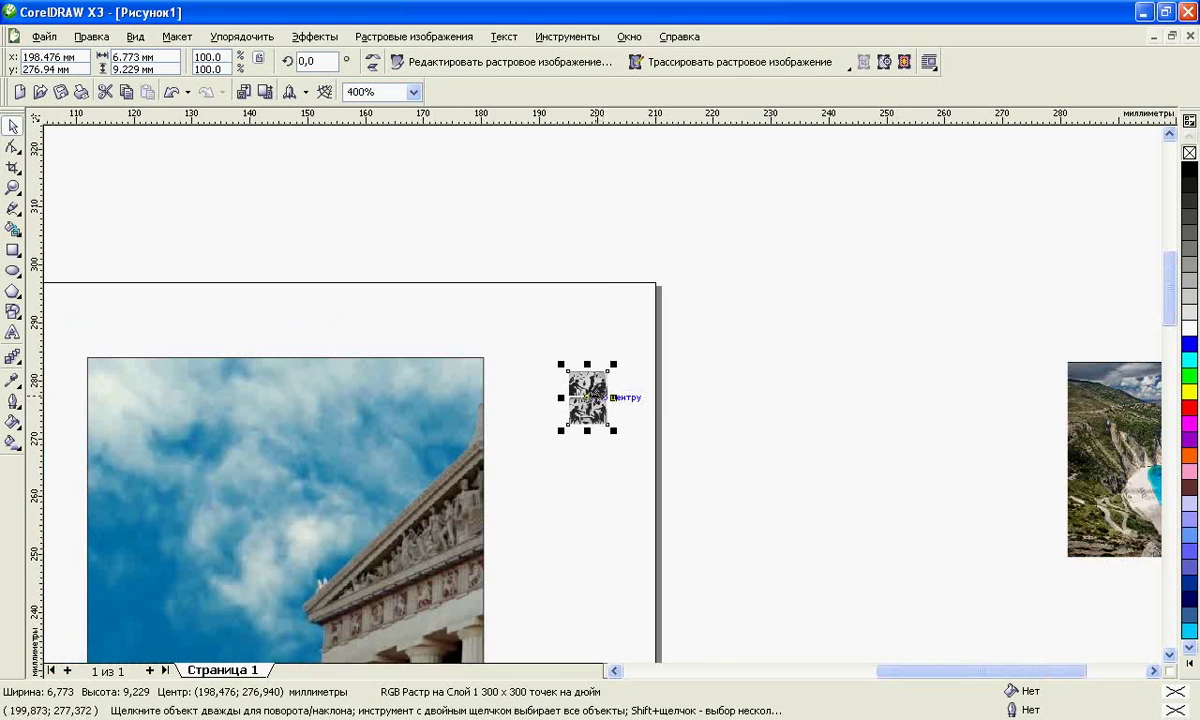
pyautogui.moveTo(588, 397); pyautogui.dragTo(532, 391)
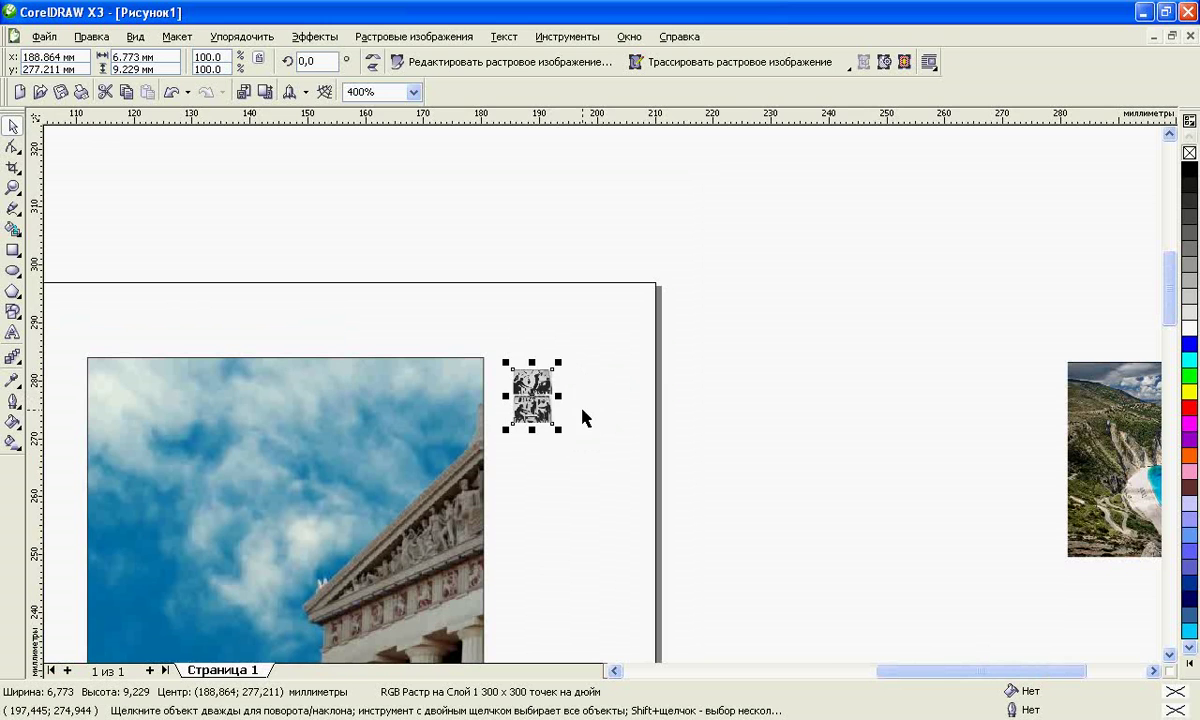
# Step: Move the small figure image onto the temple picture and align it with the frame's upper left corner
pyautogui.scroll(2, 553, 396)
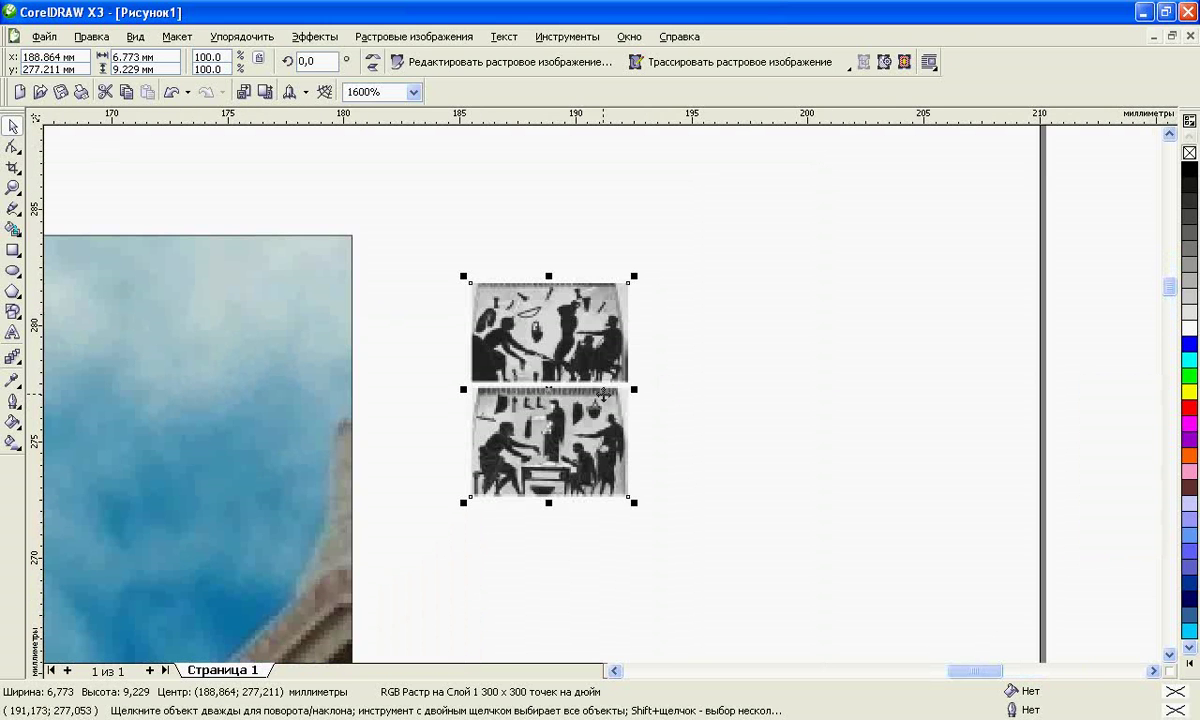
pyautogui.scroll(-1, 603, 395)
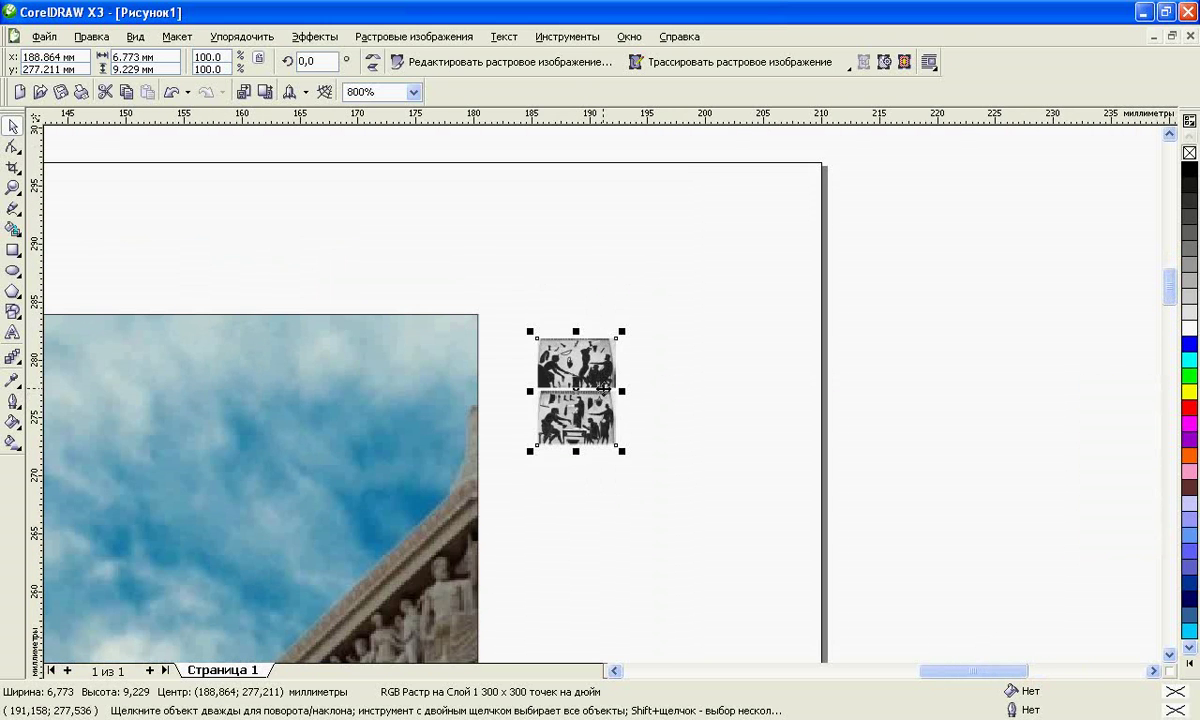
pyautogui.scroll(1, 603, 394)
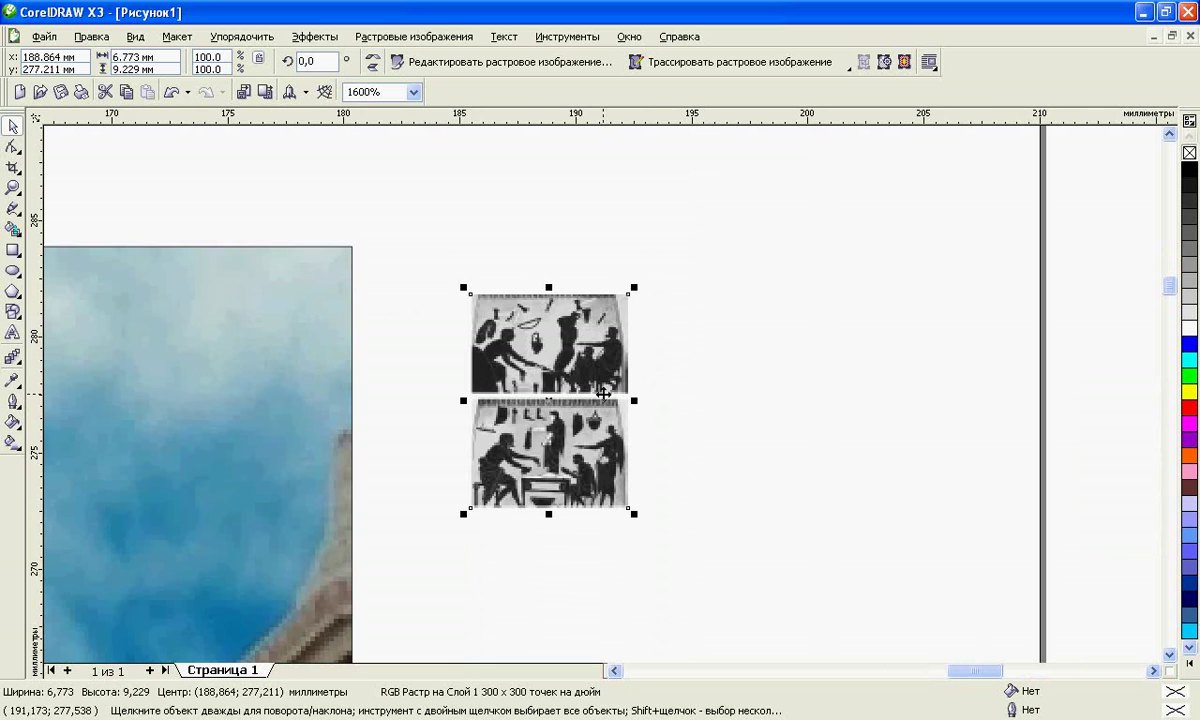
pyautogui.scroll(-1, 603, 398)
pyautogui.scroll(-1, 611, 394)
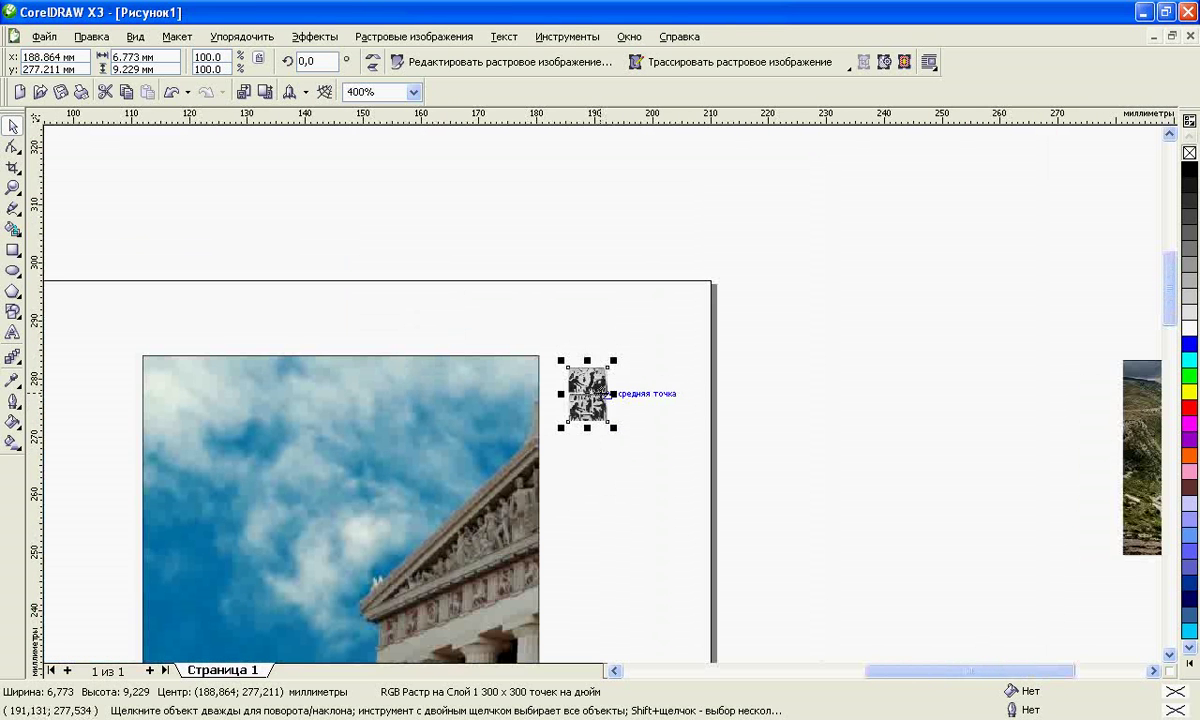
pyautogui.moveTo(610, 394); pyautogui.dragTo(162, 386)
pyautogui.scroll(1, 166, 384)
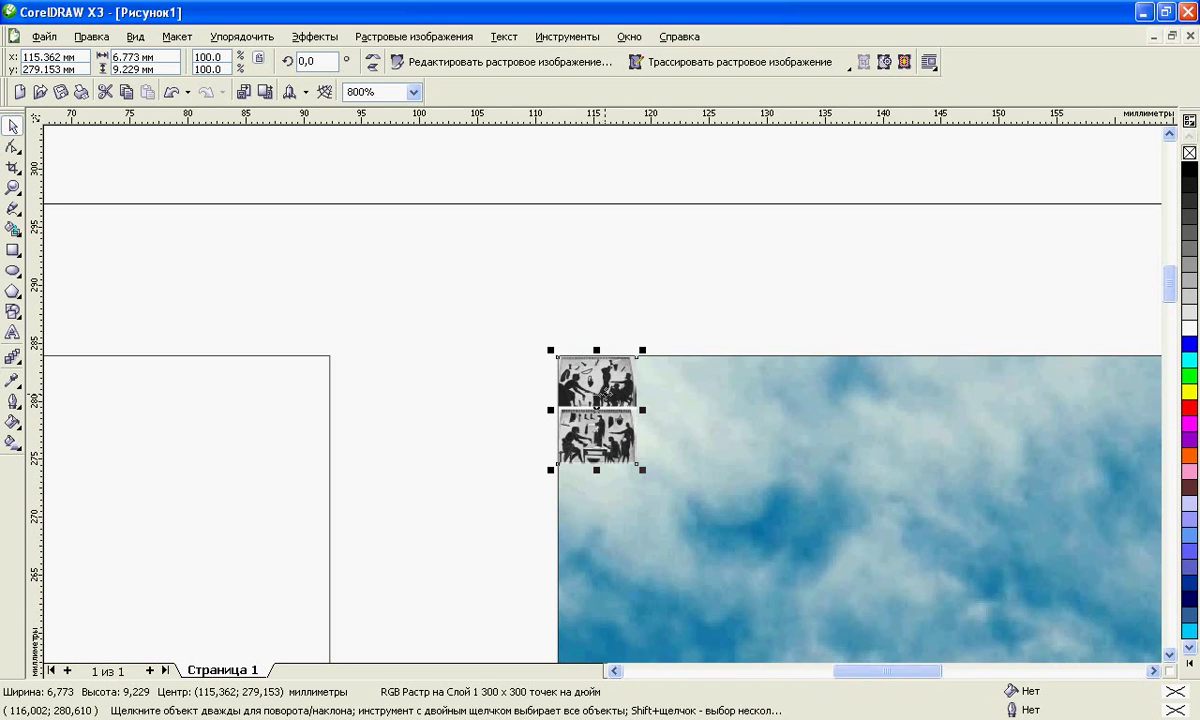
pyautogui.scroll(1, 596, 390)
pyautogui.scroll(1, 603, 396)
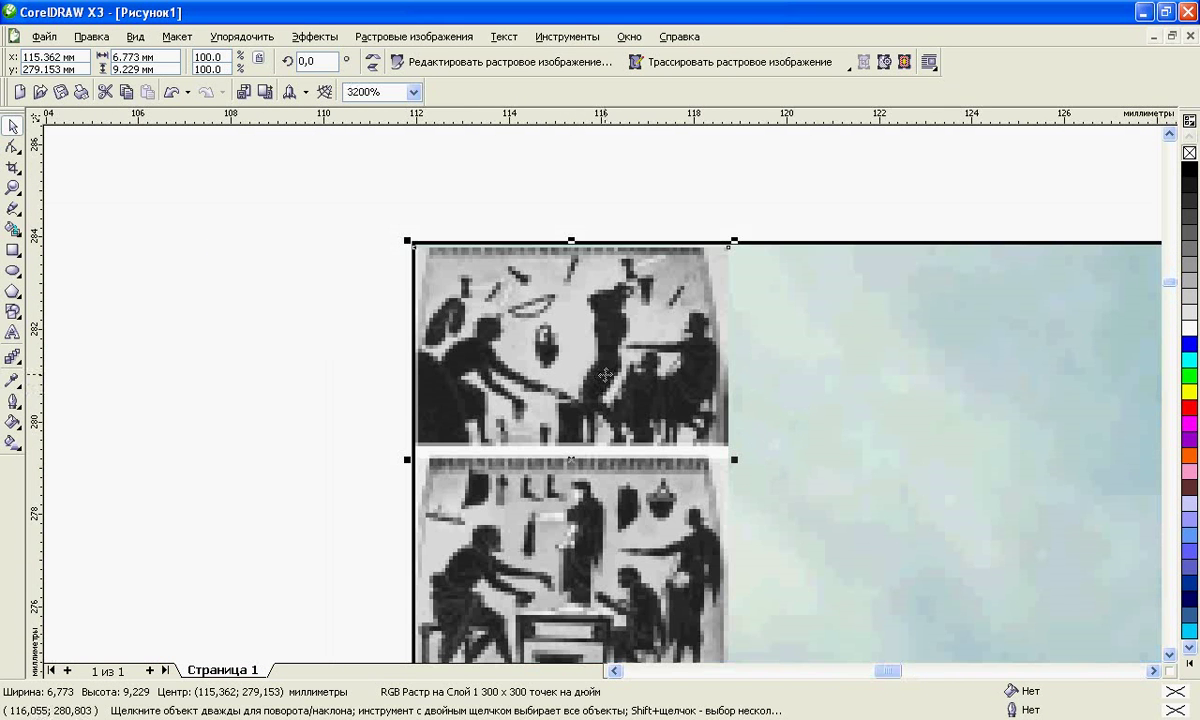
pyautogui.moveTo(604, 384); pyautogui.dragTo(597, 359)
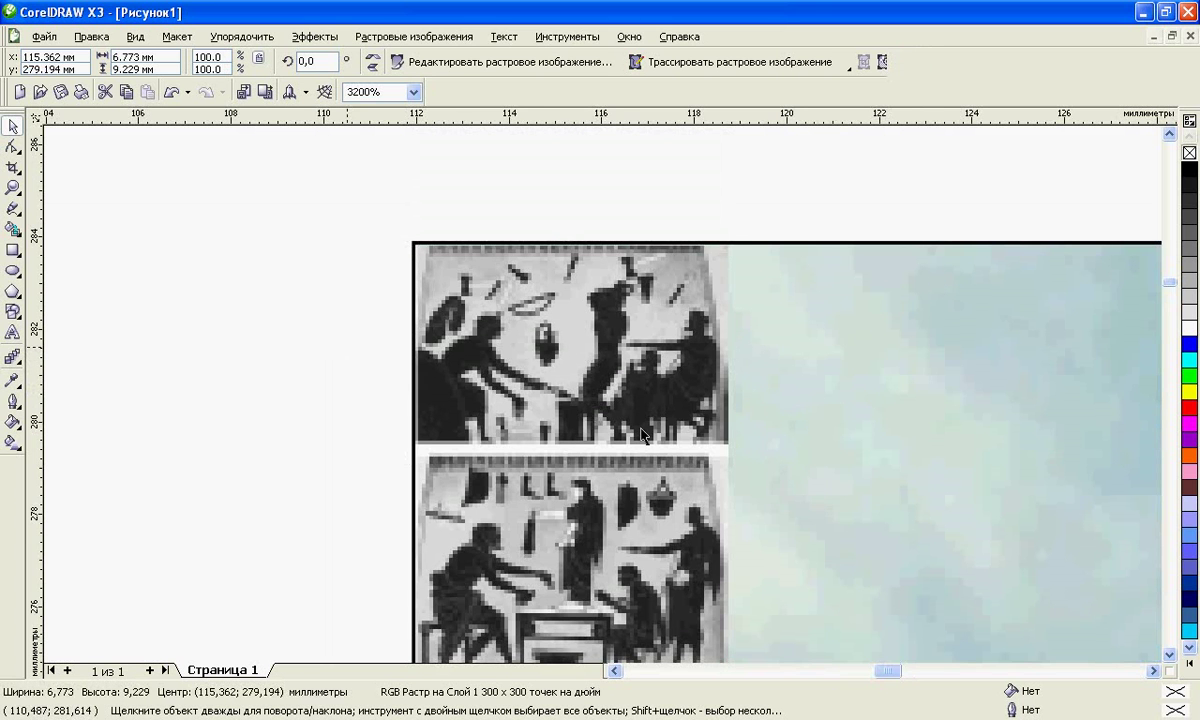
# Step: Set up Step and Repeat for the figure image with no horizontal offset and vertical spacing between objects
pyautogui.scroll(-5, 604, 402)
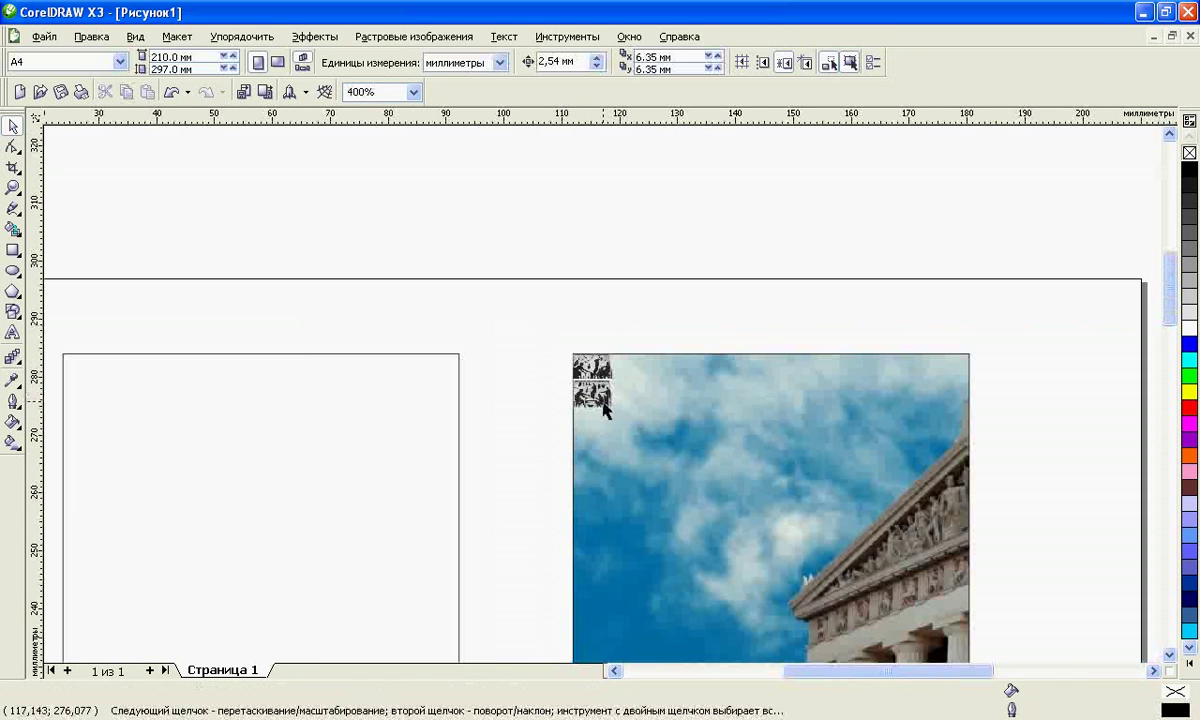
pyautogui.scroll(-1, 604, 412)
pyautogui.scroll(1, 608, 405)
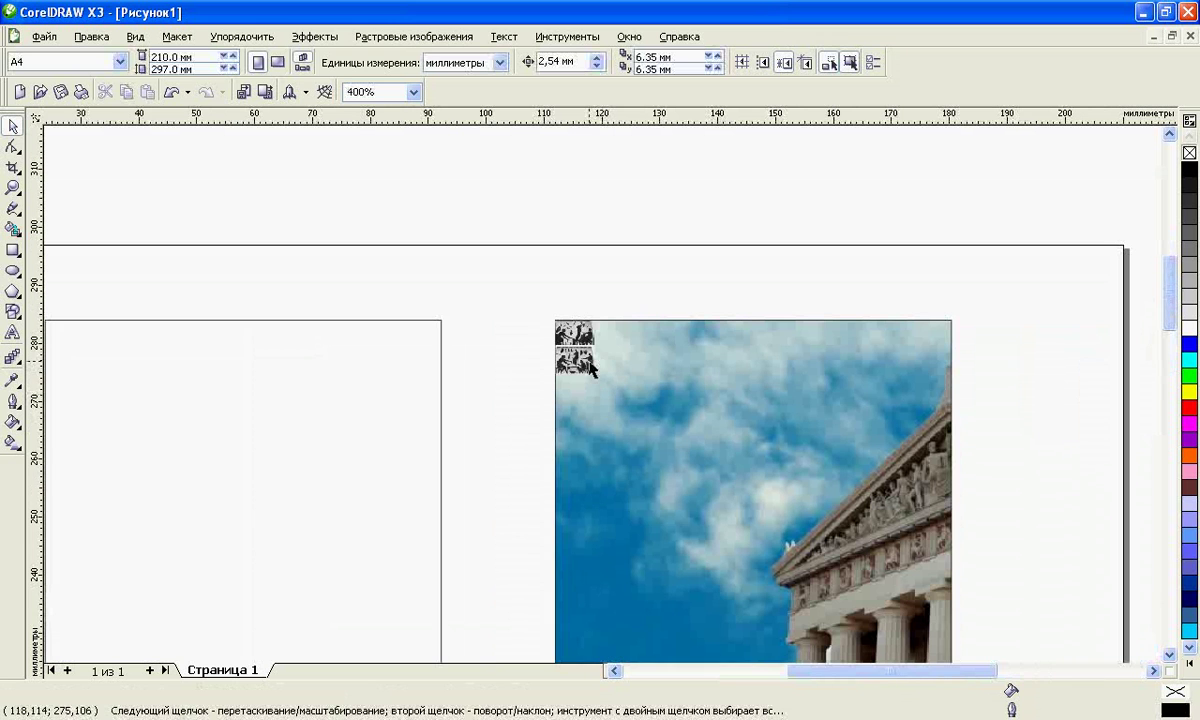
pyautogui.click(574, 348)
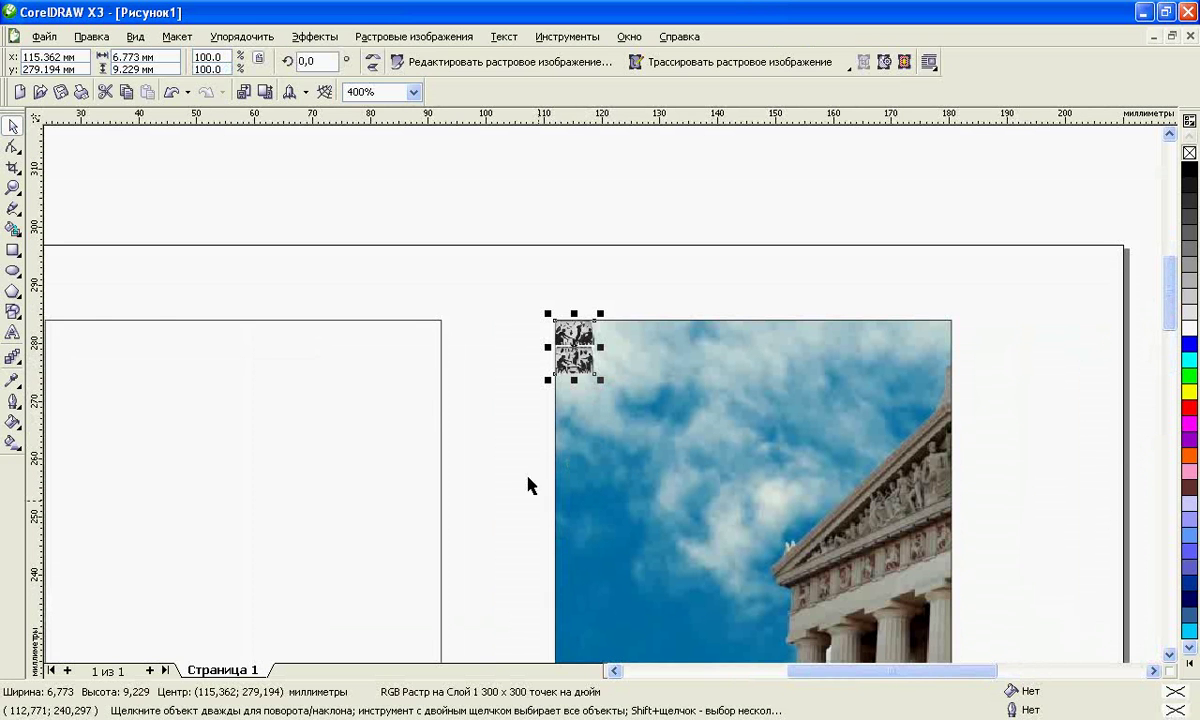
pyautogui.click(92, 38)
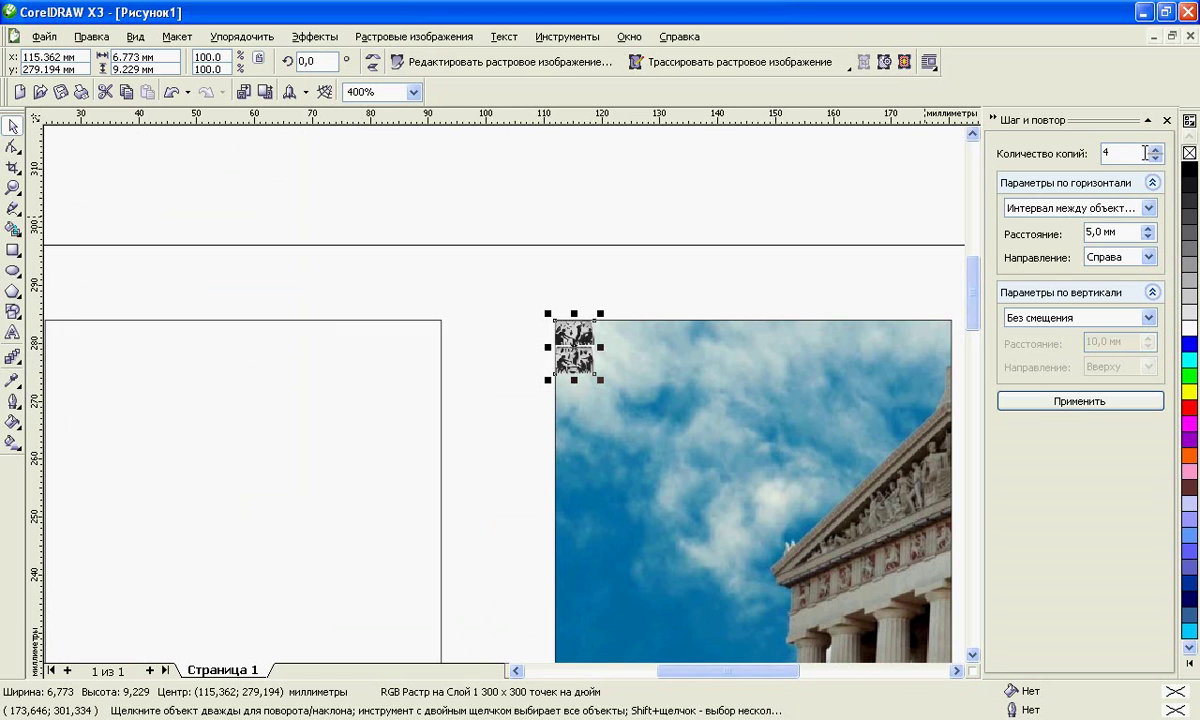
pyautogui.click(1119, 214)
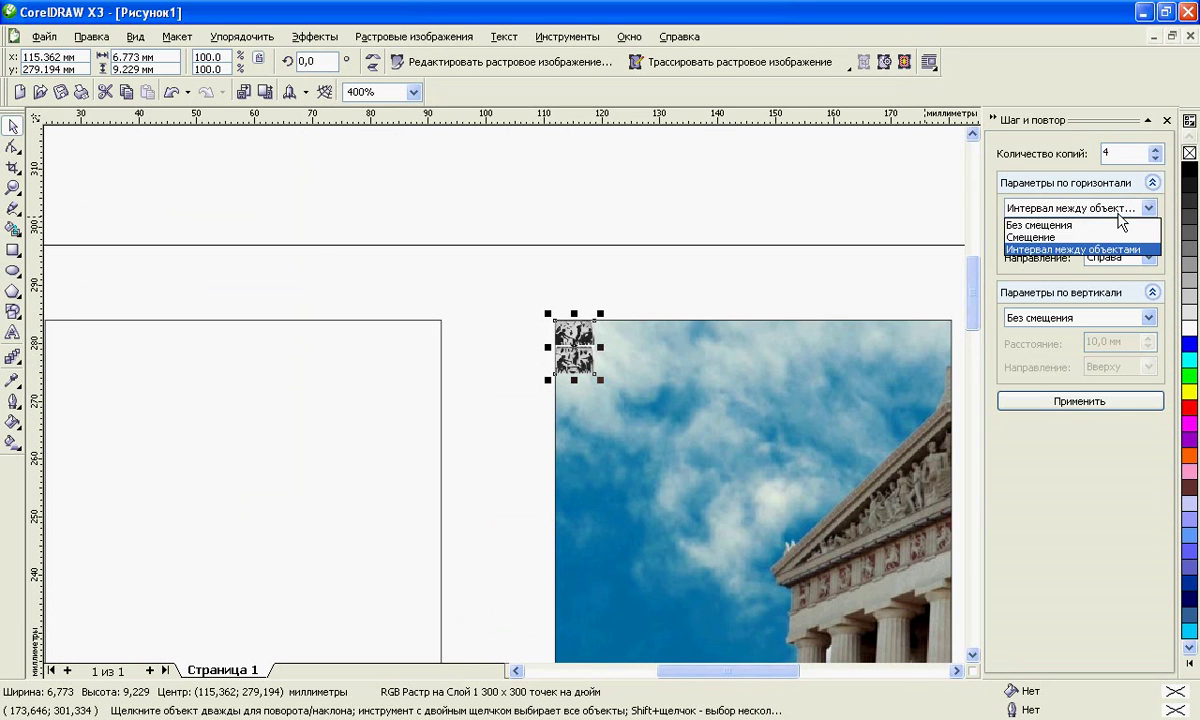
pyautogui.click(1109, 226)
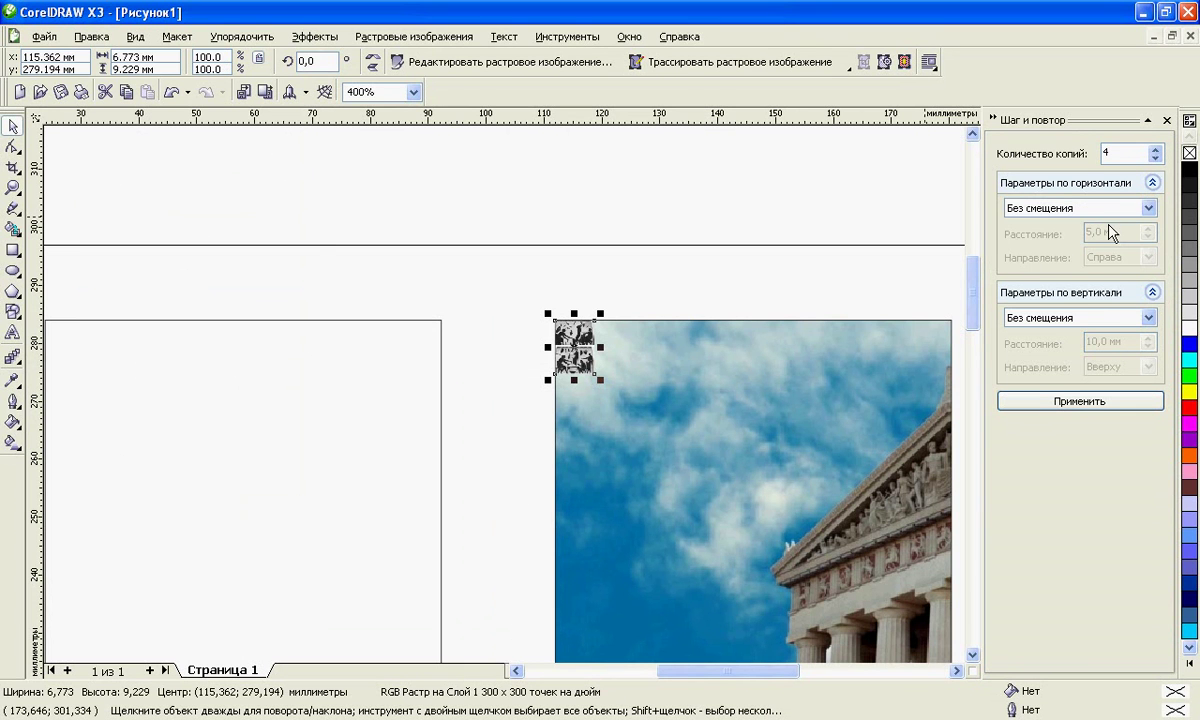
pyautogui.click(1060, 317)
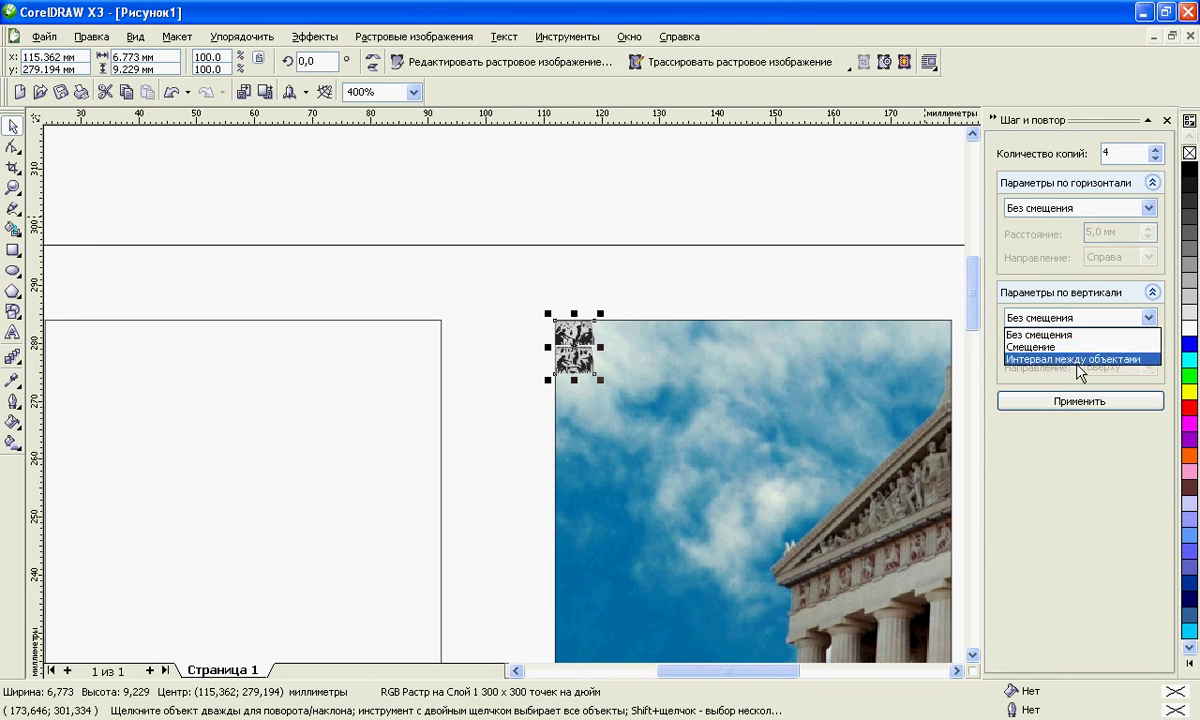
pyautogui.click(1077, 359)
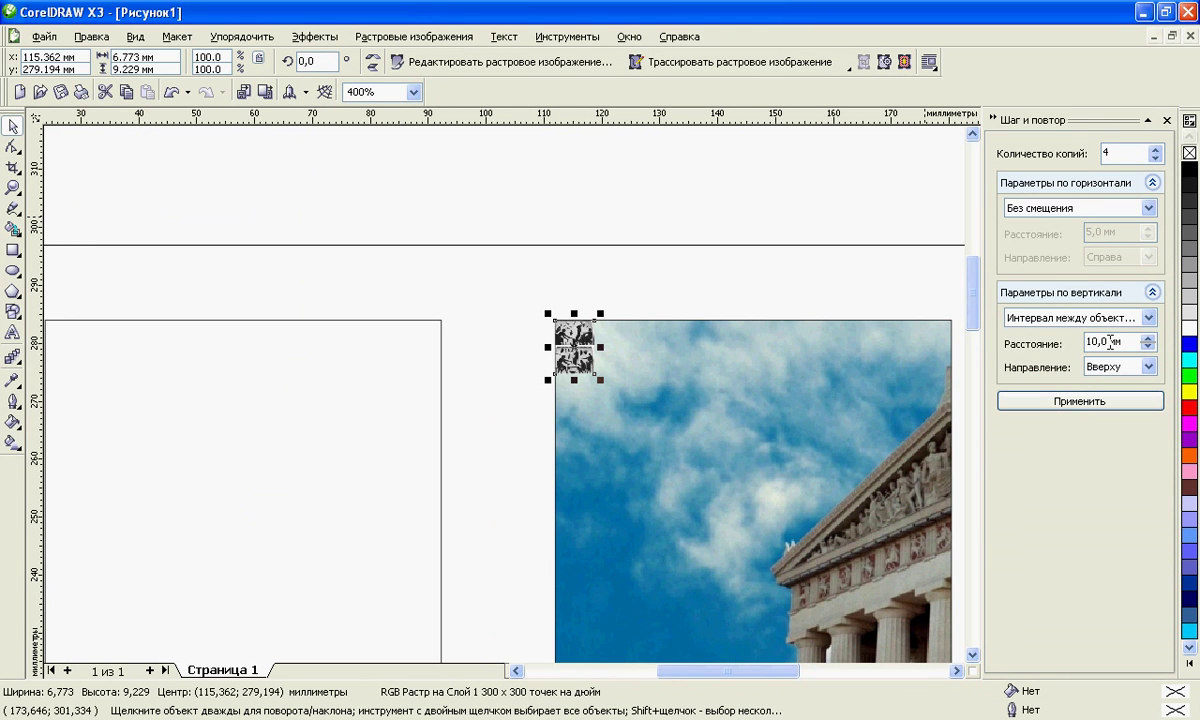
# Step: Set the vertical distance to 0 mm with downward direction and create four copies of the figure image
pyautogui.moveTo(1116, 343); pyautogui.dragTo(1010, 345)
pyautogui.write('0')
pyautogui.click(1102, 366)
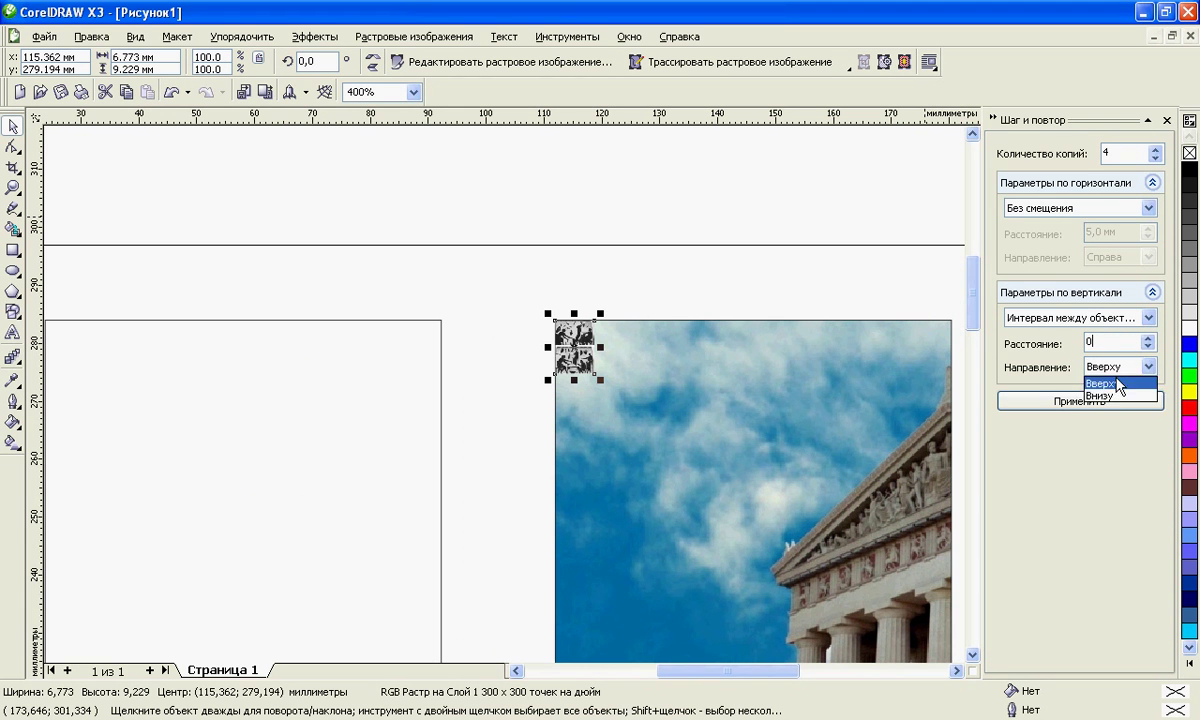
pyautogui.click(1118, 397)
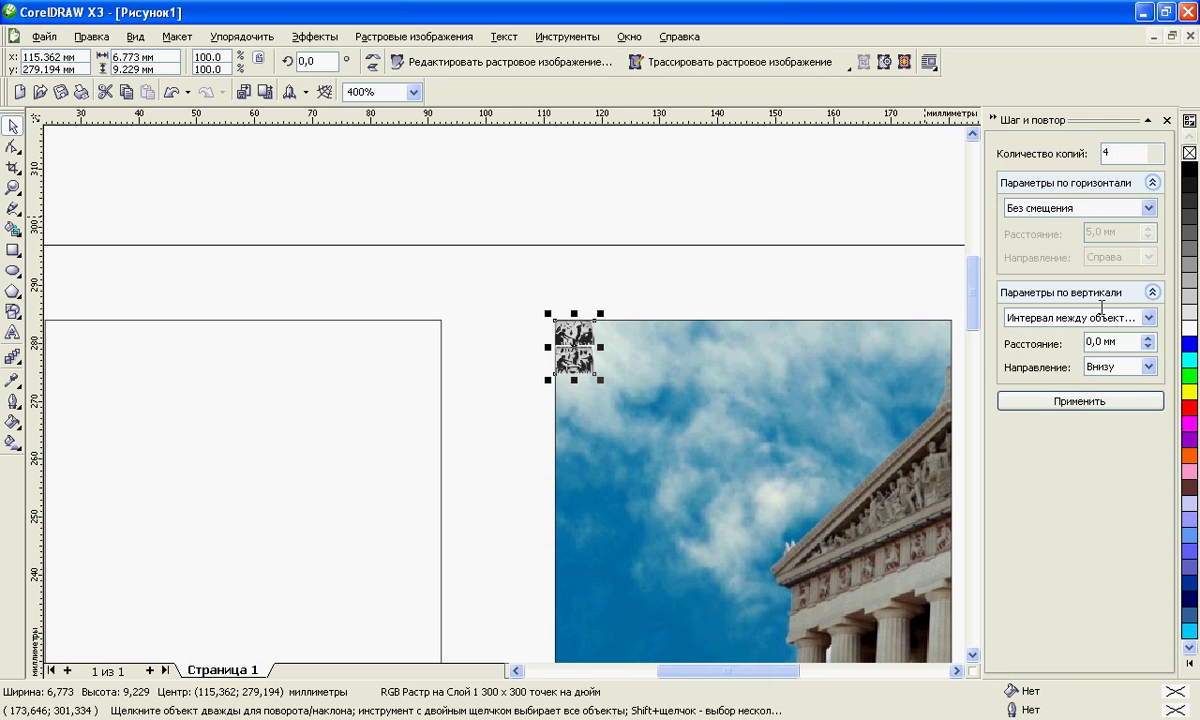
pyautogui.click(1058, 405)
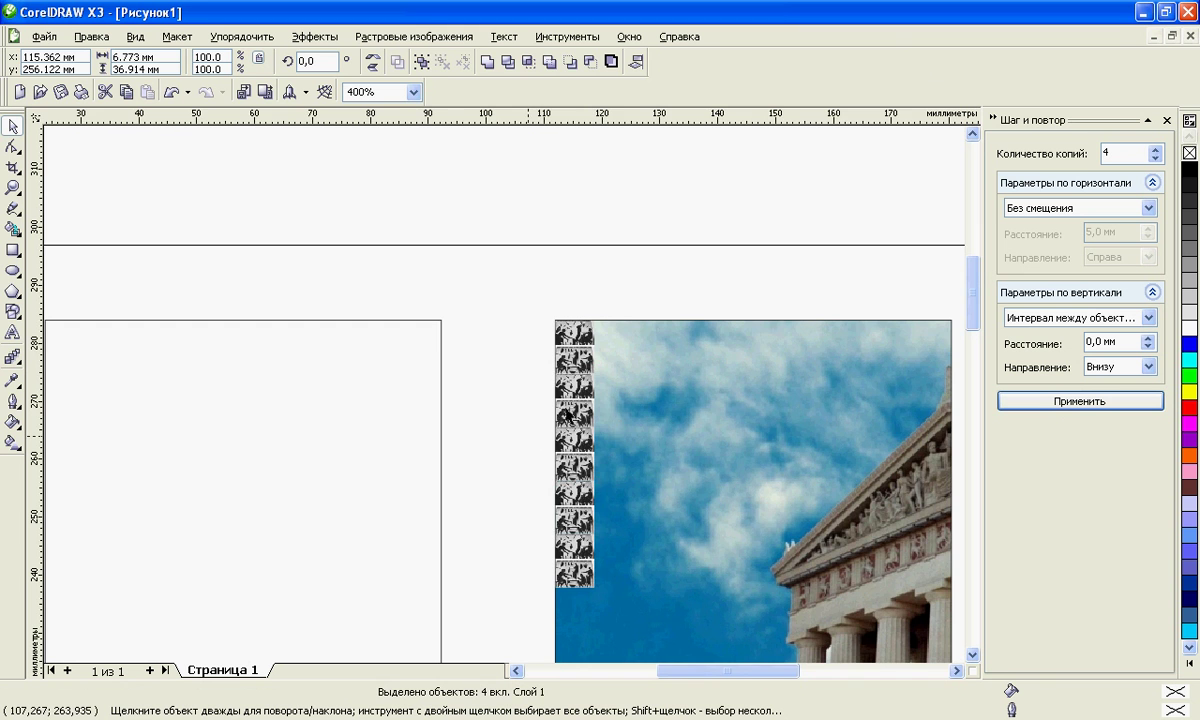
pyautogui.scroll(1, 565, 412)
pyautogui.press('Escape')
pyautogui.scroll(1, 566, 408)
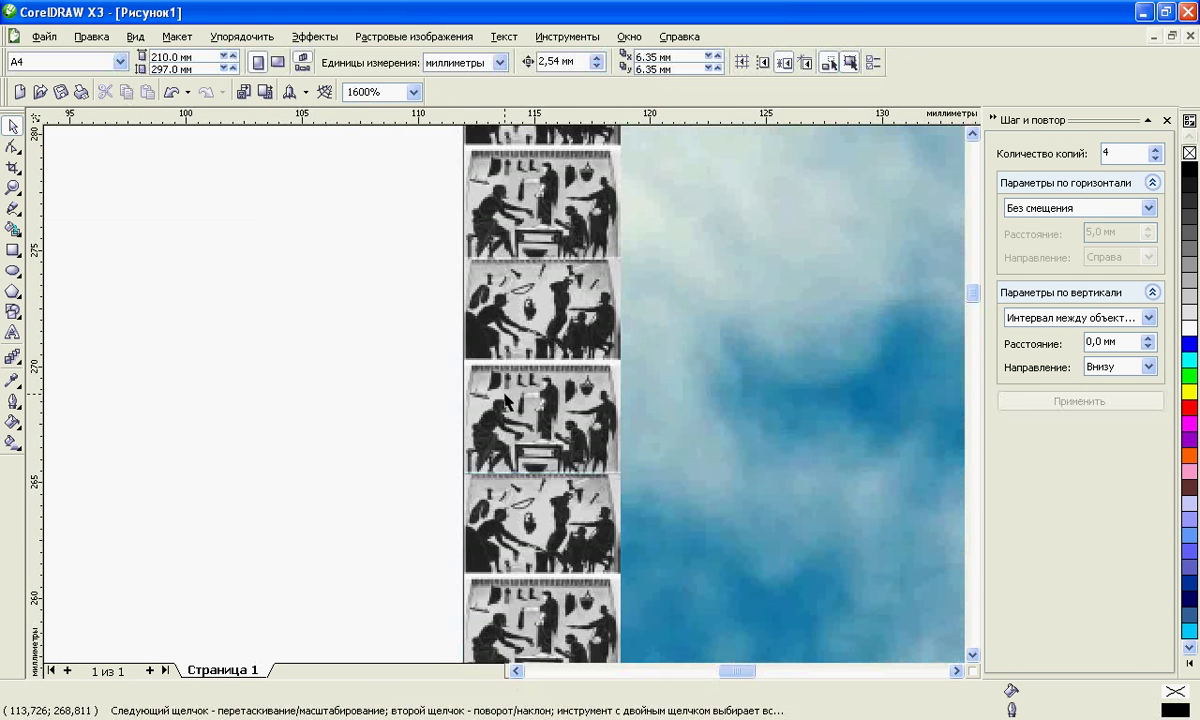
pyautogui.scroll(-2, 505, 400)
pyautogui.scroll(-1, 493, 460)
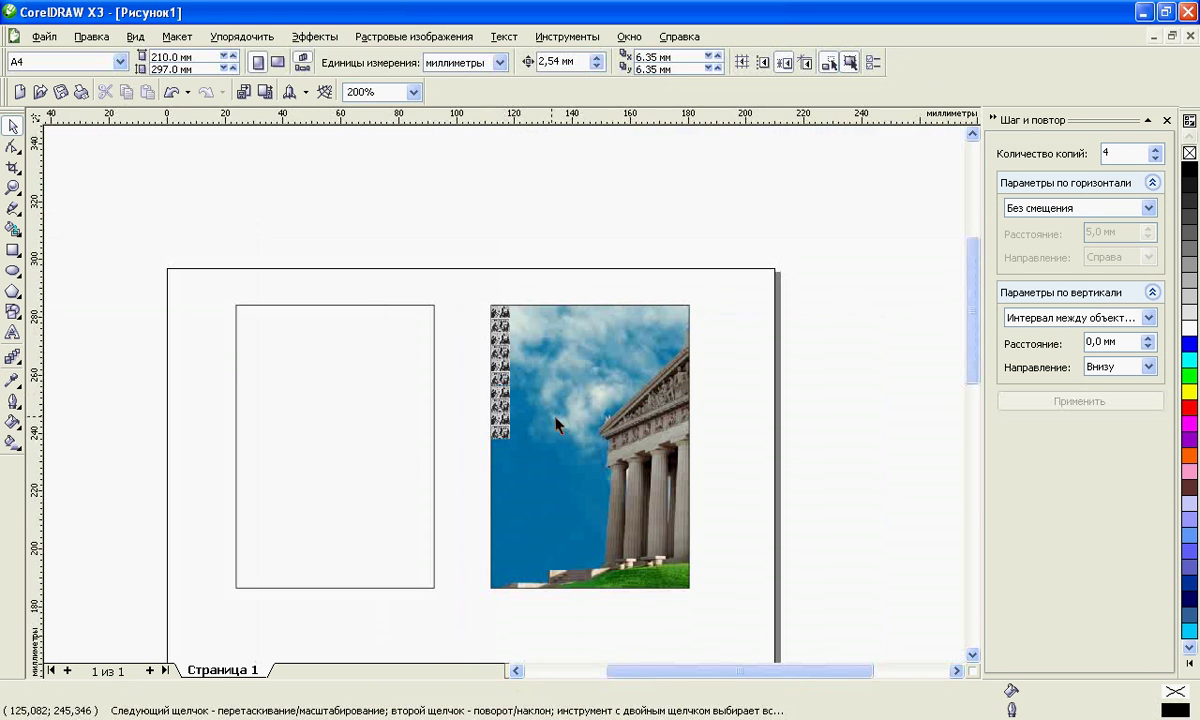
# Step: Select the lowest figure image in the strip along the temple picture's left edge
pyautogui.scroll(1, 500, 430)
pyautogui.scroll(1, 505, 400)
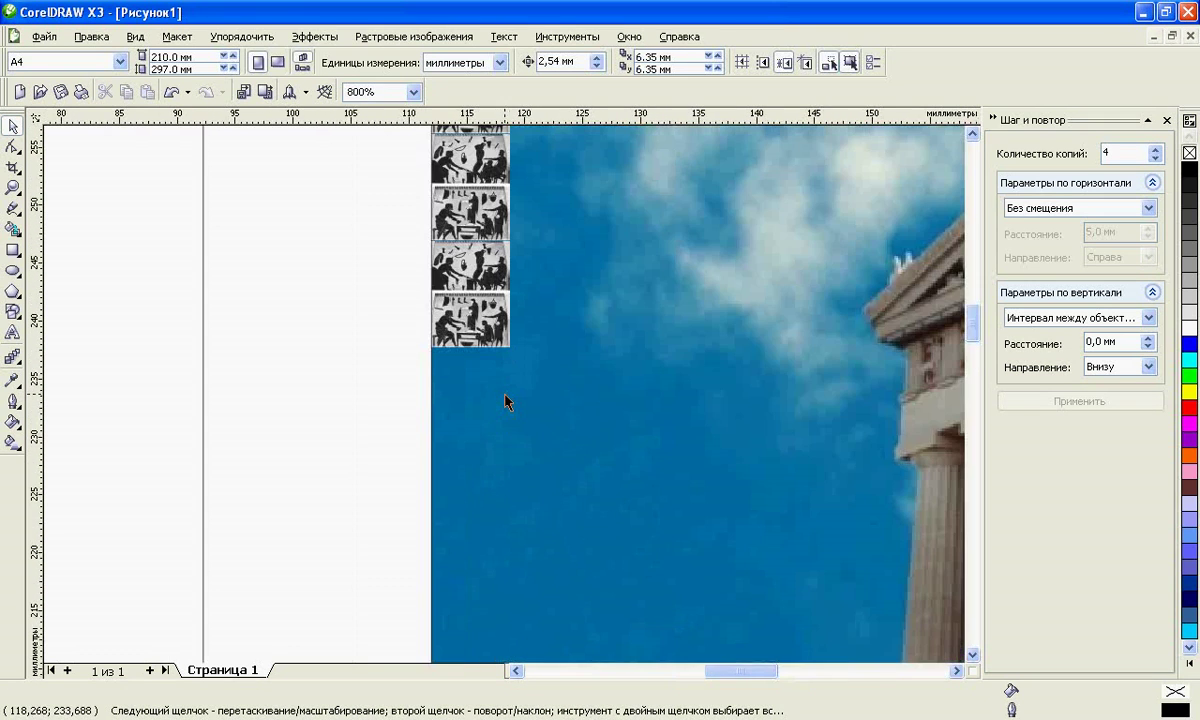
pyautogui.click(476, 333)
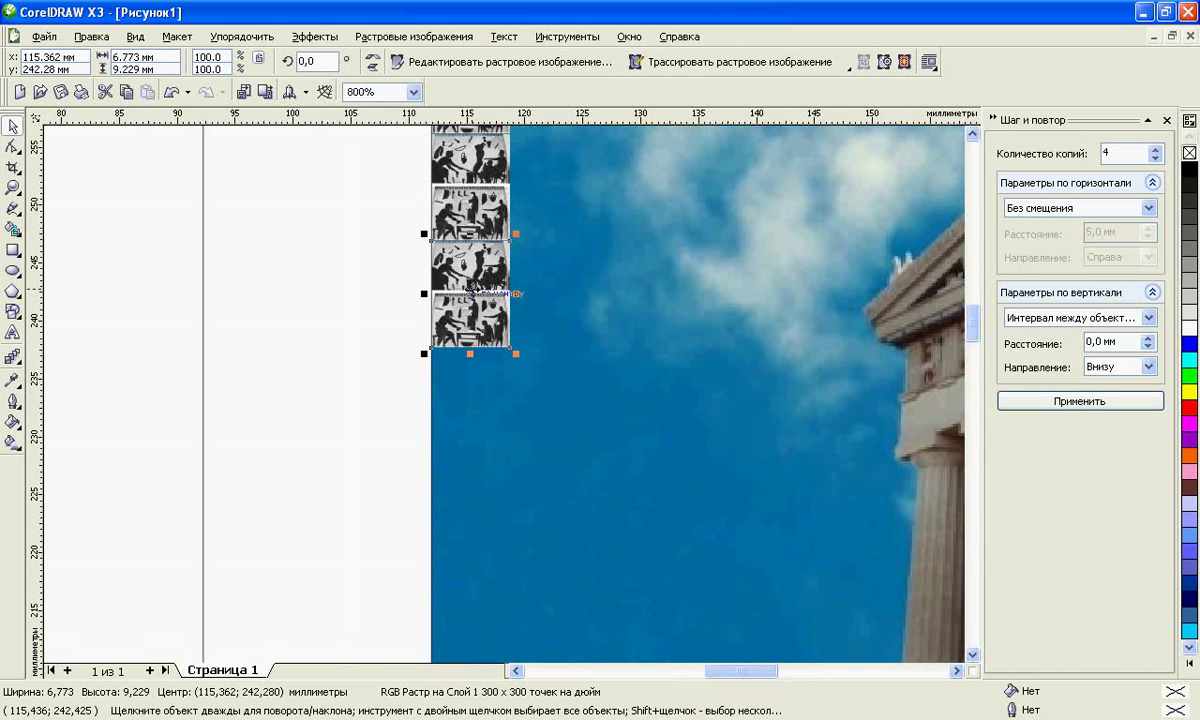
# Step: Try moving the lowest figure image left, off the temple picture, and undo the move
pyautogui.moveTo(472, 289); pyautogui.dragTo(368, 308)
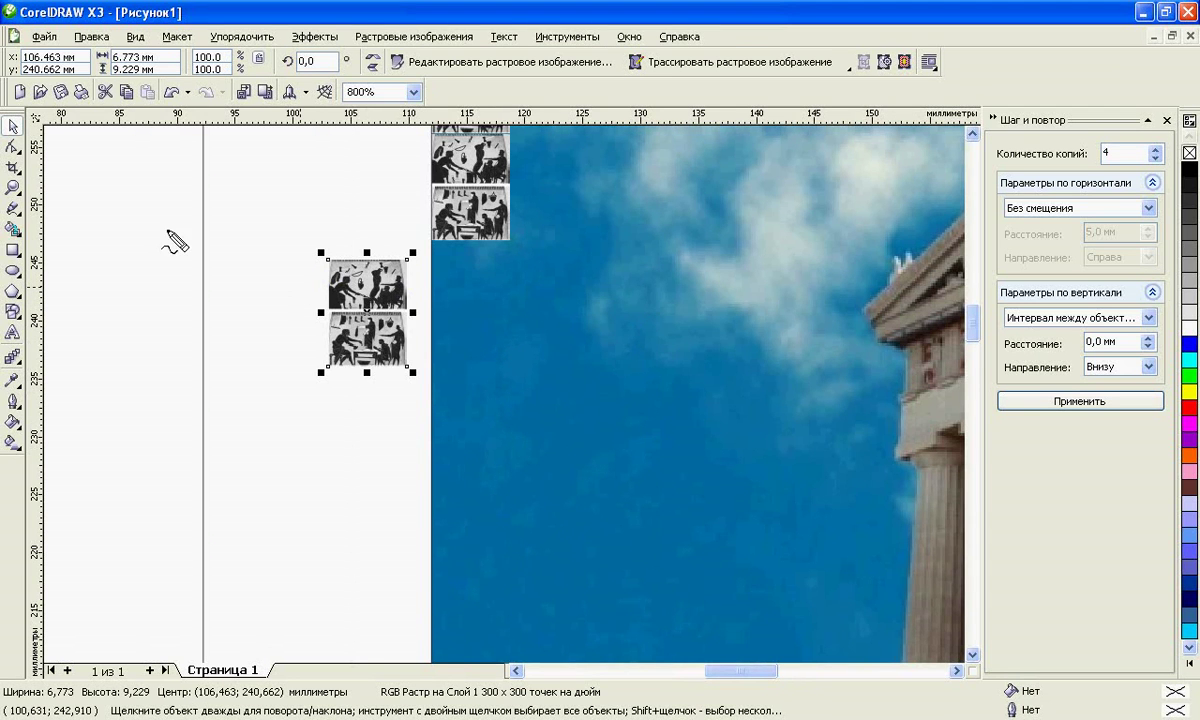
pyautogui.moveTo(290, 287)
pyautogui.mouseDown()
pyautogui.moveTo(328, 286)
pyautogui.moveTo(333, 303)
pyautogui.mouseUp()
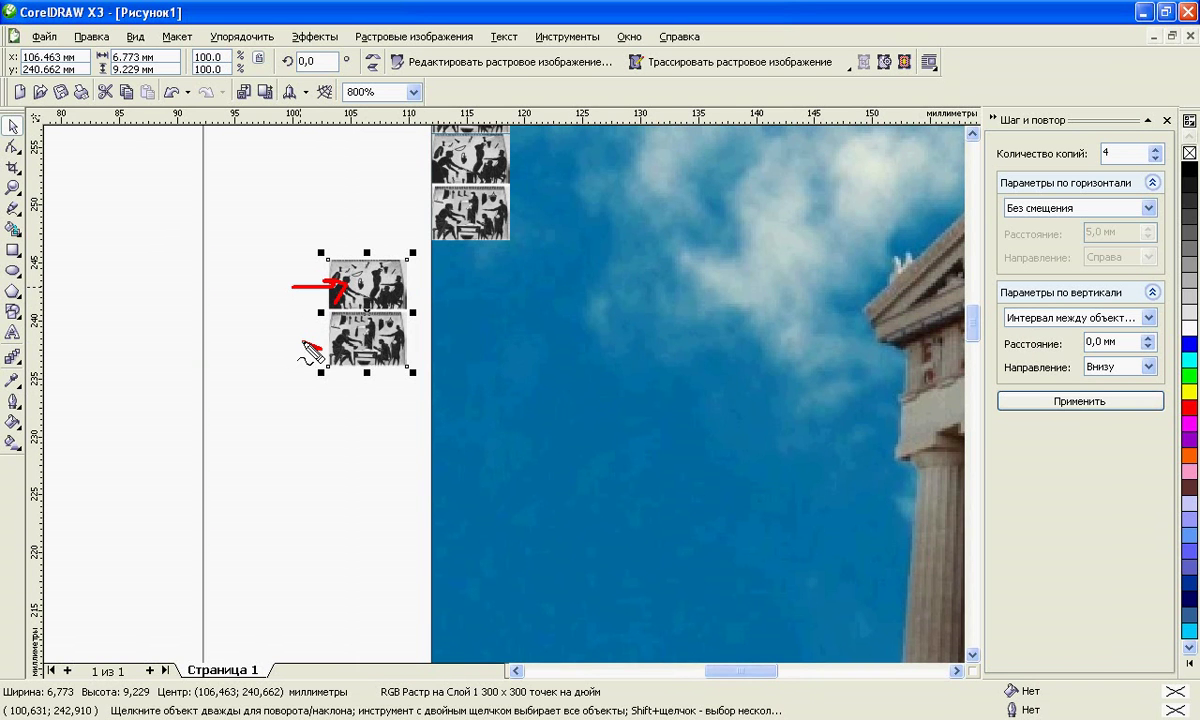
pyautogui.moveTo(303, 346); pyautogui.dragTo(322, 347)
pyautogui.moveTo(314, 340); pyautogui.dragTo(314, 353)
pyautogui.press('Escape')
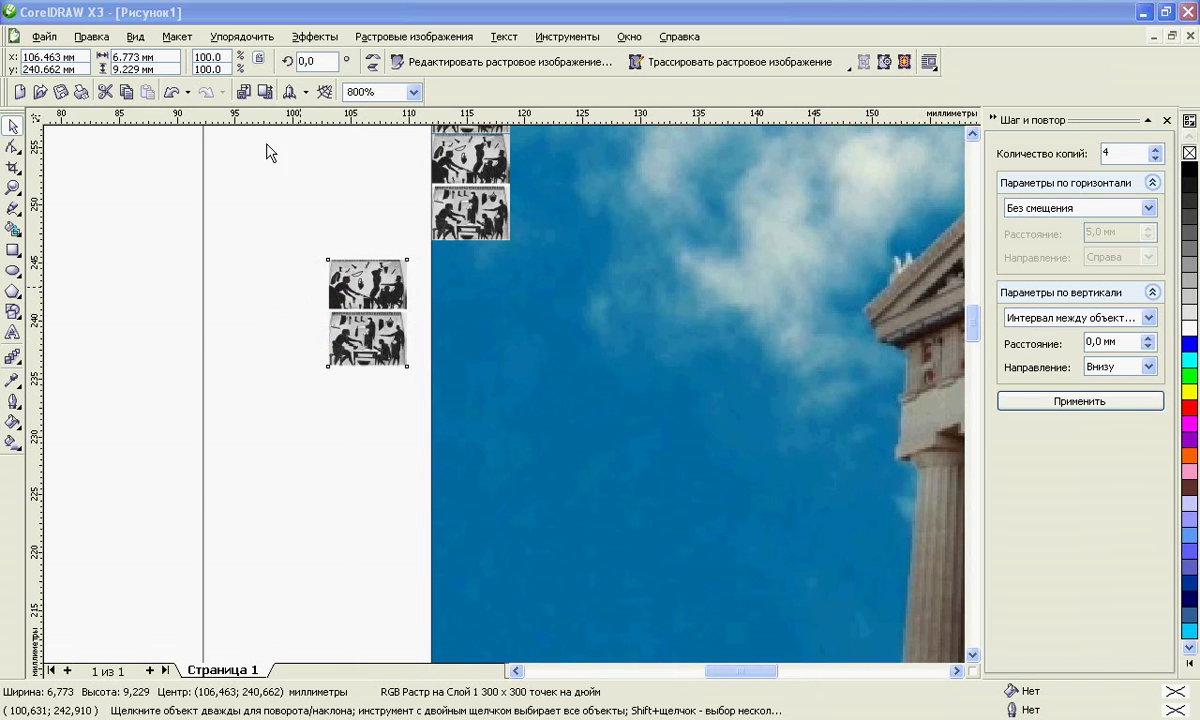
pyautogui.click(168, 97)
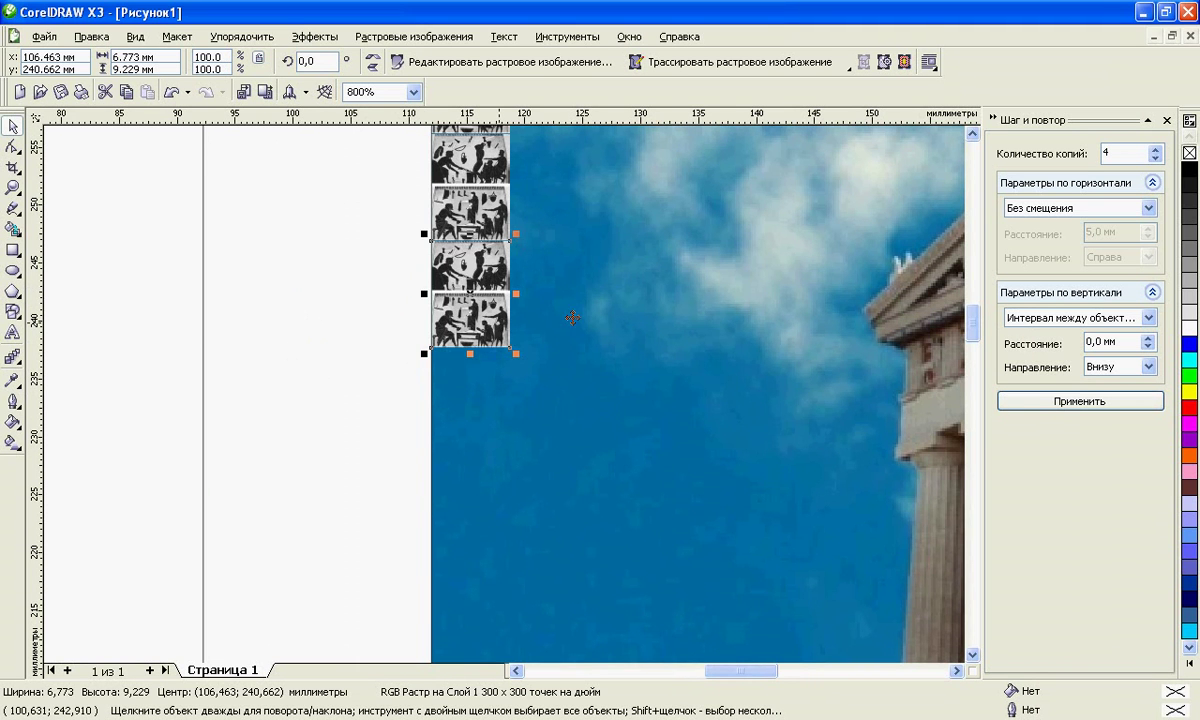
# Step: Extend the strip downward with four more copies of its lowest figure image, using the same 0 mm spacing
pyautogui.click(1076, 404)
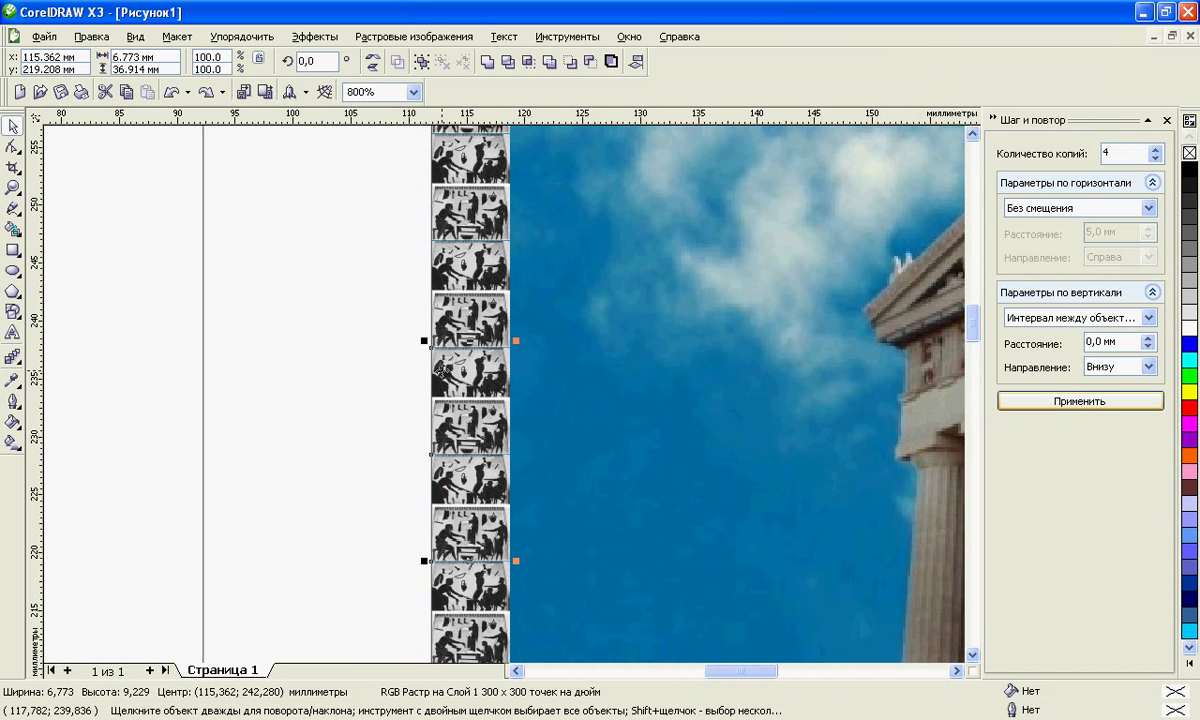
pyautogui.scroll(-1, 481, 377)
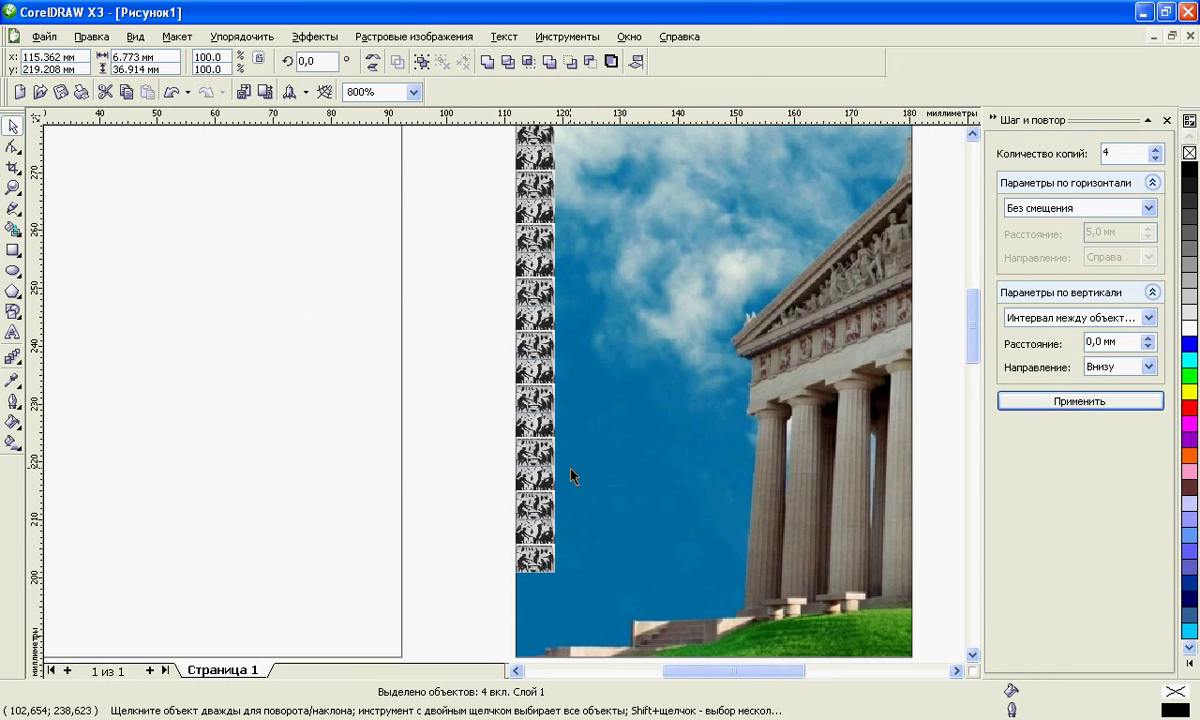
# Step: Extend the figure strip with one more copy of its lowest image, keeping the 0 mm downward spacing
pyautogui.scroll(-1, 570, 475)
pyautogui.press('Escape')
pyautogui.scroll(1, 504, 402)
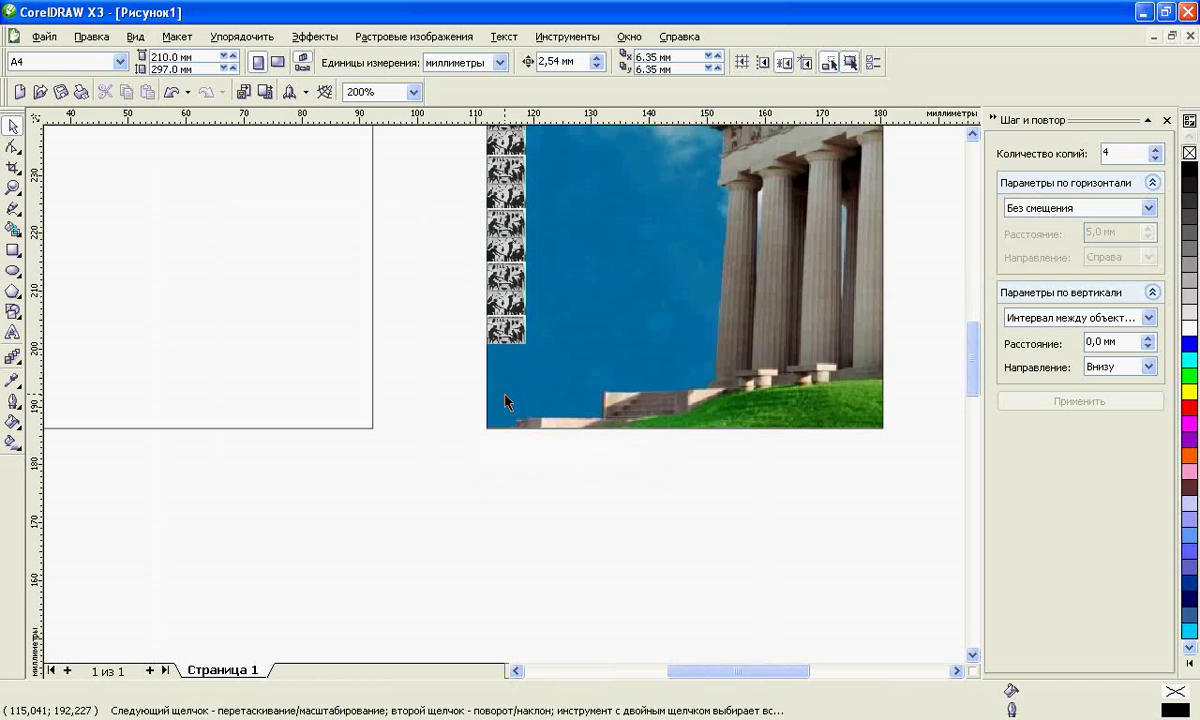
pyautogui.click(505, 318)
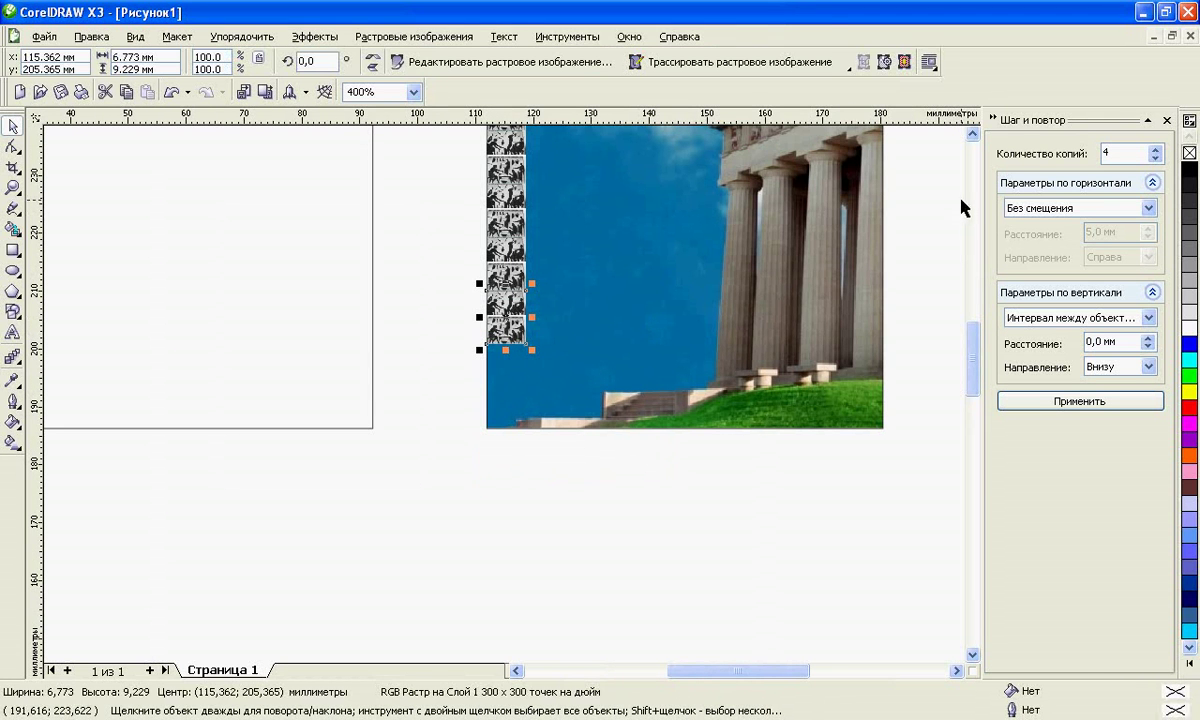
pyautogui.doubleClick(1130, 154)
pyautogui.write('1')
pyautogui.click(1089, 410)
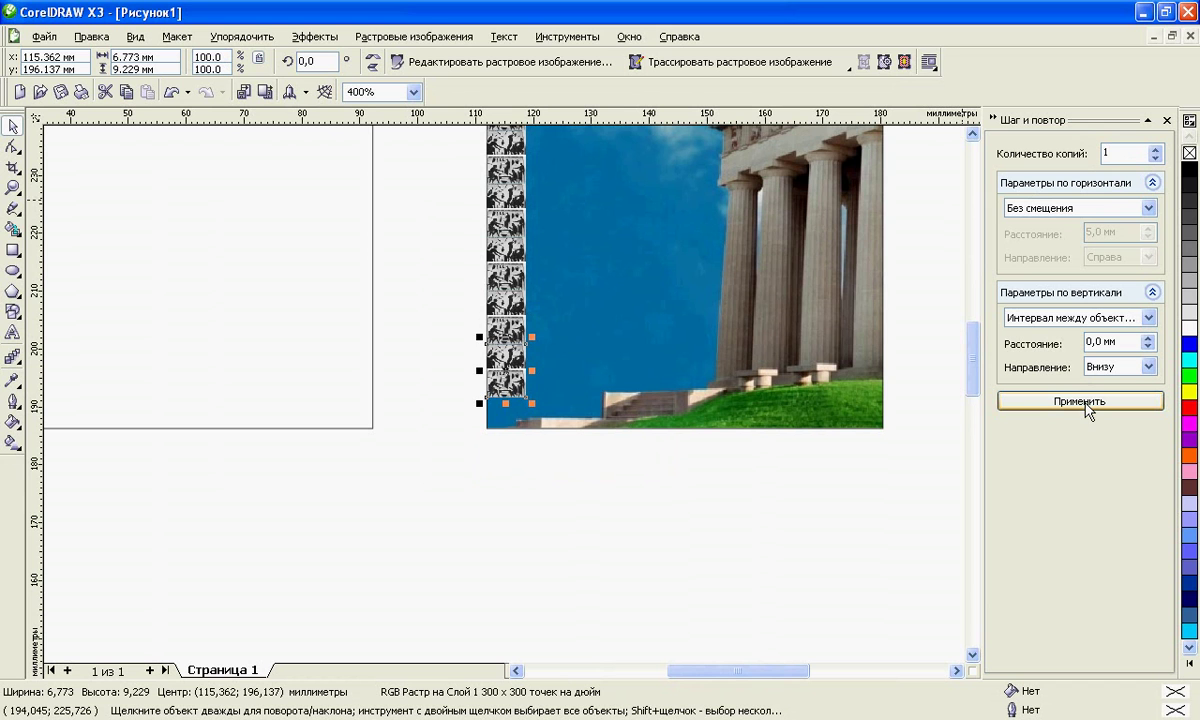
pyautogui.click(445, 258)
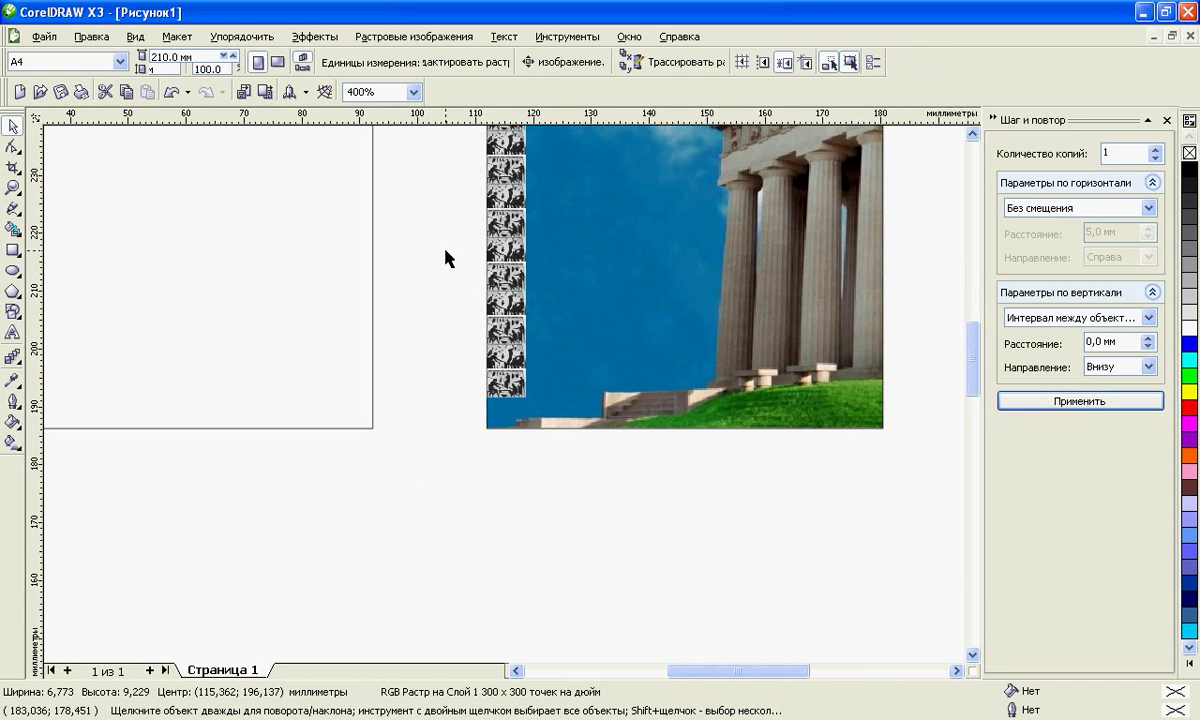
# Step: Select all figure images in the strip and stretch them down to the temple picture's lower edge, to about 97.7 mm total height
pyautogui.scroll(-1, 445, 258)
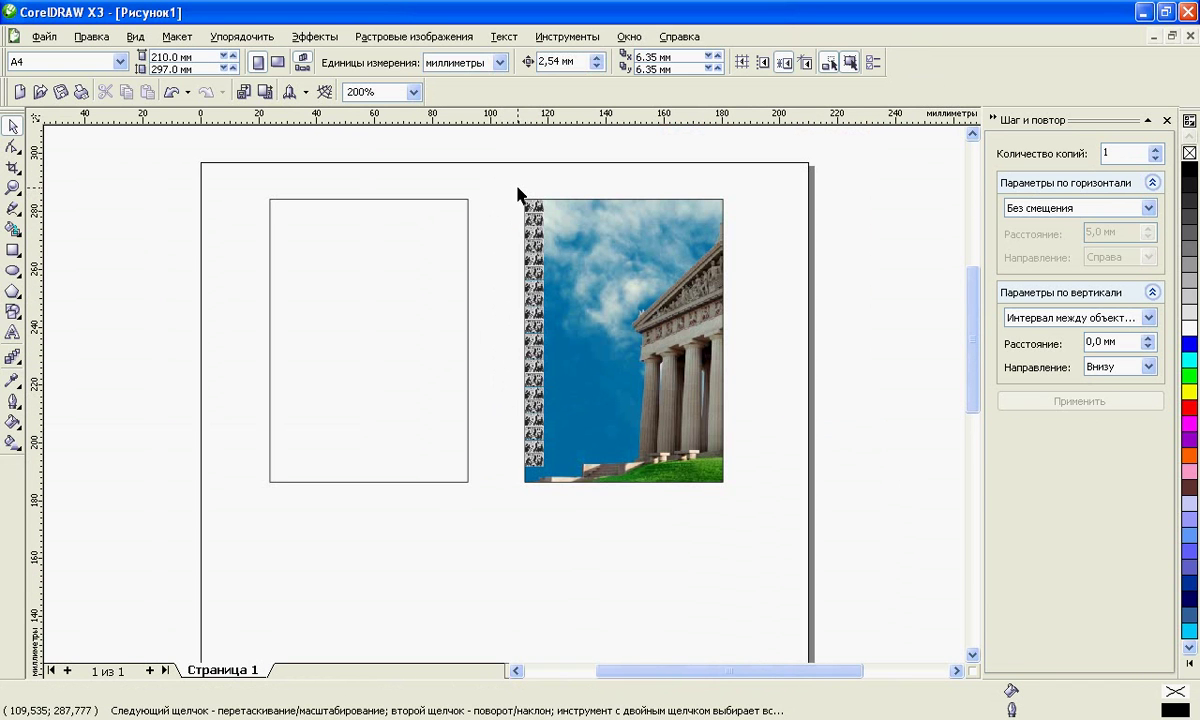
pyautogui.moveTo(519, 193); pyautogui.dragTo(555, 488)
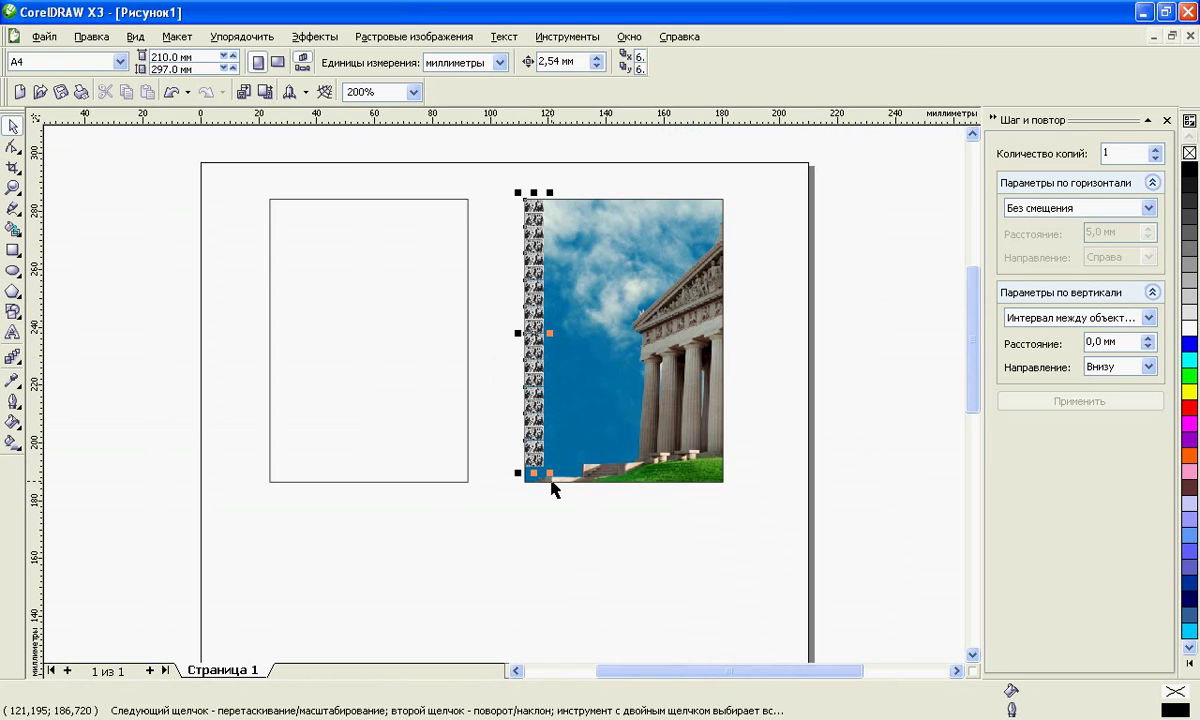
pyautogui.scroll(1, 504, 405)
pyautogui.scroll(1, 461, 368)
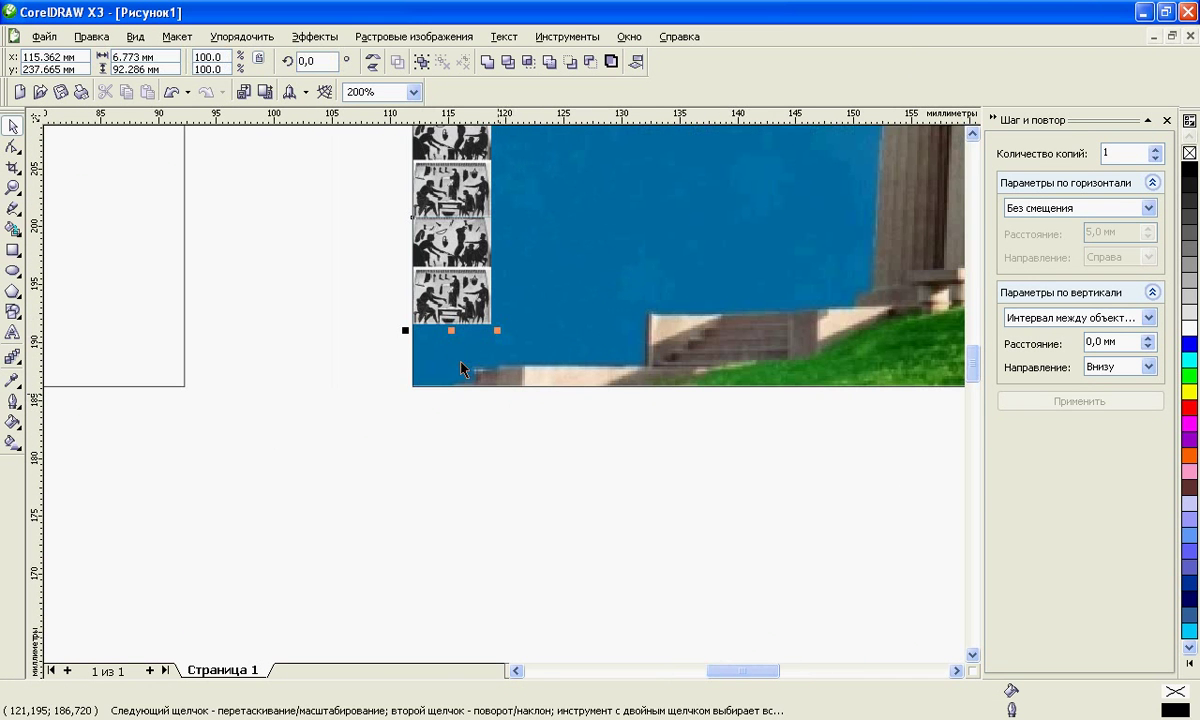
pyautogui.moveTo(450, 331); pyautogui.dragTo(450, 393)
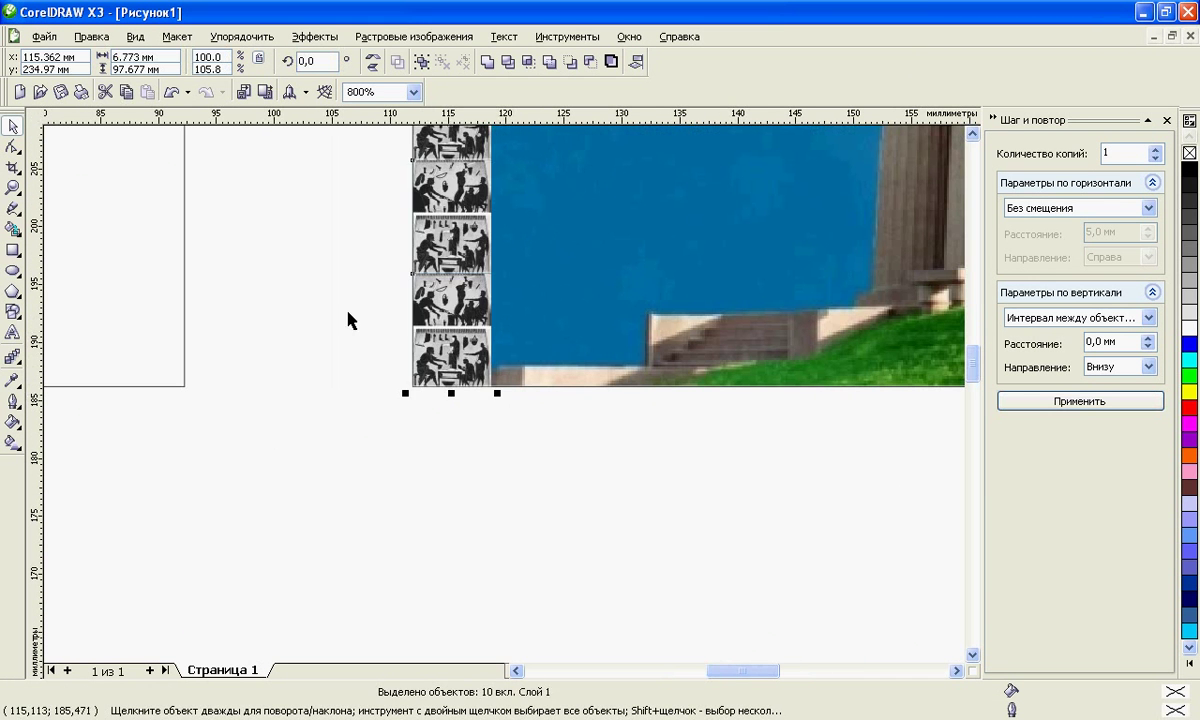
# Step: Move the sea bay photo closer to the temple picture, across the page's edge, and deselect it
pyautogui.scroll(-4, 505, 405)
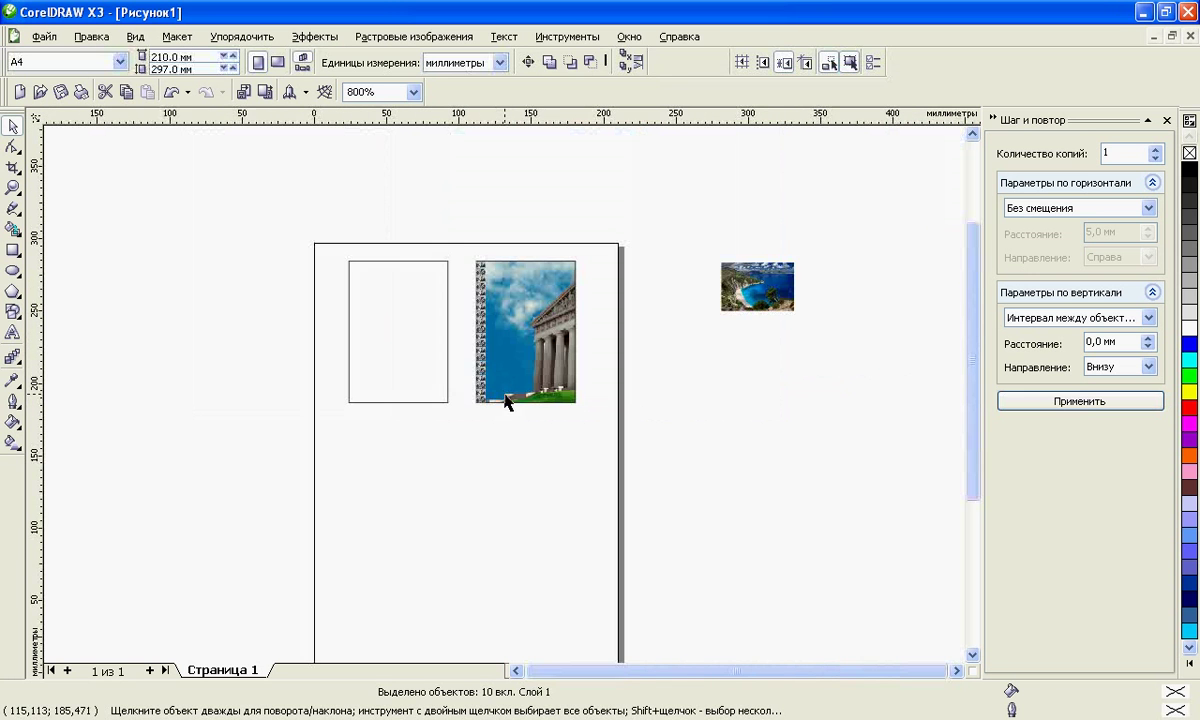
pyautogui.scroll(1, 505, 400)
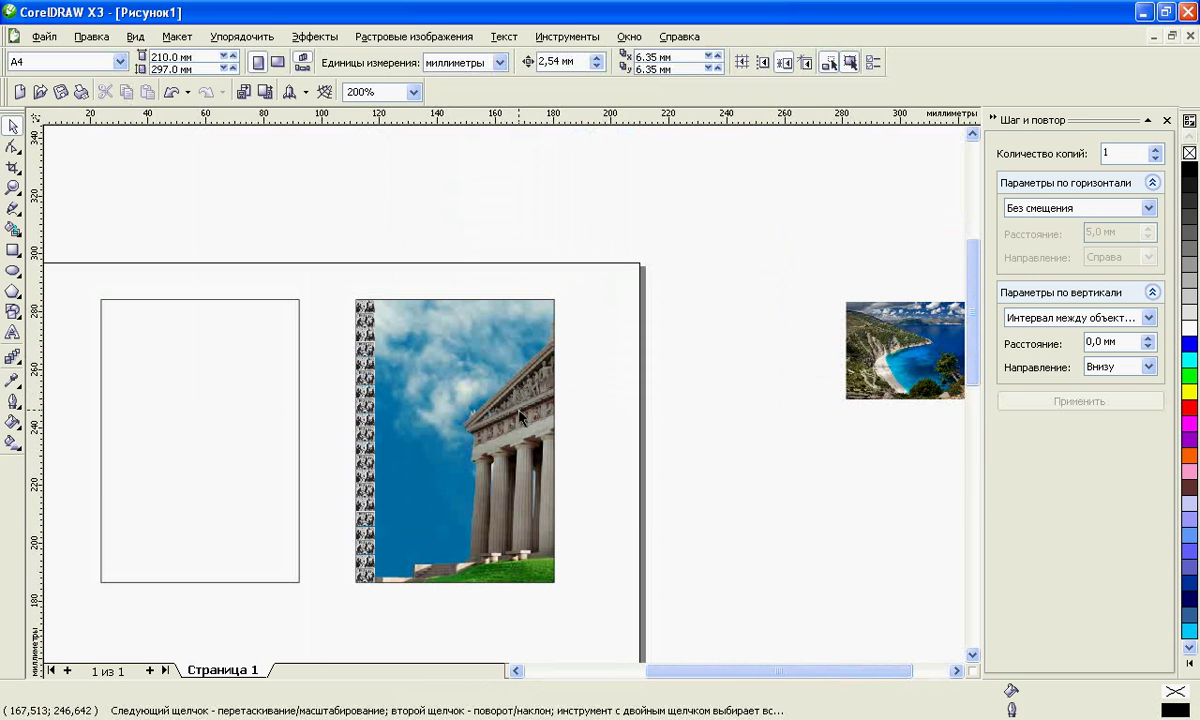
pyautogui.moveTo(872, 345); pyautogui.dragTo(557, 256)
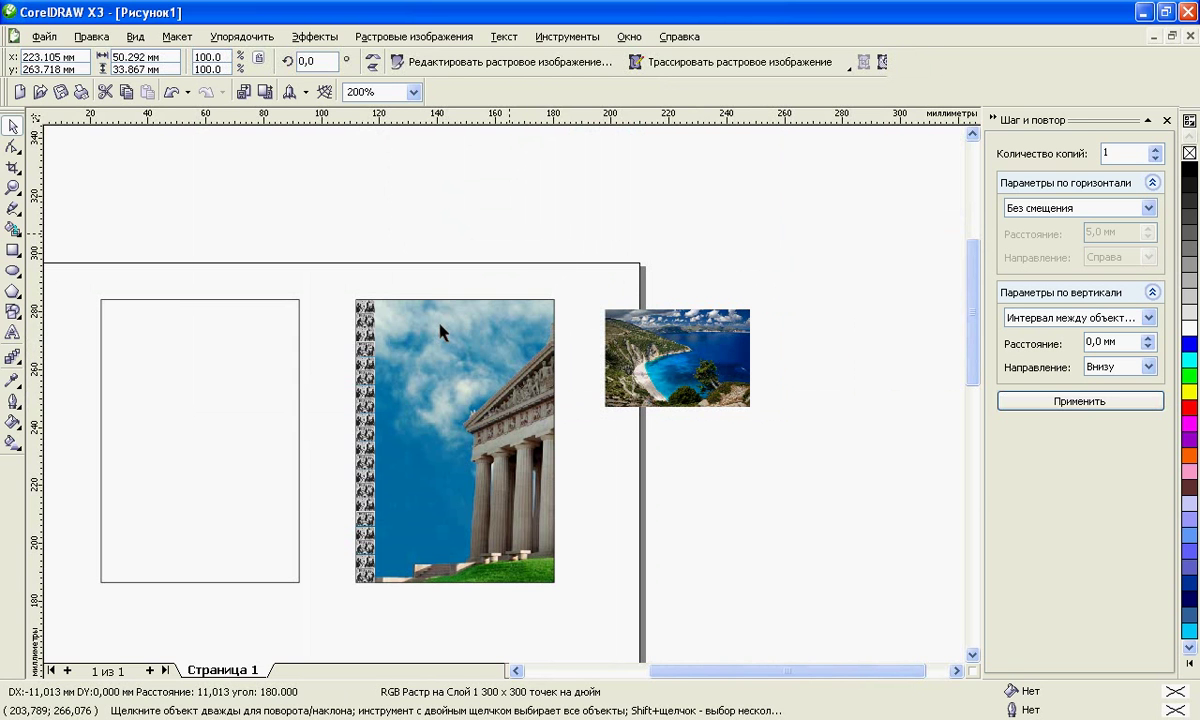
pyautogui.press('Escape')
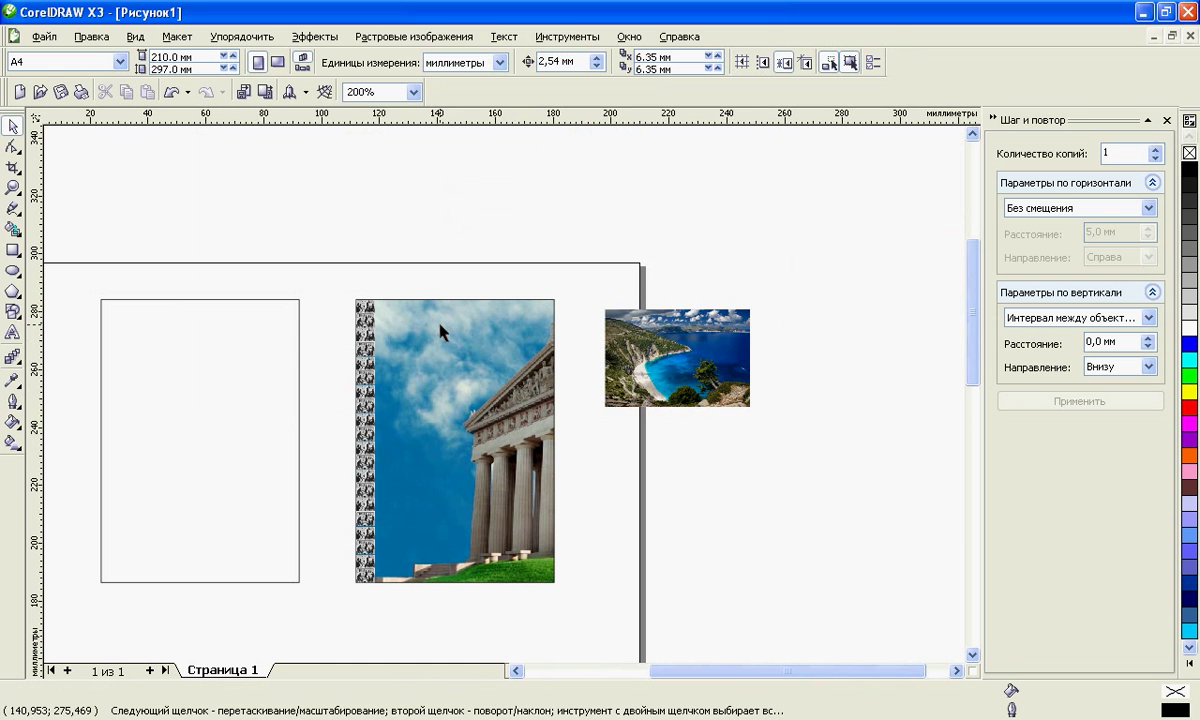
# Step: Switch to Opera and open Google image search in a new tab
pyautogui.hotkey('alt', 'Tab')
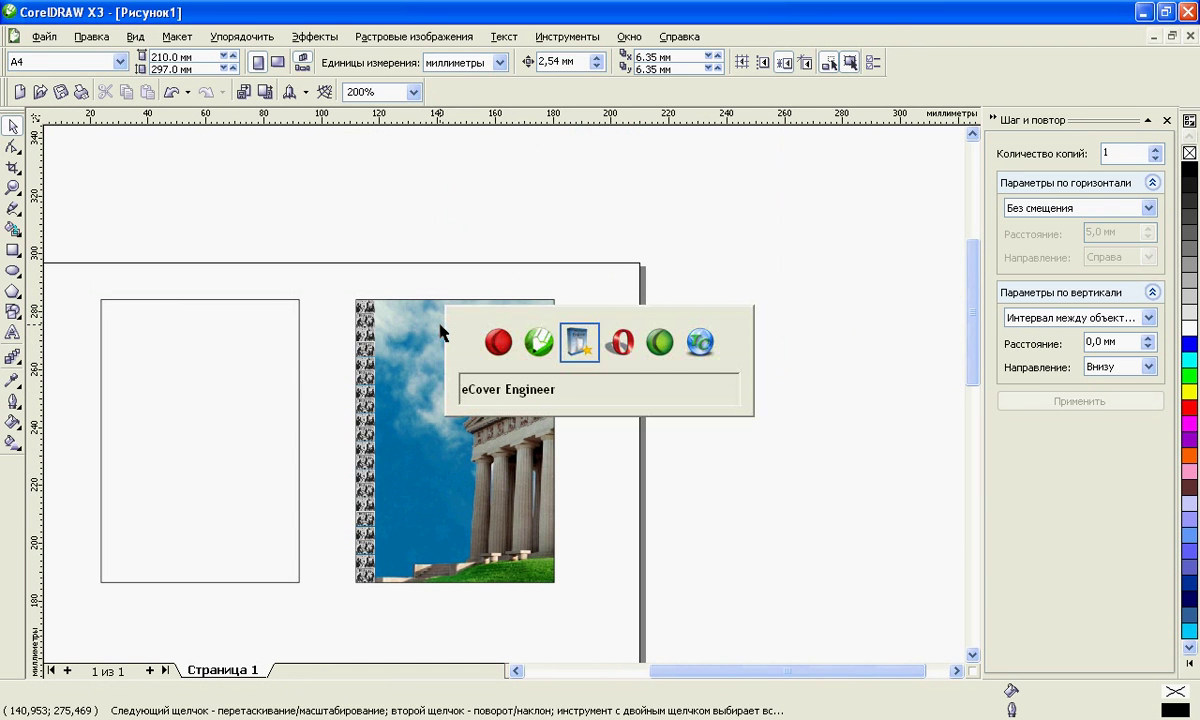
pyautogui.hotkey('alt', 'Tab')
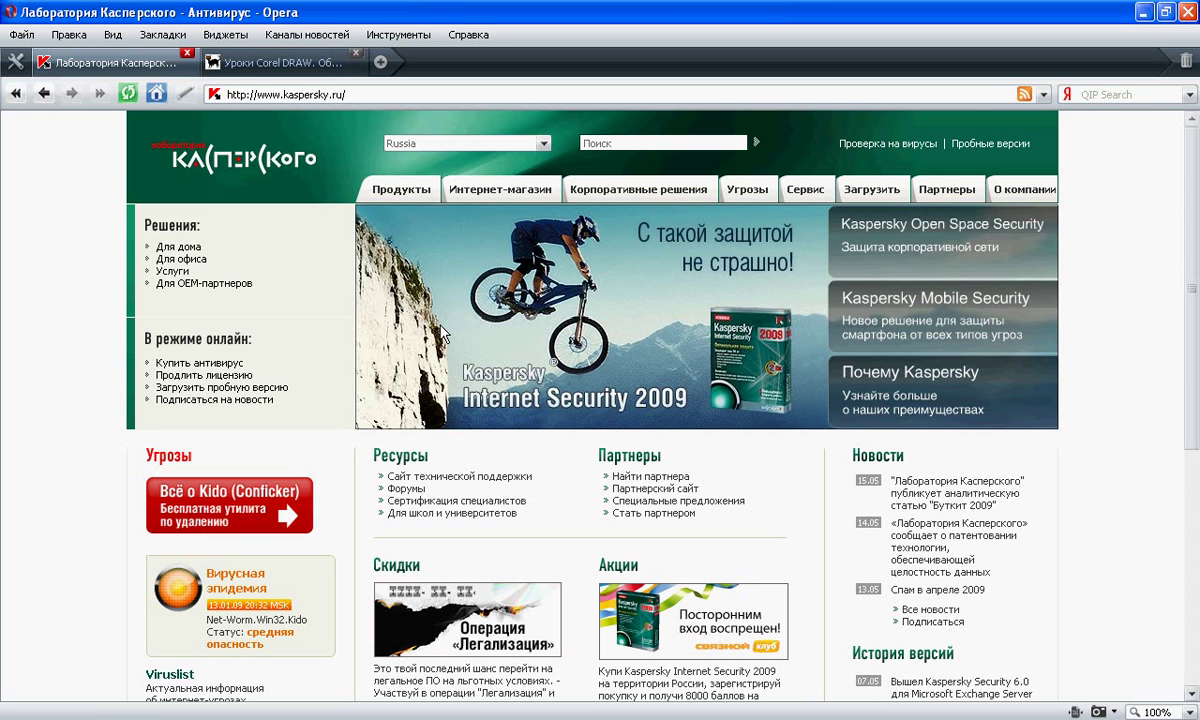
pyautogui.click(380, 62)
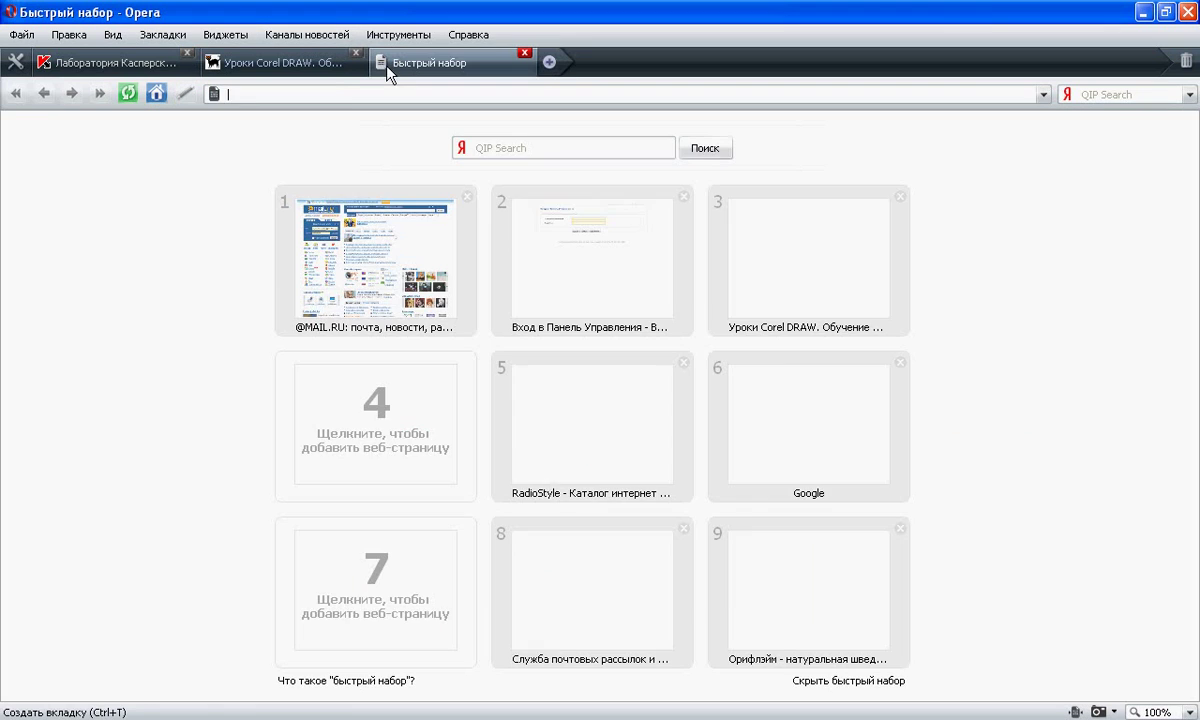
pyautogui.click(741, 402)
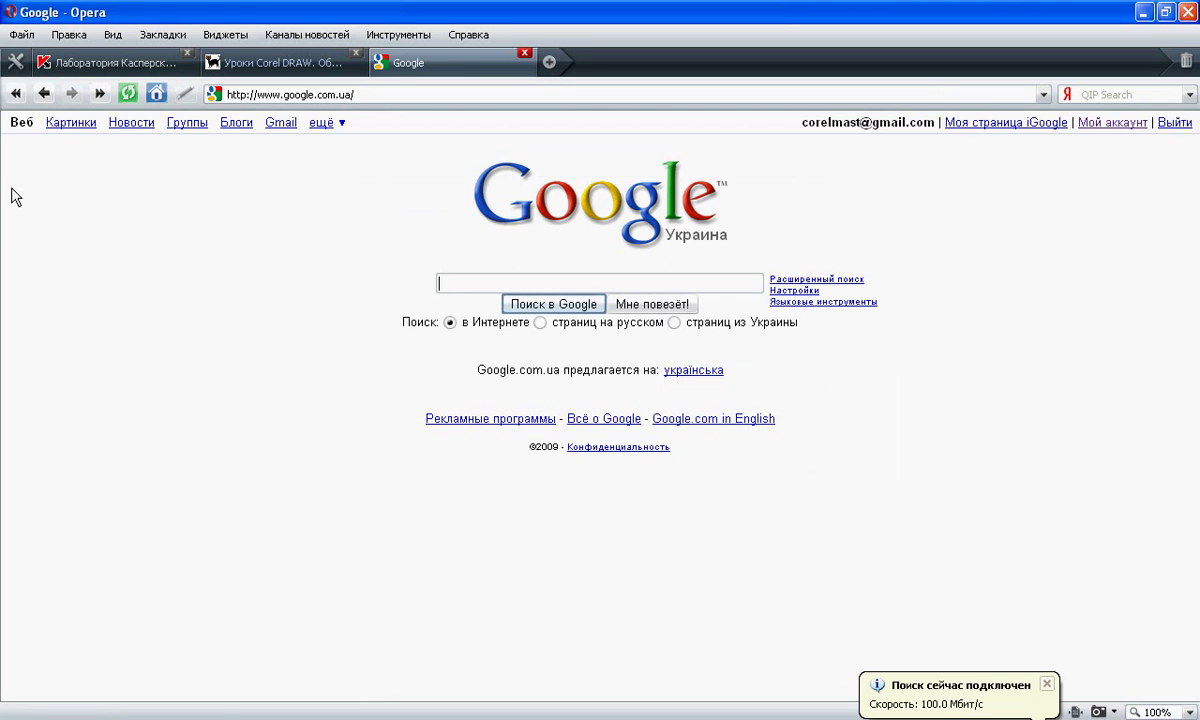
pyautogui.click(72, 123)
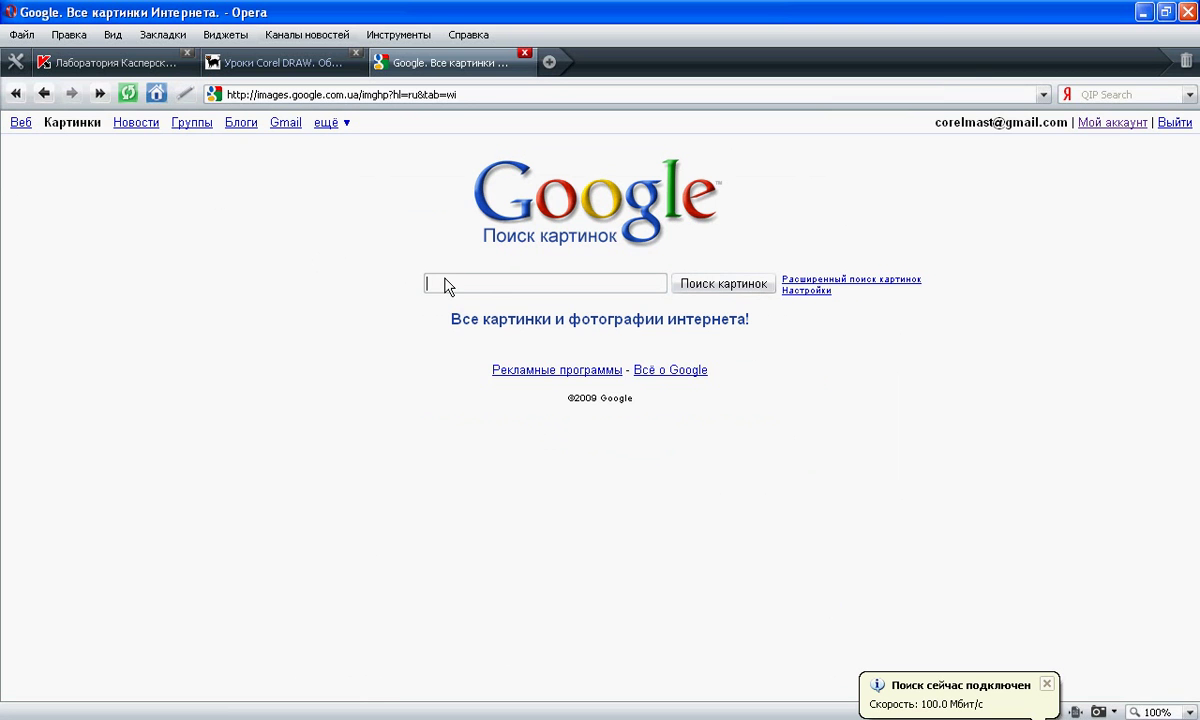
# Step: Search Google images for "греция флаг"
pyautogui.write('Гре')
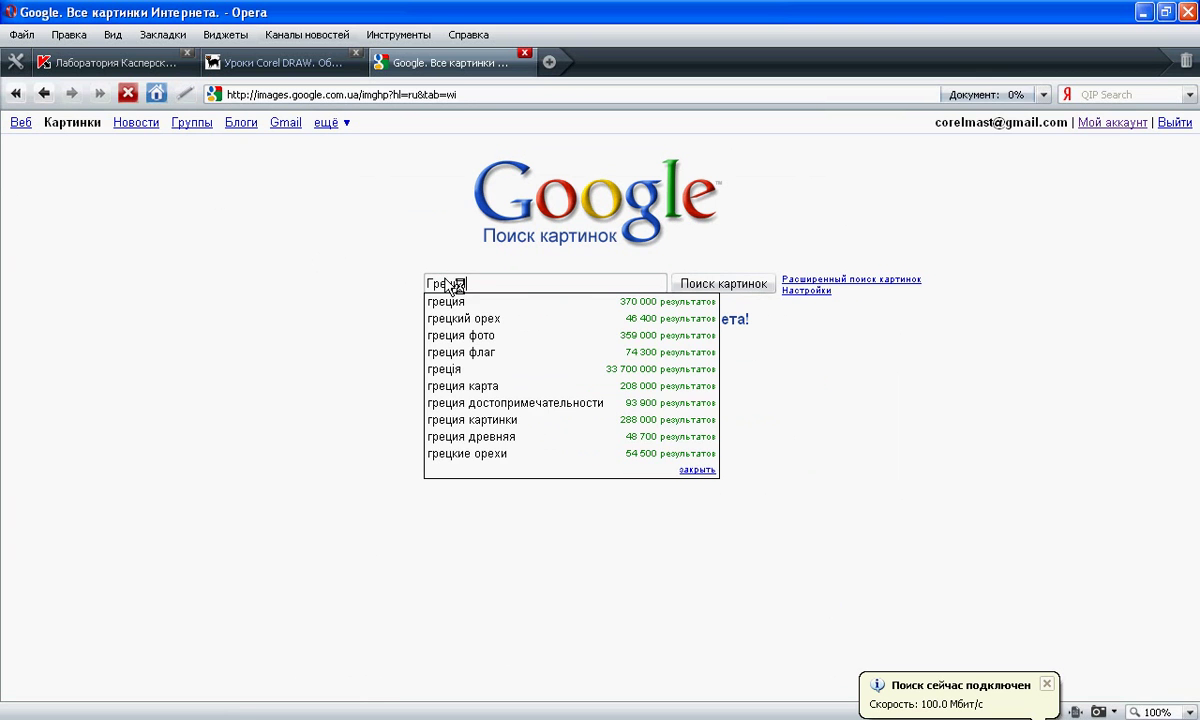
pyautogui.write('ция')
pyautogui.press('Down')
pyautogui.press('Down')
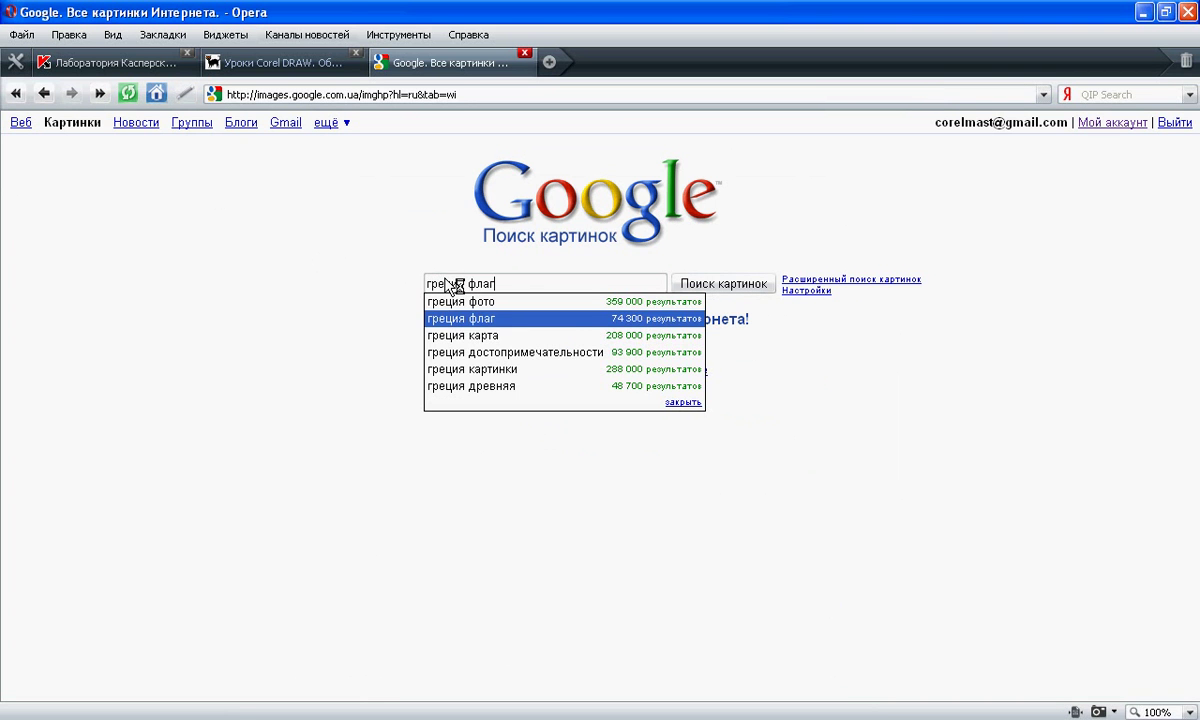
pyautogui.press('Return')
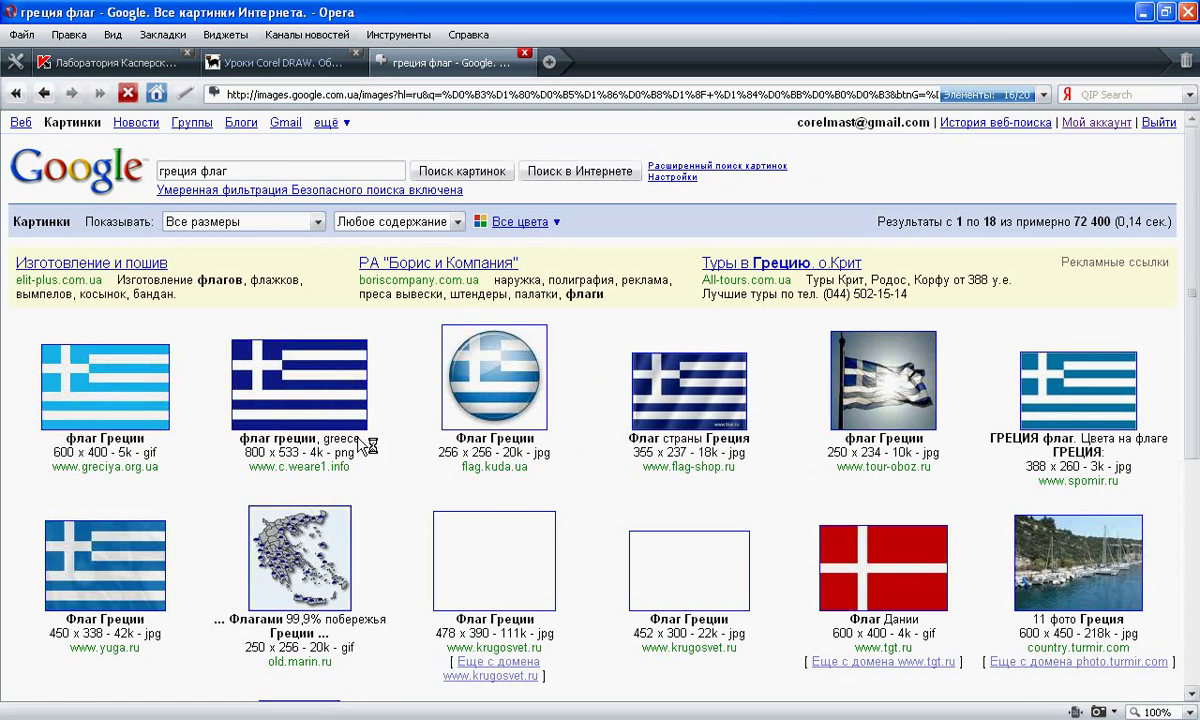
pyautogui.scroll(-2, 367, 445)
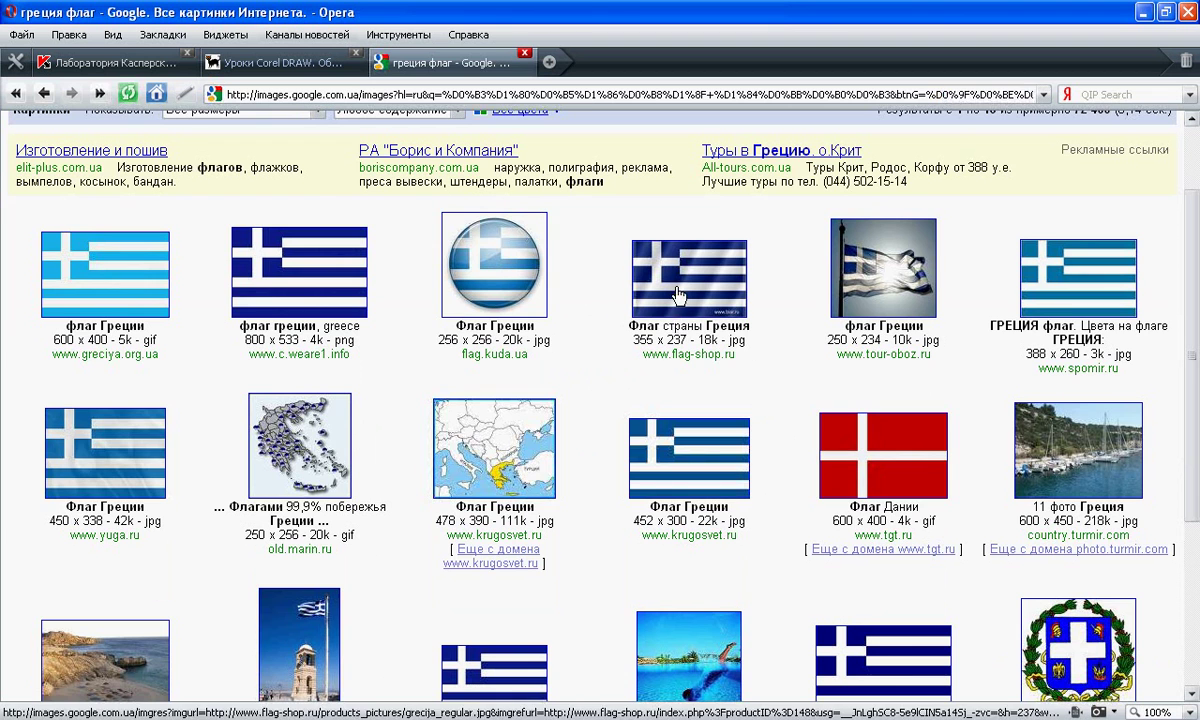
pyautogui.click(636, 276)
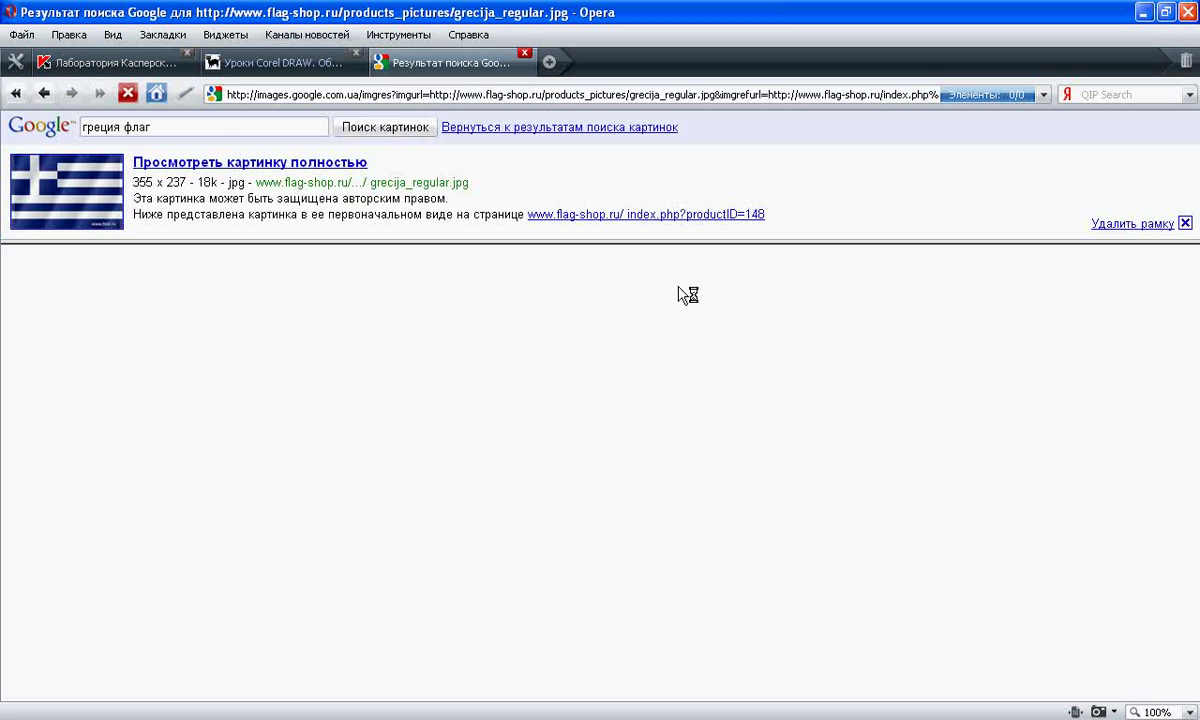
pyautogui.click(229, 165)
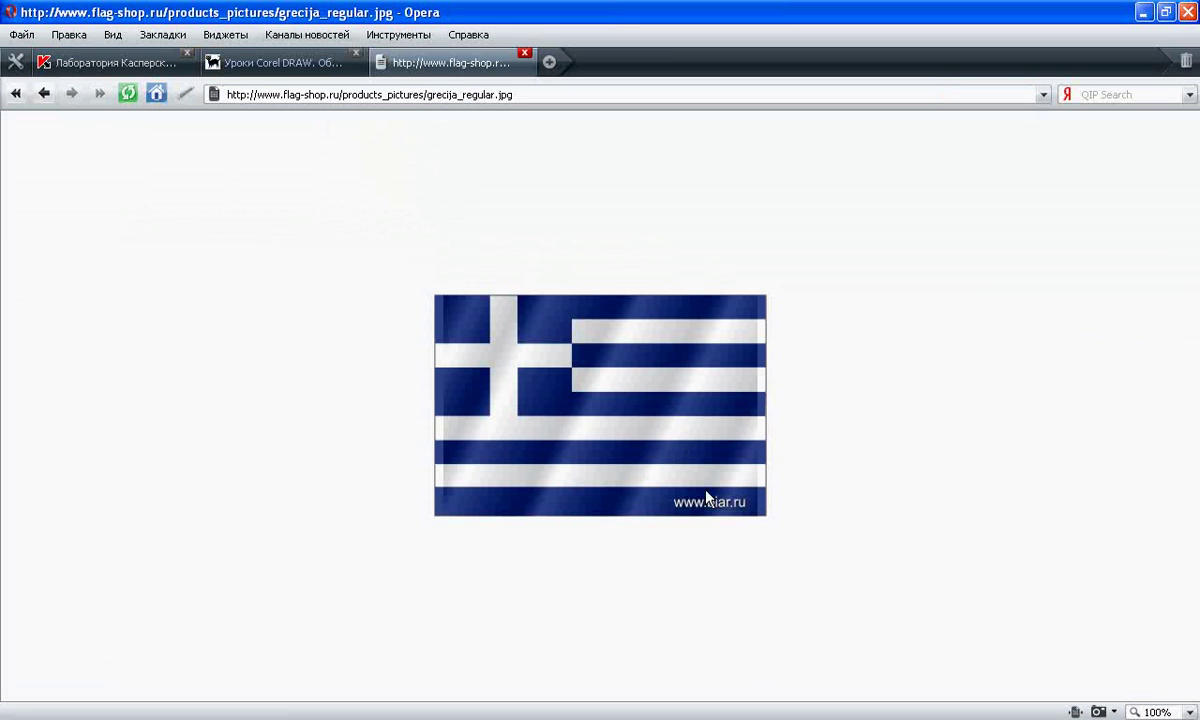
pyautogui.click(44, 93)
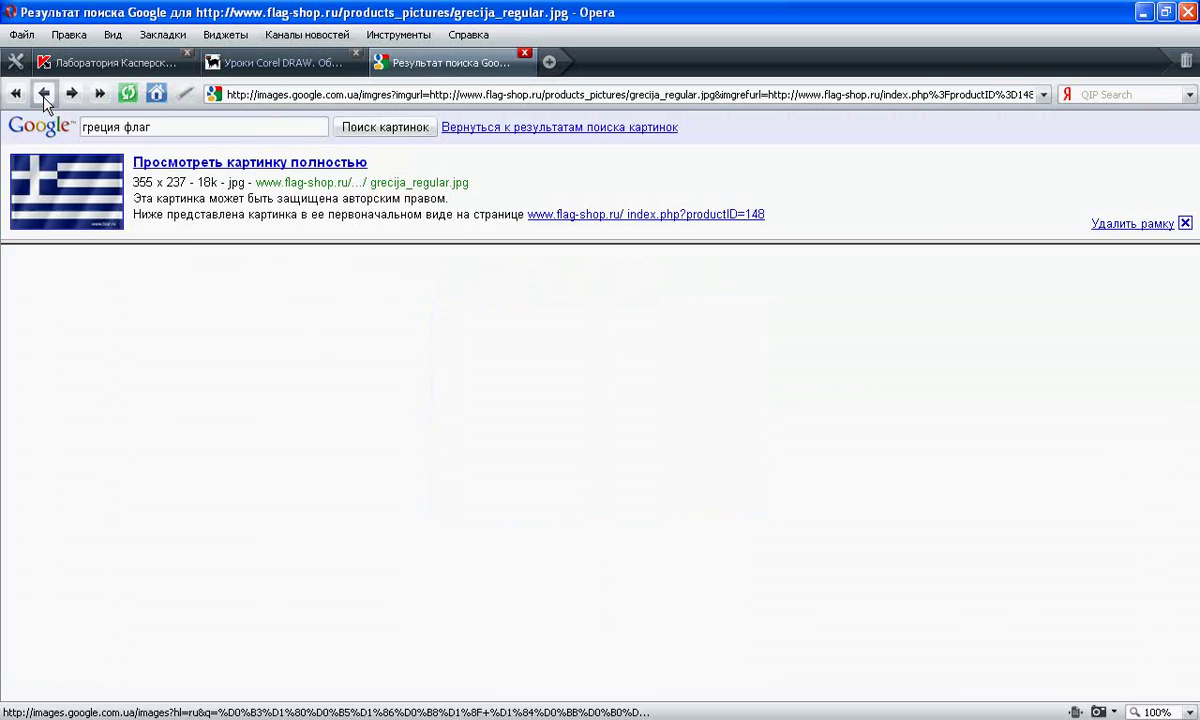
pyautogui.click(44, 93)
pyautogui.scroll(-3, 303, 333)
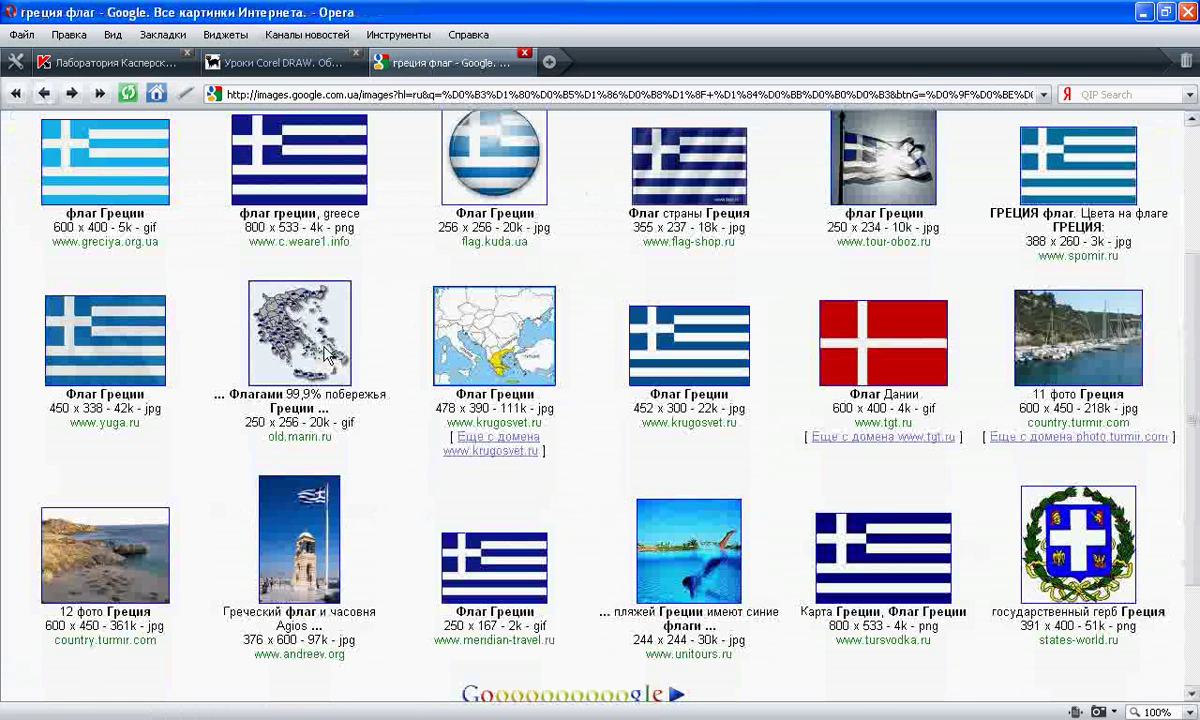
pyautogui.click(668, 350)
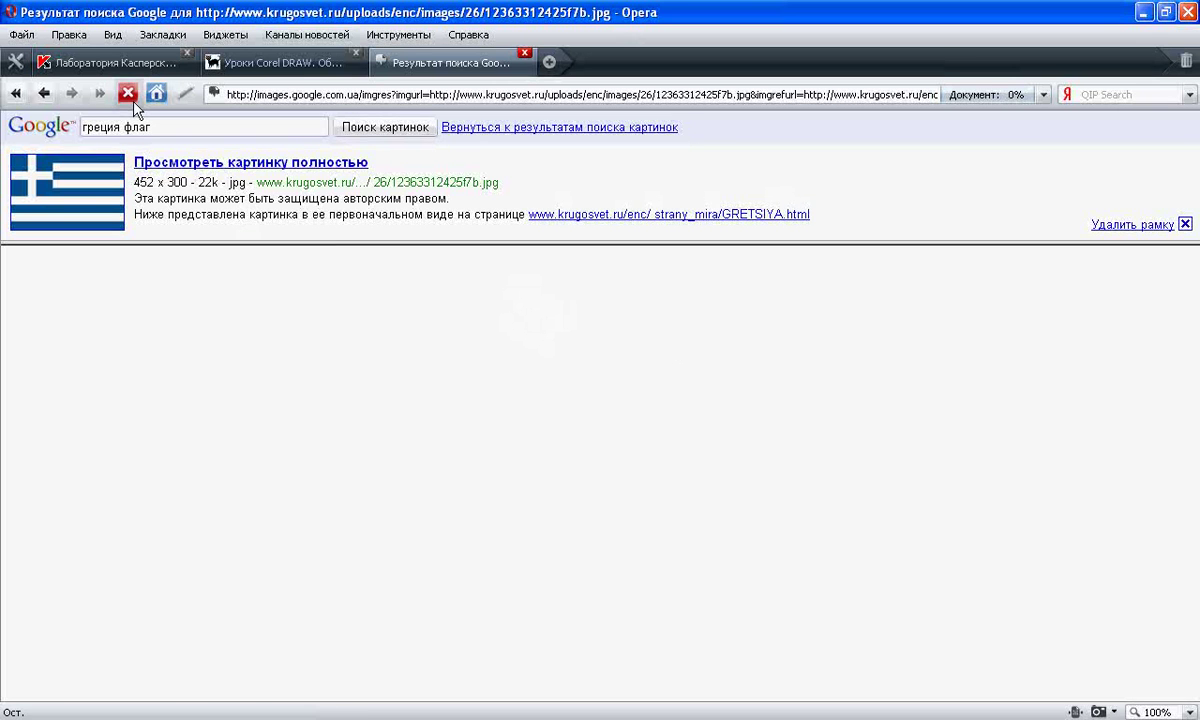
pyautogui.click(157, 161)
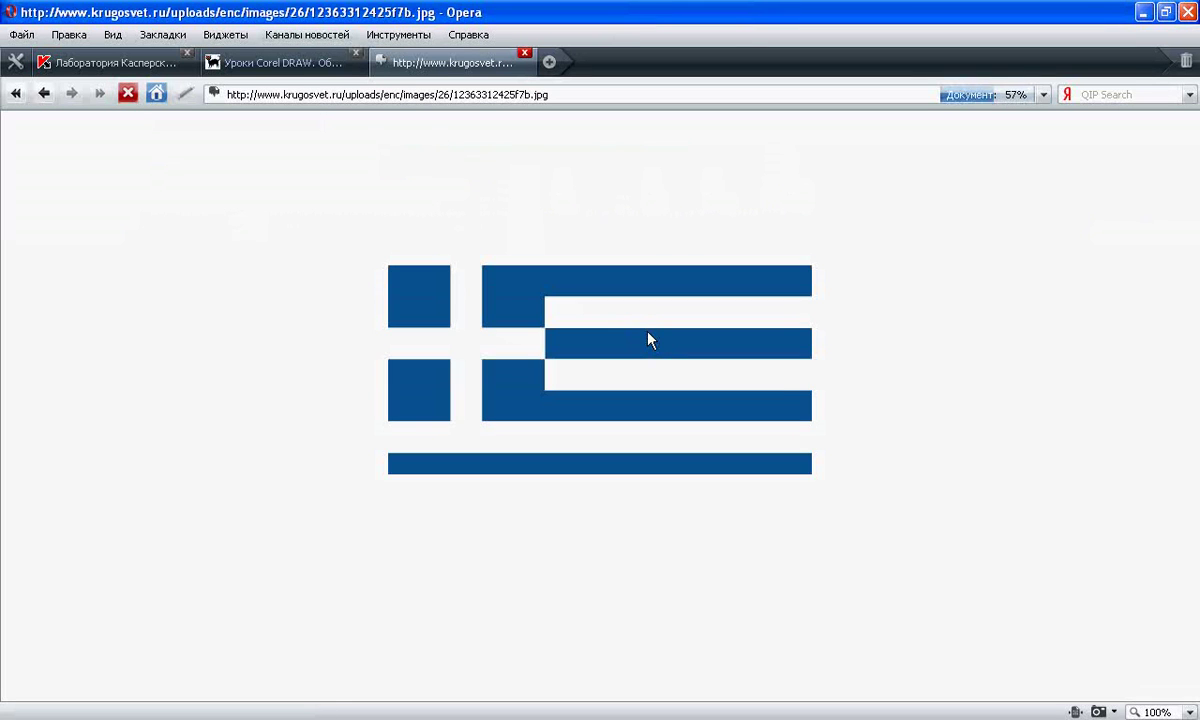
pyautogui.rightClick(517, 305)
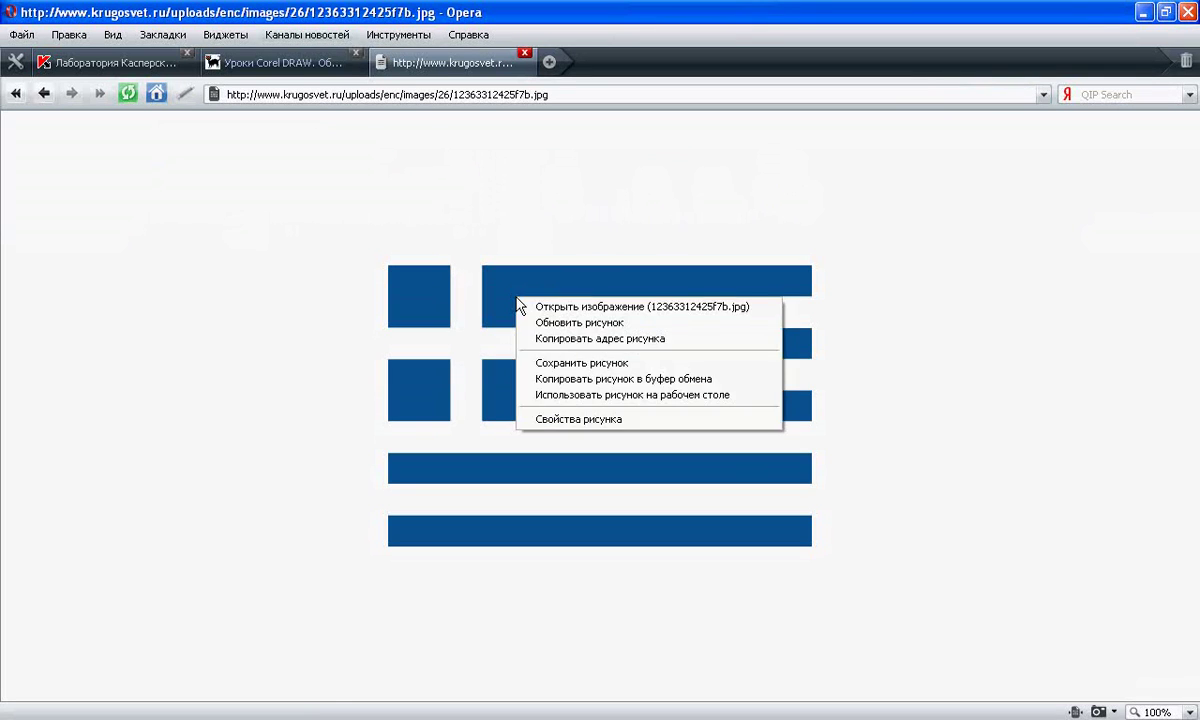
pyautogui.click(549, 379)
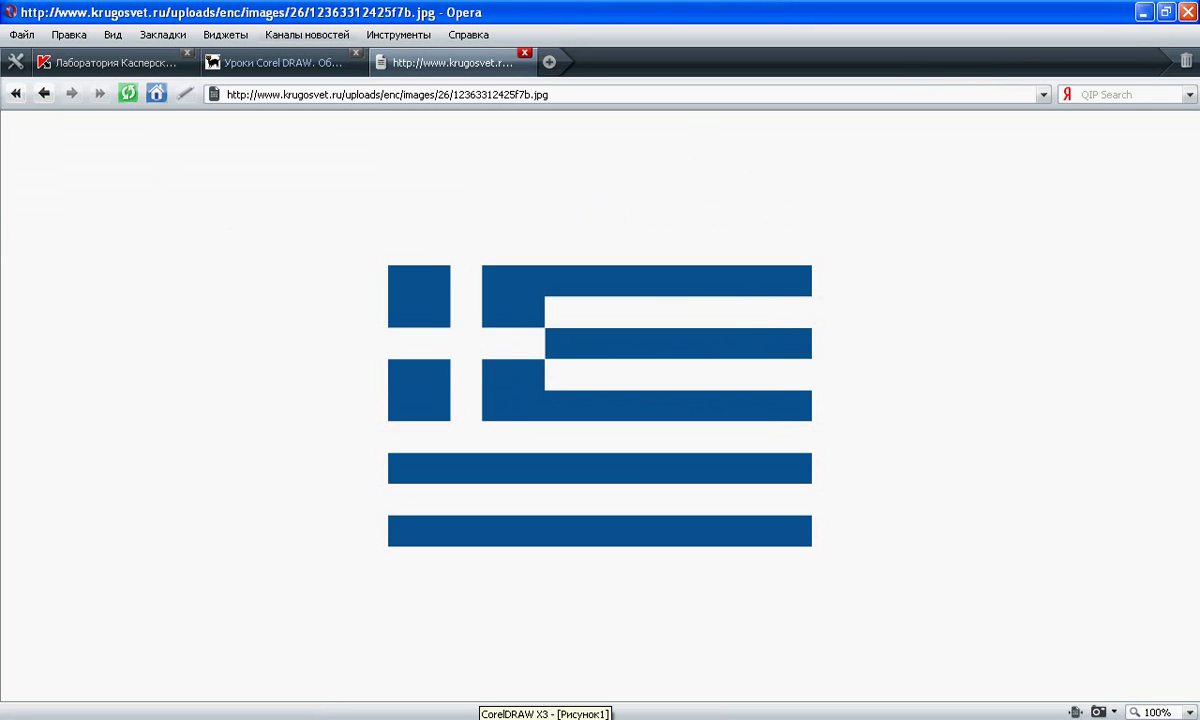
# Step: Switch to CorelDRAW X3 and paste the copied flag with Paste Special as Bitmap
pyautogui.click(545, 716)
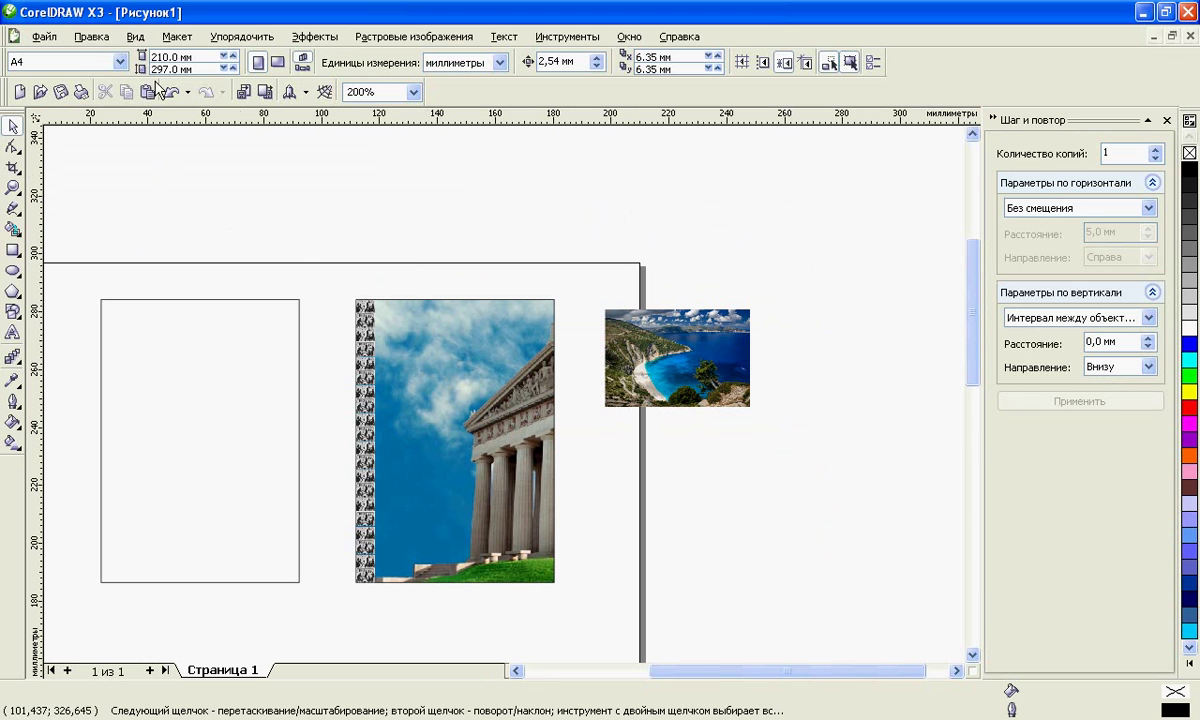
pyautogui.click(104, 38)
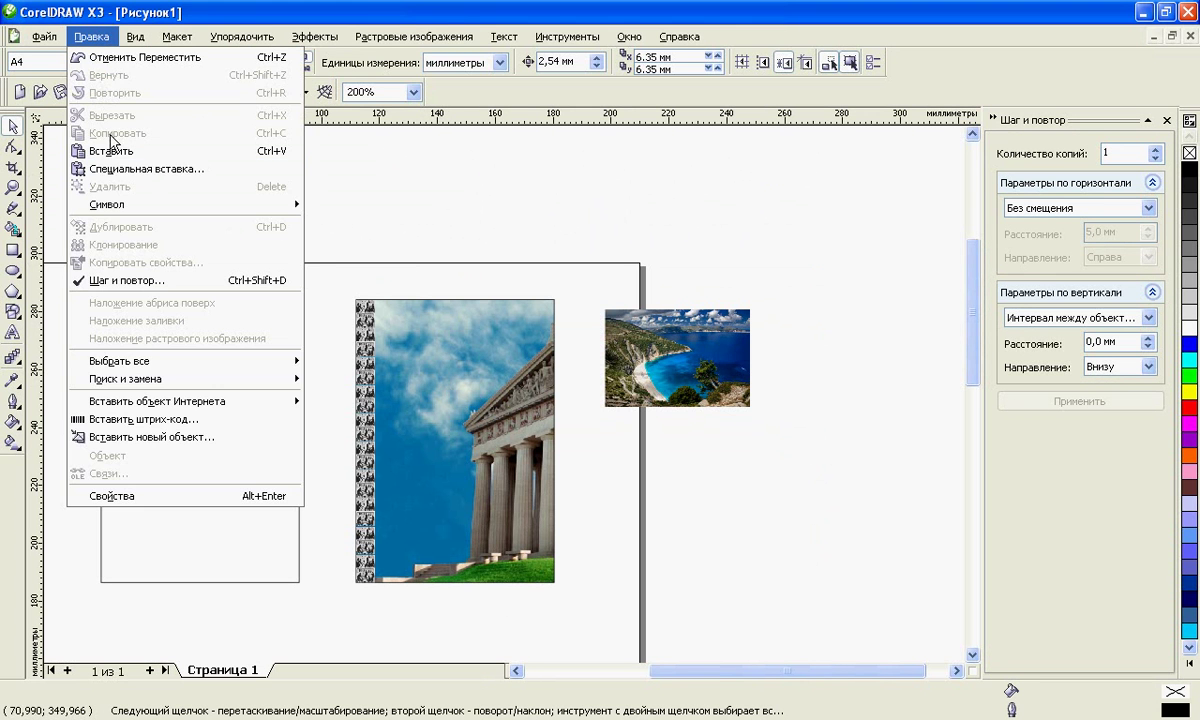
pyautogui.click(114, 168)
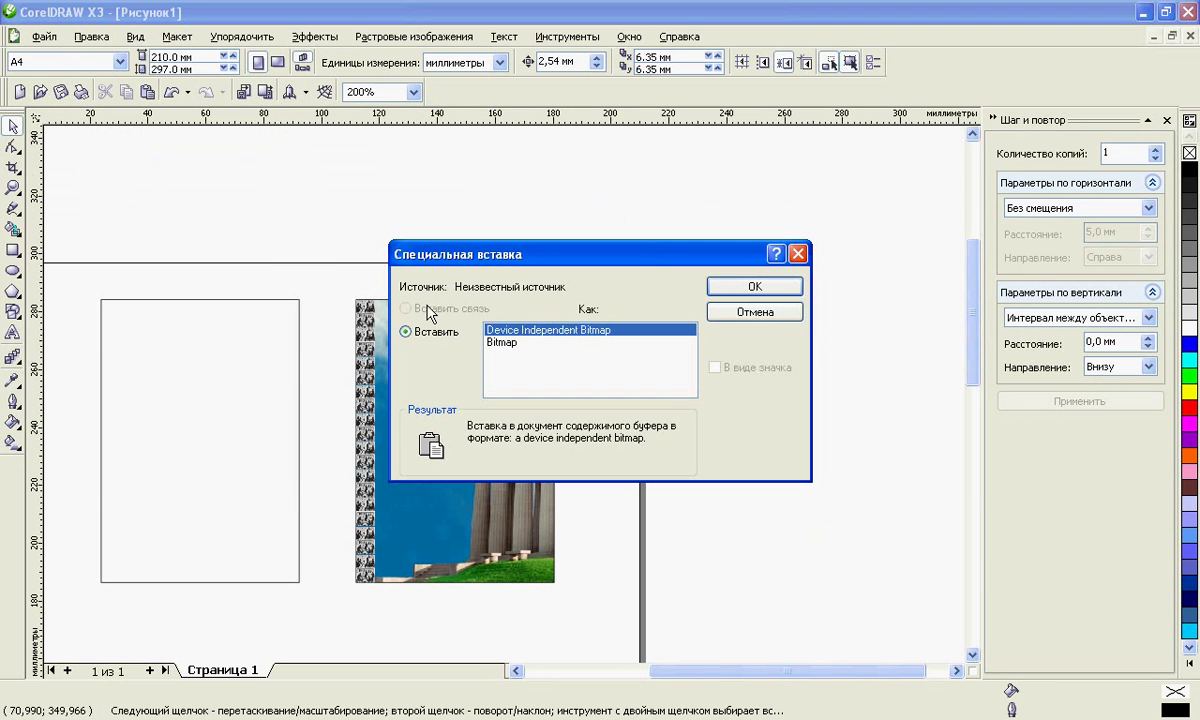
pyautogui.click(500, 342)
pyautogui.click(756, 287)
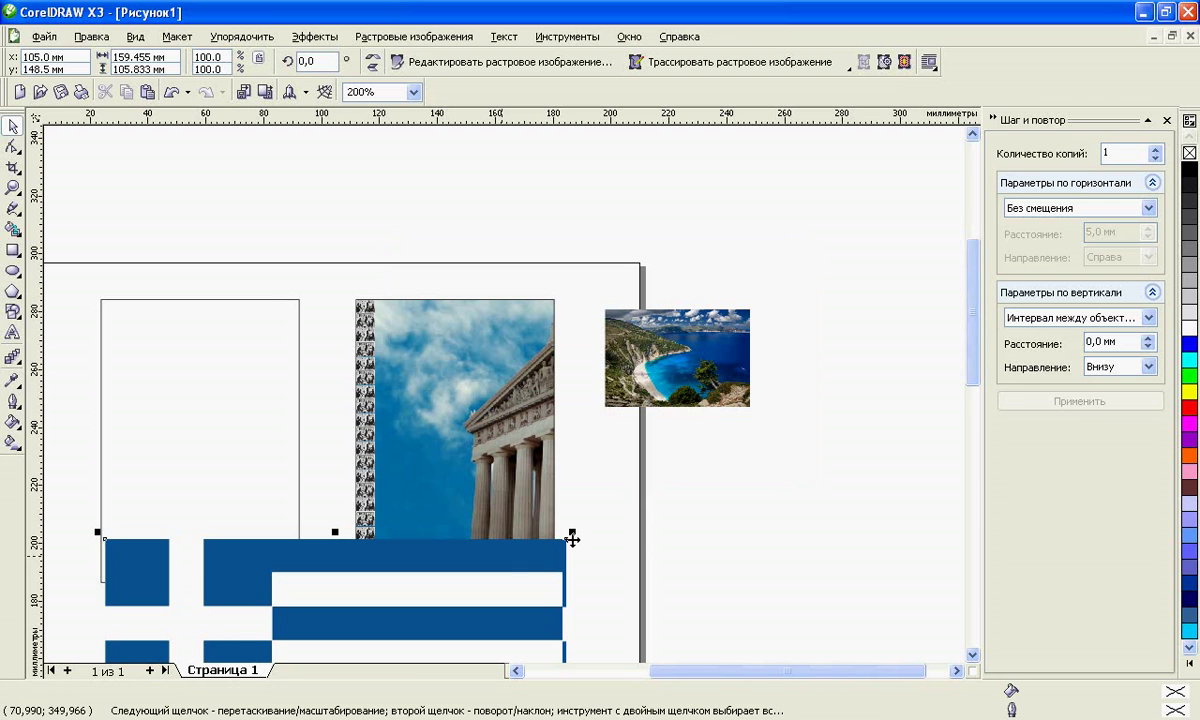
# Step: Scale the flag to 20%, about 32 x 21 mm, and place it over the temple picture's lower part, beside the figure strip
pyautogui.moveTo(536, 560); pyautogui.dragTo(362, 525)
pyautogui.moveTo(325, 571); pyautogui.dragTo(439, 510)
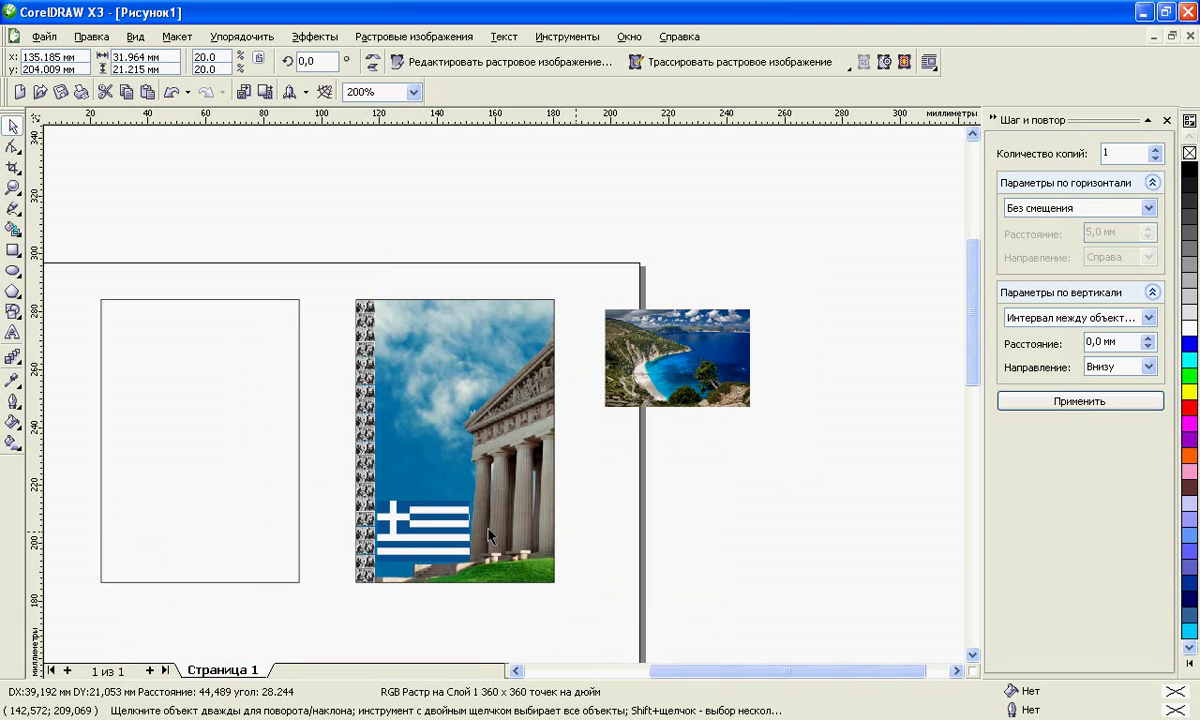
pyautogui.scroll(2, 493, 388)
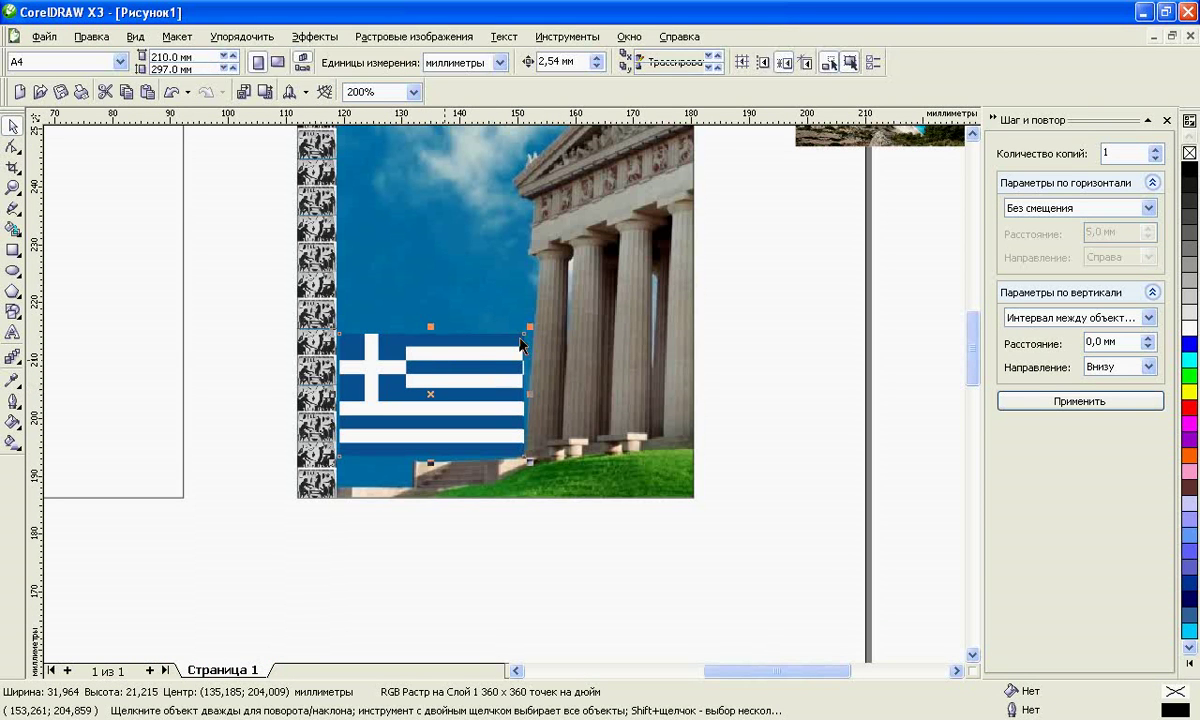
# Step: Scale the Greek flag down to about 12 x 8 mm and place it in the cover's lower-left area beside the figure strip
pyautogui.moveTo(528, 327); pyautogui.dragTo(415, 357)
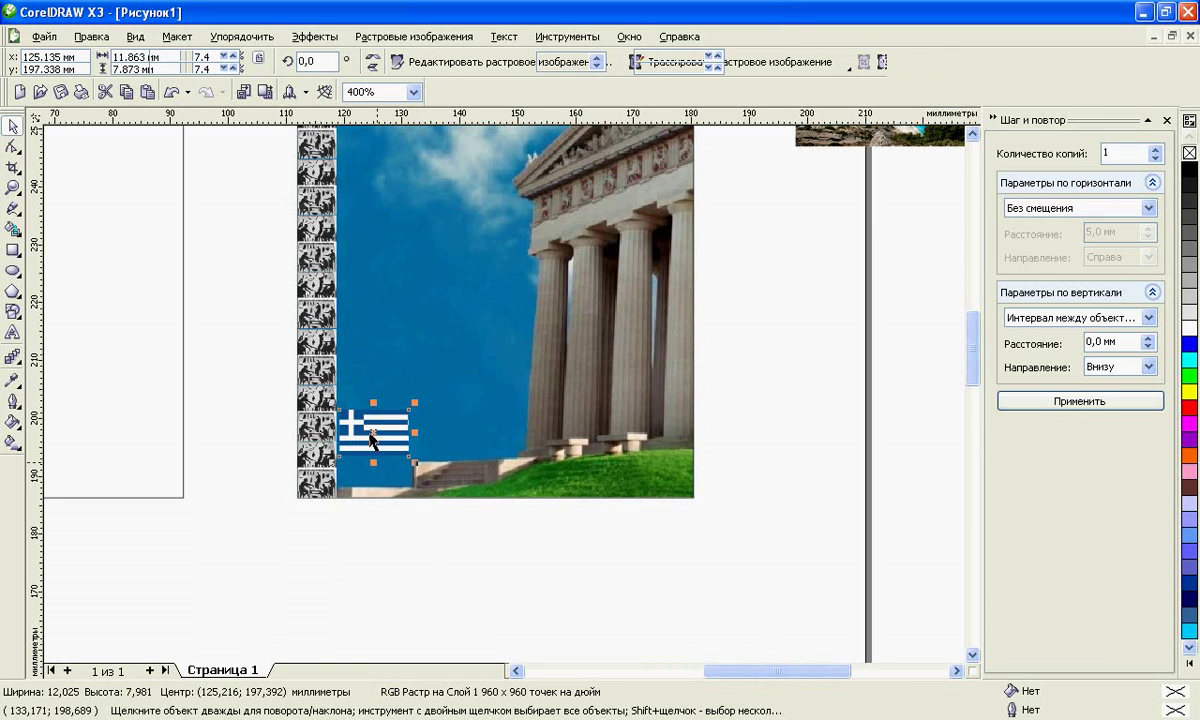
pyautogui.moveTo(356, 423); pyautogui.dragTo(373, 447)
pyautogui.moveTo(373, 455); pyautogui.dragTo(373, 458)
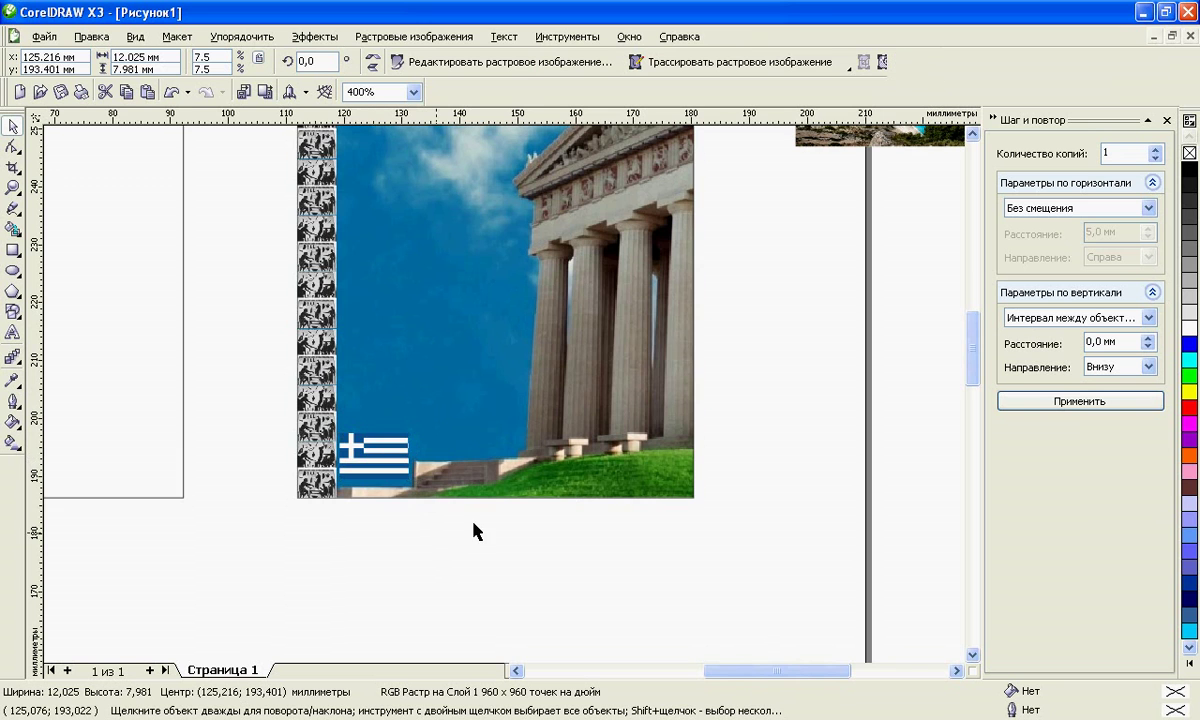
pyautogui.scroll(-1, 474, 528)
pyautogui.click(504, 402)
pyautogui.scroll(1, 504, 402)
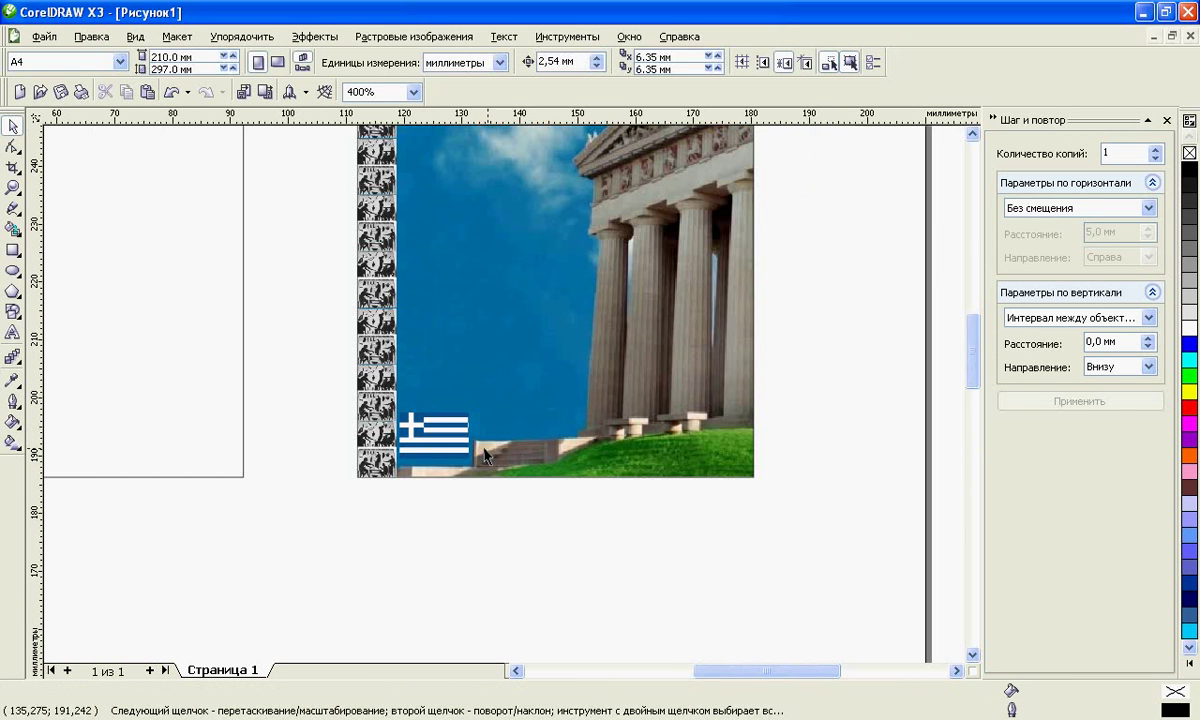
# Step: Move the flag to the front cover's lower-right corner, over the grass below the temple columns
pyautogui.click(430, 430)
pyautogui.moveTo(451, 433); pyautogui.dragTo(718, 437)
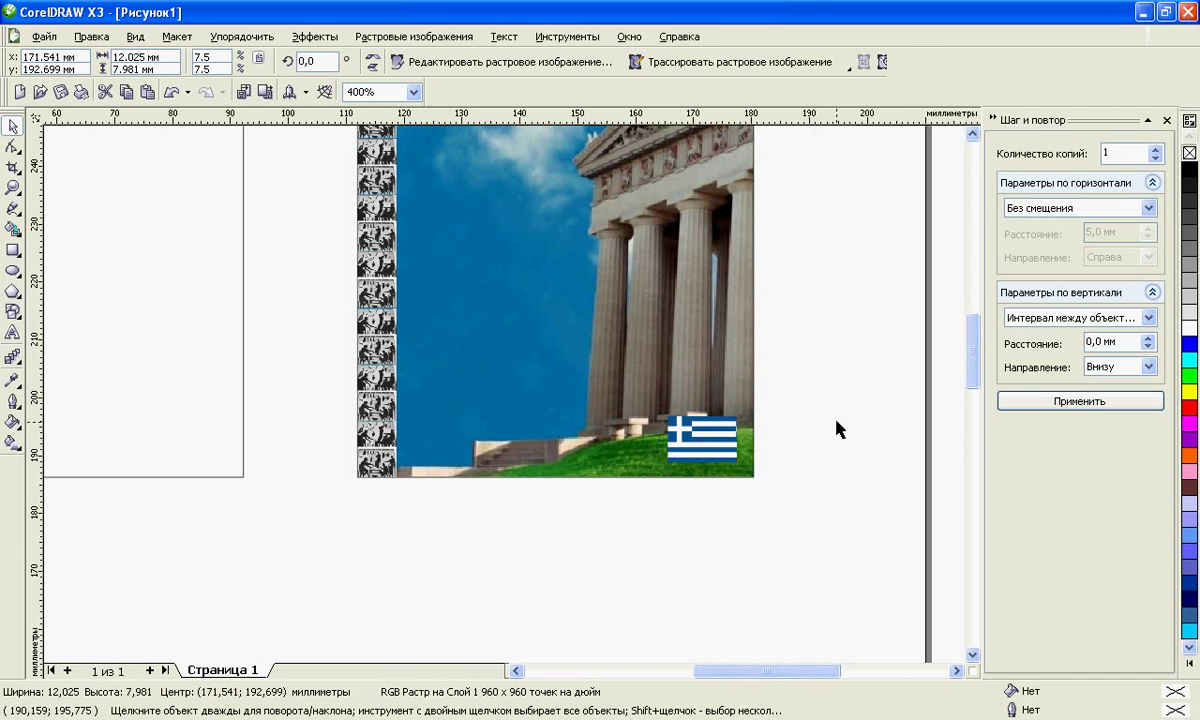
pyautogui.scroll(-2, 836, 423)
pyautogui.click(477, 381)
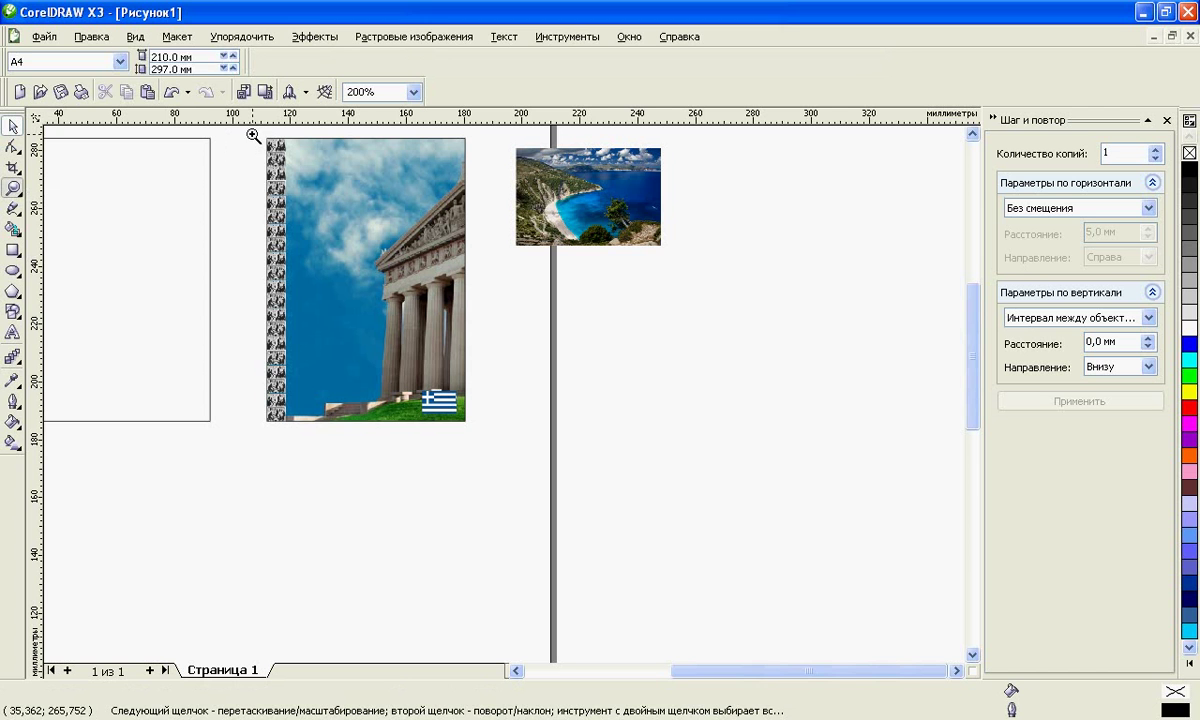
pyautogui.moveTo(257, 137); pyautogui.dragTo(483, 428)
pyautogui.click(12, 125)
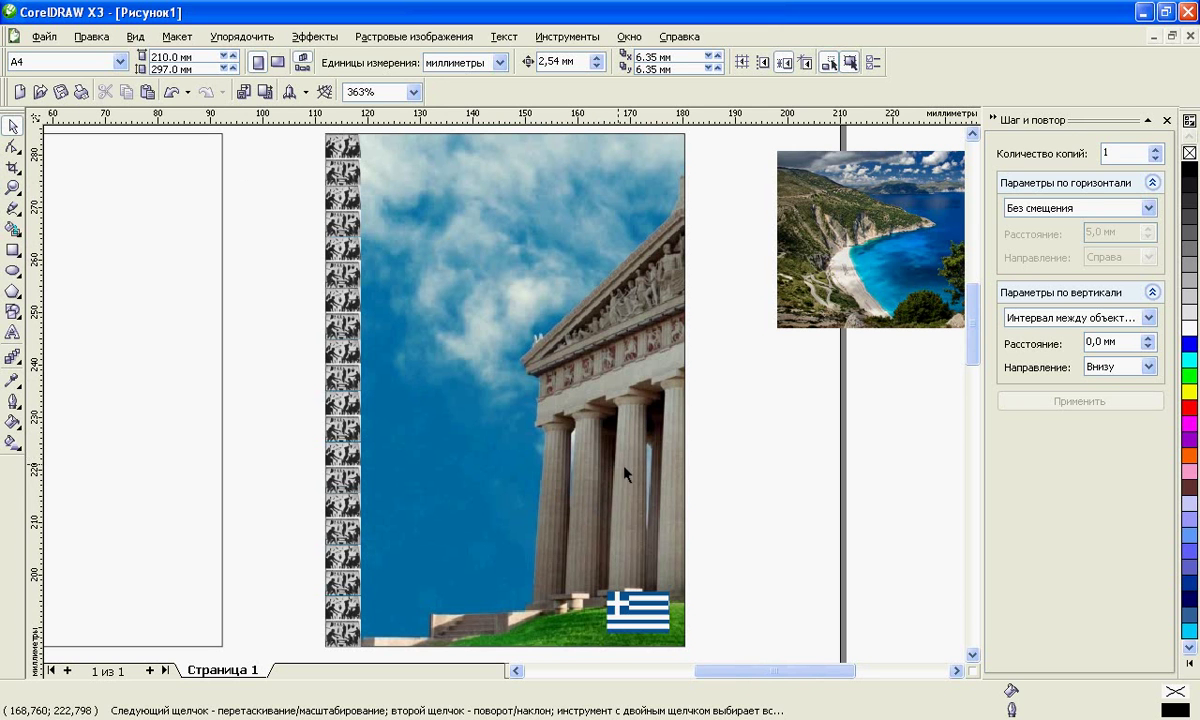
# Step: Switch to Opera, return to the Google image results and search for "DVD" images
pyautogui.click(1010, 690)
pyautogui.click(44, 93)
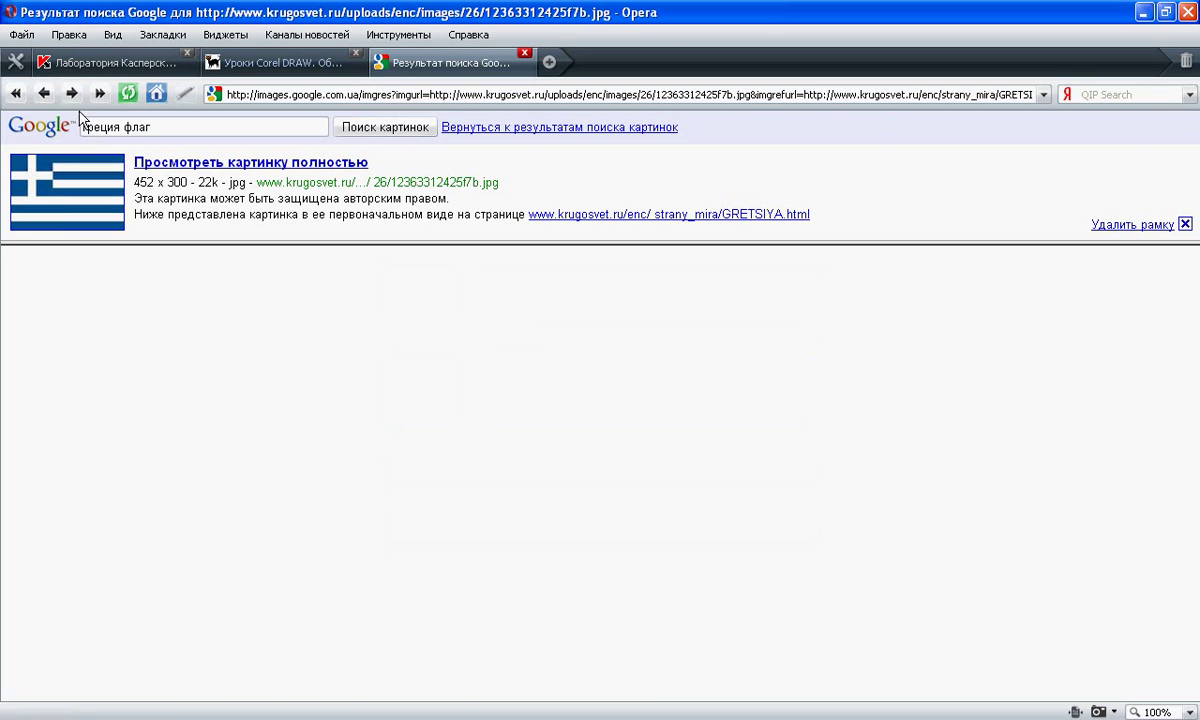
pyautogui.click(44, 93)
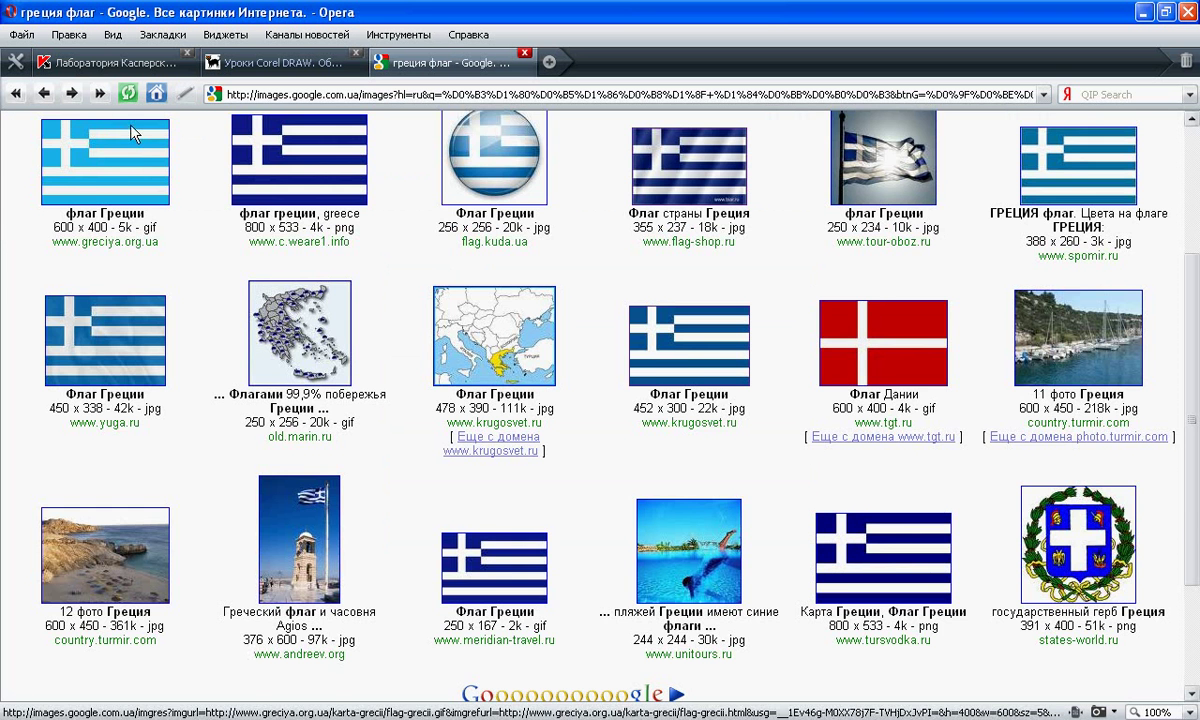
pyautogui.scroll(4, 130, 135)
pyautogui.moveTo(228, 171); pyautogui.dragTo(155, 178)
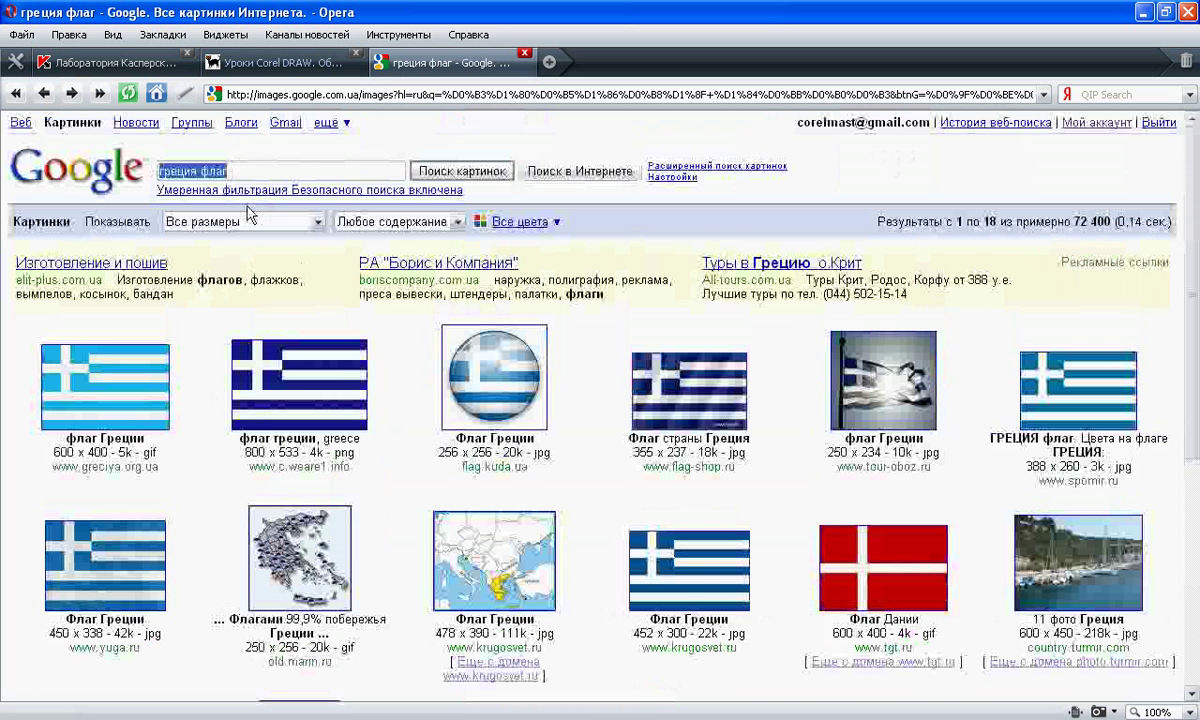
pyautogui.write('вмв')
pyautogui.press('BackSpace')
pyautogui.press('BackSpace')
pyautogui.press('BackSpace')
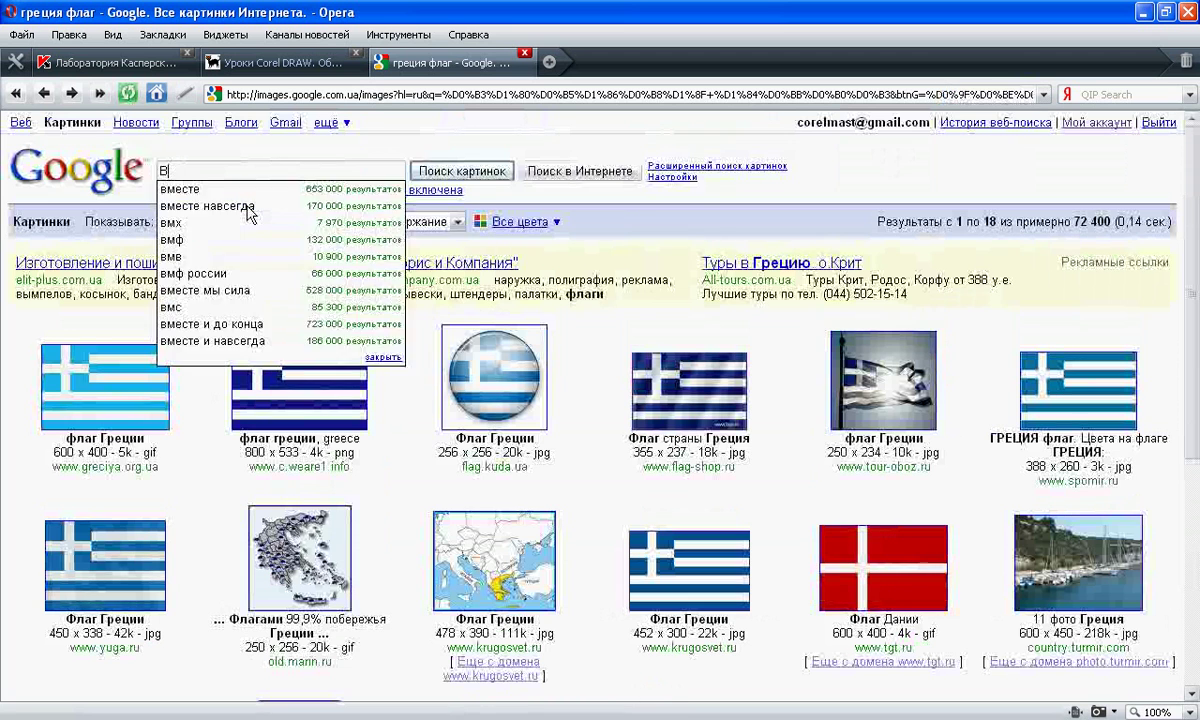
pyautogui.write('DVD')
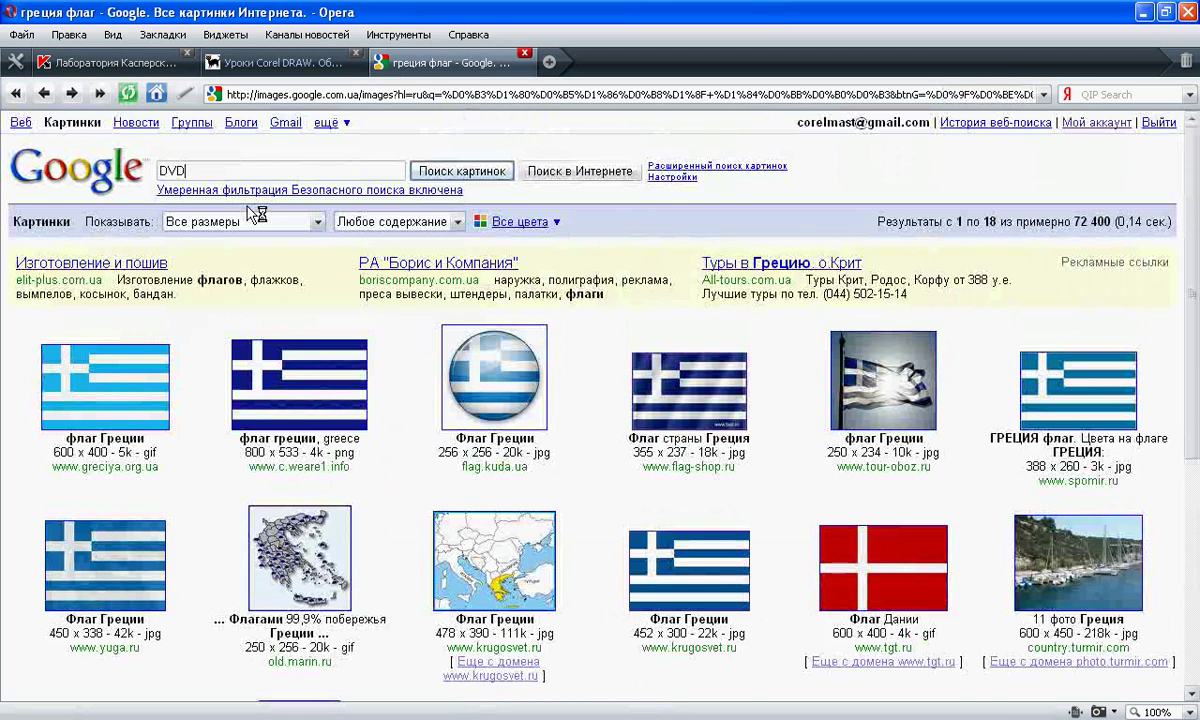
pyautogui.press('Return')
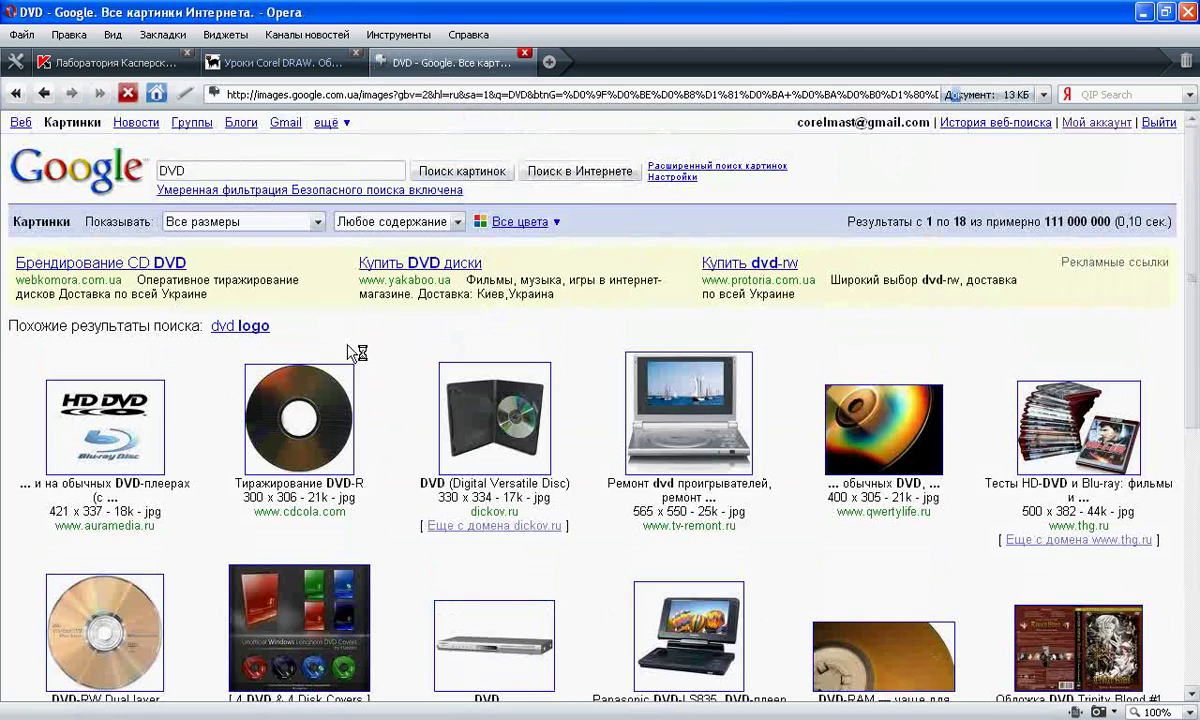
# Step: Open the 400 x 400 DVD-Video logo from dickov.ru on the second results page at full size and copy the image
pyautogui.scroll(-3, 349, 364)
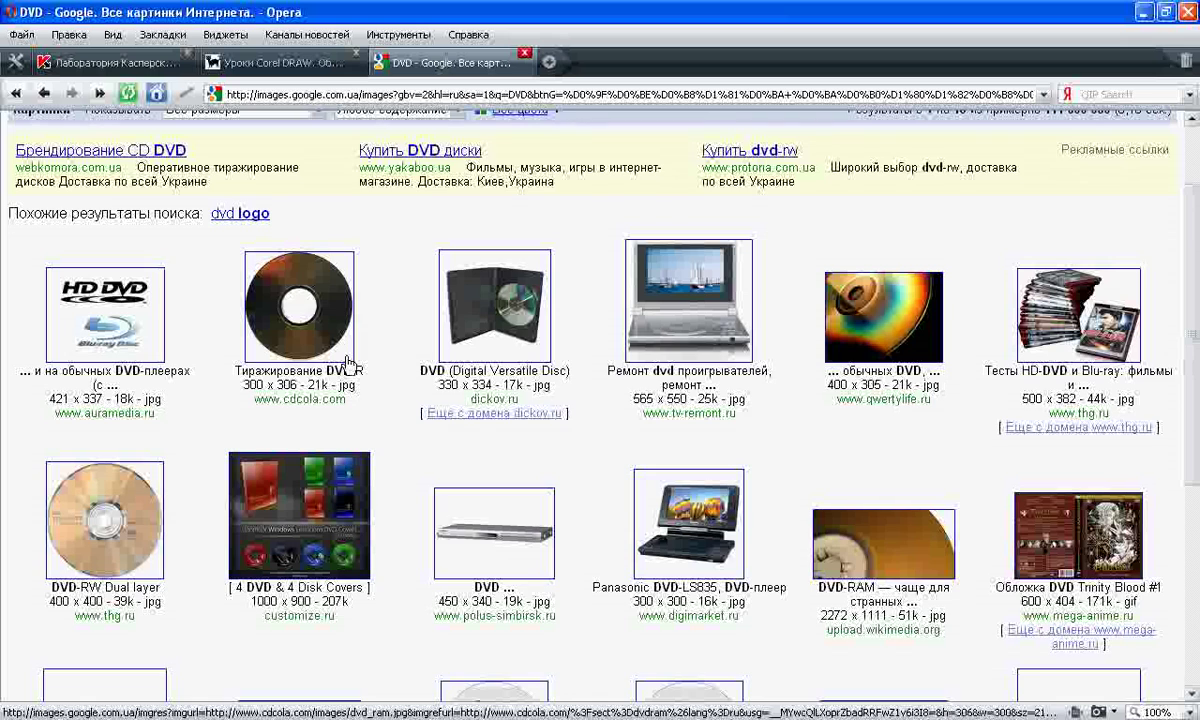
pyautogui.scroll(-6, 349, 364)
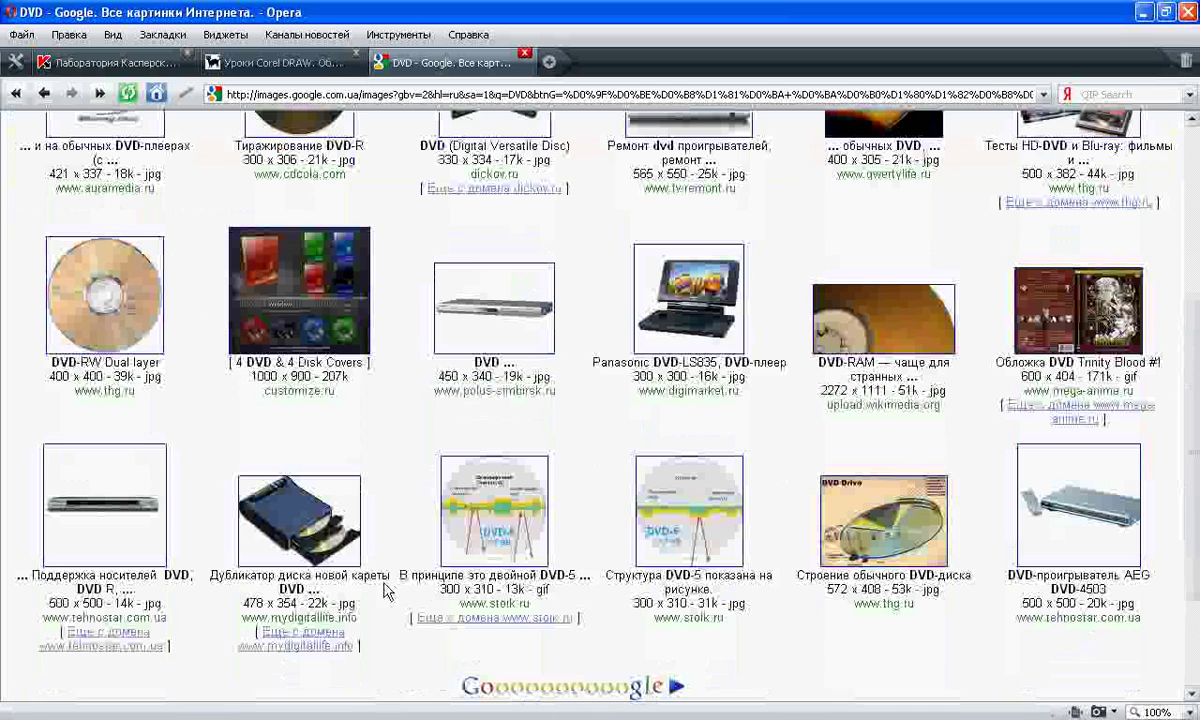
pyautogui.click(478, 662)
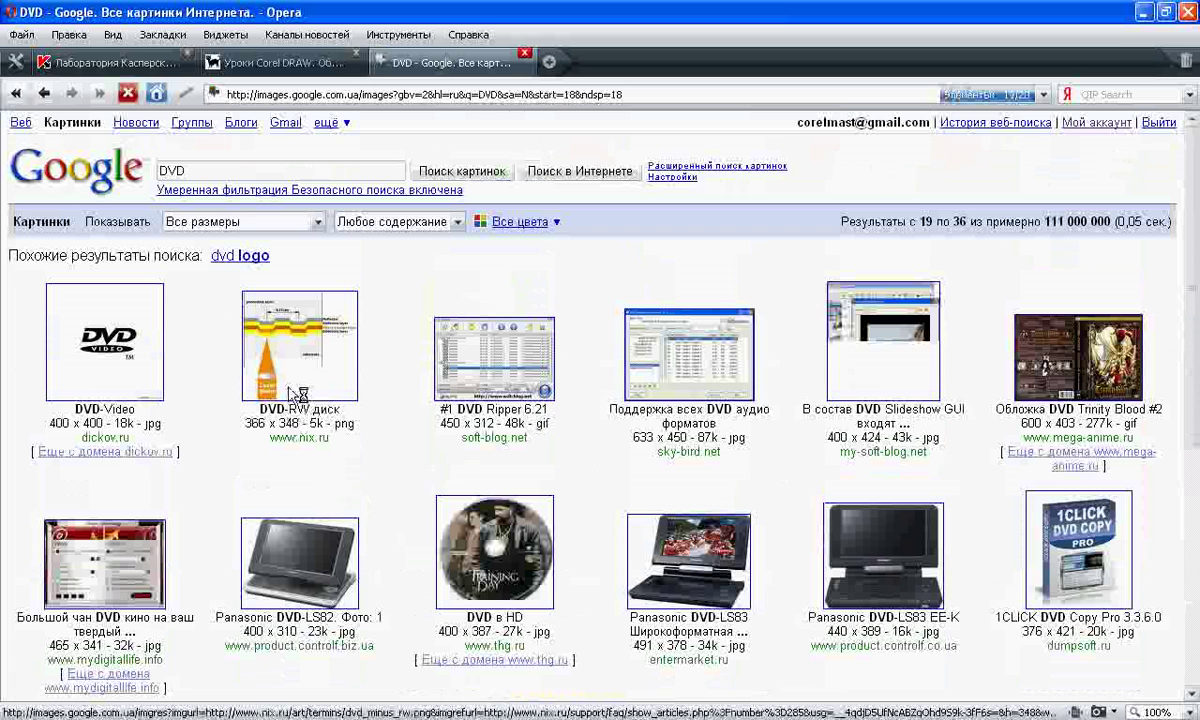
pyautogui.click(115, 345)
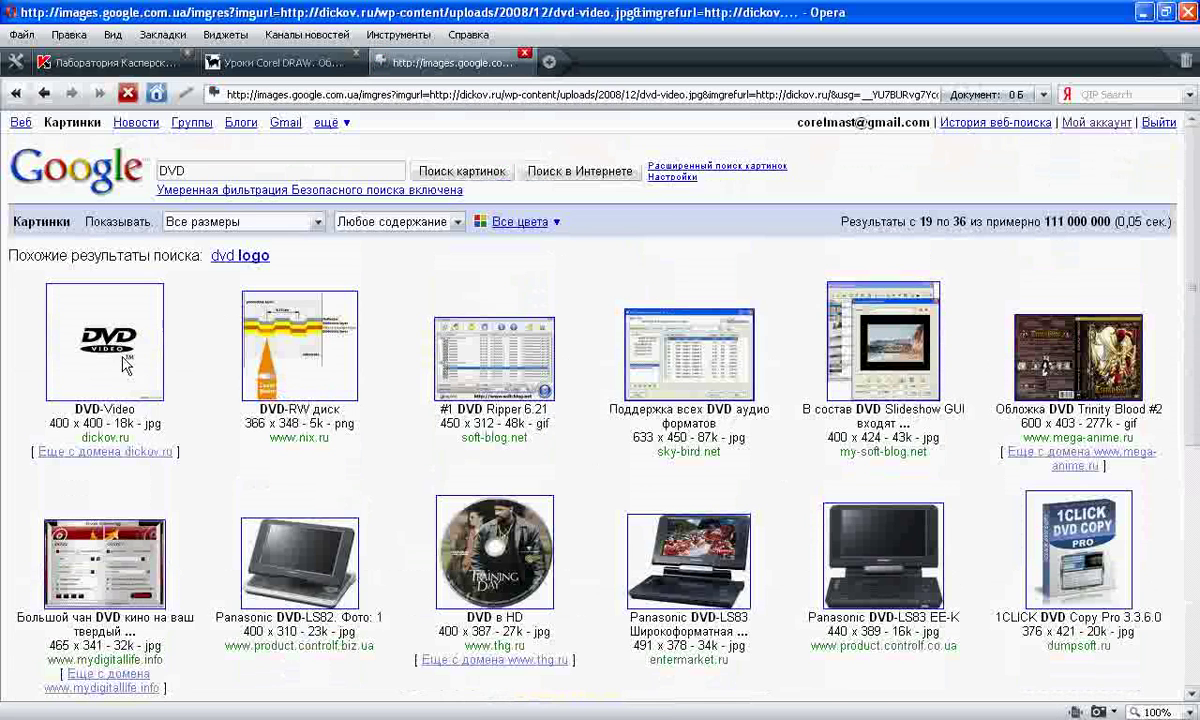
pyautogui.click(160, 168)
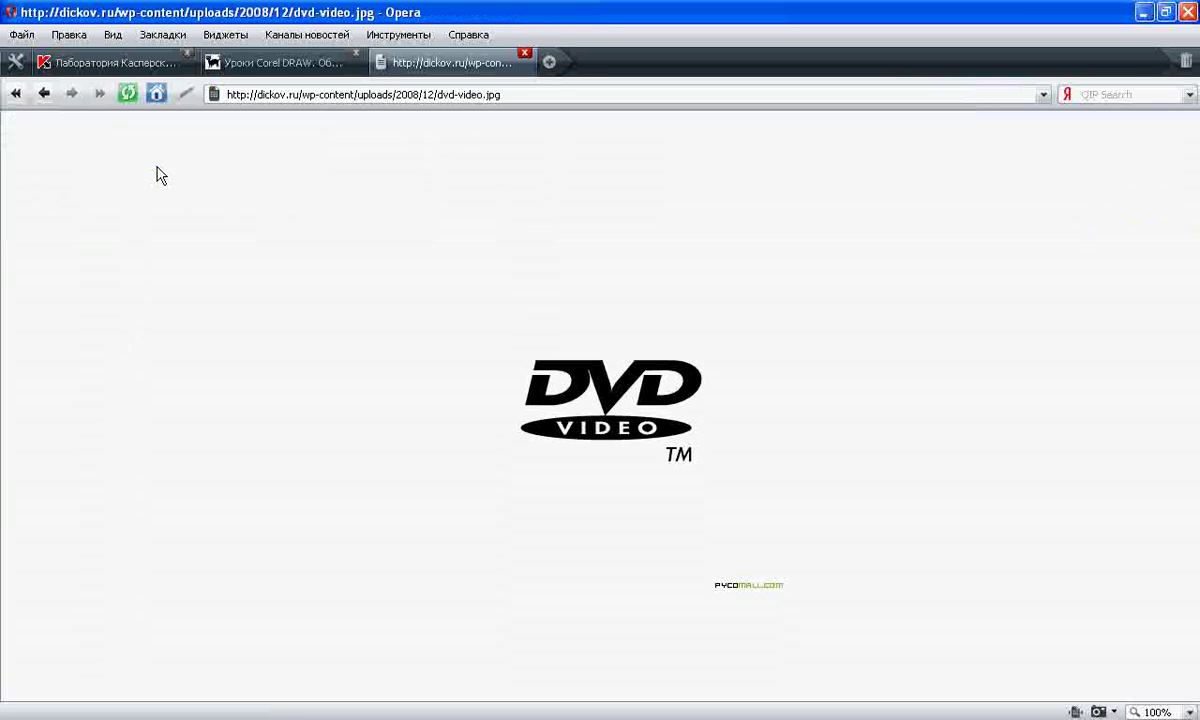
pyautogui.rightClick(564, 375)
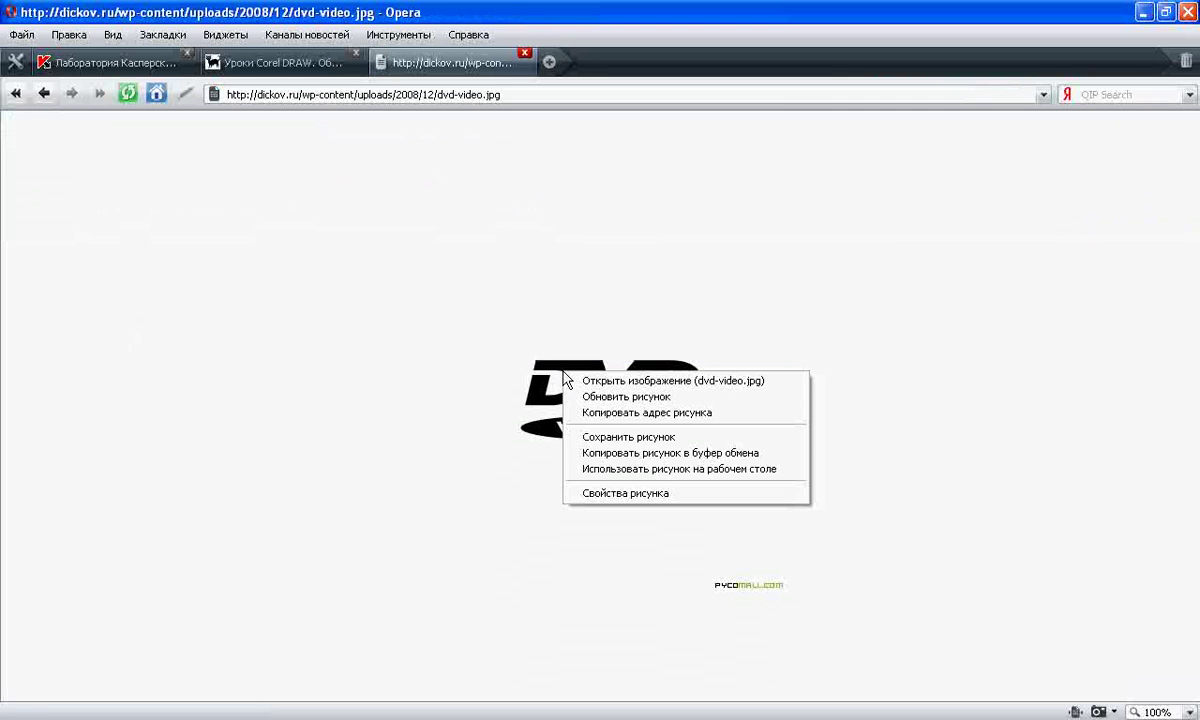
pyautogui.click(608, 455)
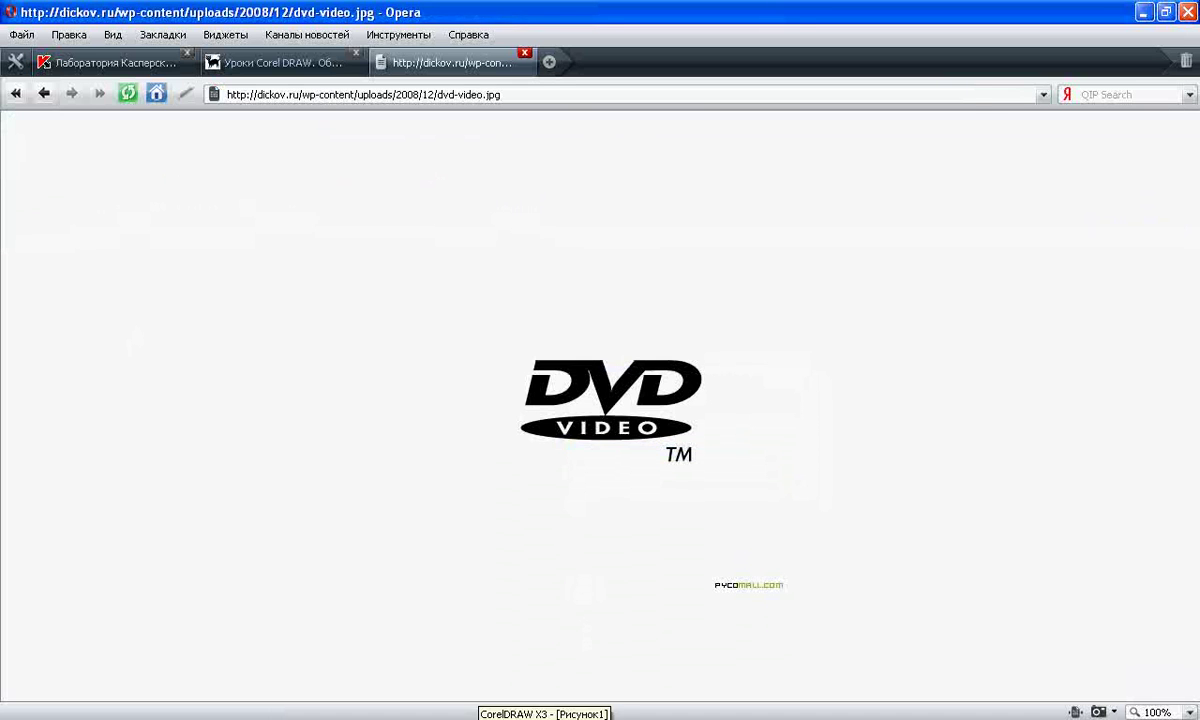
# Step: Switch to CorelDRAW X3 and paste the copied DVD logo with Paste Special as Bitmap
pyautogui.click(590, 712)
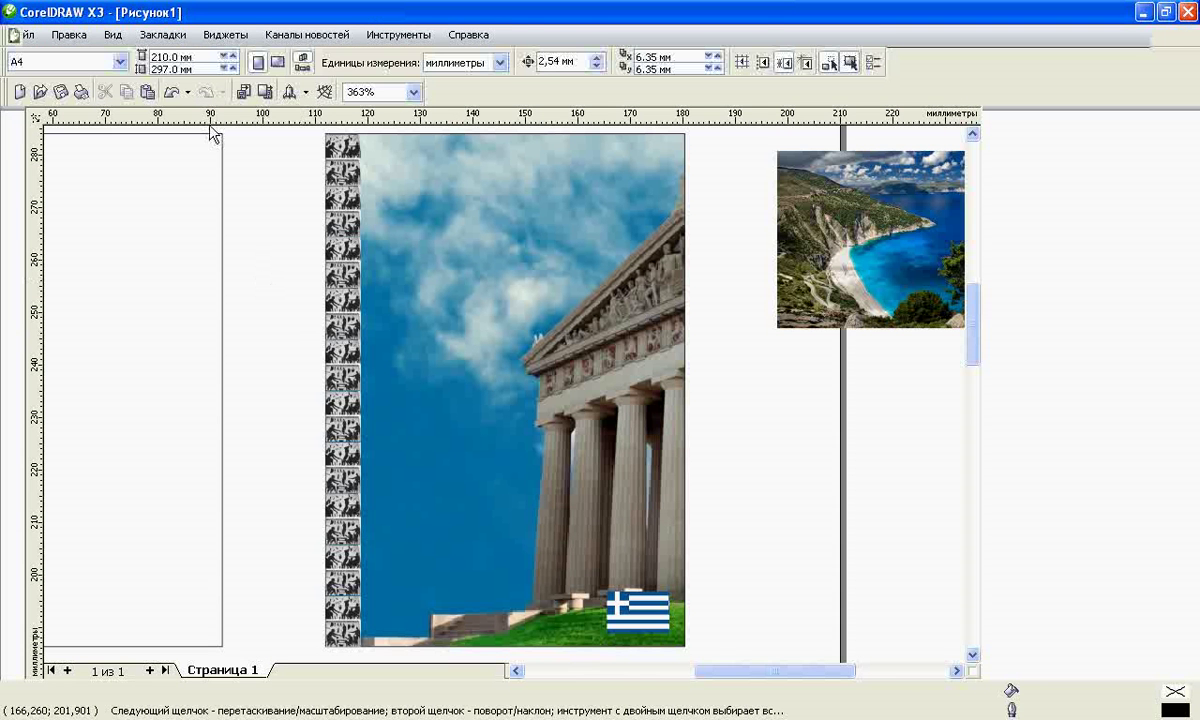
pyautogui.click(88, 37)
pyautogui.click(100, 169)
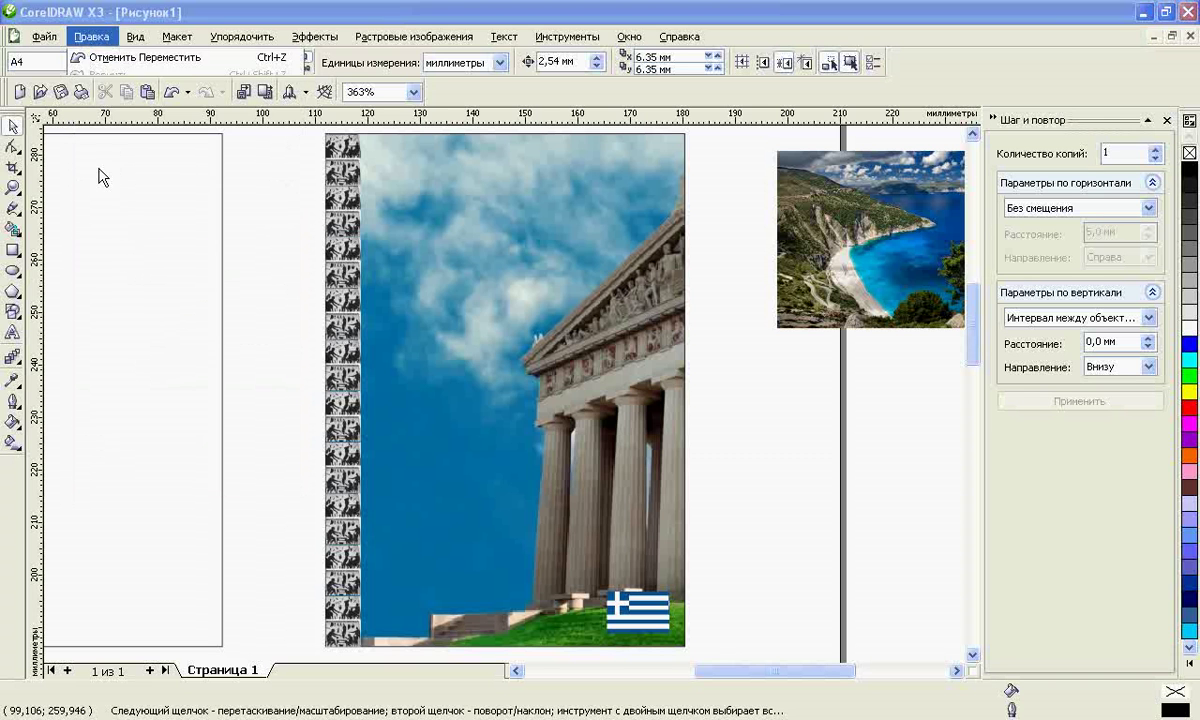
pyautogui.click(492, 342)
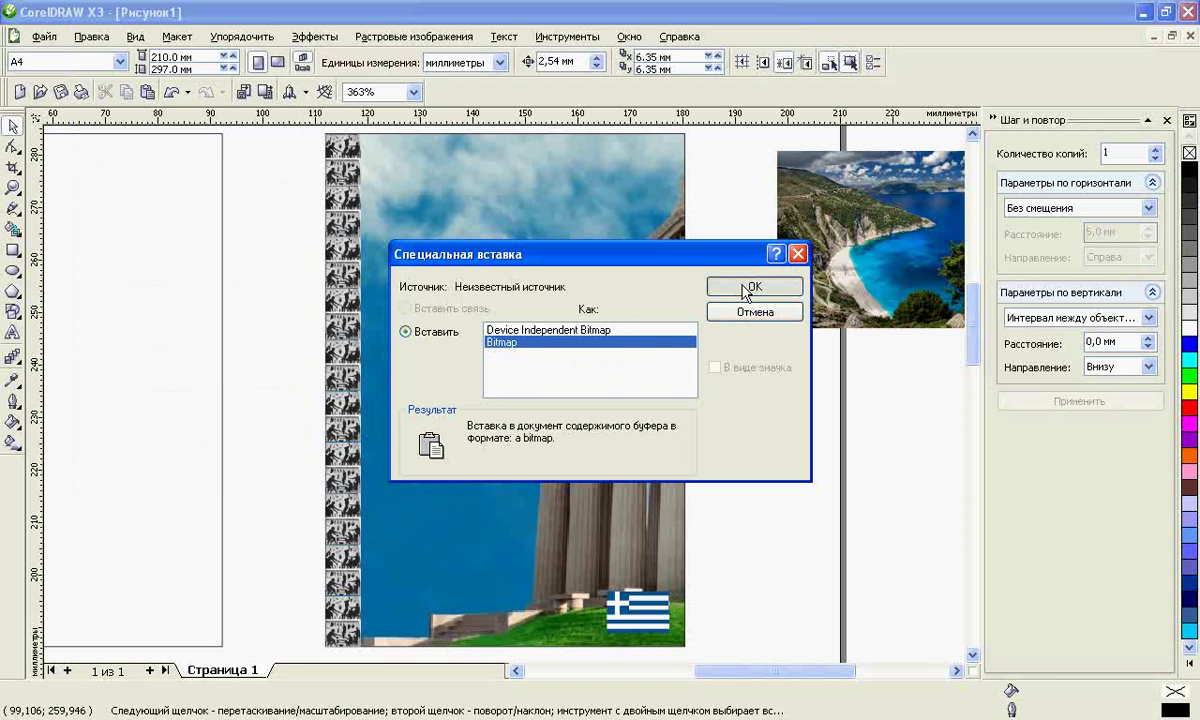
pyautogui.click(755, 286)
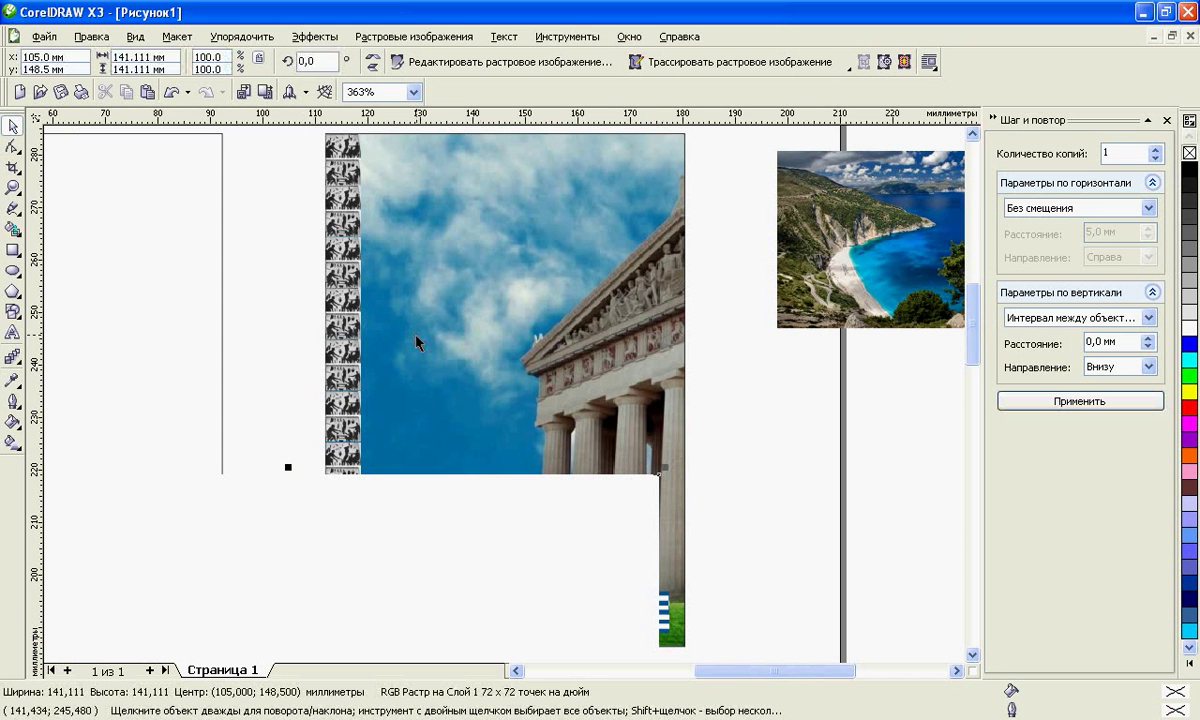
# Step: Crop the pasted bitmap around the DVD Video logo to about 80 x 52 mm, cutting off the blank margins and site watermark
pyautogui.scroll(-2, 544, 442)
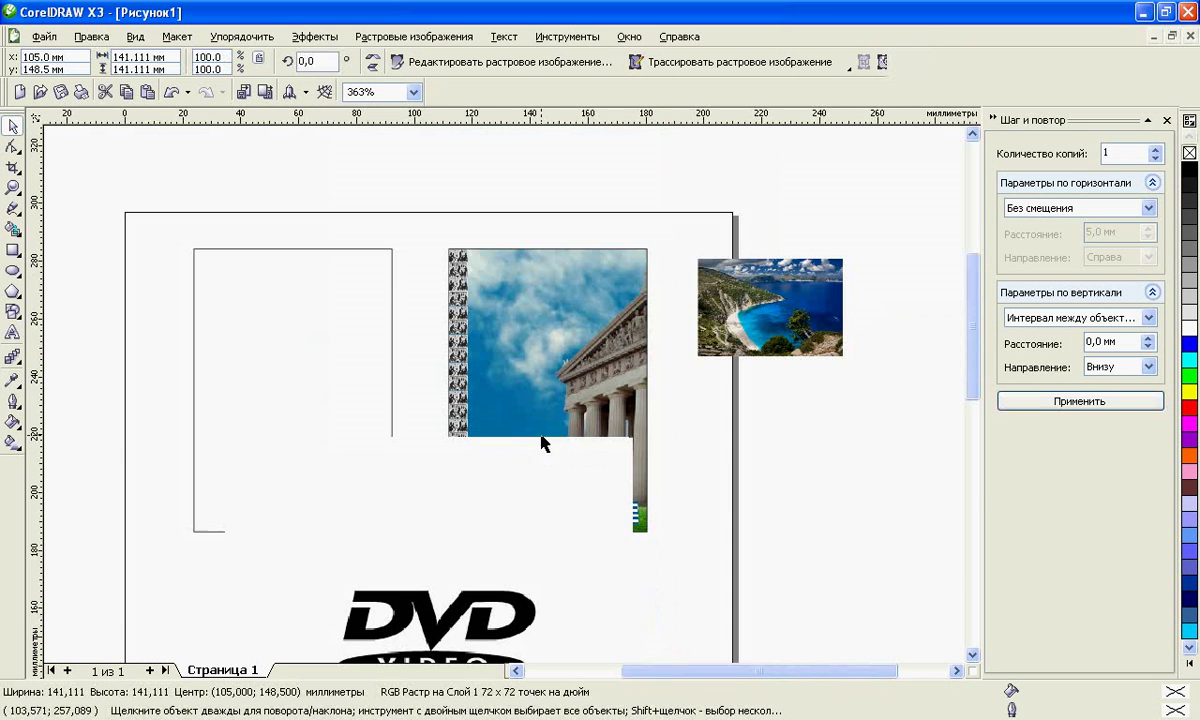
pyautogui.click(622, 516)
pyautogui.scroll(-2, 498, 402)
pyautogui.click(485, 471)
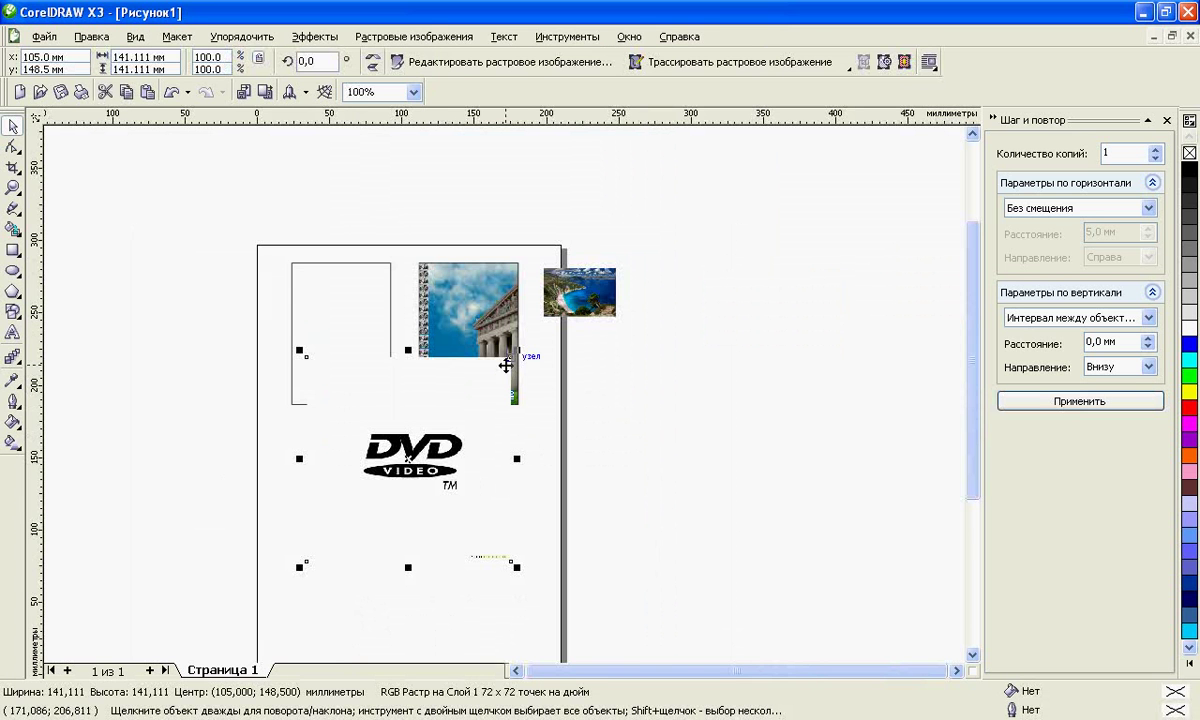
pyautogui.click(12, 168)
pyautogui.moveTo(356, 423); pyautogui.dragTo(473, 500)
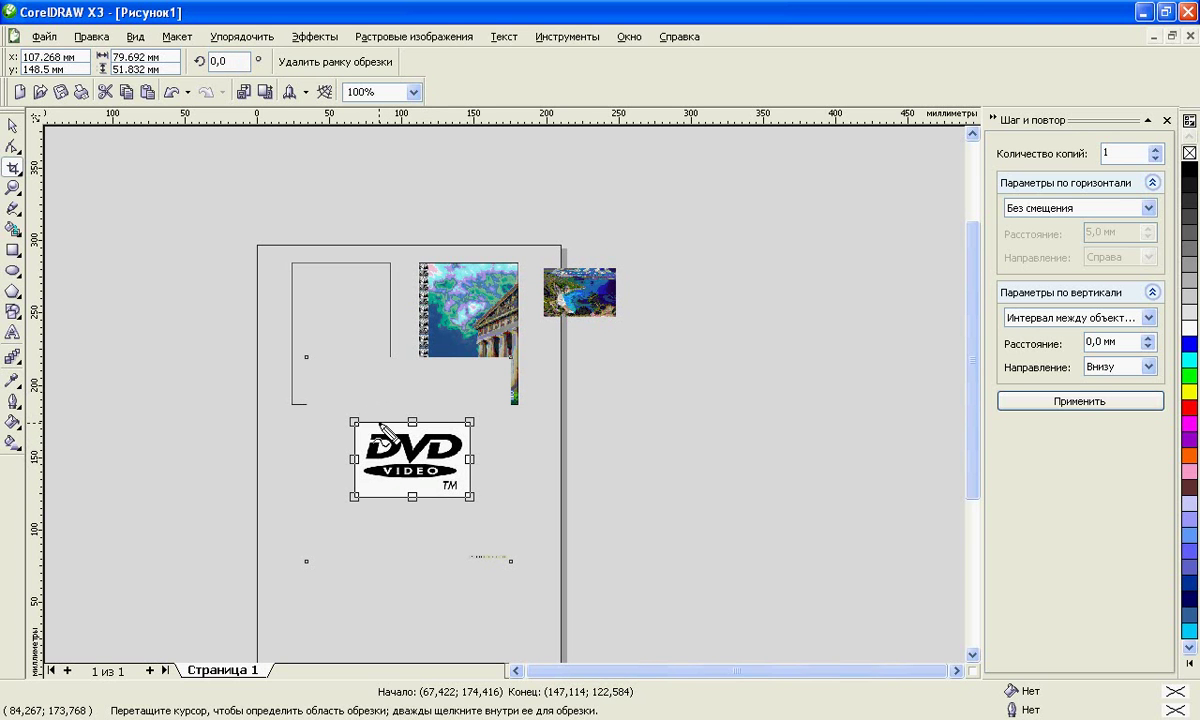
pyautogui.moveTo(340, 380)
pyautogui.mouseDown()
pyautogui.moveTo(409, 380)
pyautogui.moveTo(345, 435)
pyautogui.mouseUp()
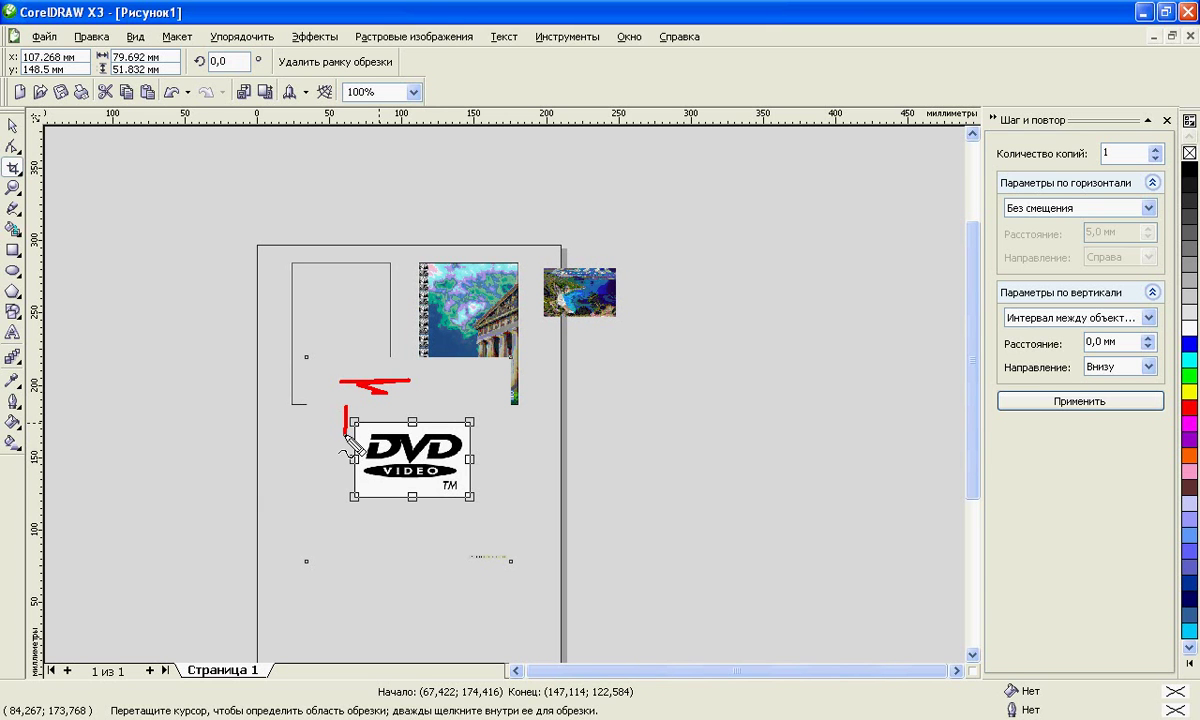
pyautogui.press('Escape')
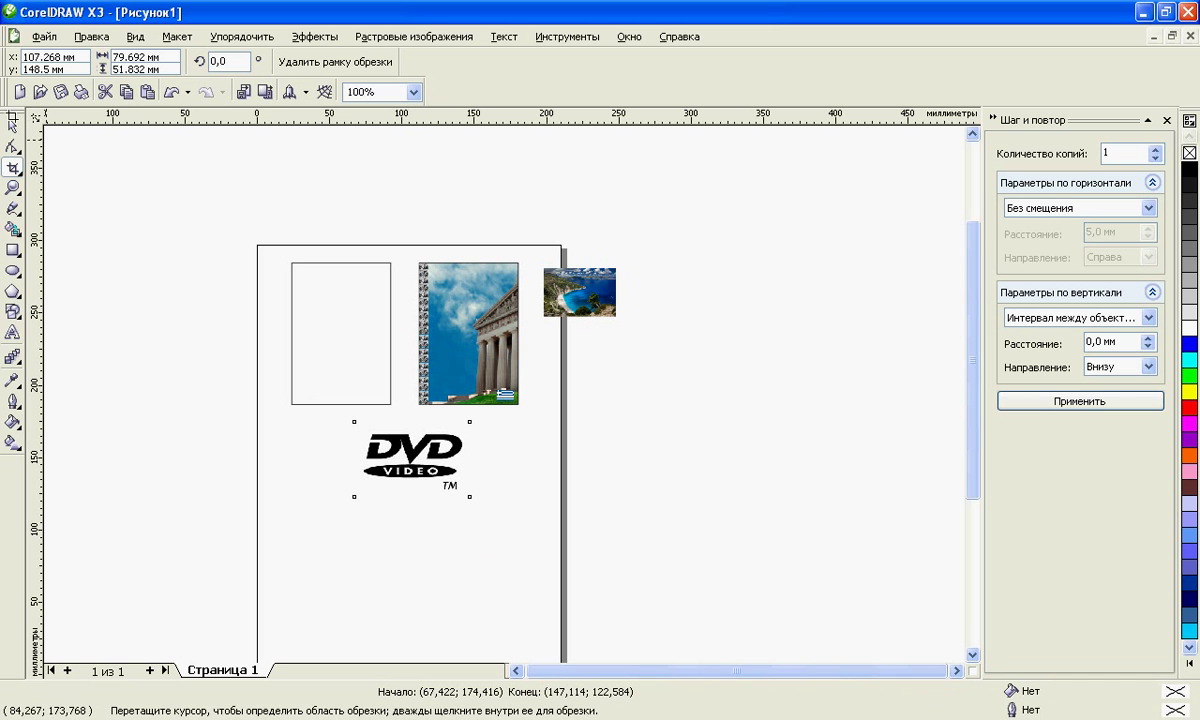
pyautogui.press('space')
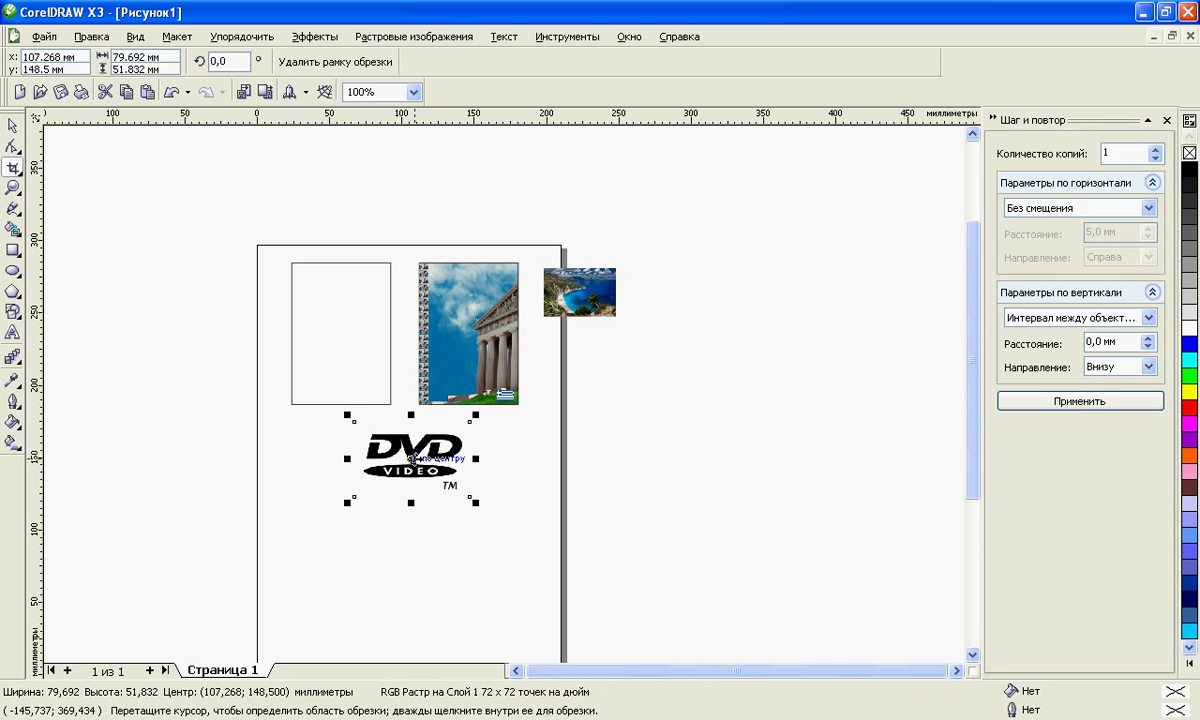
# Step: Scale the DVD logo down to about 21 x 14 mm and place it in the front cover's lower-left area beside the figure strip
pyautogui.moveTo(419, 459); pyautogui.dragTo(463, 388)
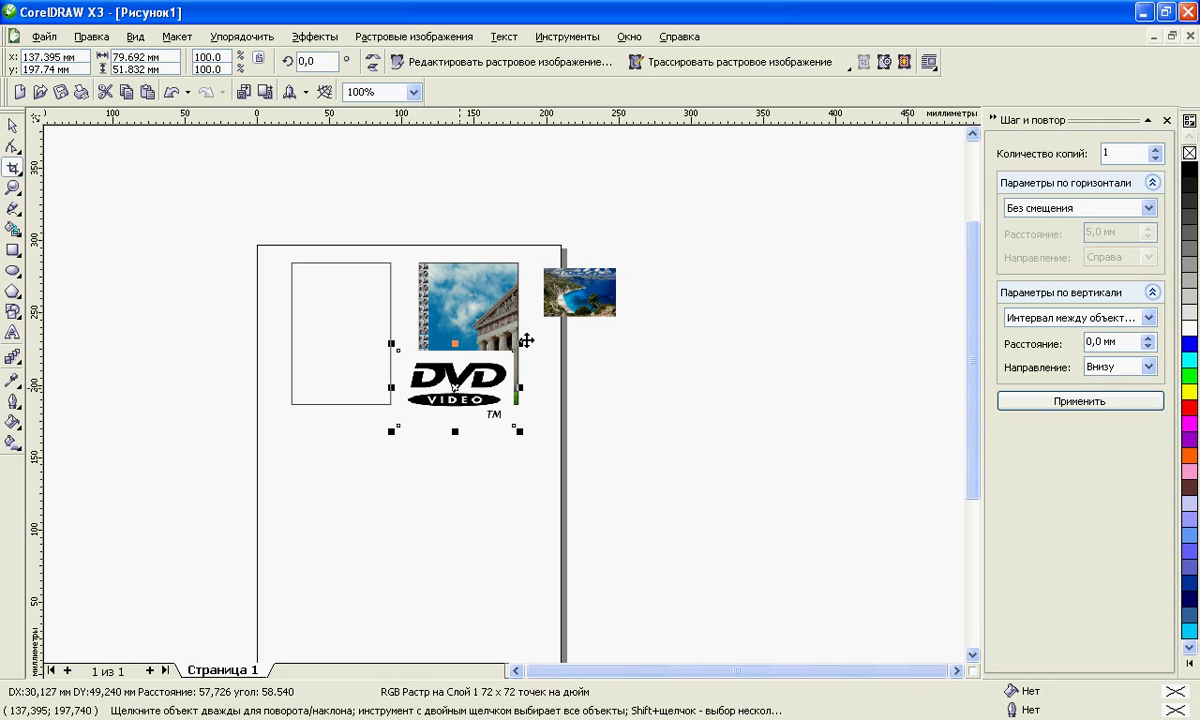
pyautogui.moveTo(520, 343); pyautogui.dragTo(450, 391)
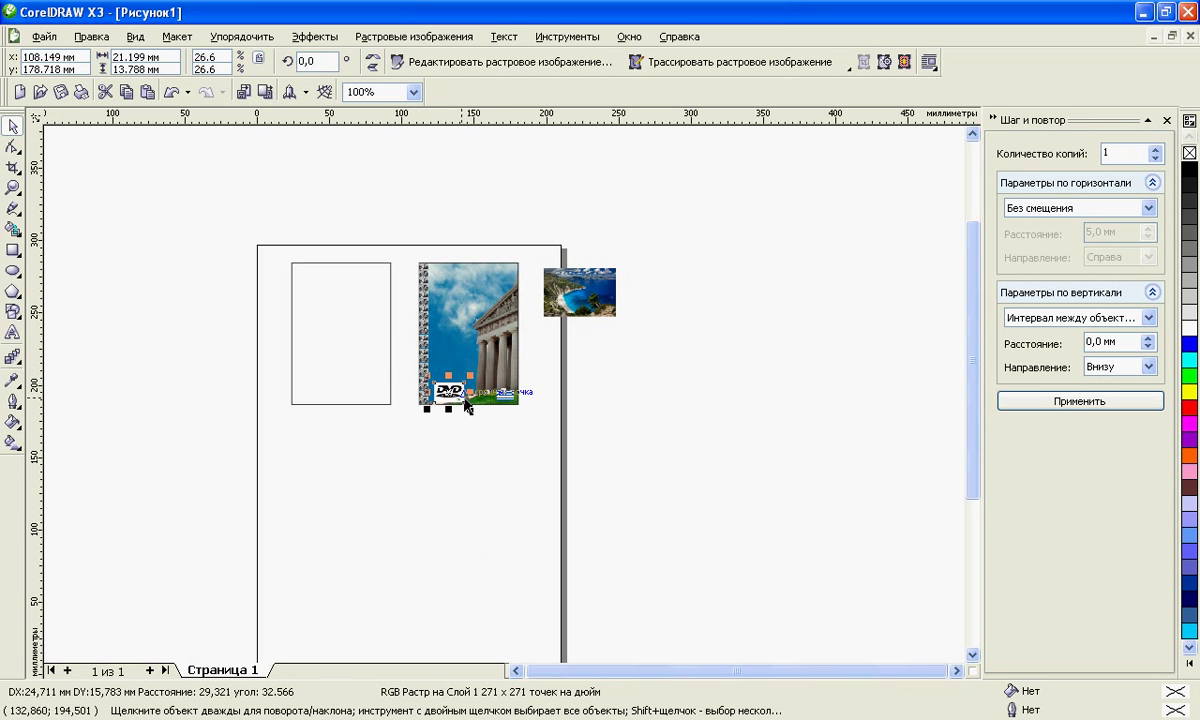
pyautogui.click(13, 187)
pyautogui.moveTo(399, 260); pyautogui.dragTo(546, 423)
pyautogui.click(13, 126)
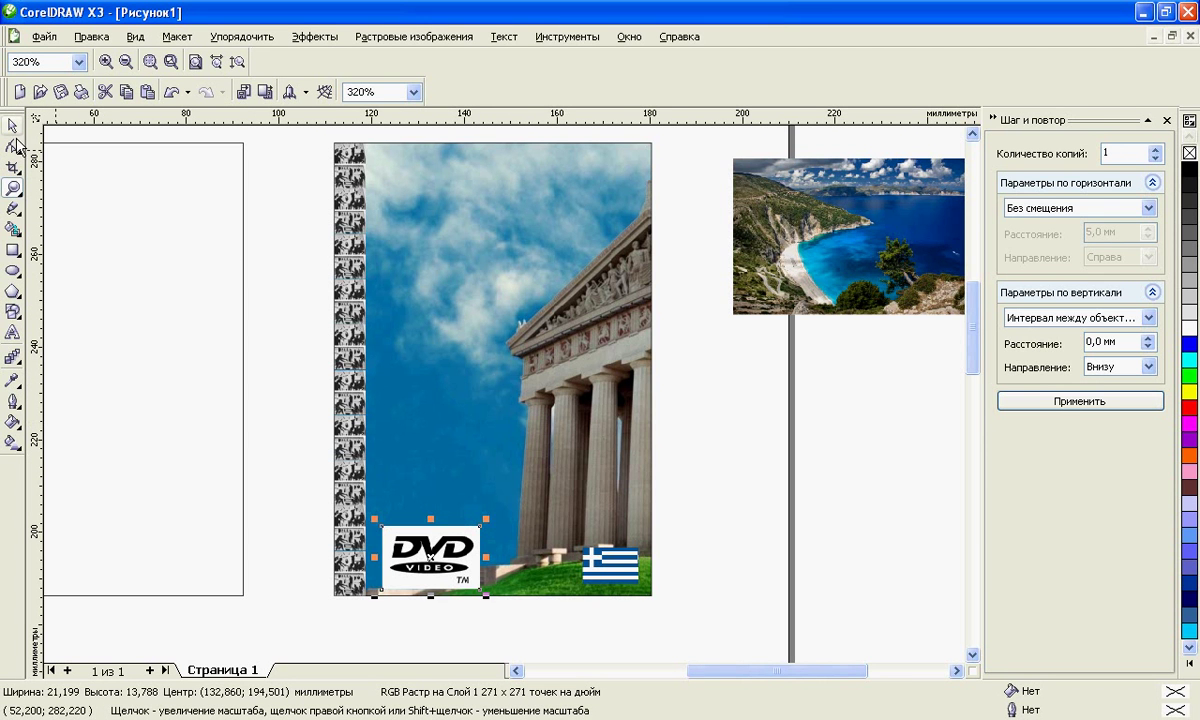
# Step: Open the DVD logo bitmap on the front cover for editing in a maximized Corel PHOTO-PAINT X3 window
pyautogui.press('Escape')
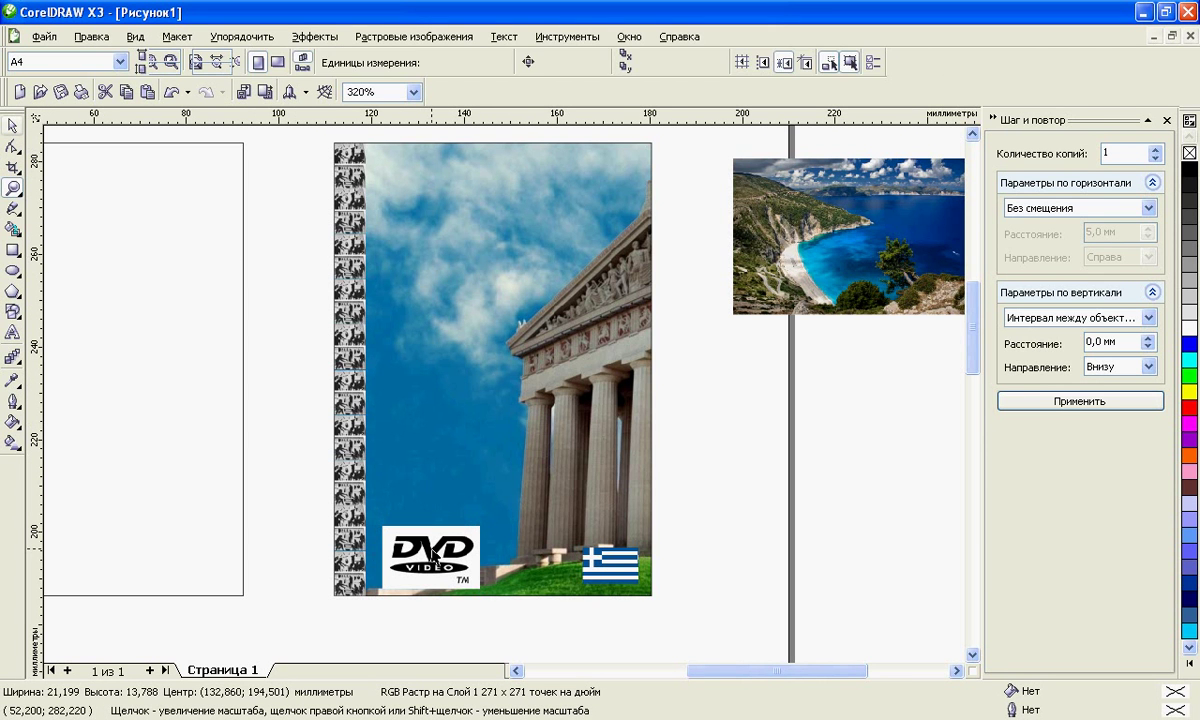
pyautogui.press('space')
pyautogui.click(432, 556)
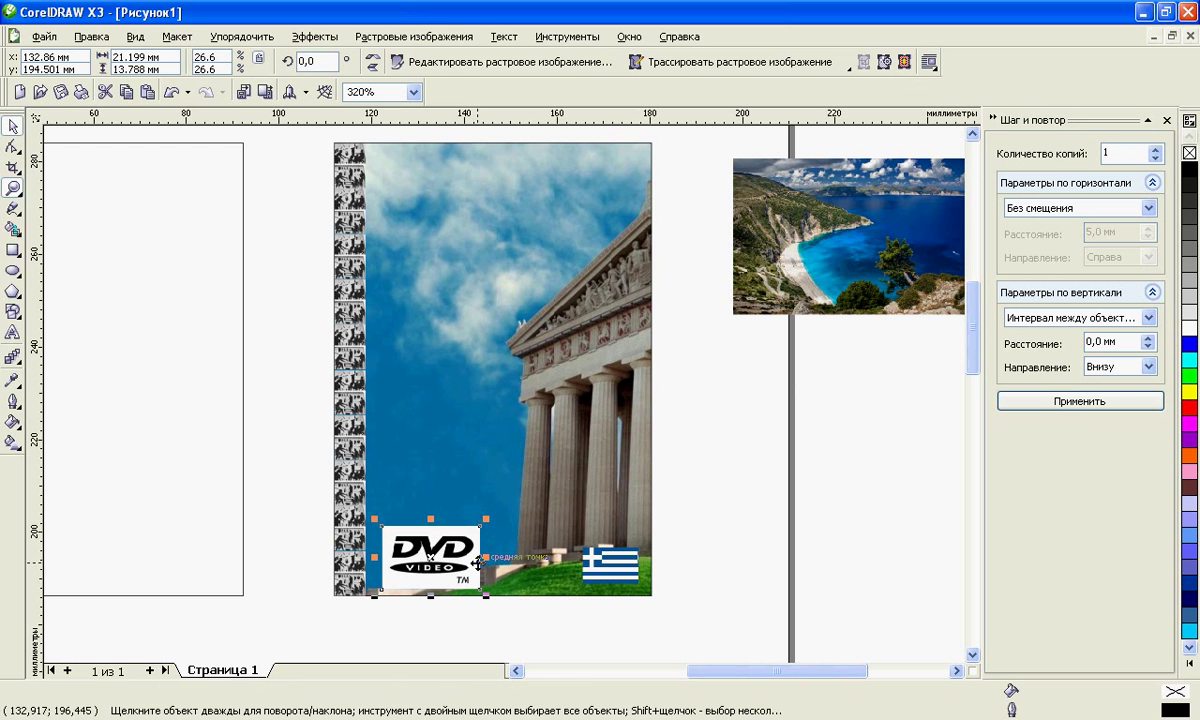
pyautogui.click(386, 40)
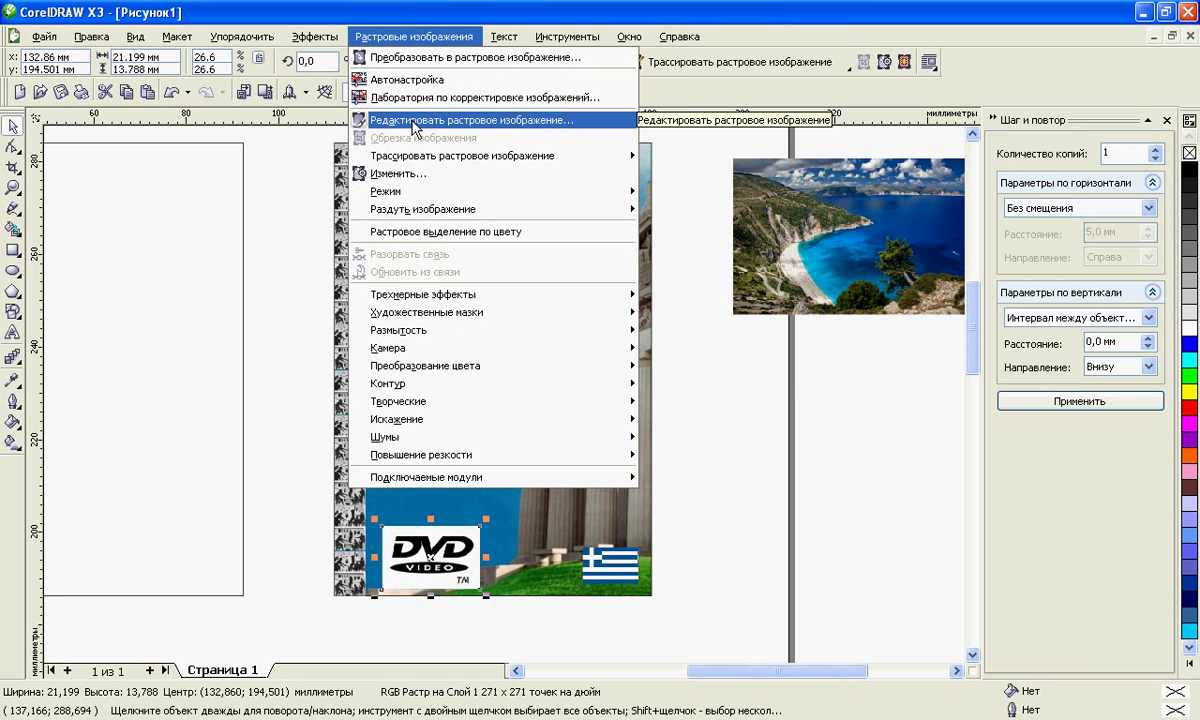
pyautogui.click(412, 121)
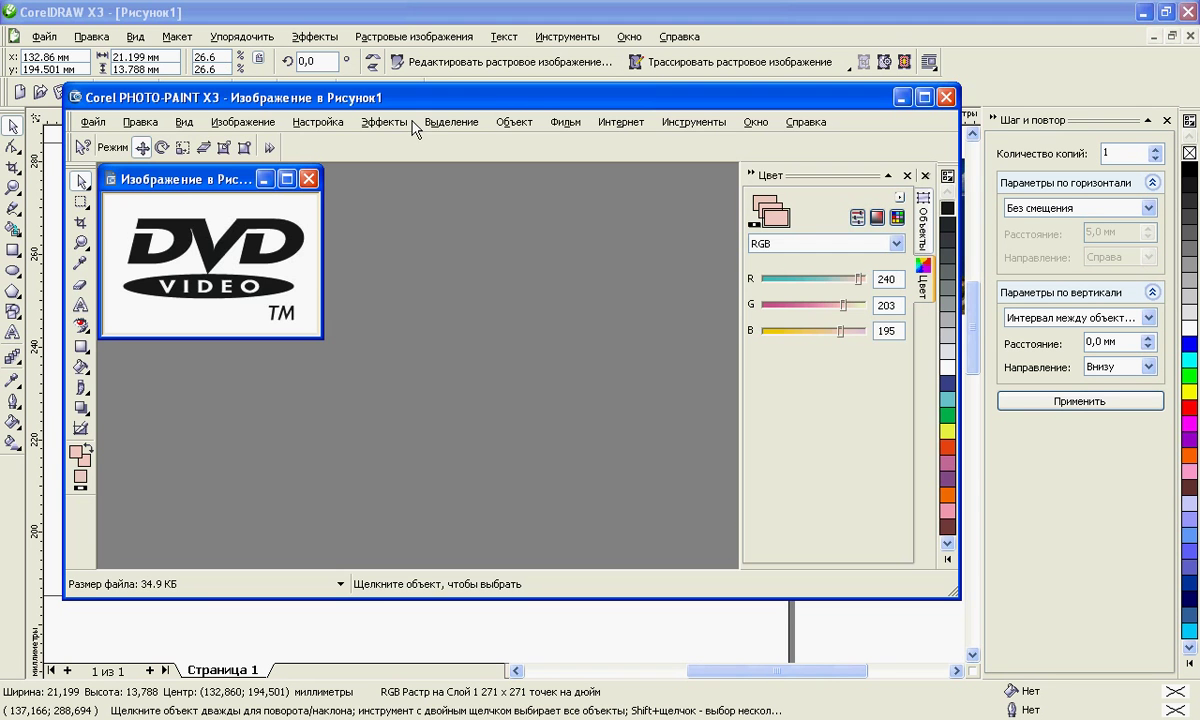
pyautogui.click(287, 180)
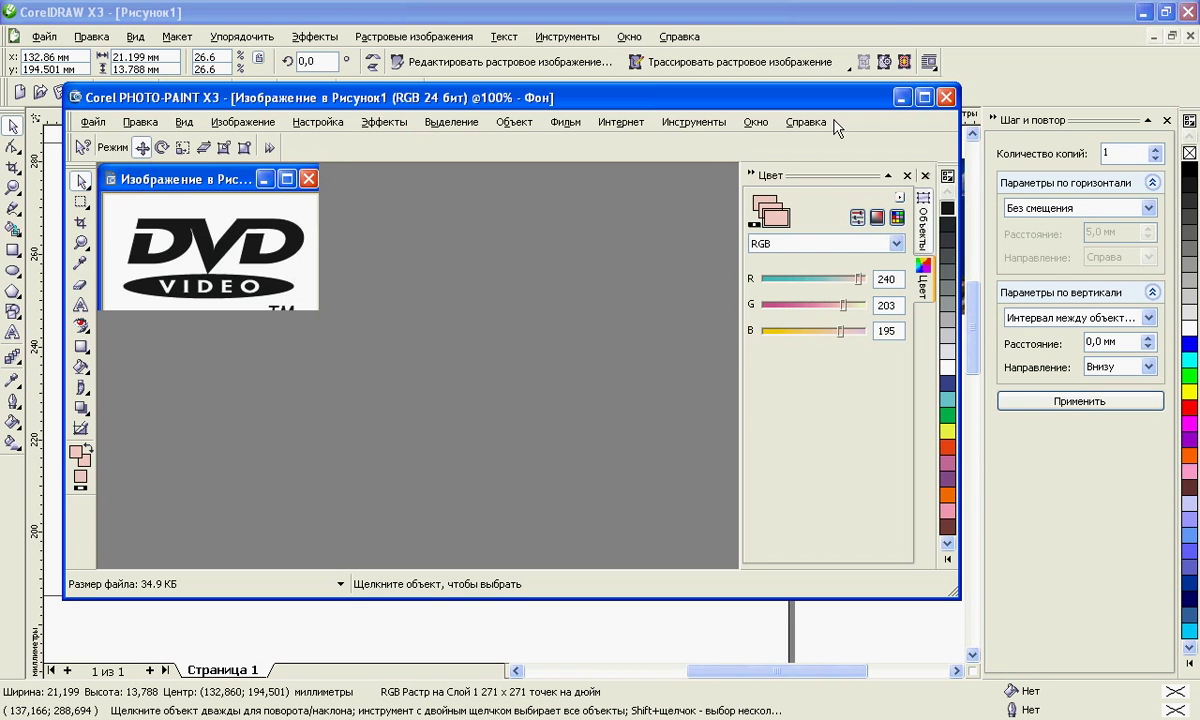
pyautogui.click(923, 97)
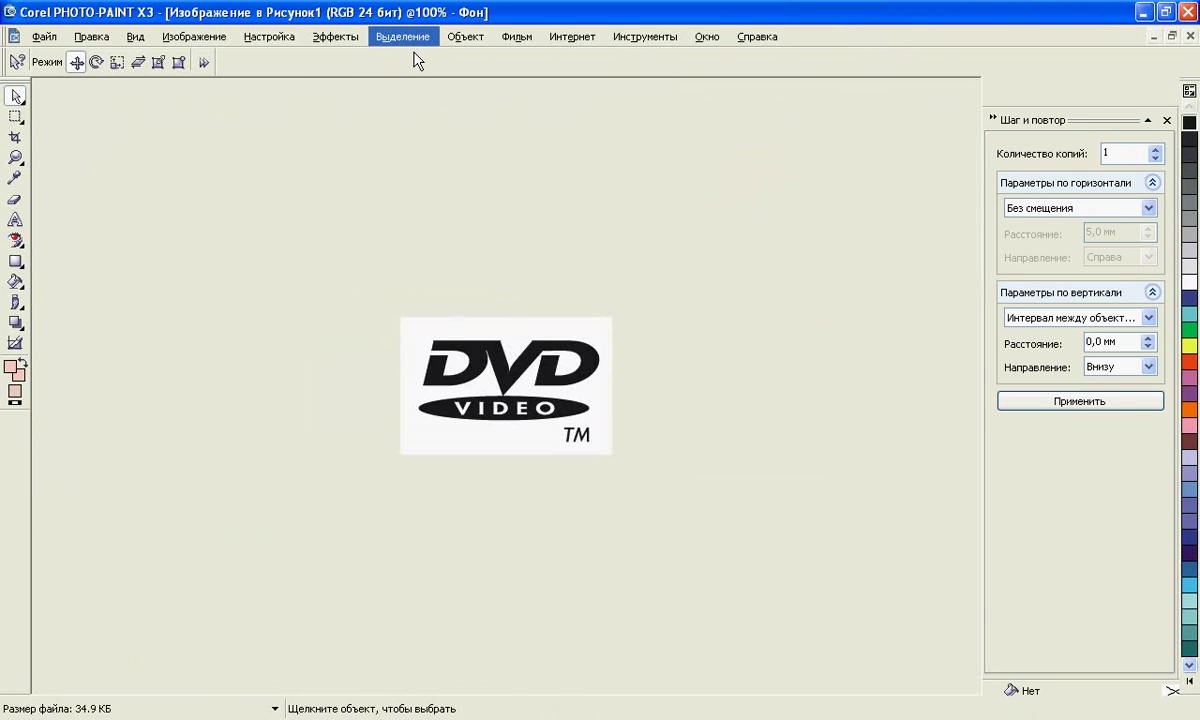
# Step: Select the white background around the DVD Video logo with the Magic Wand mask at tolerance 10
pyautogui.click(392, 34)
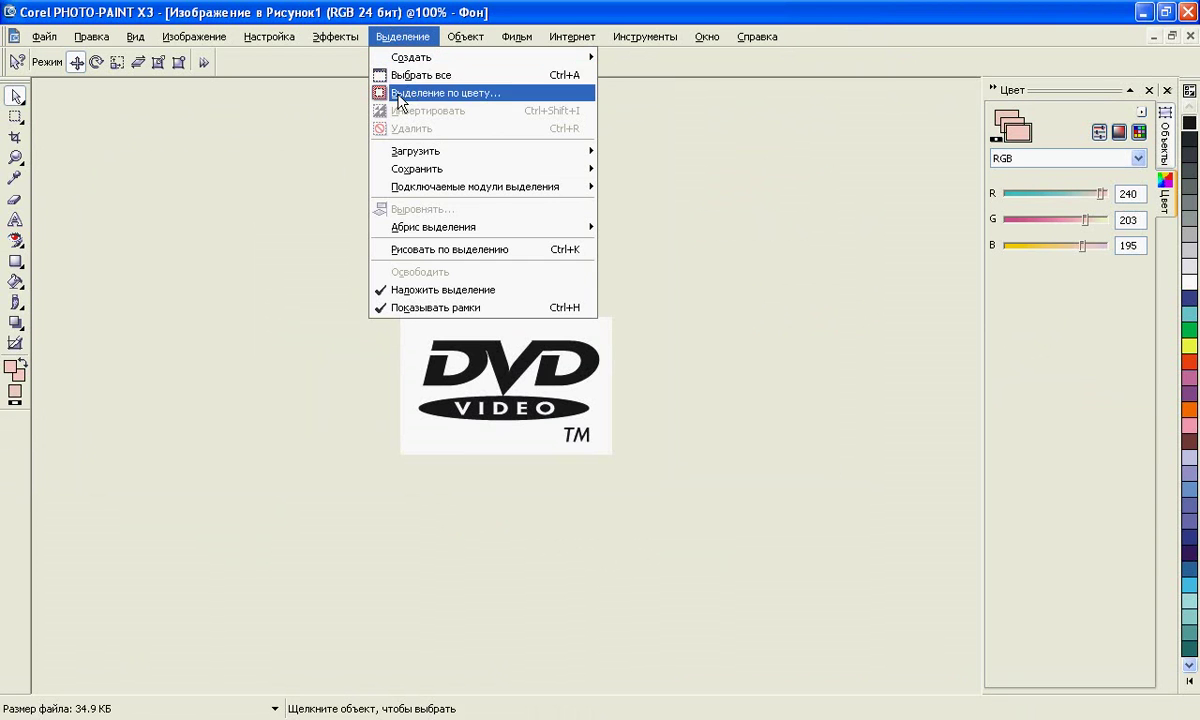
pyautogui.click(405, 36)
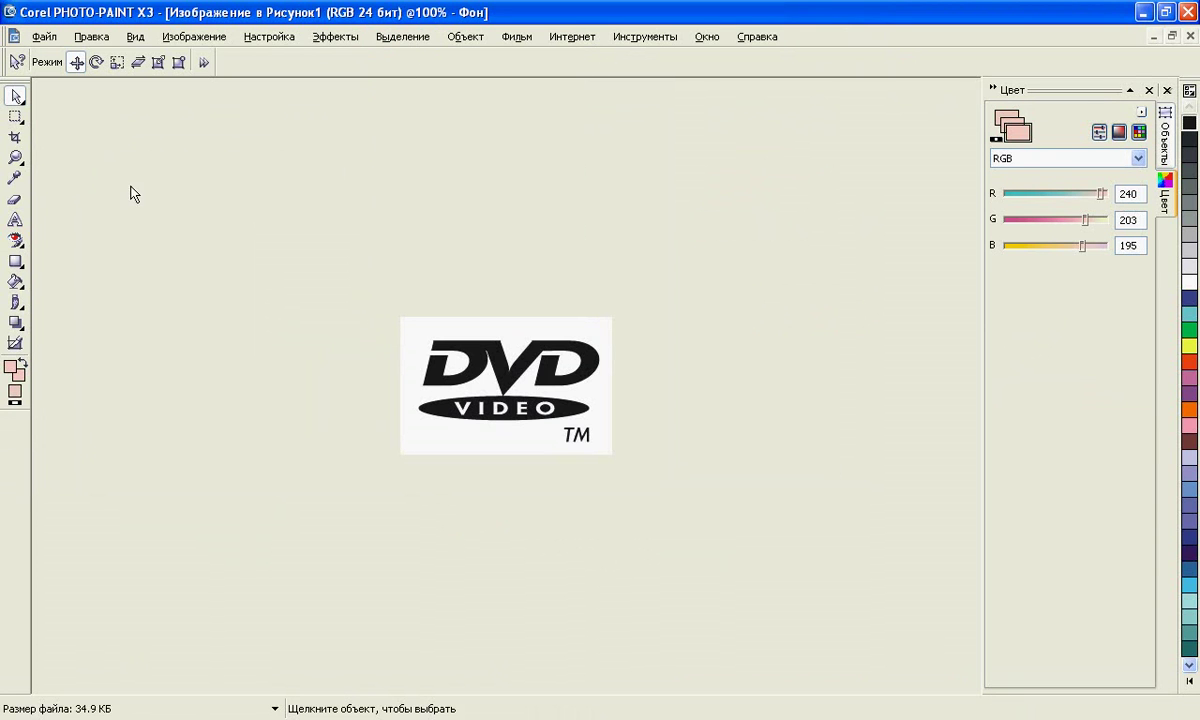
pyautogui.click(22, 125)
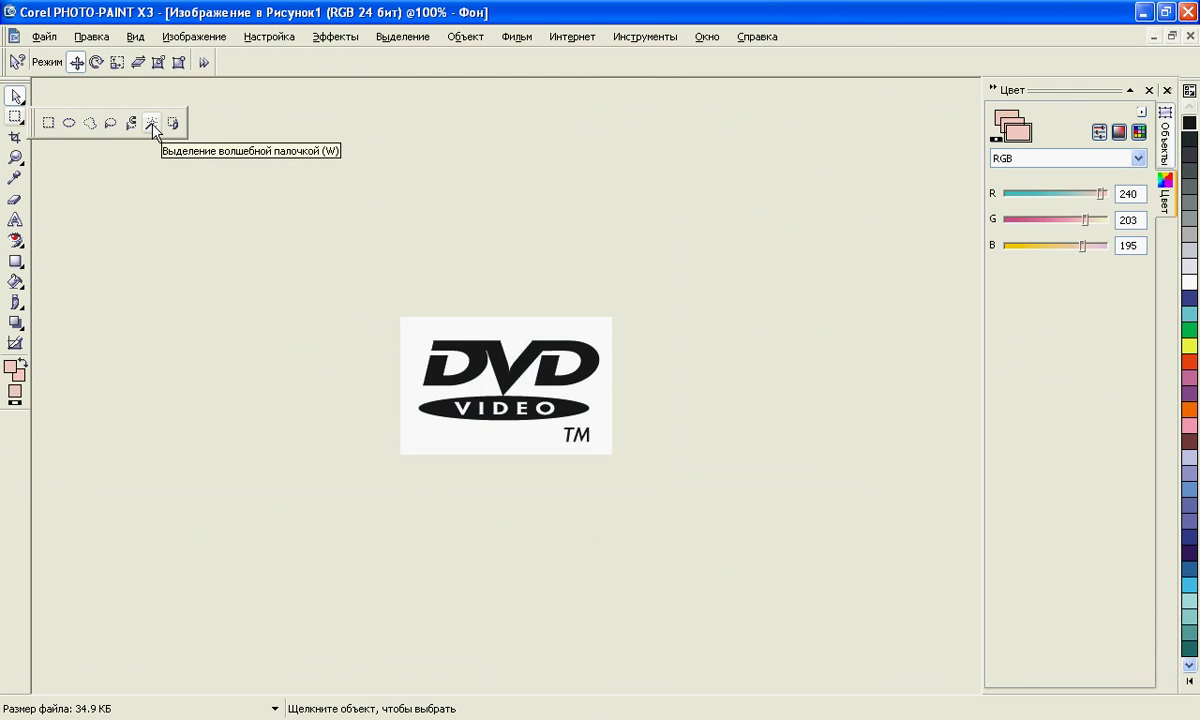
pyautogui.click(152, 124)
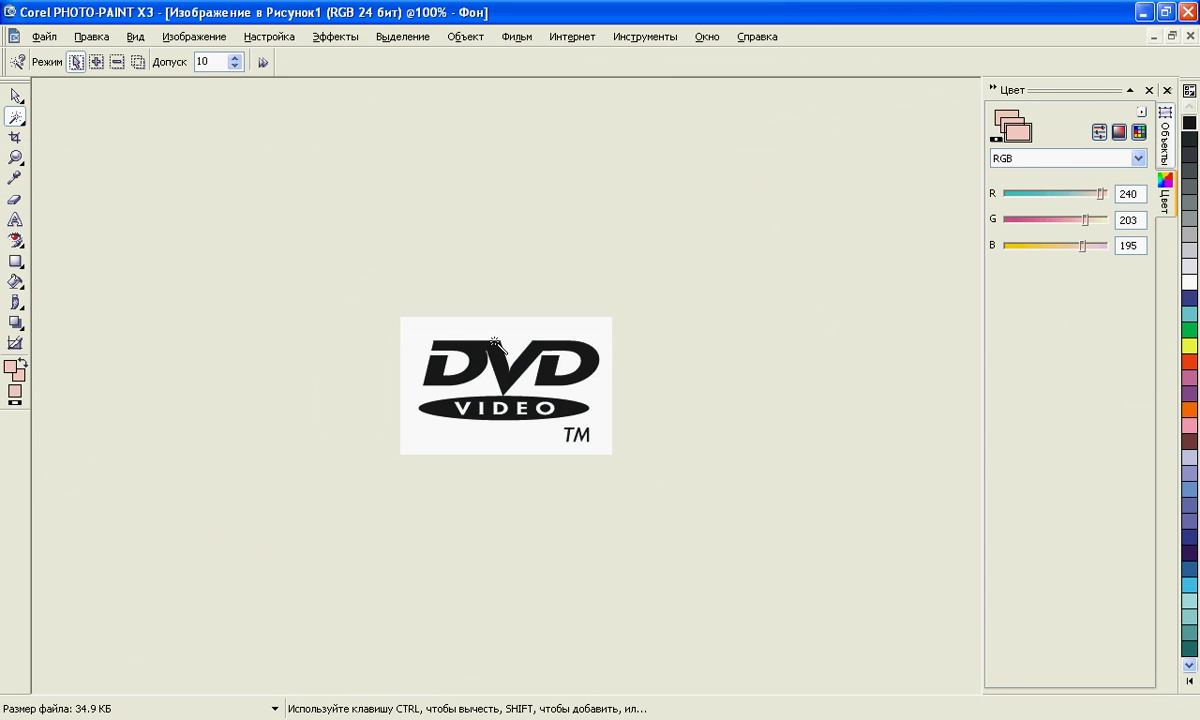
pyautogui.click(423, 328)
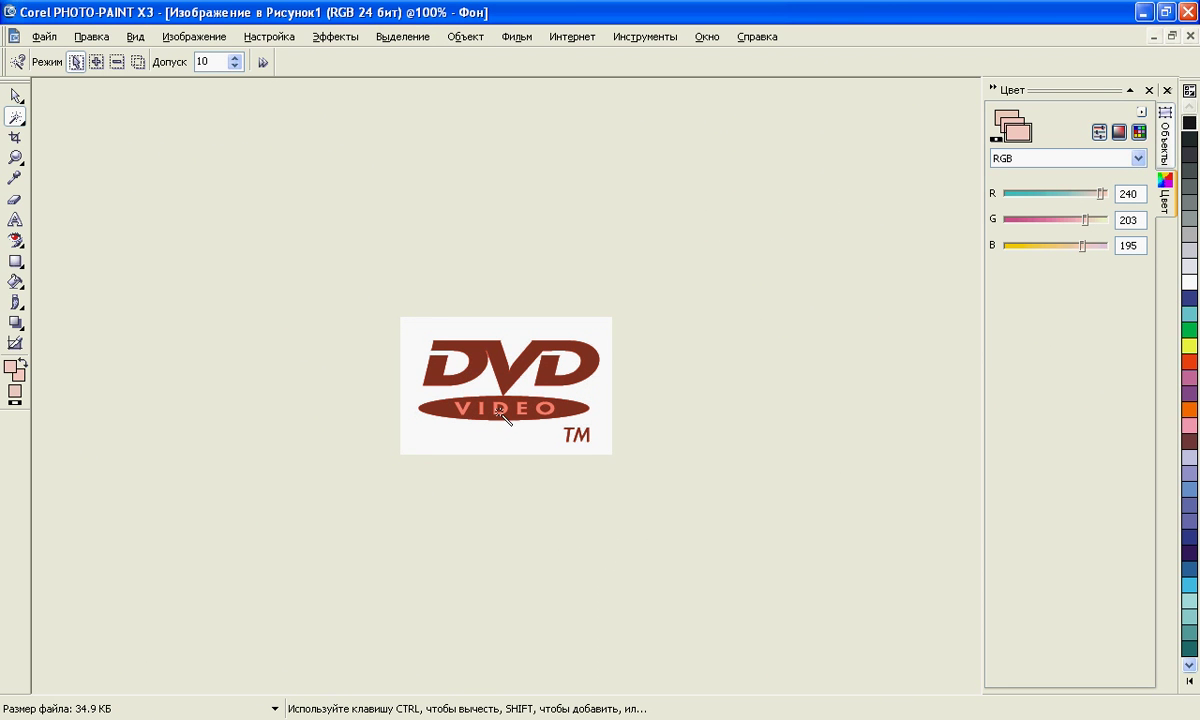
pyautogui.scroll(2, 540, 412)
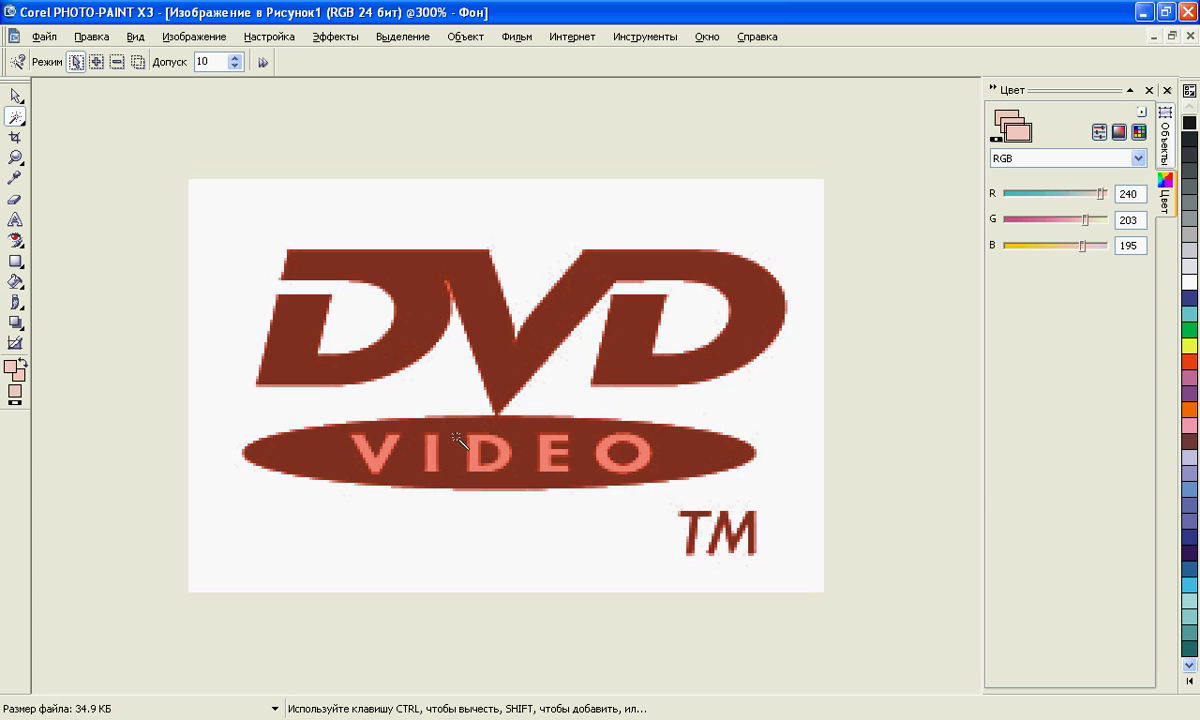
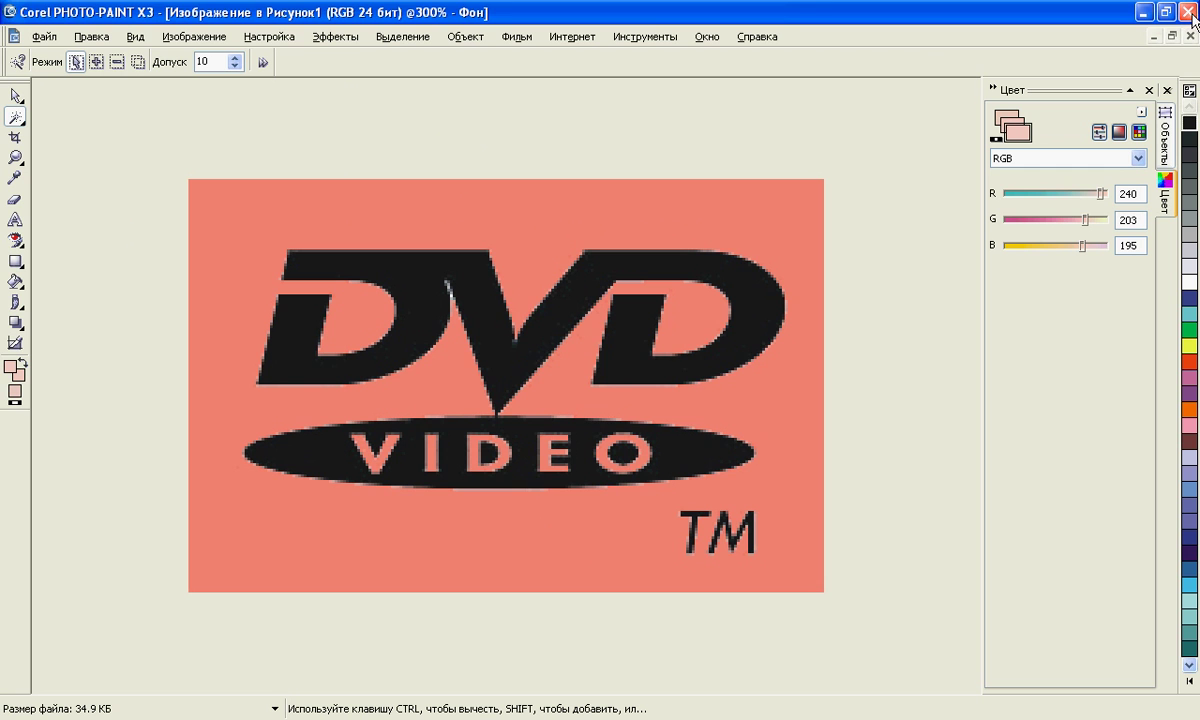
# Step: Exit PHOTO-PAINT keeping the clipboard available and discarding the file changes, and paste the logo cutout into the CorelDRAW drawing
pyautogui.click(1189, 12)
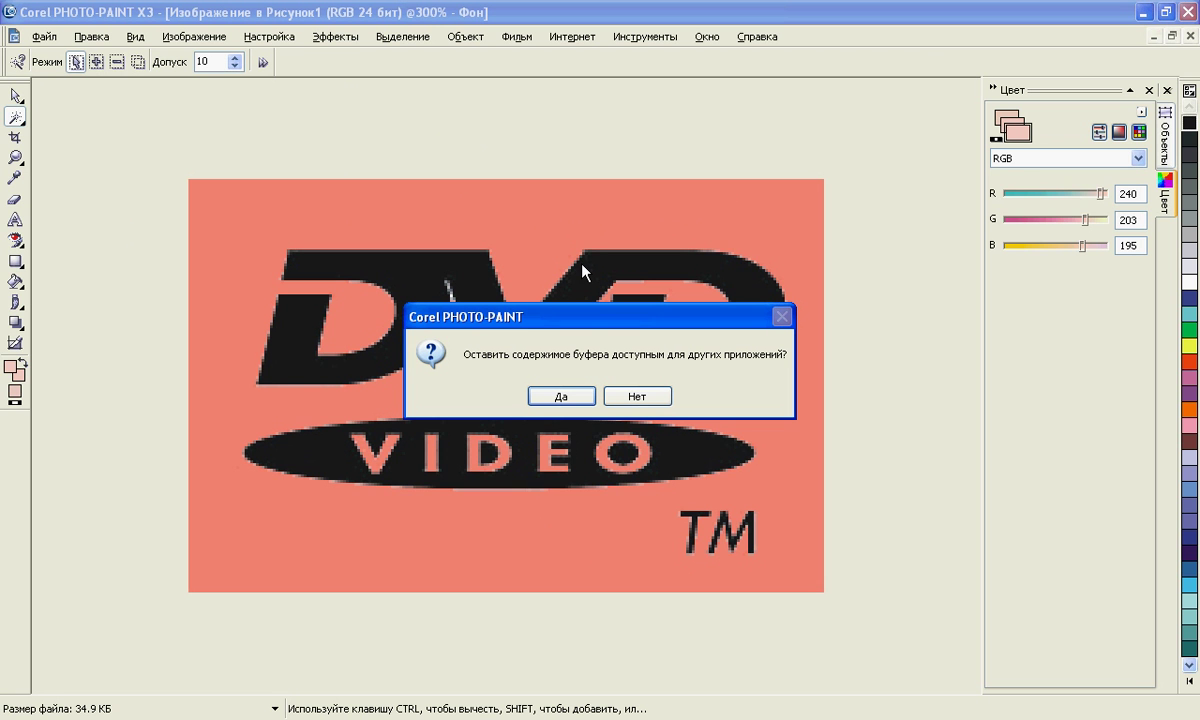
pyautogui.click(585, 398)
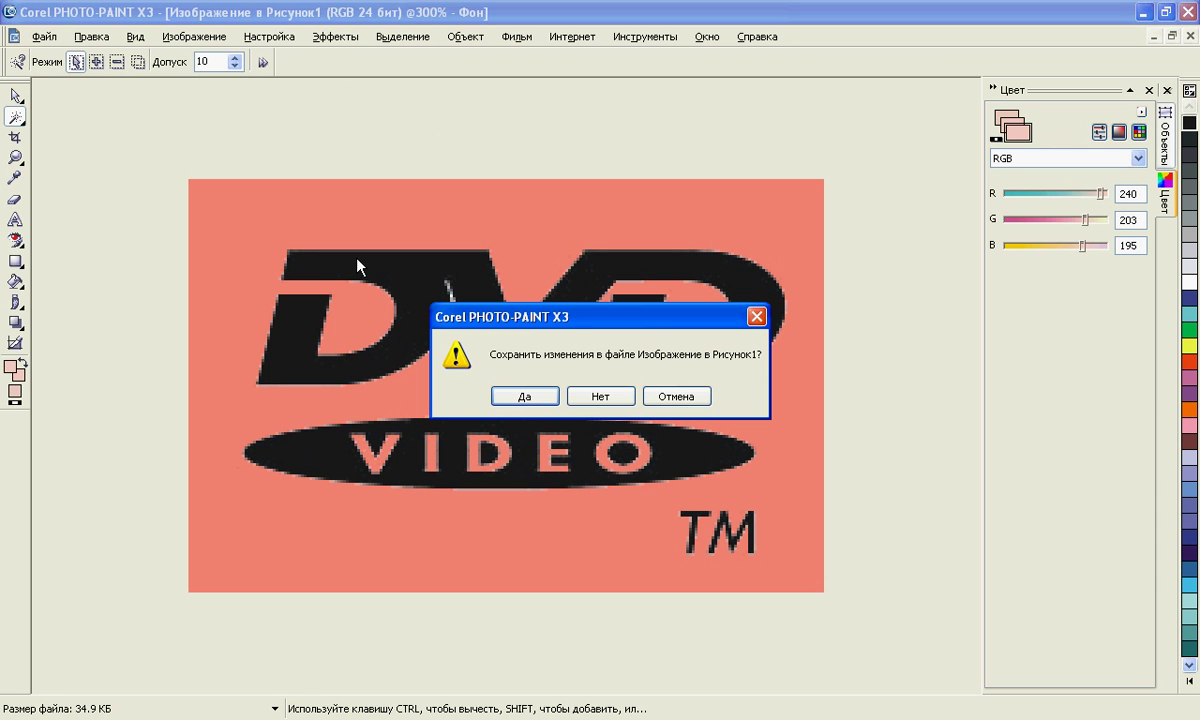
pyautogui.click(606, 398)
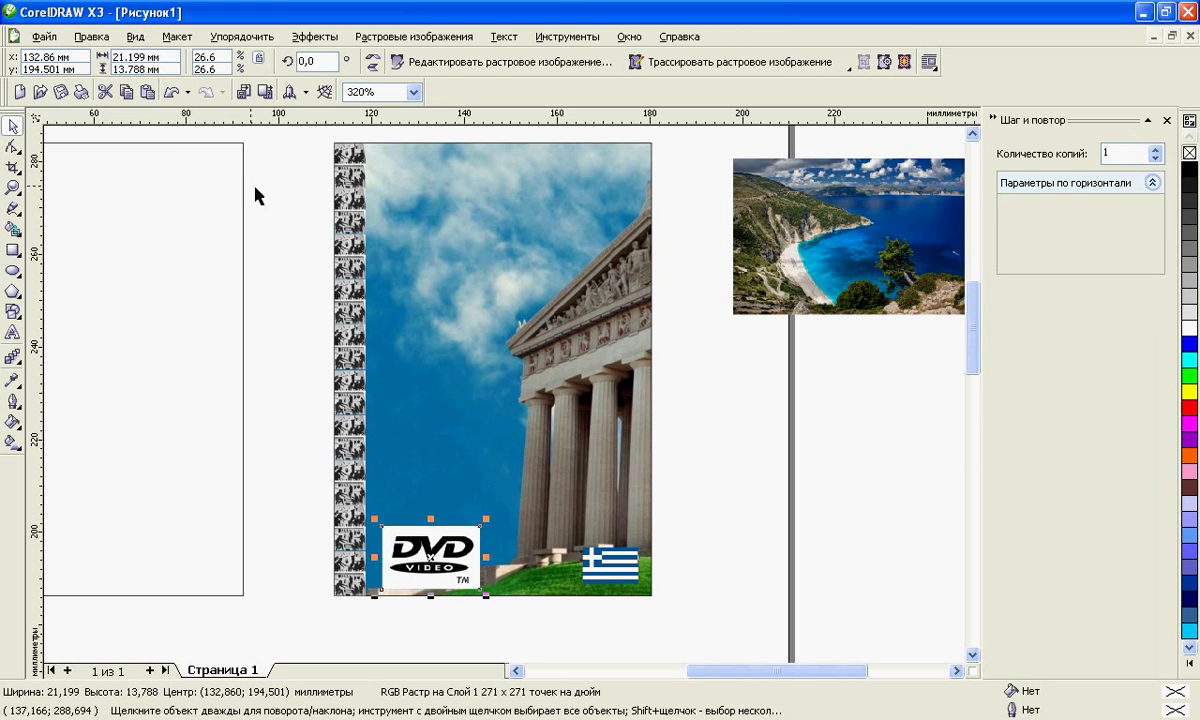
pyautogui.click(147, 98)
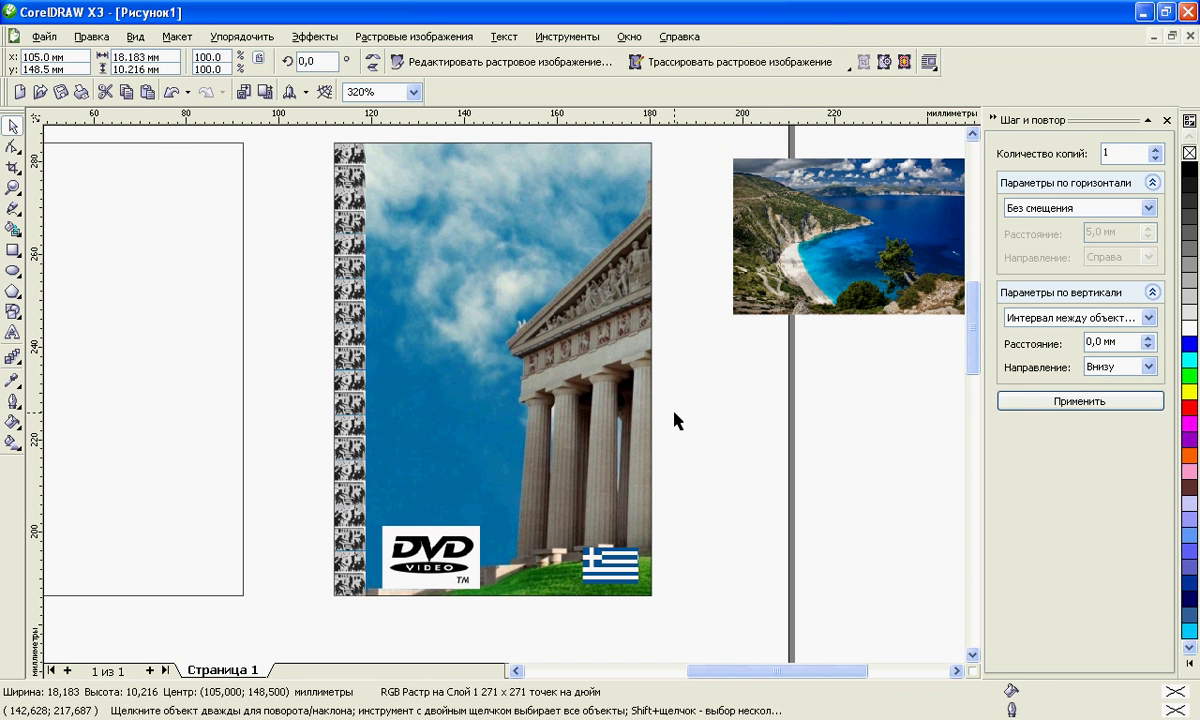
# Step: Move the pasted background-free DVD logo onto the front cover and delete the old logo with the white background
pyautogui.scroll(-2, 674, 420)
pyautogui.click(509, 409)
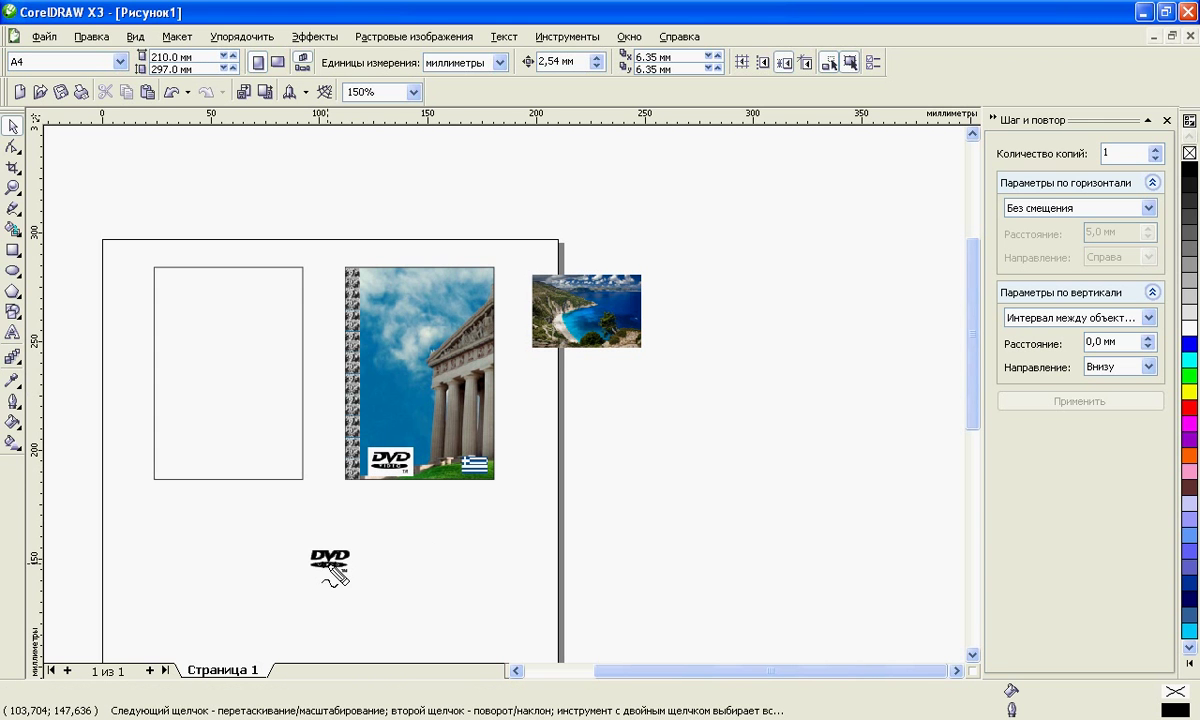
pyautogui.moveTo(301, 561); pyautogui.dragTo(372, 573)
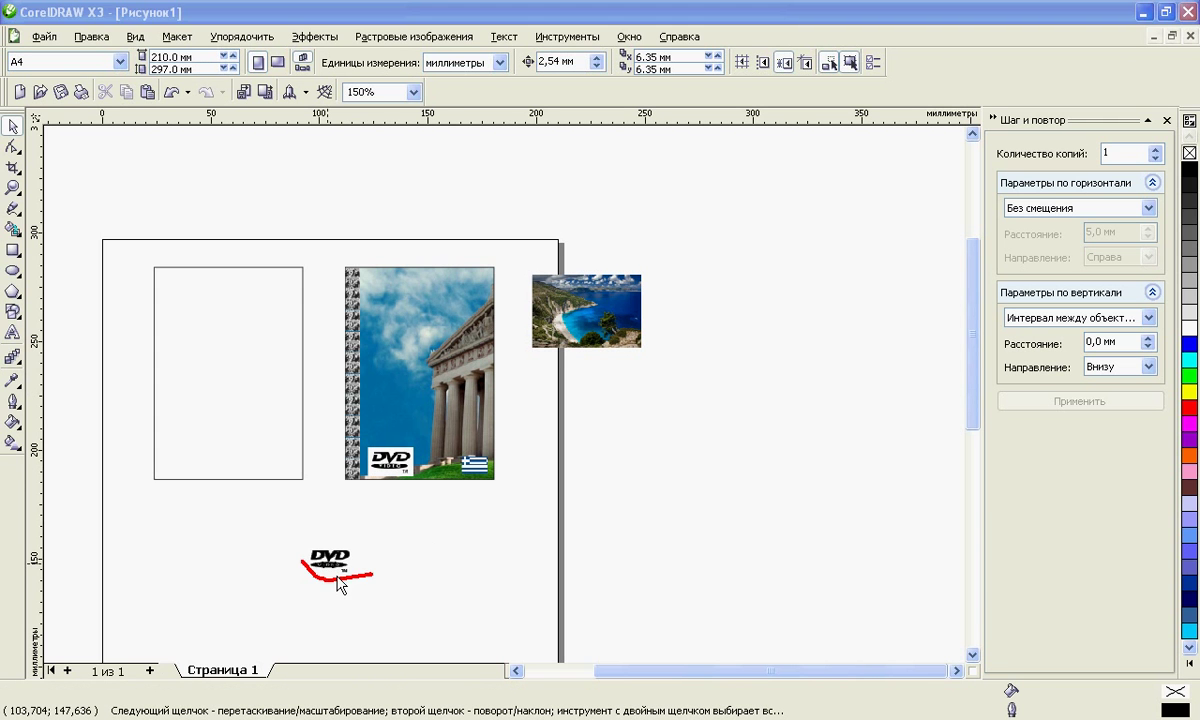
pyautogui.press('Escape')
pyautogui.click(330, 560)
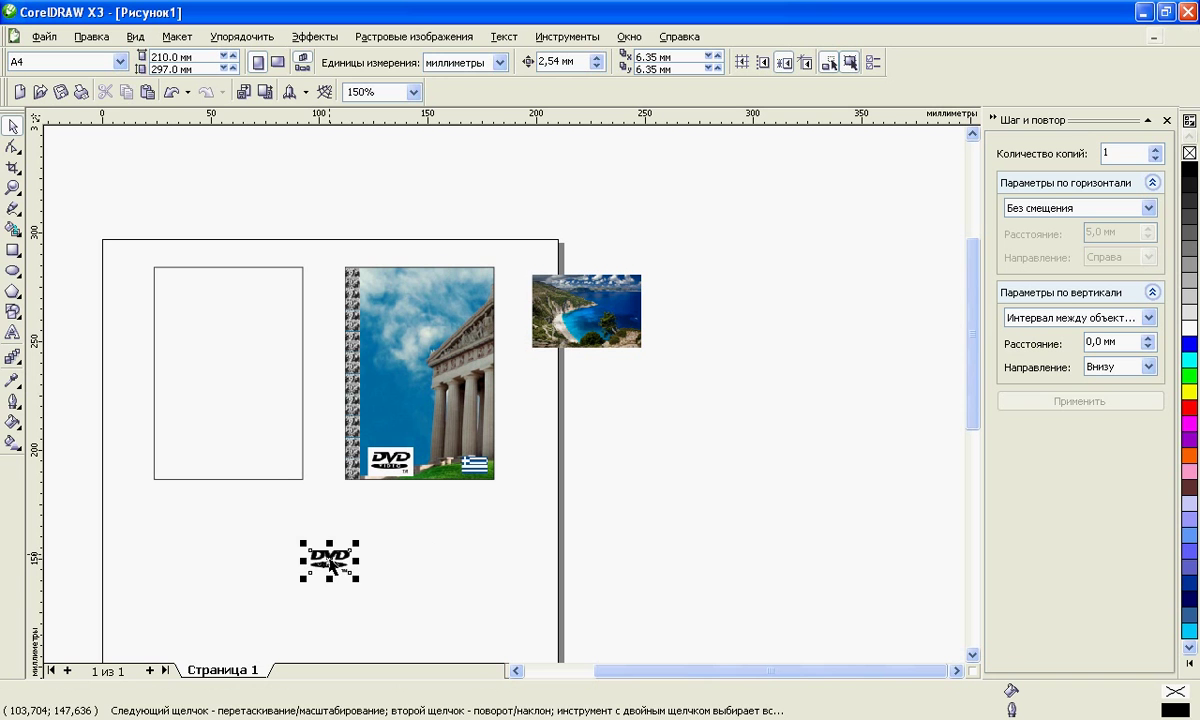
pyautogui.moveTo(330, 560); pyautogui.dragTo(395, 428)
pyautogui.scroll(2, 347, 428)
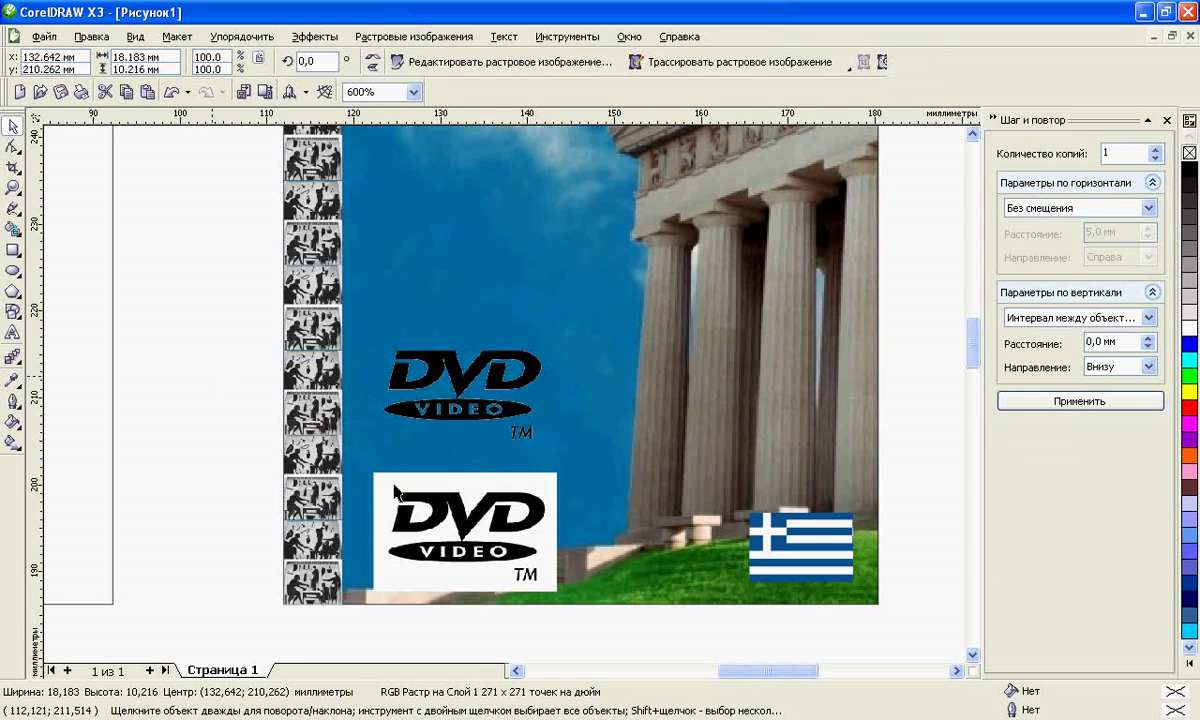
pyautogui.click(390, 486)
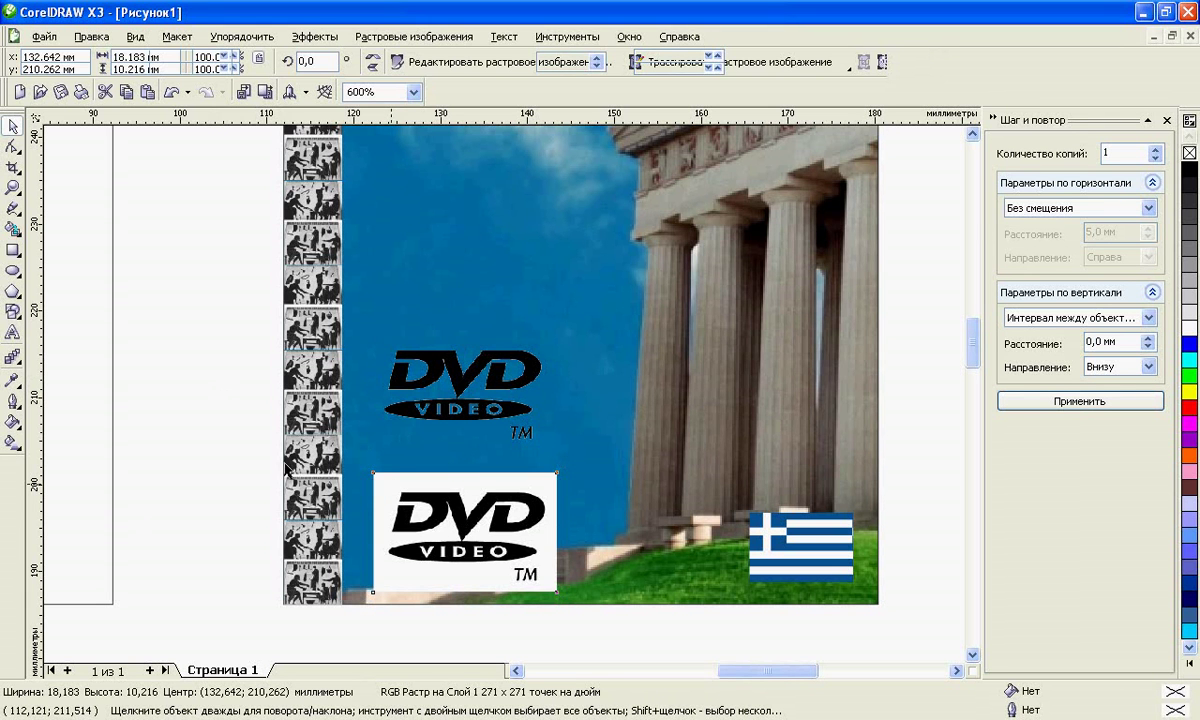
pyautogui.press('Delete')
# Step: Place the DVD logo in the cover's lower-left corner beside the figure strip and scale it to about 11.5 x 6.5 mm
pyautogui.click(444, 418)
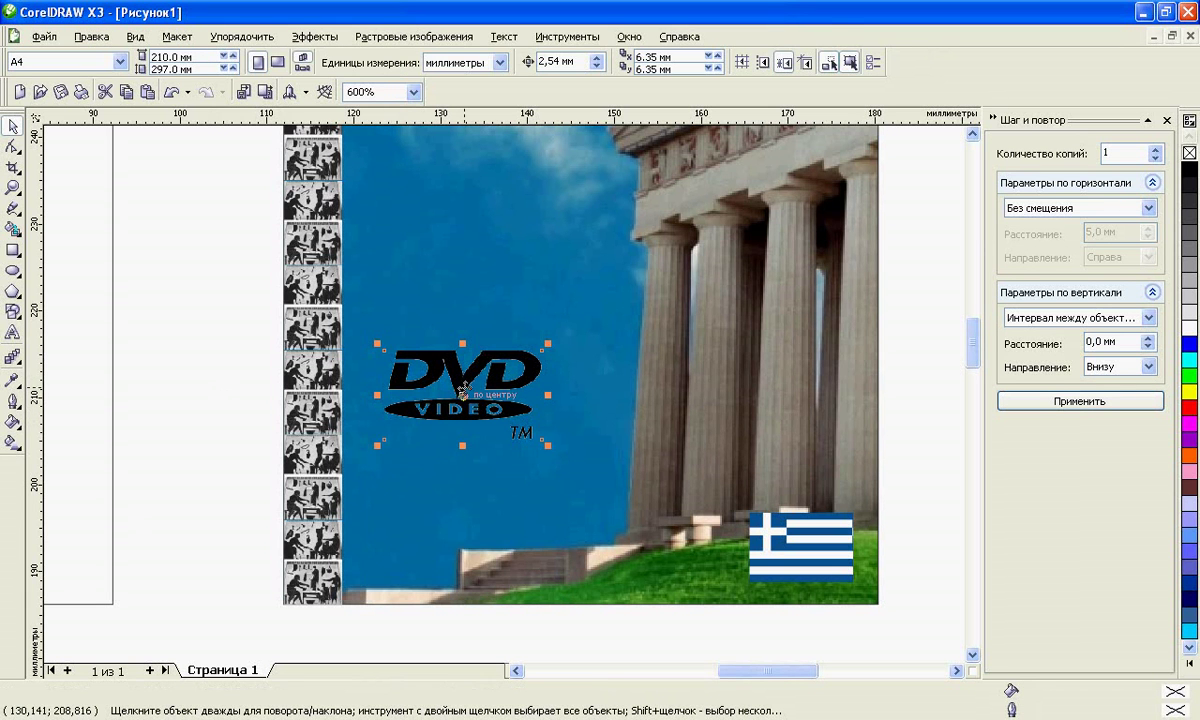
pyautogui.moveTo(465, 391); pyautogui.dragTo(423, 529)
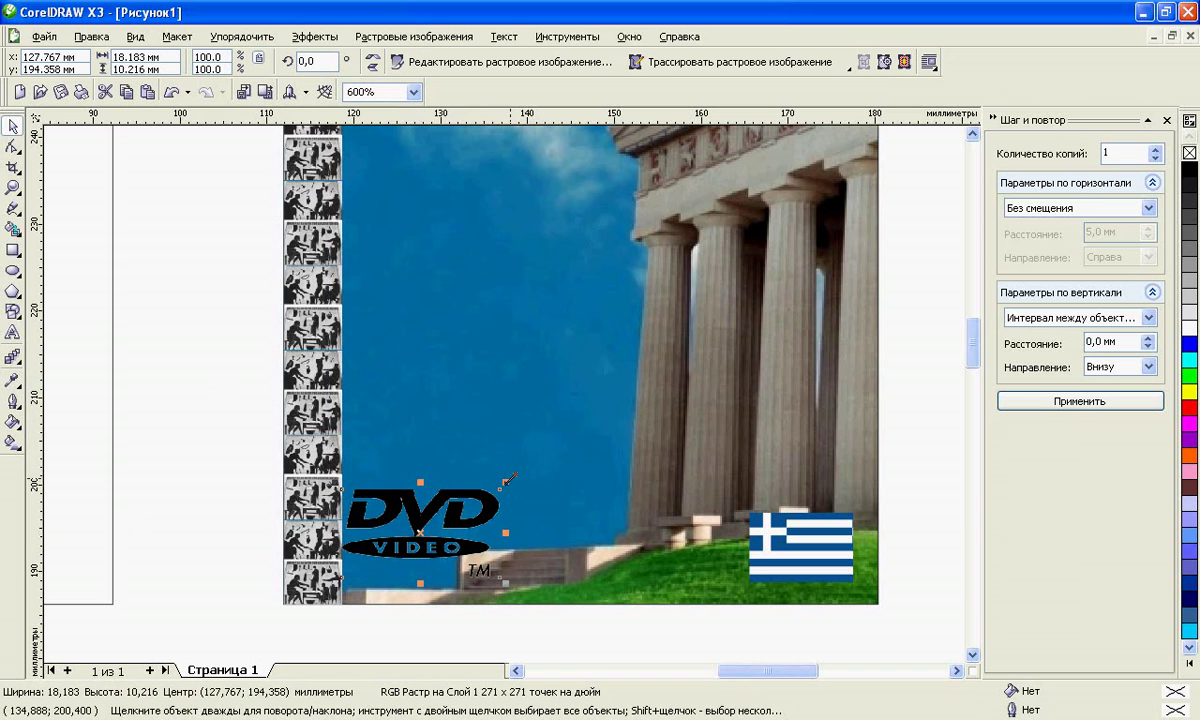
pyautogui.moveTo(505, 481); pyautogui.dragTo(455, 482)
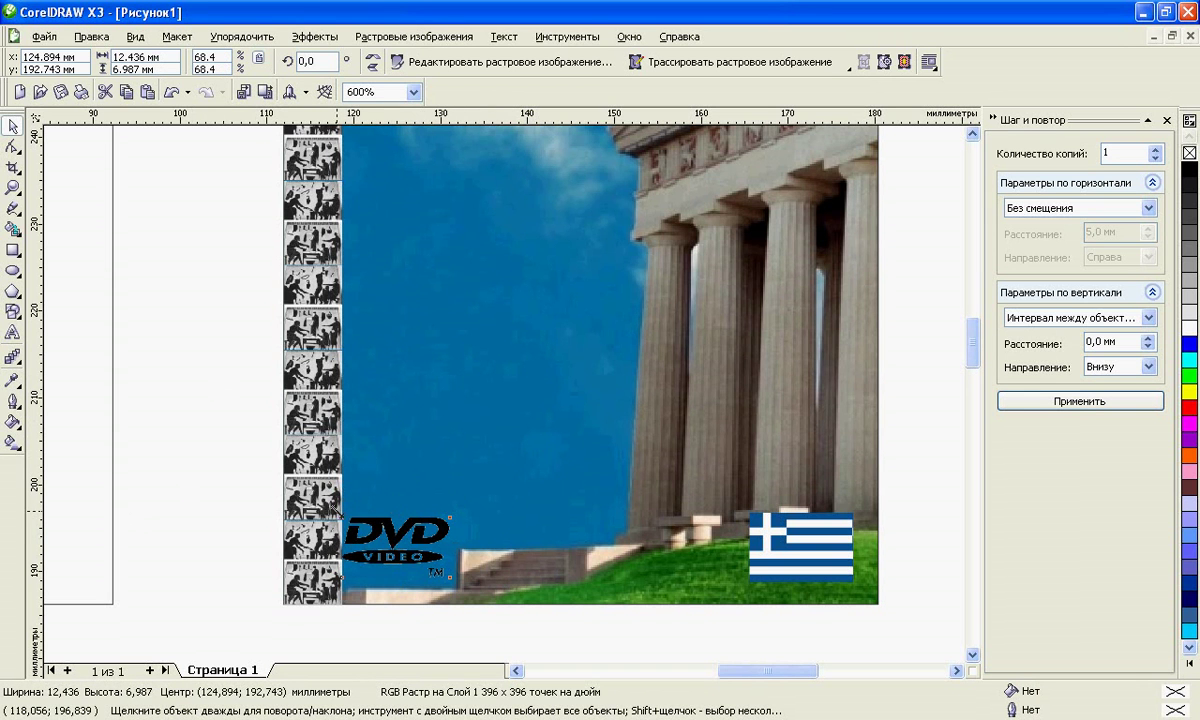
pyautogui.moveTo(331, 504); pyautogui.dragTo(392, 534)
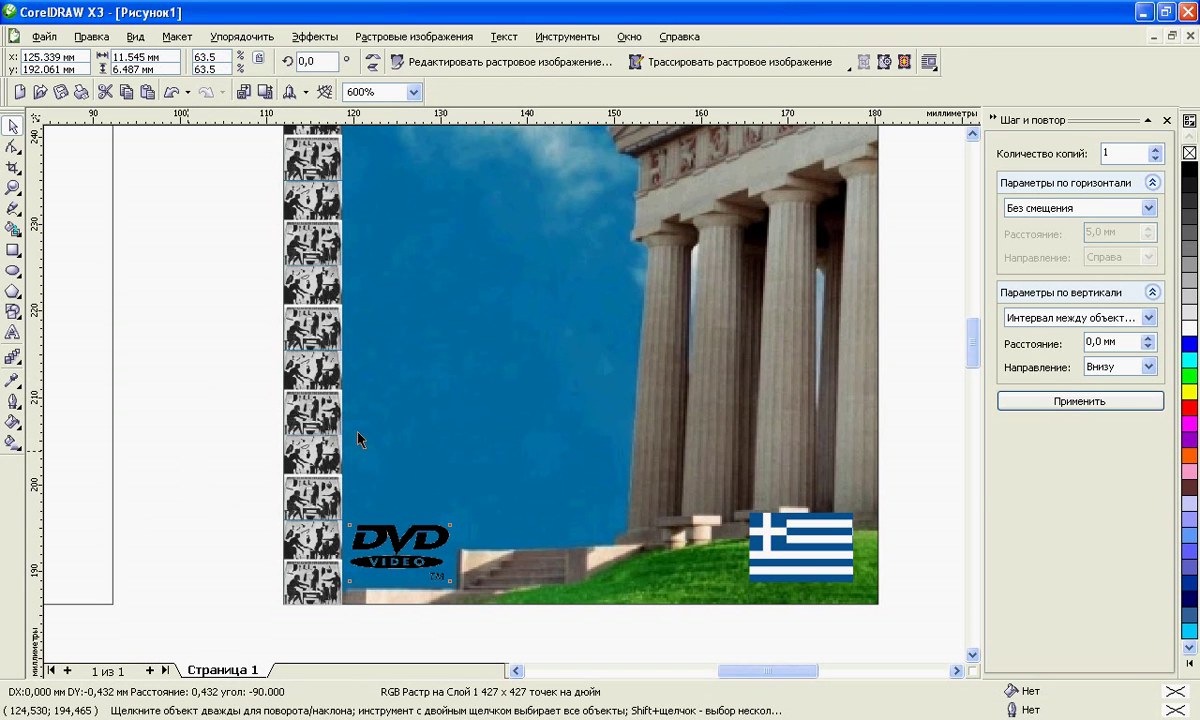
# Step: Apply the Medium Glow drop shadow preset to the DVD logo
pyautogui.scroll(1, 400, 548)
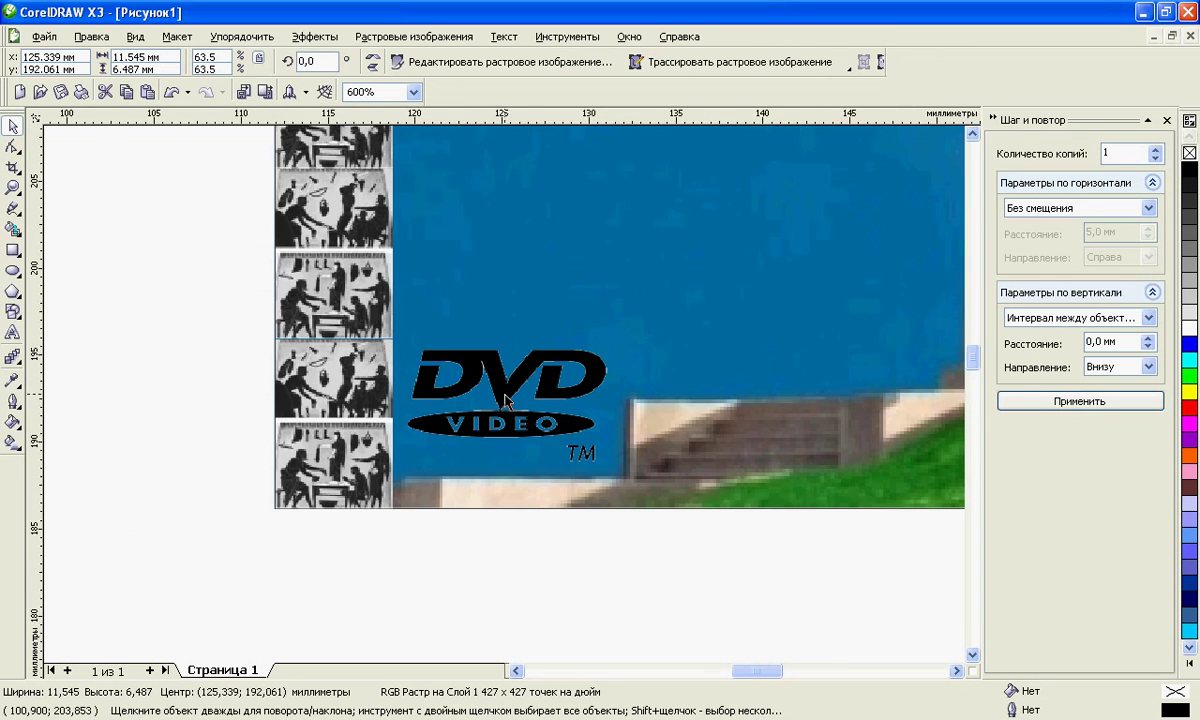
pyautogui.scroll(1, 505, 400)
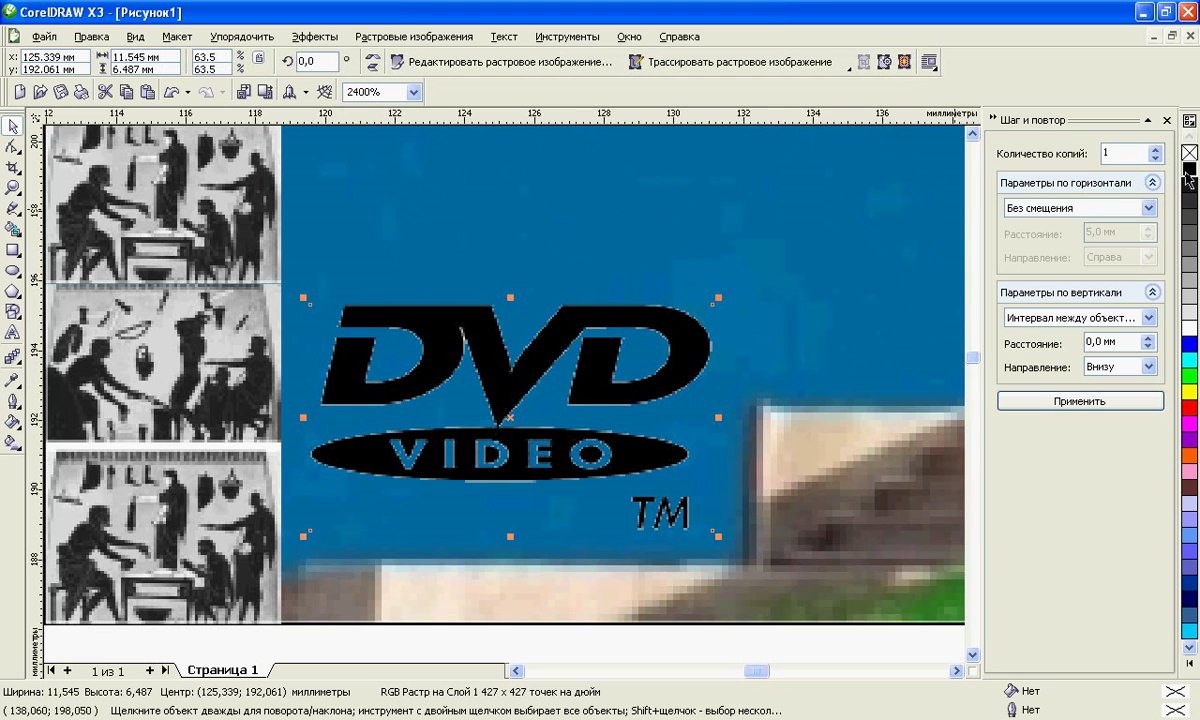
pyautogui.click(18, 363)
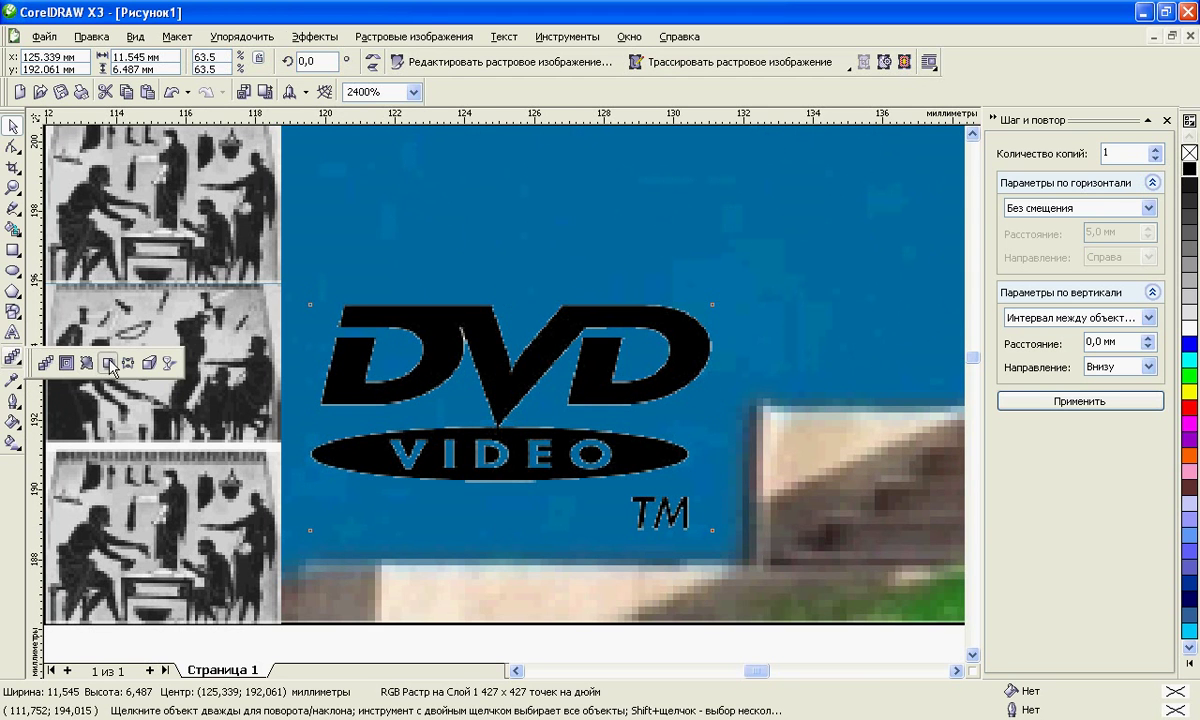
pyautogui.click(109, 363)
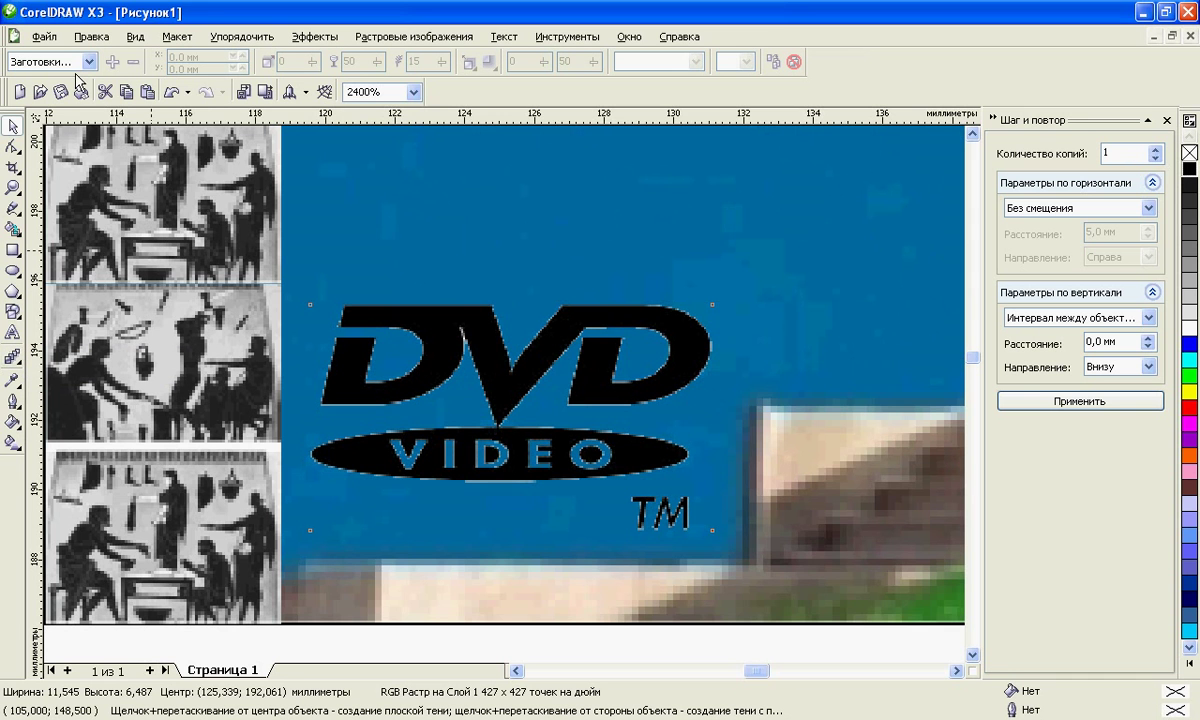
pyautogui.click(49, 64)
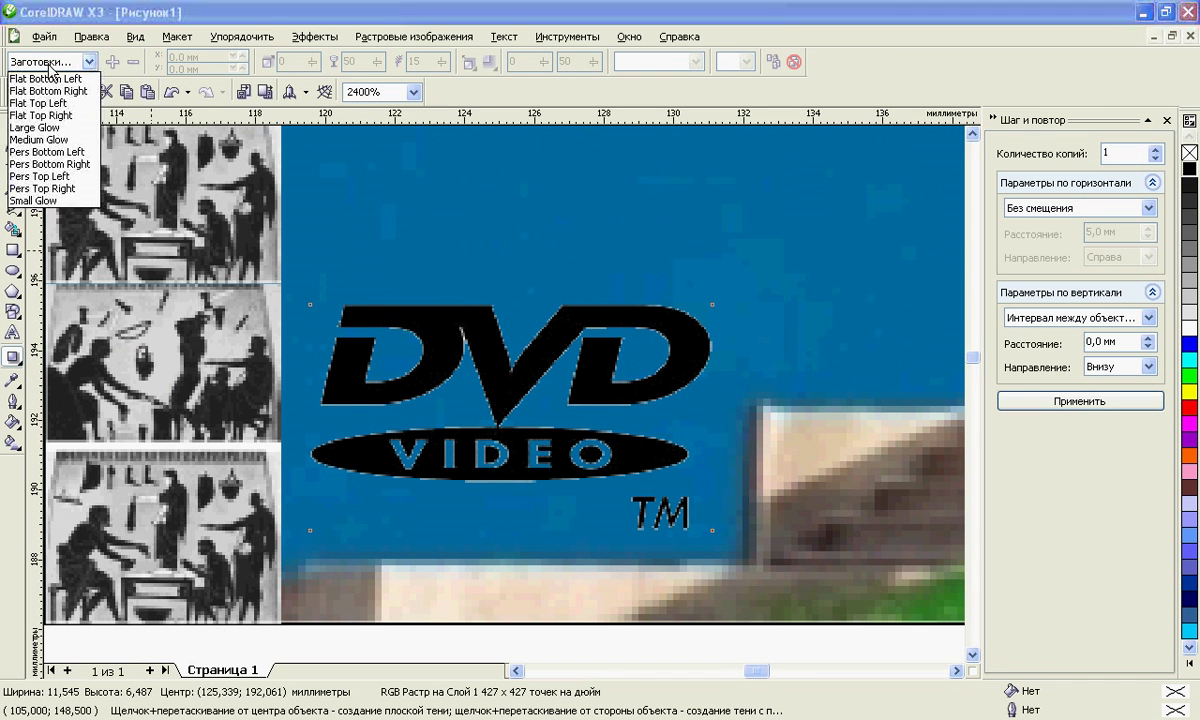
pyautogui.click(43, 139)
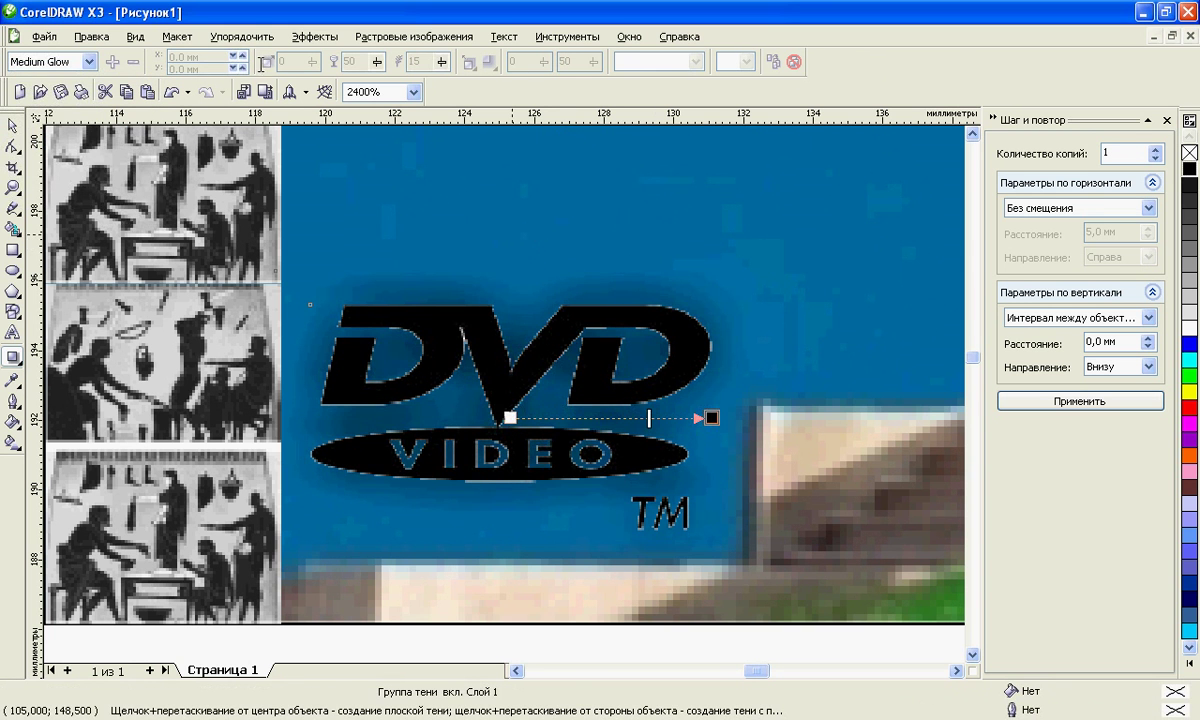
# Step: Change the DVD logo's glow color to white and its transparency mode to Normal (Обычный)
pyautogui.click(728, 66)
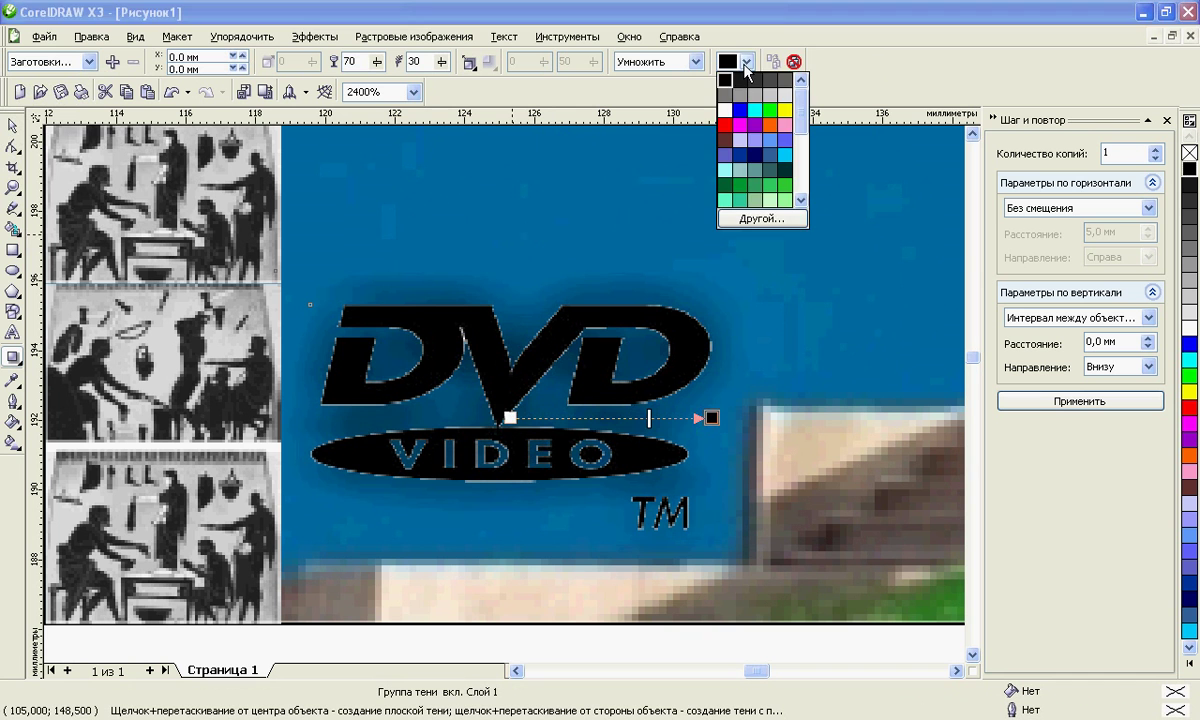
pyautogui.click(727, 119)
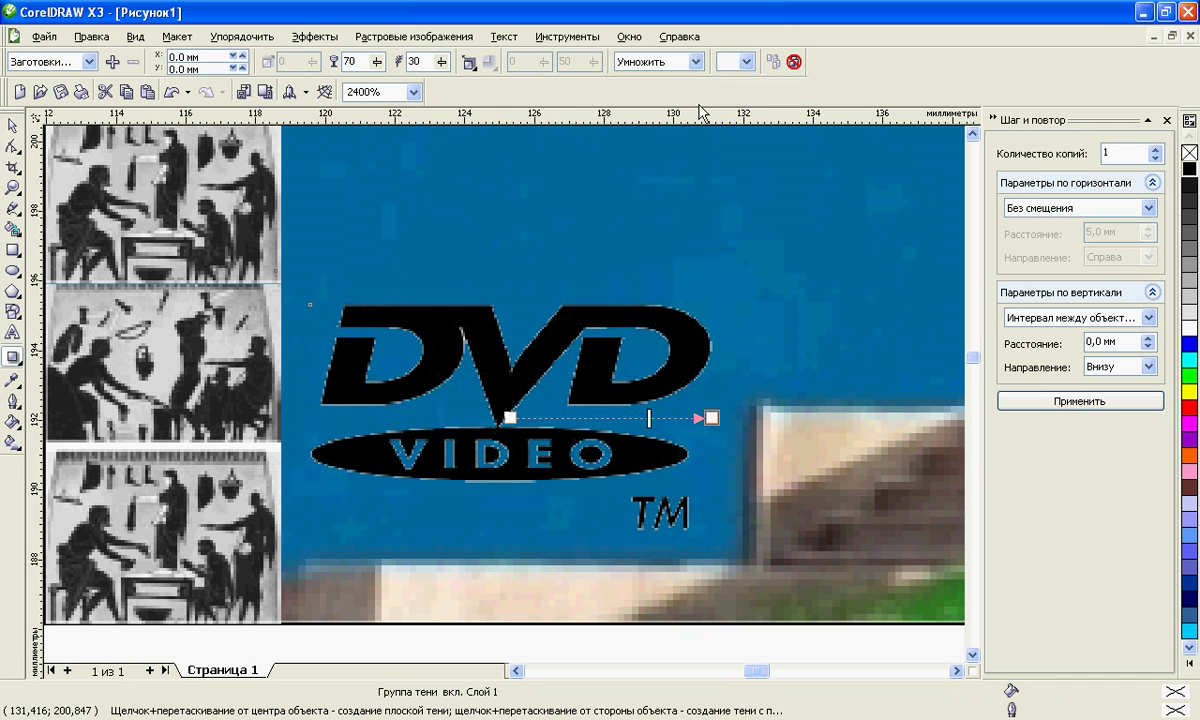
pyautogui.click(625, 64)
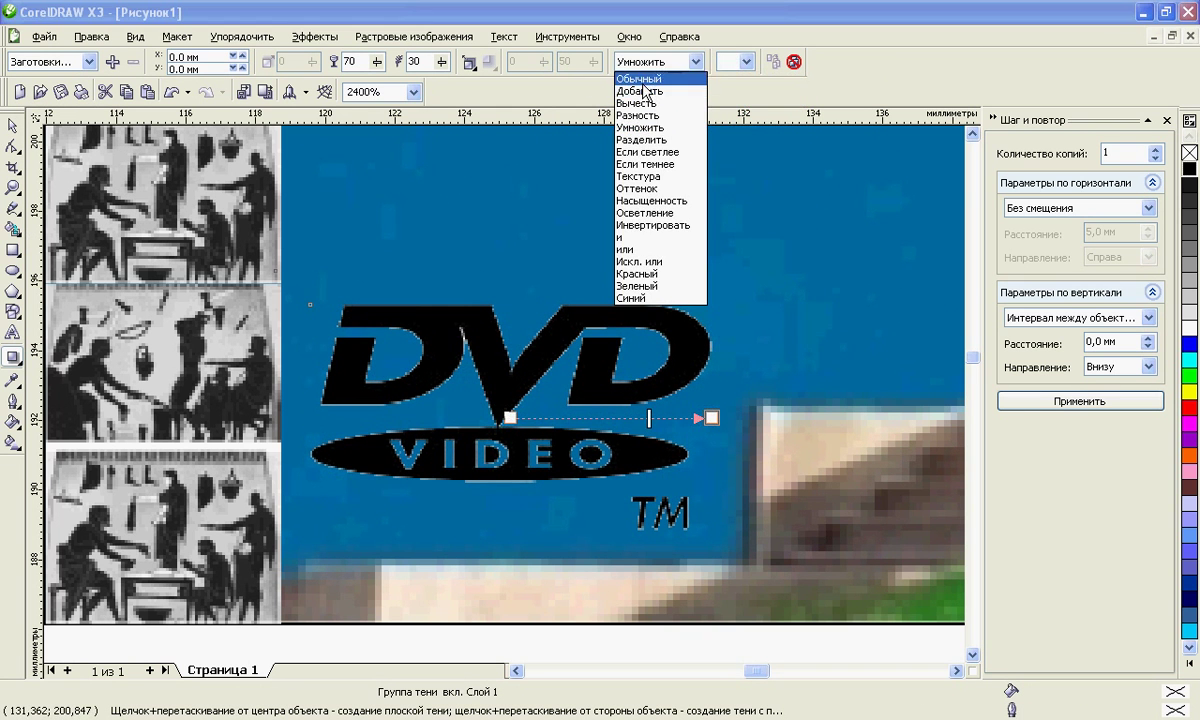
pyautogui.click(640, 79)
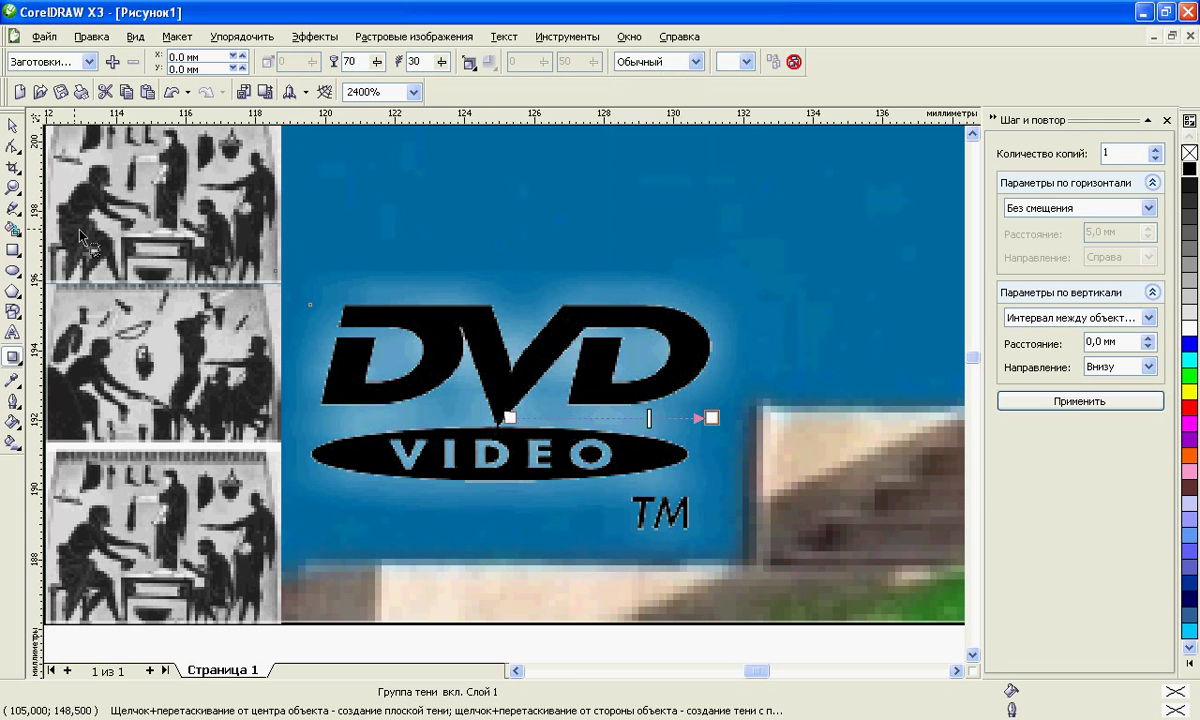
# Step: Add the artistic text "ГРЕЦИЯ" over the sky in the upper part of the front cover
pyautogui.click(13, 187)
pyautogui.rightClick(592, 290)
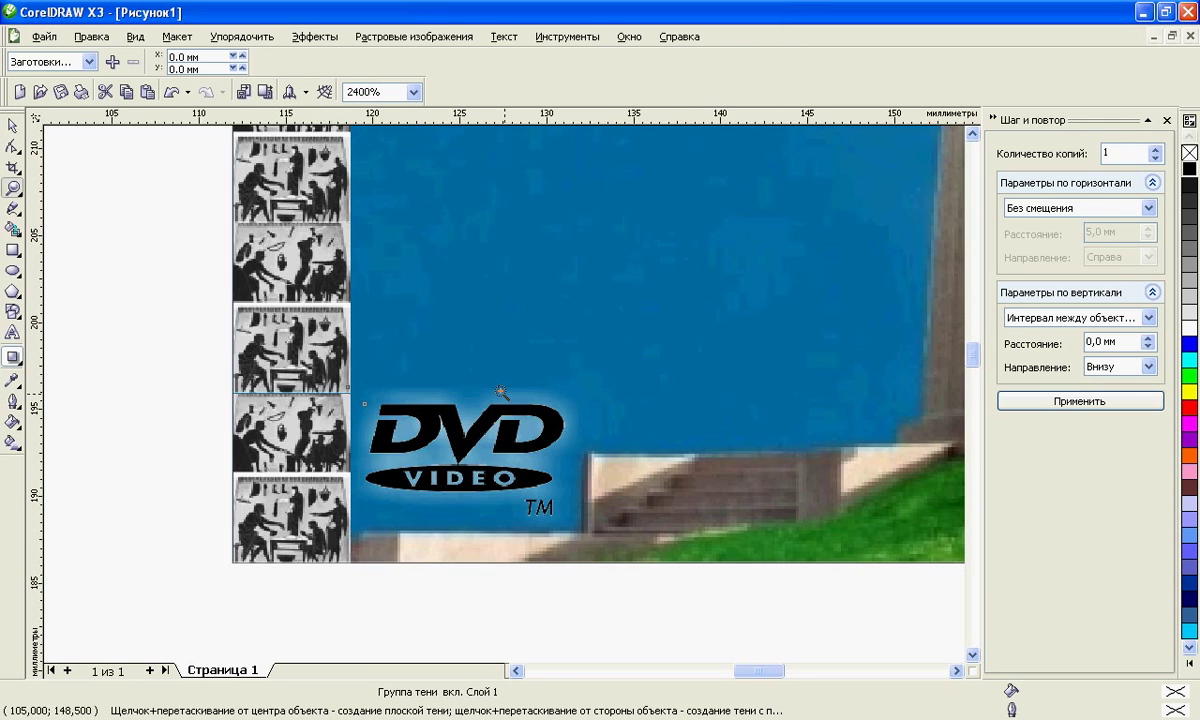
pyautogui.rightClick(506, 336)
pyautogui.rightClick(510, 380)
pyautogui.rightClick(512, 388)
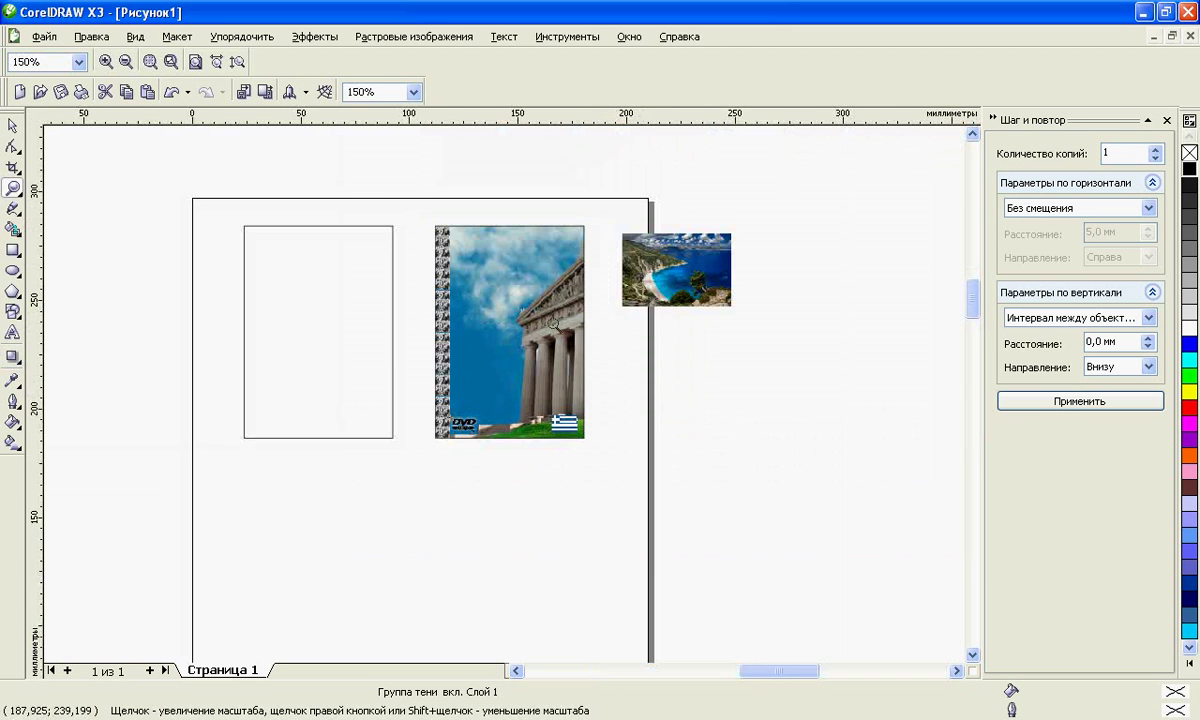
pyautogui.moveTo(553, 324); pyautogui.dragTo(479, 218)
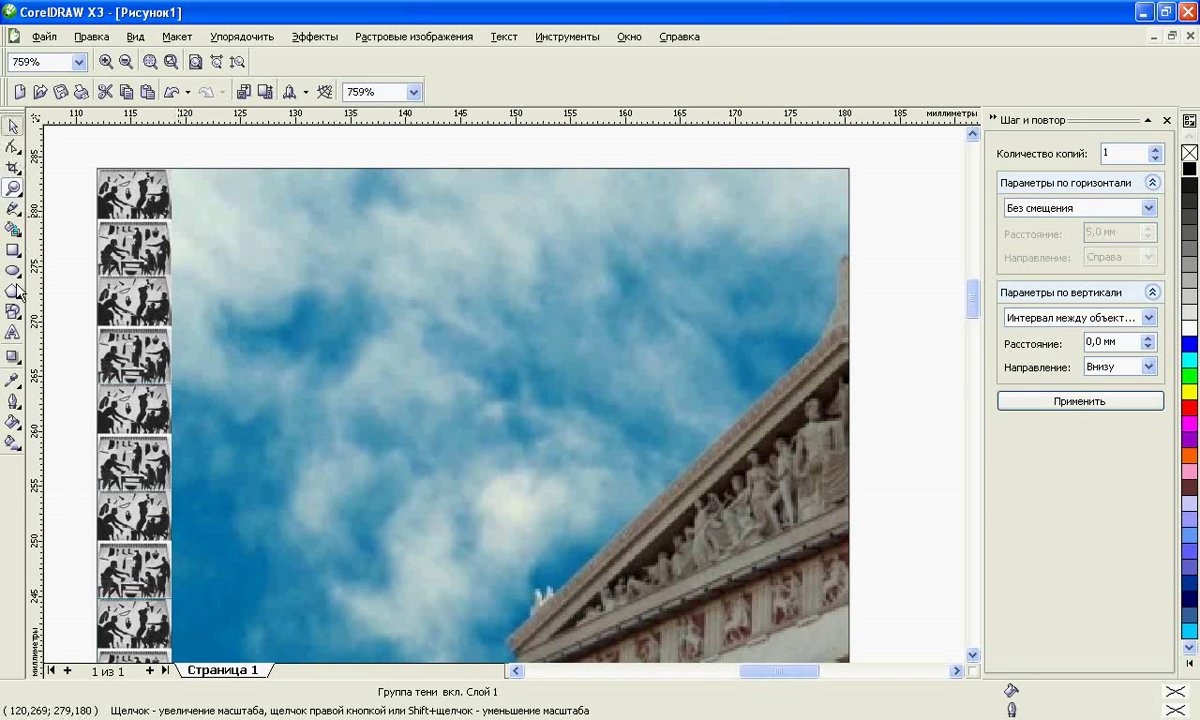
pyautogui.press('space')
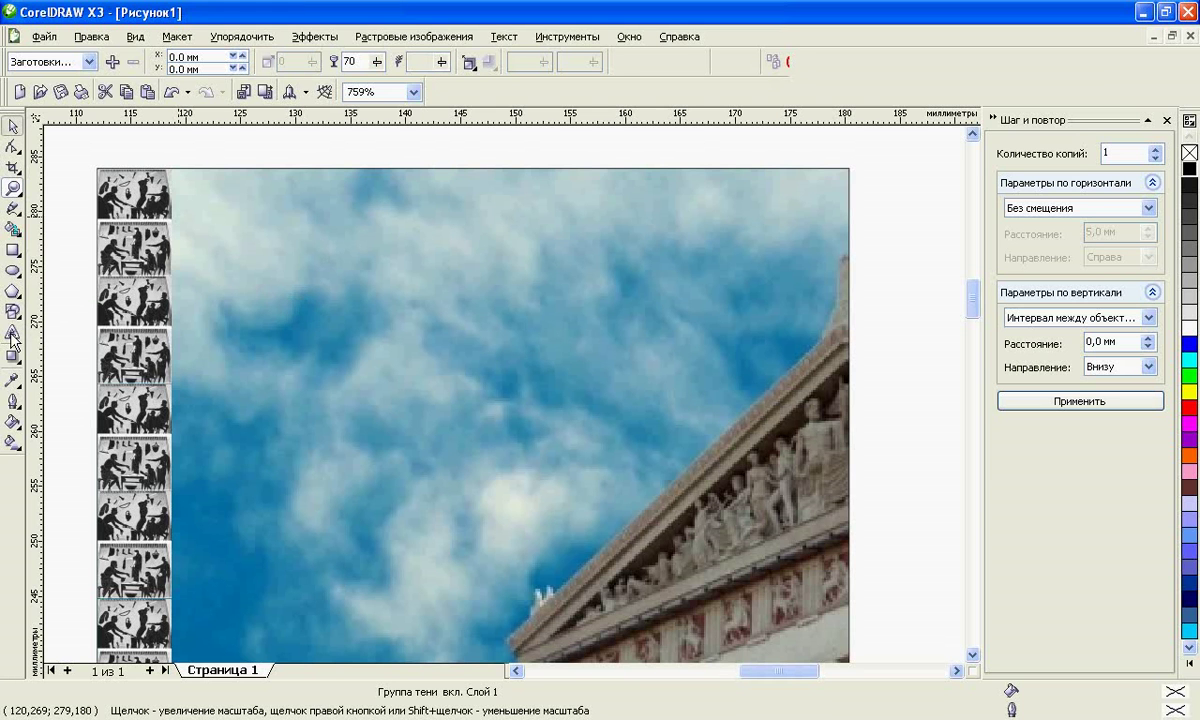
pyautogui.press('F8')
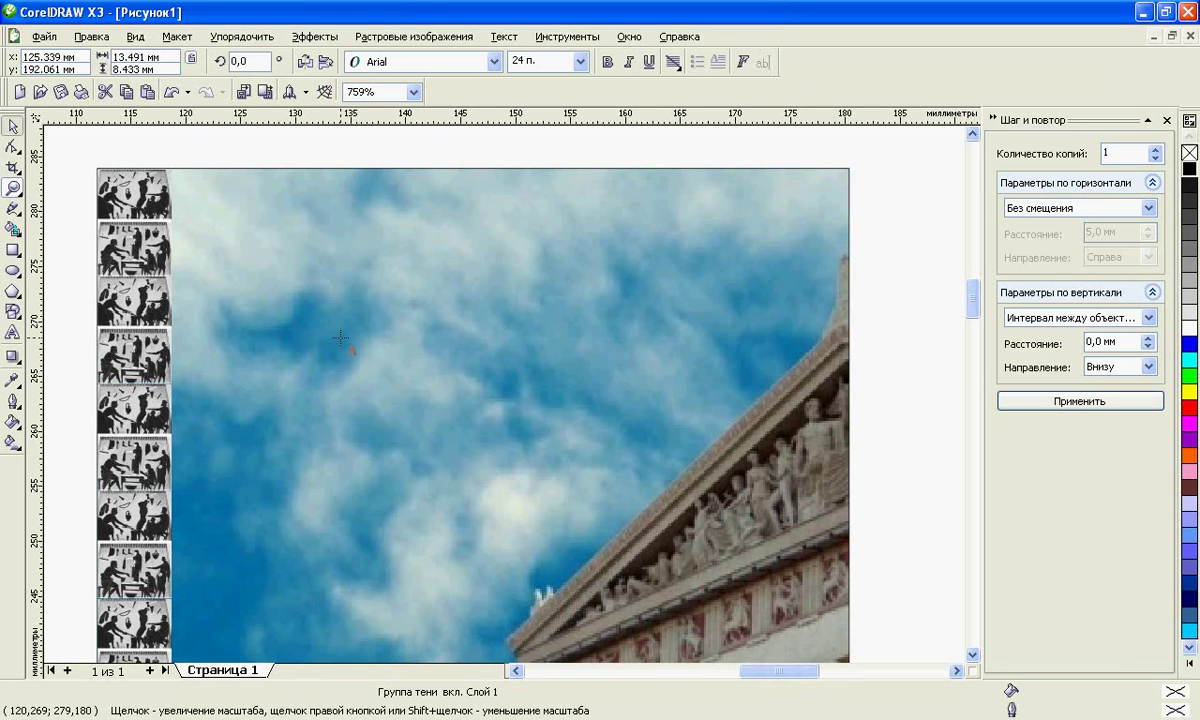
pyautogui.click(306, 317)
pyautogui.write('Г')
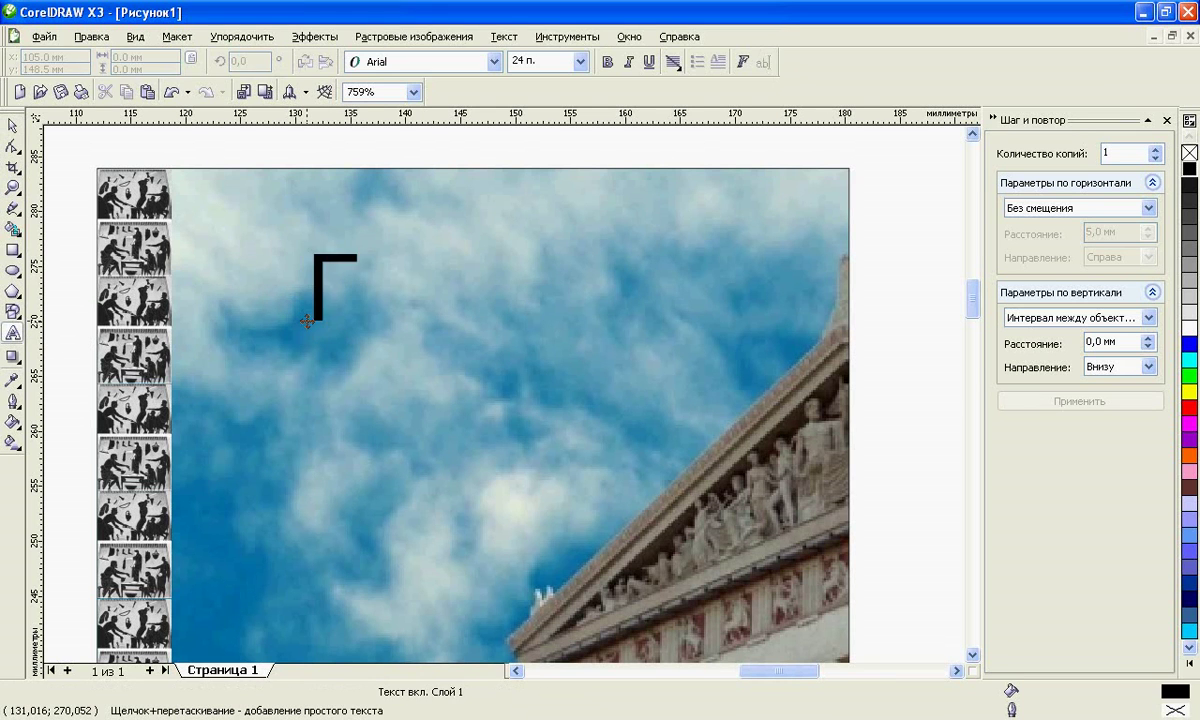
pyautogui.write('РЕ')
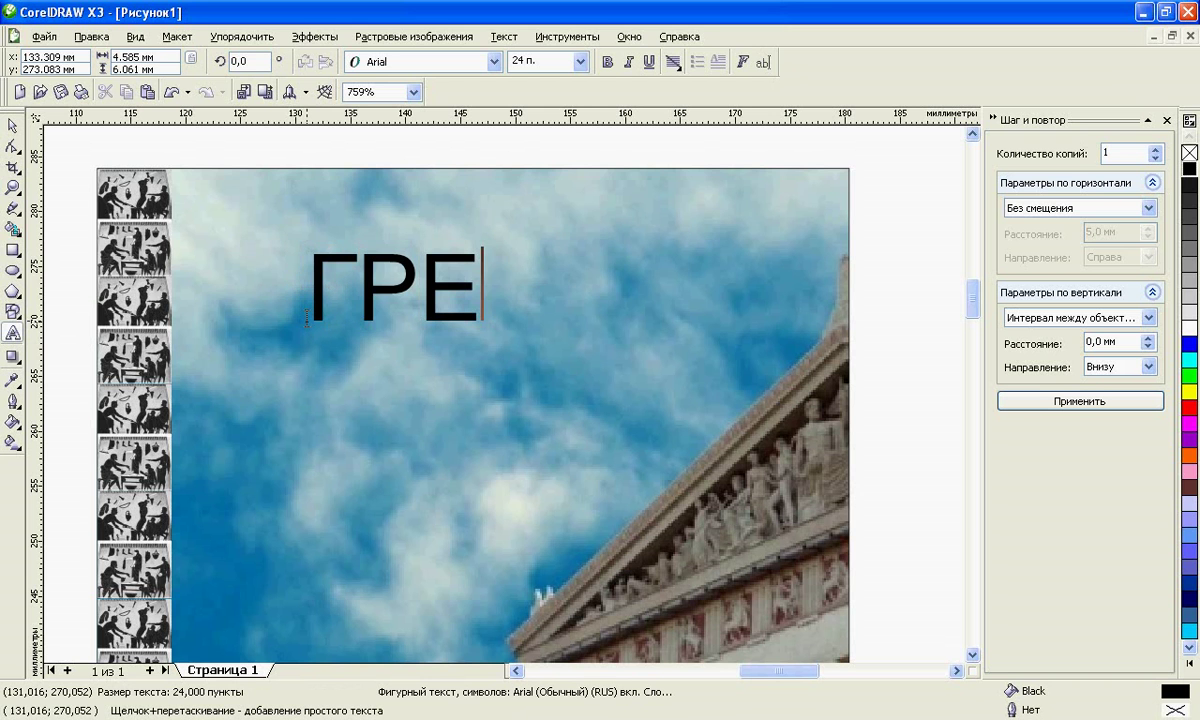
pyautogui.write('ЦИЯ')
pyautogui.hotkey('ctrl', 'space')
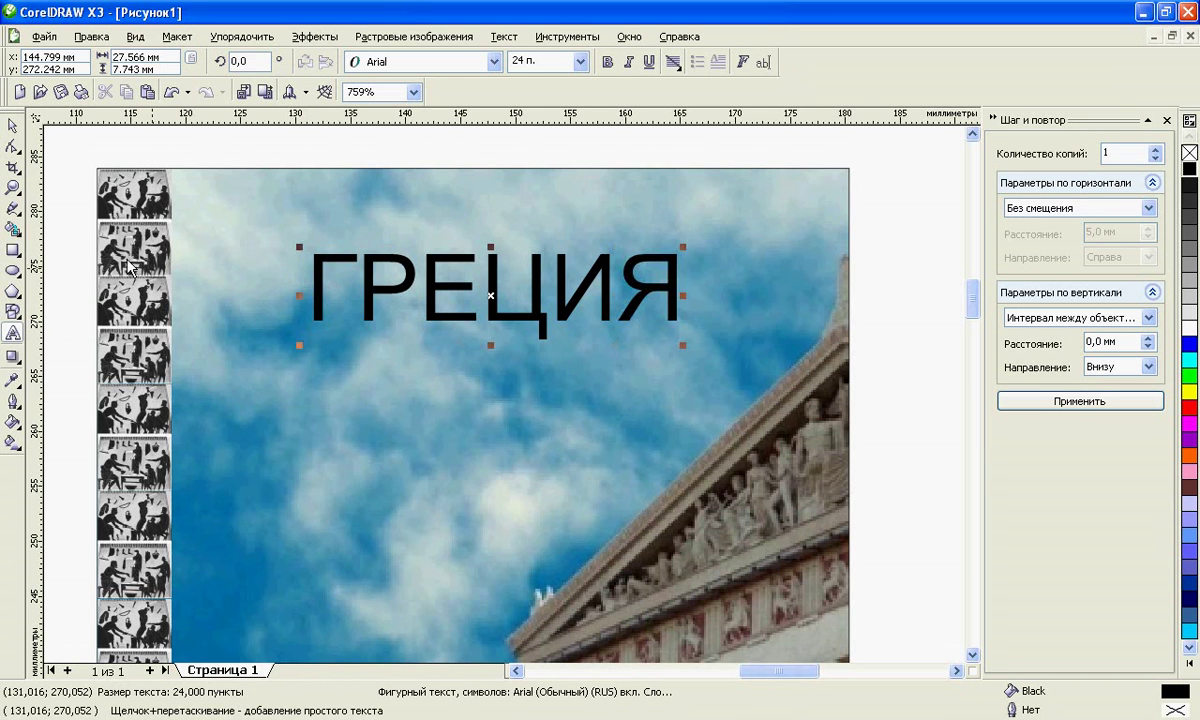
# Step: Set the font of the "ГРЕЦИЯ" title to DS Greece
pyautogui.click(8, 130)
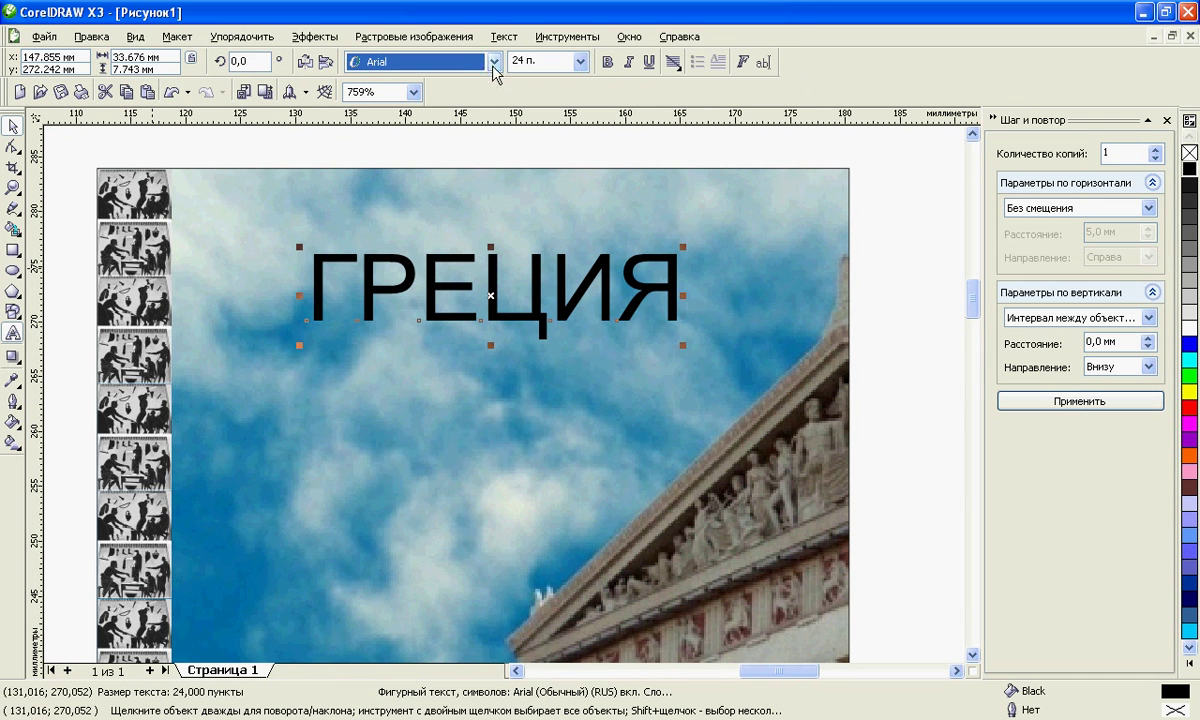
pyautogui.click(493, 66)
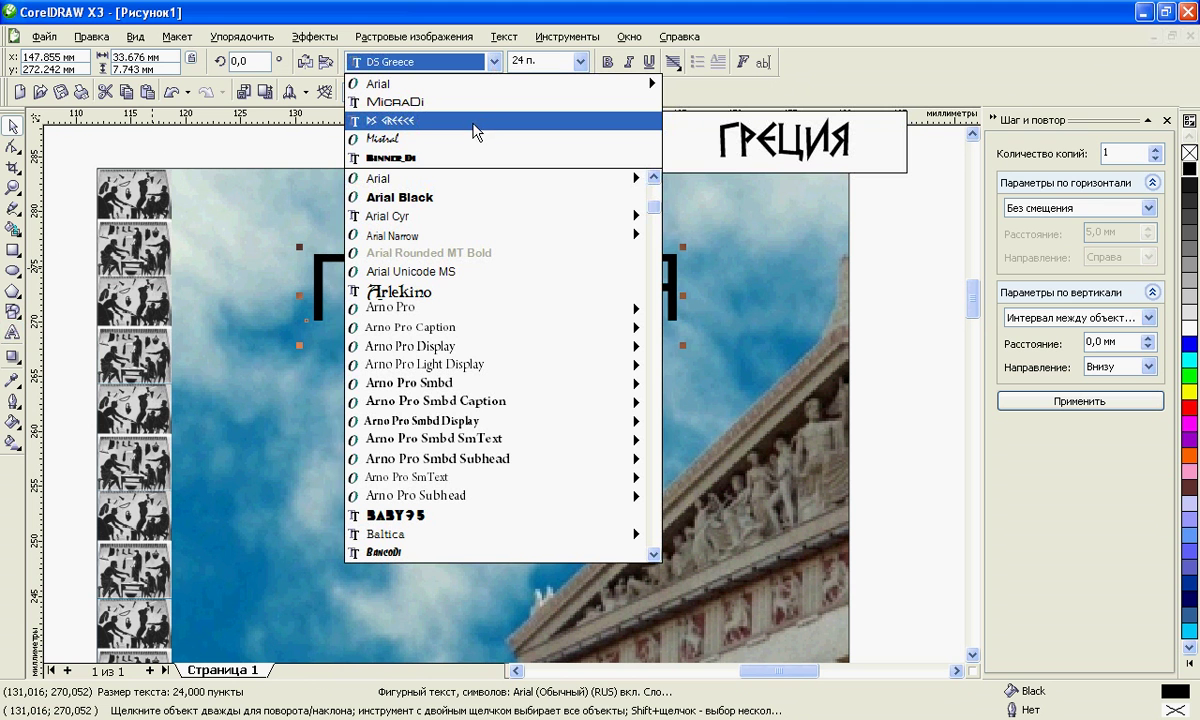
pyautogui.click(392, 122)
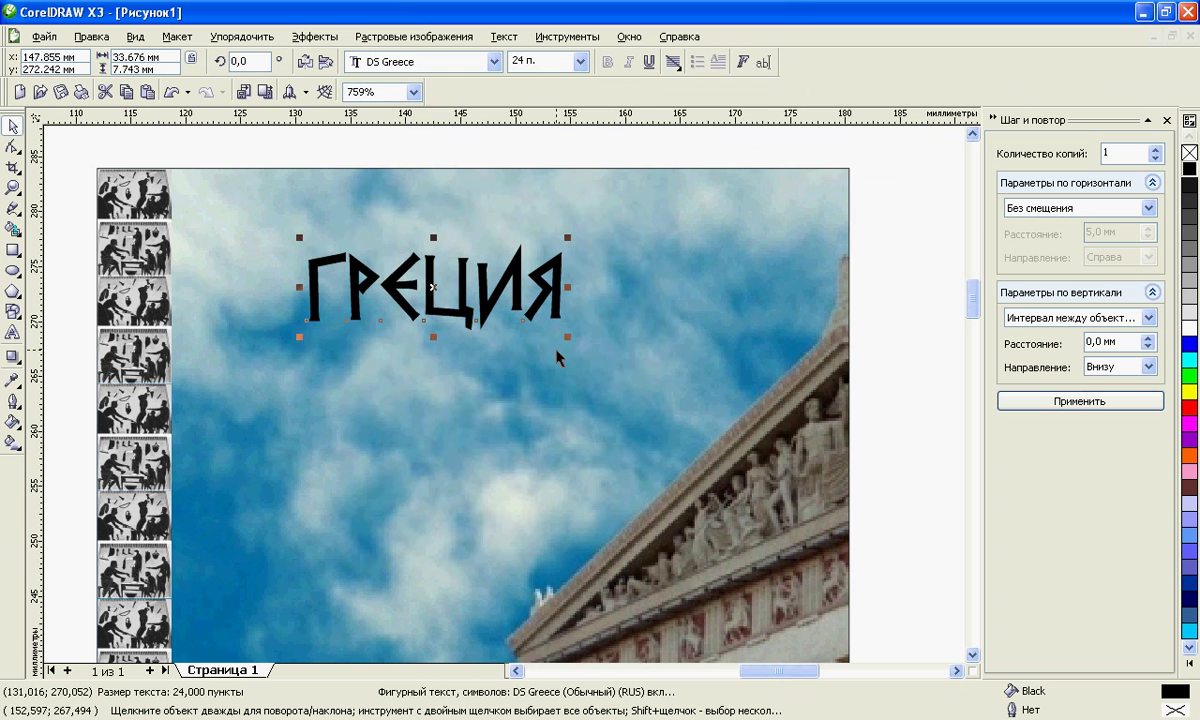
# Step: Enlarge the "ГРЕЦИЯ" title to about 49.6 x 16.8 mm and place it near the front cover's upper edge
pyautogui.moveTo(565, 338); pyautogui.dragTo(752, 482)
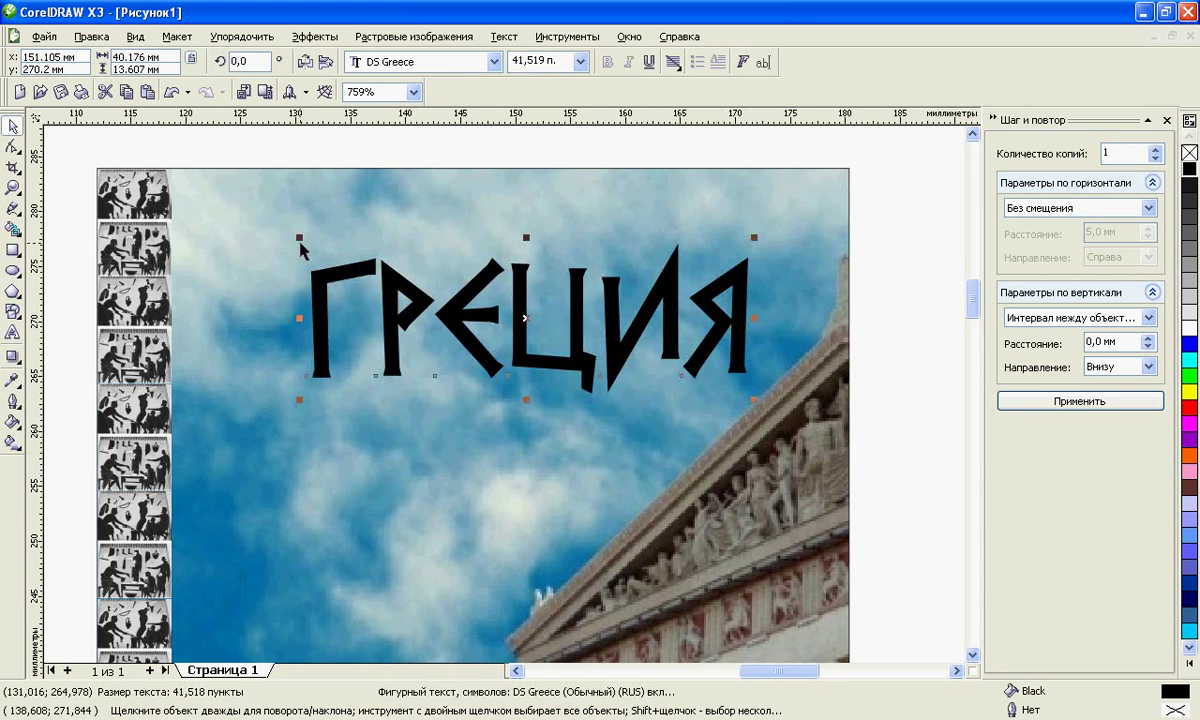
pyautogui.moveTo(296, 236); pyautogui.dragTo(209, 177)
pyautogui.moveTo(755, 207); pyautogui.dragTo(773, 192)
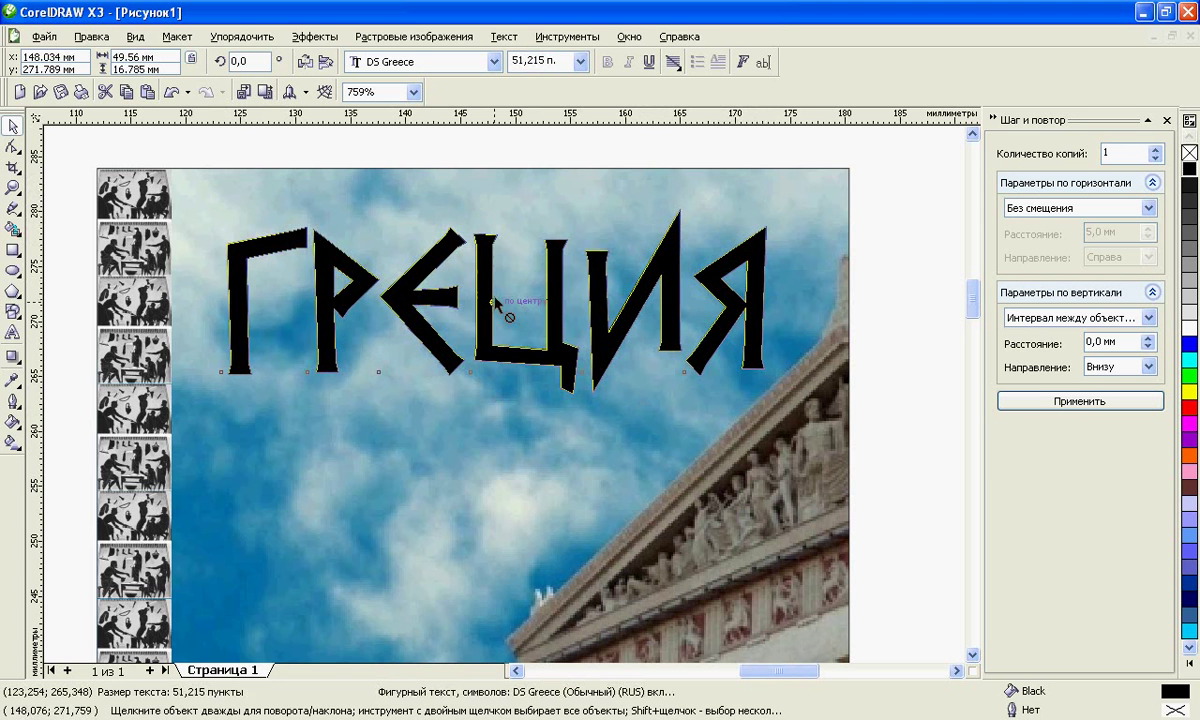
pyautogui.moveTo(495, 302); pyautogui.dragTo(492, 291)
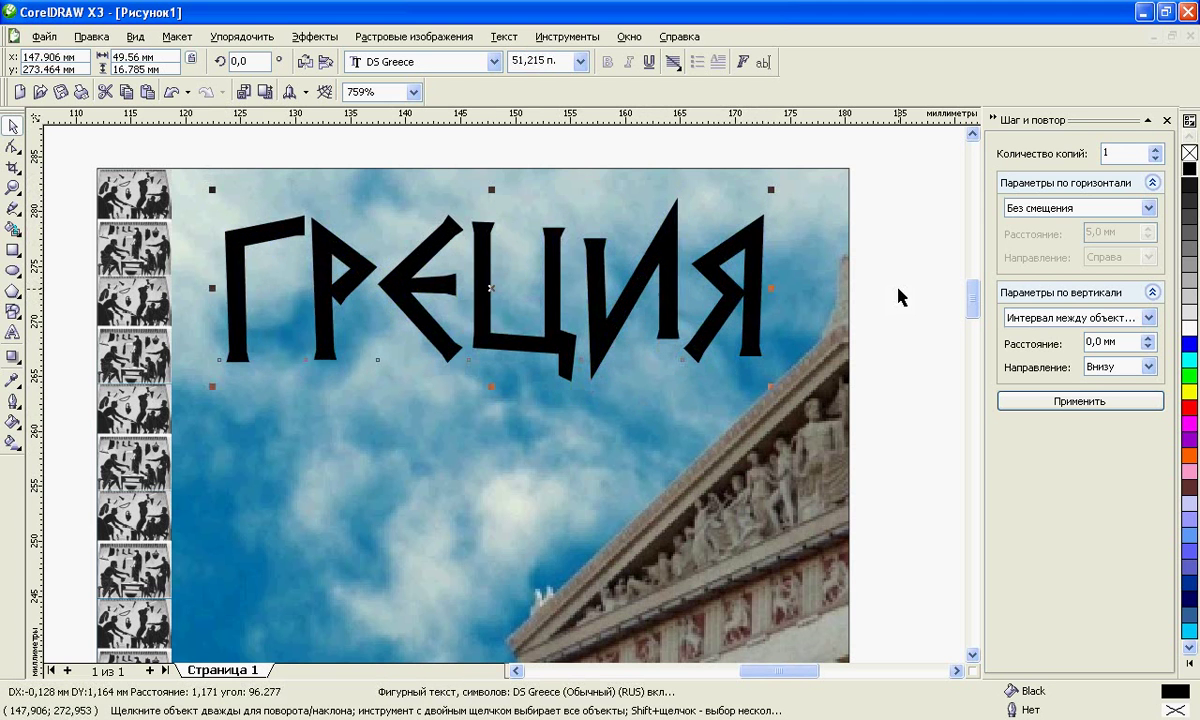
pyautogui.press('Escape')
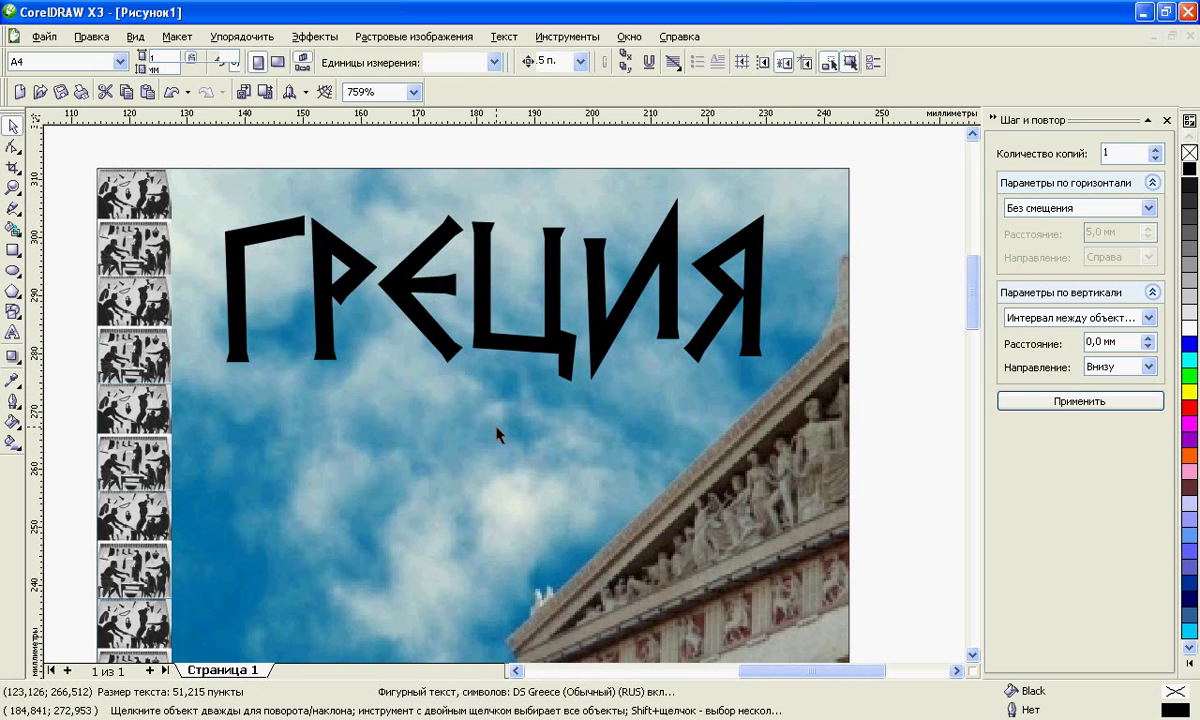
# Step: Try a white fill on the "ГРЕЦИЯ" title and undo the color change
pyautogui.scroll(-3, 483, 433)
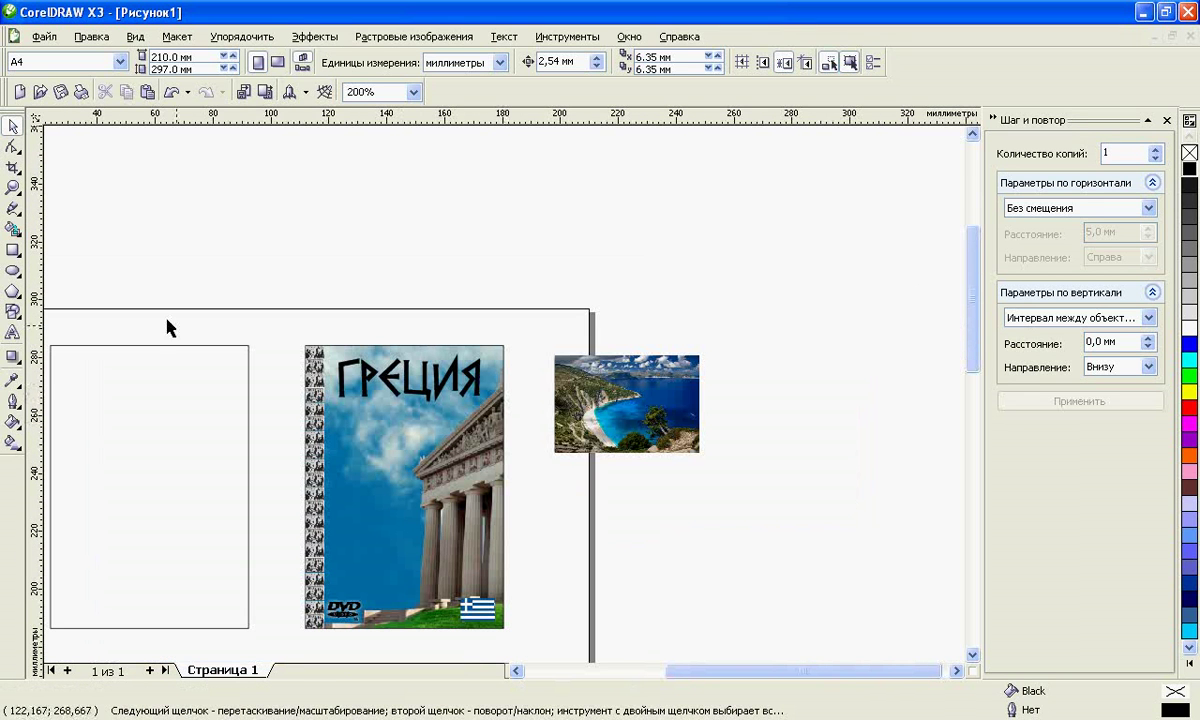
pyautogui.click(341, 372)
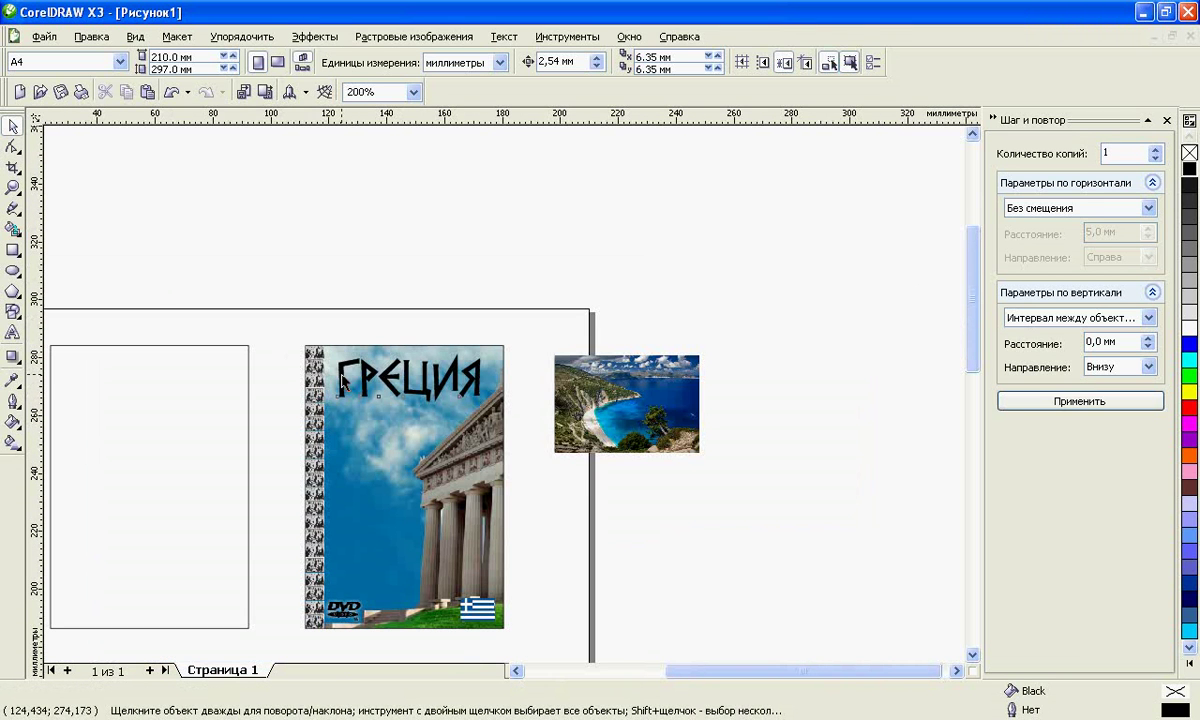
pyautogui.click(1188, 328)
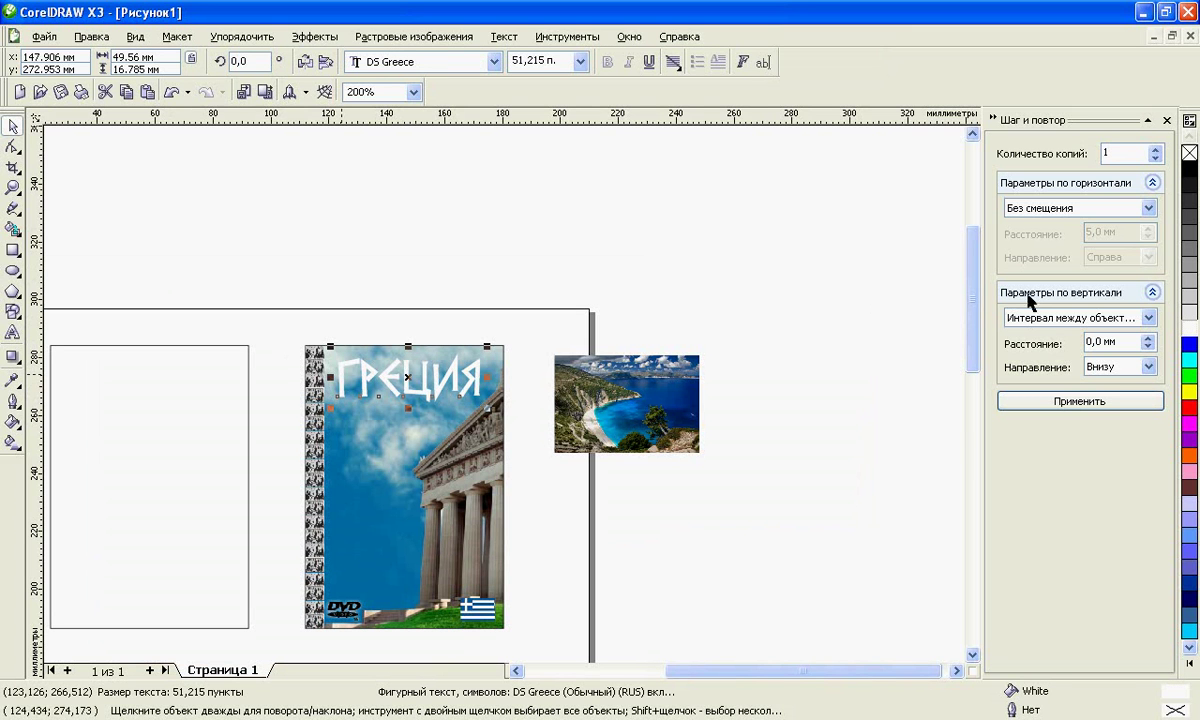
pyautogui.click(173, 94)
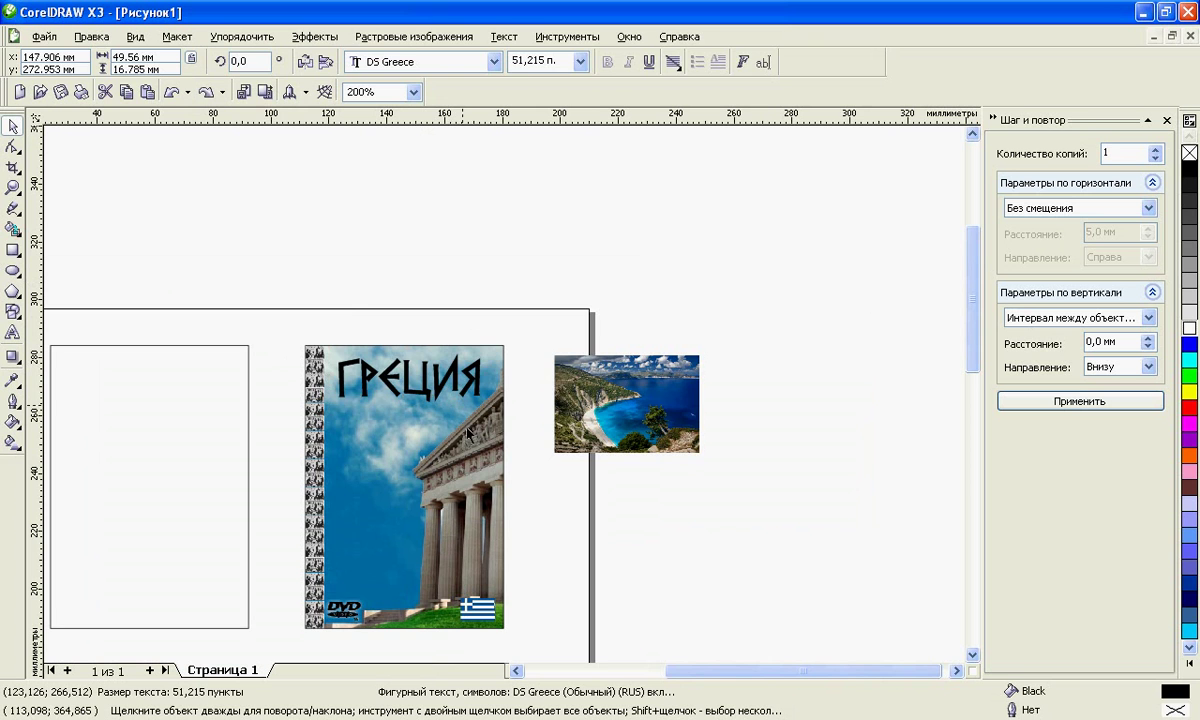
pyautogui.press('Escape')
# Step: Add the artistic text "путеводитель на DVD" starting in the gap between the two cover frames
pyautogui.scroll(1, 385, 413)
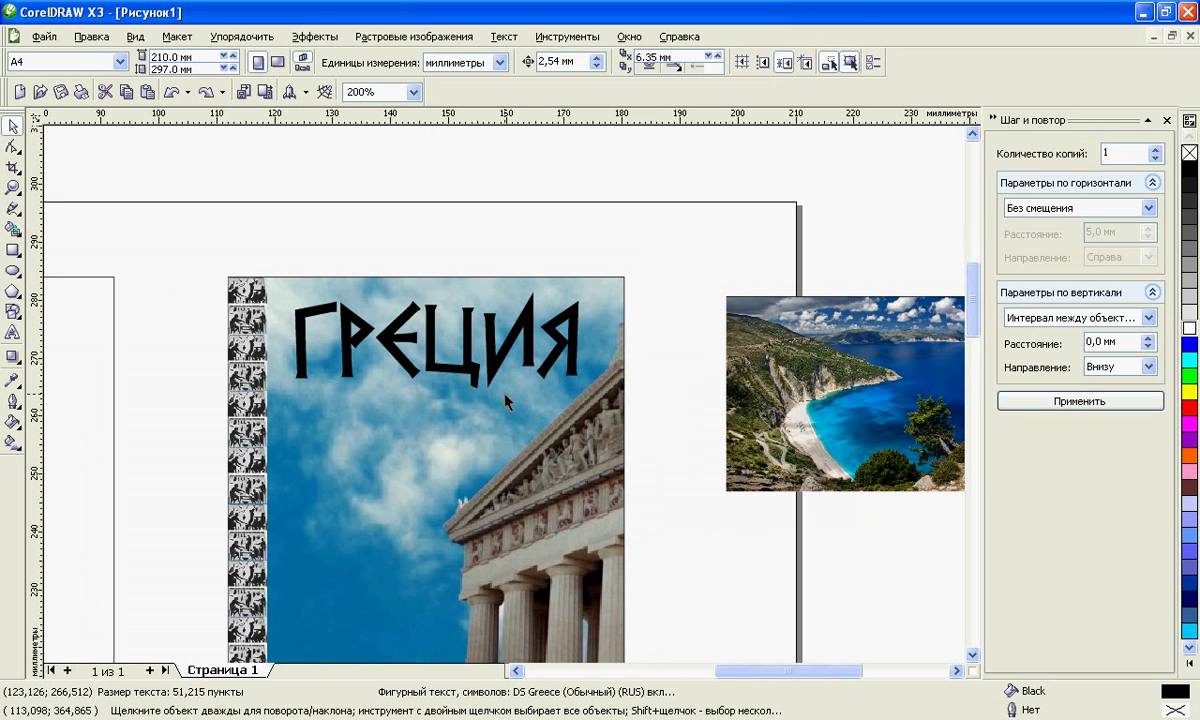
pyautogui.click(13, 332)
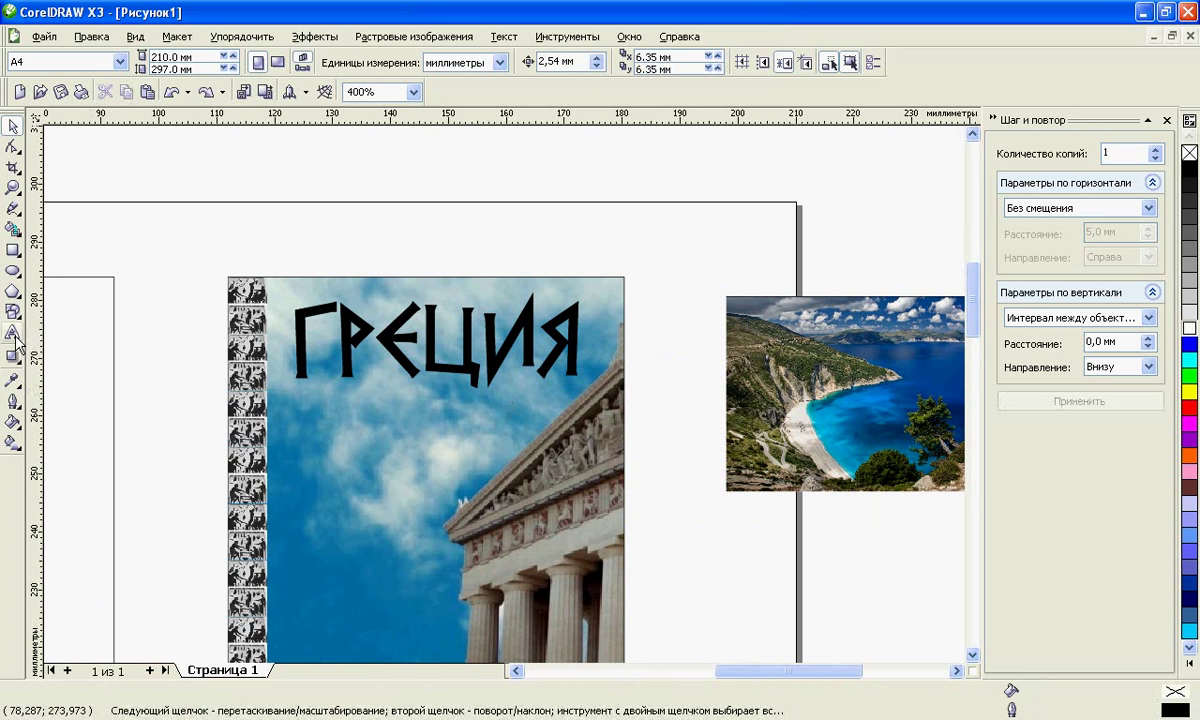
pyautogui.click(132, 385)
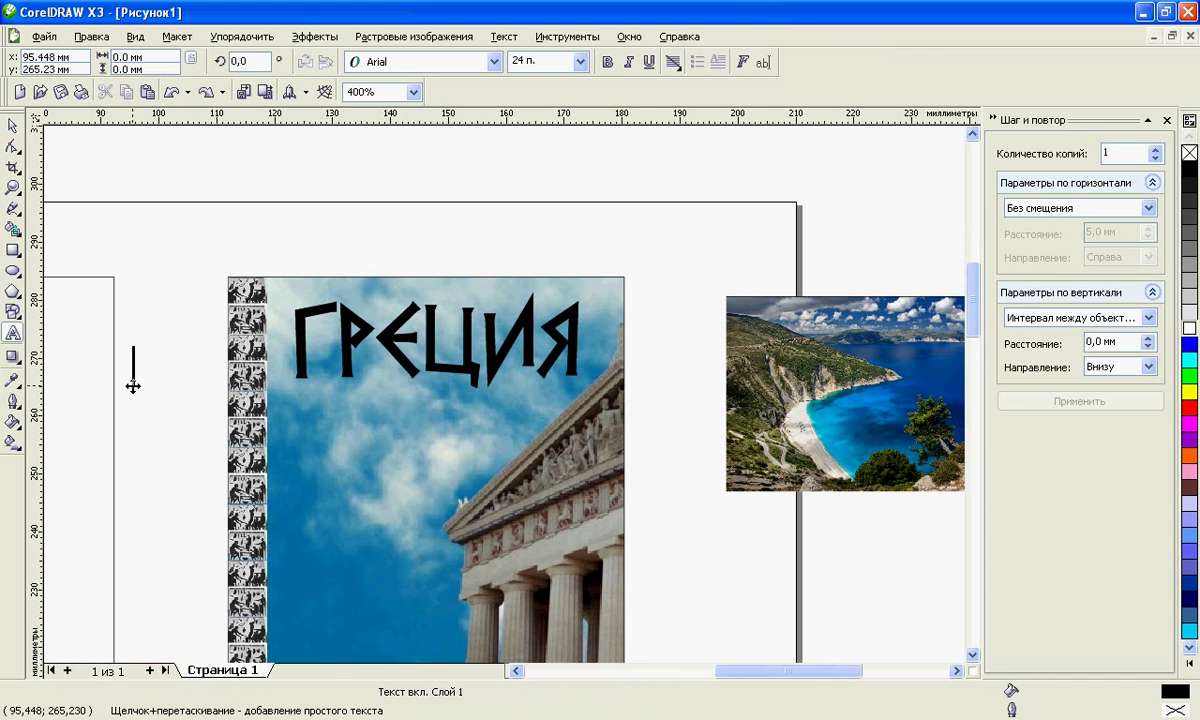
pyautogui.write('путе')
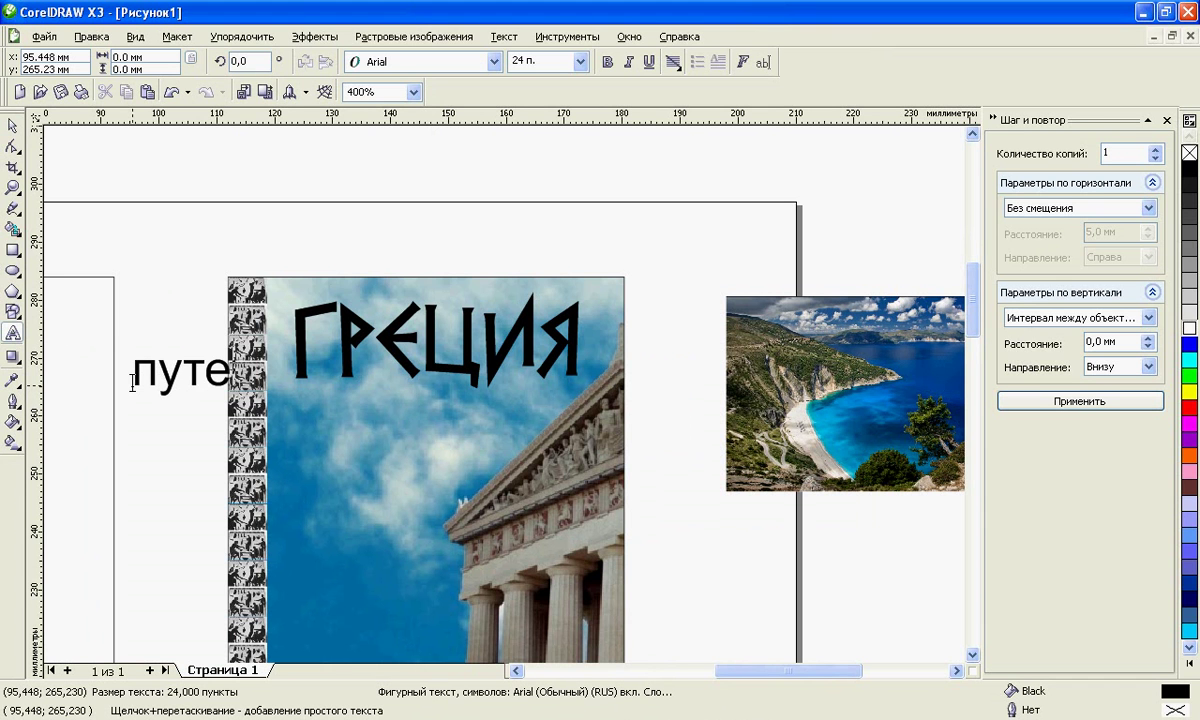
pyautogui.write('водитель')
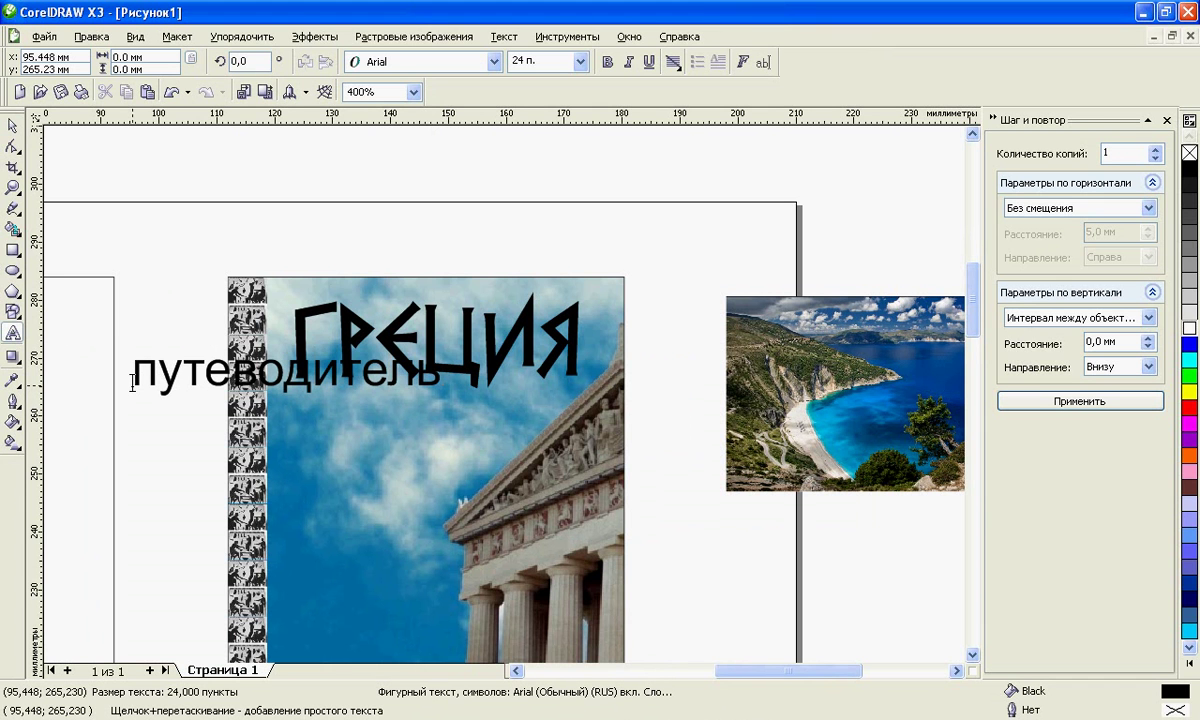
pyautogui.write(' на')
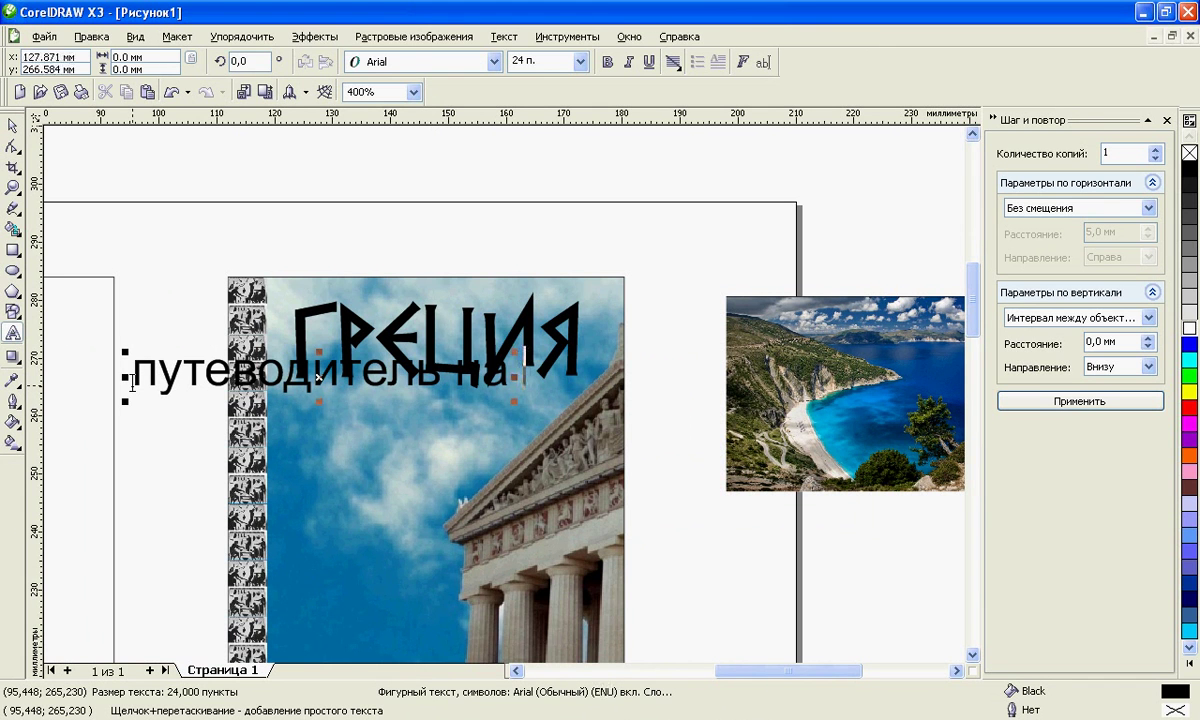
pyautogui.write(' DVD')
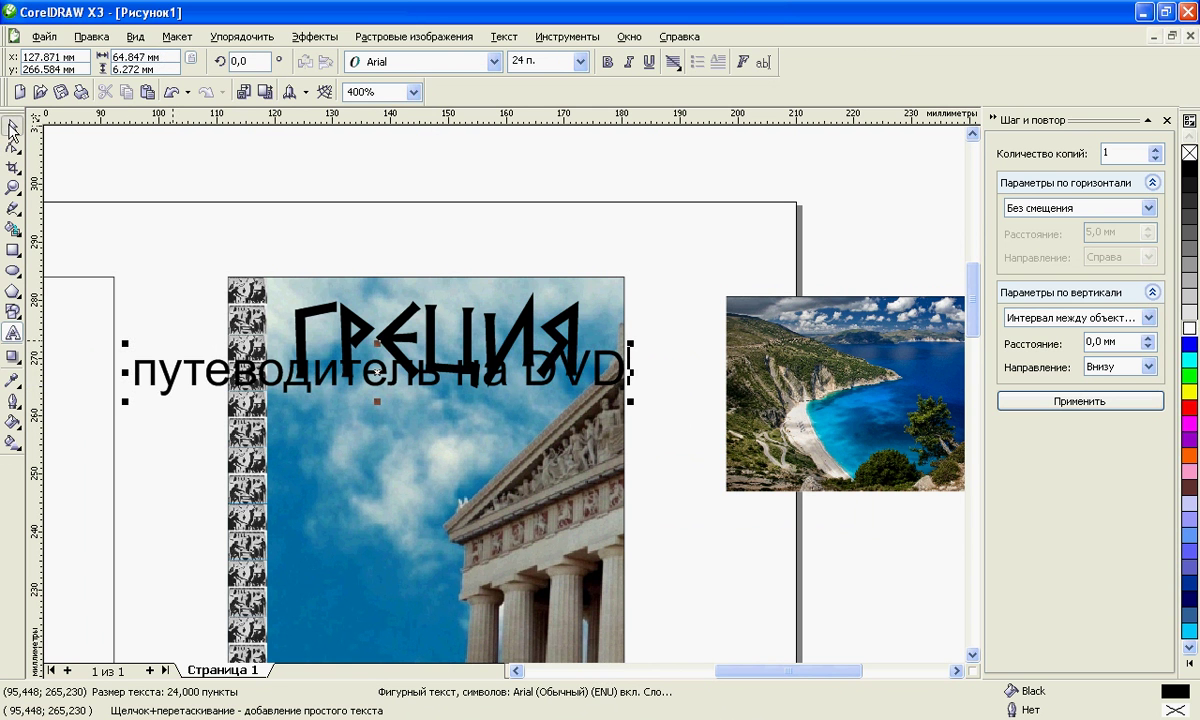
# Step: Set the "путеводитель на DVD" text's font to MicraDi and shrink it to about 33 mm wide
pyautogui.click(489, 65)
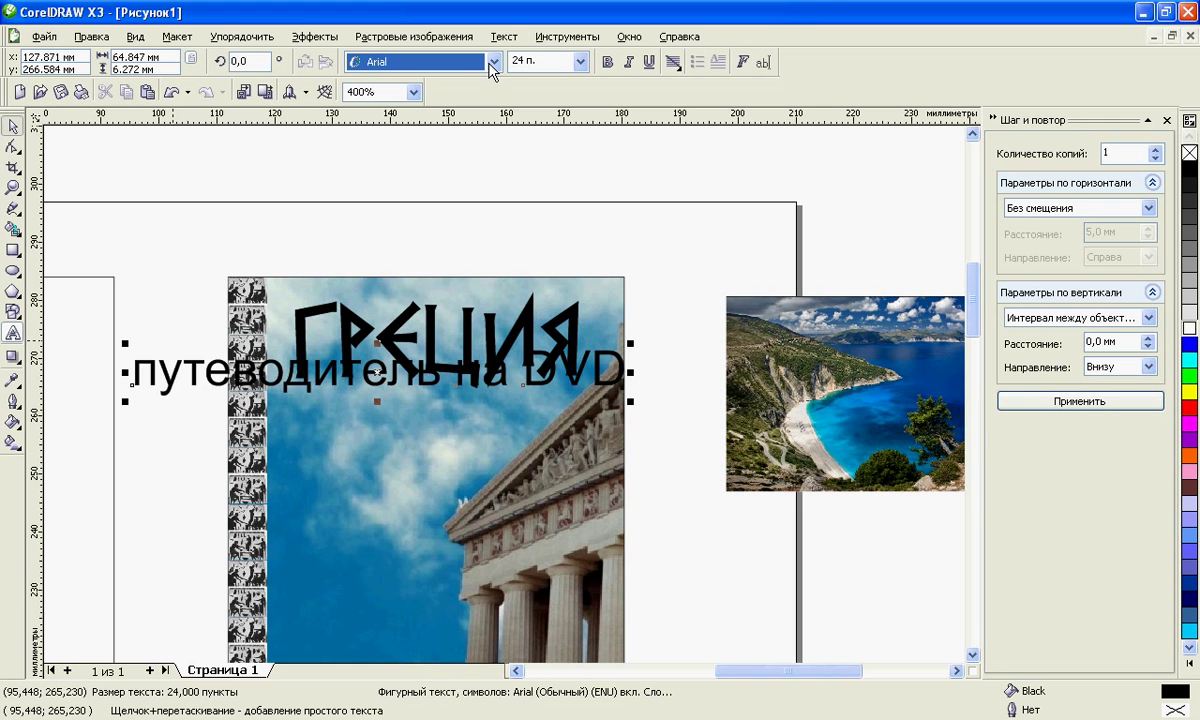
pyautogui.hotkey('ctrl', 'space')
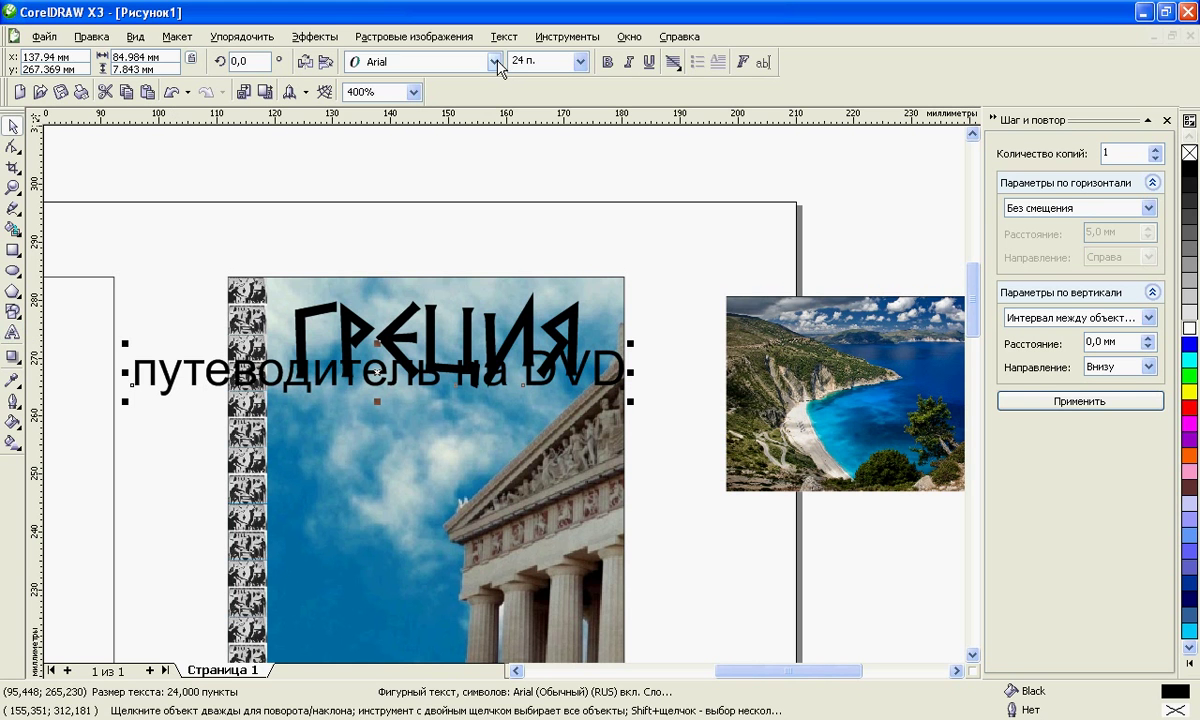
pyautogui.click(495, 63)
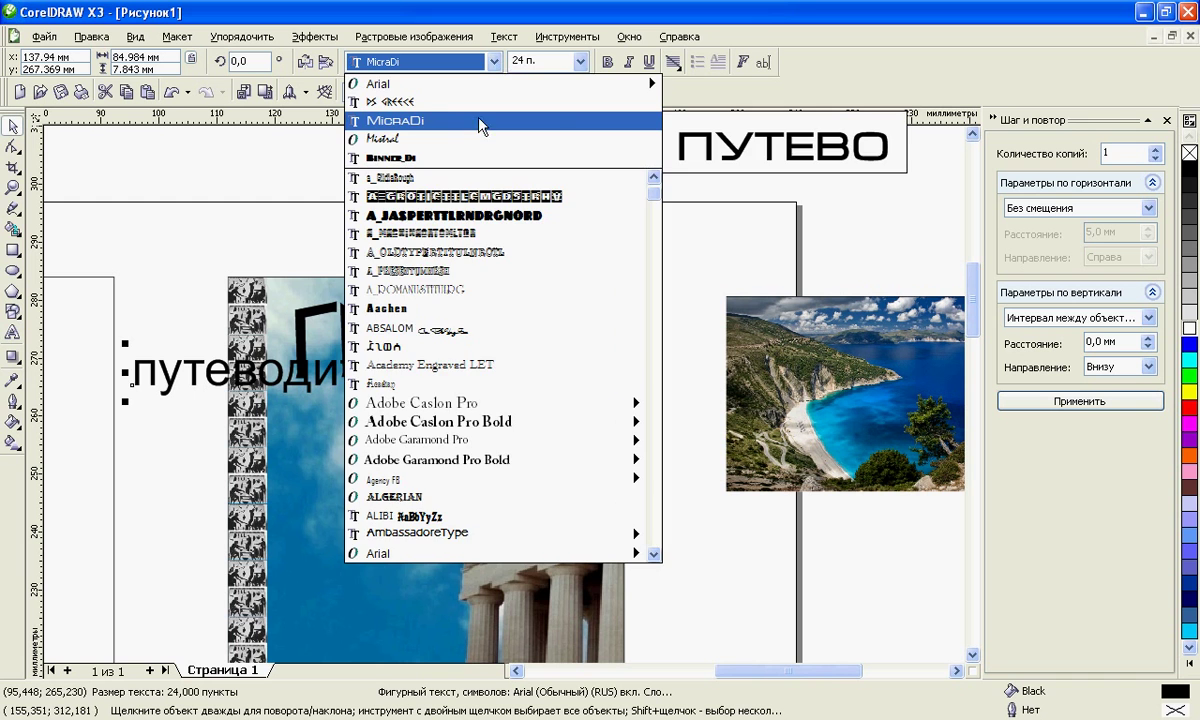
pyautogui.click(460, 122)
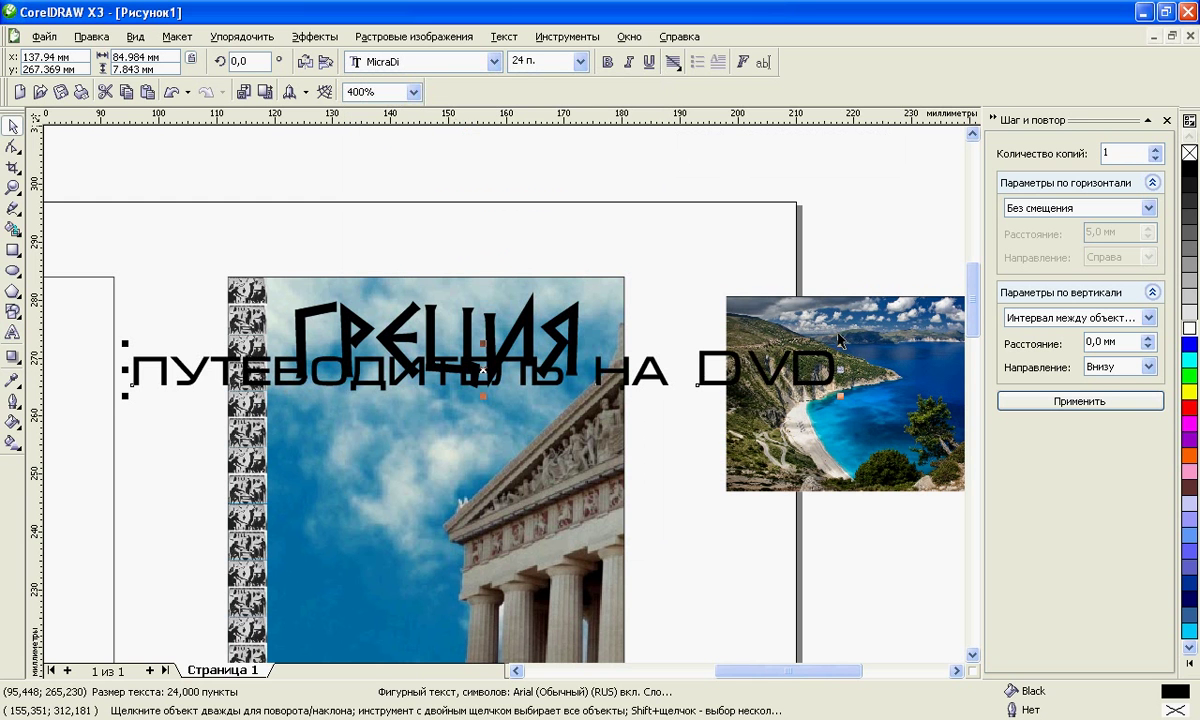
pyautogui.moveTo(838, 340); pyautogui.dragTo(328, 217)
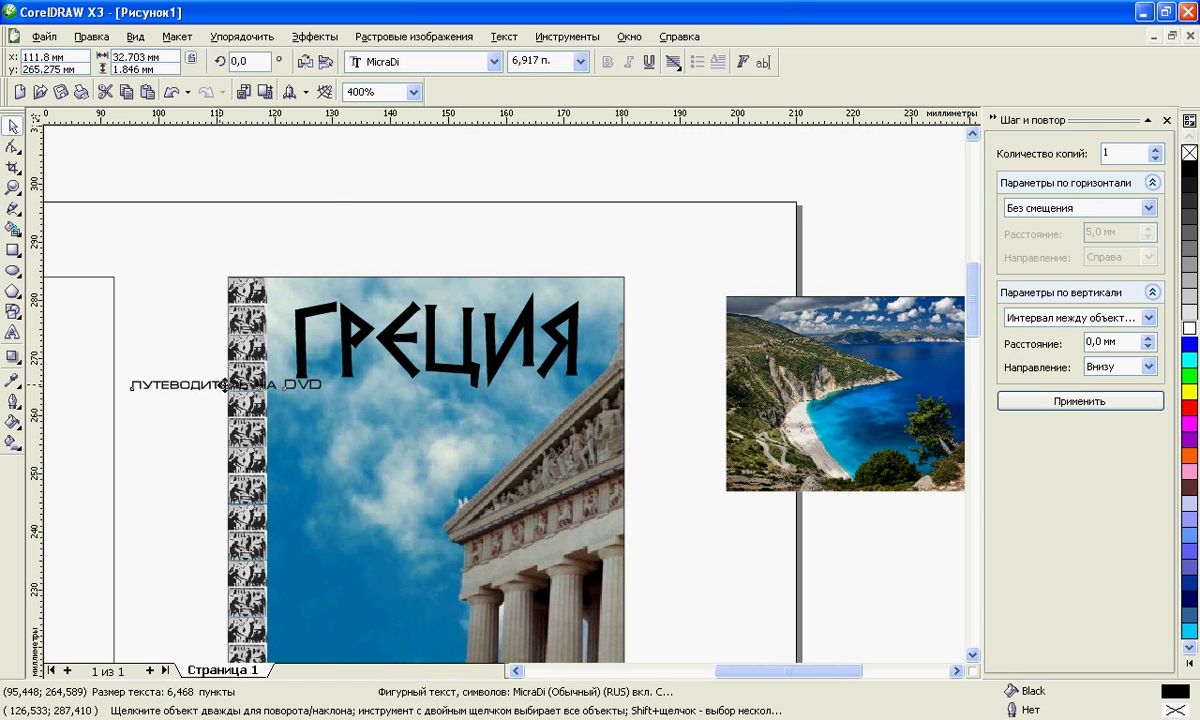
# Step: Place the "путеводитель на DVD" text on the front cover, just beneath the right part of the "ГРЕЦИЯ" title
pyautogui.moveTo(226, 384); pyautogui.dragTo(437, 404)
pyautogui.moveTo(517, 400); pyautogui.dragTo(520, 398)
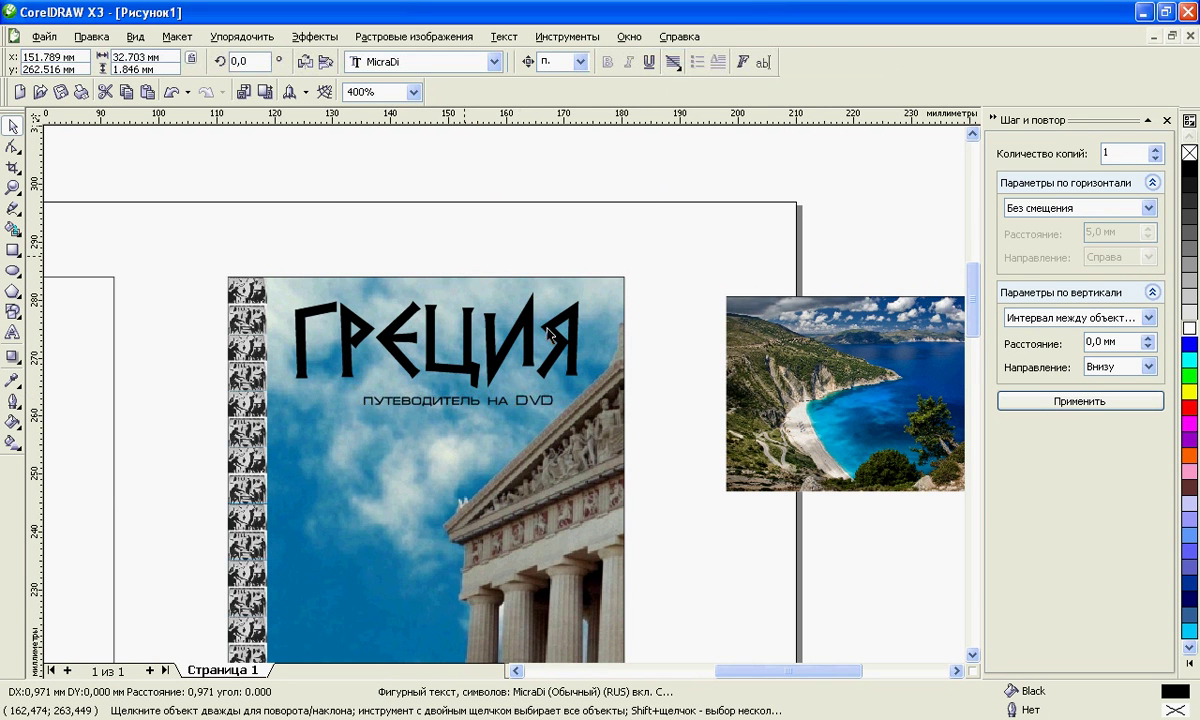
pyautogui.scroll(-2, 567, 345)
pyautogui.click(536, 415)
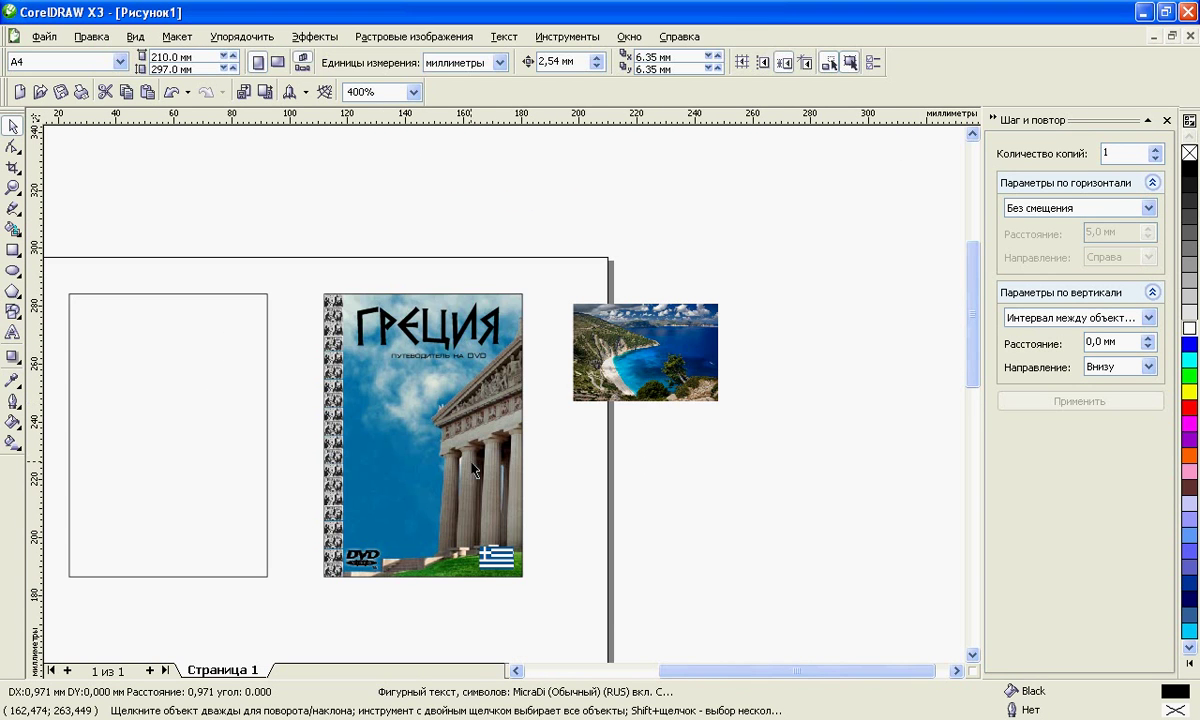
pyautogui.scroll(2, 510, 405)
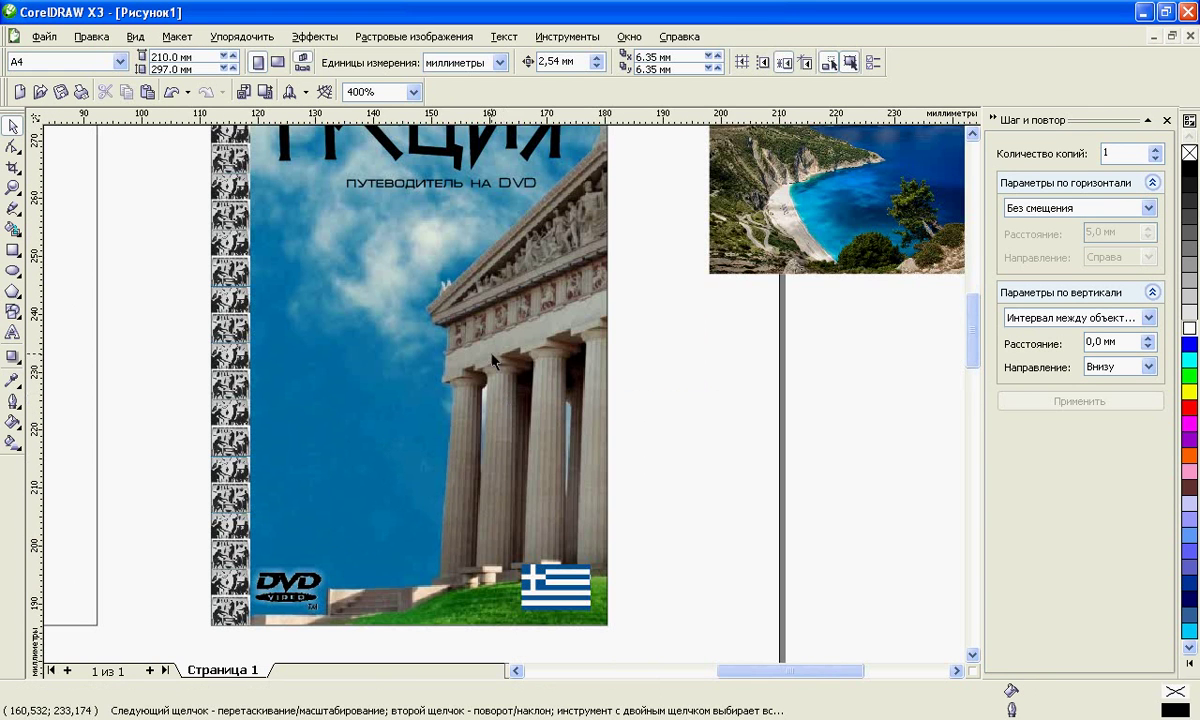
pyautogui.scroll(-2, 505, 397)
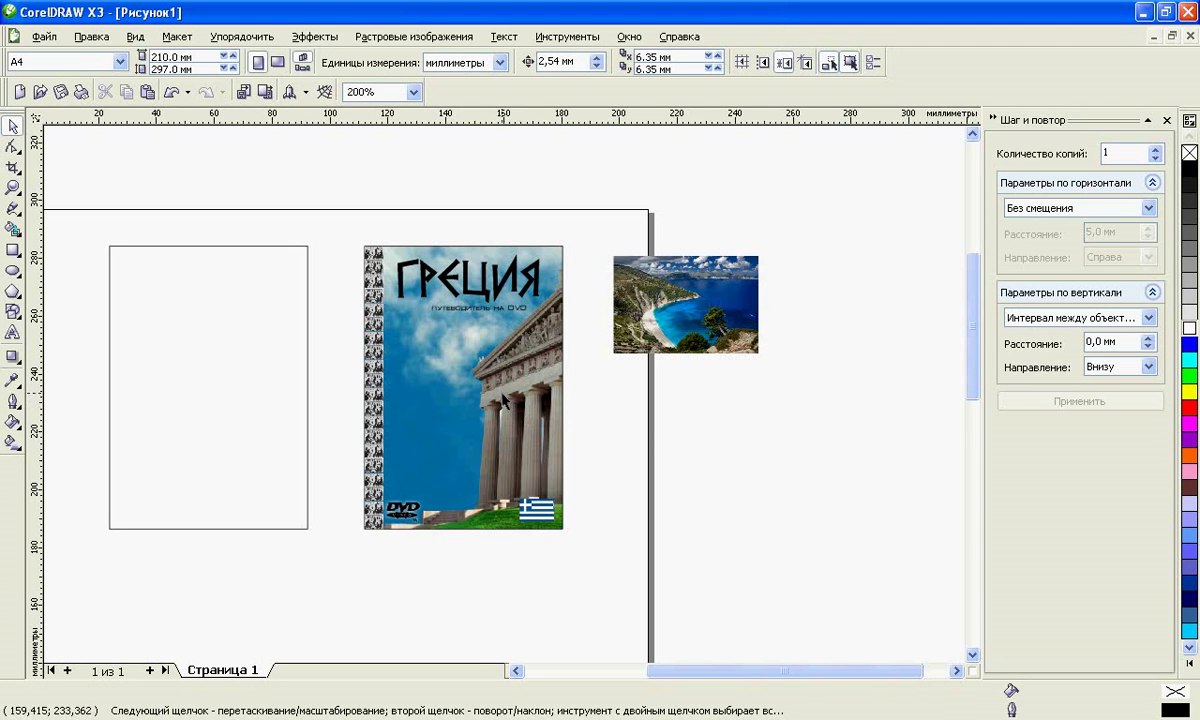
pyautogui.scroll(3, 505, 397)
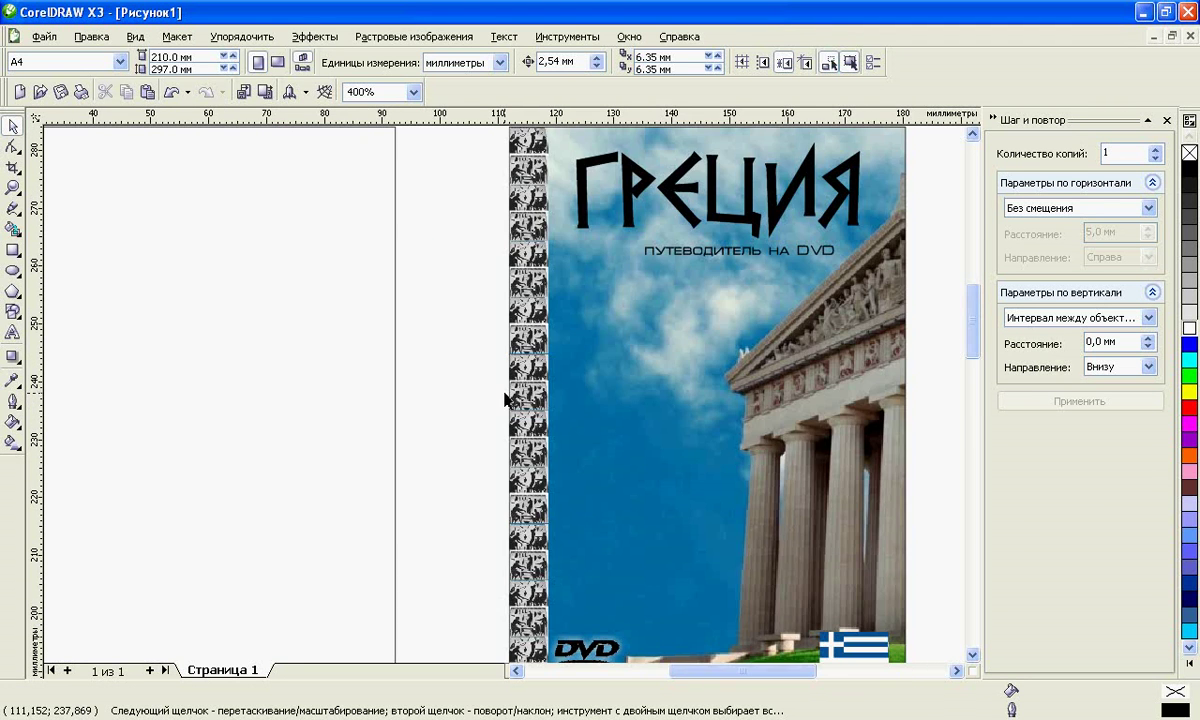
pyautogui.scroll(-2, 505, 400)
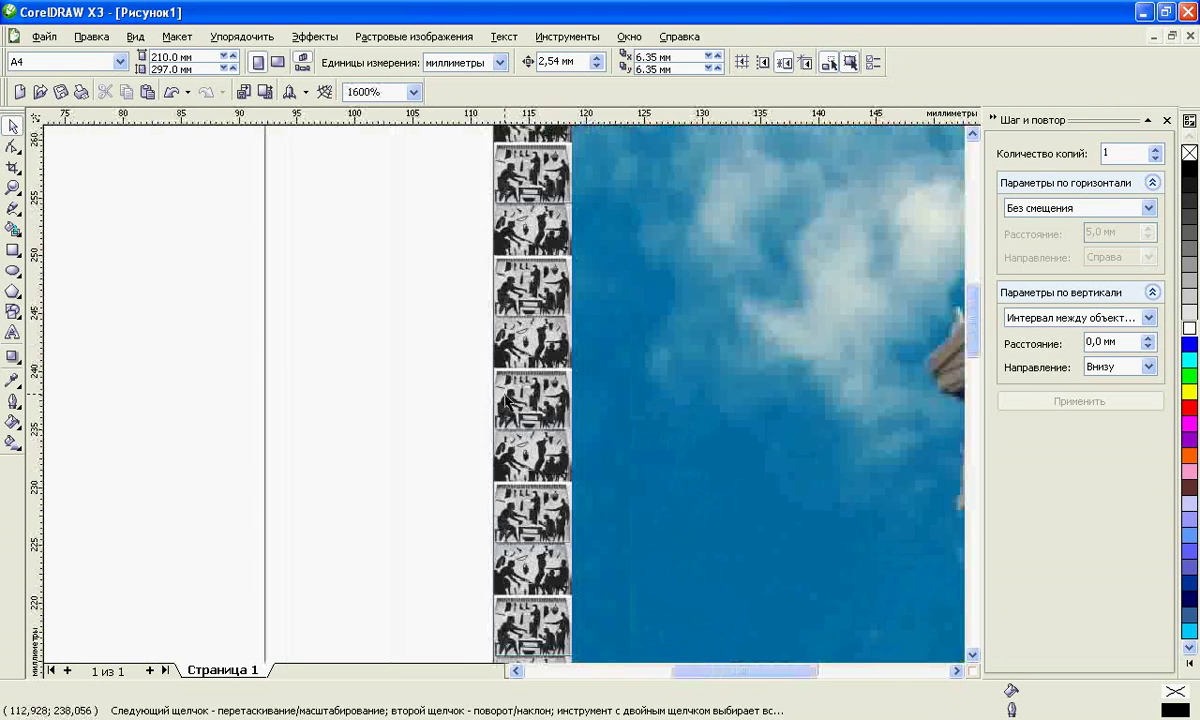
pyautogui.scroll(3, 511, 400)
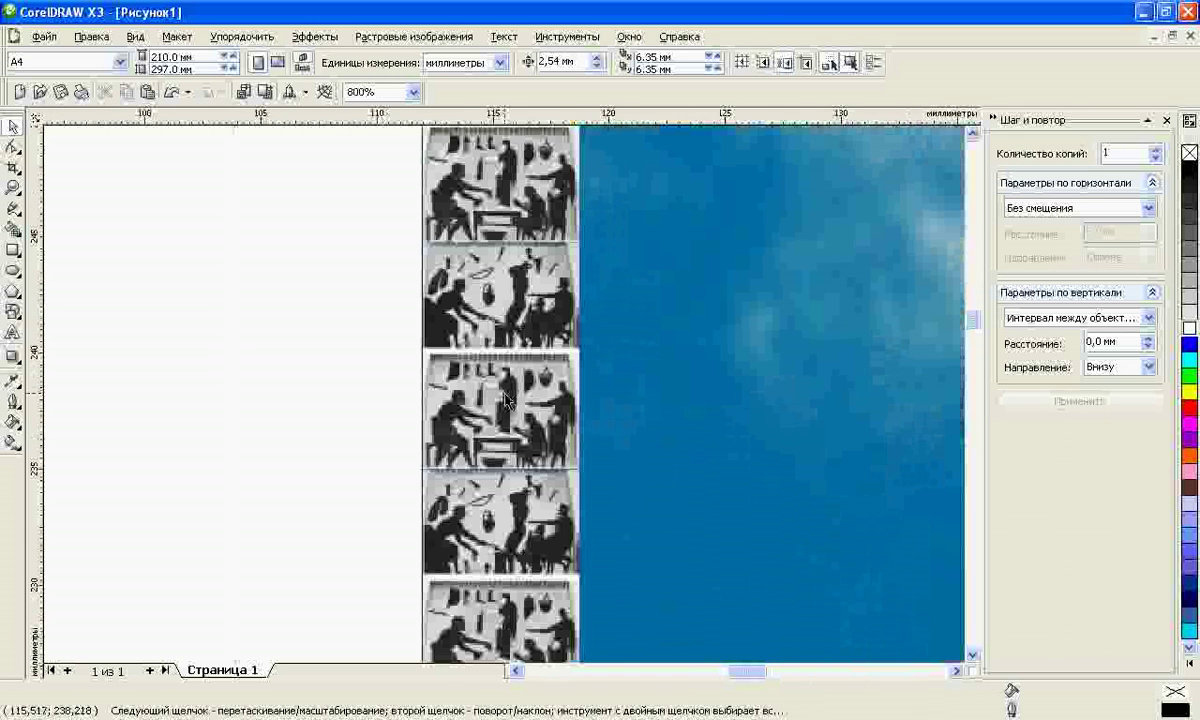
pyautogui.scroll(-2, 511, 400)
pyautogui.scroll(-1, 655, 399)
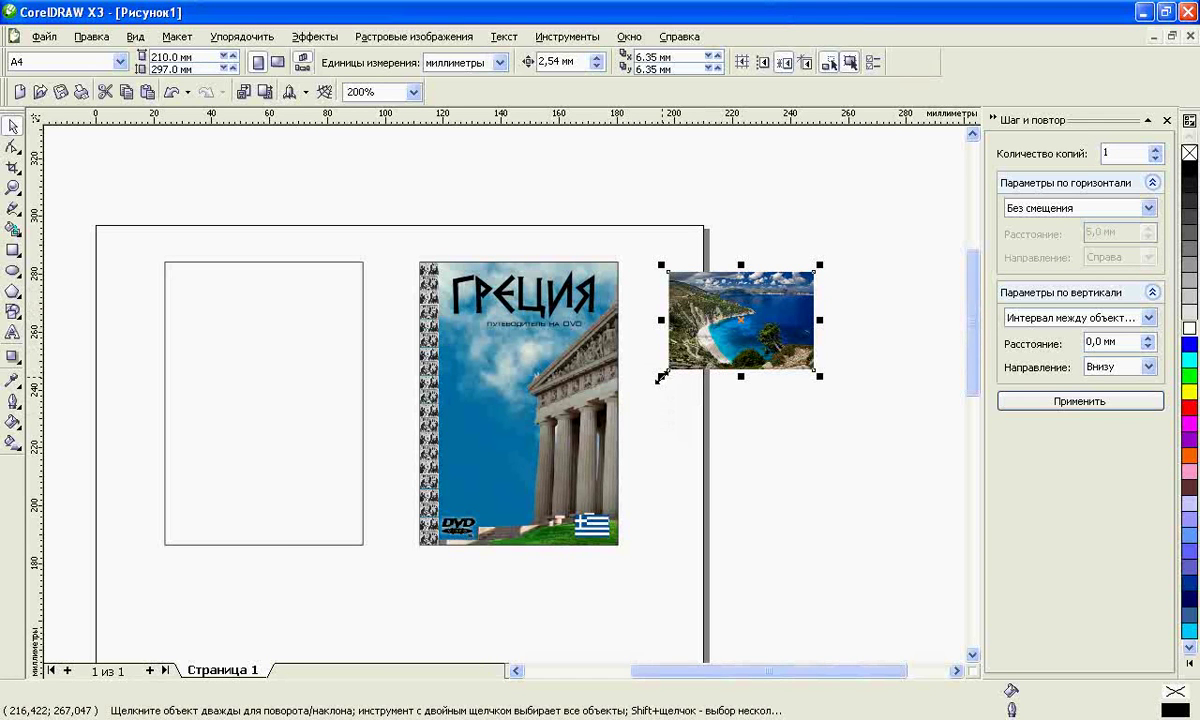
# Step: Move the beach photo over the empty back cover frame and enlarge it to about 149.6 x 100.7 mm
pyautogui.moveTo(668, 369); pyautogui.dragTo(399, 517)
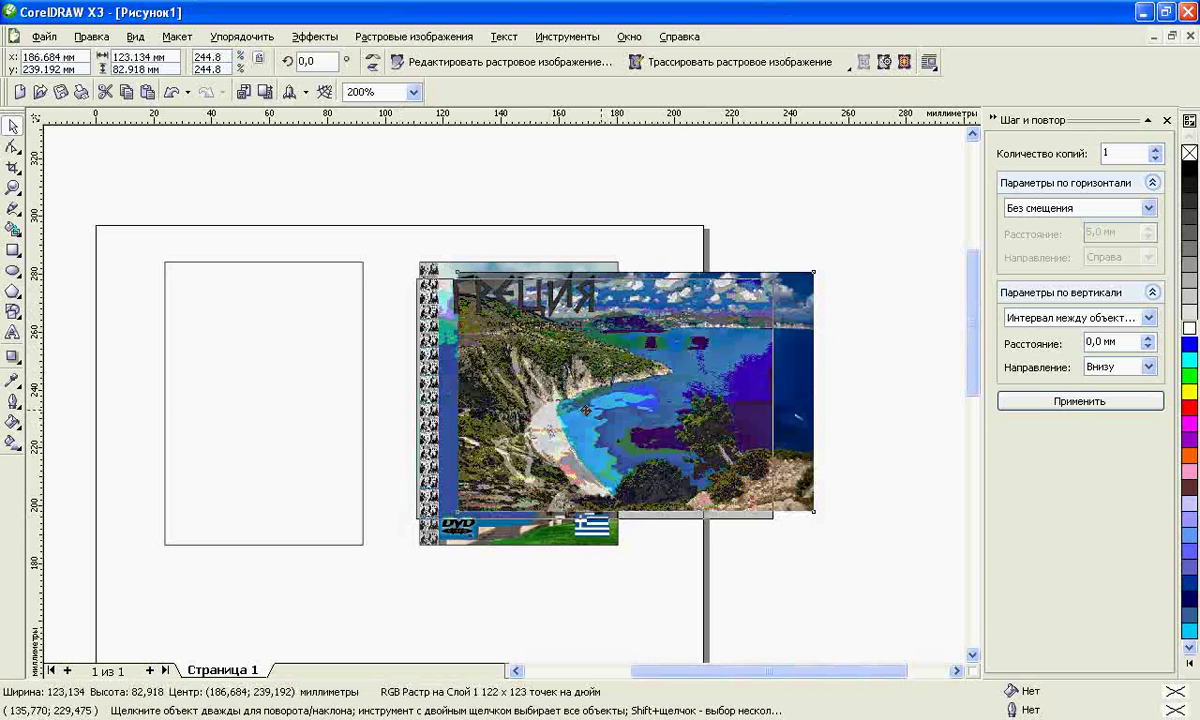
pyautogui.moveTo(643, 403); pyautogui.dragTo(257, 391)
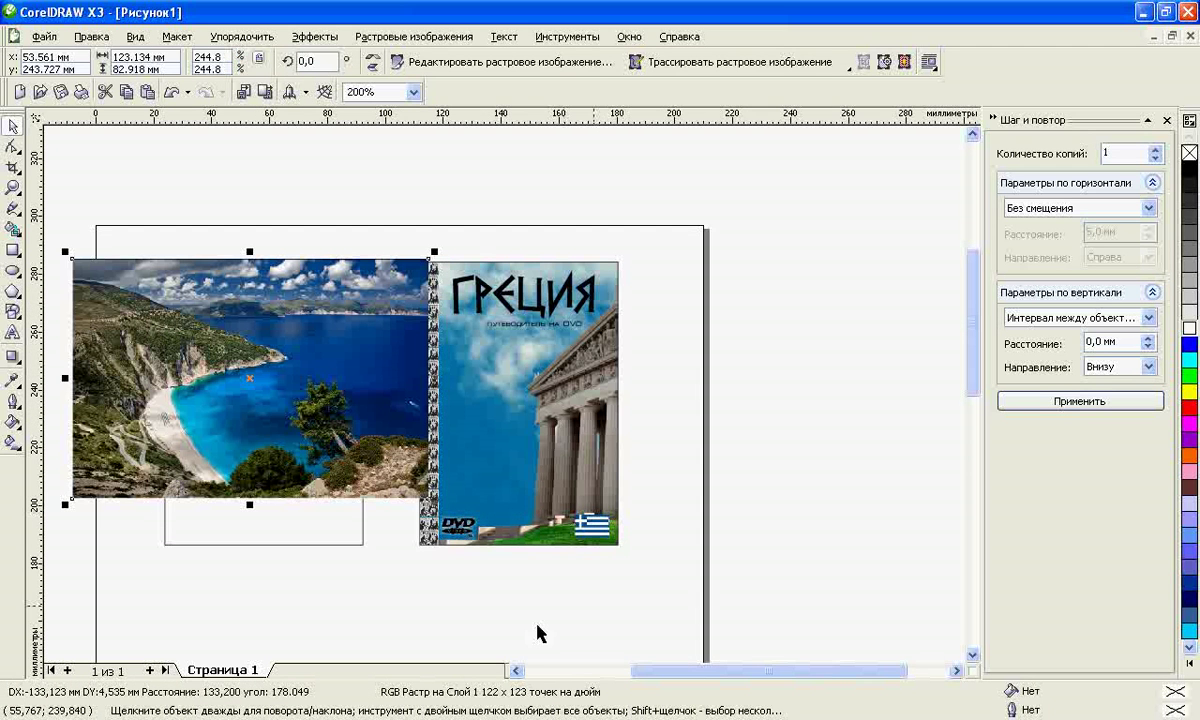
pyautogui.click(517, 670)
pyautogui.click(517, 672)
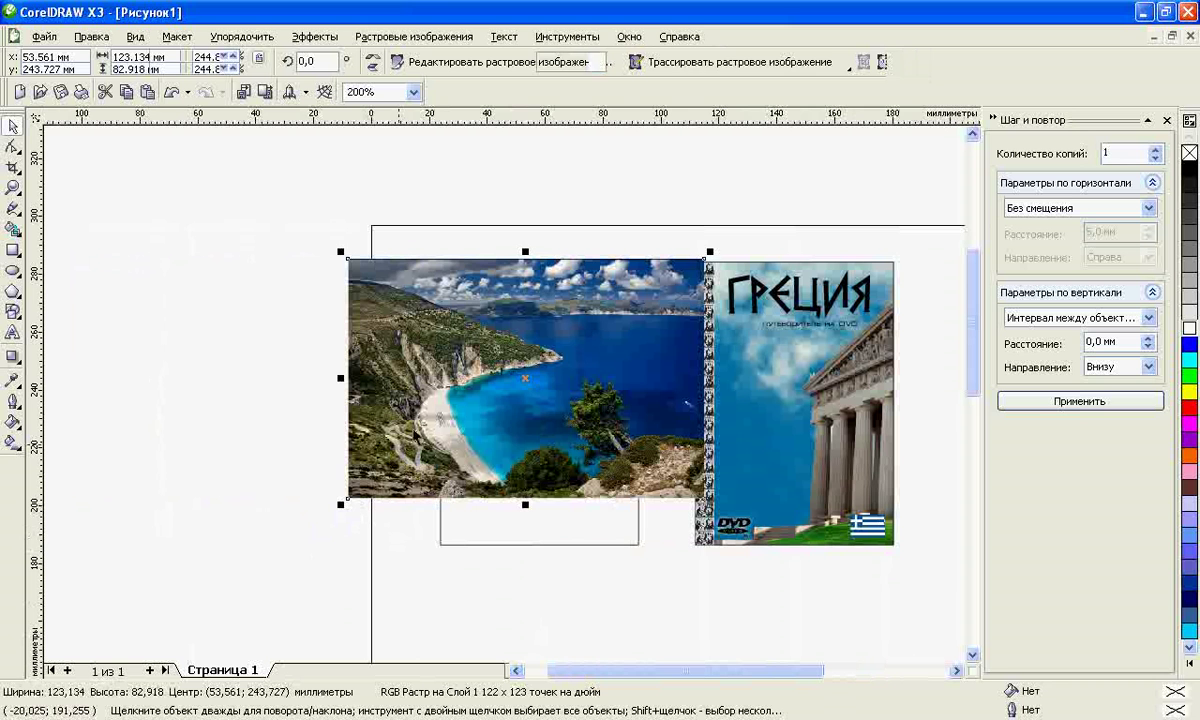
pyautogui.moveTo(340, 504); pyautogui.dragTo(231, 562)
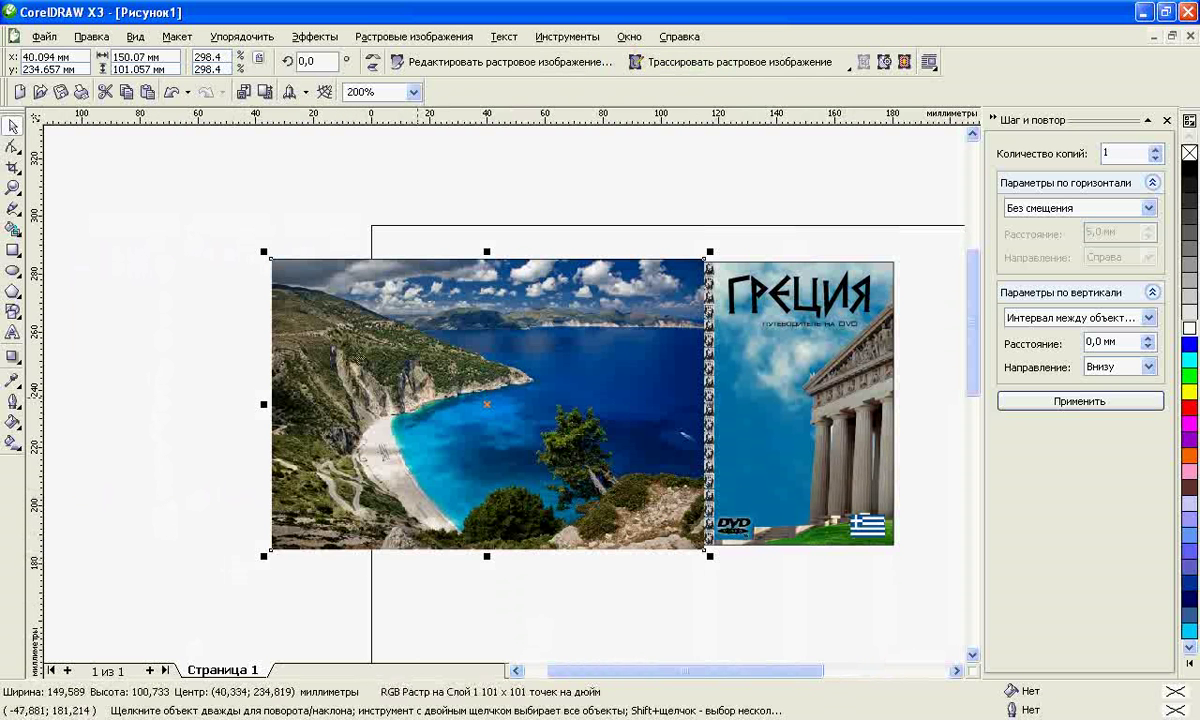
# Step: Move the beach photo off the back cover frame and place it inside that frame as a PowerClip container
pyautogui.moveTo(474, 337); pyautogui.dragTo(257, 441)
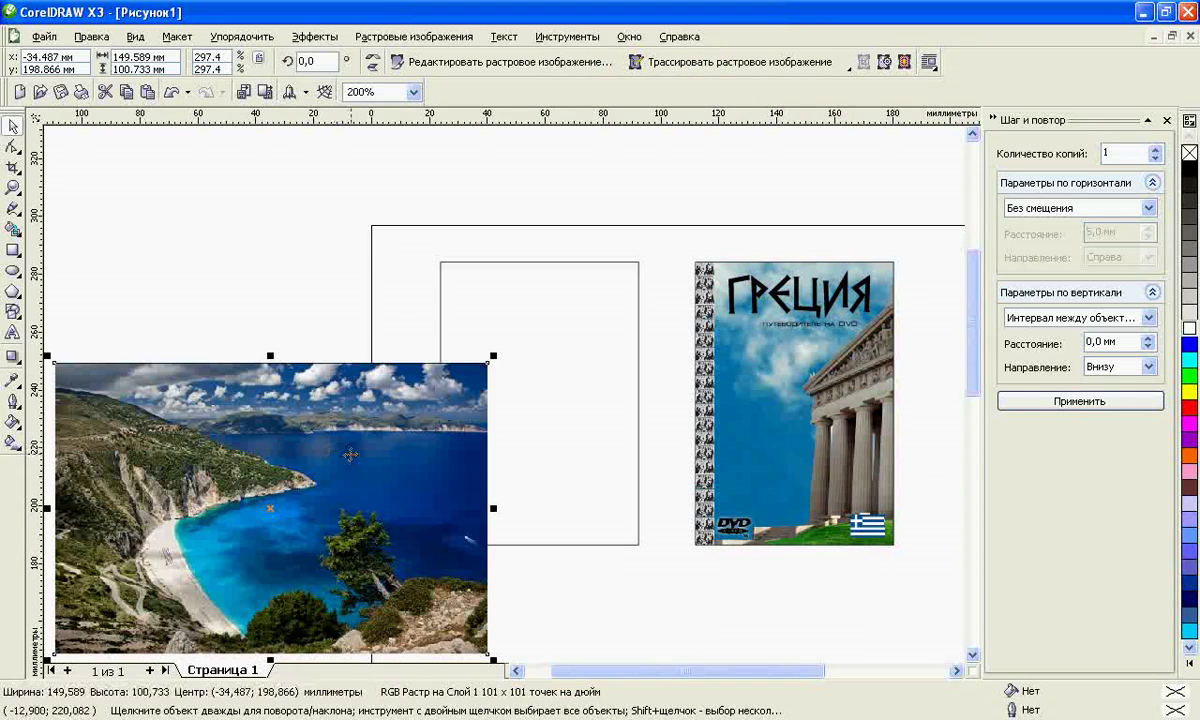
pyautogui.moveTo(357, 415); pyautogui.dragTo(527, 355)
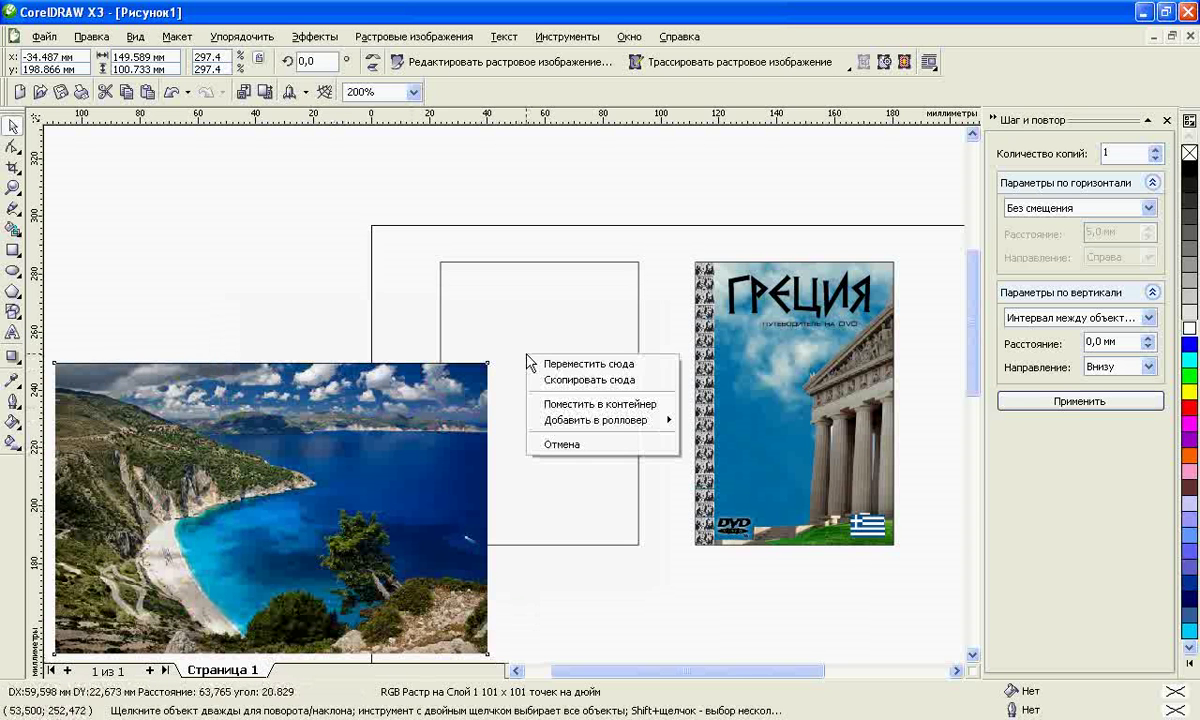
pyautogui.click(560, 406)
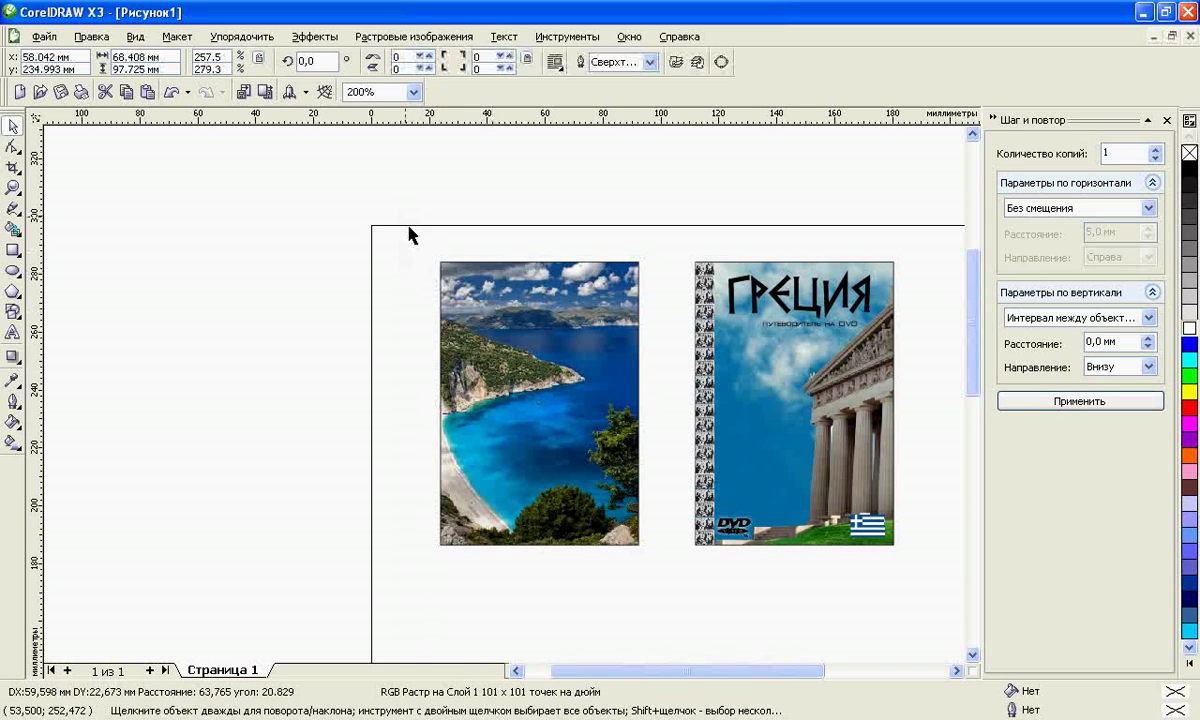
pyautogui.click(410, 234)
# Step: Edit the back cover's PowerClip contents, shift the beach photo right to about X 91.4 mm and finish editing
pyautogui.click(512, 303)
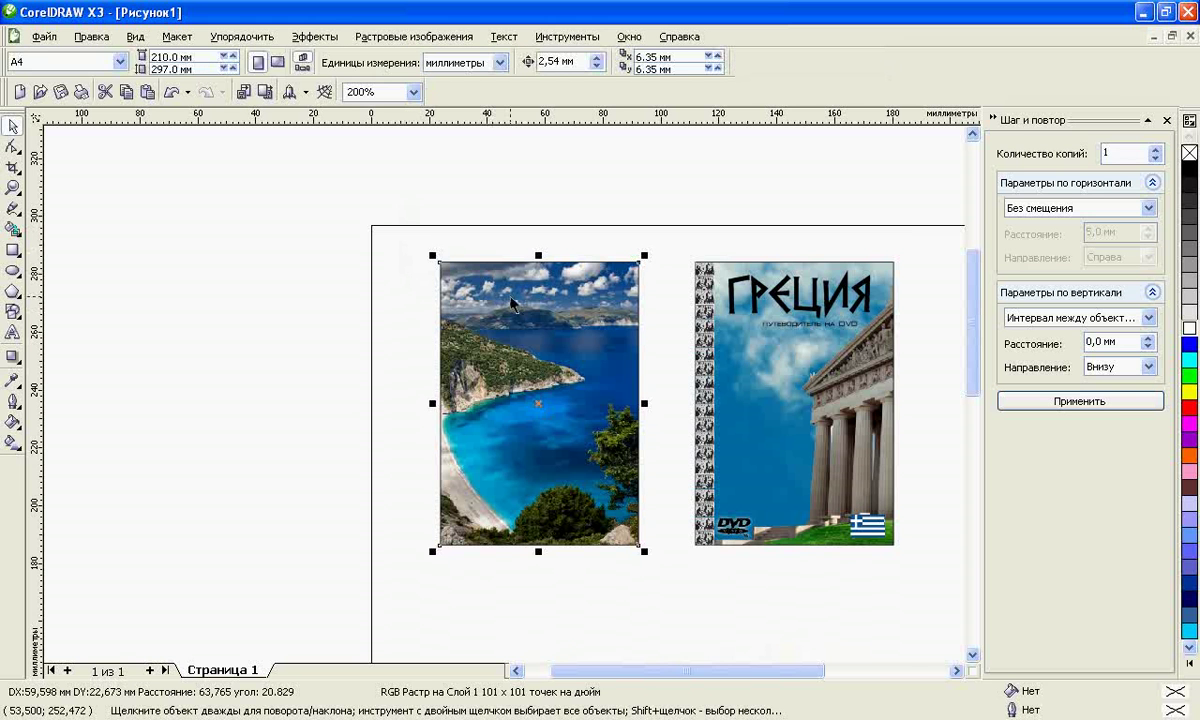
pyautogui.rightClick(510, 297)
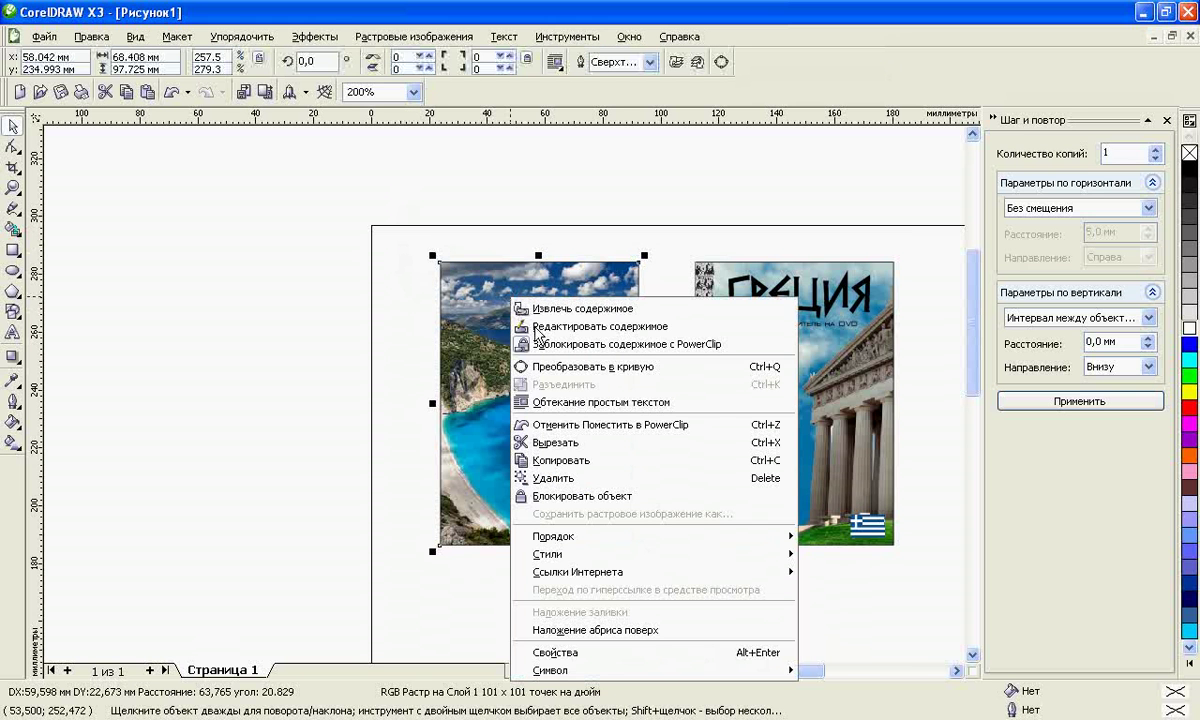
pyautogui.click(536, 327)
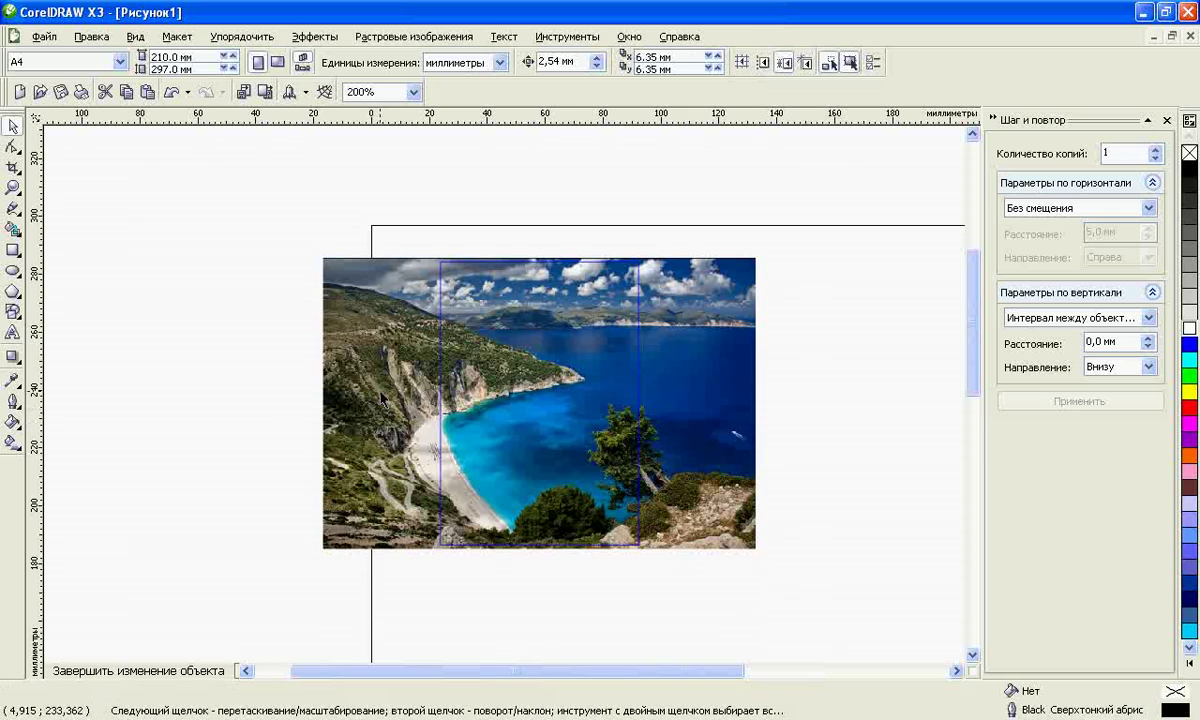
pyautogui.moveTo(379, 399); pyautogui.dragTo(482, 396)
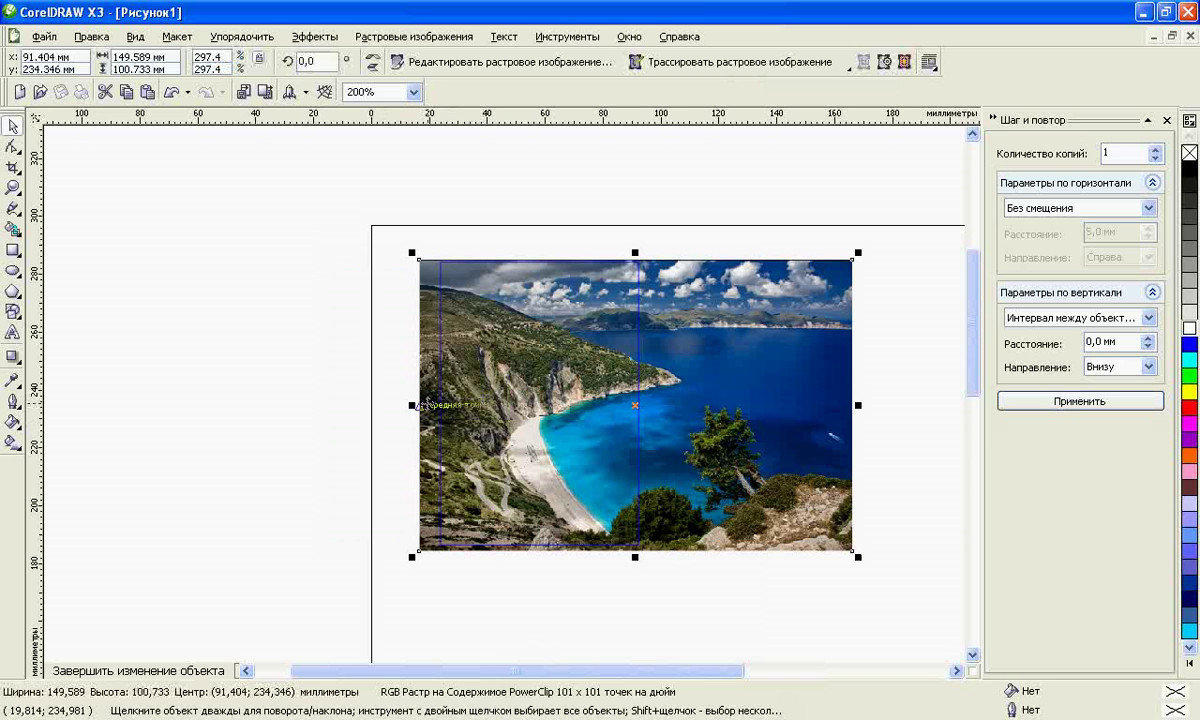
pyautogui.click(174, 671)
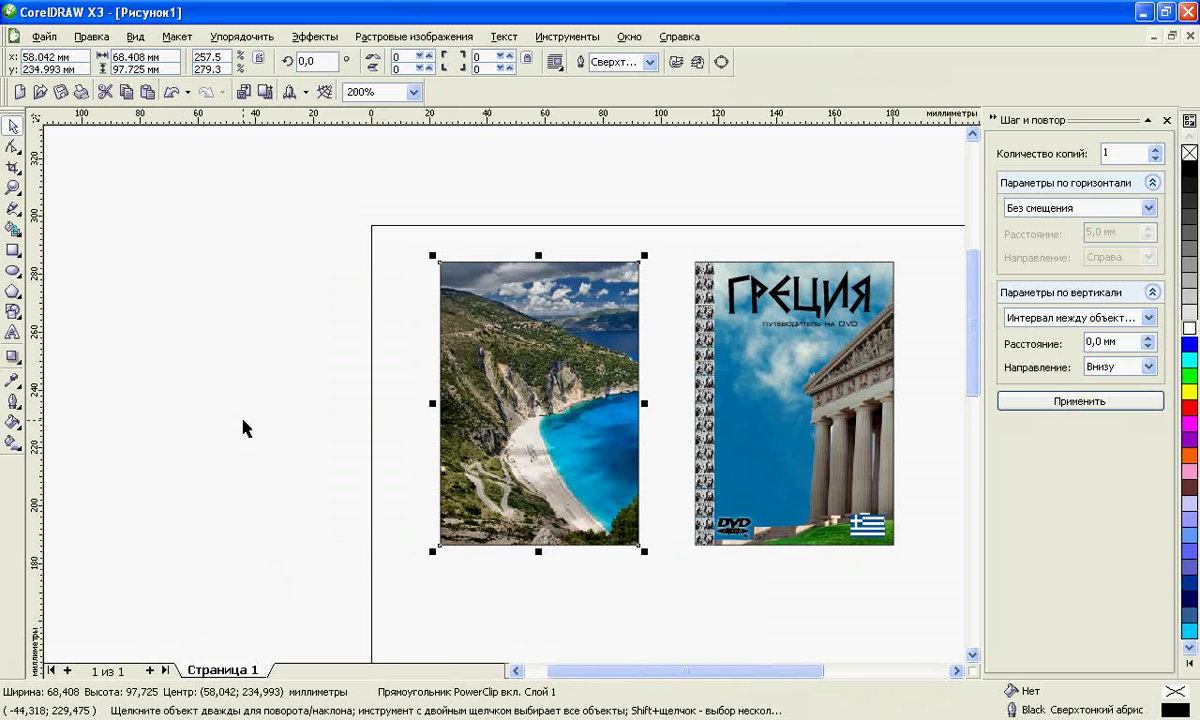
# Step: Undo finishing the PowerClip edit, reposition the beach photo at about X 66.8 mm and finish editing again
pyautogui.click(172, 91)
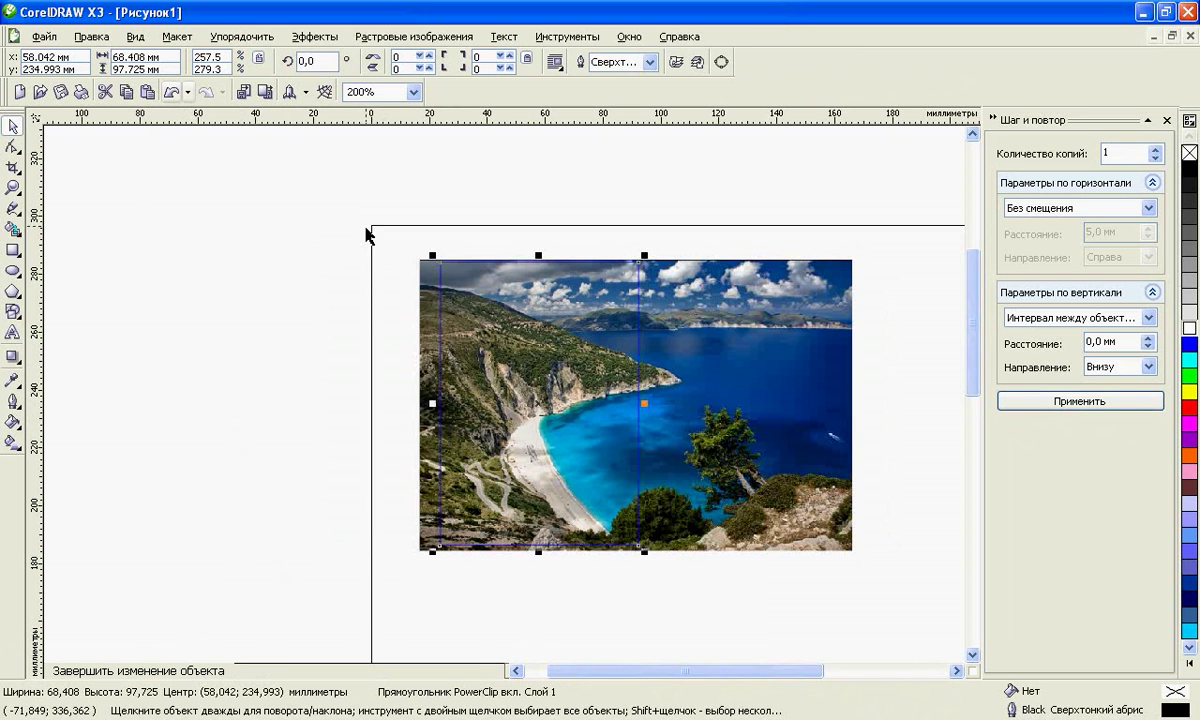
pyautogui.moveTo(440, 365); pyautogui.dragTo(281, 307)
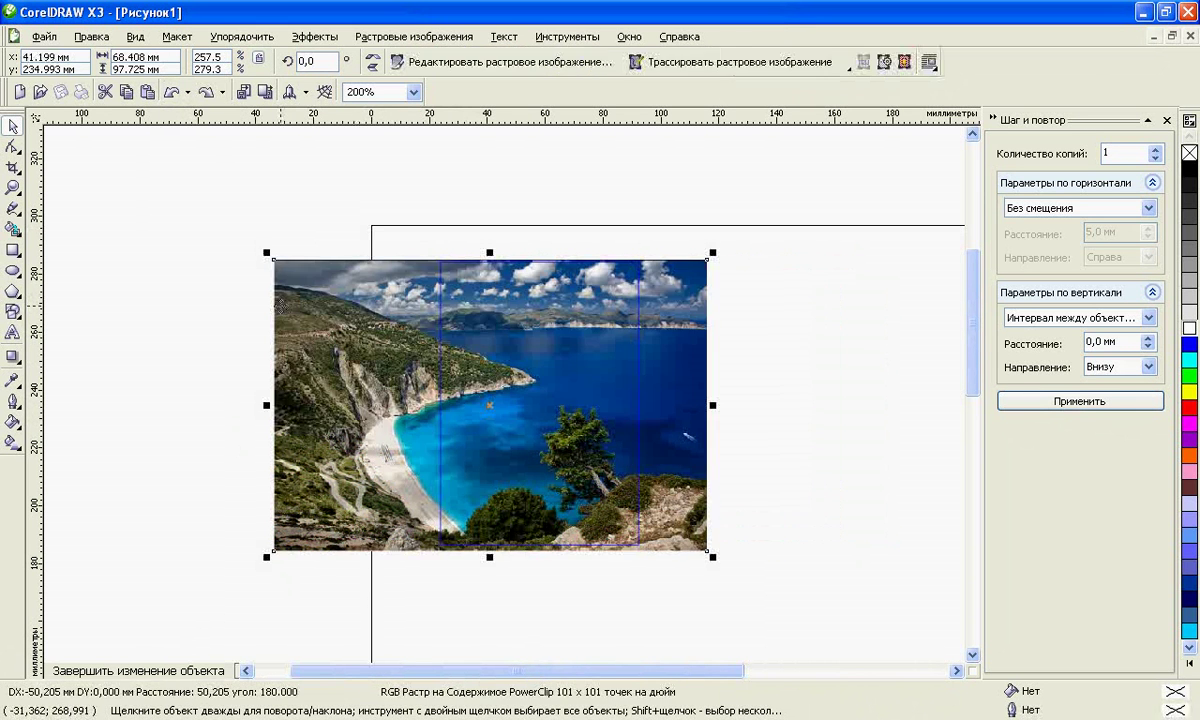
pyautogui.moveTo(350, 338)
pyautogui.mouseDown()
pyautogui.moveTo(413, 338)
pyautogui.moveTo(360, 342)
pyautogui.mouseUp()
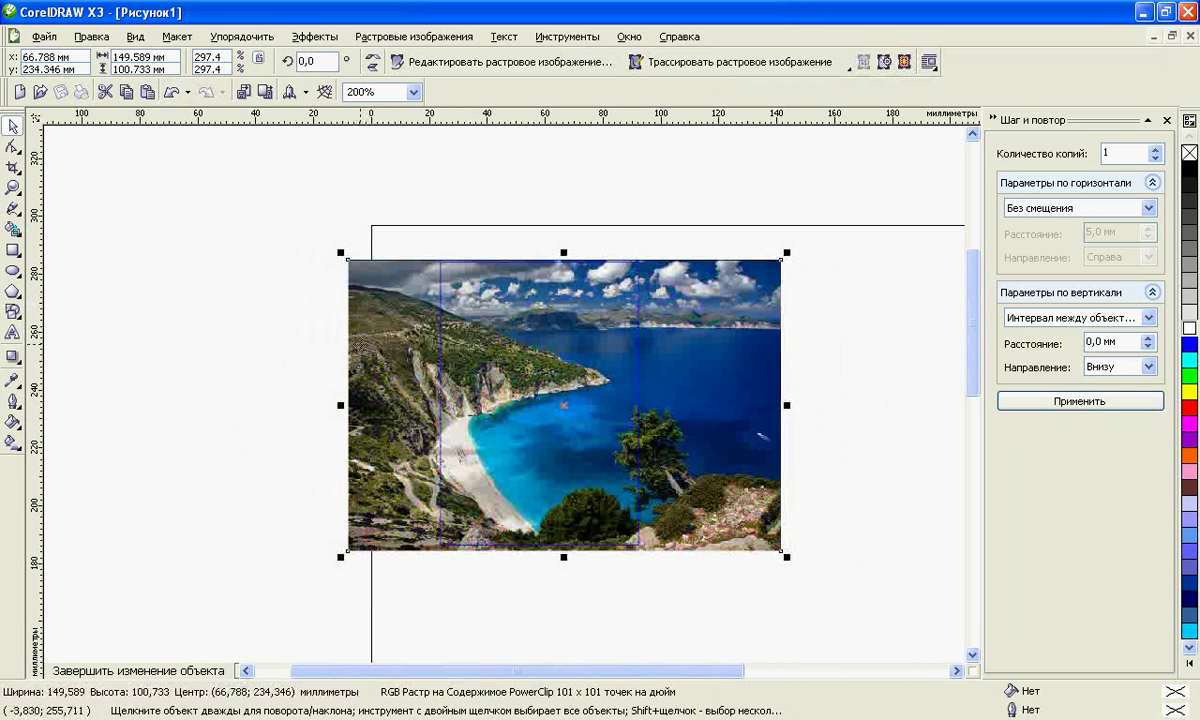
pyautogui.click(183, 668)
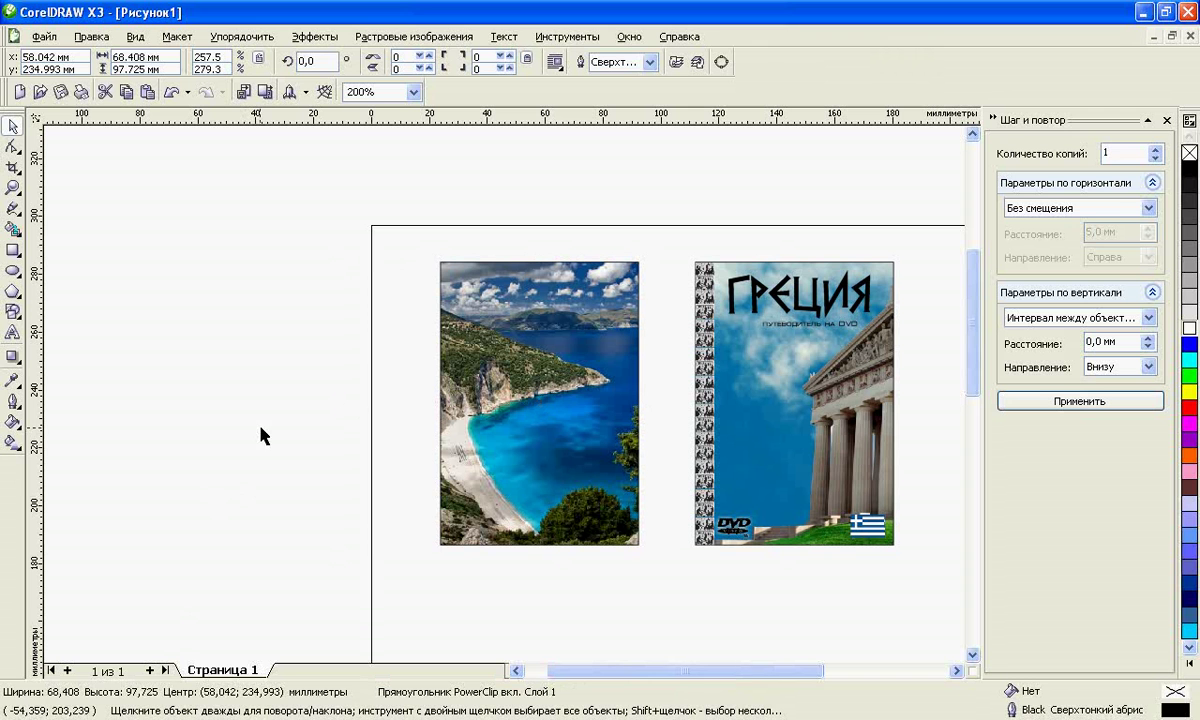
pyautogui.click(260, 434)
# Step: Copy the DVD logo from the front cover to the lower-left corner of the back cover
pyautogui.scroll(2, 504, 401)
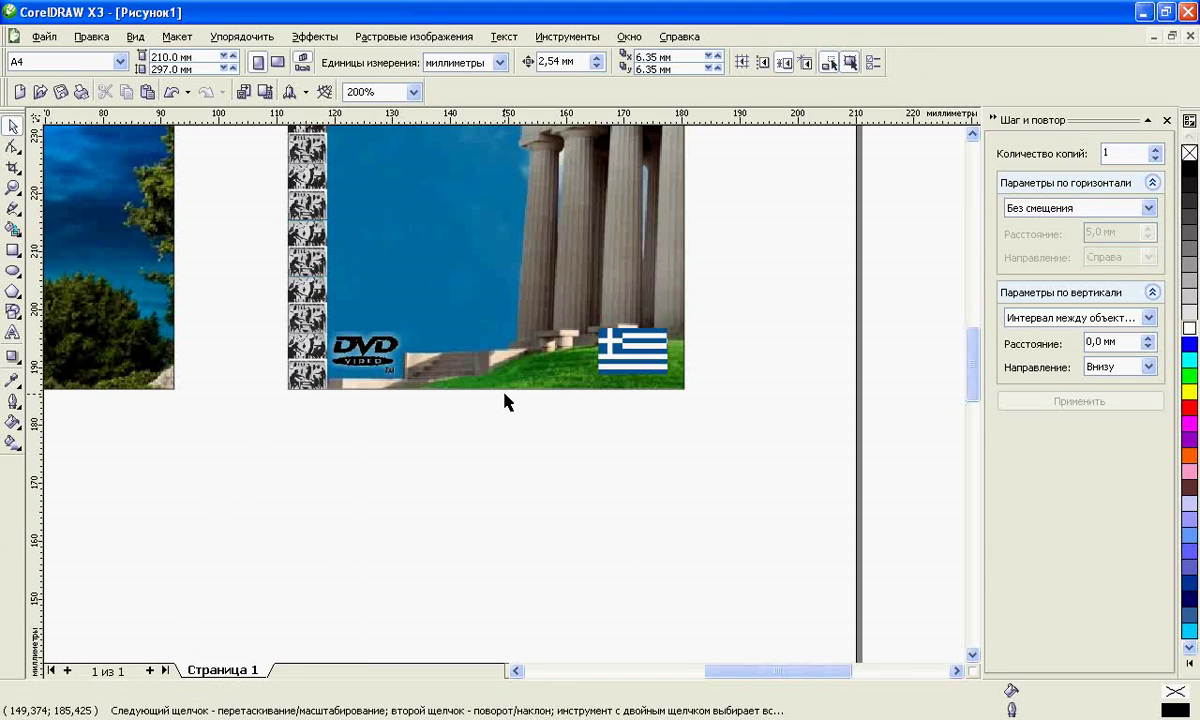
pyautogui.scroll(-2, 504, 401)
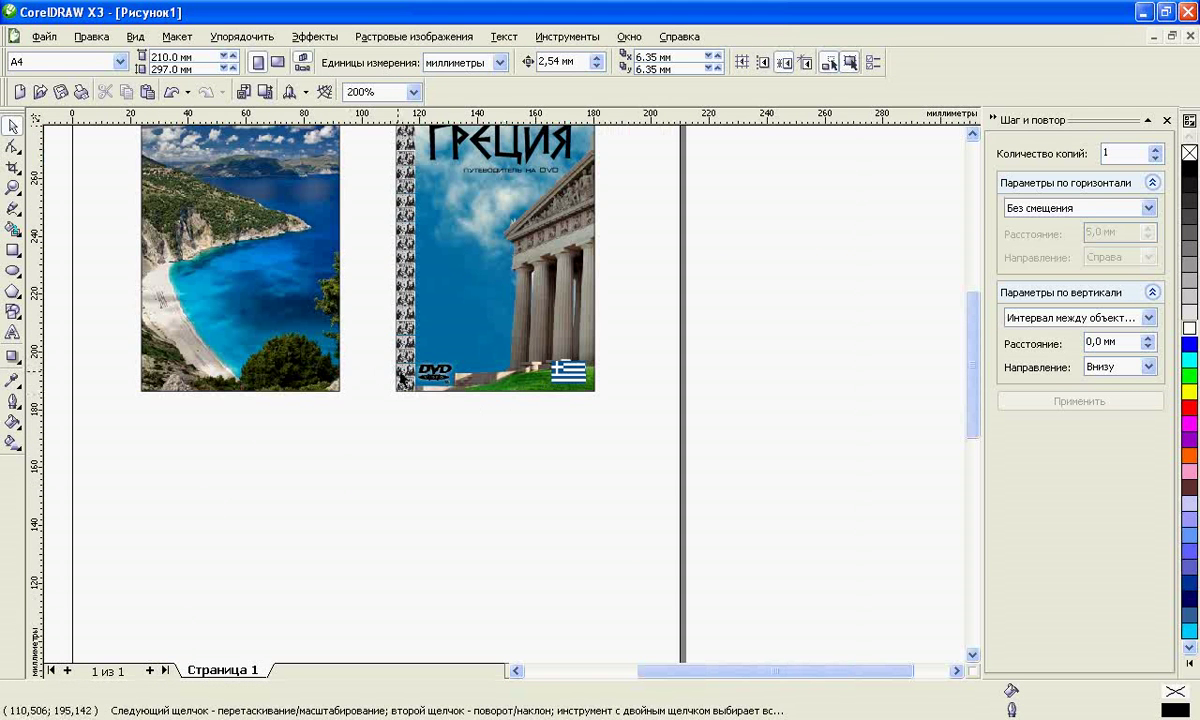
pyautogui.click(13, 188)
pyautogui.moveTo(109, 270); pyautogui.dragTo(634, 441)
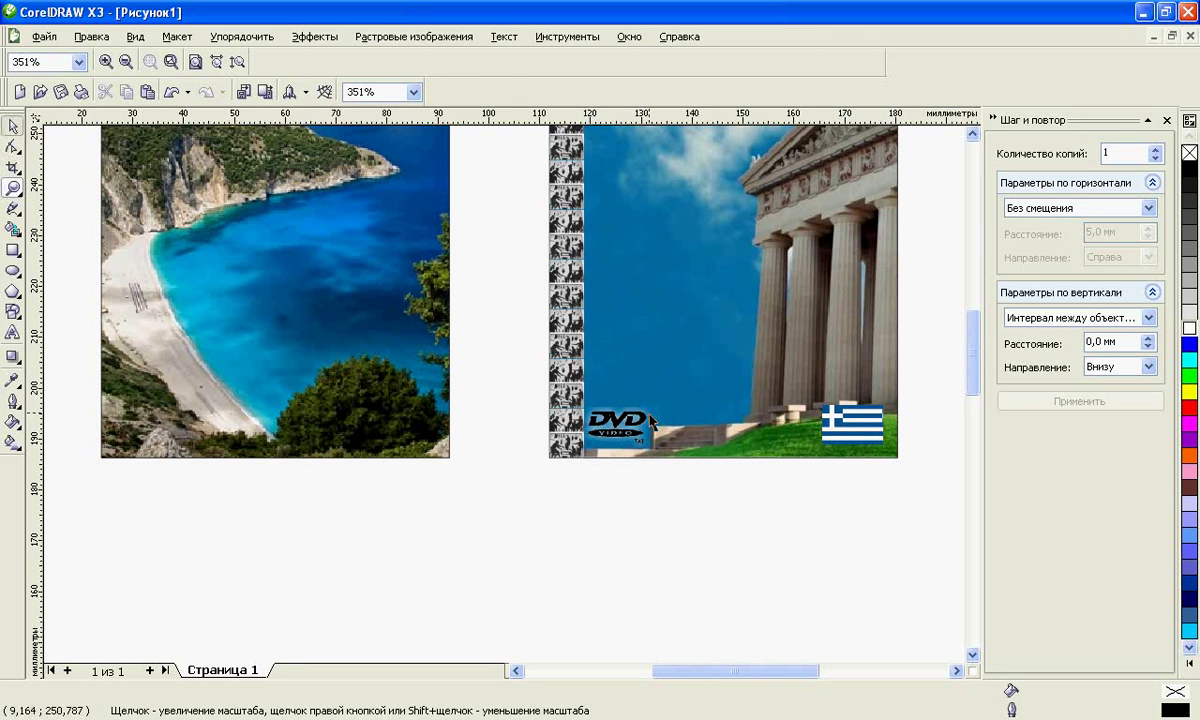
pyautogui.press('space')
pyautogui.moveTo(620, 414); pyautogui.dragTo(160, 432)
pyautogui.click(215, 456)
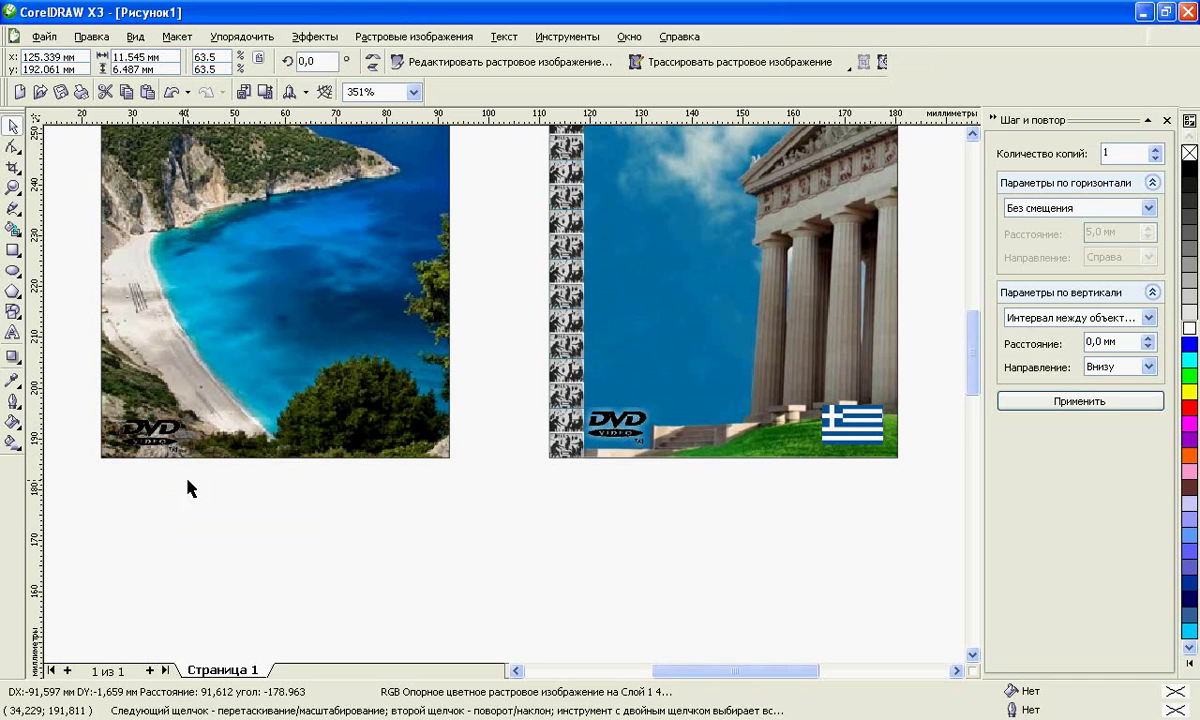
# Step: Copy the Greek flag from the front cover to the lower-right corner of the back cover
pyautogui.scroll(2, 508, 400)
pyautogui.press('Escape')
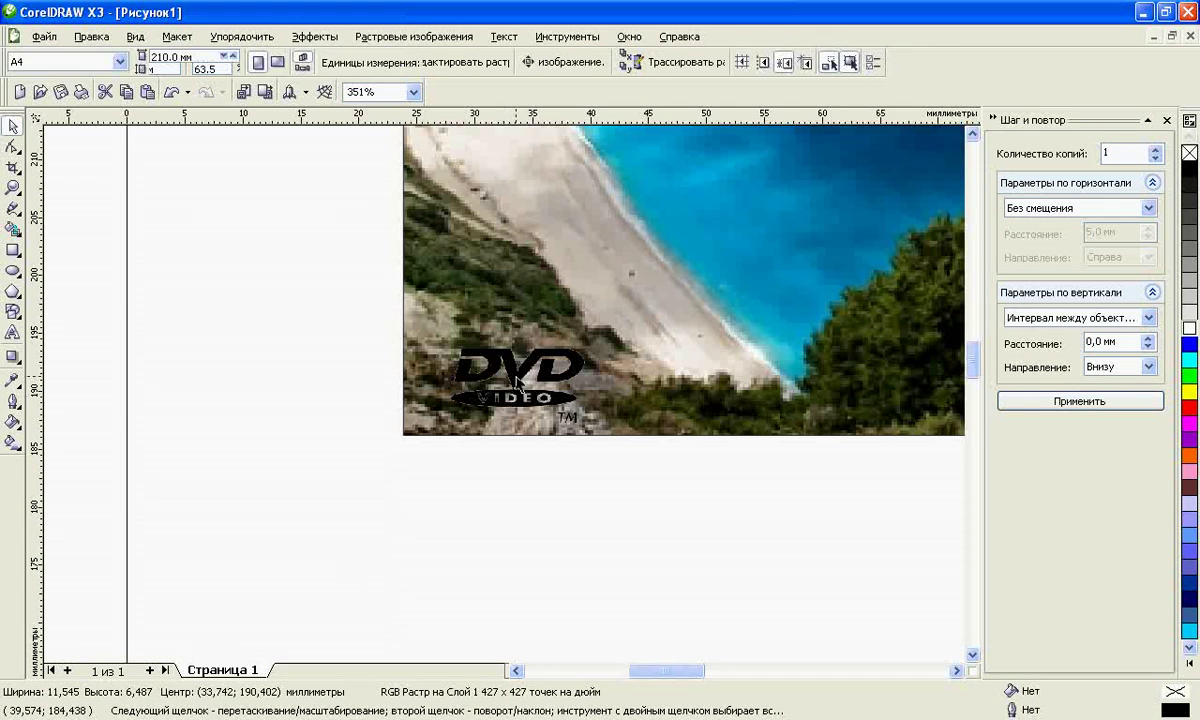
pyautogui.scroll(-2, 505, 398)
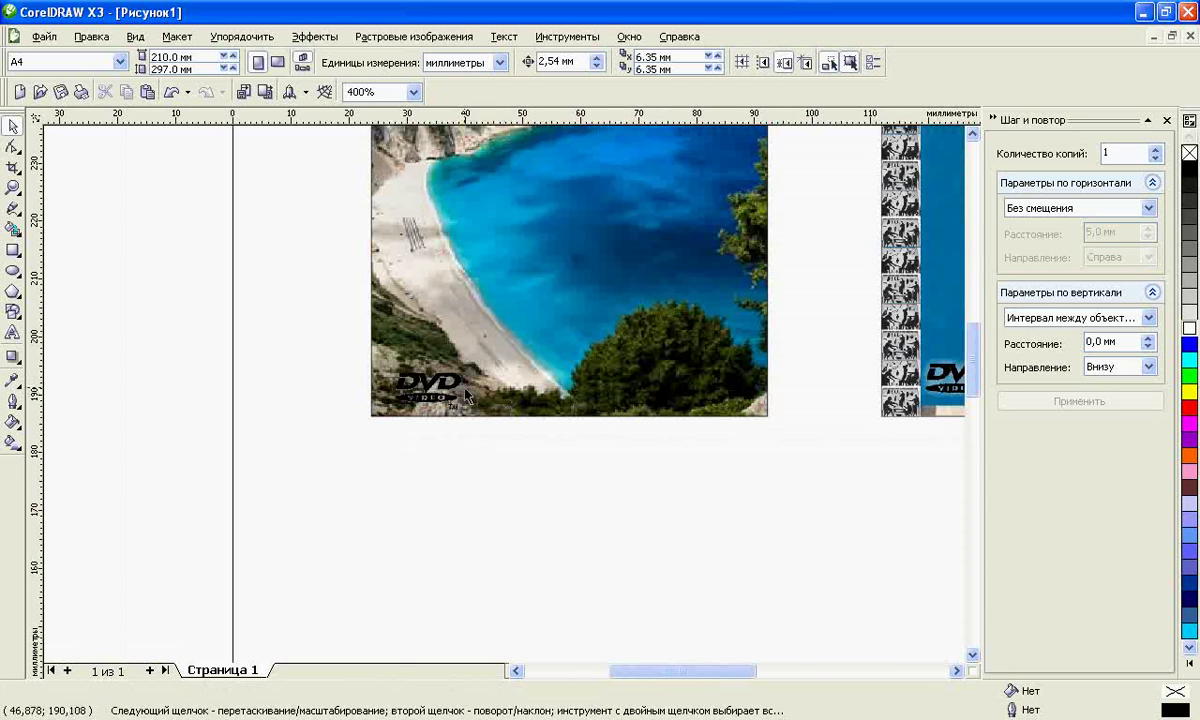
pyautogui.scroll(-2, 449, 392)
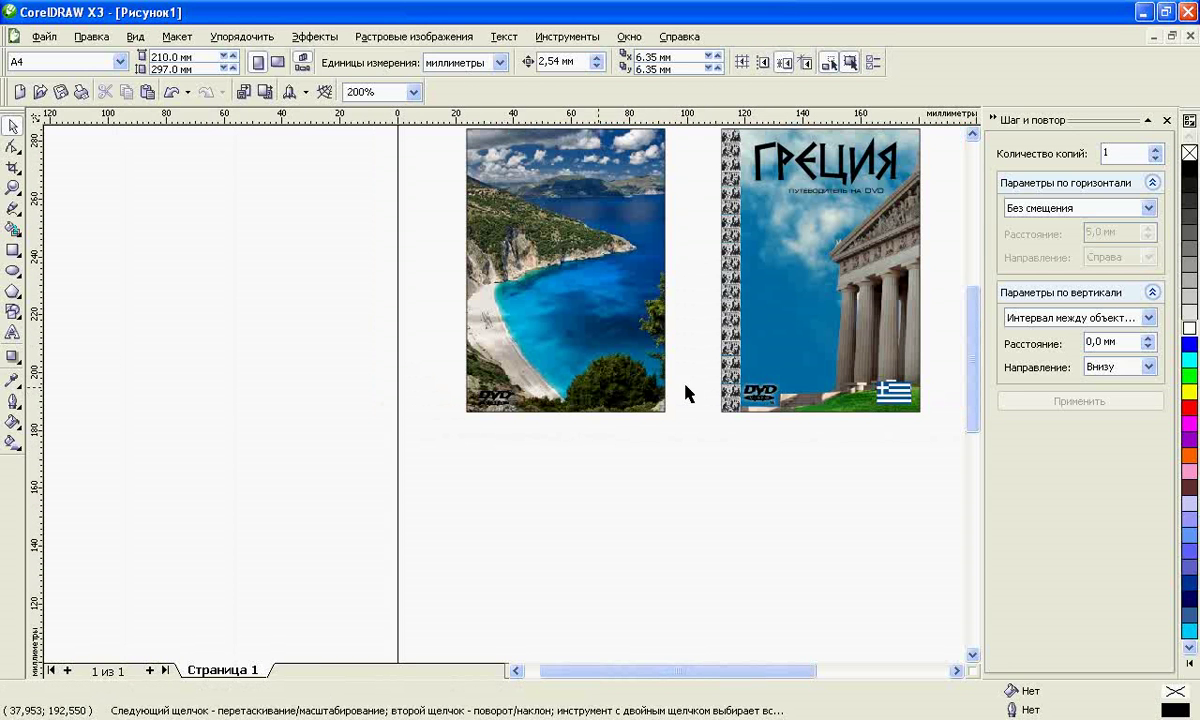
pyautogui.moveTo(889, 402); pyautogui.dragTo(632, 402)
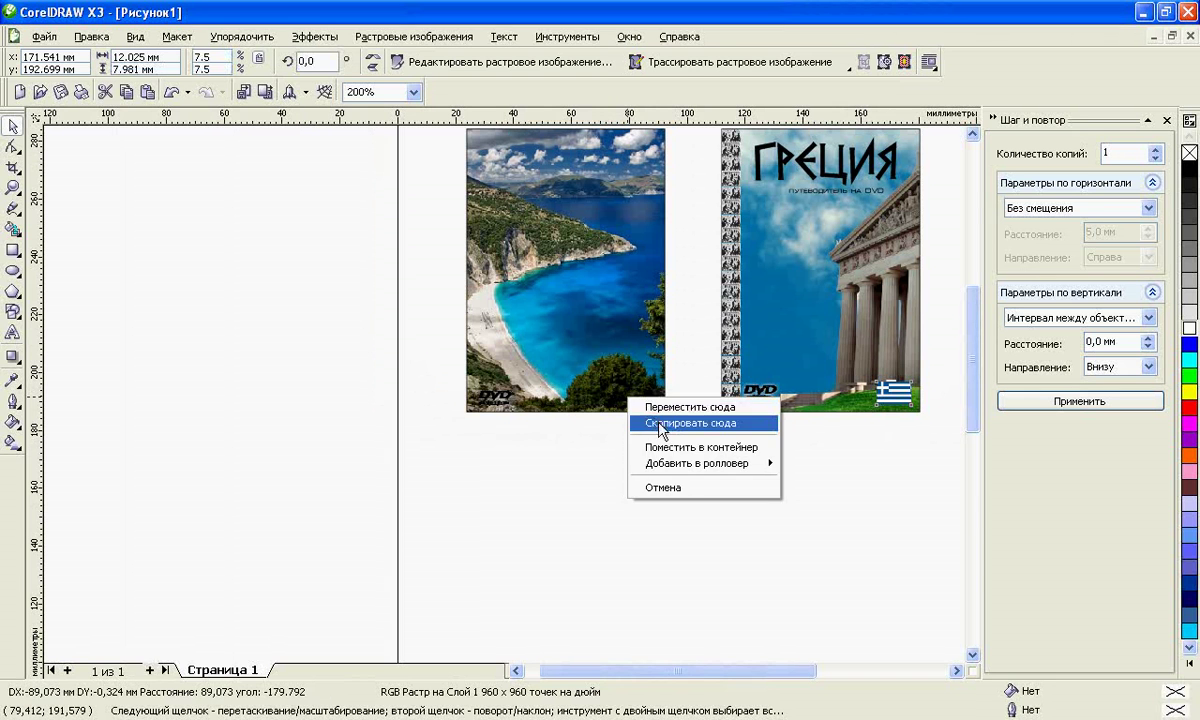
pyautogui.click(634, 424)
pyautogui.click(670, 453)
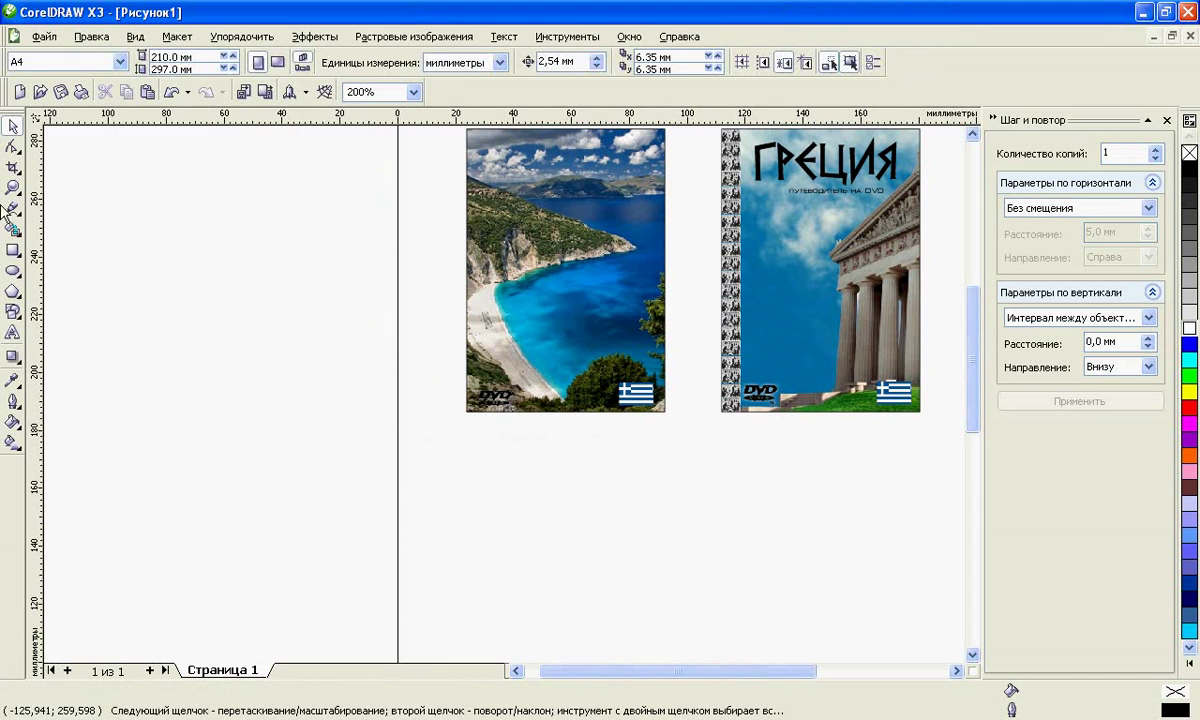
# Step: Draw a rectangle about 47.6 x 72.9 mm, move it onto the back cover photo and fill it with black
pyautogui.click(13, 252)
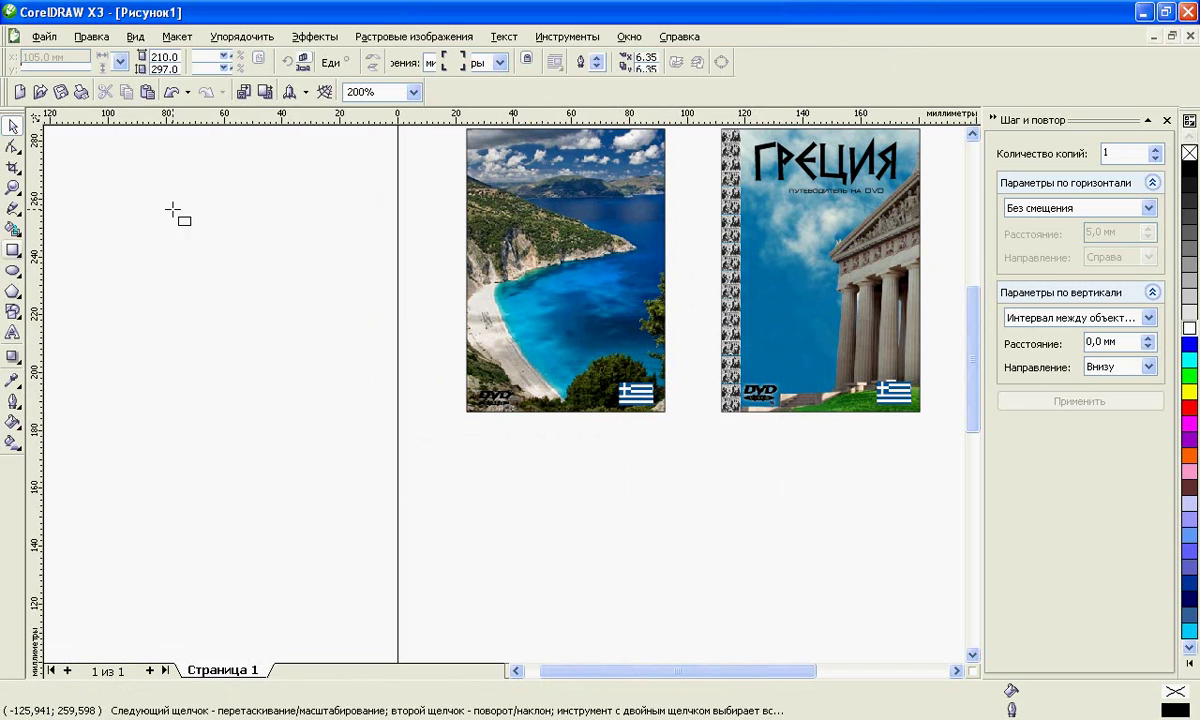
pyautogui.moveTo(173, 208)
pyautogui.mouseDown()
pyautogui.moveTo(329, 444)
pyautogui.moveTo(310, 418)
pyautogui.mouseUp()
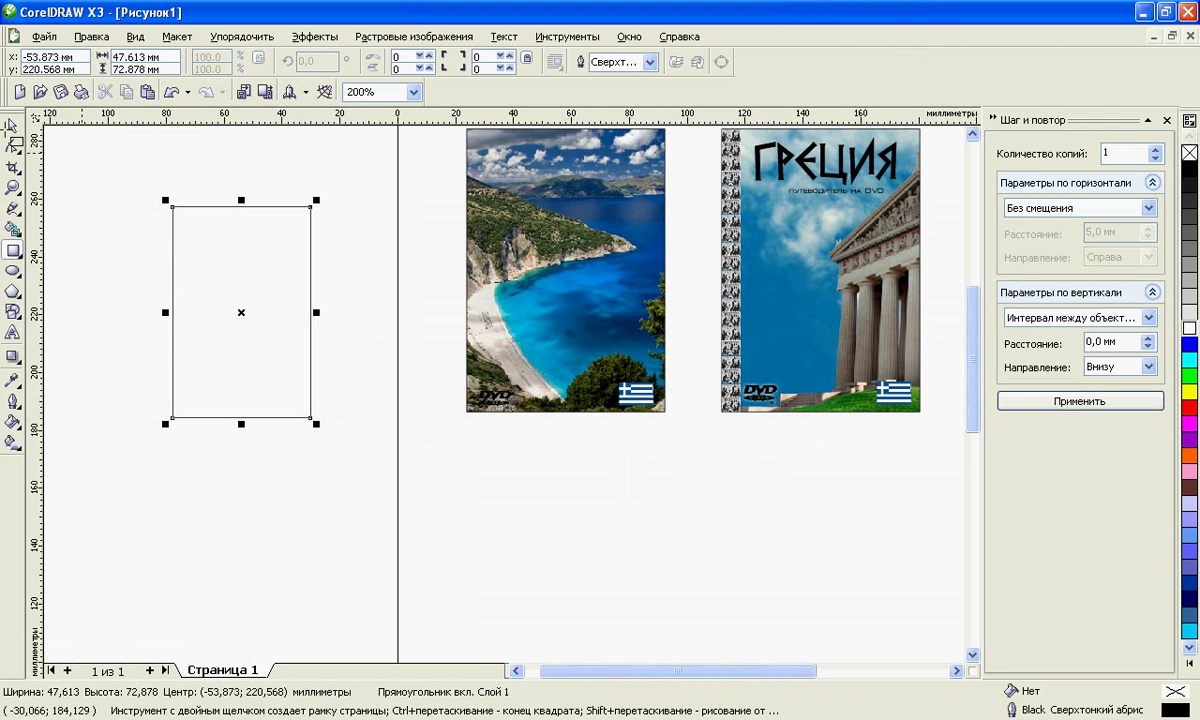
pyautogui.click(13, 126)
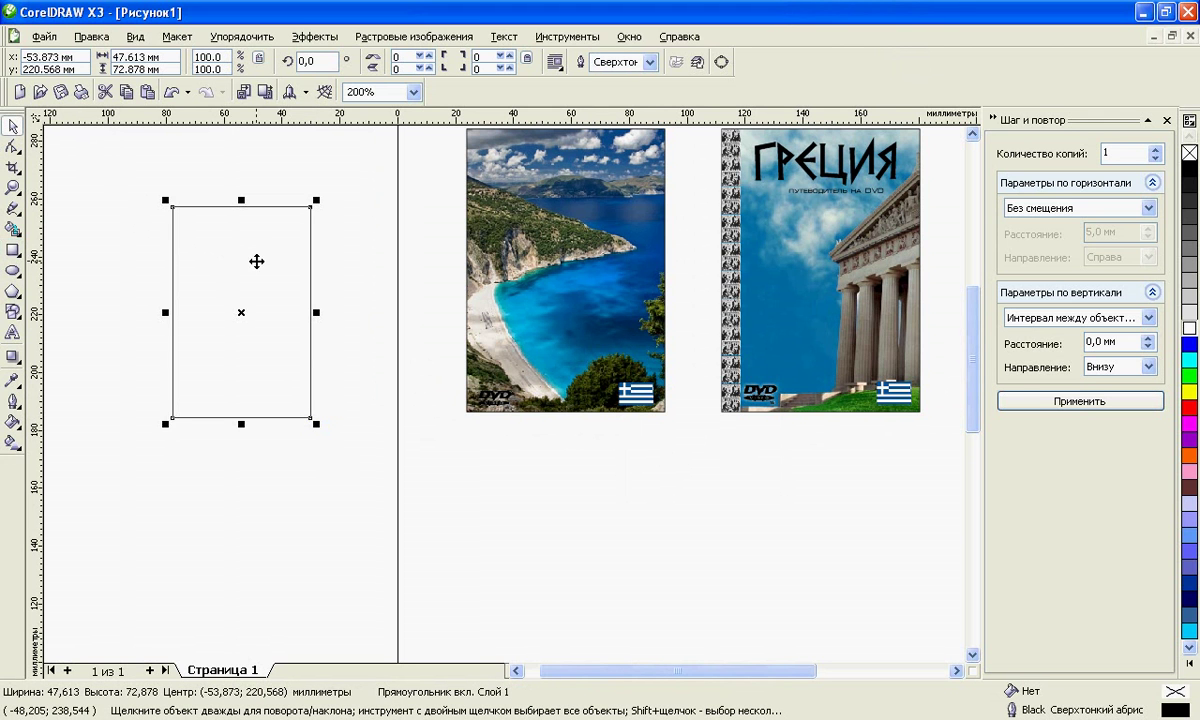
pyautogui.moveTo(257, 260); pyautogui.dragTo(582, 207)
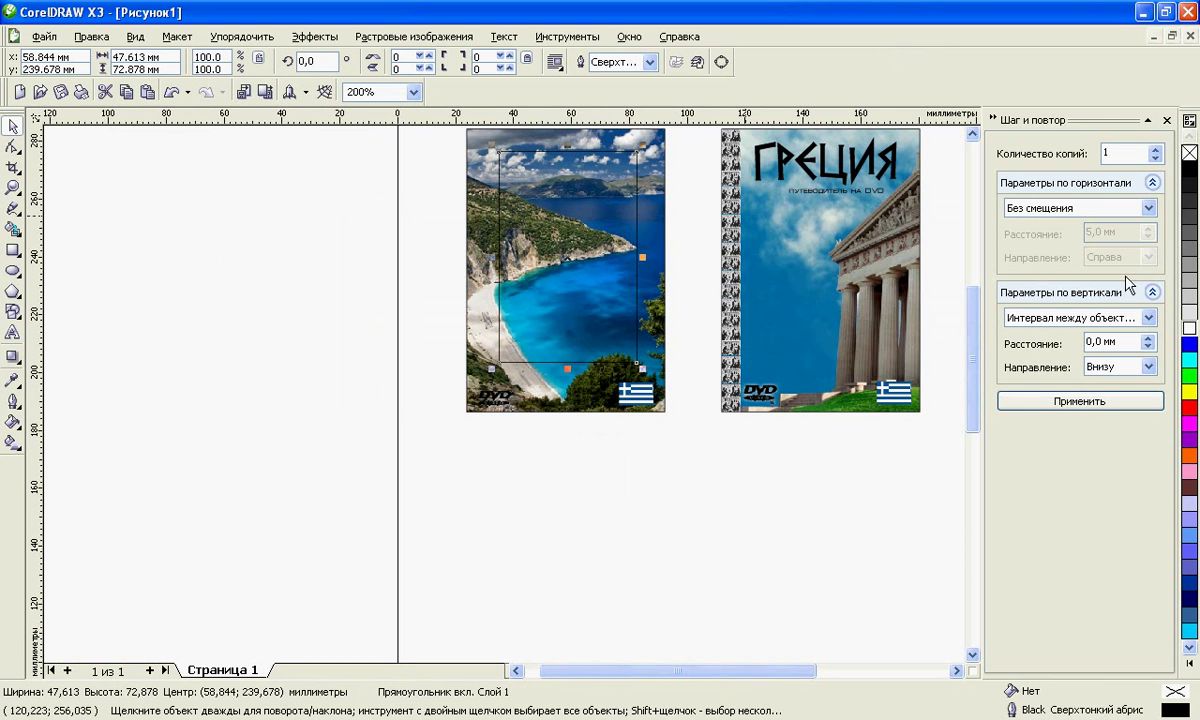
pyautogui.click(1189, 170)
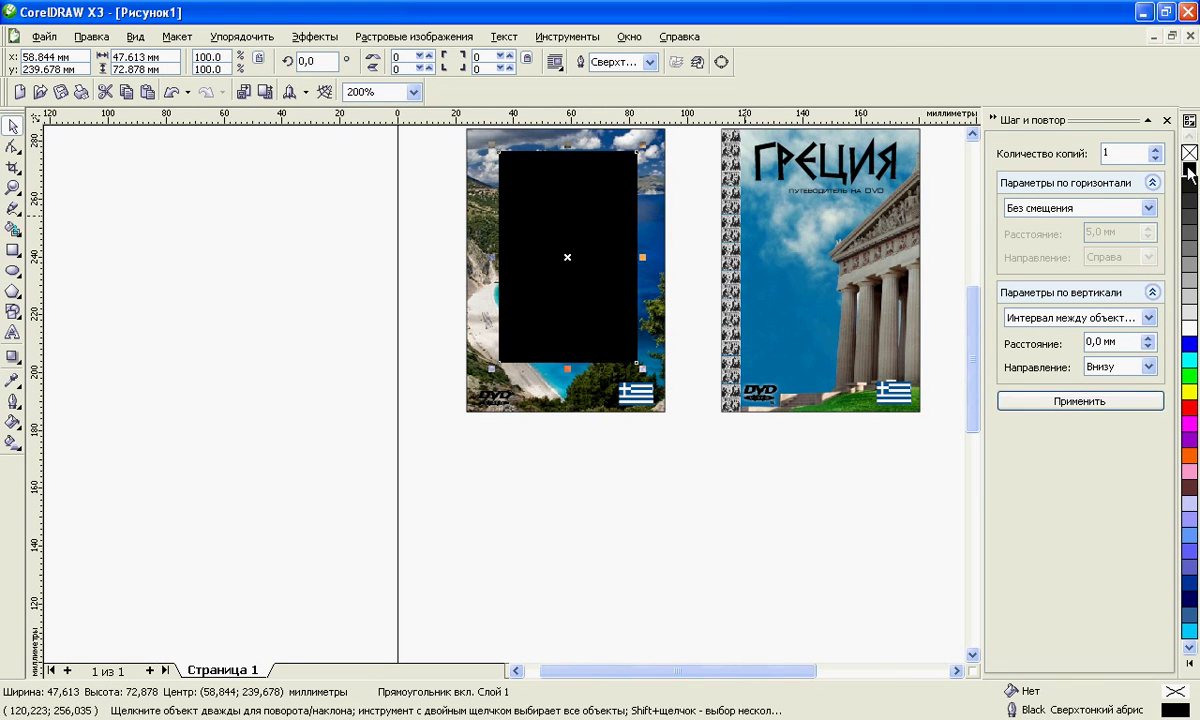
# Step: Activate the Interactive Transparency tool for the black rectangle on the back cover
pyautogui.click(20, 364)
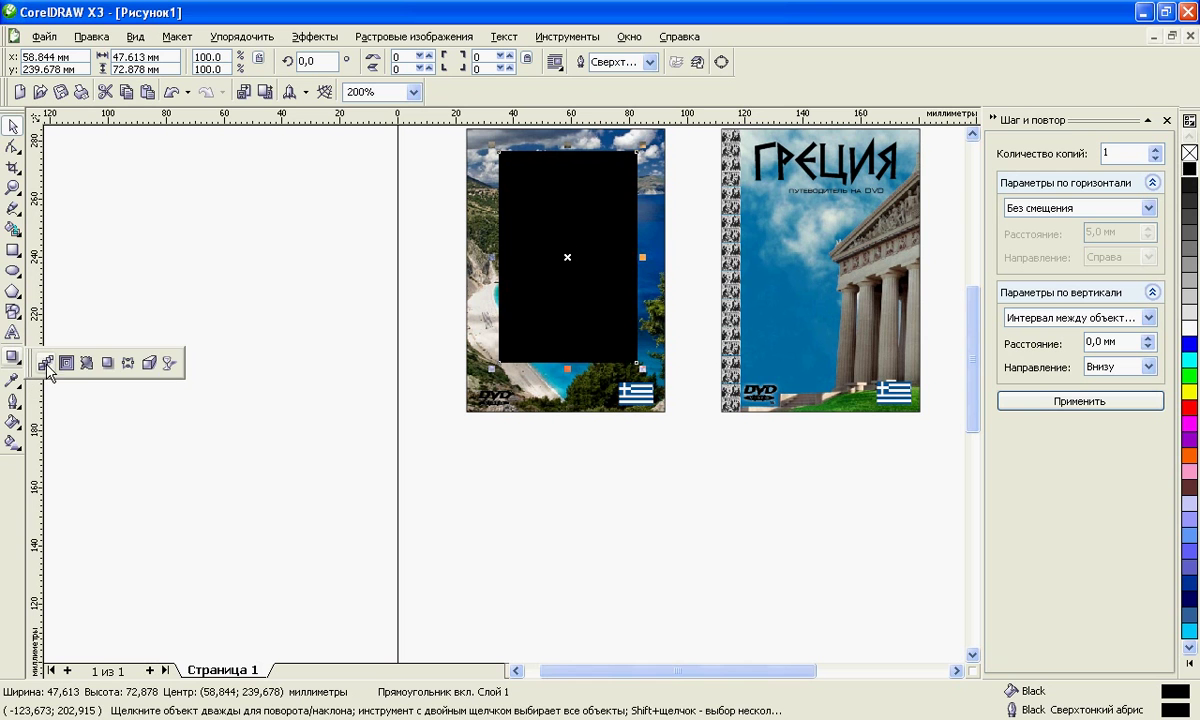
pyautogui.click(168, 365)
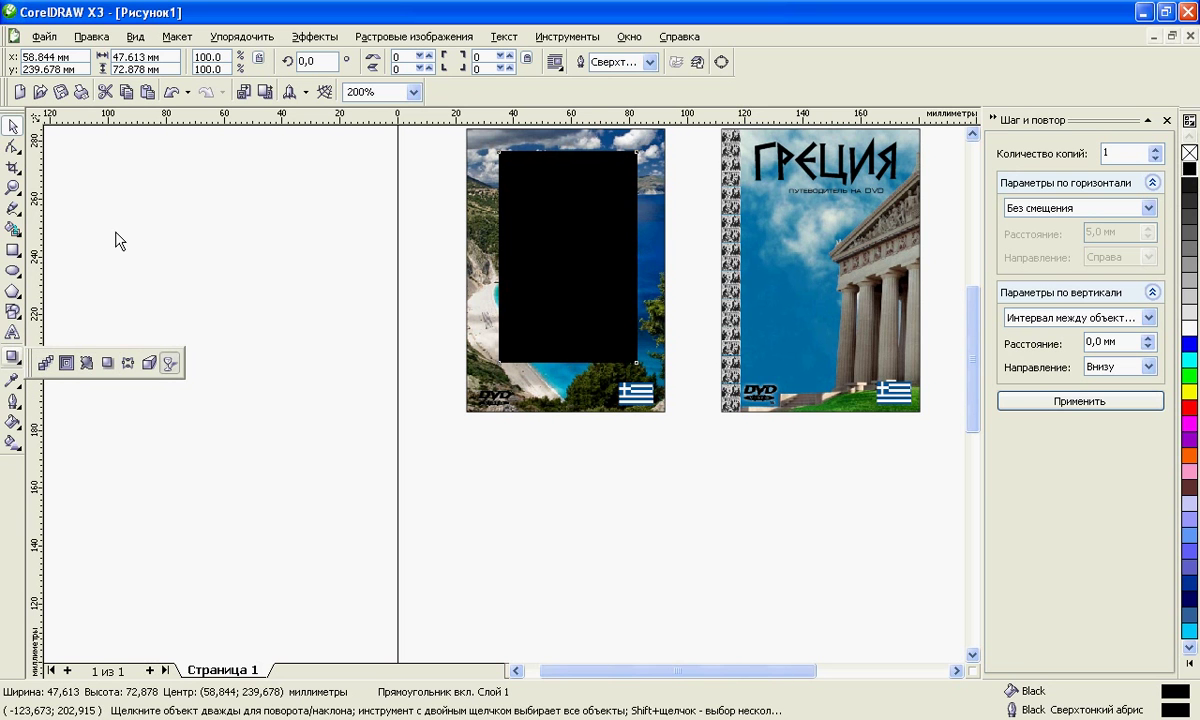
# Step: Apply uniform (Однородный) transparency of 50 to the black rectangle on the back cover with the beach photo
pyautogui.click(72, 61)
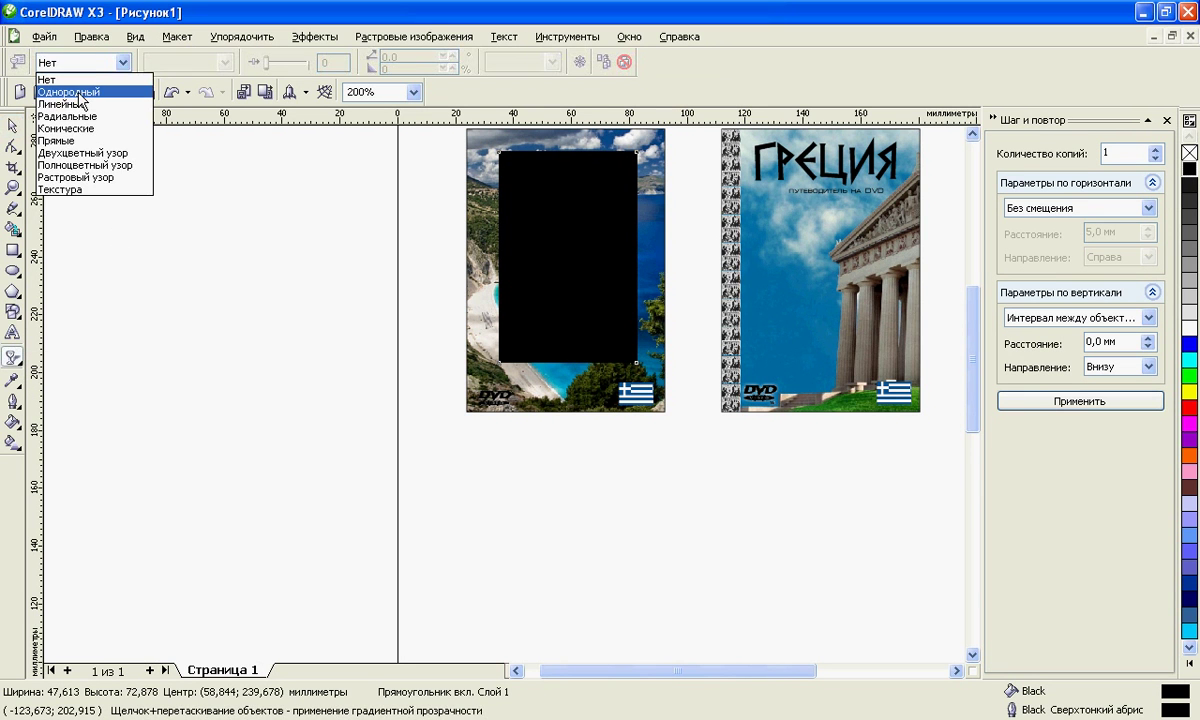
pyautogui.click(80, 96)
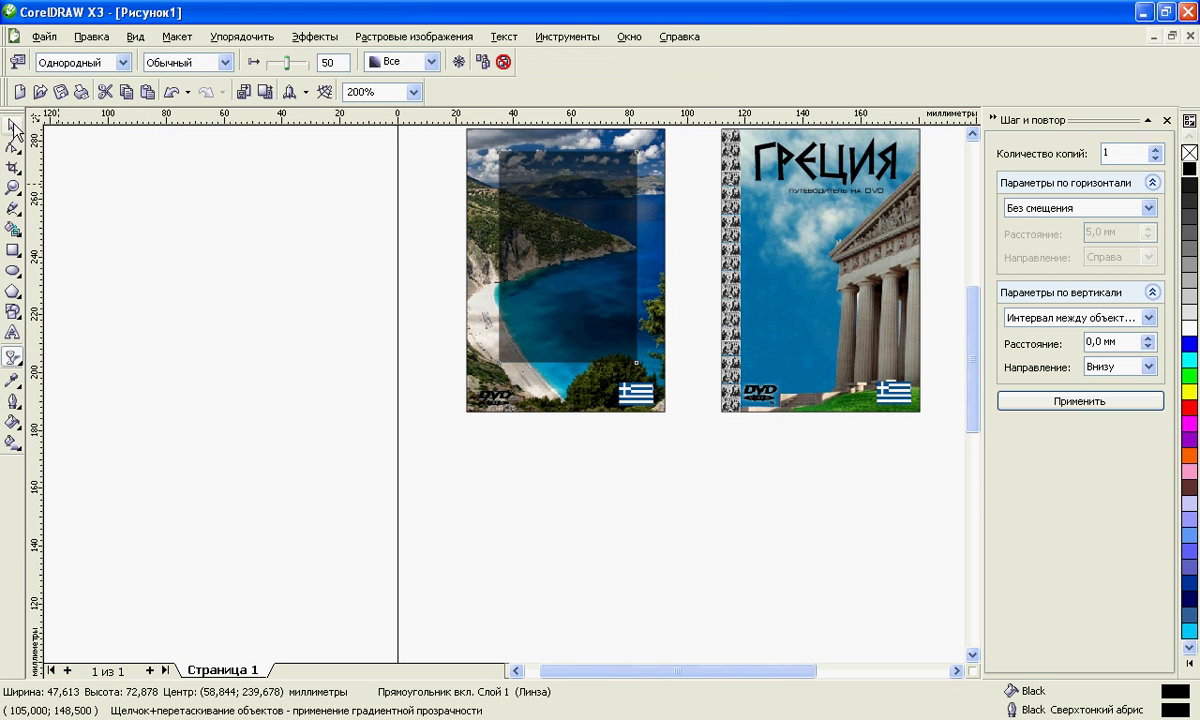
pyautogui.click(13, 126)
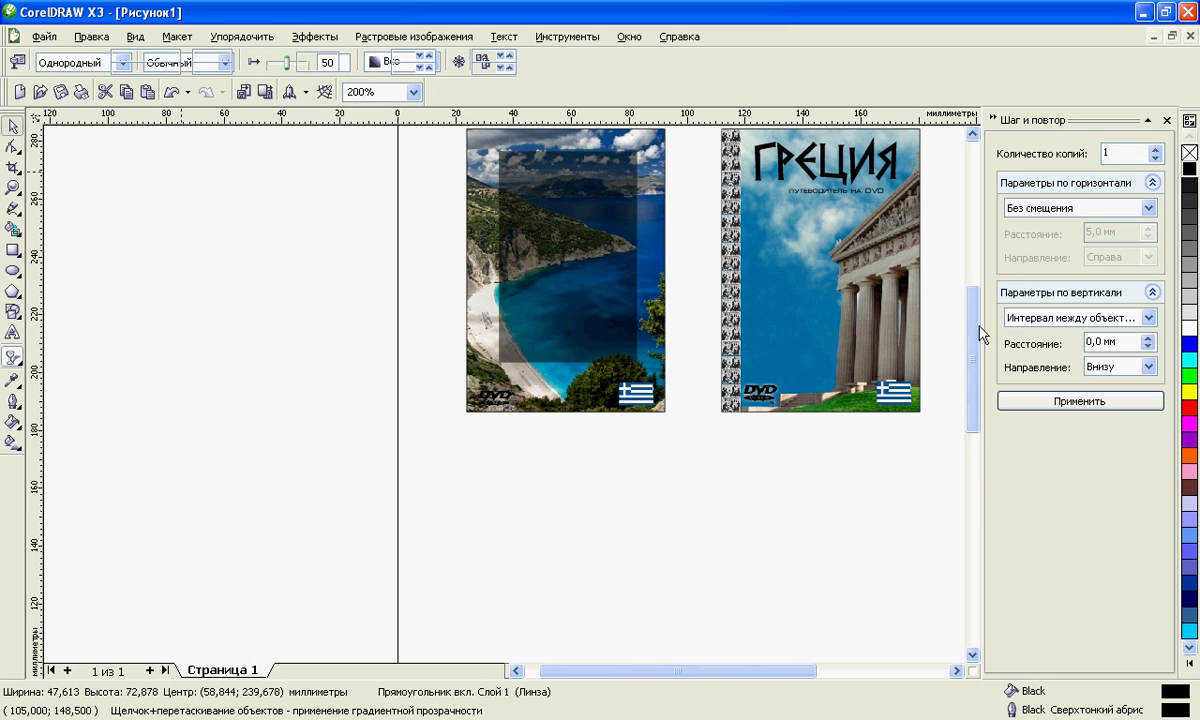
pyautogui.moveTo(981, 330); pyautogui.dragTo(976, 310)
pyautogui.press('Escape')
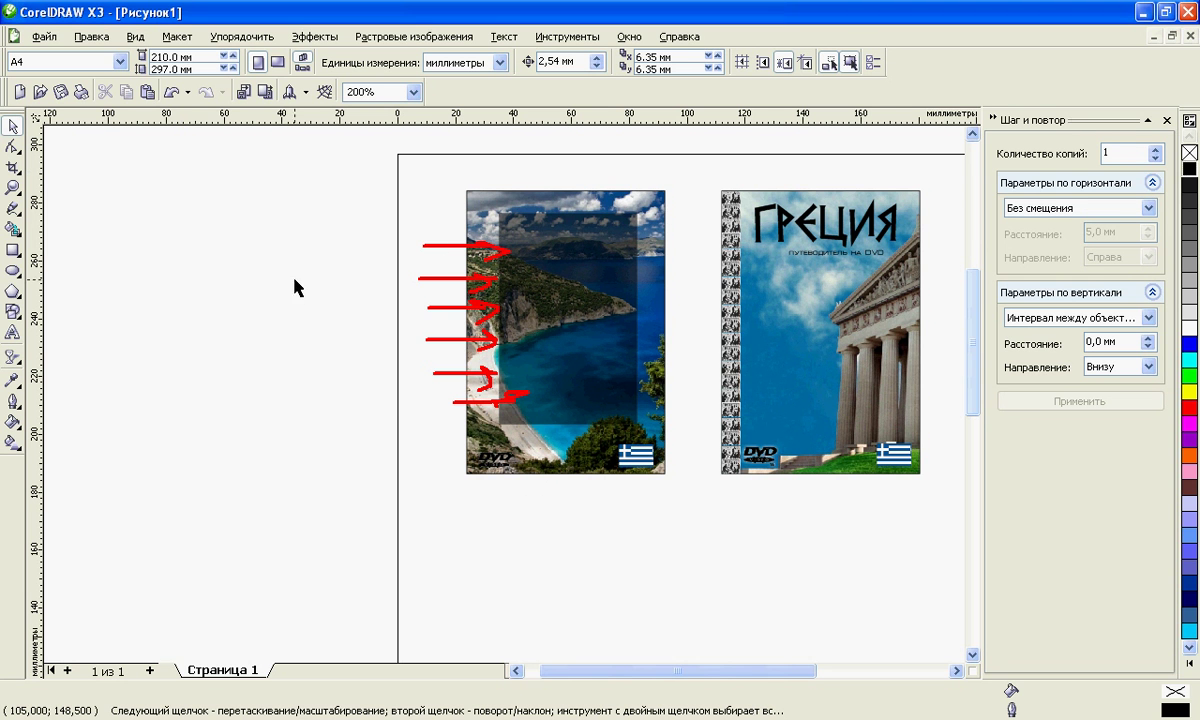
# Step: Draw an unfilled circle about 78 mm in diameter in the empty area beside the back cover
pyautogui.moveTo(611, 674)
pyautogui.mouseDown()
pyautogui.moveTo(638, 680)
pyautogui.moveTo(613, 691)
pyautogui.mouseUp()
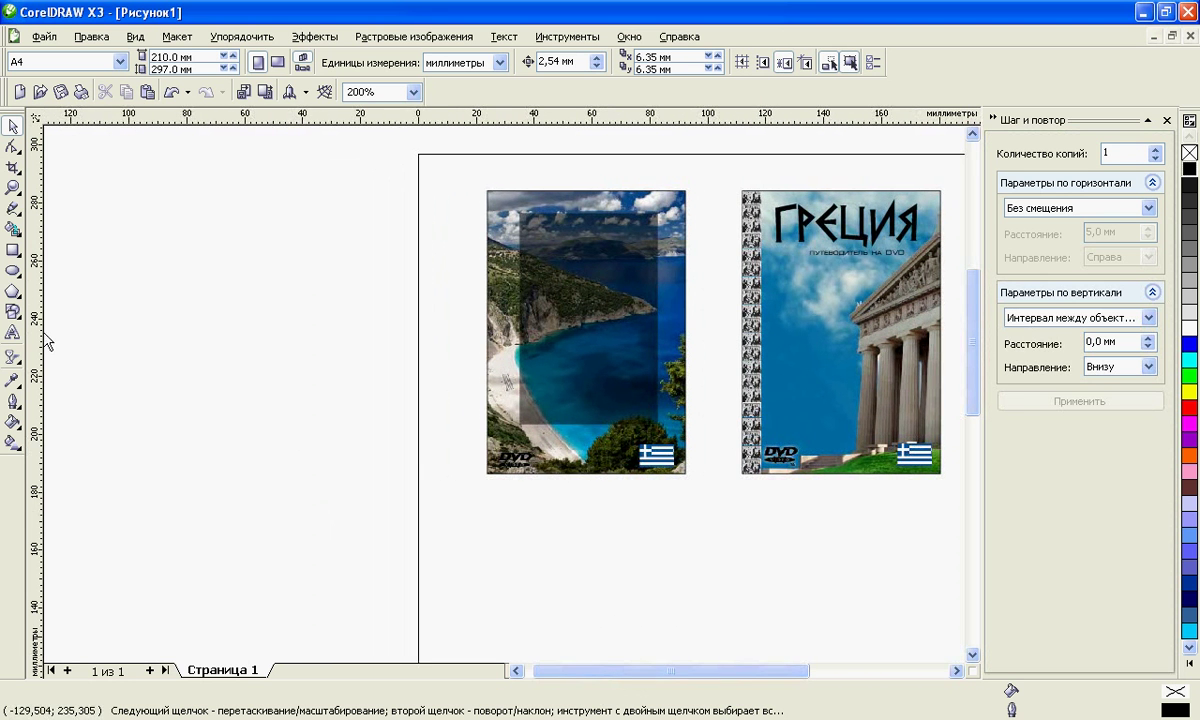
pyautogui.click(13, 272)
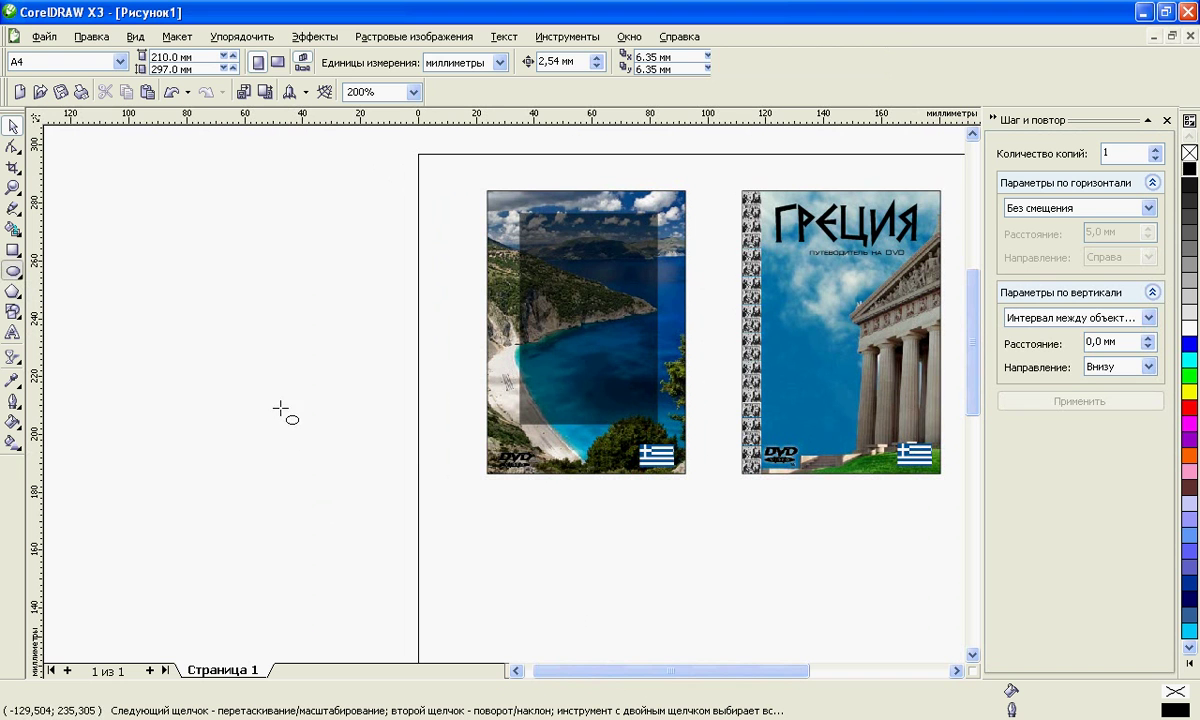
pyautogui.moveTo(367, 494); pyautogui.dragTo(216, 318)
pyautogui.click(171, 93)
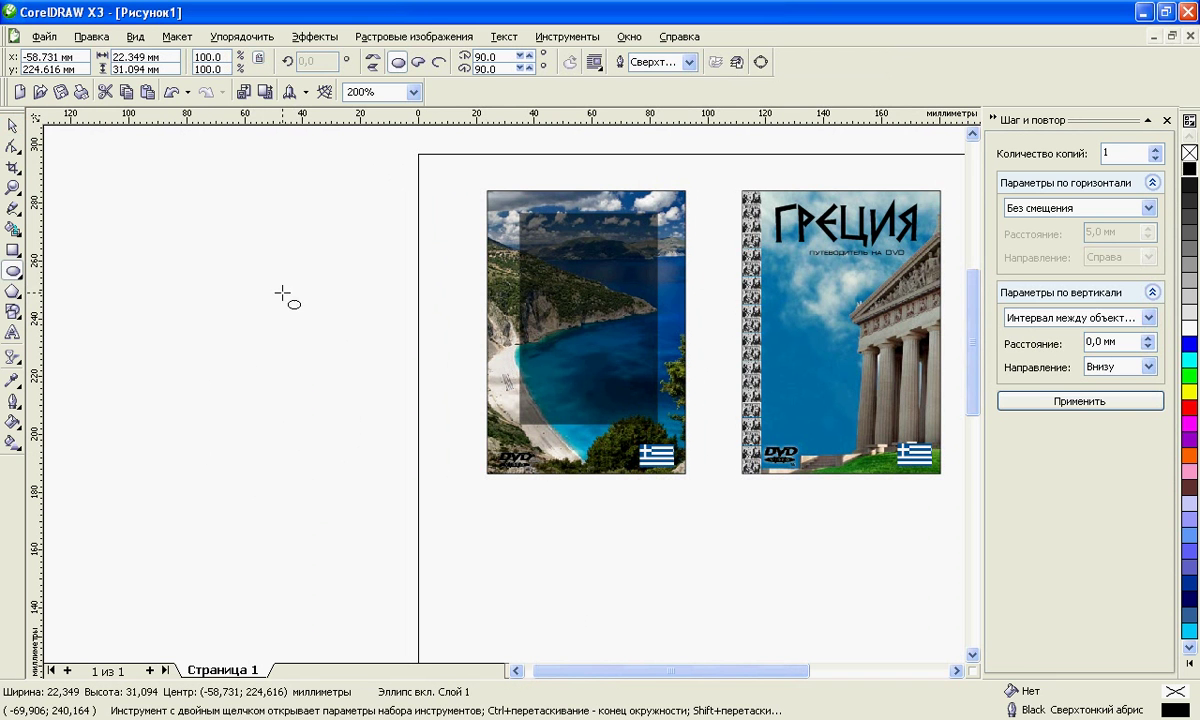
pyautogui.moveTo(281, 345); pyautogui.dragTo(222, 248)
pyautogui.click(13, 125)
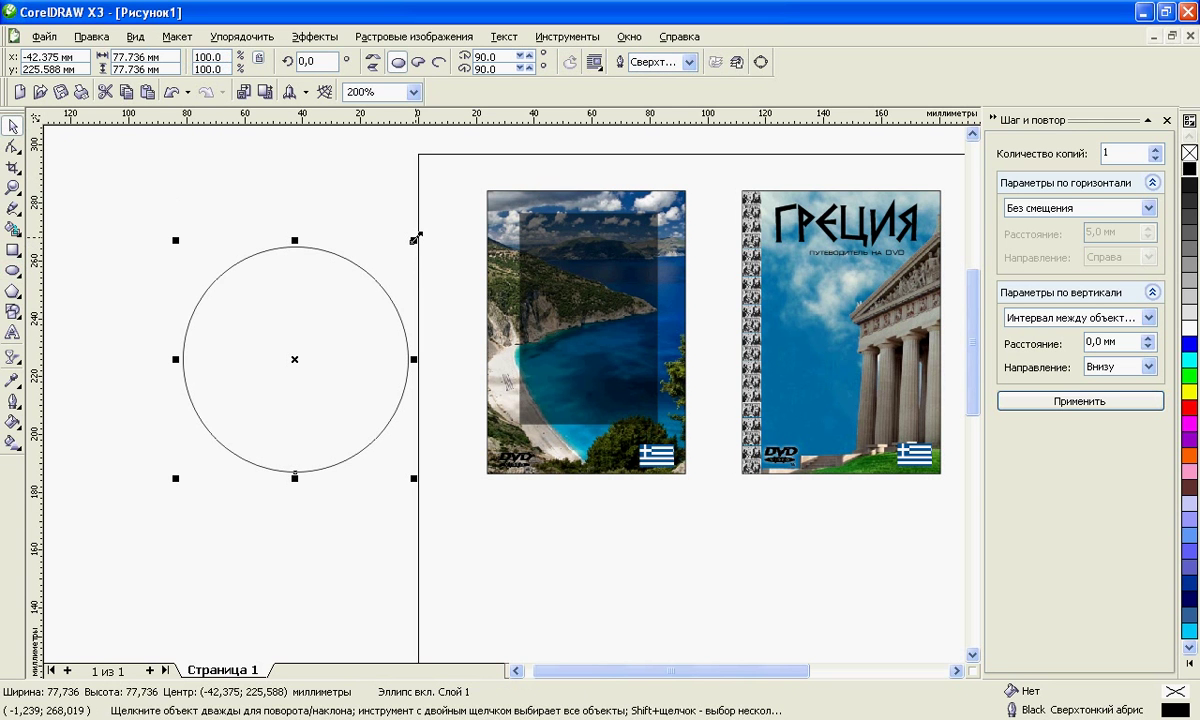
# Step: Add a concentric copy of the circle, scaled down to about 17 mm in diameter, for the disc hole
pyautogui.moveTo(415, 238); pyautogui.dragTo(325, 215)
pyautogui.moveTo(329, 206); pyautogui.dragTo(328, 204)
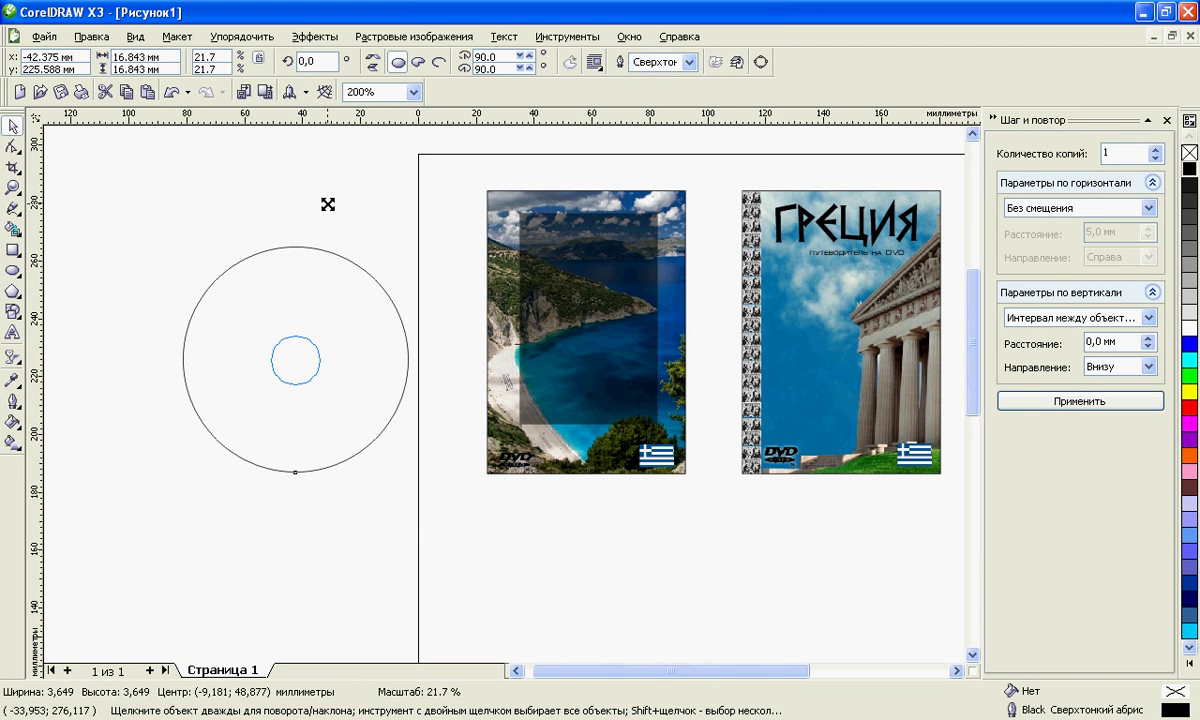
pyautogui.moveTo(329, 205); pyautogui.dragTo(330, 207)
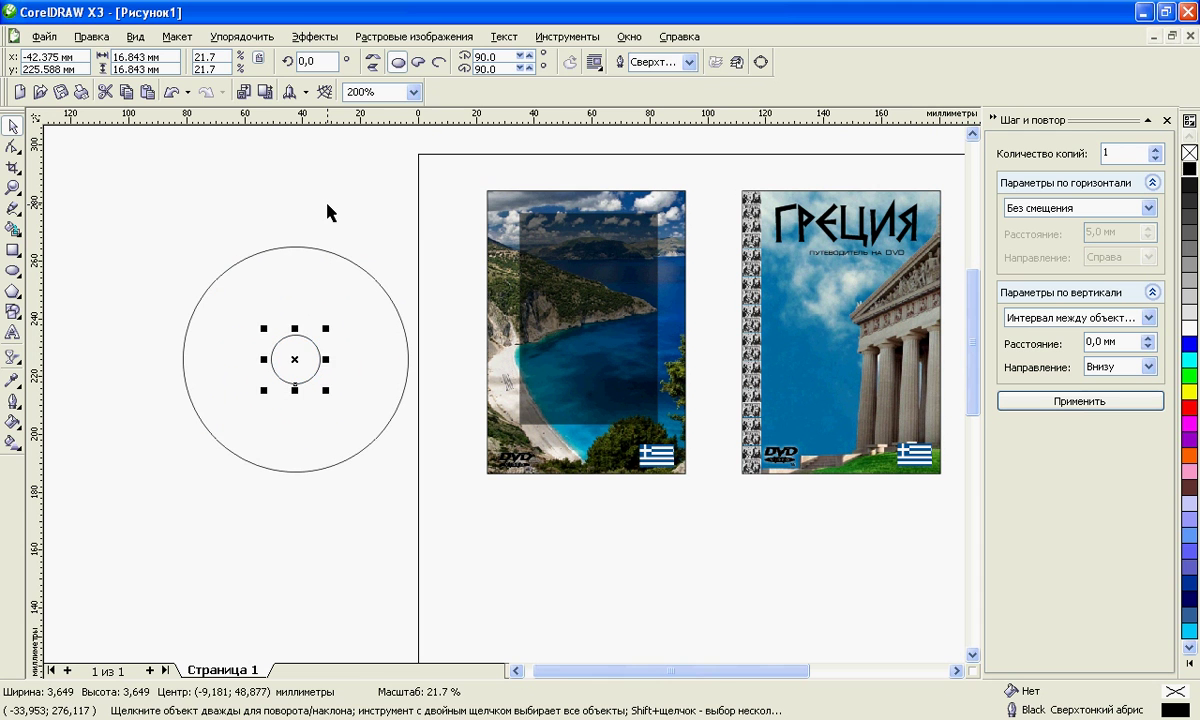
# Step: Trim the large circle with the small inner circle to cut a hole in the disc
pyautogui.click(312, 337)
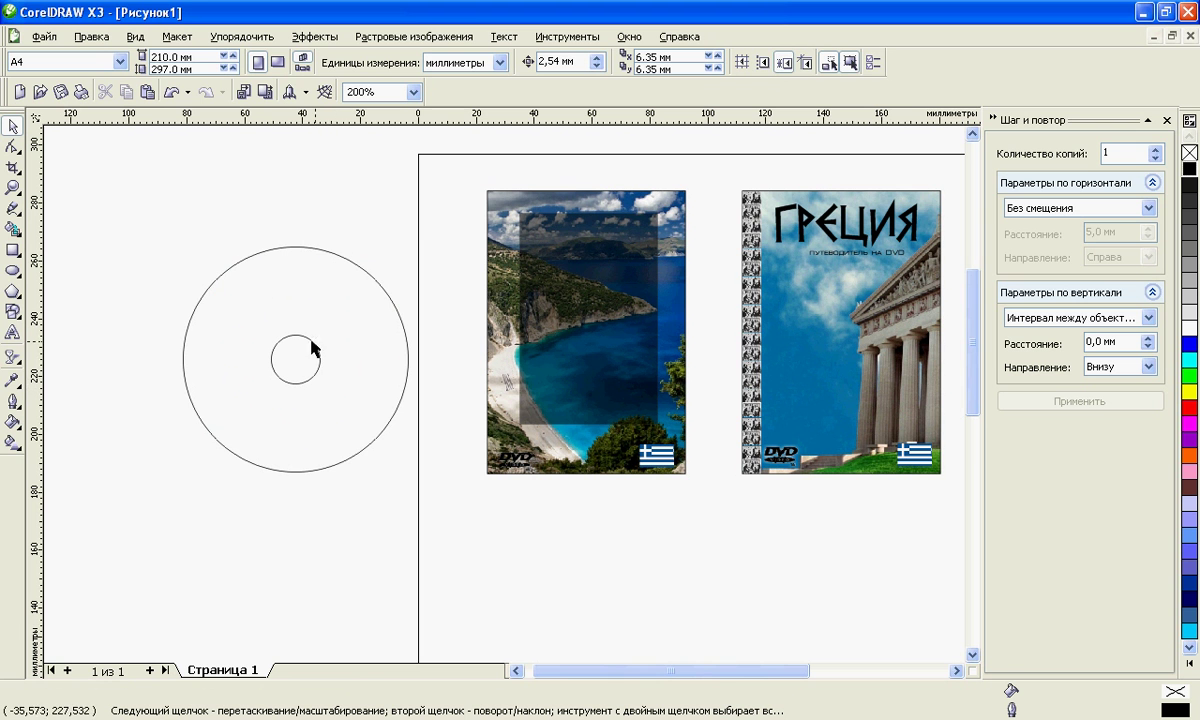
pyautogui.click(294, 366)
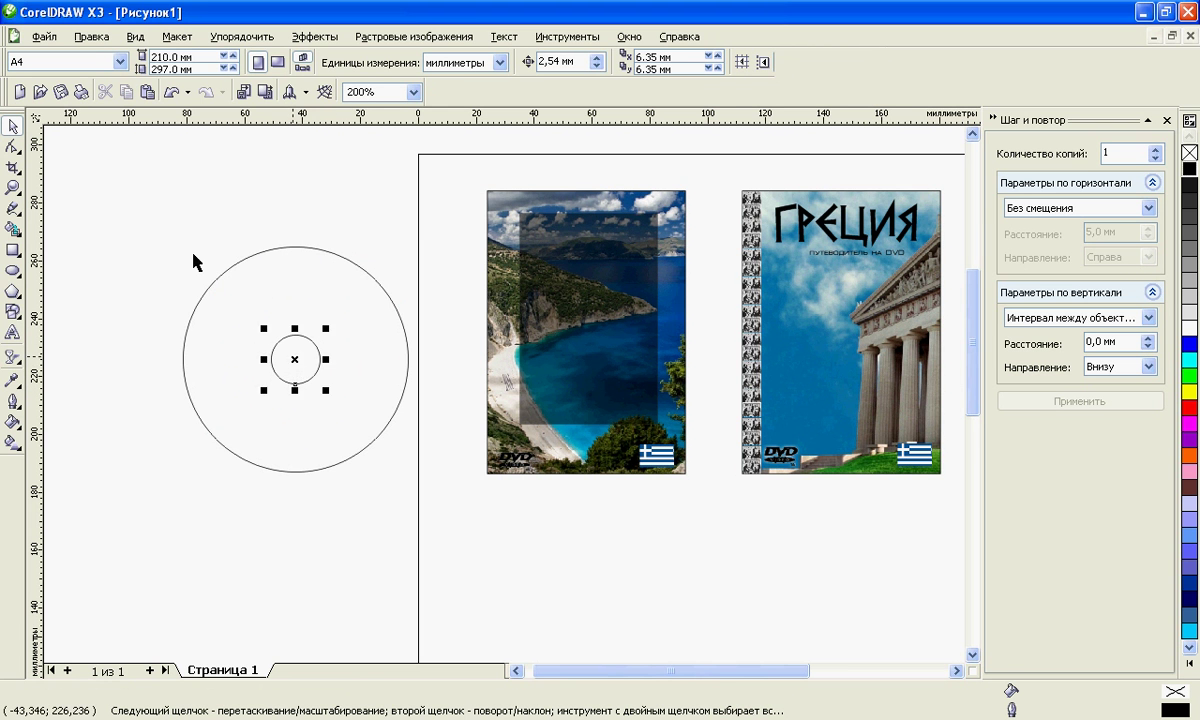
pyautogui.moveTo(160, 221); pyautogui.dragTo(433, 512)
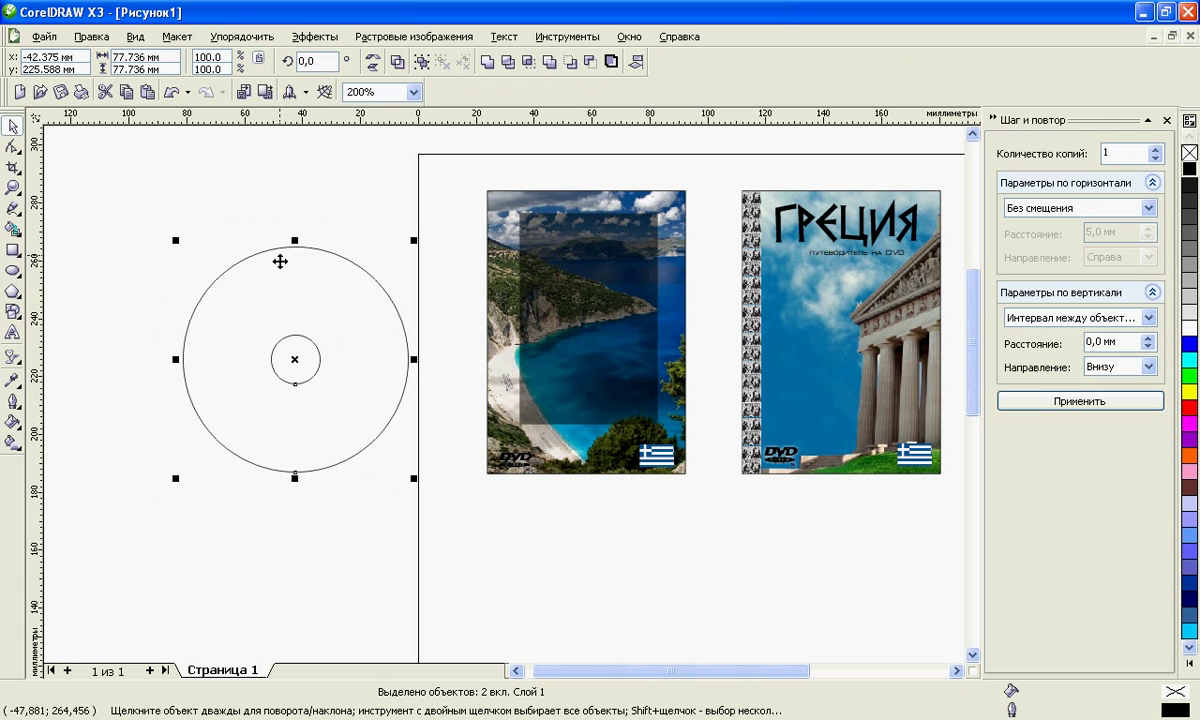
pyautogui.click(508, 62)
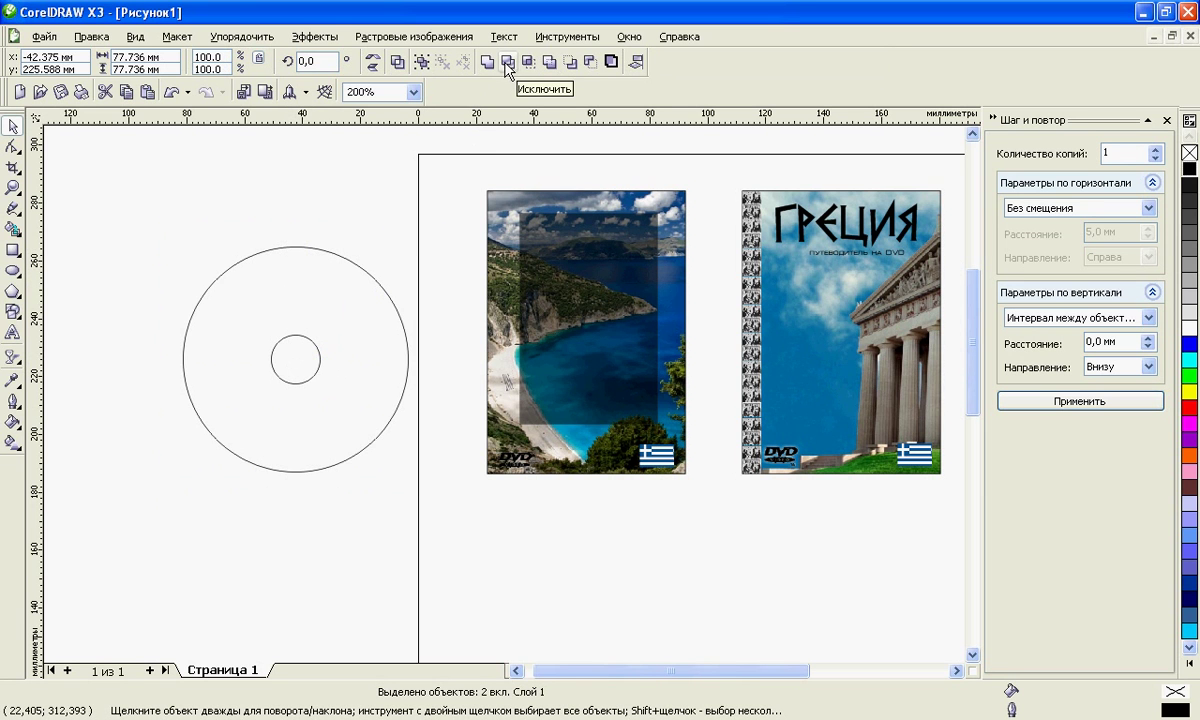
pyautogui.click(288, 248)
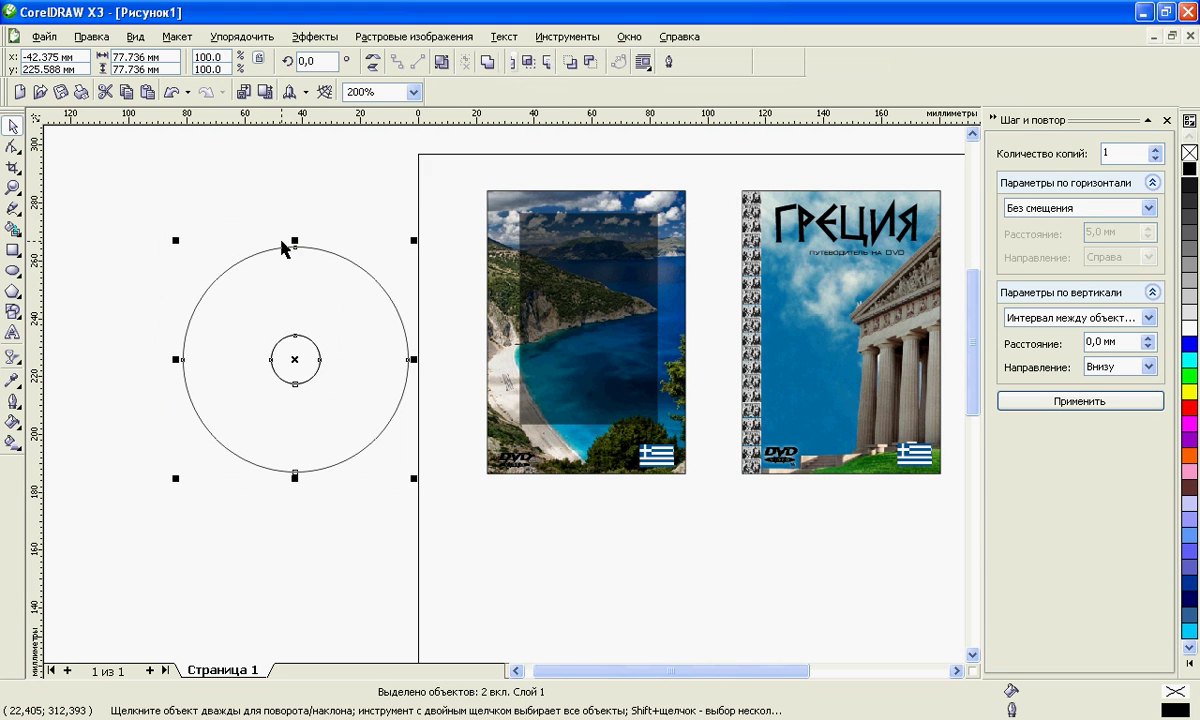
# Step: Move the leftover small circle out of the disc's centre and delete it
pyautogui.click(287, 335)
pyautogui.click(296, 362)
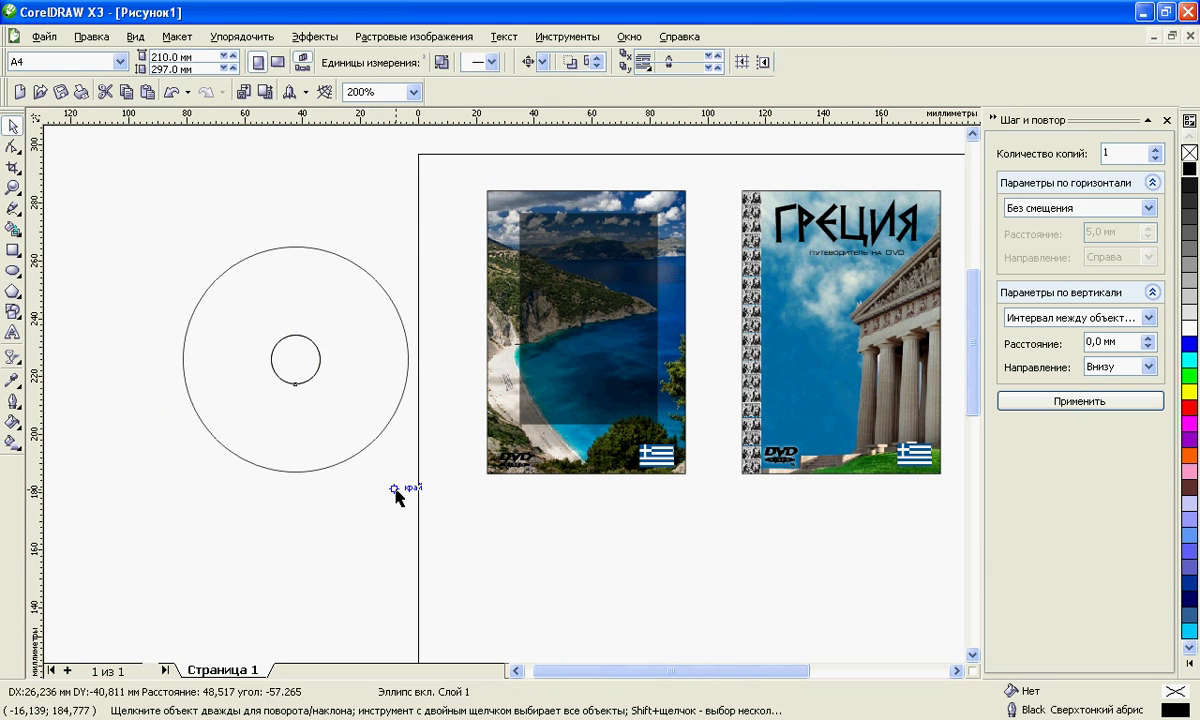
pyautogui.moveTo(397, 494); pyautogui.dragTo(397, 495)
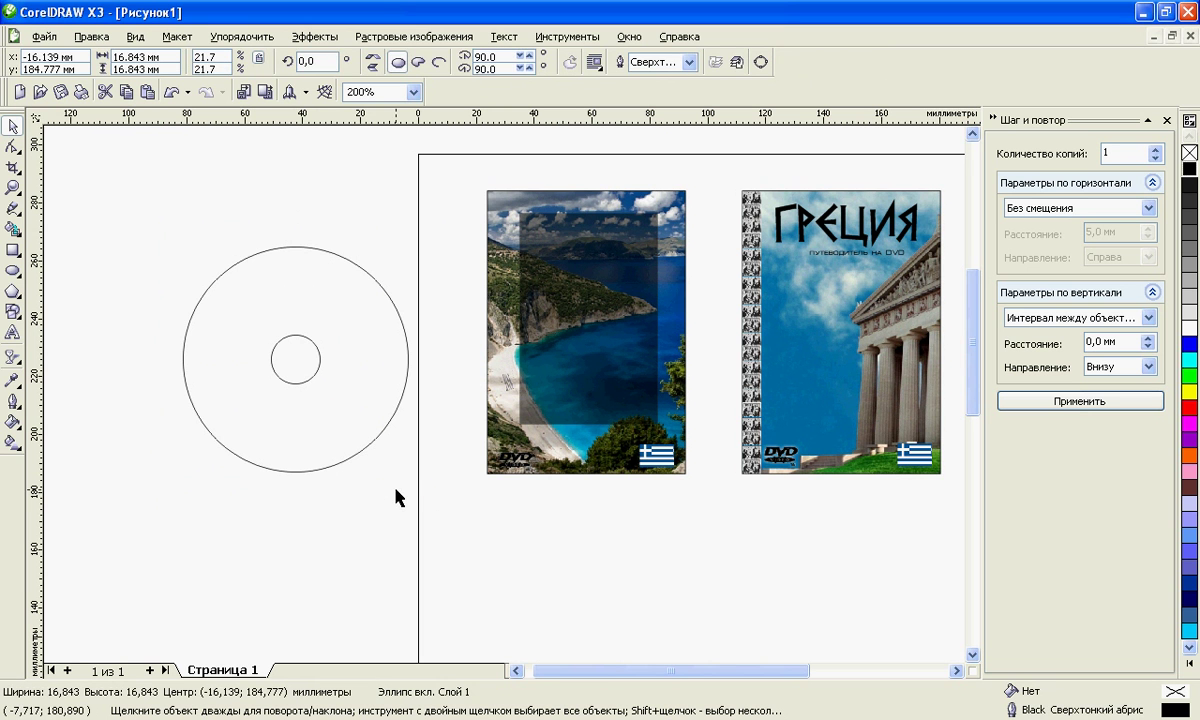
pyautogui.hotkey('ctrl', 'a')
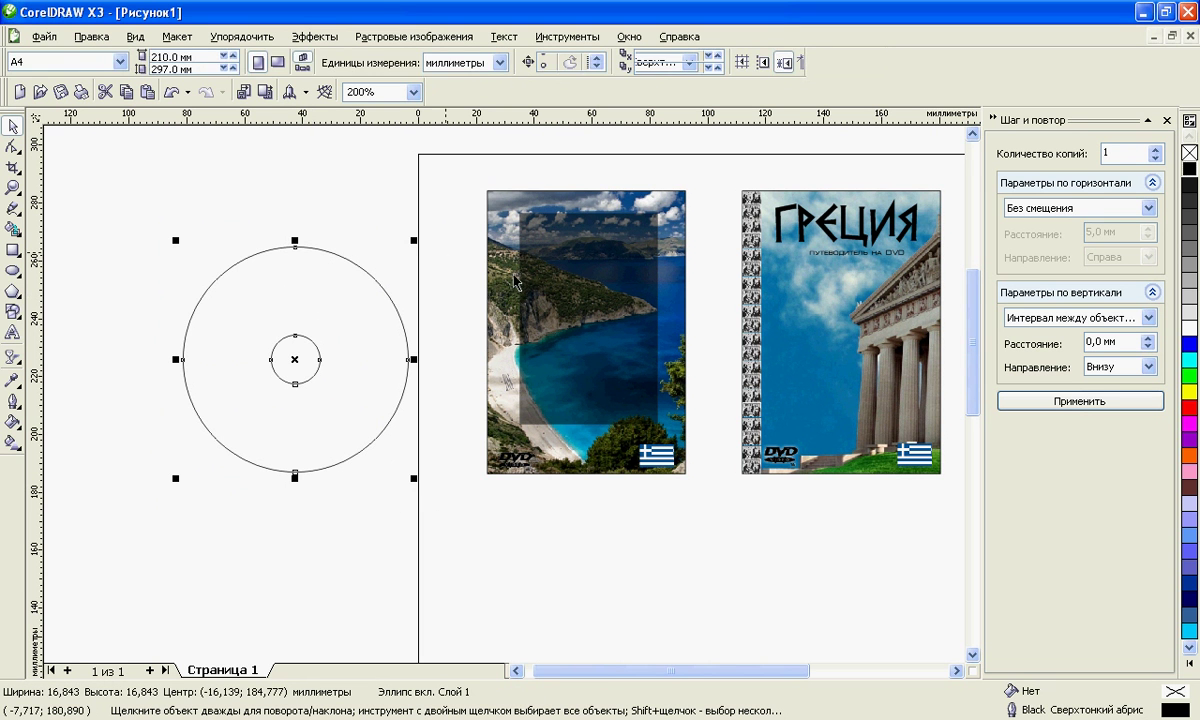
# Step: Fill the disc with white and check its hole by moving it over the back cover and away again
pyautogui.hotkey('ctrl', 'l')
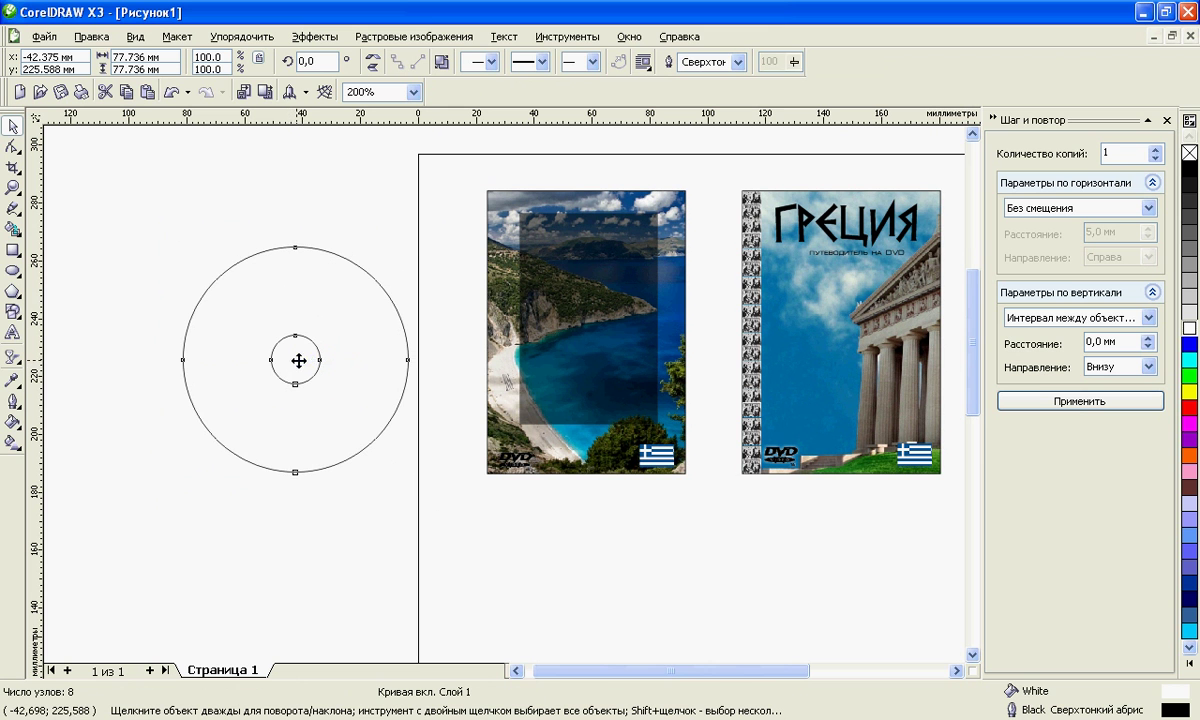
pyautogui.moveTo(293, 360); pyautogui.dragTo(582, 360)
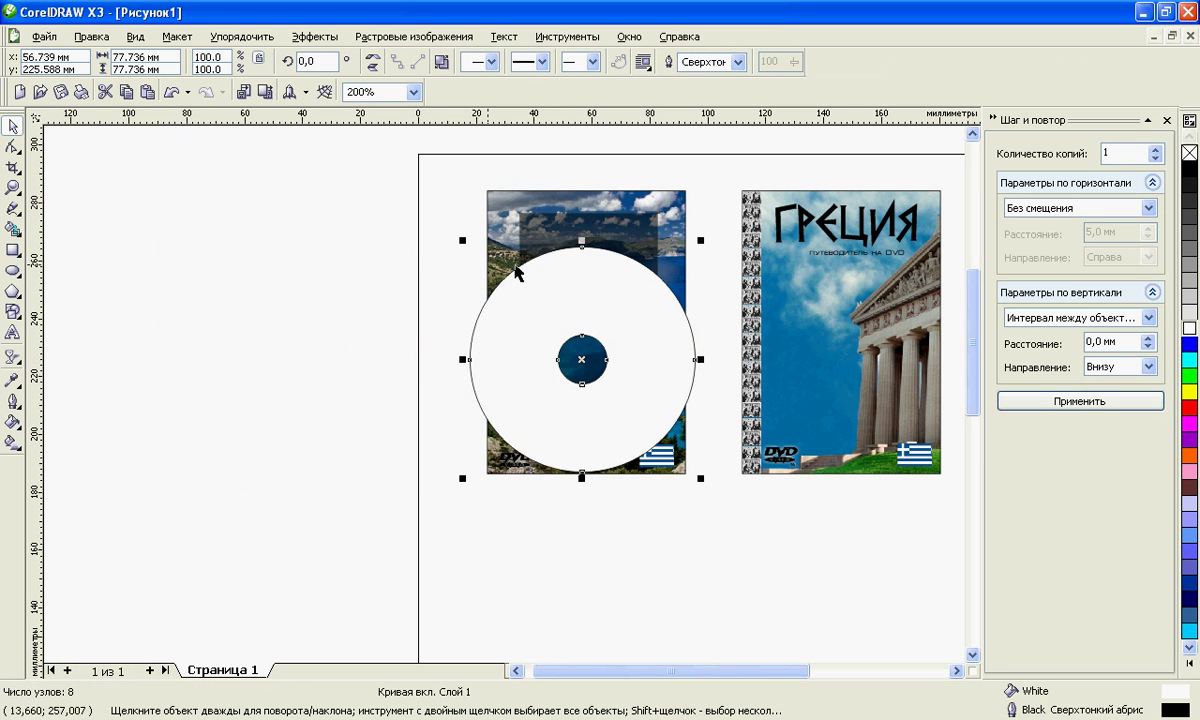
pyautogui.moveTo(591, 298); pyautogui.dragTo(331, 324)
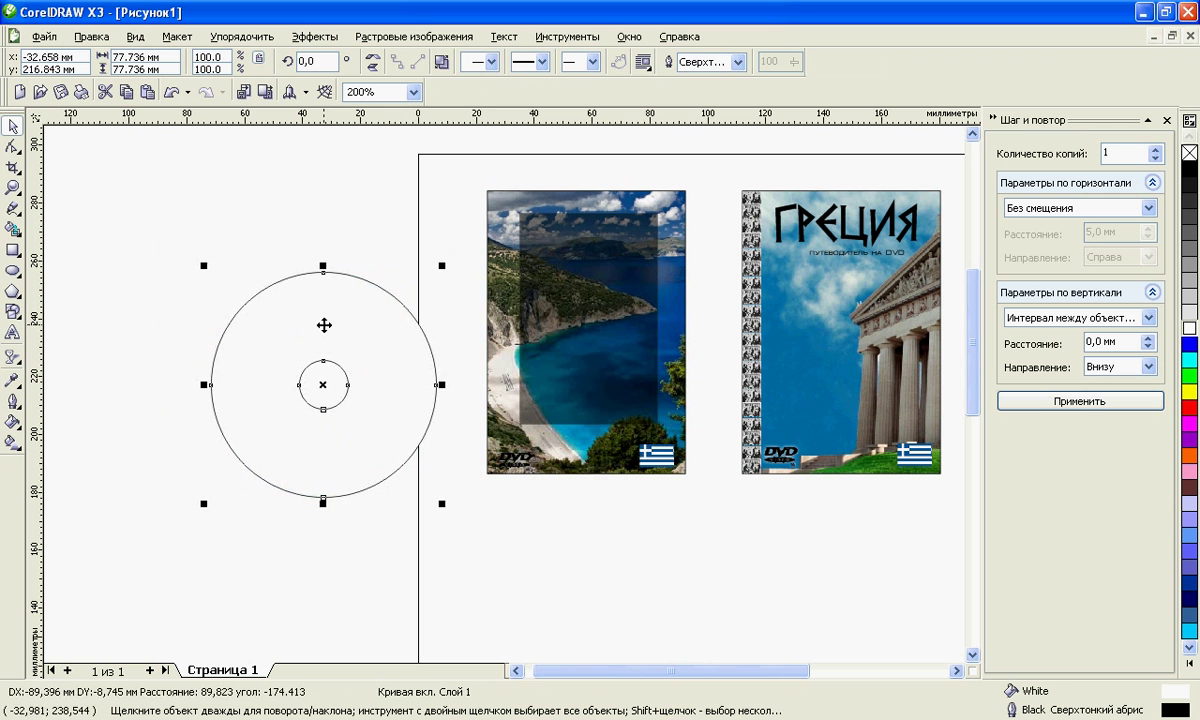
# Step: Scale the white disc proportionally down to about 54 mm in diameter beside the back cover
pyautogui.moveTo(440, 264); pyautogui.dragTo(402, 368)
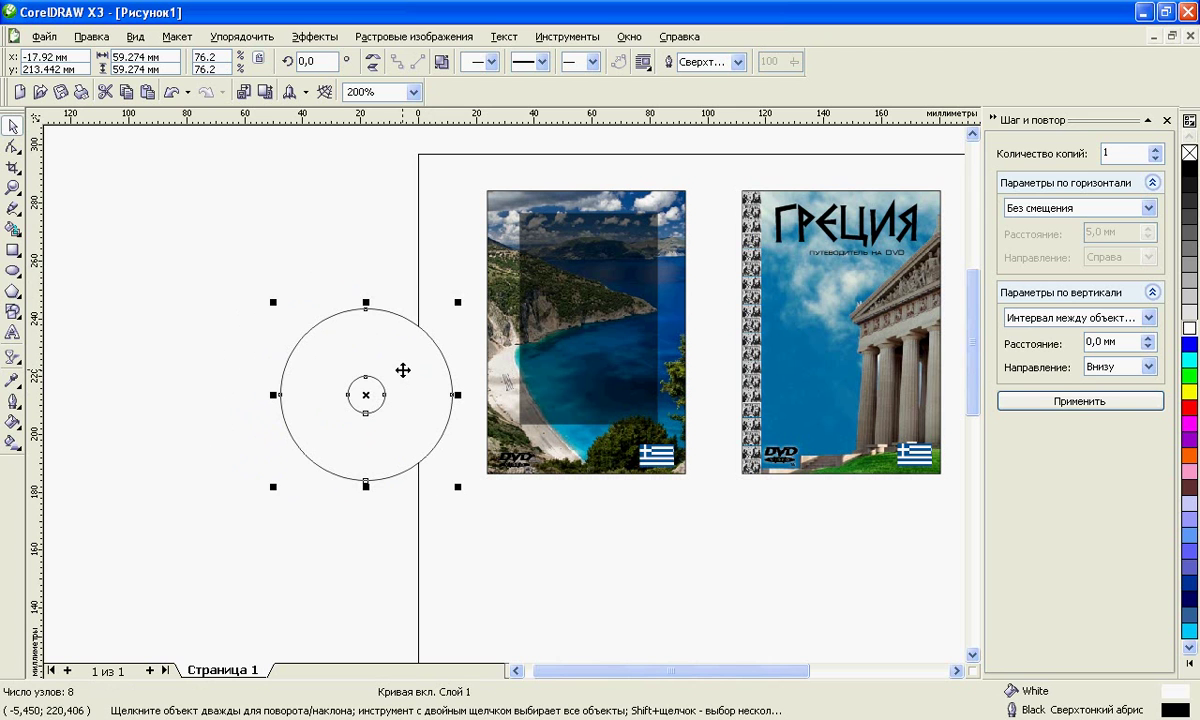
pyautogui.moveTo(404, 370); pyautogui.dragTo(412, 368)
pyautogui.moveTo(469, 302); pyautogui.dragTo(448, 313)
pyautogui.moveTo(372, 351); pyautogui.dragTo(391, 342)
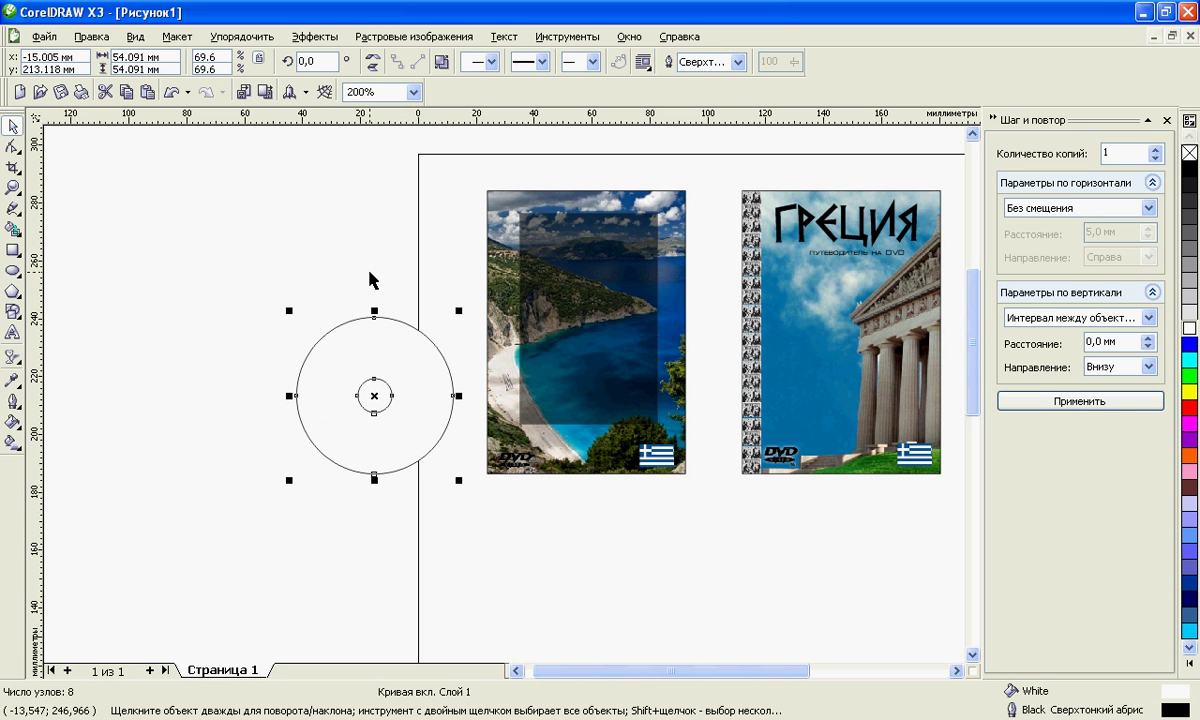
pyautogui.moveTo(629, 672); pyautogui.dragTo(648, 680)
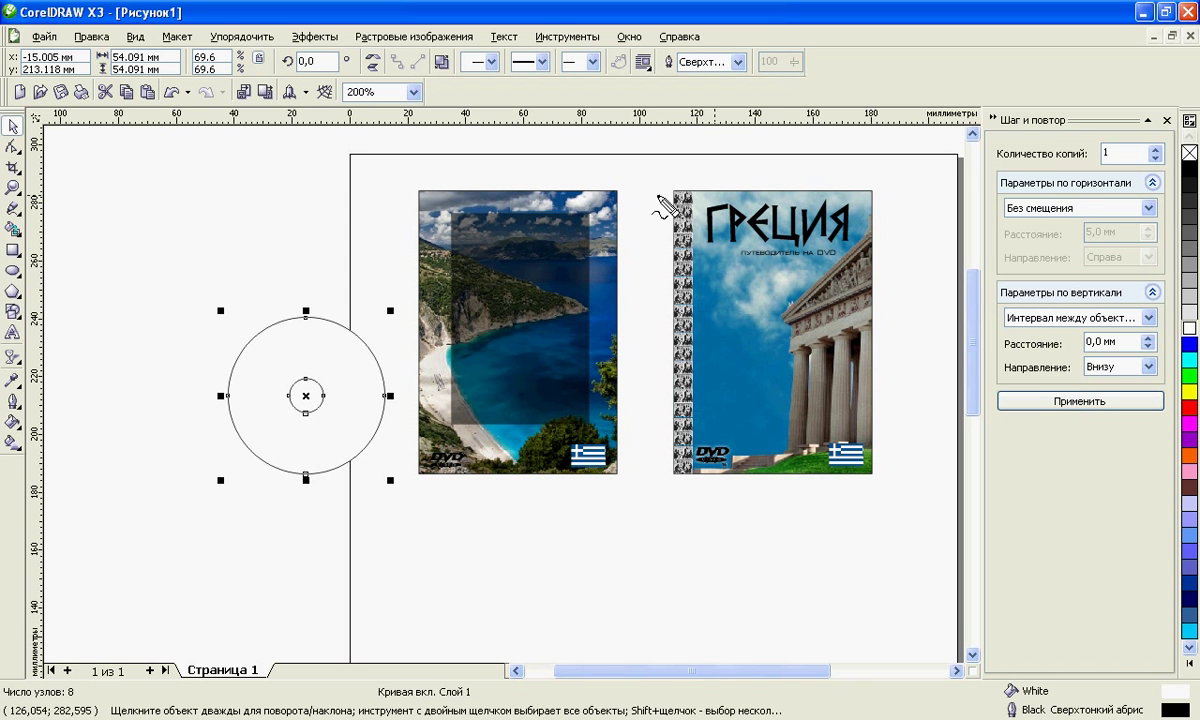
pyautogui.moveTo(658, 191); pyautogui.dragTo(658, 480)
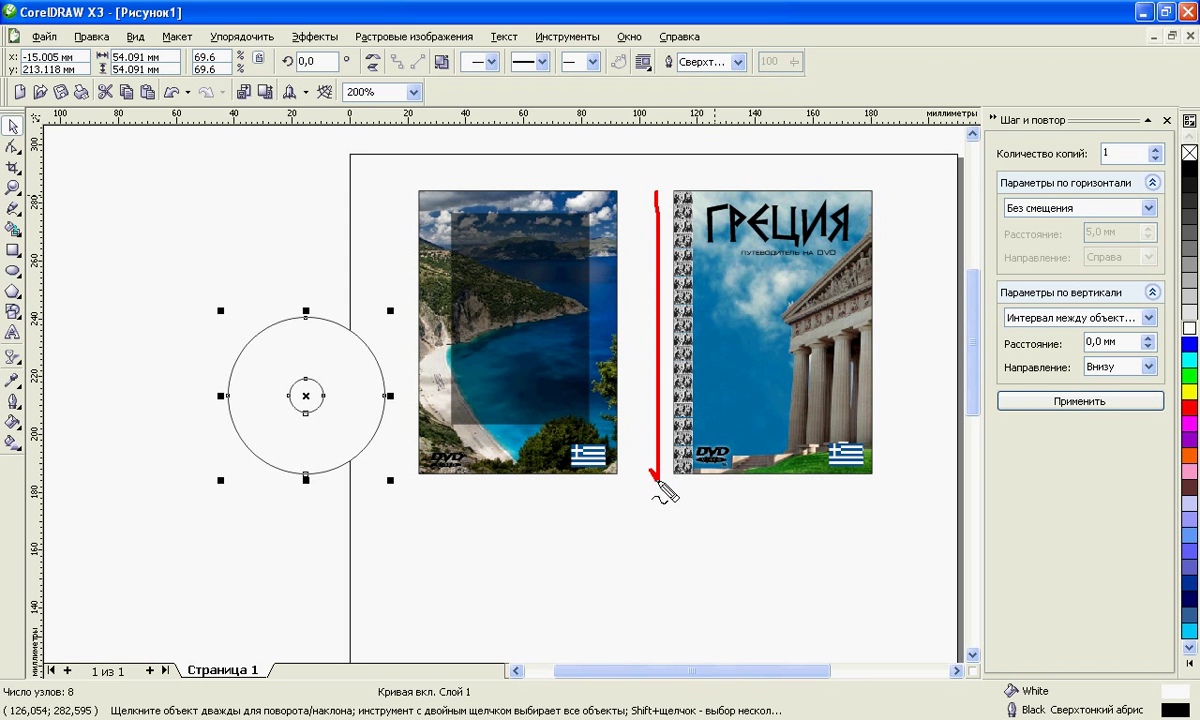
pyautogui.moveTo(647, 215); pyautogui.dragTo(668, 213)
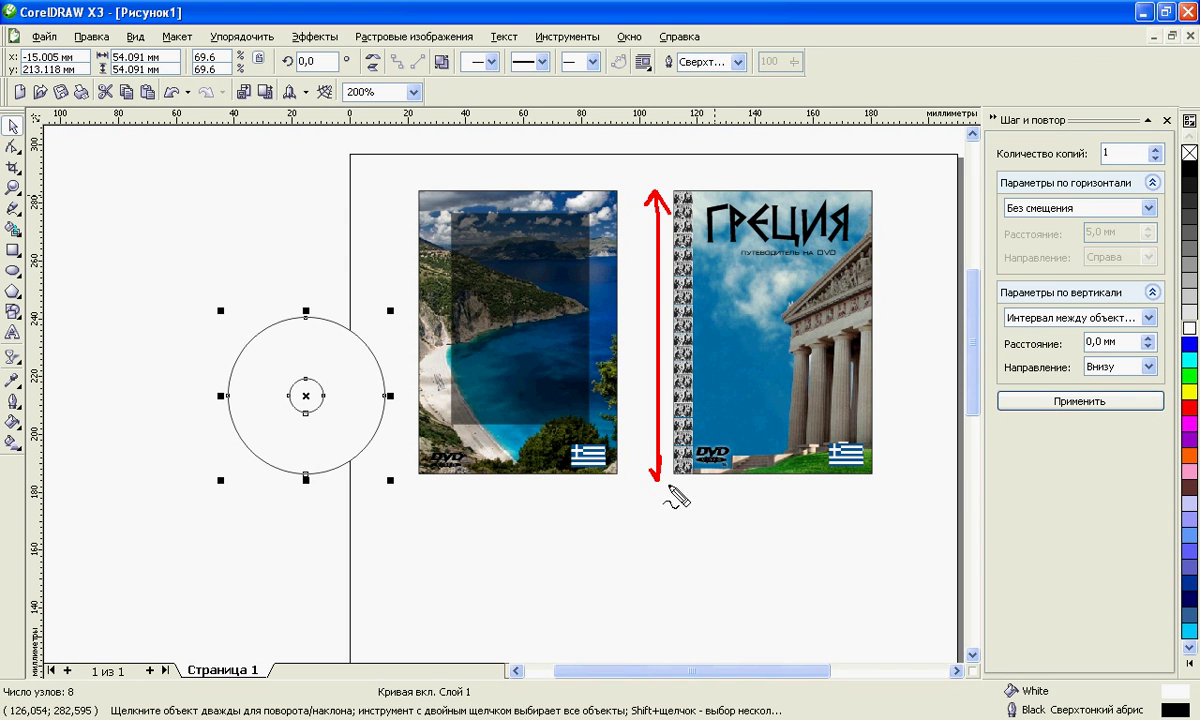
pyautogui.moveTo(667, 494); pyautogui.dragTo(875, 492)
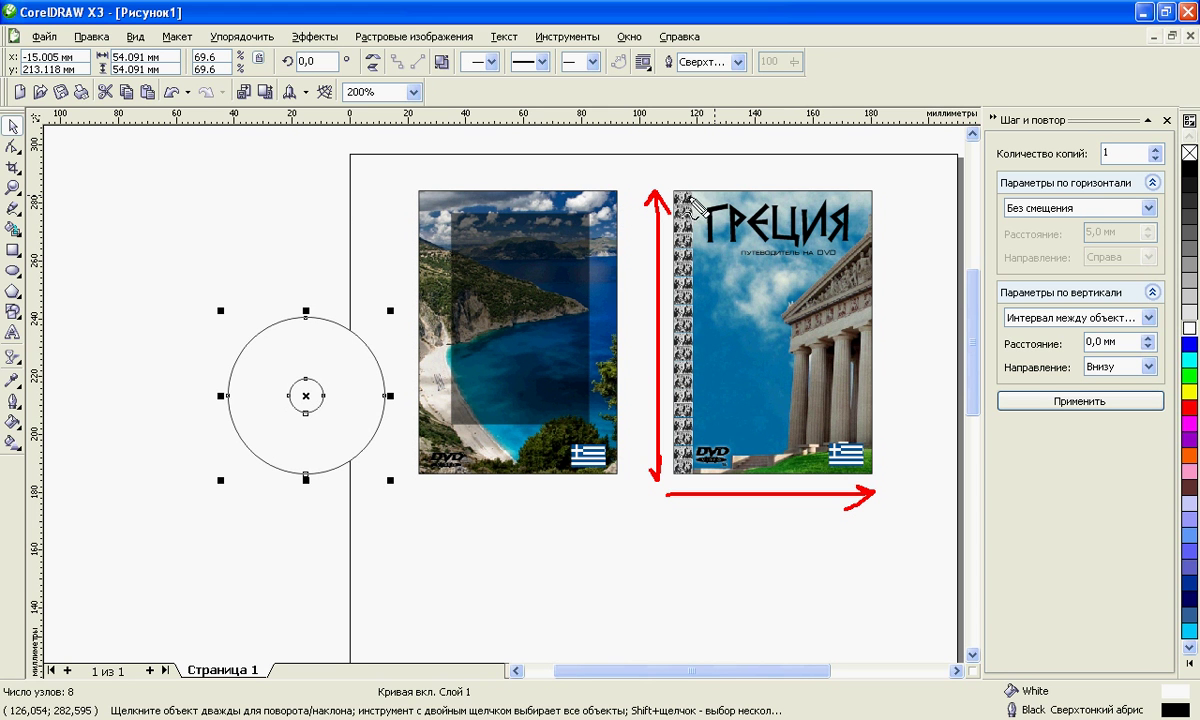
pyautogui.moveTo(862, 176)
pyautogui.mouseDown()
pyautogui.moveTo(396, 180)
pyautogui.moveTo(394, 490)
pyautogui.moveTo(731, 508)
pyautogui.moveTo(897, 400)
pyautogui.moveTo(883, 187)
pyautogui.mouseUp()
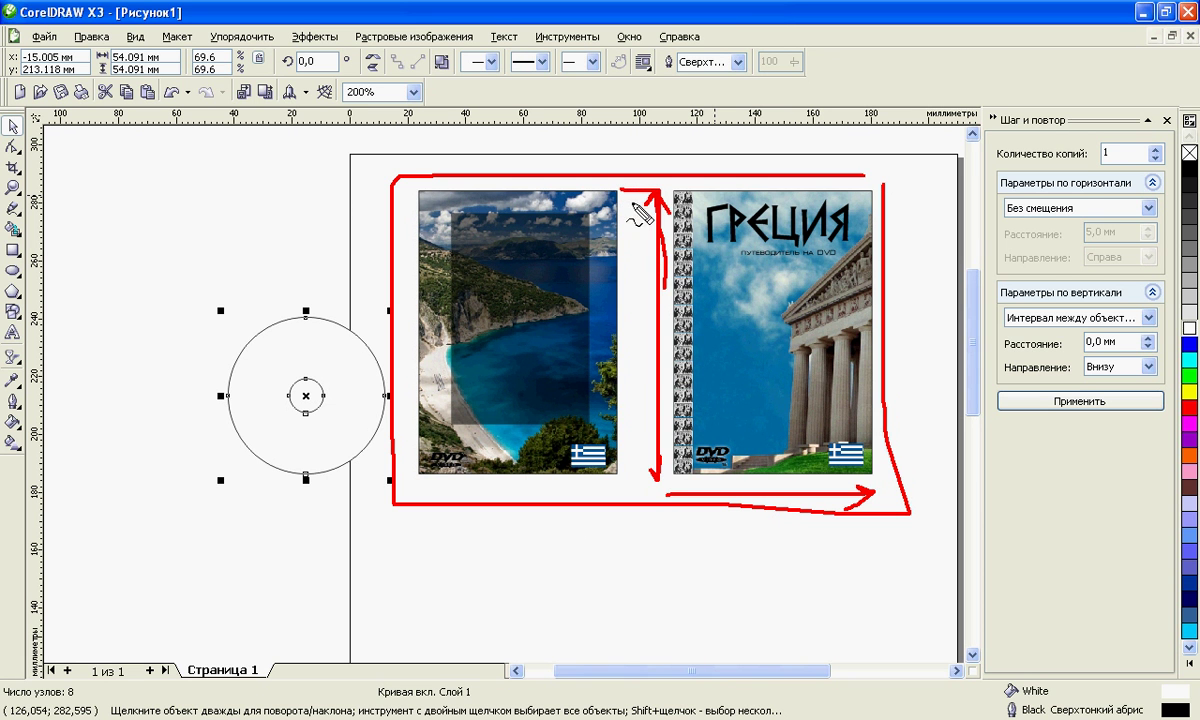
pyautogui.moveTo(628, 208)
pyautogui.mouseDown()
pyautogui.moveTo(627, 485)
pyautogui.moveTo(663, 480)
pyautogui.moveTo(674, 445)
pyautogui.moveTo(672, 205)
pyautogui.moveTo(620, 200)
pyautogui.moveTo(628, 478)
pyautogui.mouseUp()
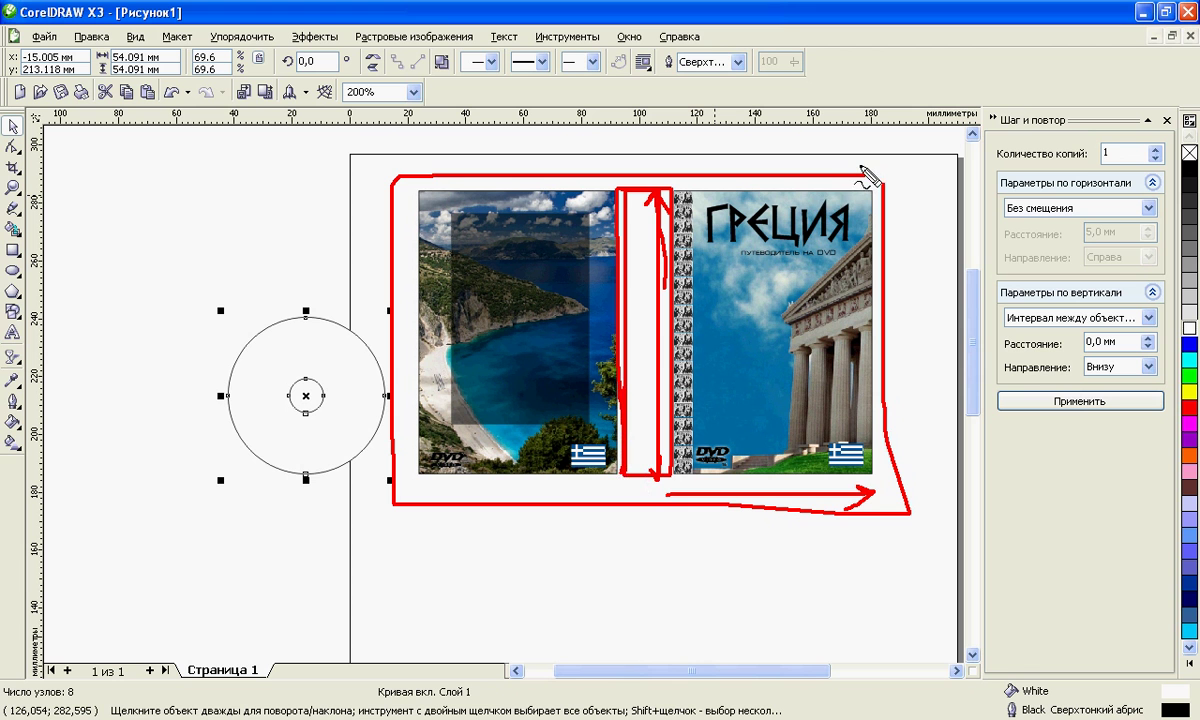
pyautogui.moveTo(866, 170)
pyautogui.mouseDown()
pyautogui.moveTo(398, 178)
pyautogui.moveTo(425, 163)
pyautogui.moveTo(414, 187)
pyautogui.mouseUp()
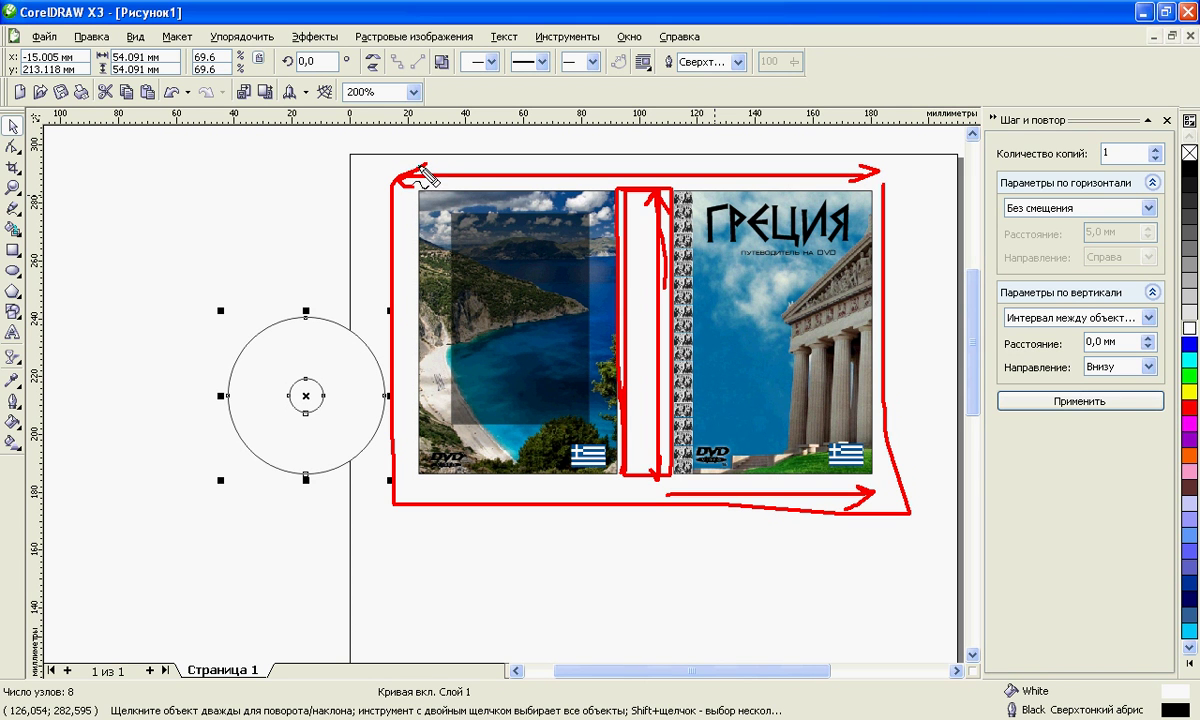
pyautogui.moveTo(611, 165); pyautogui.dragTo(610, 186)
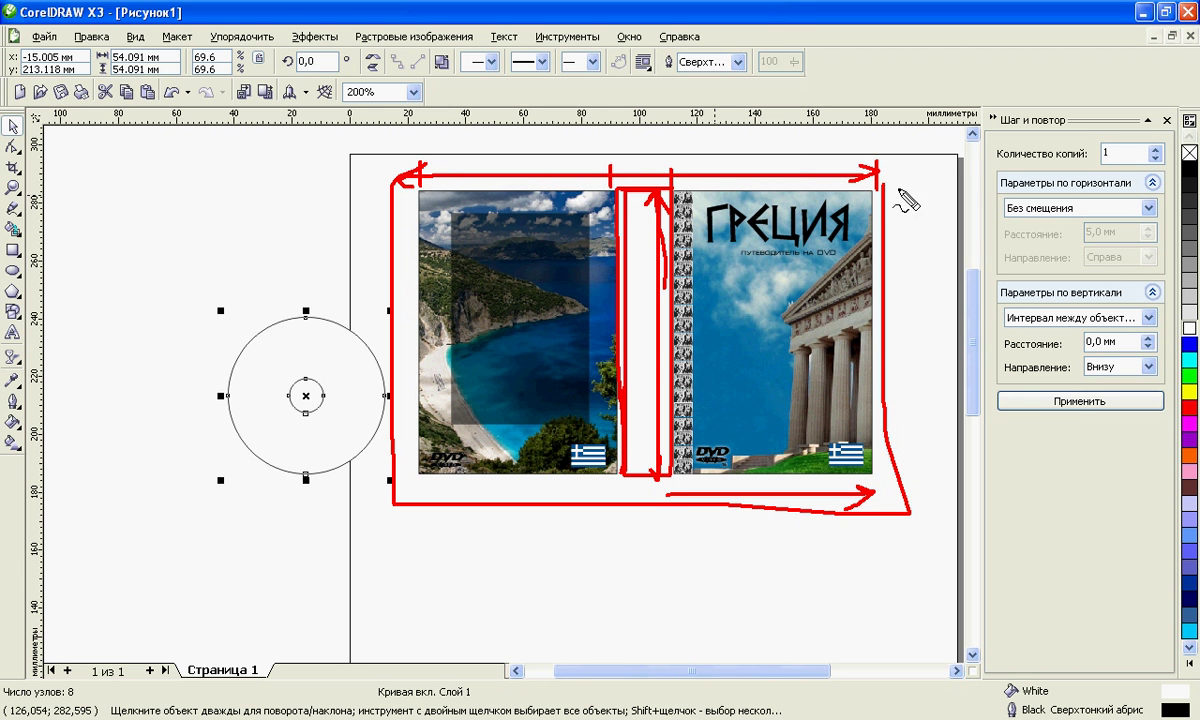
pyautogui.moveTo(890, 192)
pyautogui.mouseDown()
pyautogui.moveTo(902, 502)
pyautogui.moveTo(887, 440)
pyautogui.moveTo(914, 192)
pyautogui.mouseUp()
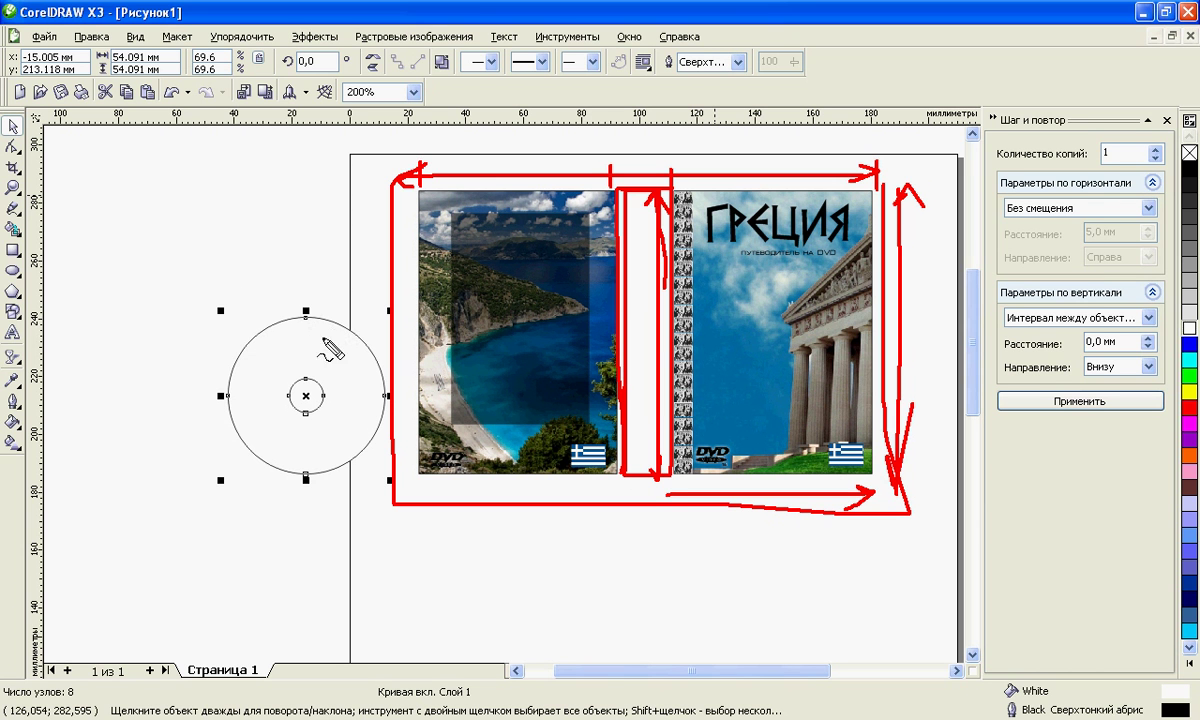
pyautogui.moveTo(306, 323); pyautogui.dragTo(306, 364)
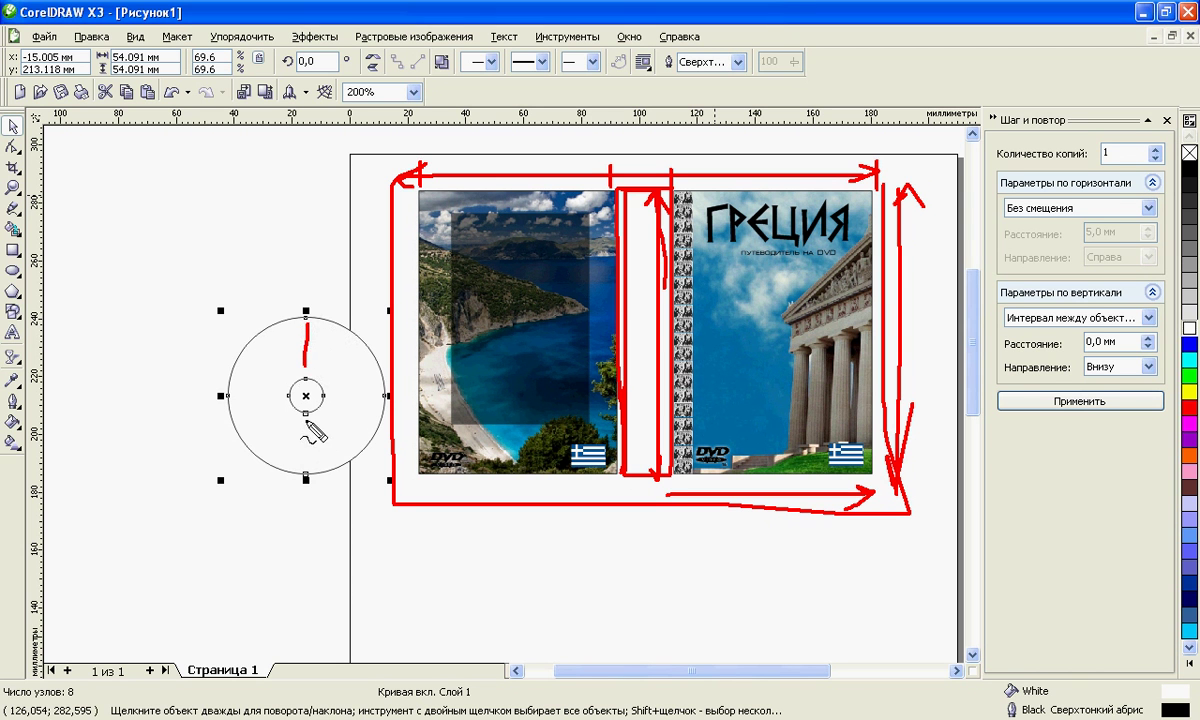
pyautogui.moveTo(305, 419); pyautogui.dragTo(306, 478)
pyautogui.moveTo(316, 336)
pyautogui.mouseDown()
pyautogui.moveTo(300, 323)
pyautogui.moveTo(308, 342)
pyautogui.mouseUp()
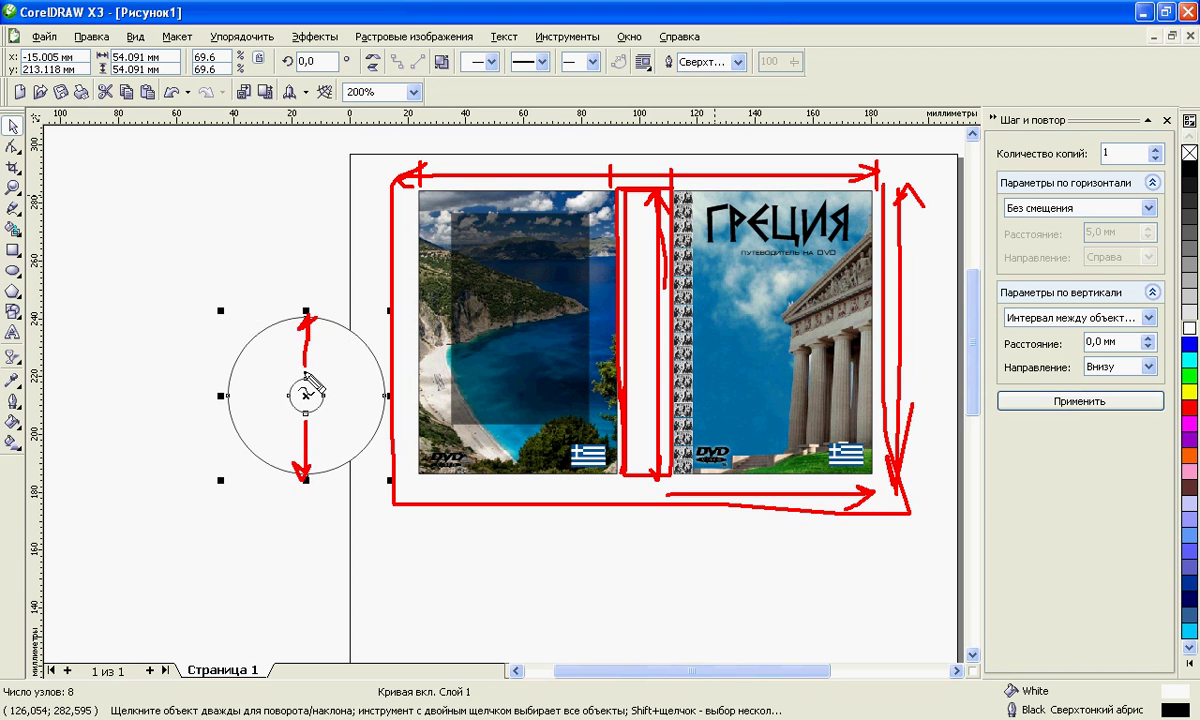
pyautogui.moveTo(221, 313)
pyautogui.mouseDown()
pyautogui.moveTo(336, 314)
pyautogui.moveTo(383, 340)
pyautogui.moveTo(384, 462)
pyautogui.moveTo(231, 475)
pyautogui.moveTo(216, 418)
pyautogui.moveTo(216, 313)
pyautogui.moveTo(284, 312)
pyautogui.mouseUp()
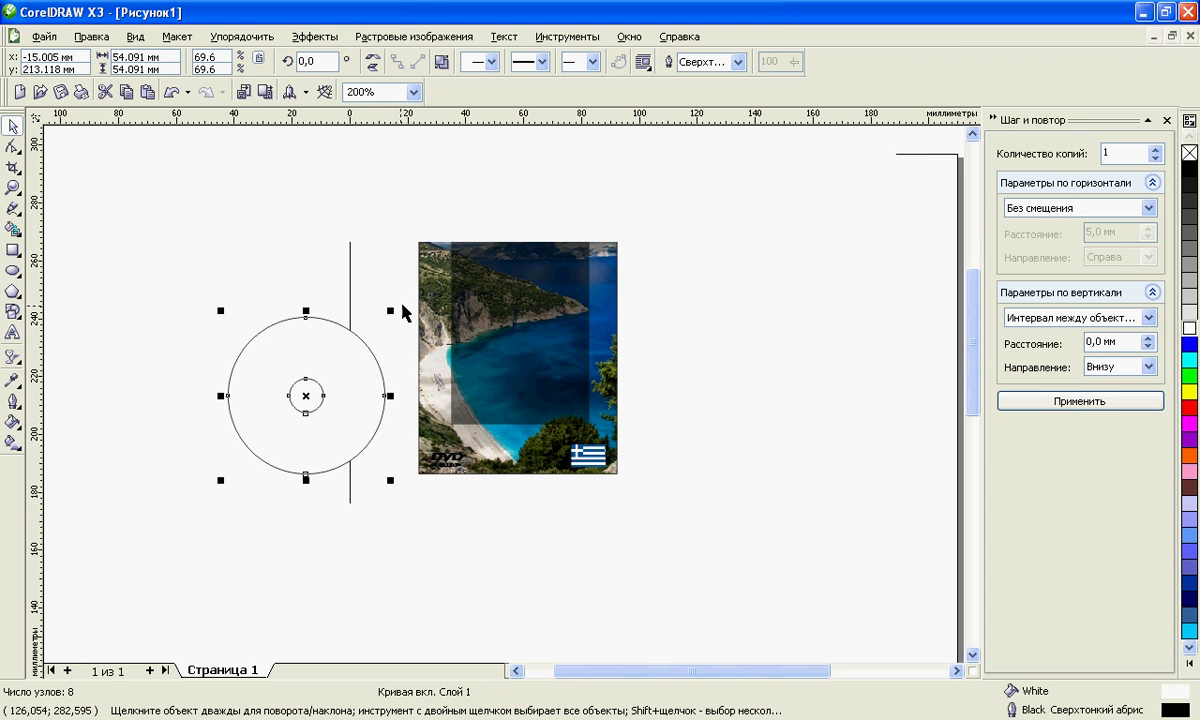
# Step: Scale the white disc proportionally down to about 51 mm in diameter
pyautogui.scroll(-2, 510, 395)
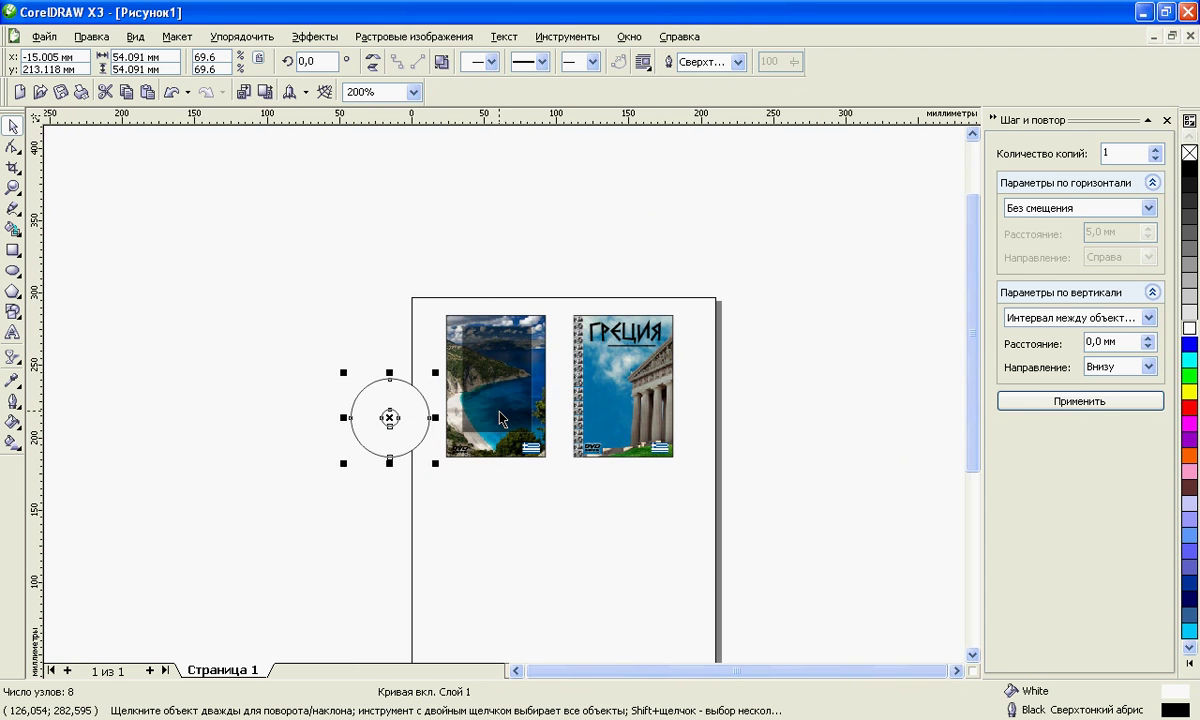
pyautogui.scroll(2, 421, 400)
pyautogui.moveTo(371, 324); pyautogui.dragTo(300, 303)
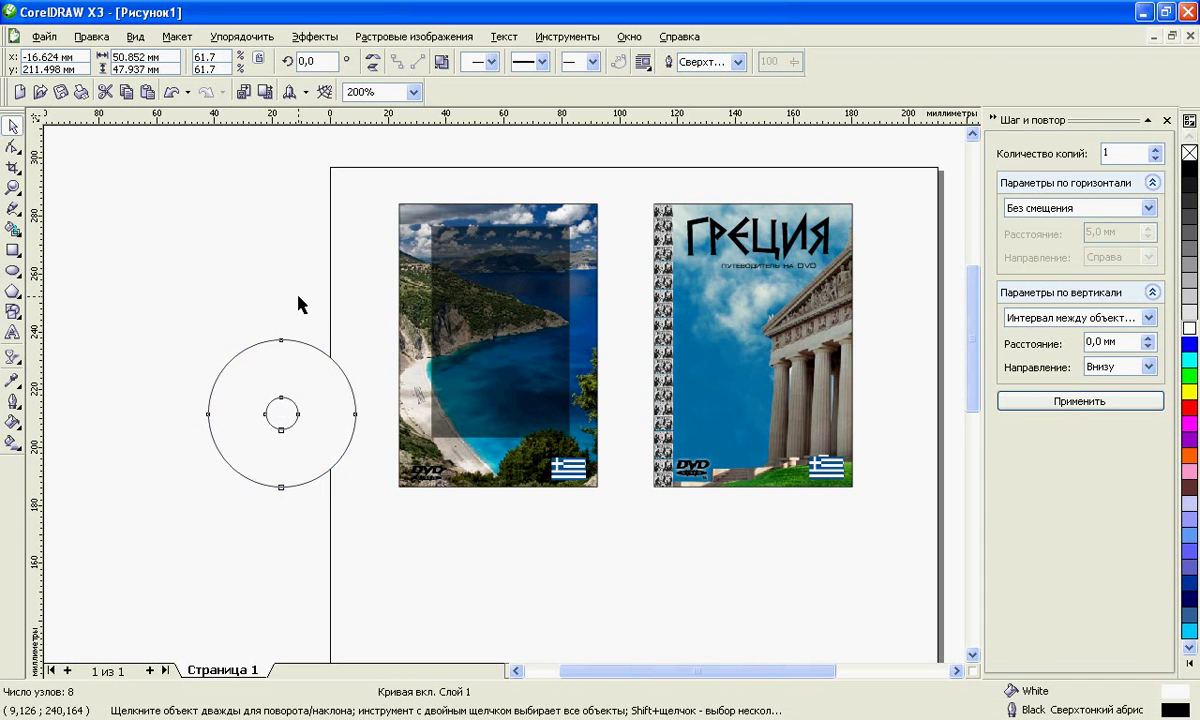
pyautogui.click(391, 305)
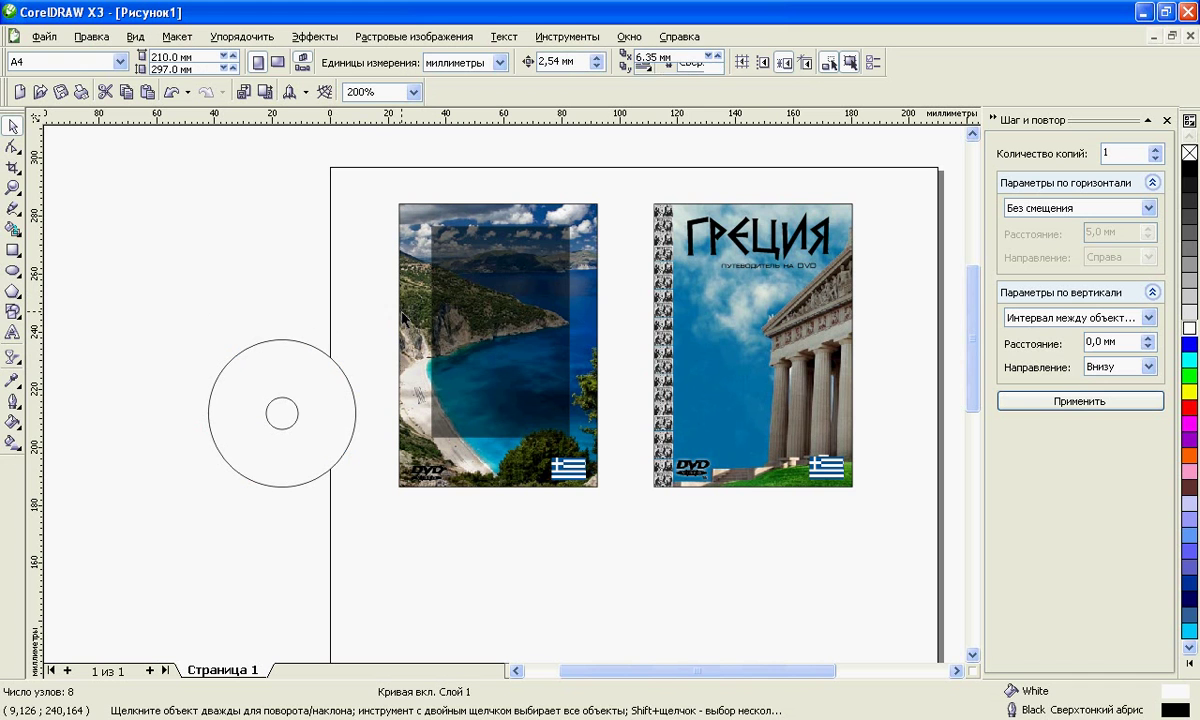
# Step: Edit the front cover's PowerClip contents, place a copy of the temple photo beside the original, and finish editing
pyautogui.click(768, 348)
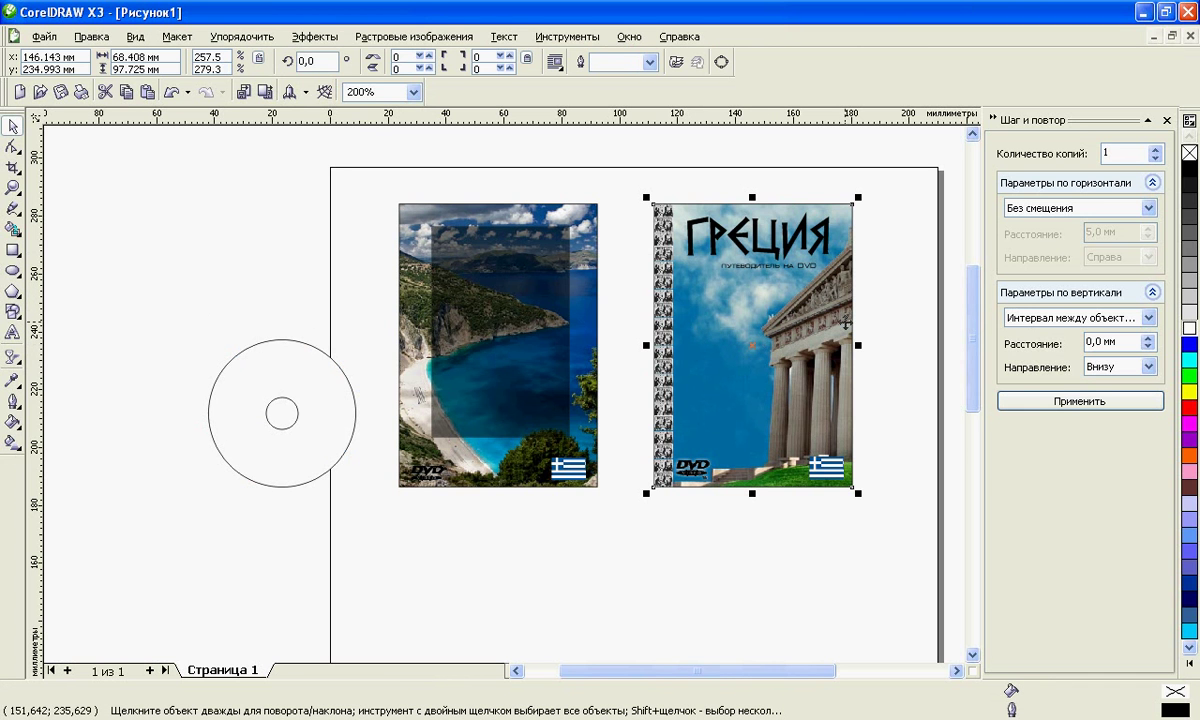
pyautogui.rightClick(775, 311)
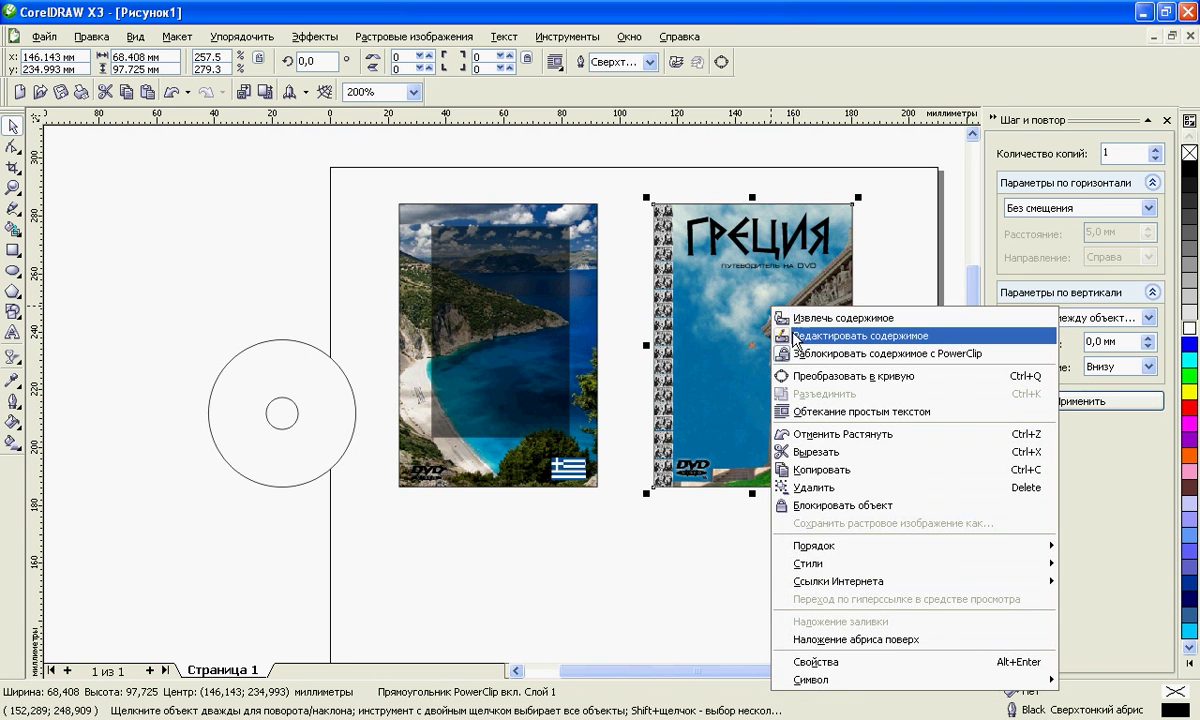
pyautogui.click(793, 337)
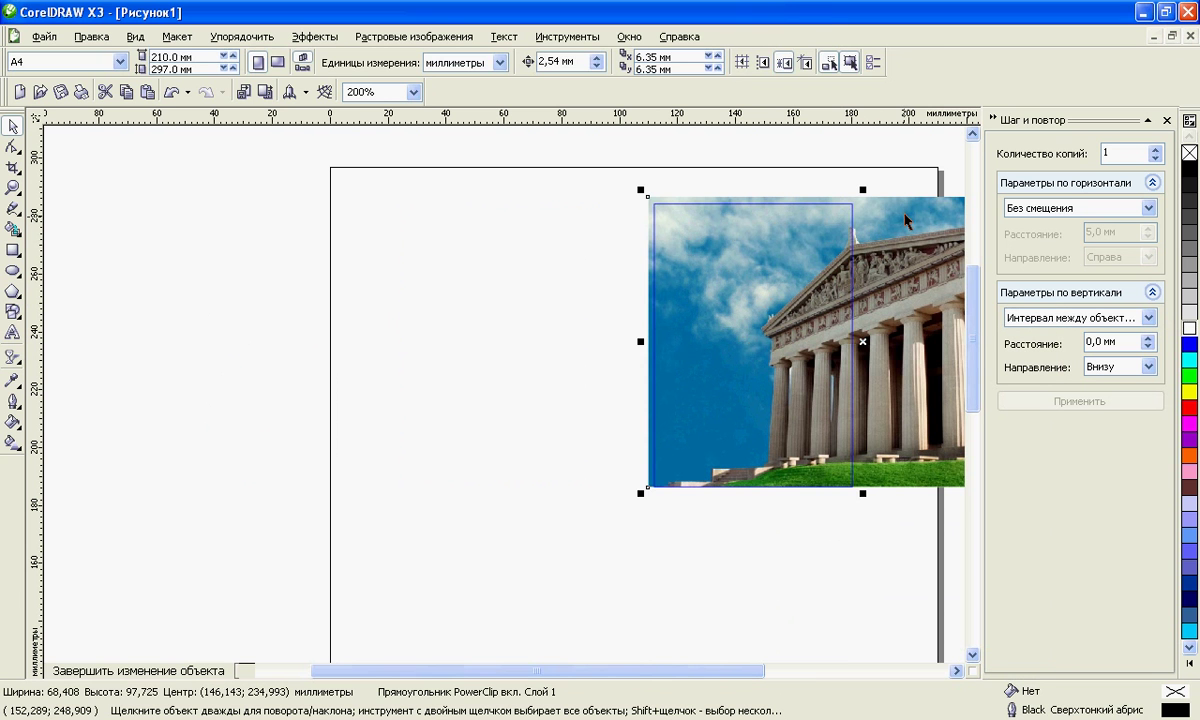
pyautogui.moveTo(848, 202); pyautogui.dragTo(390, 268)
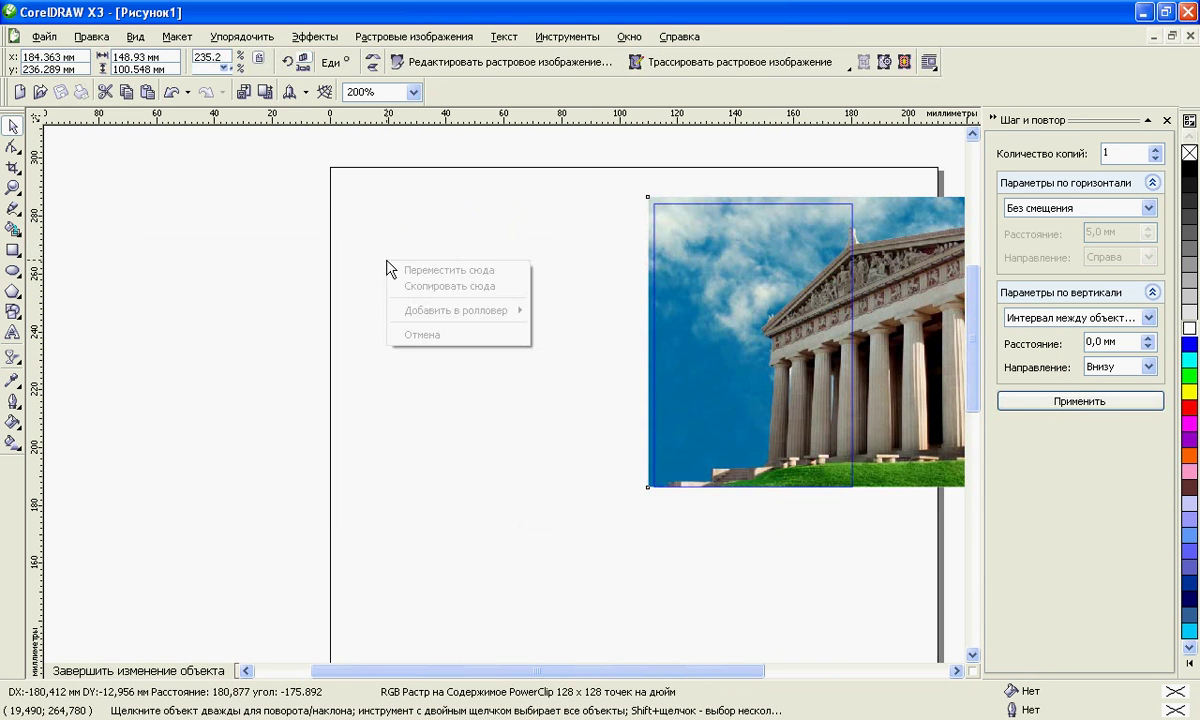
pyautogui.click(407, 286)
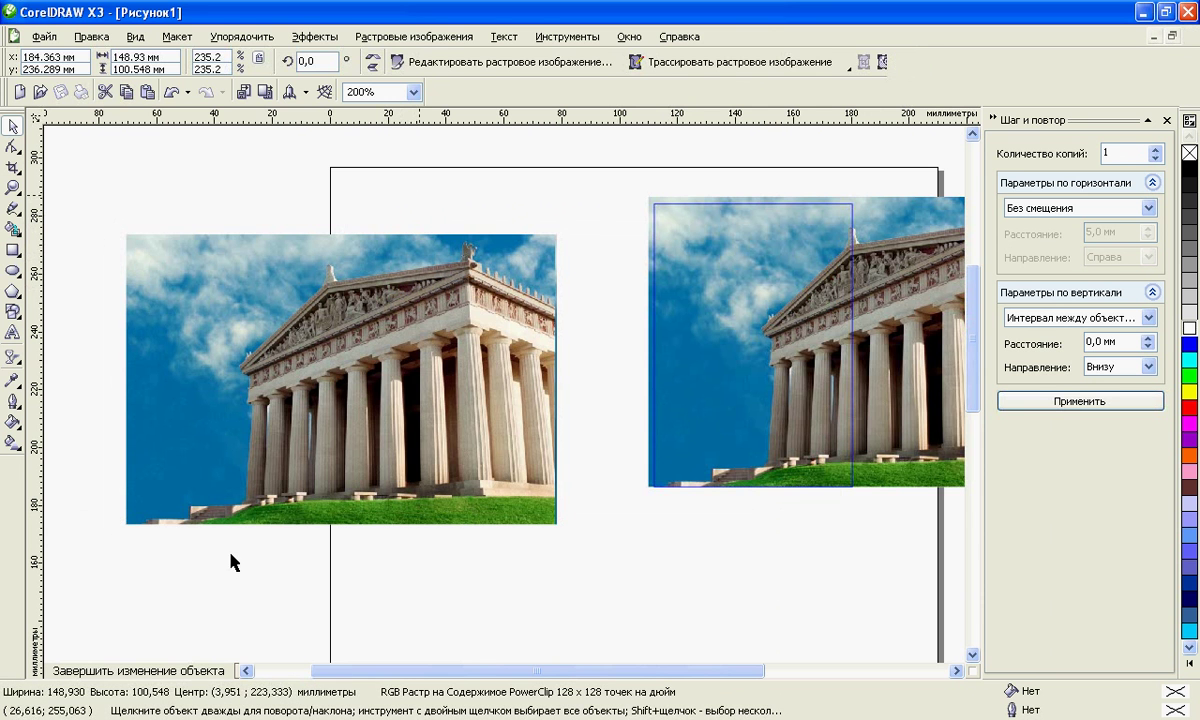
pyautogui.click(172, 671)
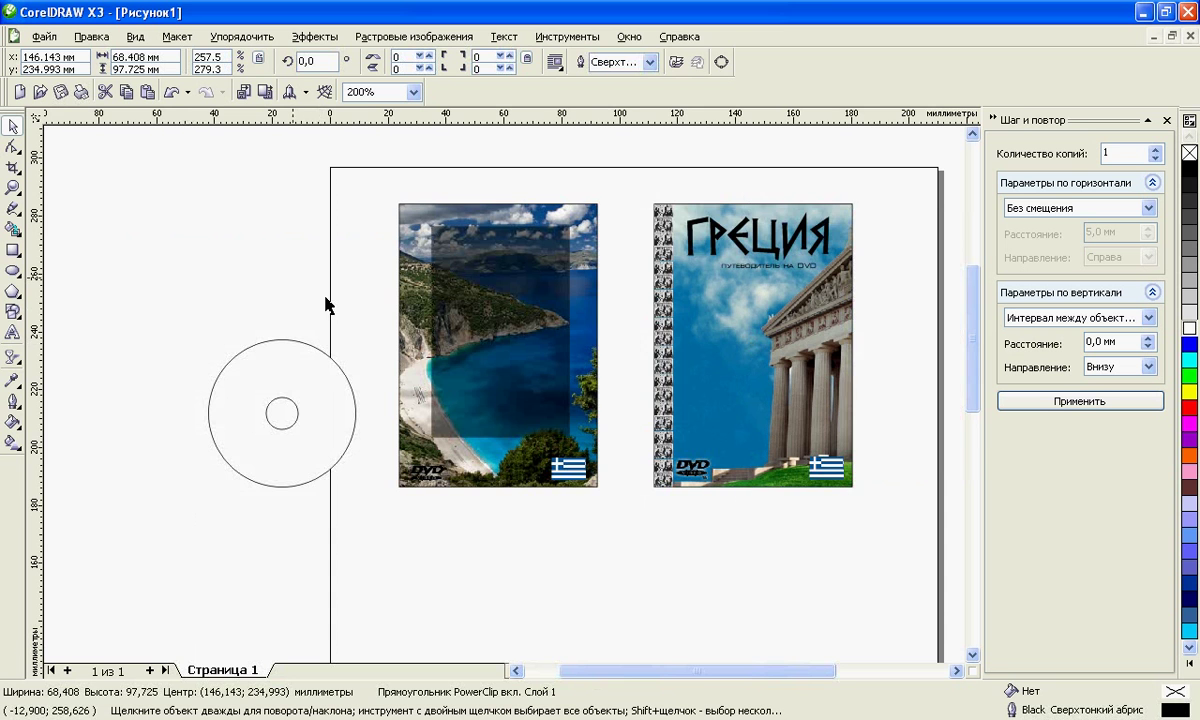
# Step: Cut the duplicate temple photo out of the front cover's PowerClip contents and paste it onto the page
pyautogui.scroll(-2, 506, 400)
pyautogui.click(506, 400)
pyautogui.scroll(2, 506, 400)
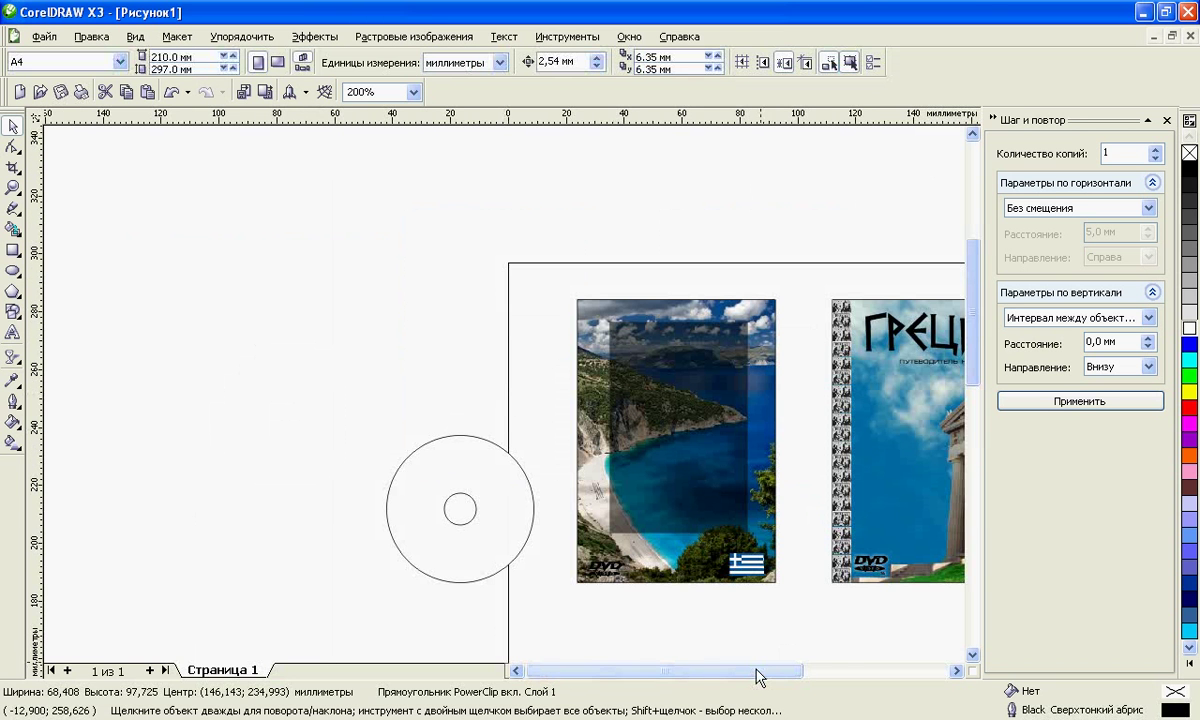
pyautogui.moveTo(758, 675); pyautogui.dragTo(798, 675)
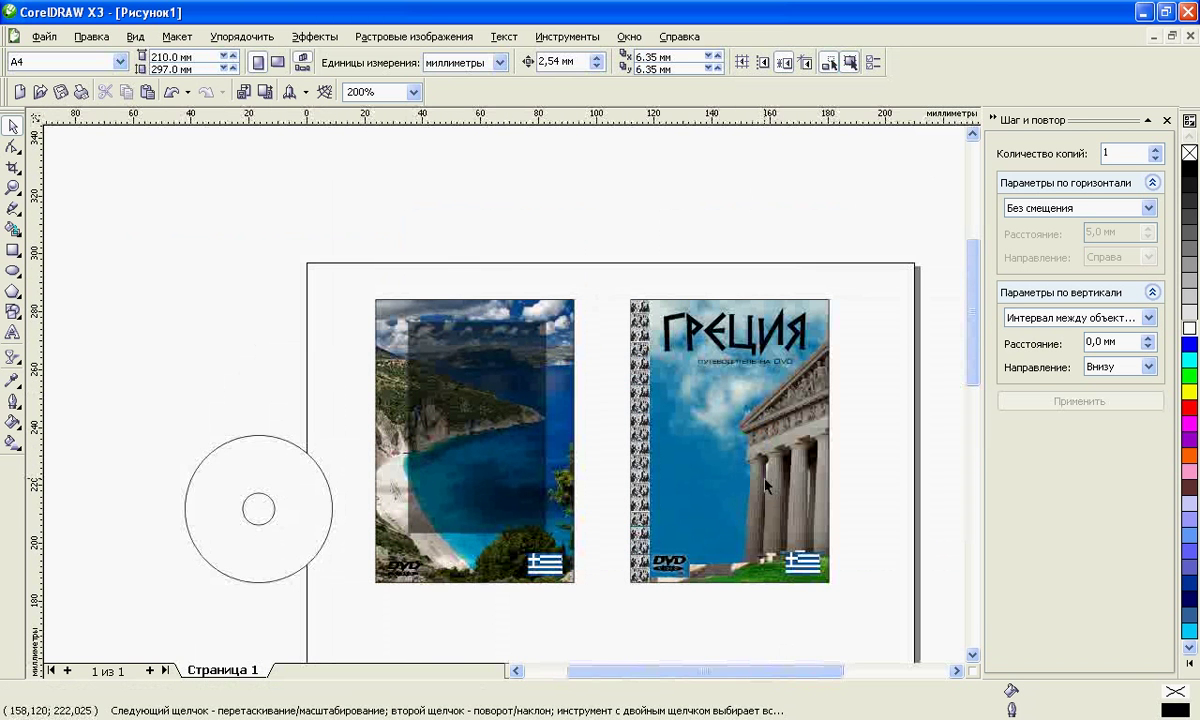
pyautogui.click(755, 448)
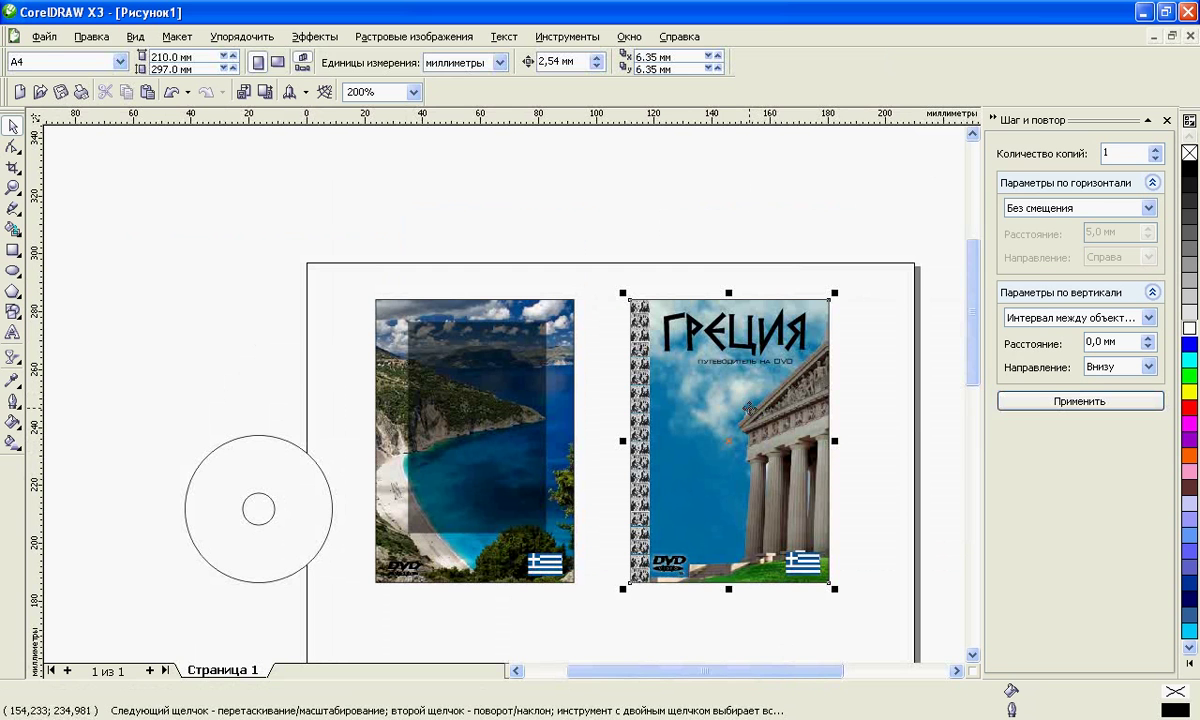
pyautogui.rightClick(750, 408)
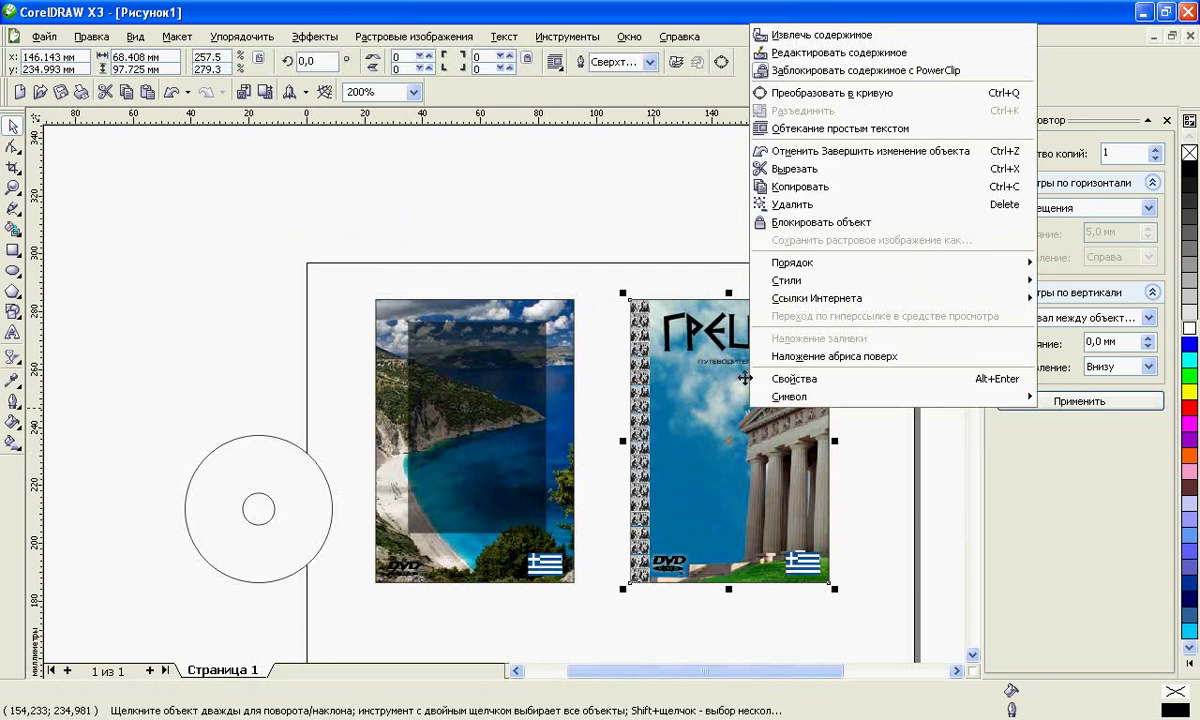
pyautogui.click(780, 53)
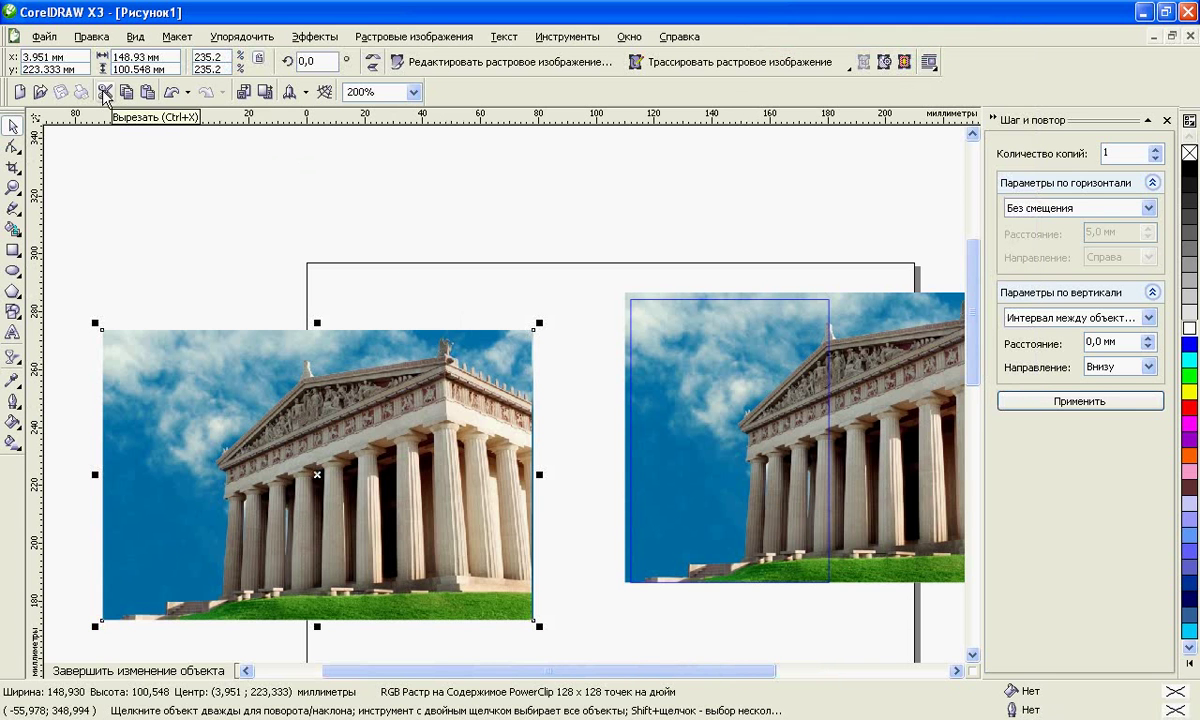
pyautogui.click(104, 95)
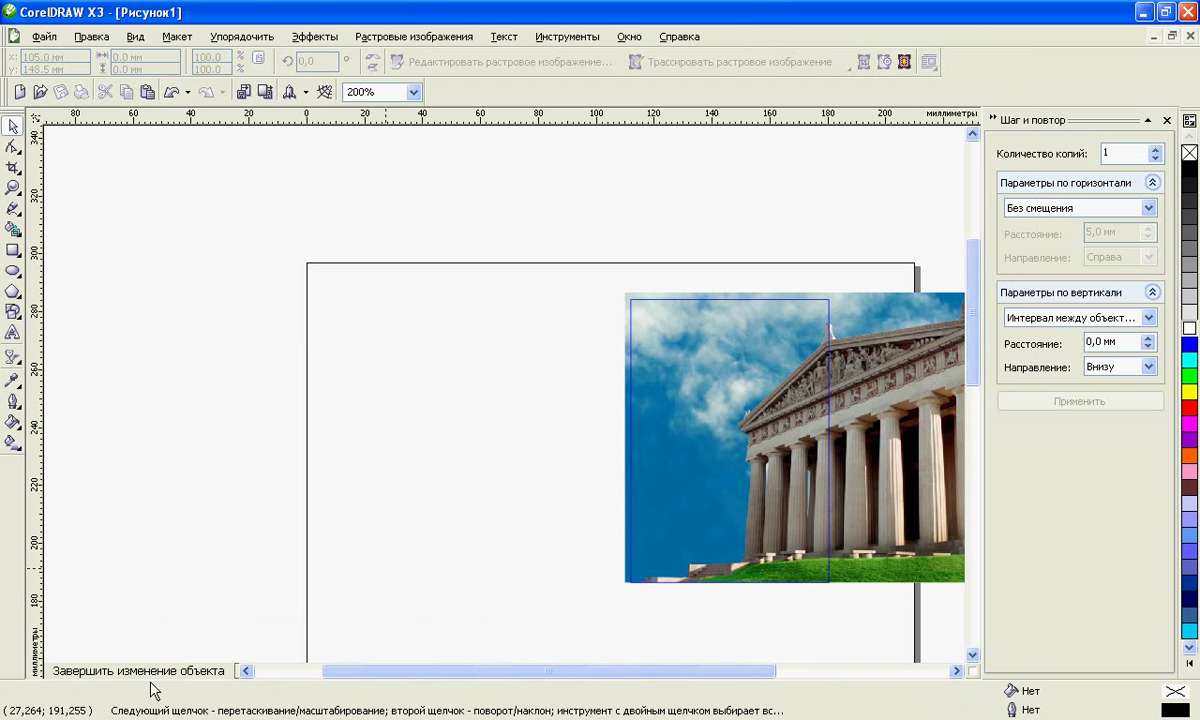
pyautogui.click(238, 676)
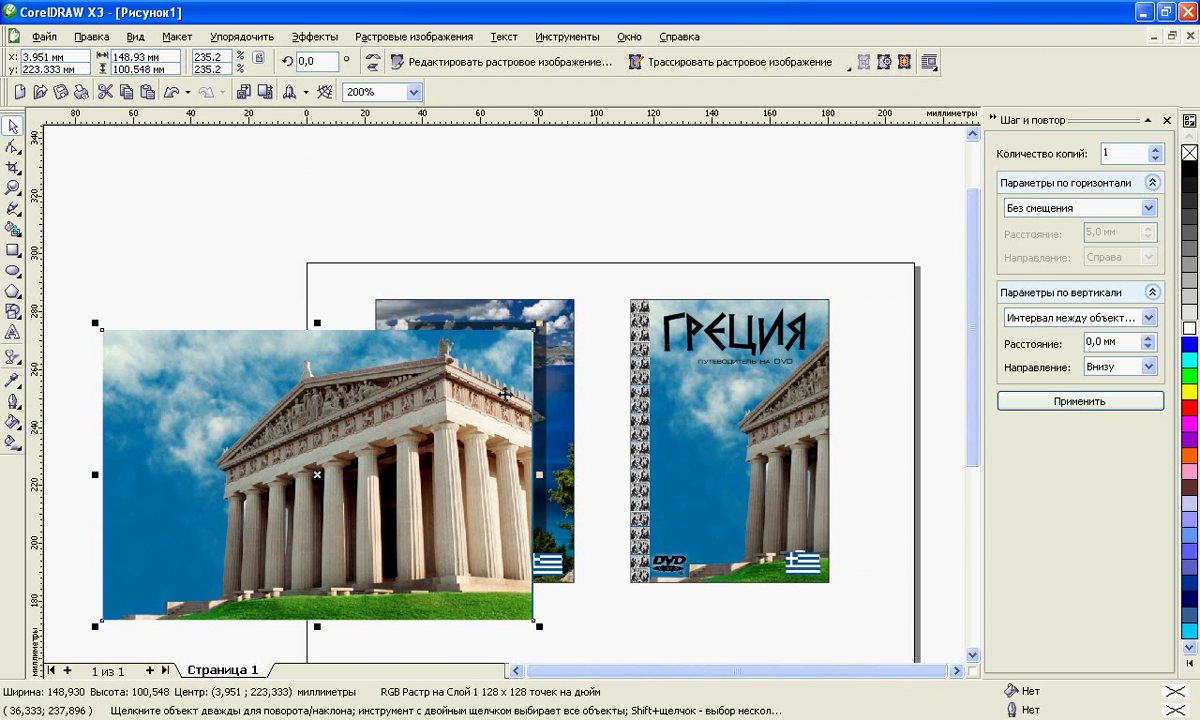
# Step: Scale the pasted temple photo down to about 70 mm wide and place it inside the disc as PowerClip contents
pyautogui.scroll(-1, 476, 476)
pyautogui.moveTo(476, 476); pyautogui.dragTo(383, 507)
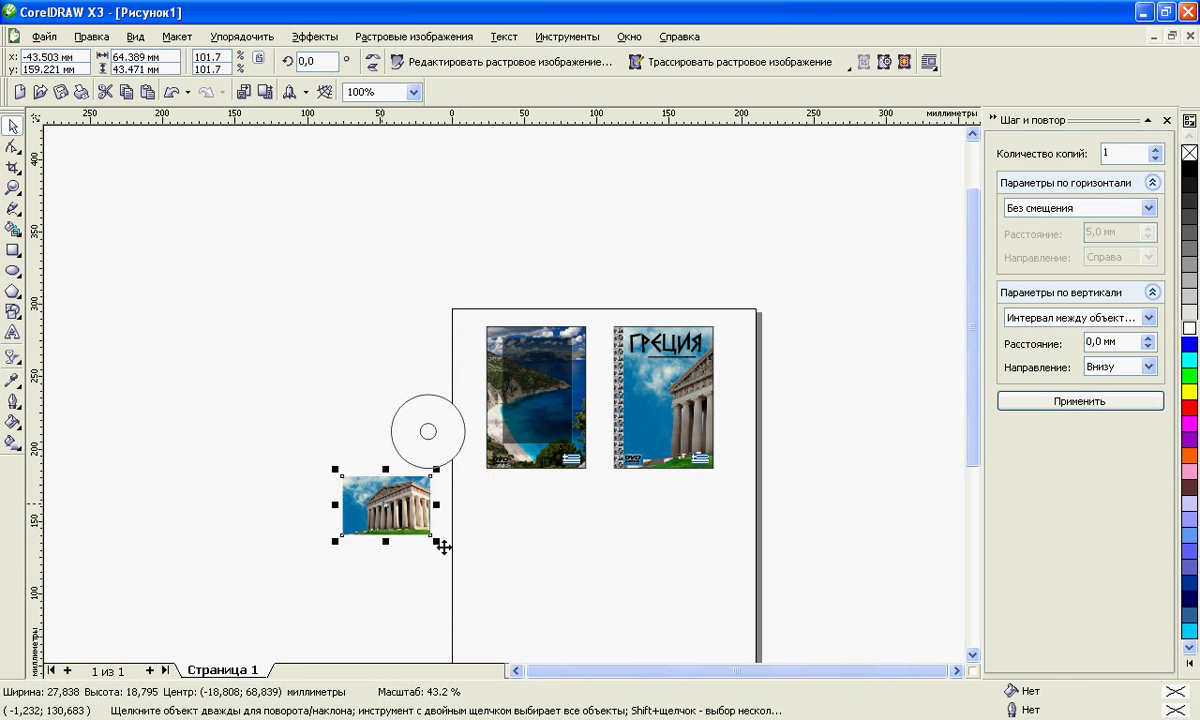
pyautogui.moveTo(443, 547); pyautogui.dragTo(449, 550)
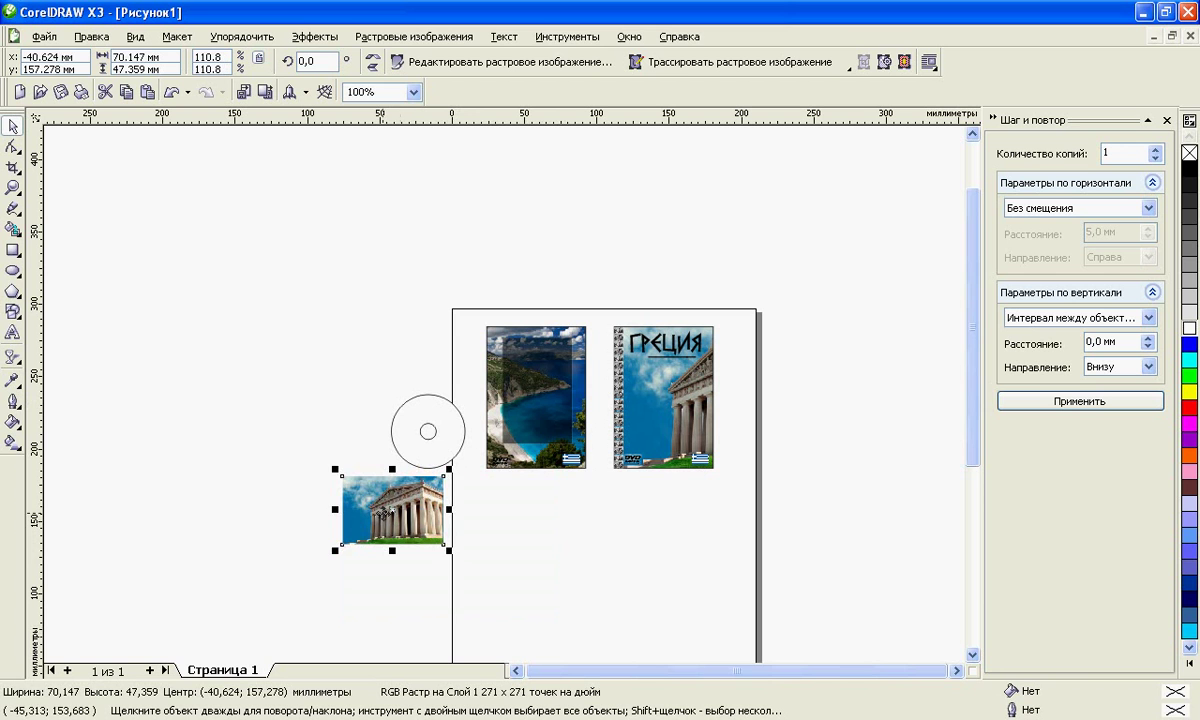
pyautogui.moveTo(373, 494); pyautogui.dragTo(404, 437)
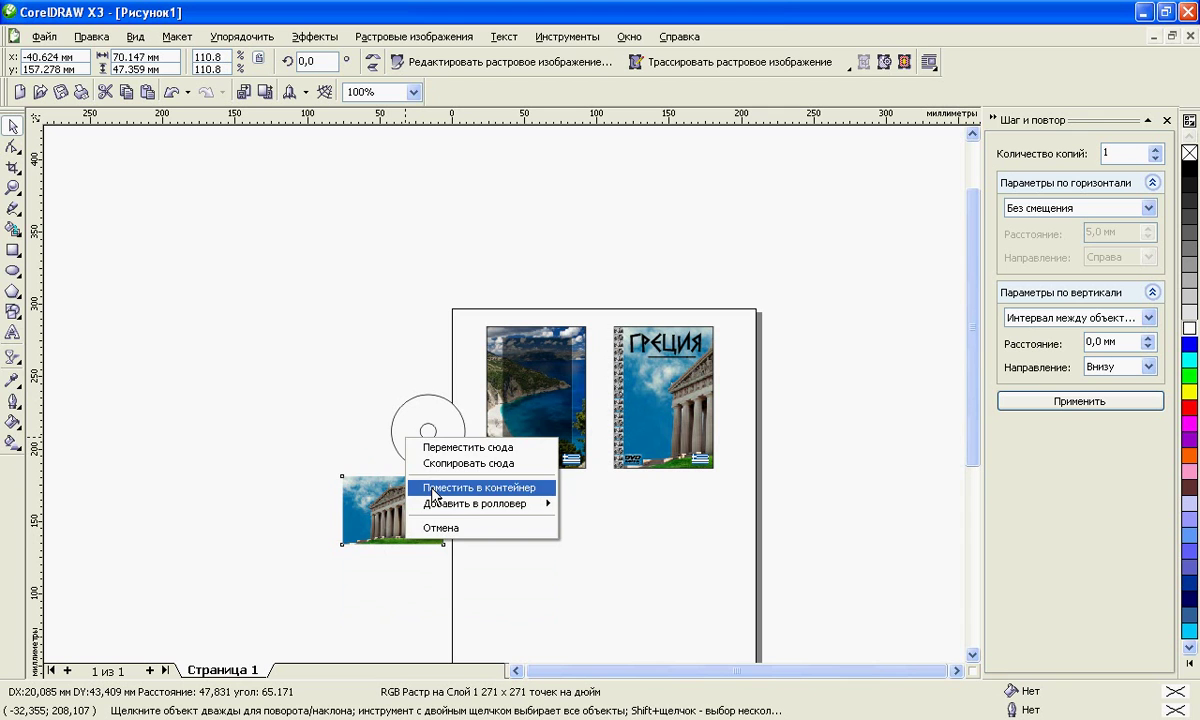
pyautogui.click(432, 488)
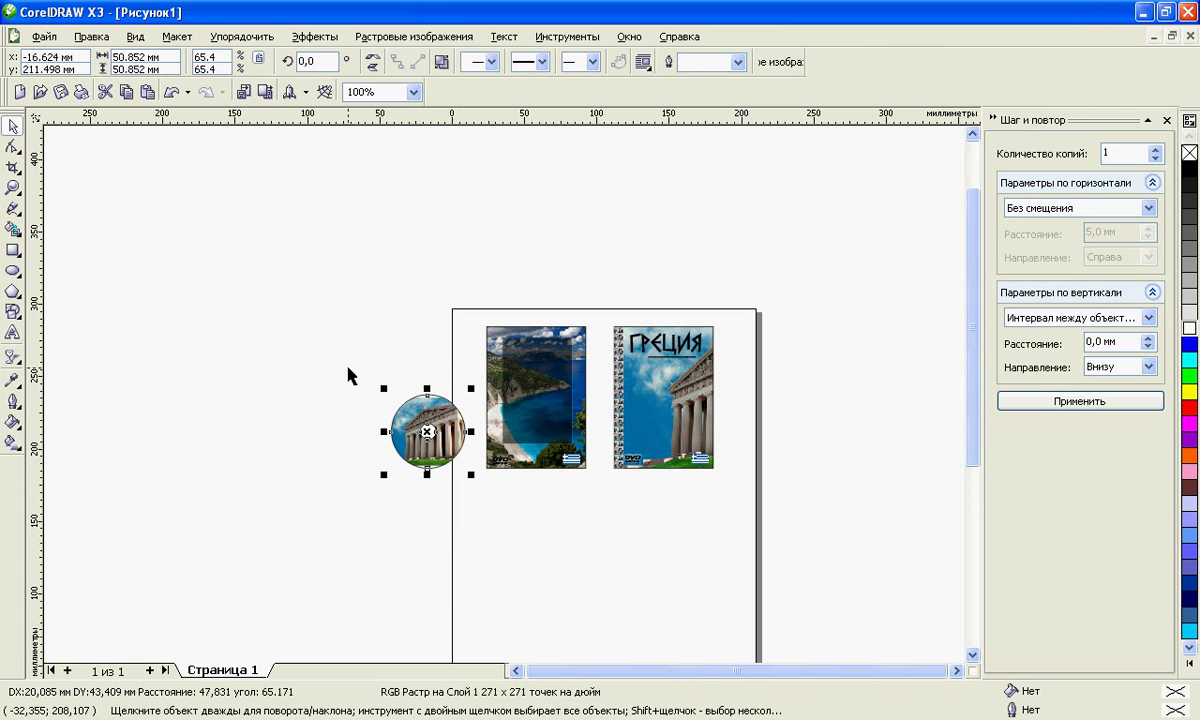
# Step: Edit the disc's PowerClip contents and enlarge the temple photo from its centre to about 81 mm wide to cover the whole disc
pyautogui.click(13, 187)
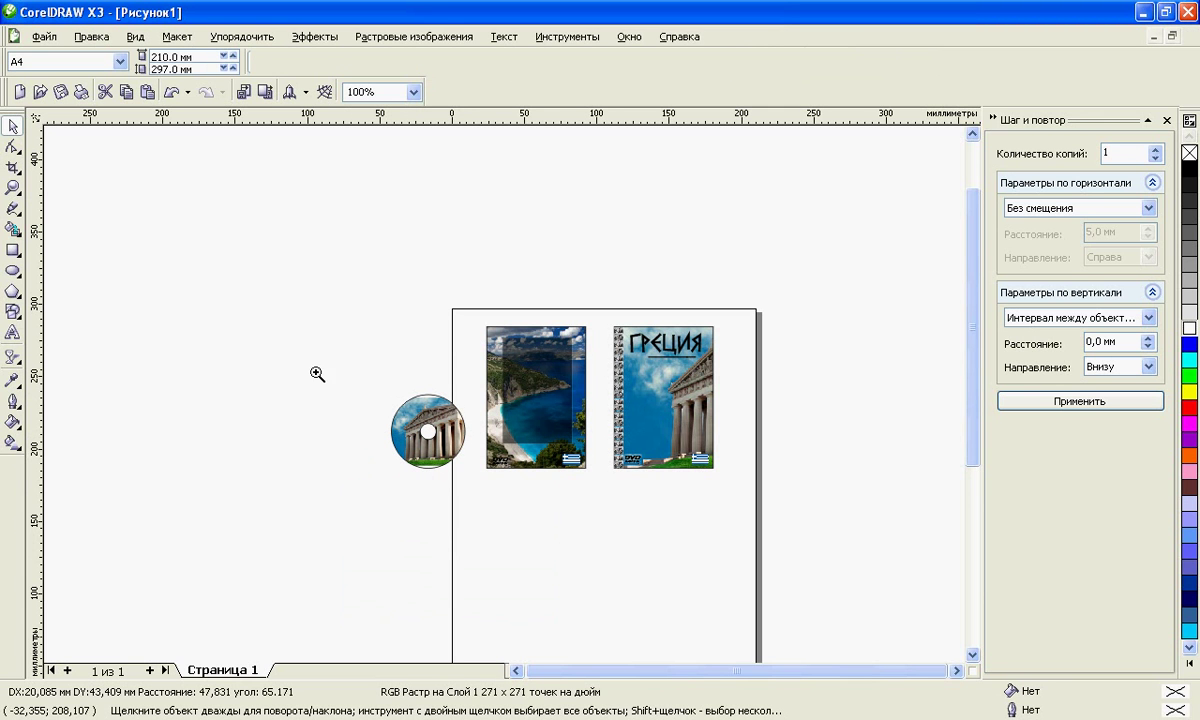
pyautogui.moveTo(388, 400); pyautogui.dragTo(466, 480)
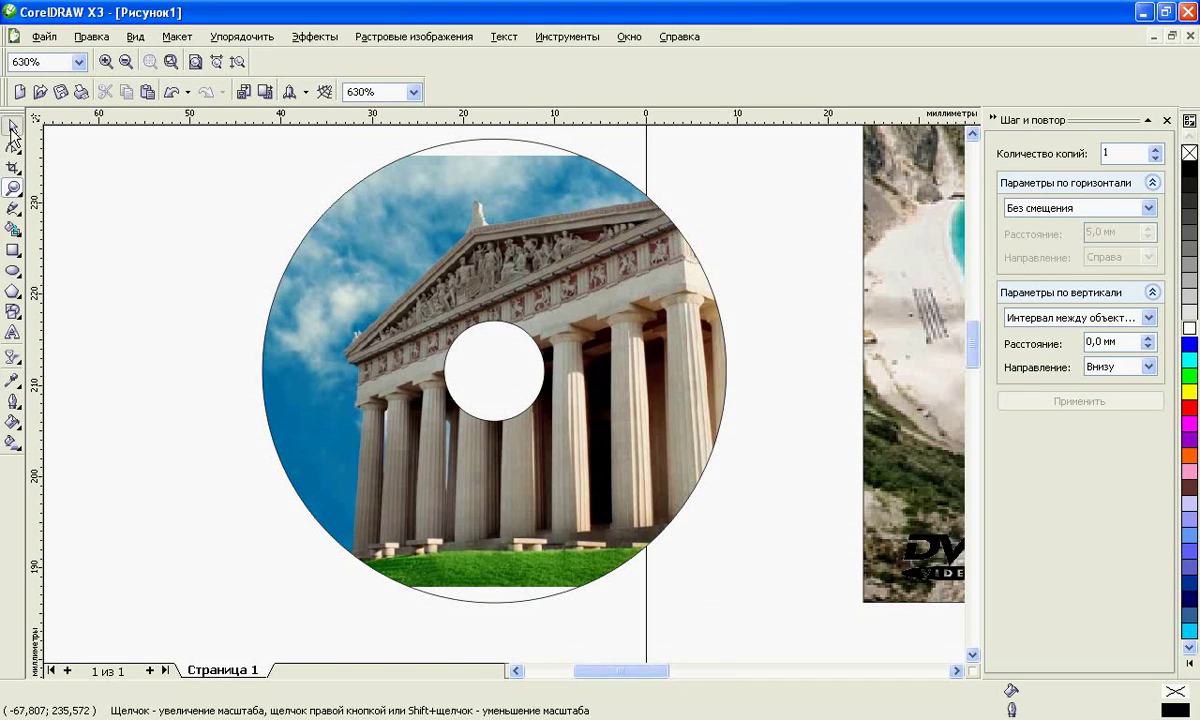
pyautogui.click(337, 257)
pyautogui.rightClick(337, 257)
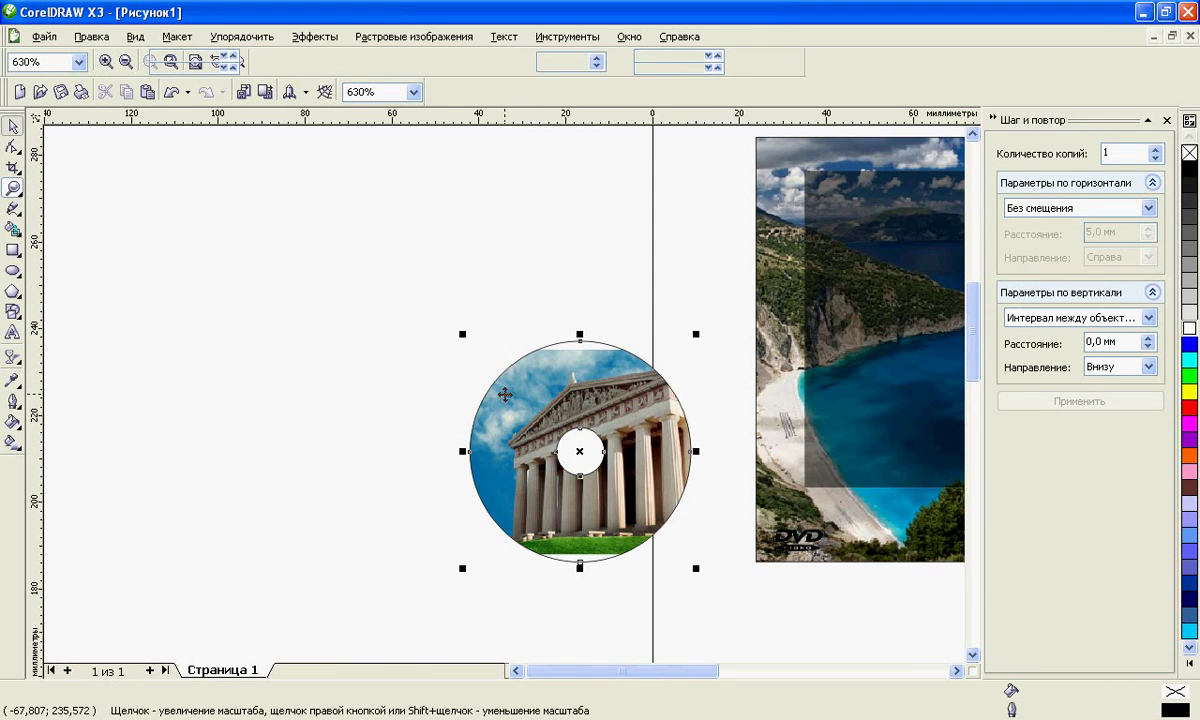
pyautogui.press('space')
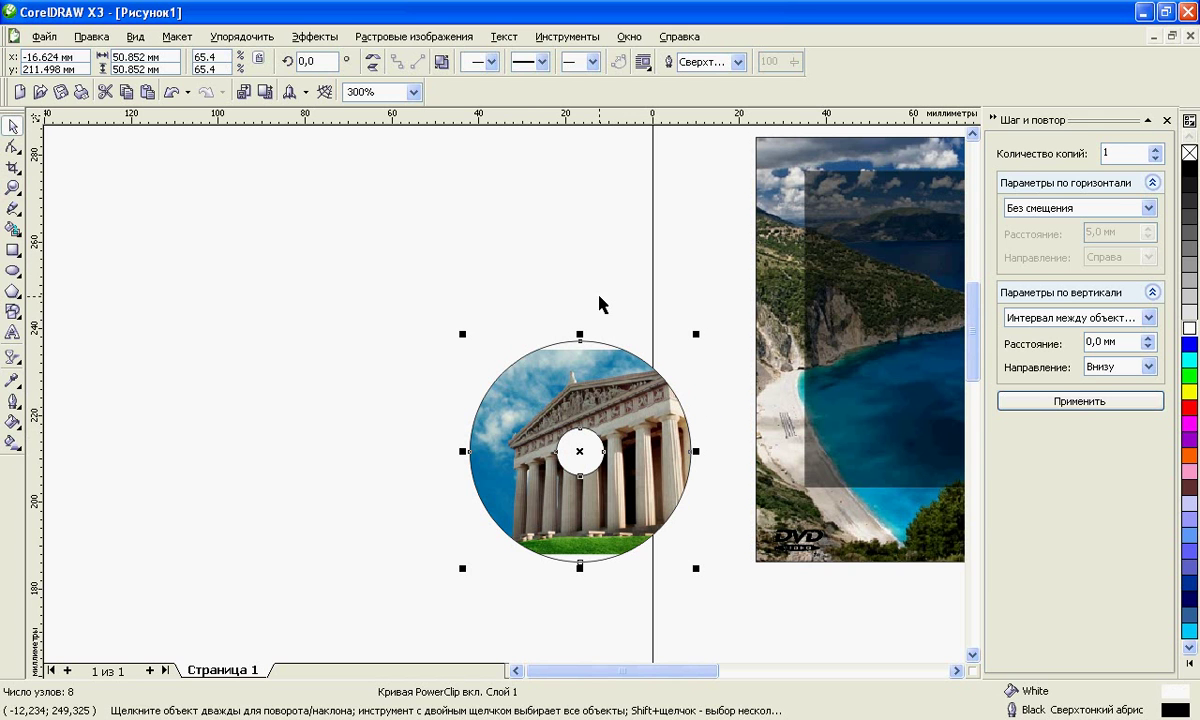
pyautogui.rightClick(568, 363)
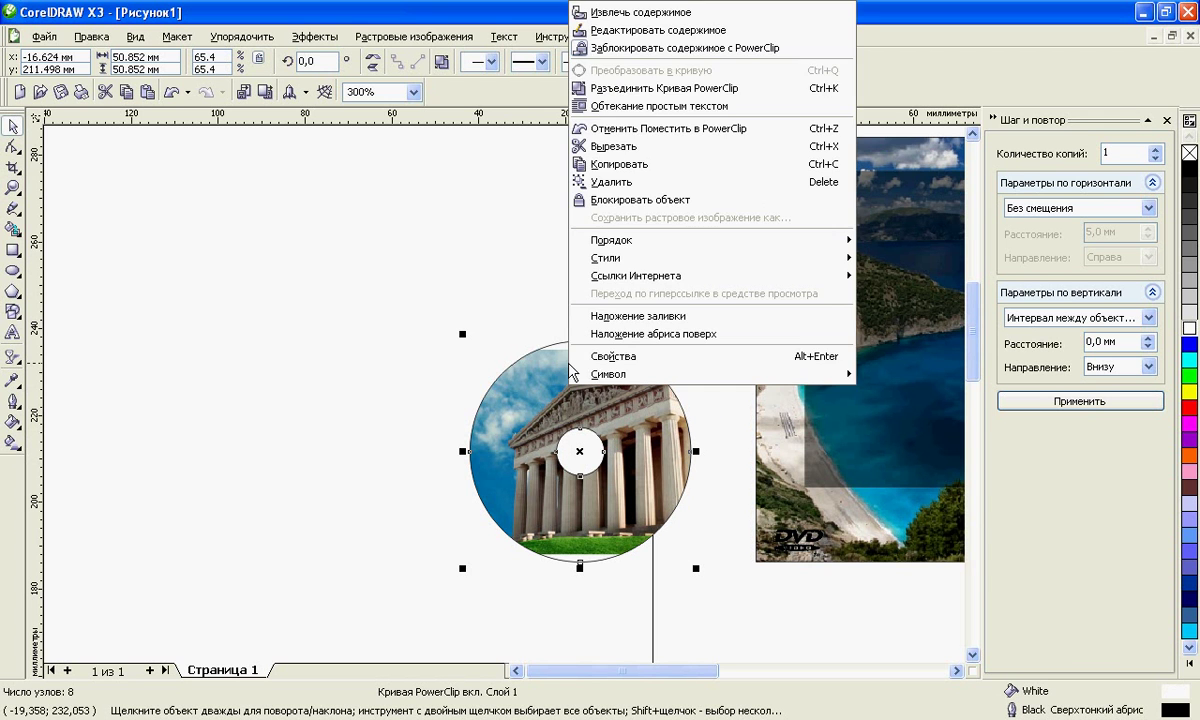
pyautogui.click(612, 31)
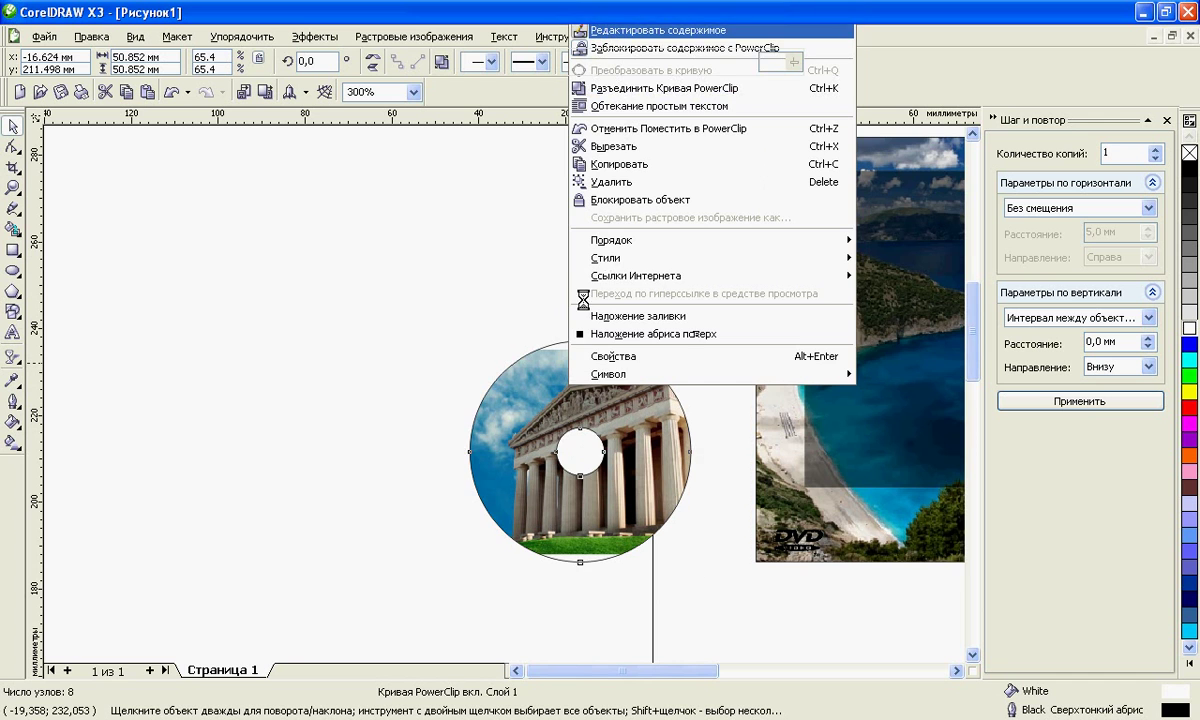
pyautogui.click(697, 372)
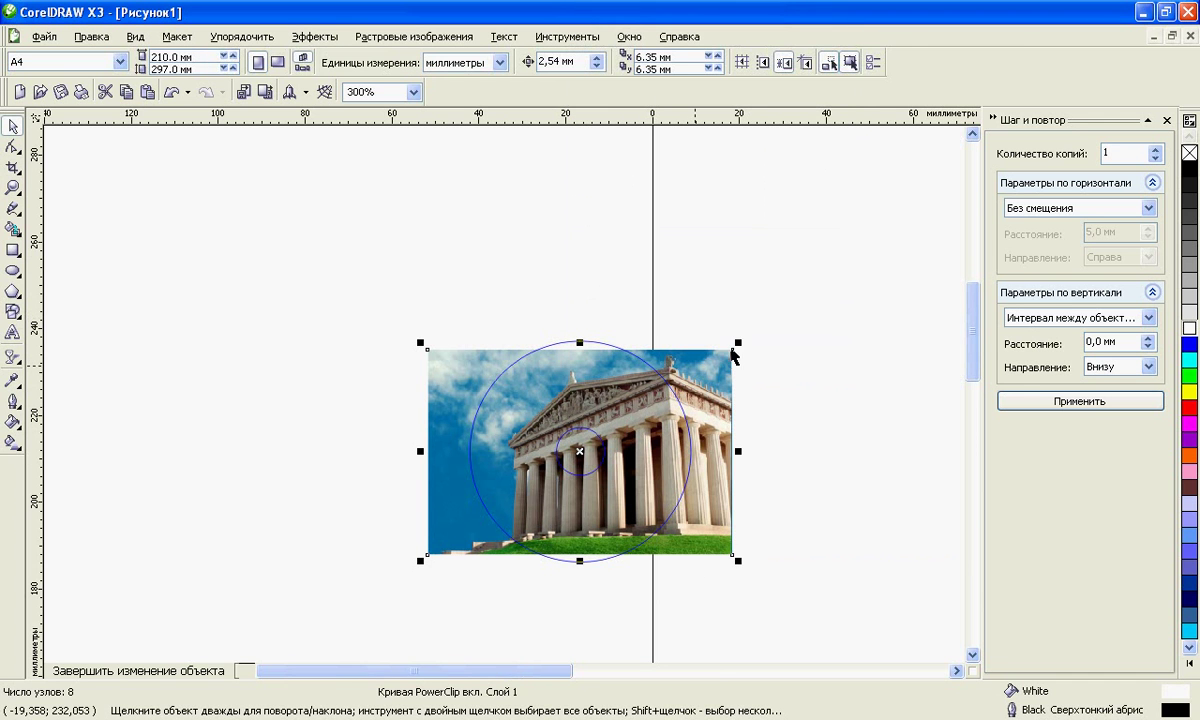
pyautogui.moveTo(735, 345); pyautogui.dragTo(763, 327)
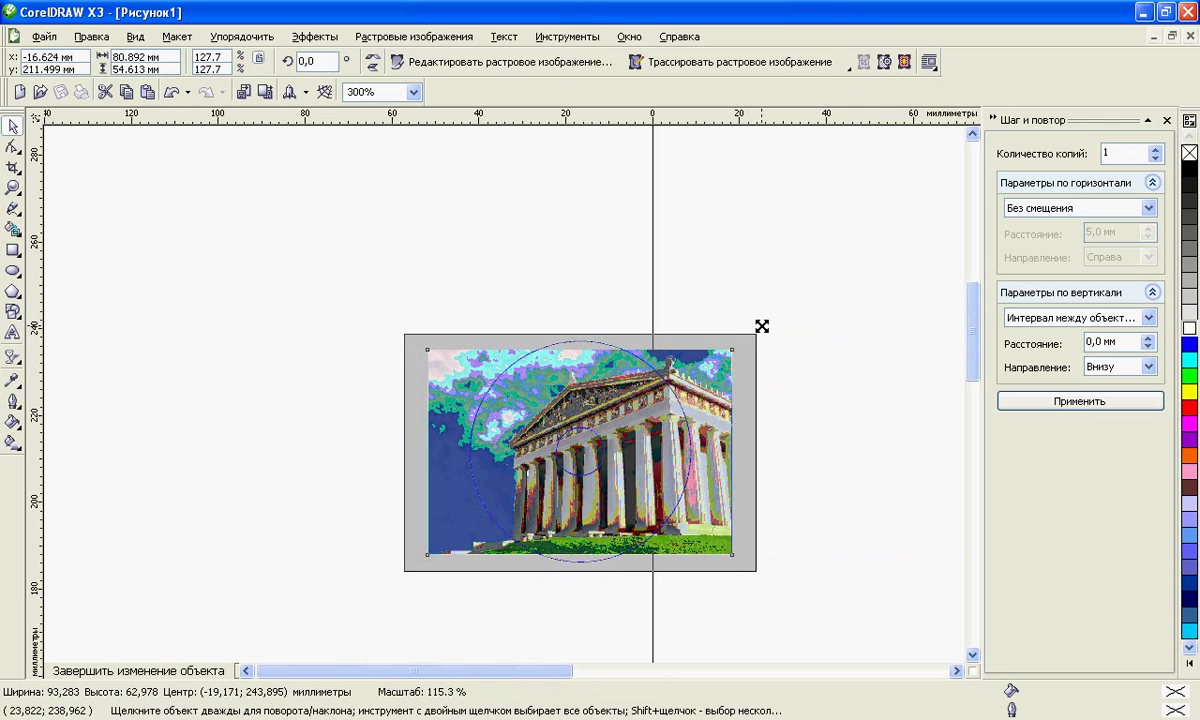
pyautogui.click(134, 672)
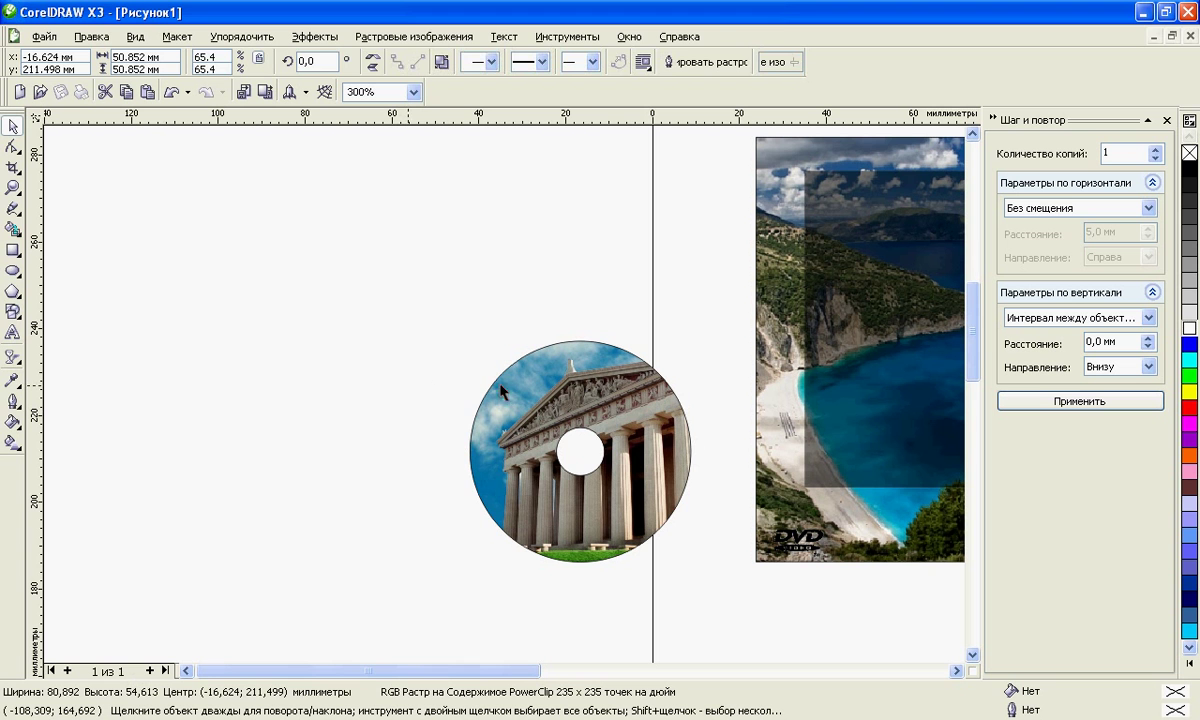
# Step: Remove the disc's outline and move the disc onto the page just below the back cover
pyautogui.click(593, 390)
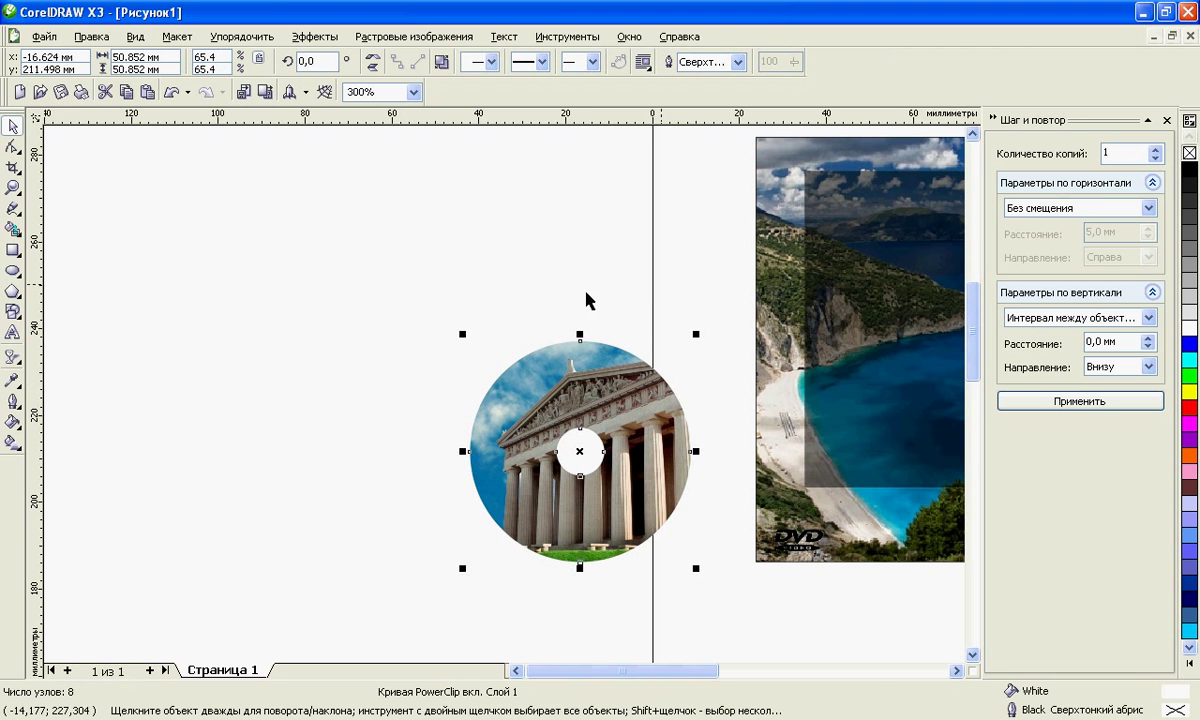
pyautogui.click(664, 340)
pyautogui.press('F3')
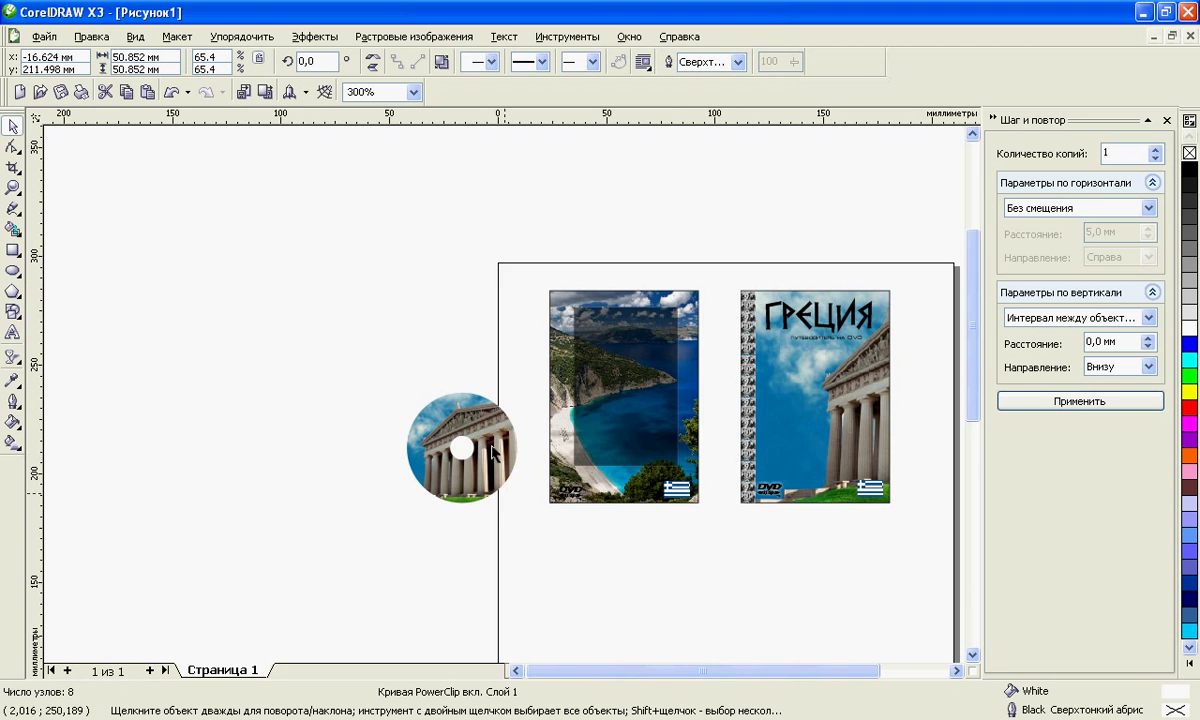
pyautogui.moveTo(494, 435); pyautogui.dragTo(656, 557)
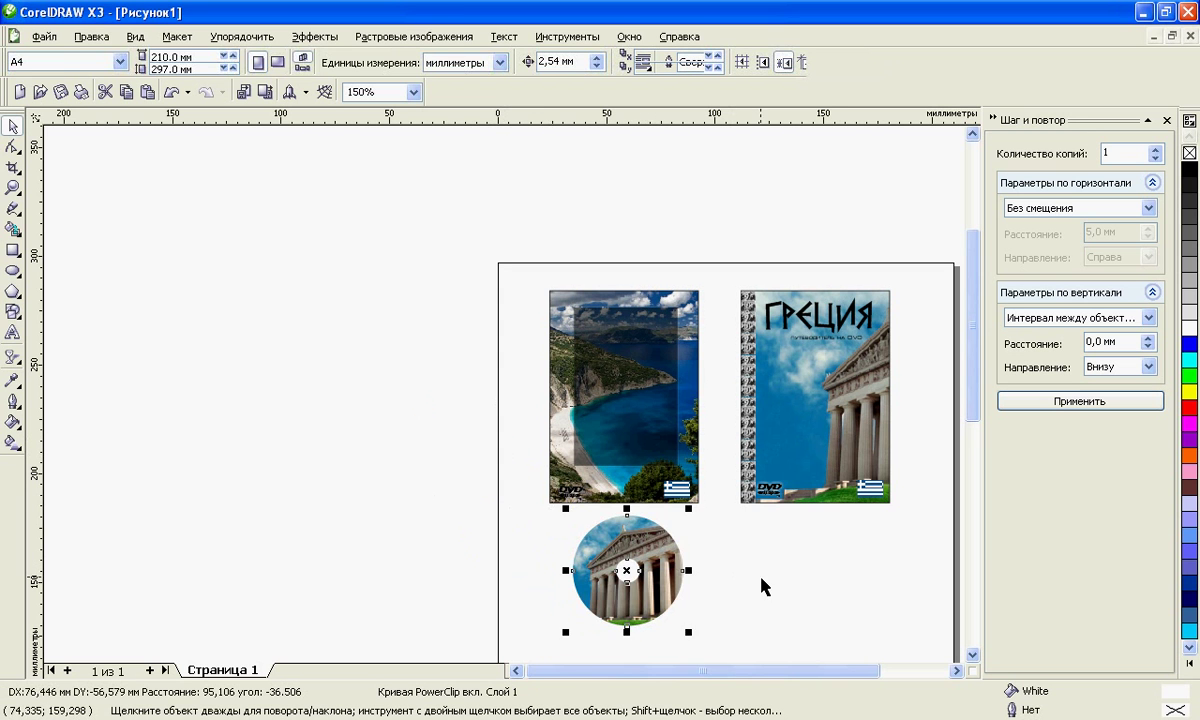
# Step: Copy the Greek flag from the back cover onto the disc, centred below its hole
pyautogui.click(681, 496)
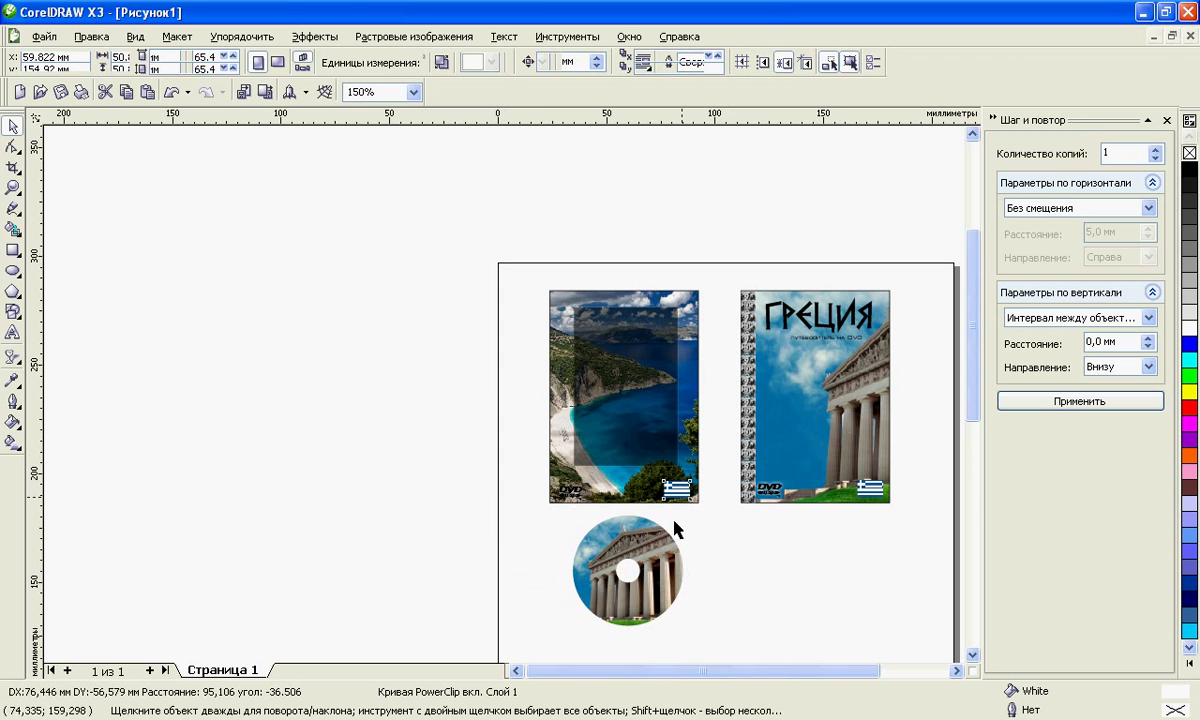
pyautogui.moveTo(641, 578); pyautogui.dragTo(633, 615)
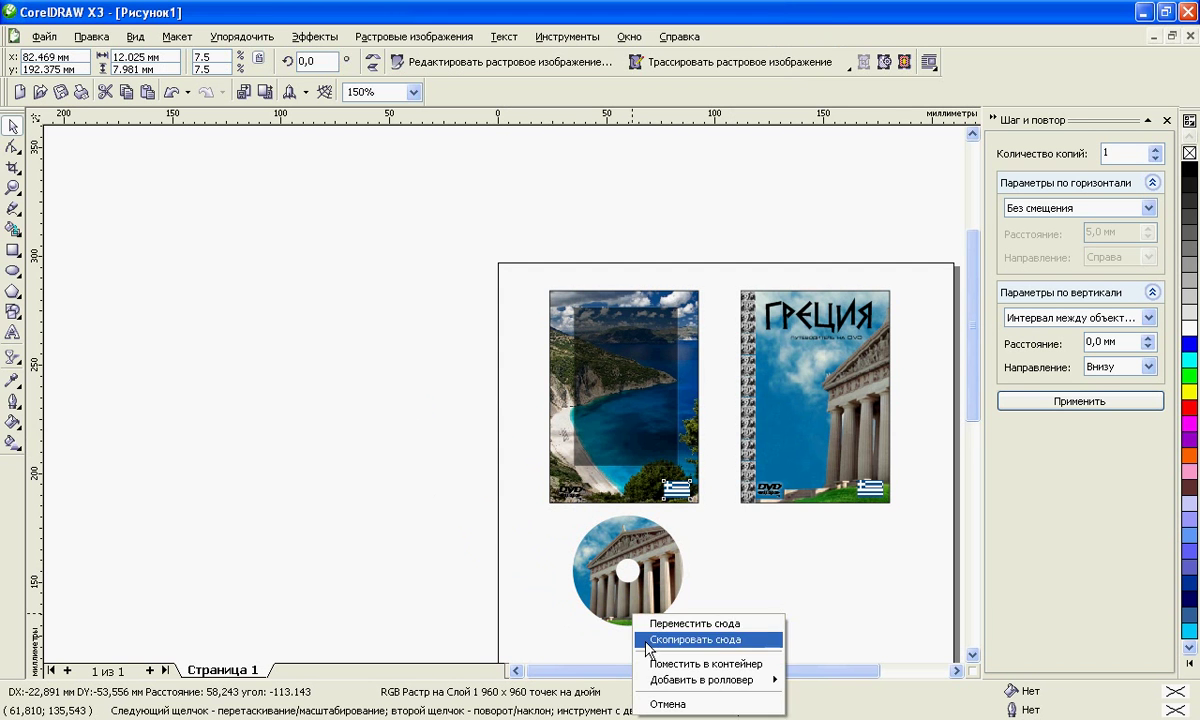
pyautogui.click(648, 641)
pyautogui.scroll(1, 601, 566)
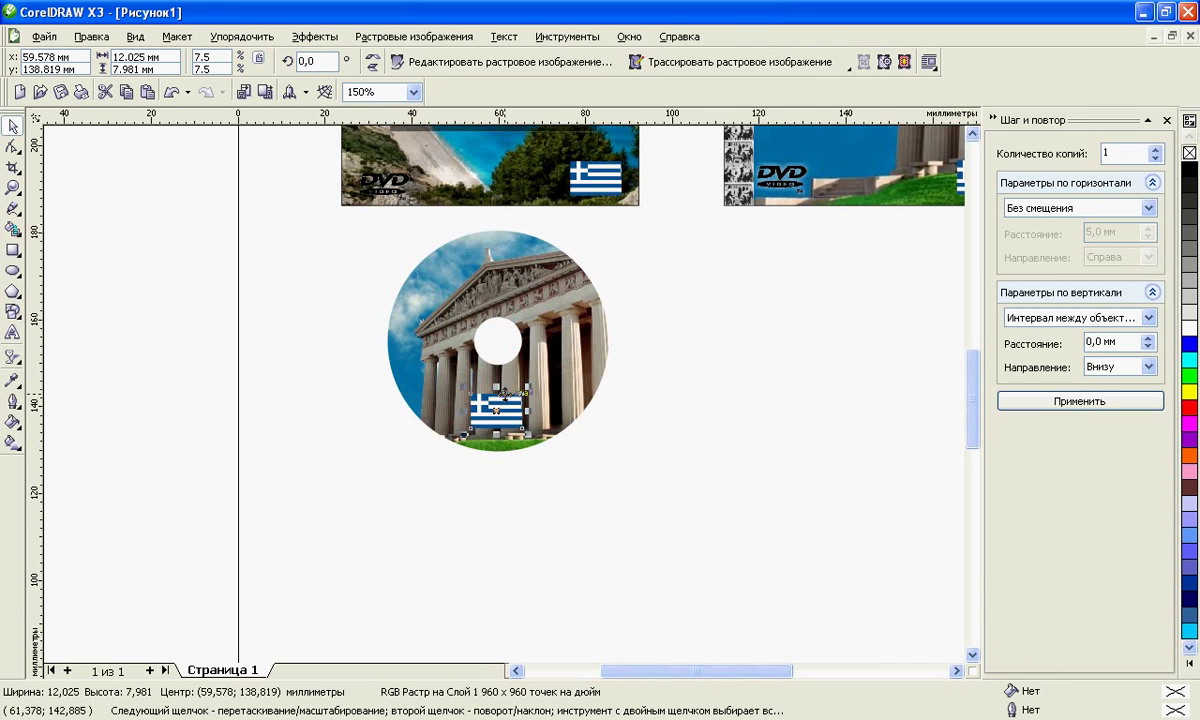
# Step: Align the disc and the Greek flag on it horizontally by their centres, then deselect them
pyautogui.scroll(1, 501, 381)
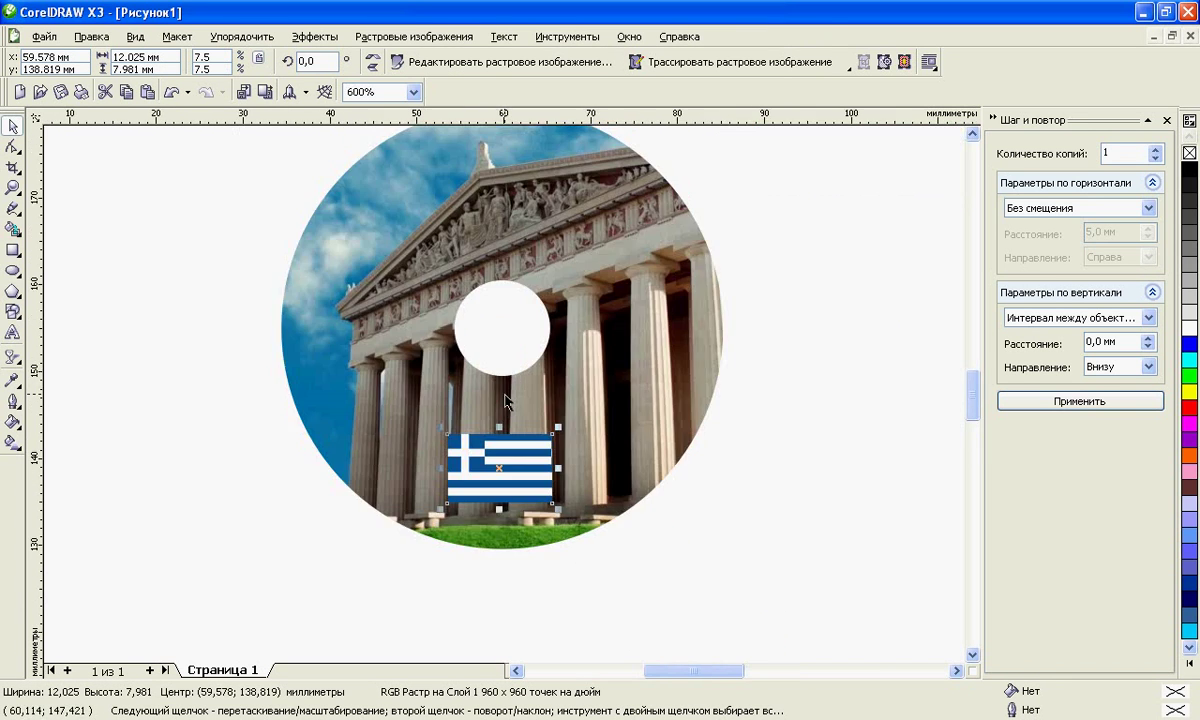
pyautogui.click(325, 282)
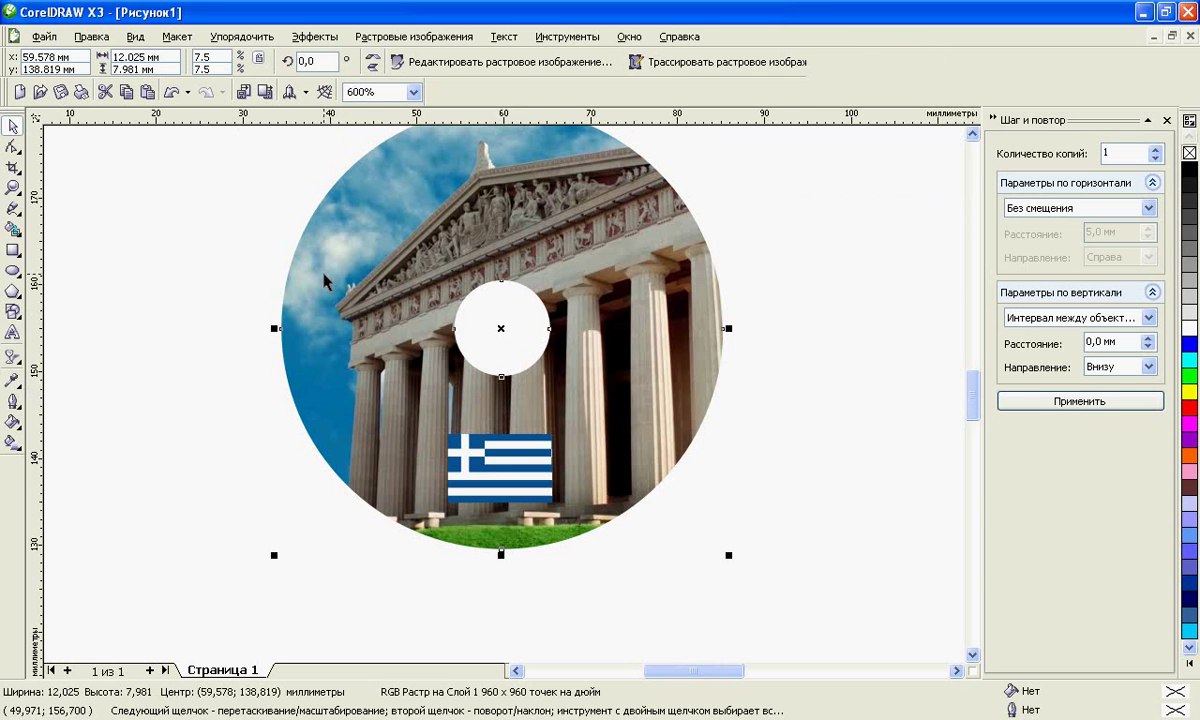
pyautogui.click(481, 458)
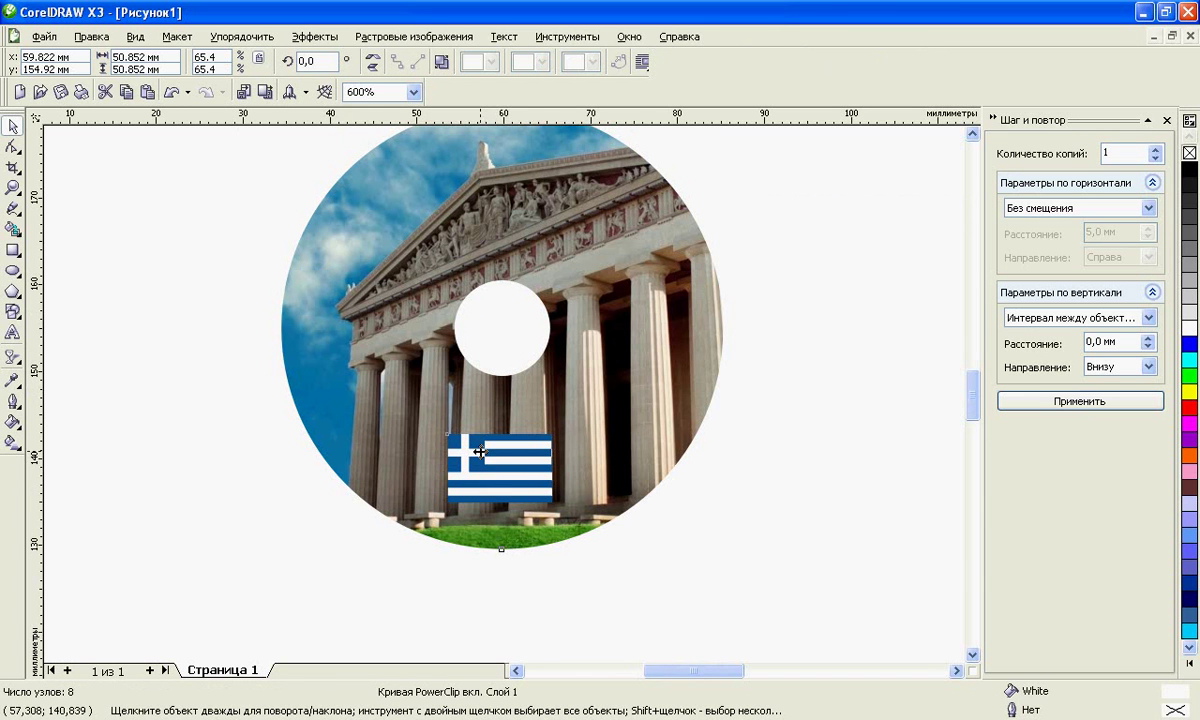
pyautogui.keyDown('shift'); pyautogui.click(481, 452); pyautogui.keyUp('shift')
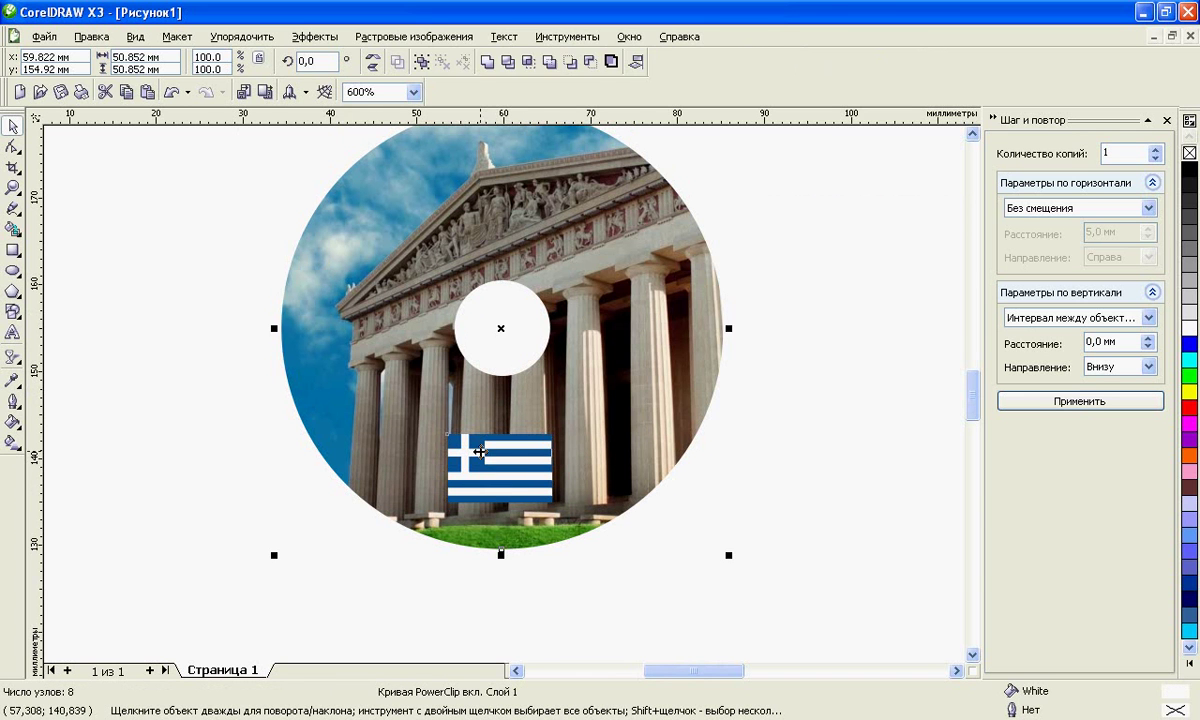
pyautogui.click(637, 62)
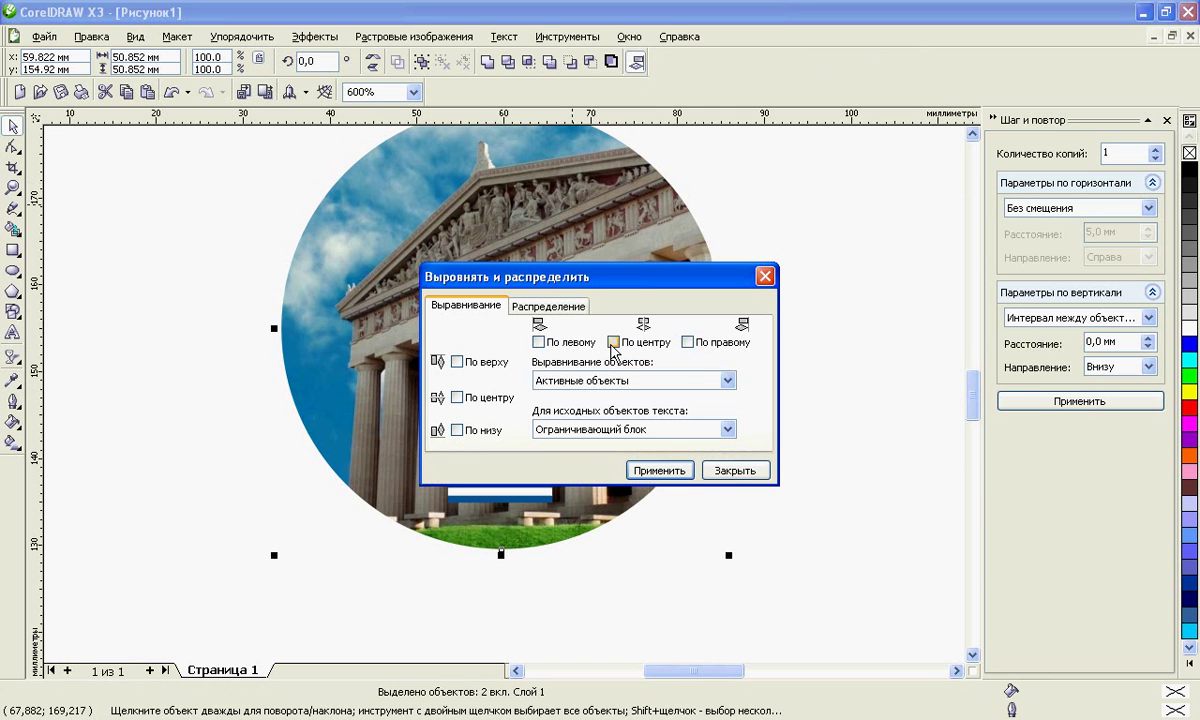
pyautogui.click(659, 470)
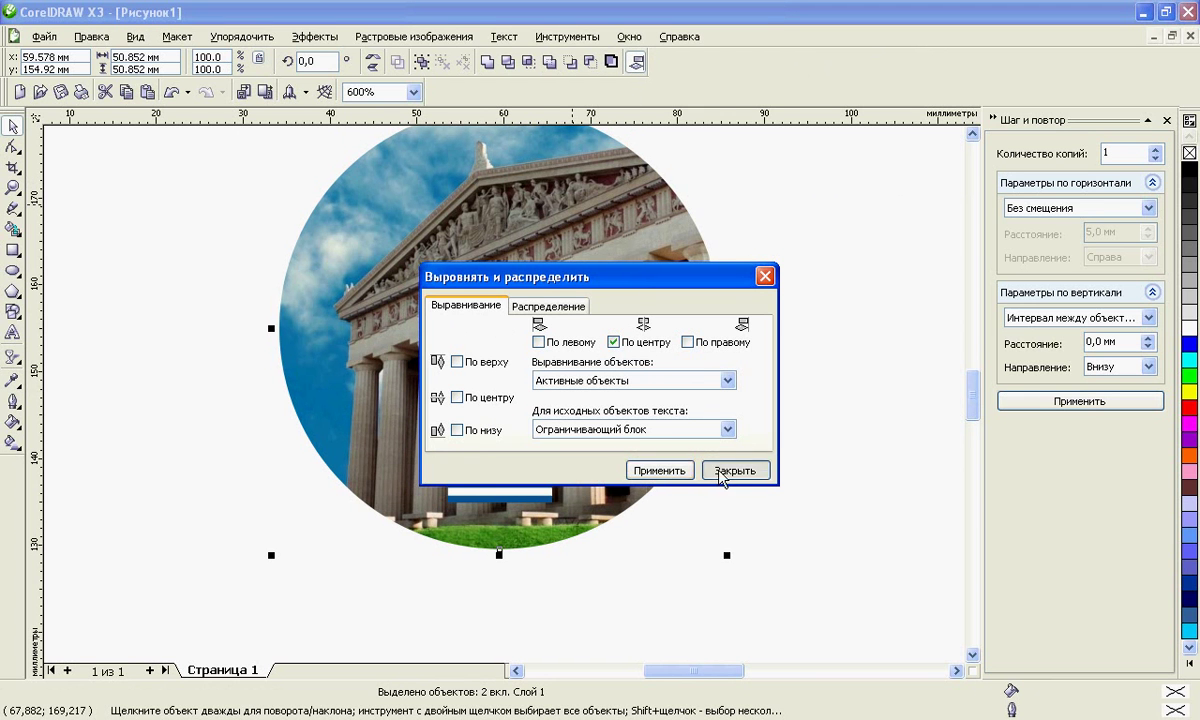
pyautogui.click(718, 472)
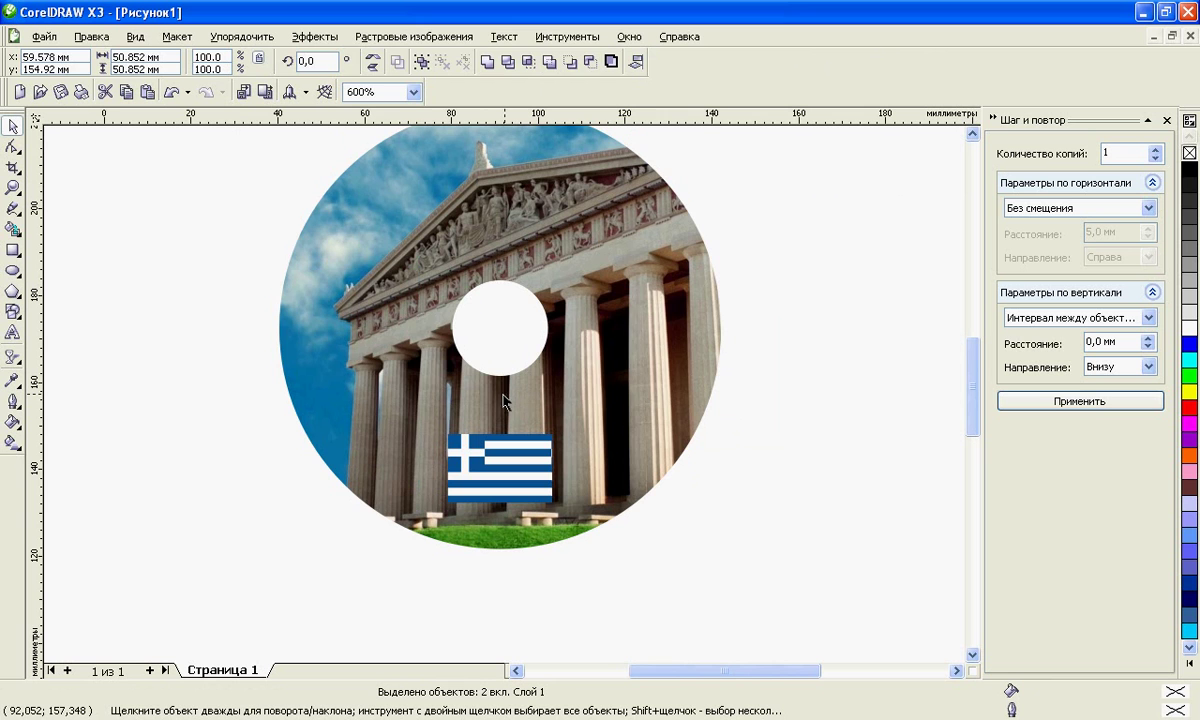
pyautogui.click(785, 316)
# Step: Copy the DVD Video logo from the back cover onto the disc, to the left of its hole
pyautogui.scroll(-2, 225, 476)
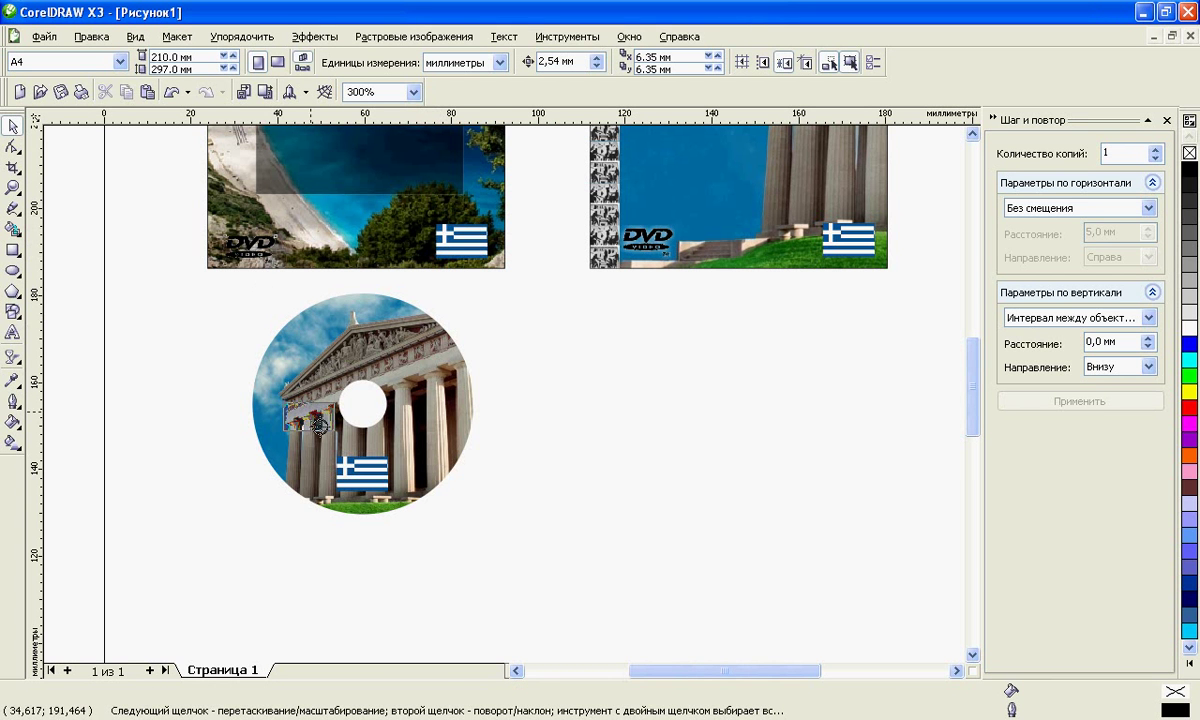
pyautogui.click(290, 412)
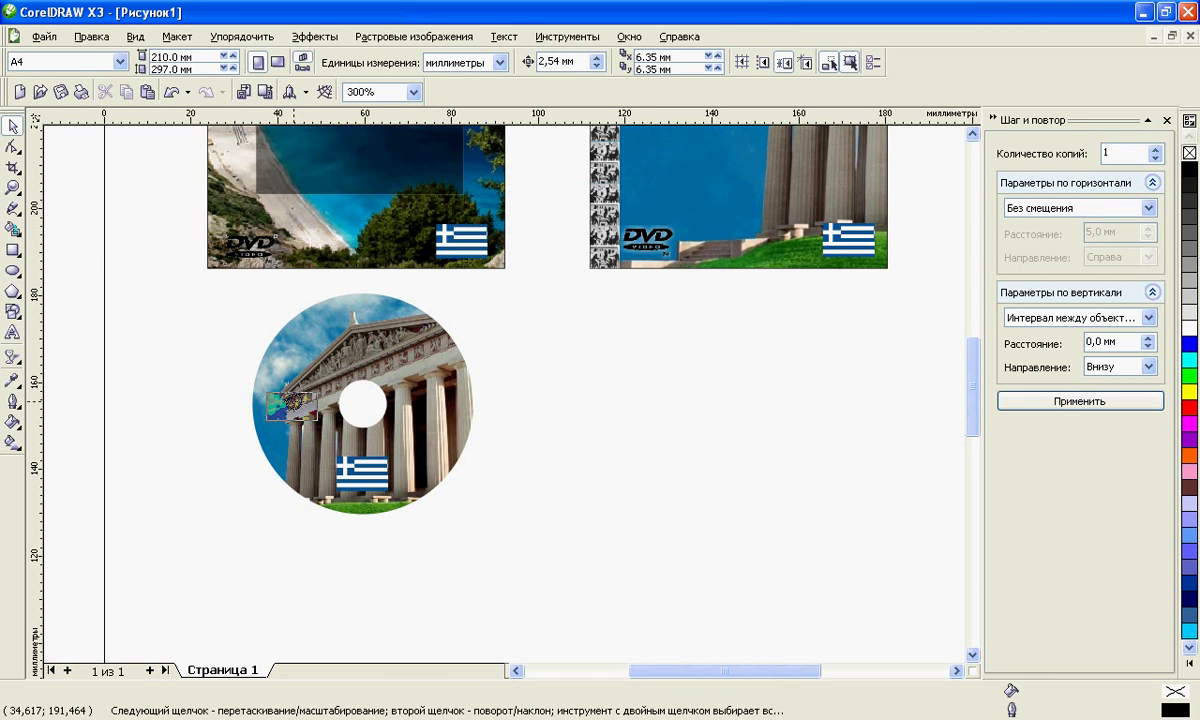
pyautogui.moveTo(290, 412); pyautogui.dragTo(310, 430)
pyautogui.click(310, 427)
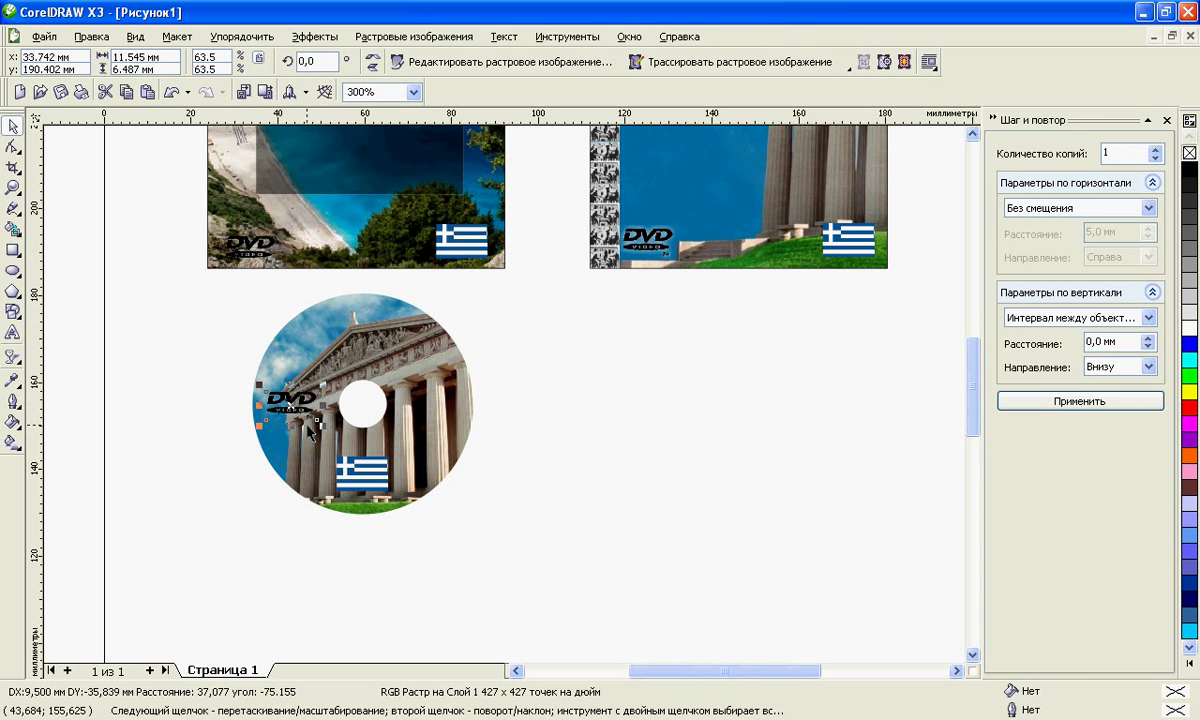
pyautogui.click(592, 410)
# Step: Align the DVD Video logo with the disc vertically by their centres
pyautogui.scroll(2, 505, 394)
pyautogui.scroll(2, 505, 400)
pyautogui.scroll(-1, 505, 401)
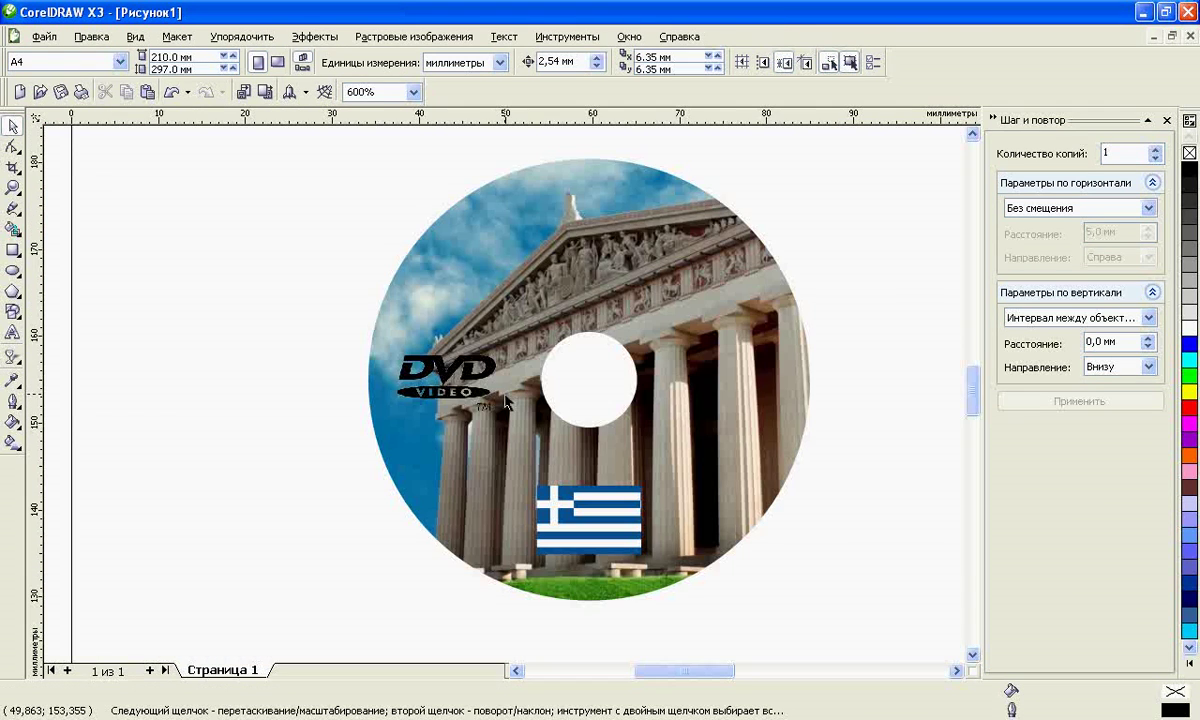
pyautogui.click(443, 378)
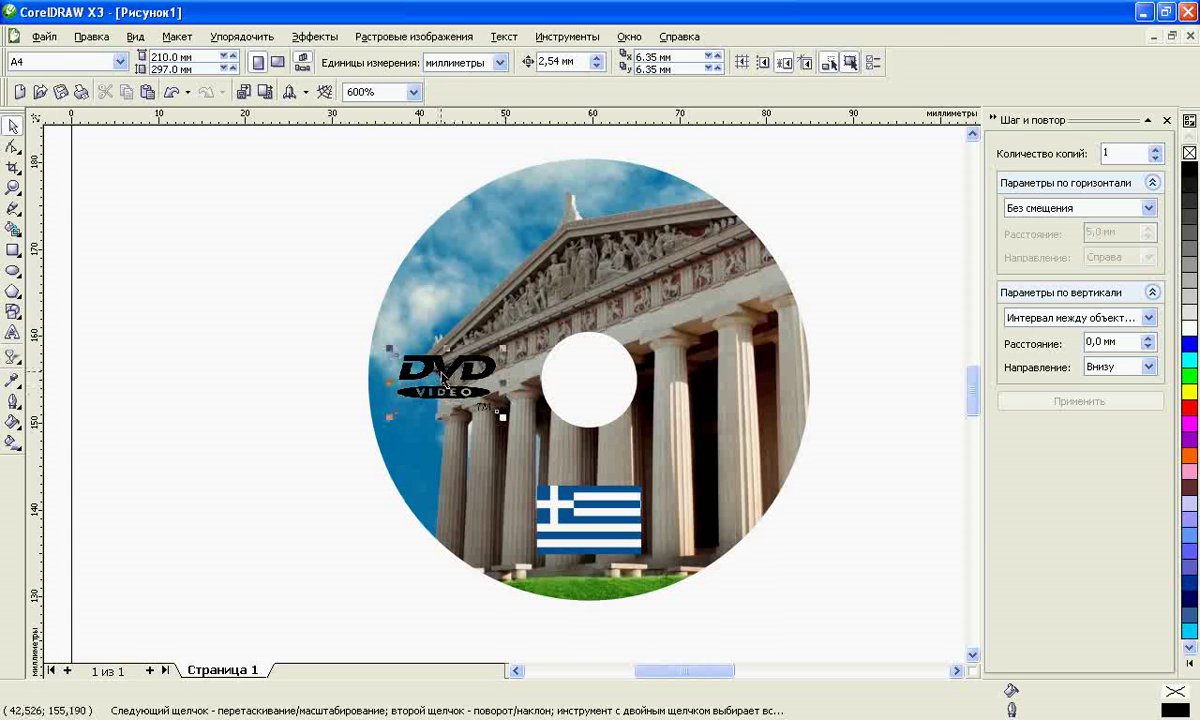
pyautogui.keyDown('shift'); pyautogui.click(492, 245); pyautogui.keyUp('shift')
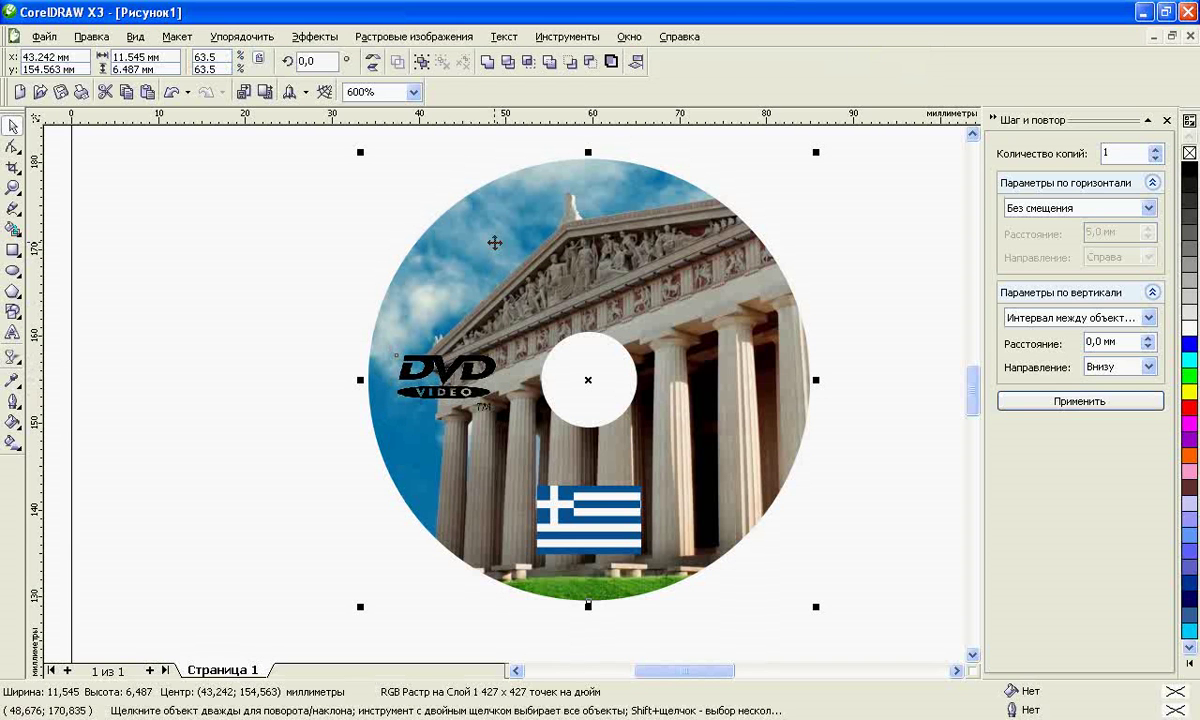
pyautogui.click(638, 62)
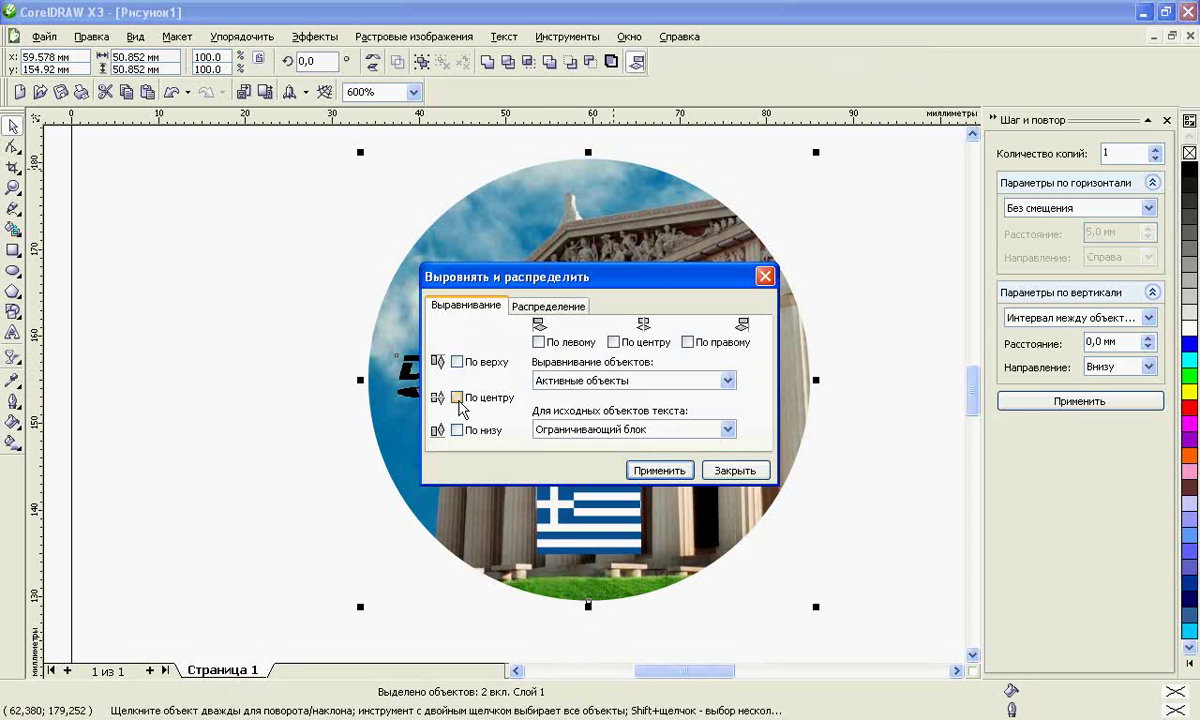
pyautogui.click(648, 472)
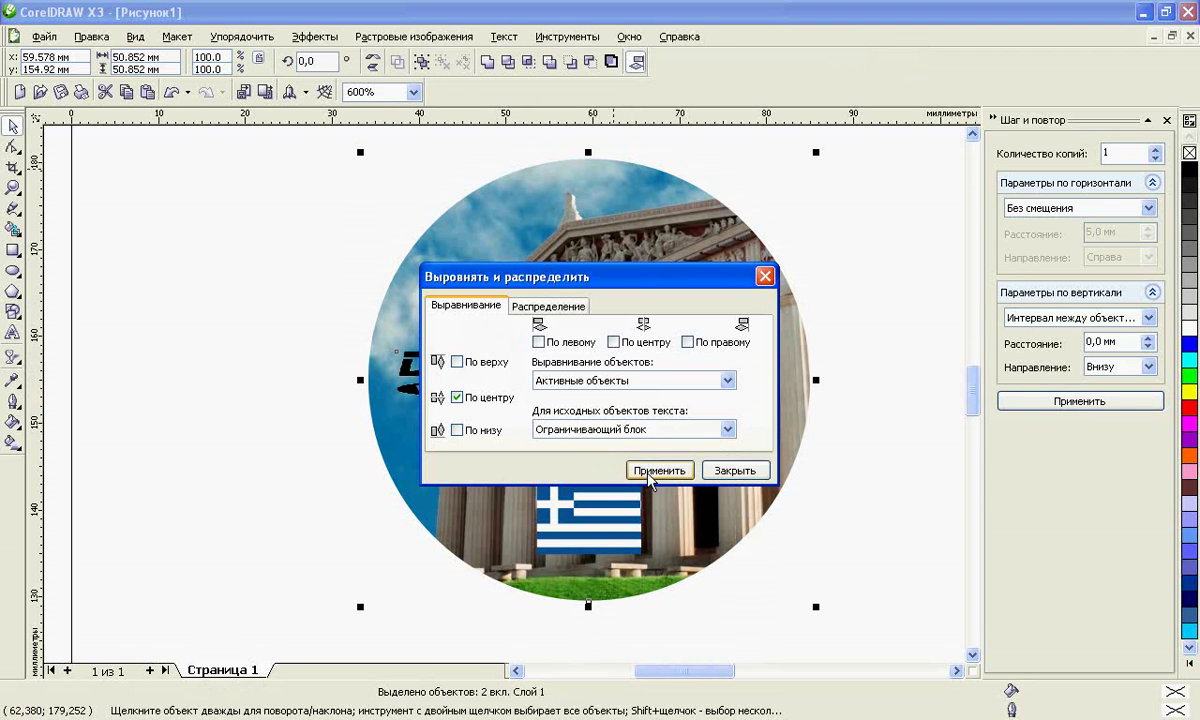
pyautogui.click(720, 472)
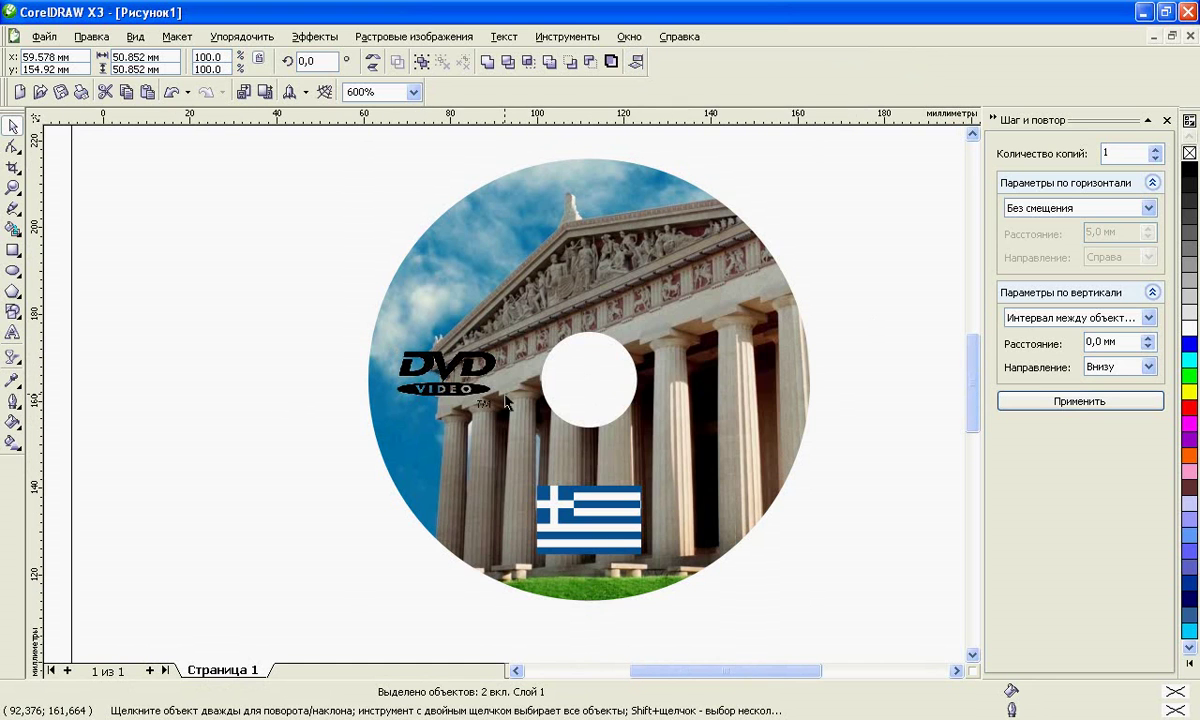
pyautogui.press('Escape')
# Step: Copy the ГРЕЦИЯ title from the front cover onto the disc, shrink it to about 22.6 mm wide and place it above the hole
pyautogui.press('F3')
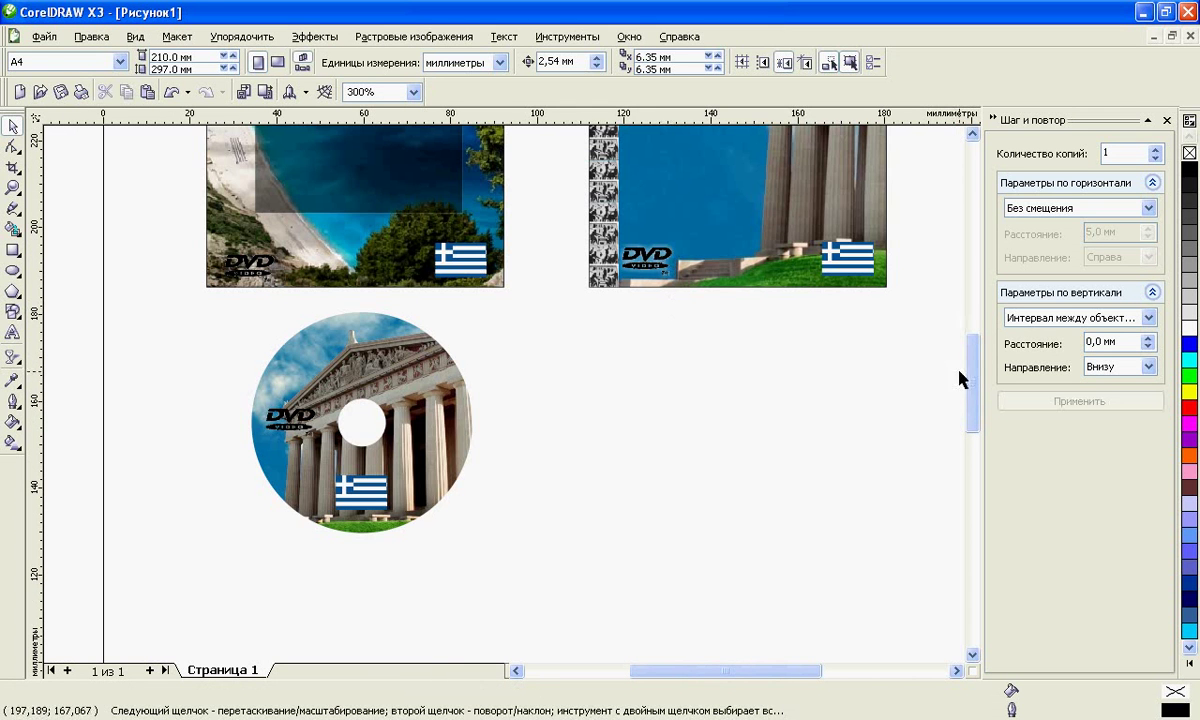
pyautogui.scroll(5, 960, 378)
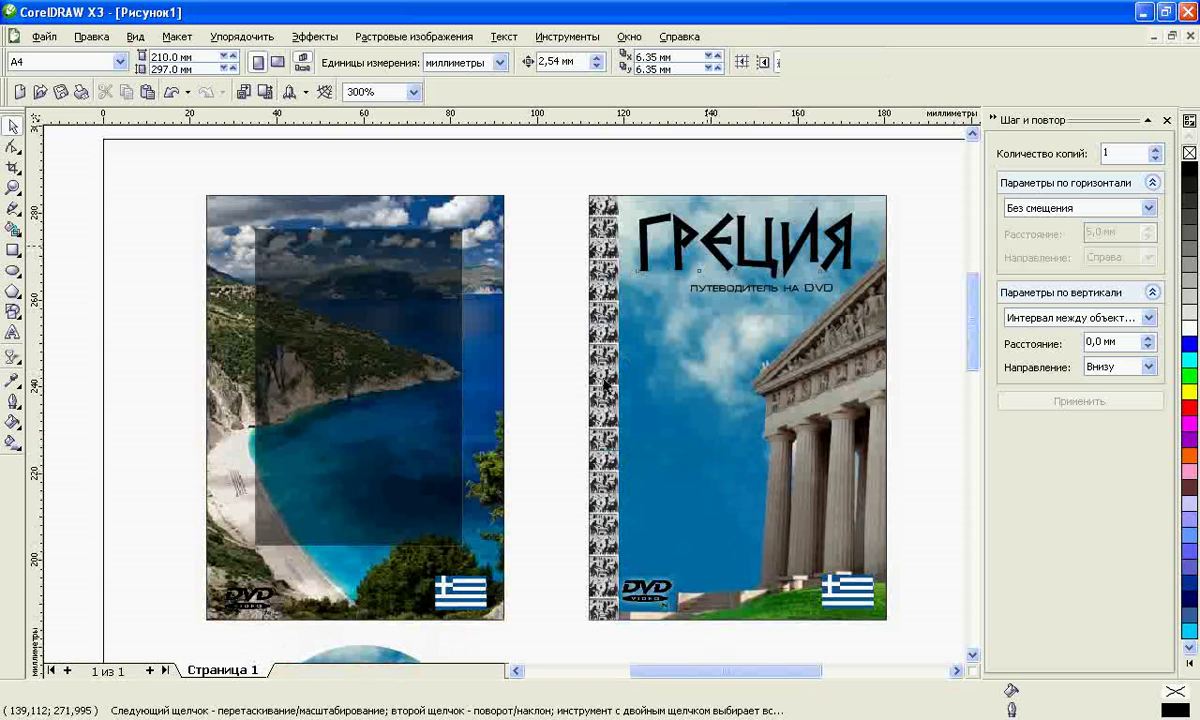
pyautogui.moveTo(605, 385); pyautogui.dragTo(330, 540)
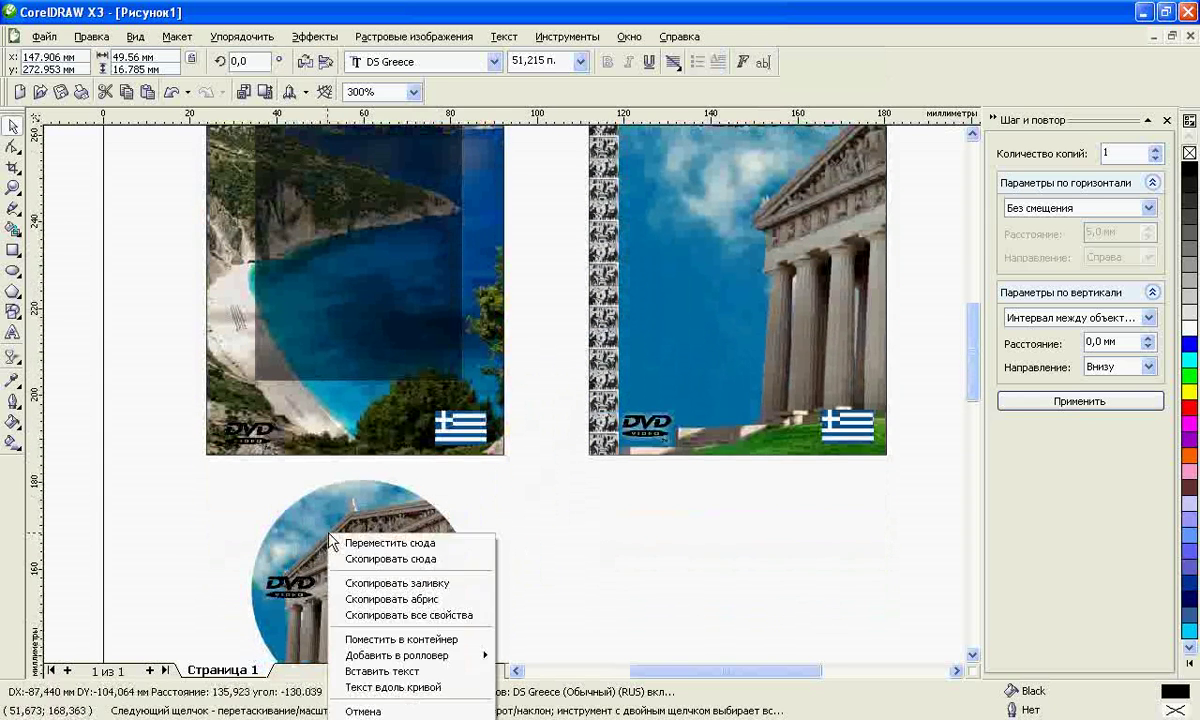
pyautogui.click(350, 559)
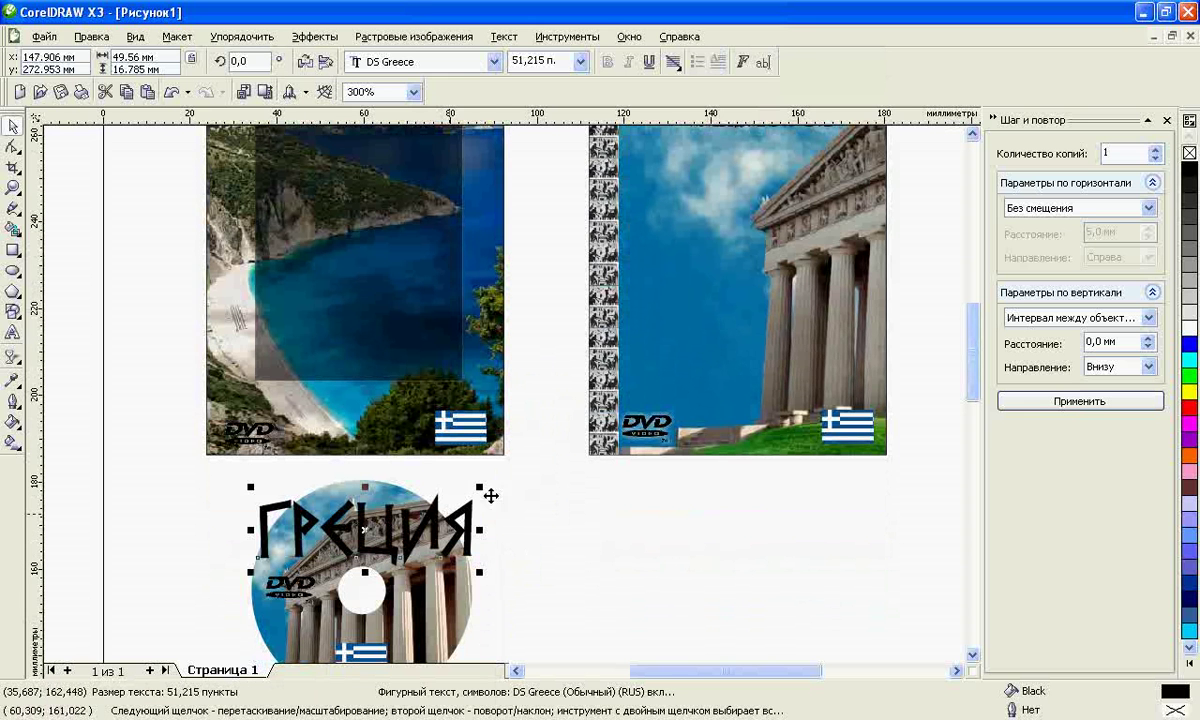
pyautogui.moveTo(481, 486); pyautogui.dragTo(423, 490)
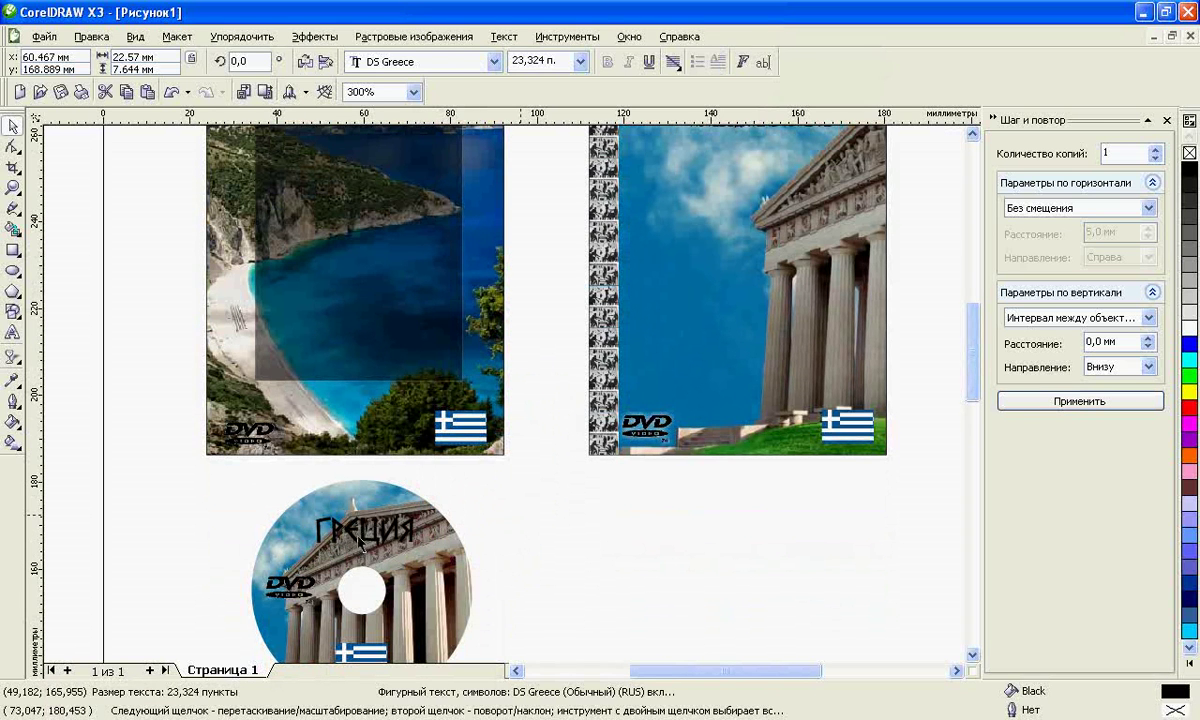
pyautogui.press('Escape')
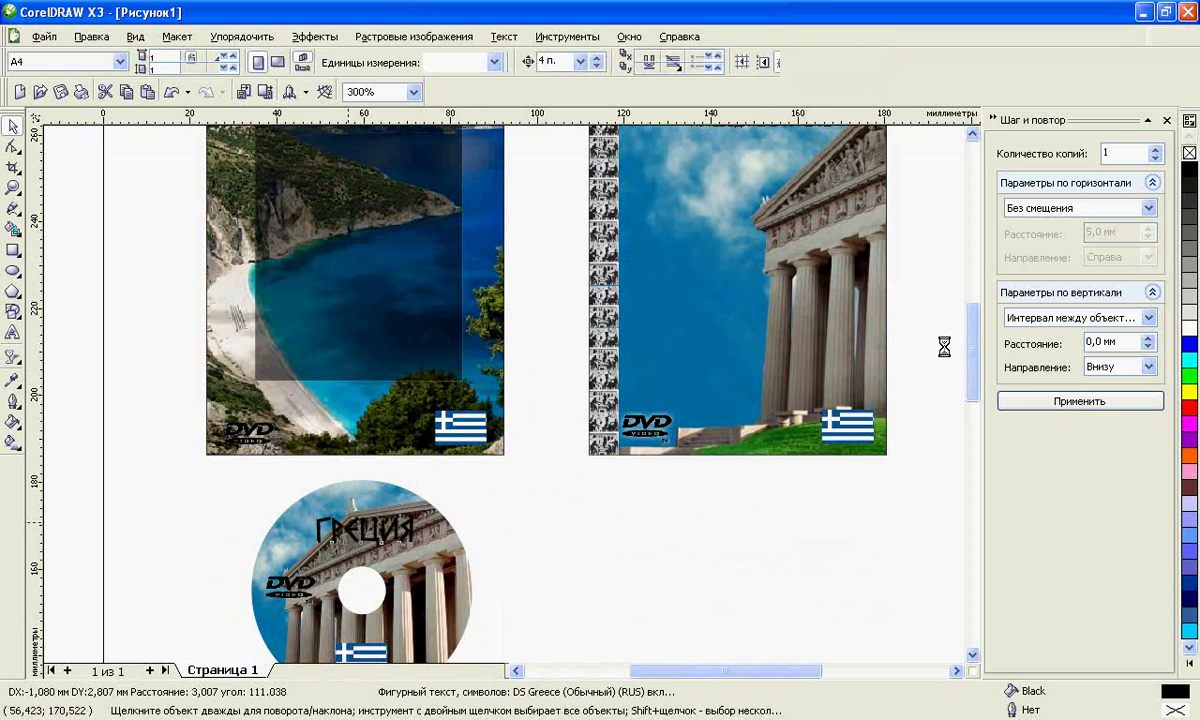
pyautogui.press('Tab')
# Step: Copy the subtitle "путеводитель на DVD" from the front cover onto the disc, between the title and the hole
pyautogui.scroll(3, 913, 292)
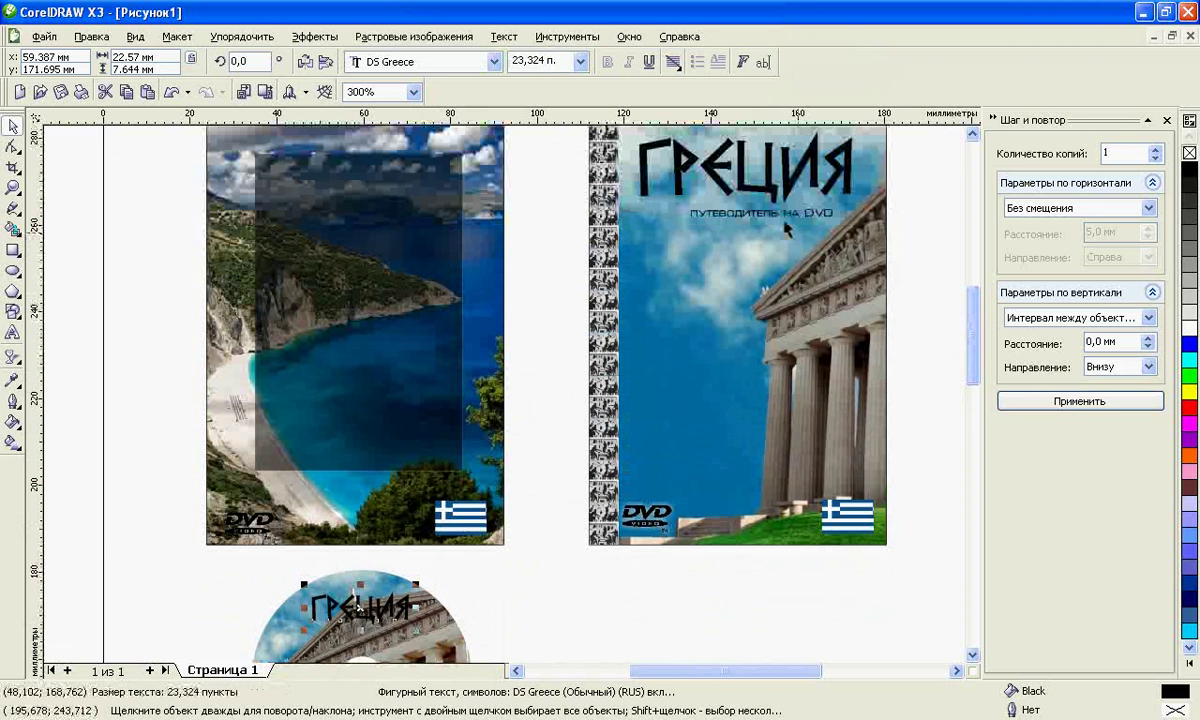
pyautogui.moveTo(700, 207); pyautogui.dragTo(356, 645)
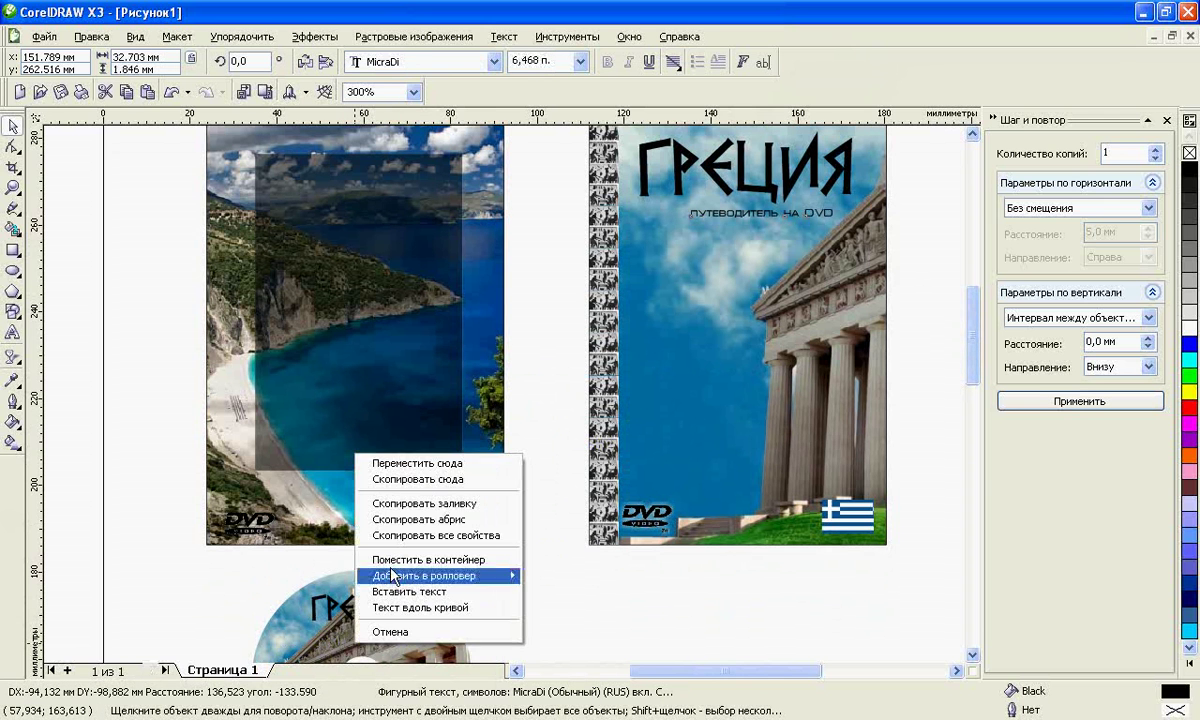
pyautogui.click(418, 479)
# Step: Fit the disc's subtitle "путеводитель на DVD" to a path around the disc's hole
pyautogui.moveTo(972, 356); pyautogui.dragTo(975, 398)
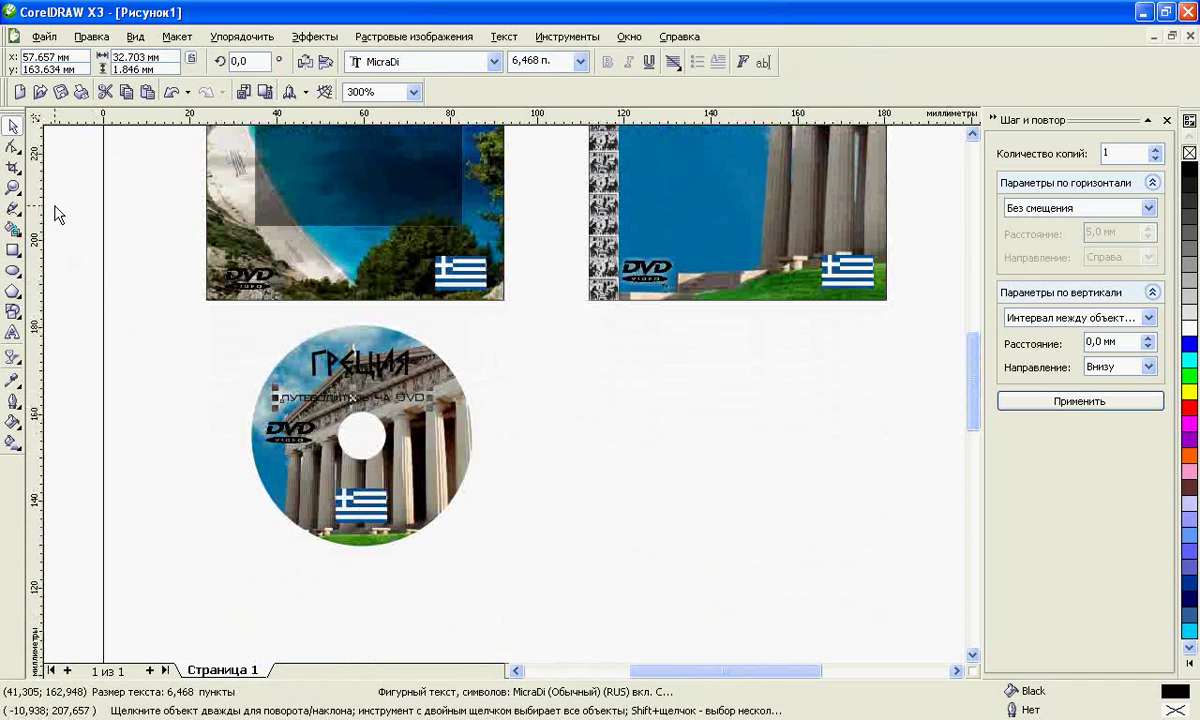
pyautogui.click(13, 188)
pyautogui.moveTo(246, 323); pyautogui.dragTo(490, 564)
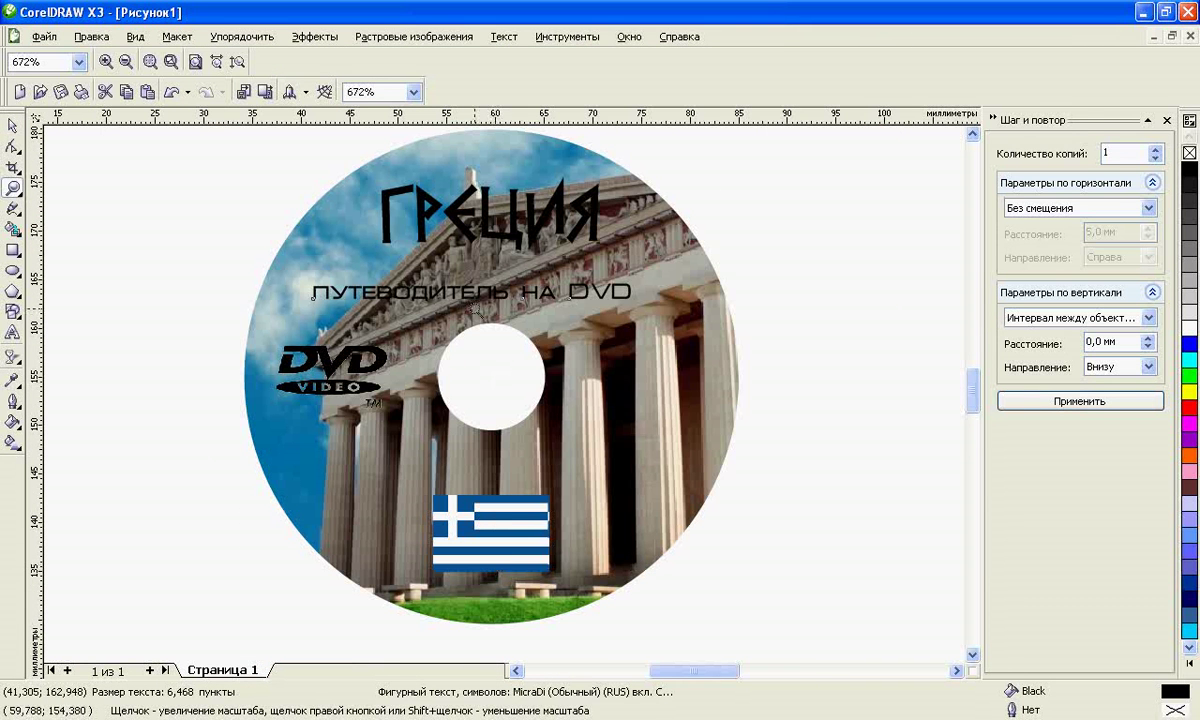
pyautogui.click(13, 126)
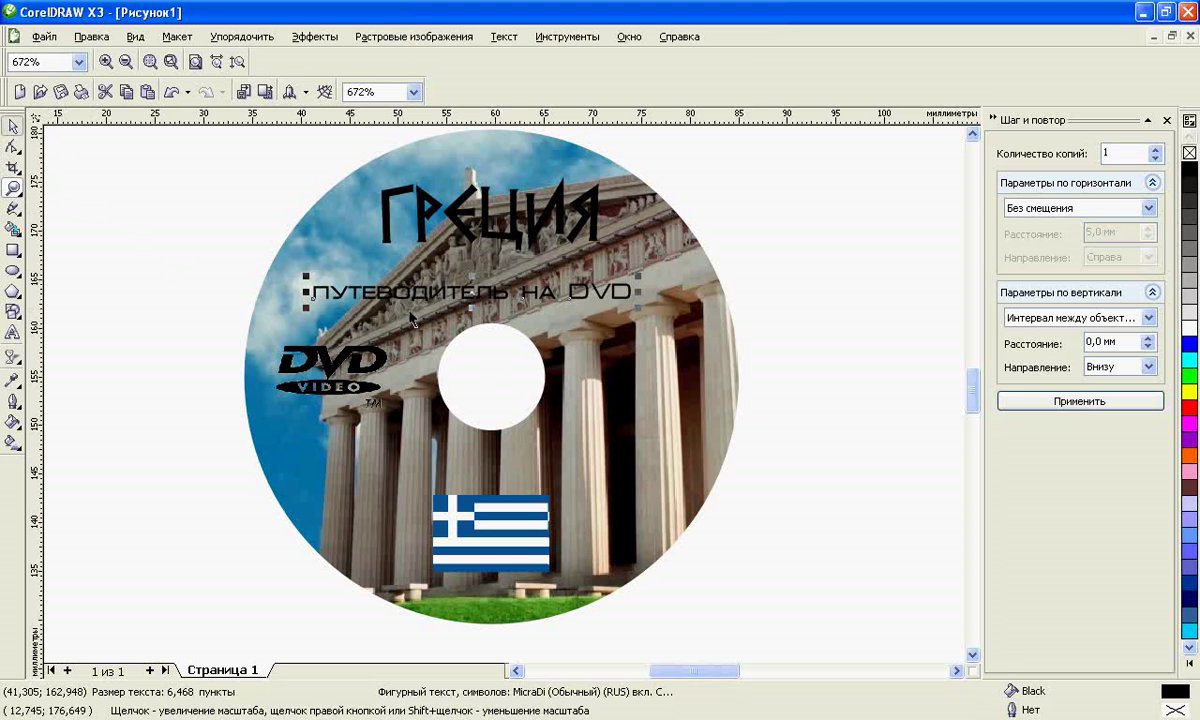
pyautogui.click(380, 293)
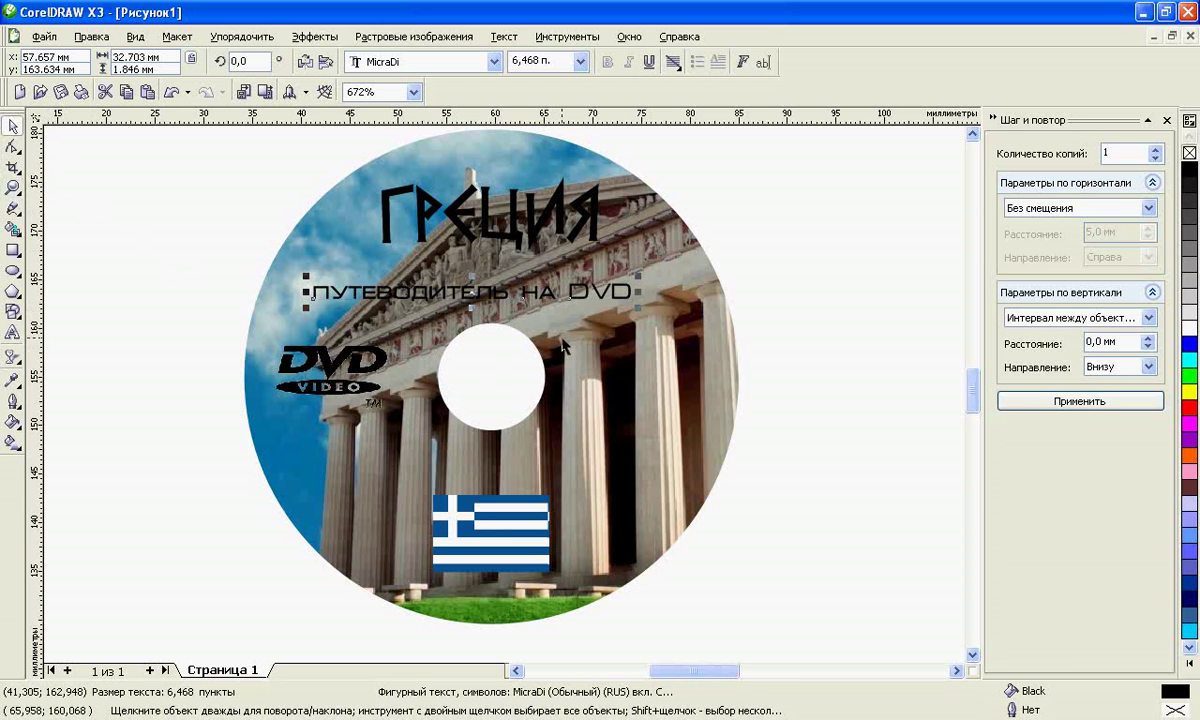
pyautogui.click(512, 36)
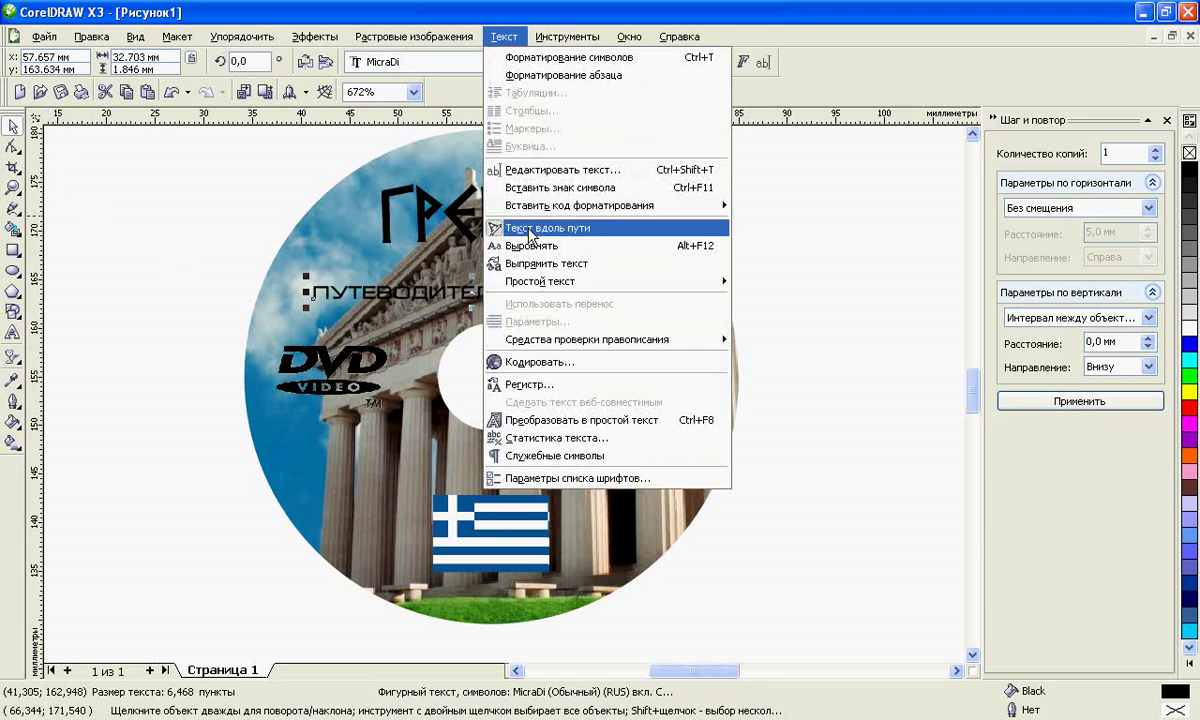
pyautogui.click(521, 229)
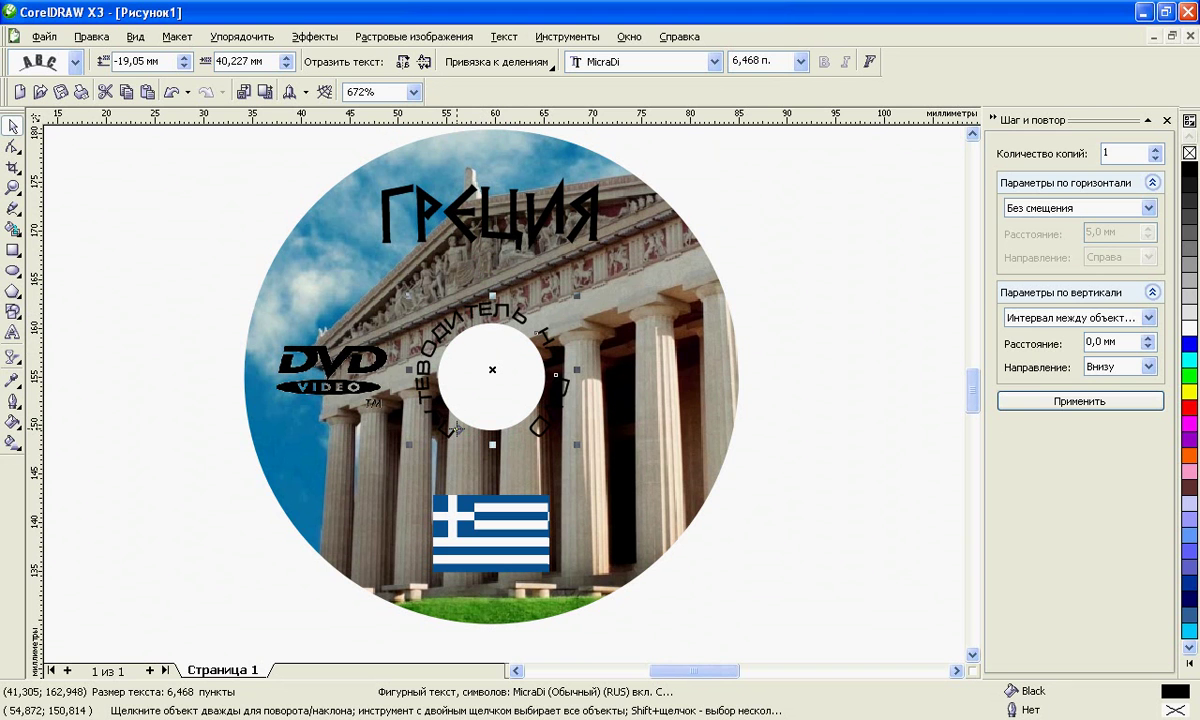
# Step: Reposition the curved subtitle to arc evenly over the hole, with a distance from path of about -17.6 mm and an offset of about 49.5 mm
pyautogui.moveTo(457, 432); pyautogui.dragTo(473, 294)
pyautogui.moveTo(589, 297); pyautogui.dragTo(566, 405)
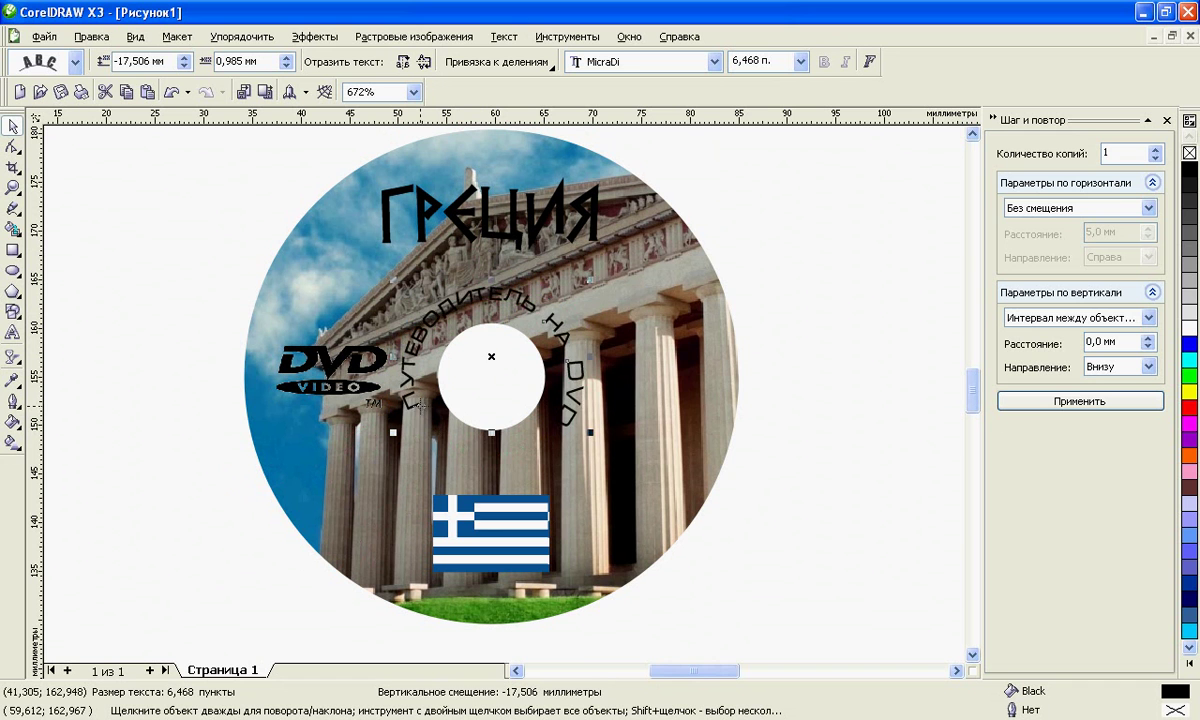
pyautogui.moveTo(420, 405); pyautogui.dragTo(424, 408)
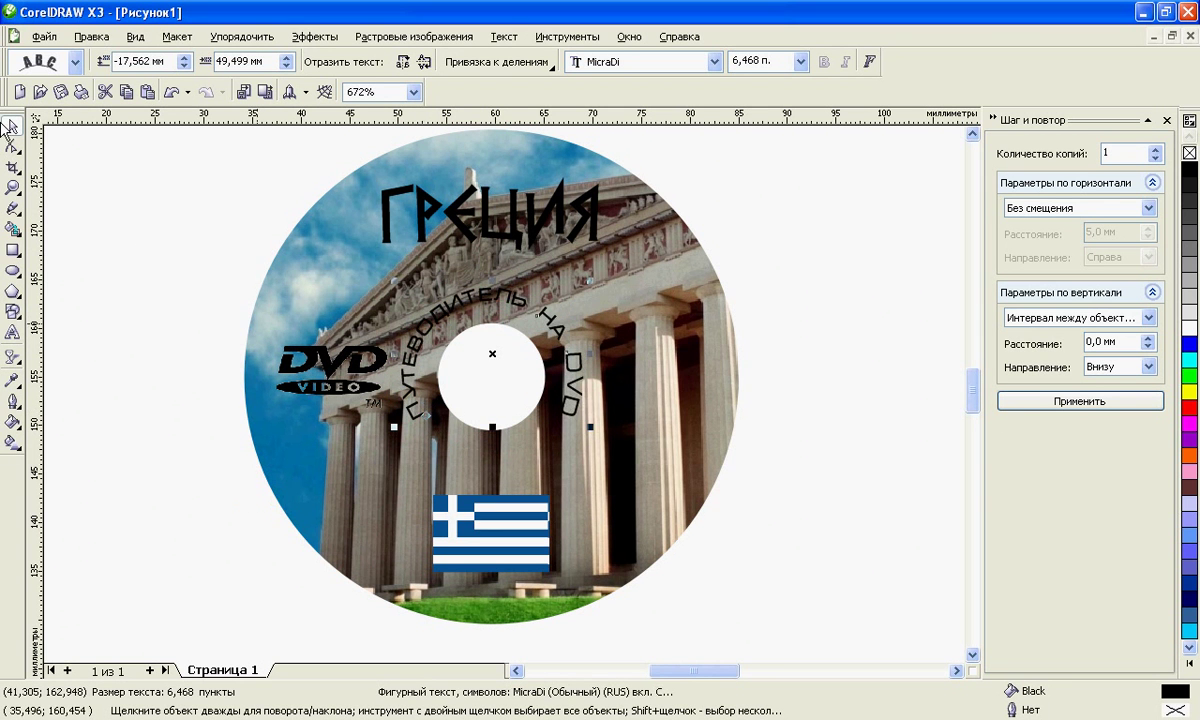
pyautogui.click(254, 224)
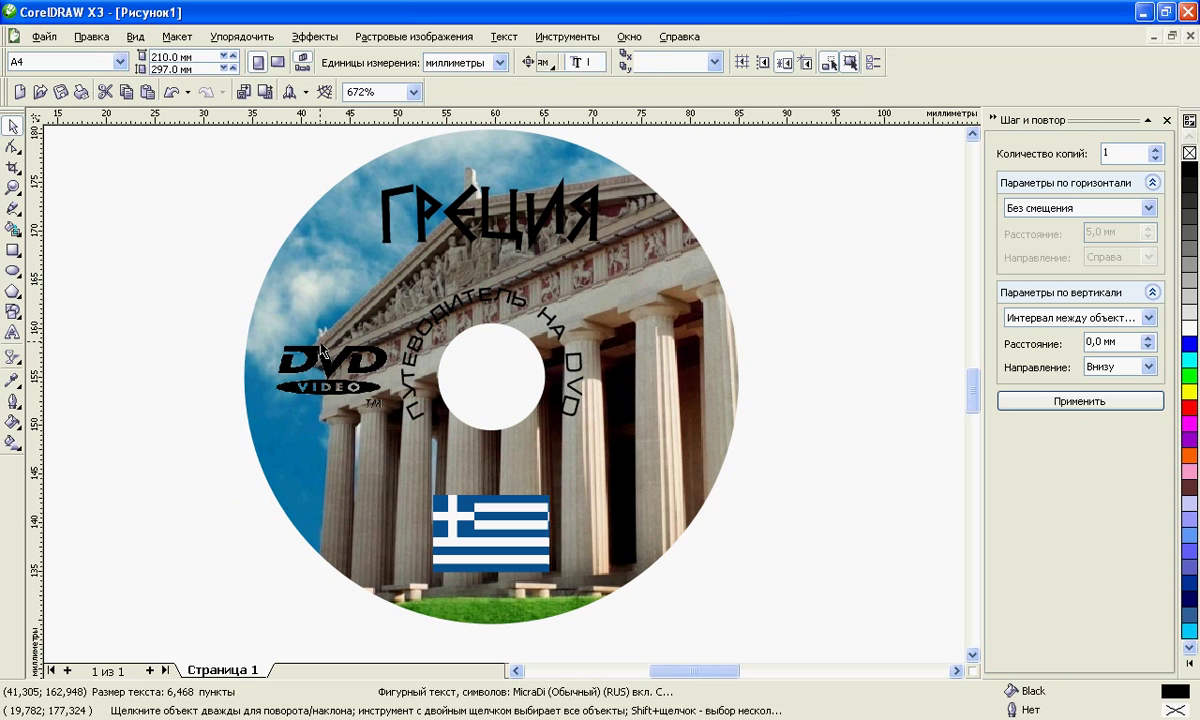
# Step: Move the disc's DVD Video logo about 2.1 mm horizontally towards the disc's outer edge, then select the ГРЕЦИЯ title
pyautogui.moveTo(317, 391)
pyautogui.mouseDown()
pyautogui.moveTo(291, 388)
pyautogui.moveTo(300, 378)
pyautogui.mouseUp()
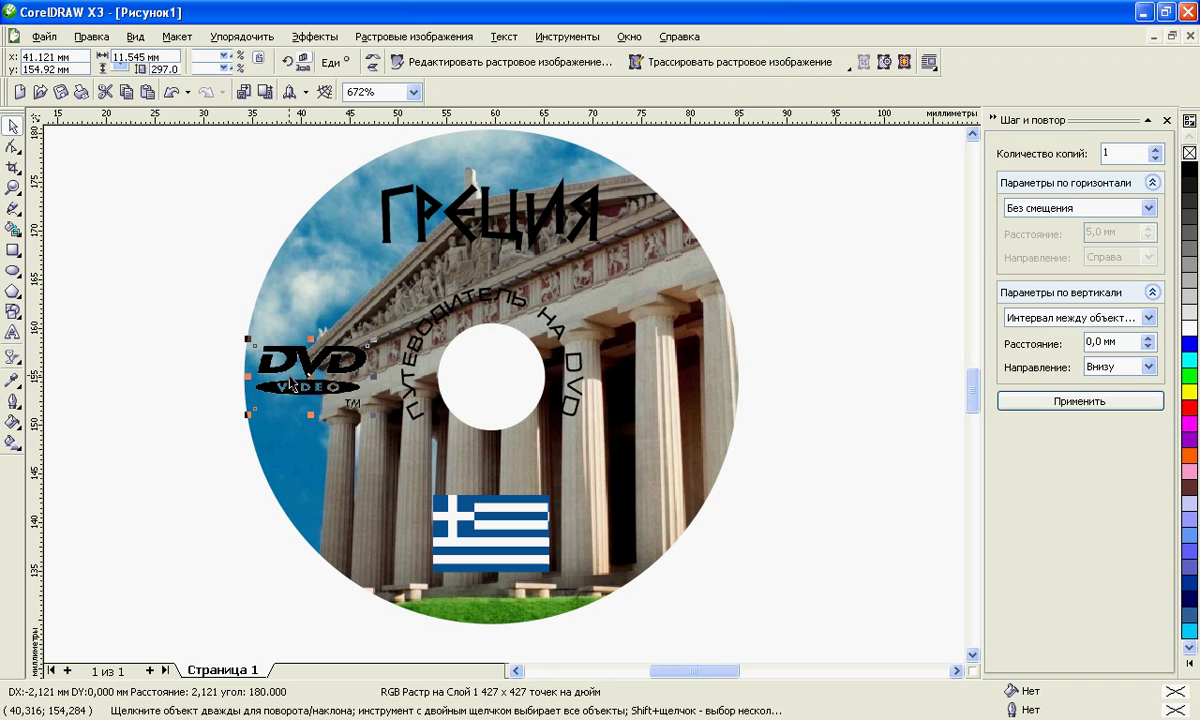
pyautogui.click(462, 234)
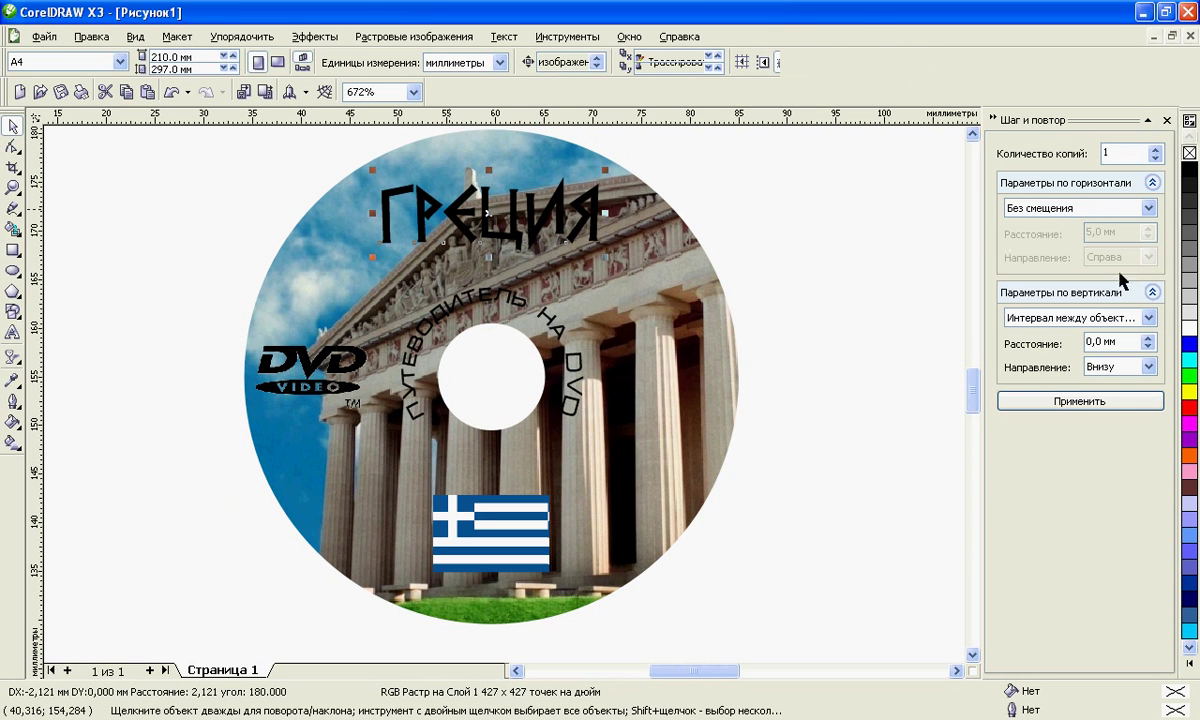
# Step: Fill the disc's ГРЕЦИЯ title with white and give it a Medium Glow drop shadow using the Обычный blend mode
pyautogui.click(1189, 328)
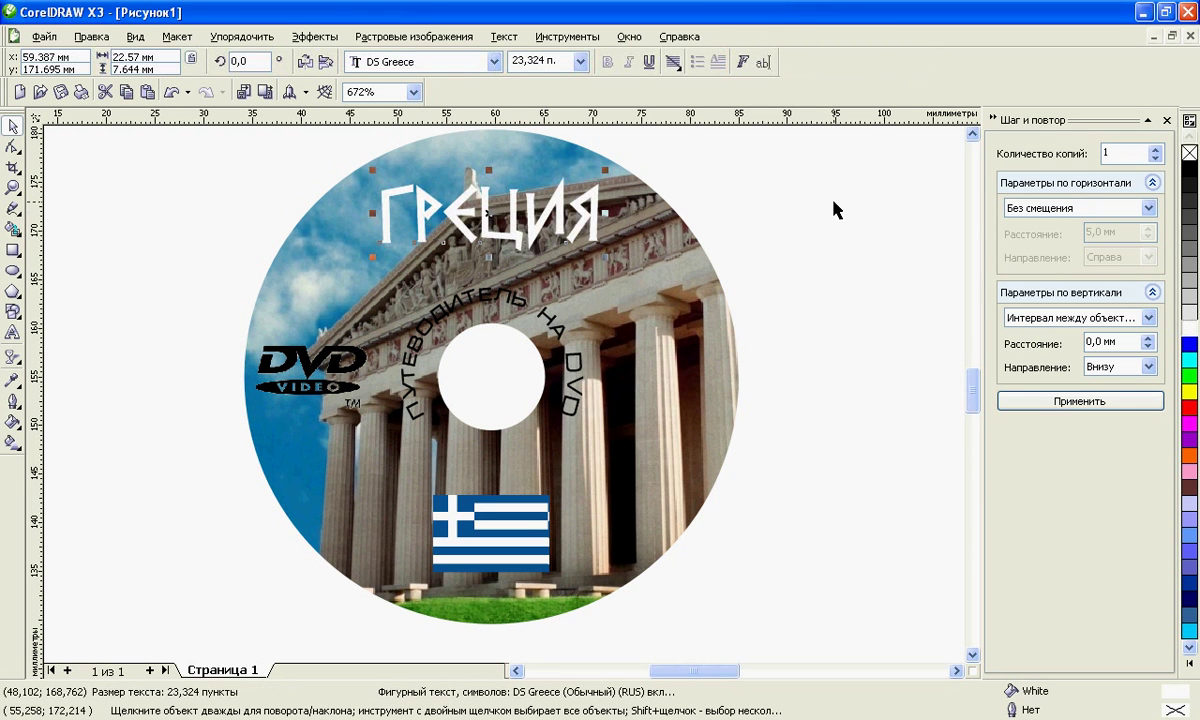
pyautogui.click(750, 225)
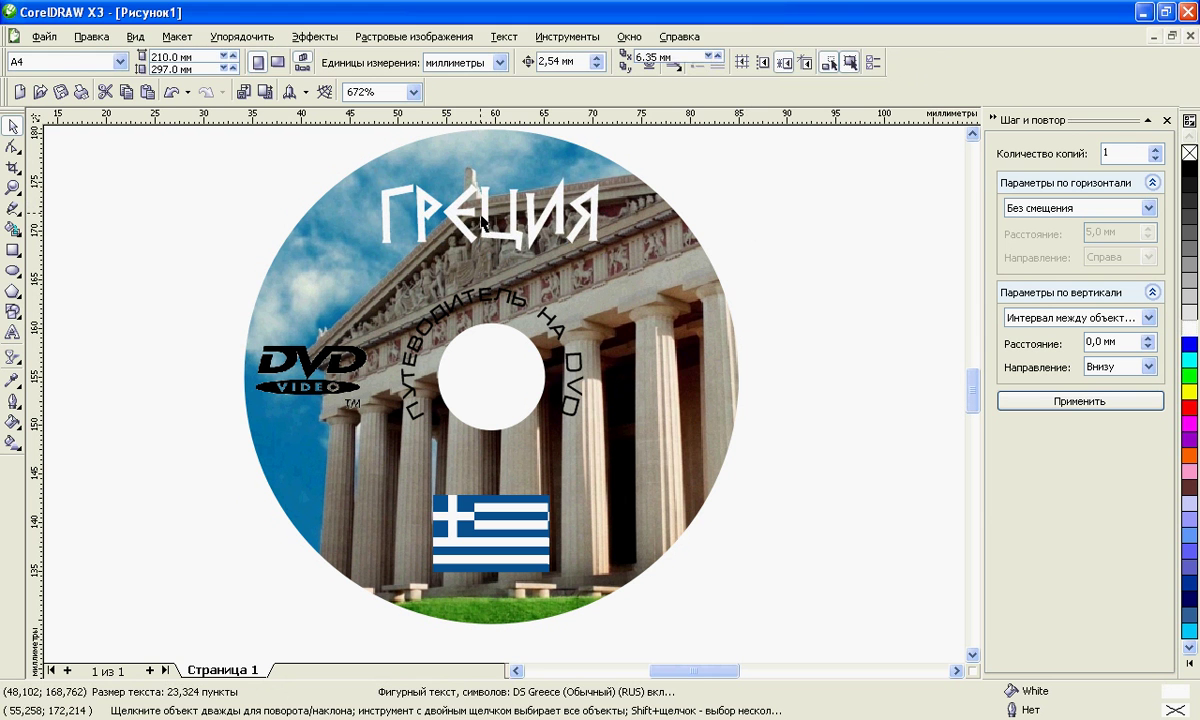
pyautogui.click(392, 238)
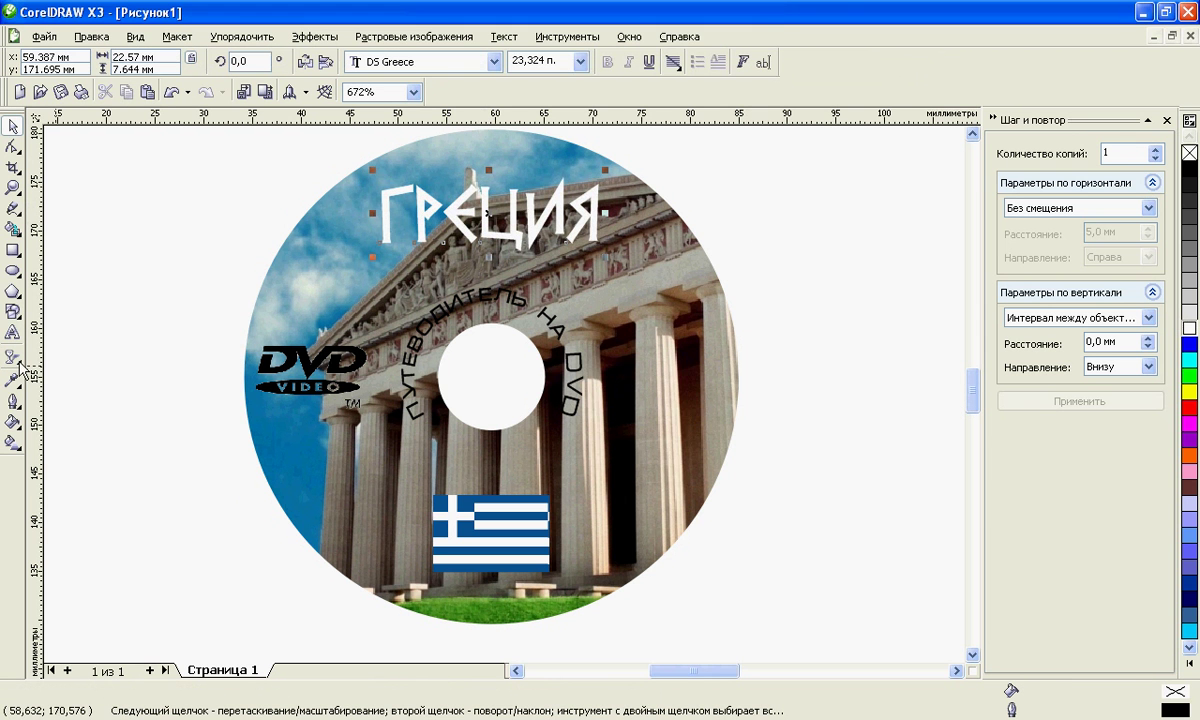
pyautogui.click(20, 364)
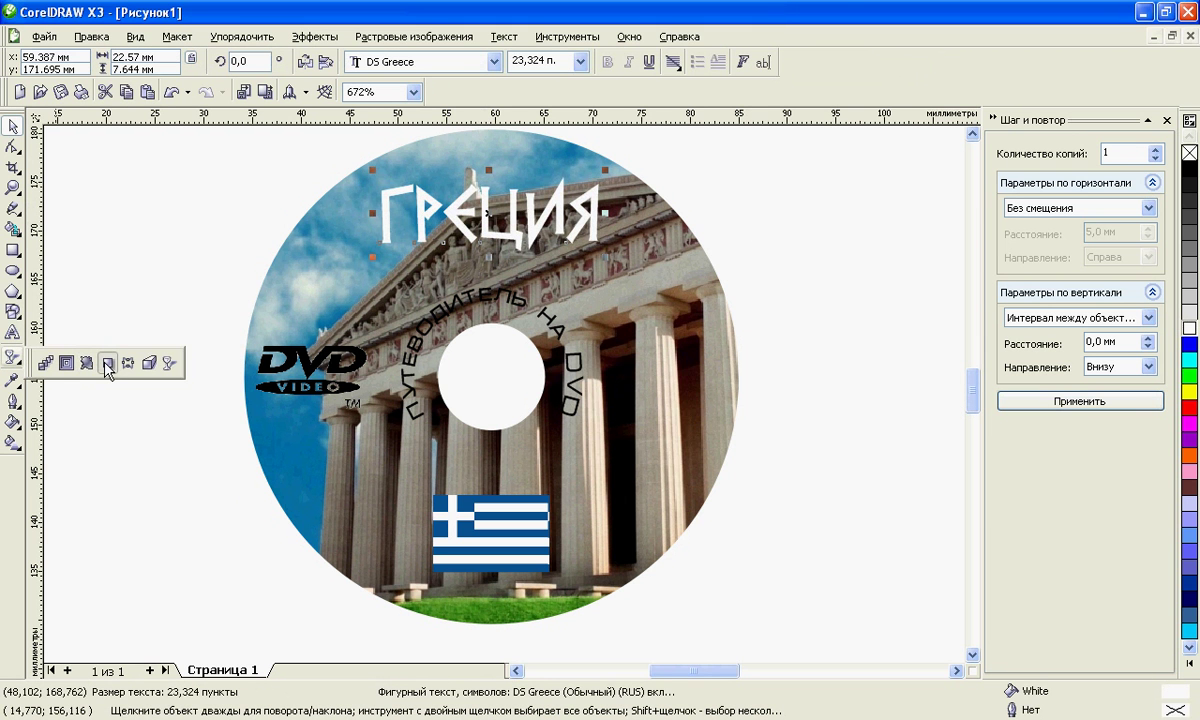
pyautogui.click(106, 364)
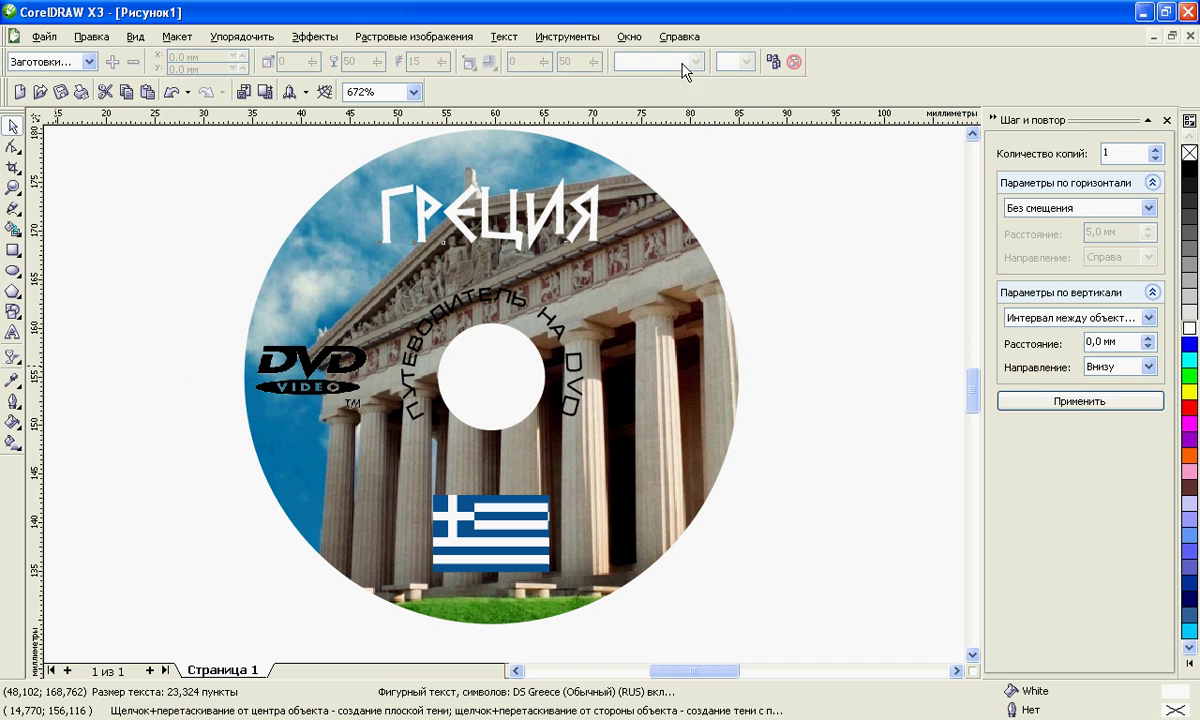
pyautogui.click(75, 62)
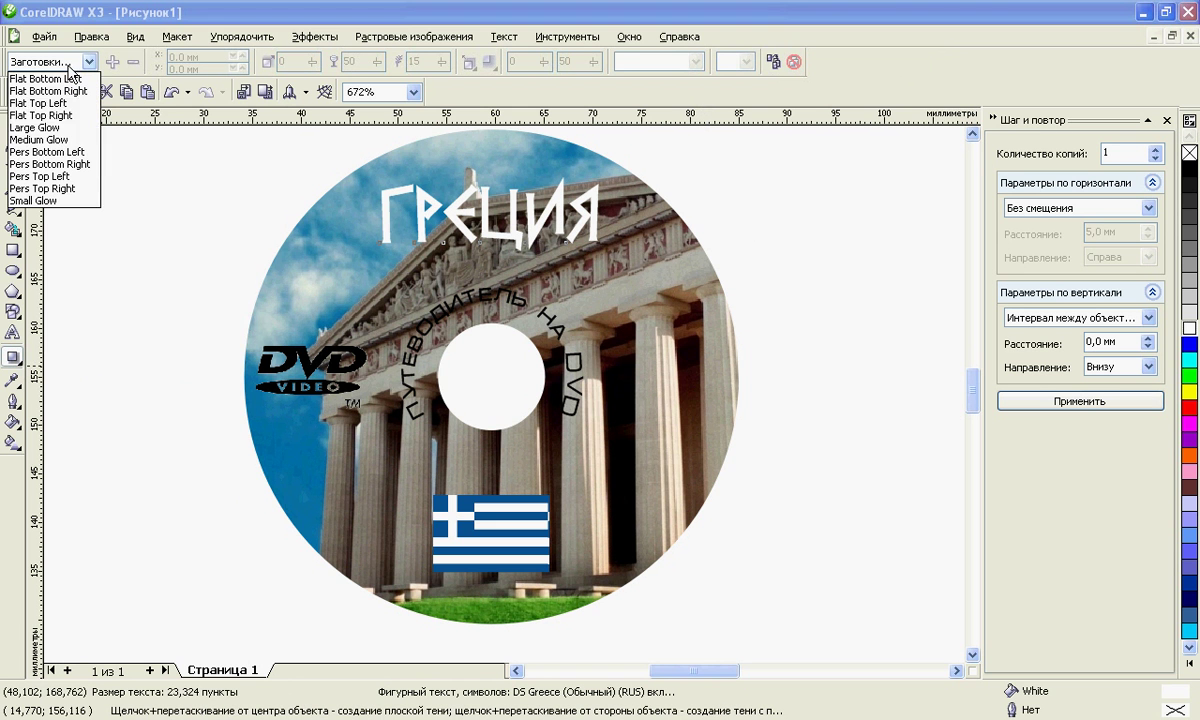
pyautogui.click(54, 139)
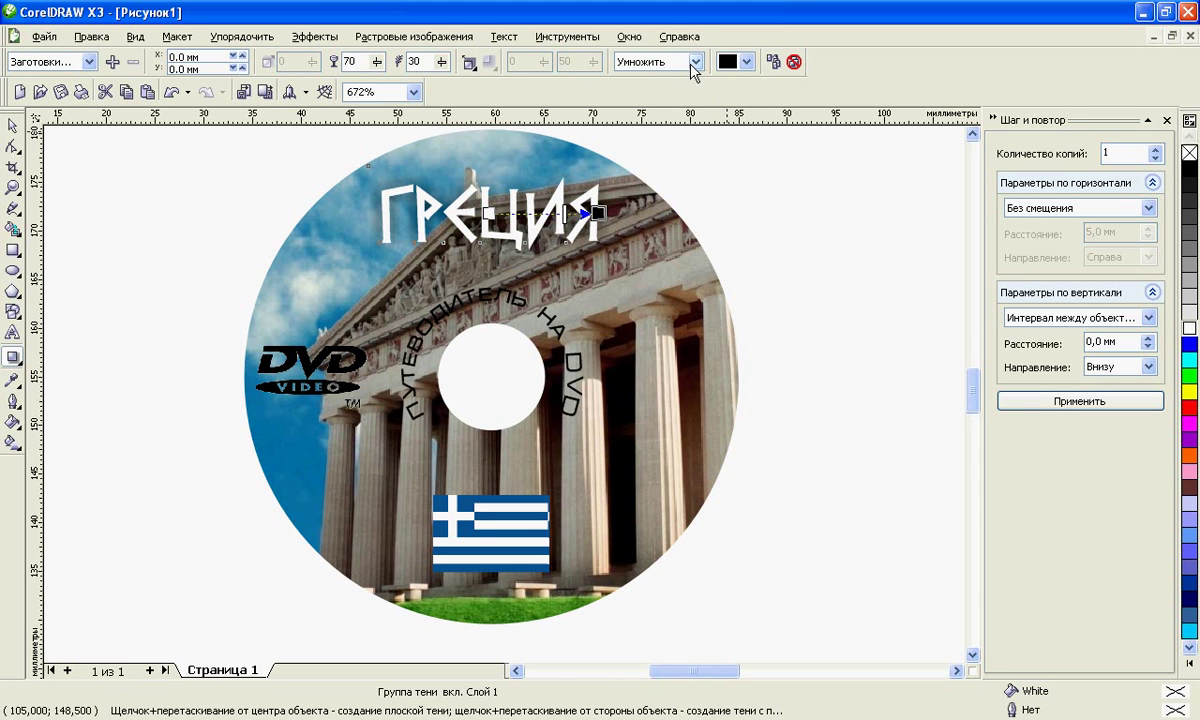
pyautogui.click(694, 62)
pyautogui.click(655, 80)
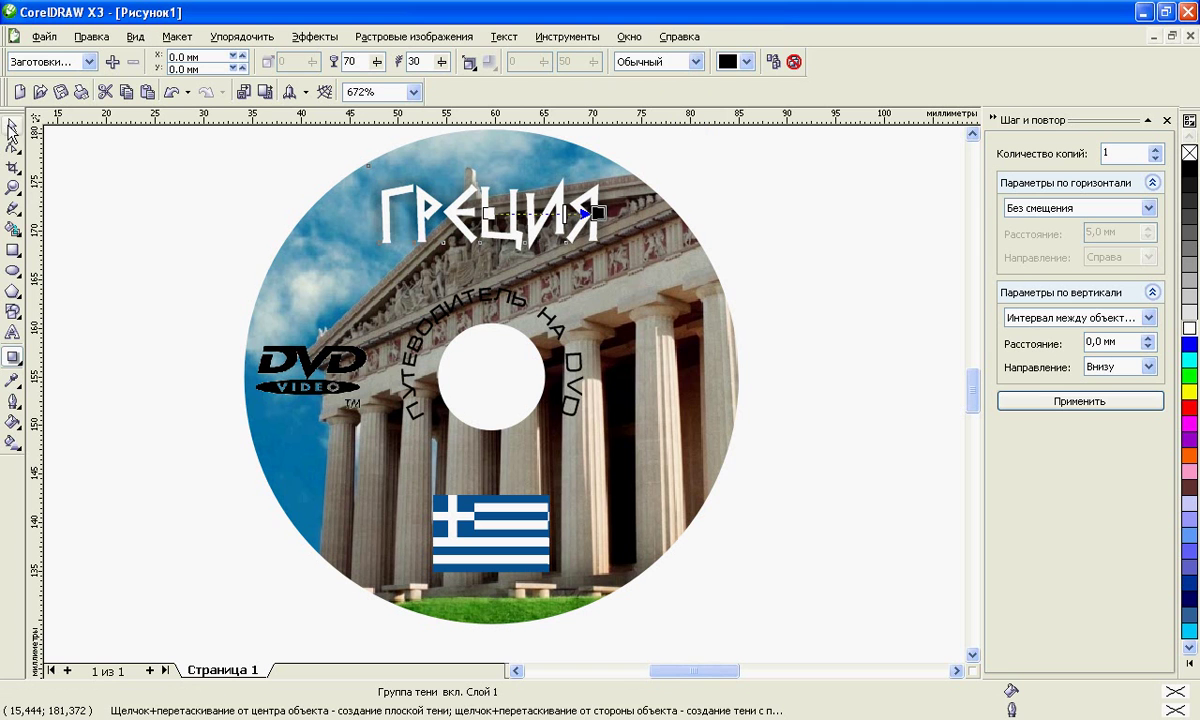
pyautogui.click(12, 127)
pyautogui.click(826, 270)
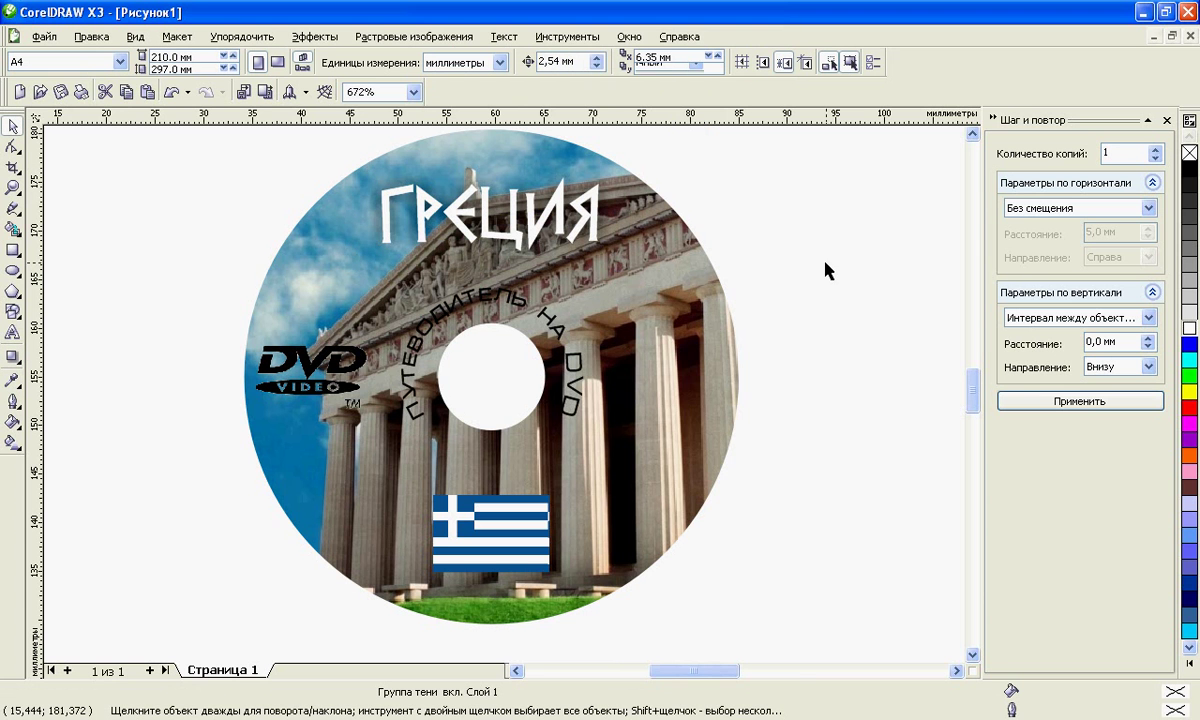
pyautogui.press('F3')
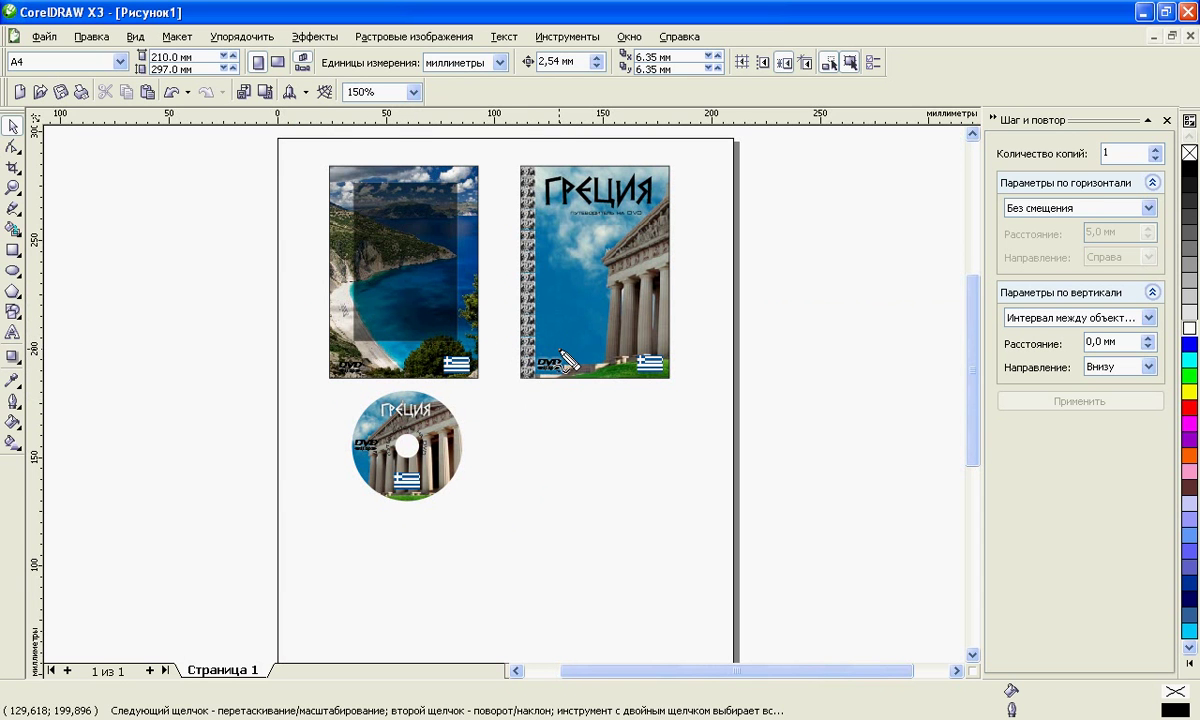
pyautogui.moveTo(584, 444)
pyautogui.mouseDown()
pyautogui.moveTo(584, 392)
pyautogui.moveTo(623, 428)
pyautogui.mouseUp()
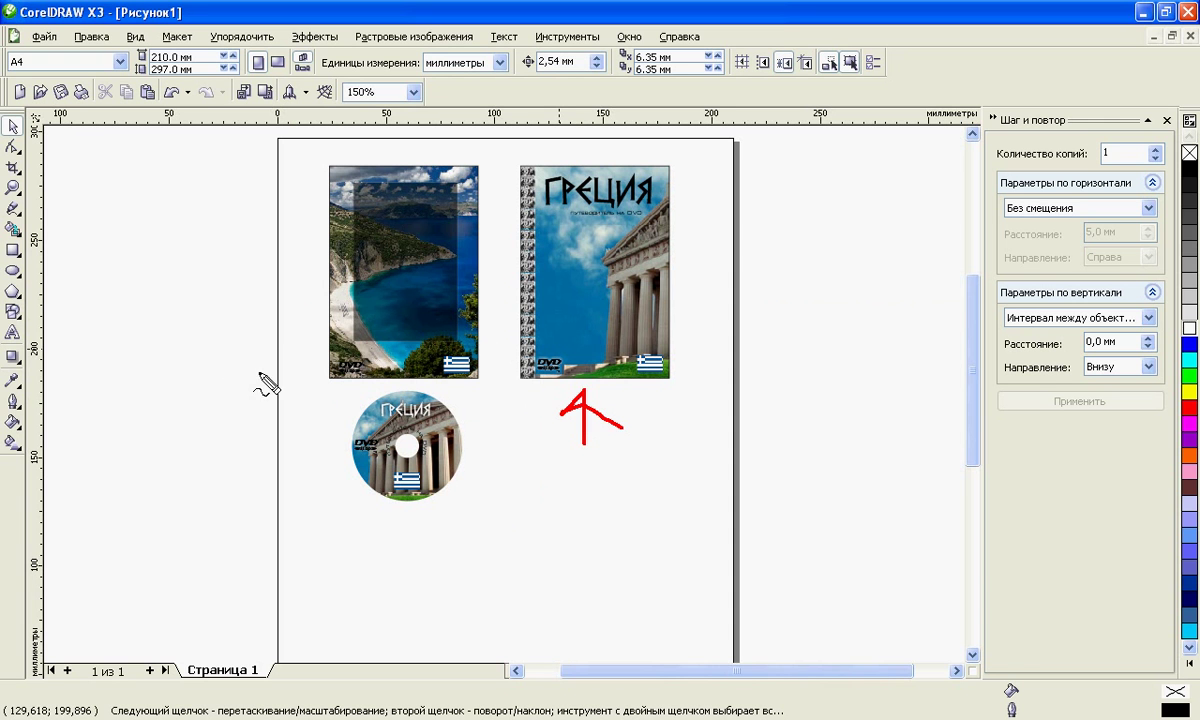
pyautogui.moveTo(260, 372); pyautogui.dragTo(331, 368)
pyautogui.moveTo(296, 421); pyautogui.dragTo(345, 463)
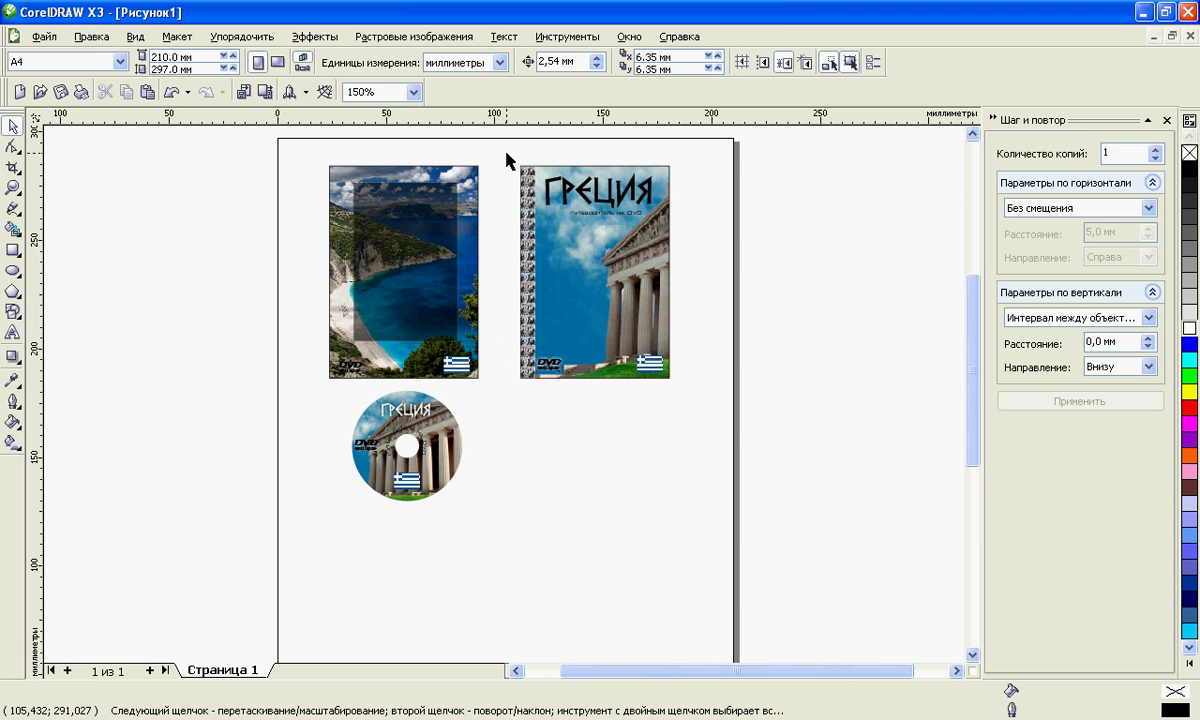
# Step: Start exporting all the front cover's objects and delete the old JPG files 1, 2 and 3 from the export folder
pyautogui.moveTo(507, 160); pyautogui.dragTo(691, 402)
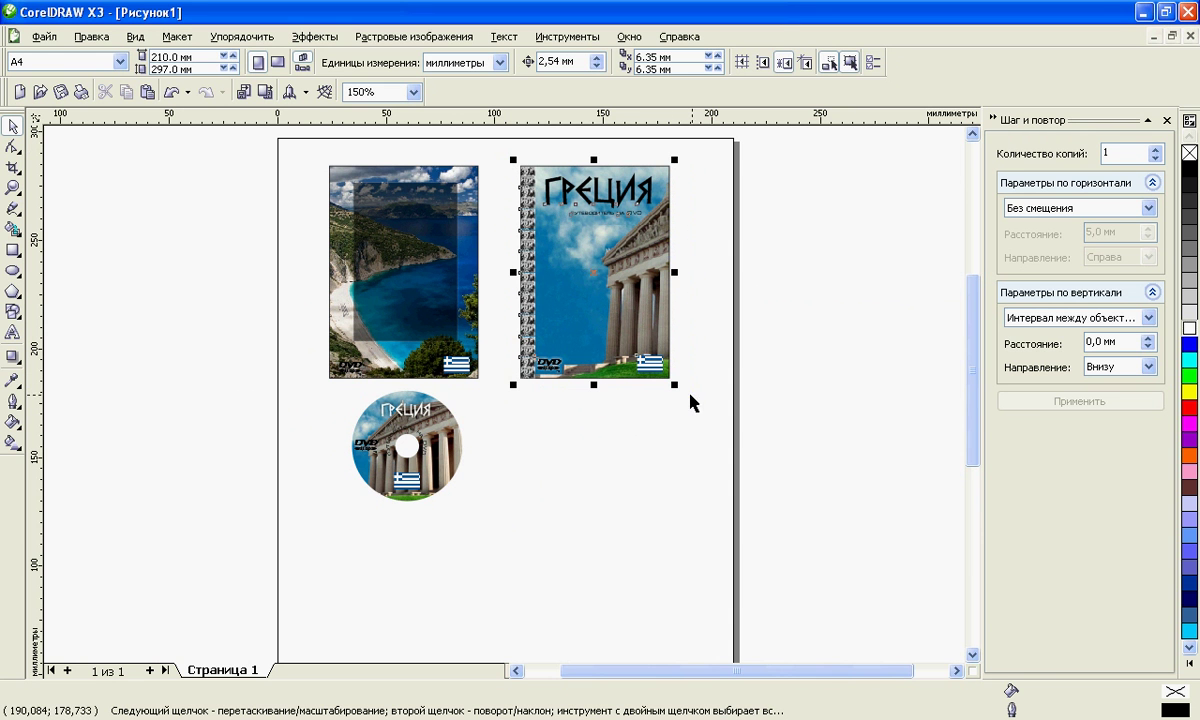
pyautogui.click(266, 96)
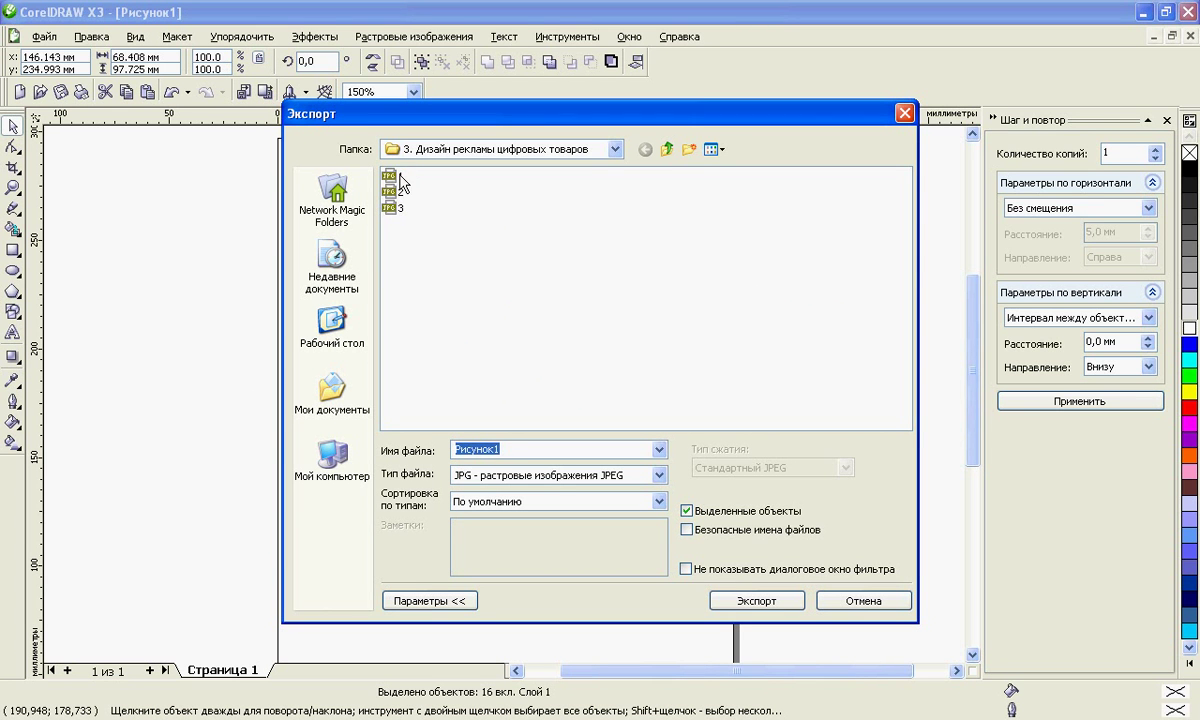
pyautogui.click(393, 222)
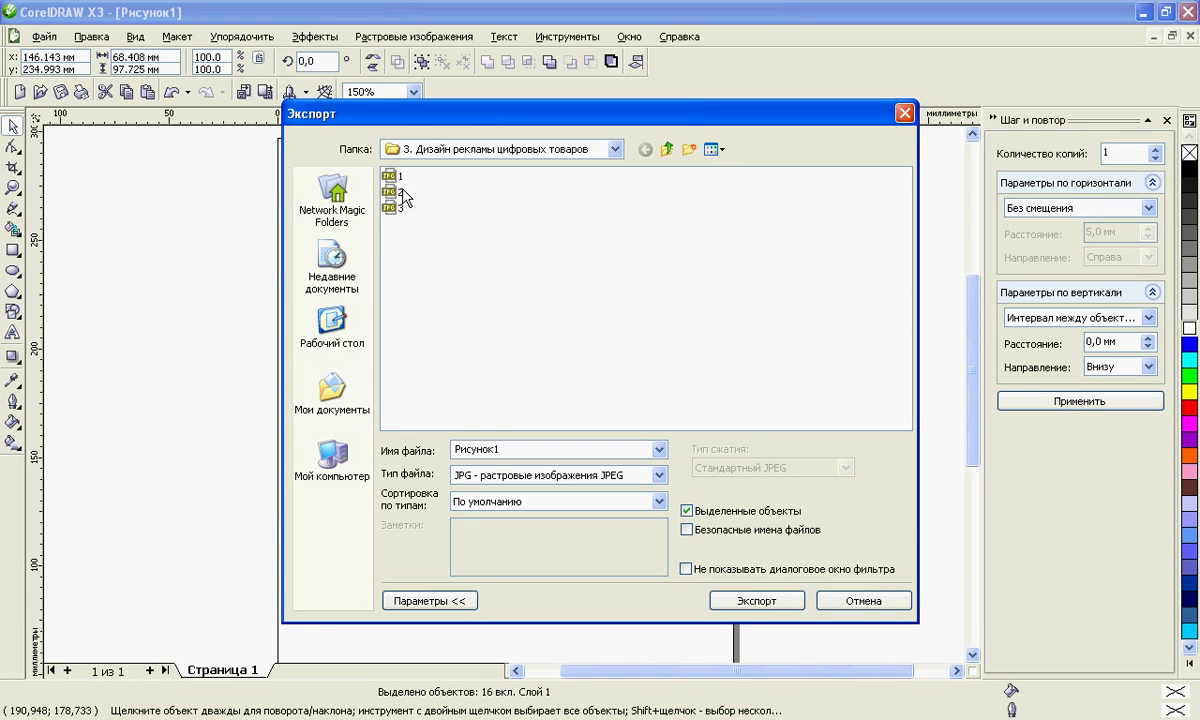
pyautogui.click(400, 176)
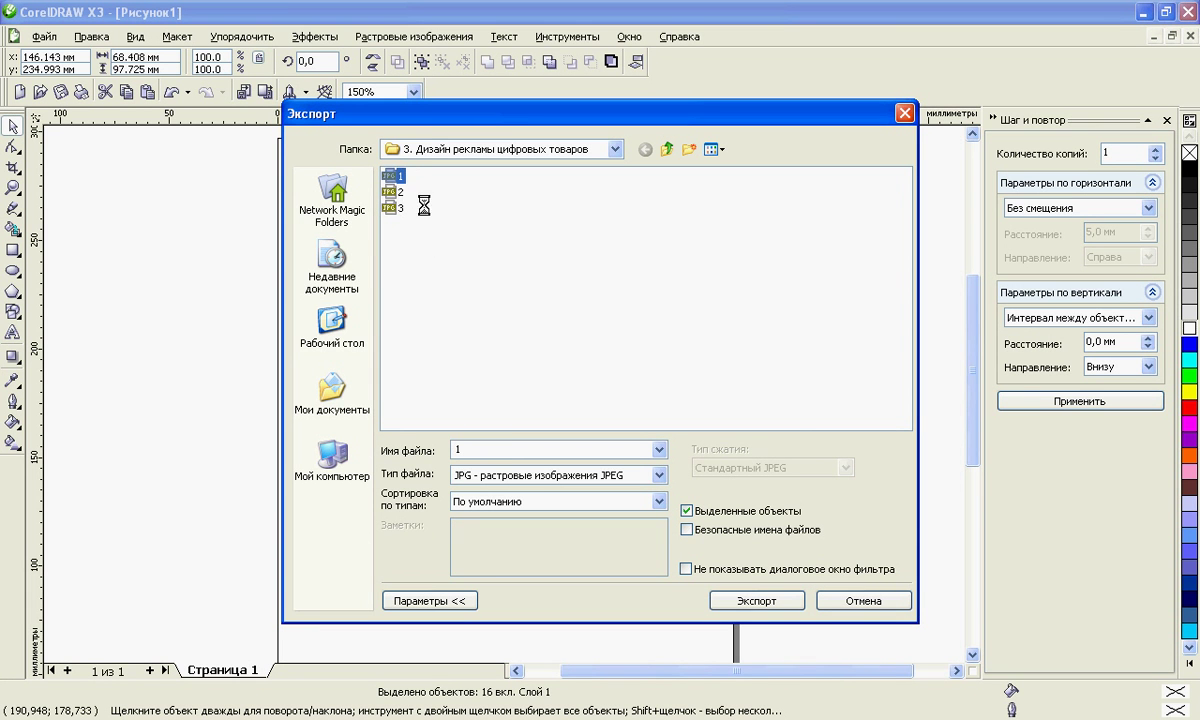
pyautogui.press('Delete')
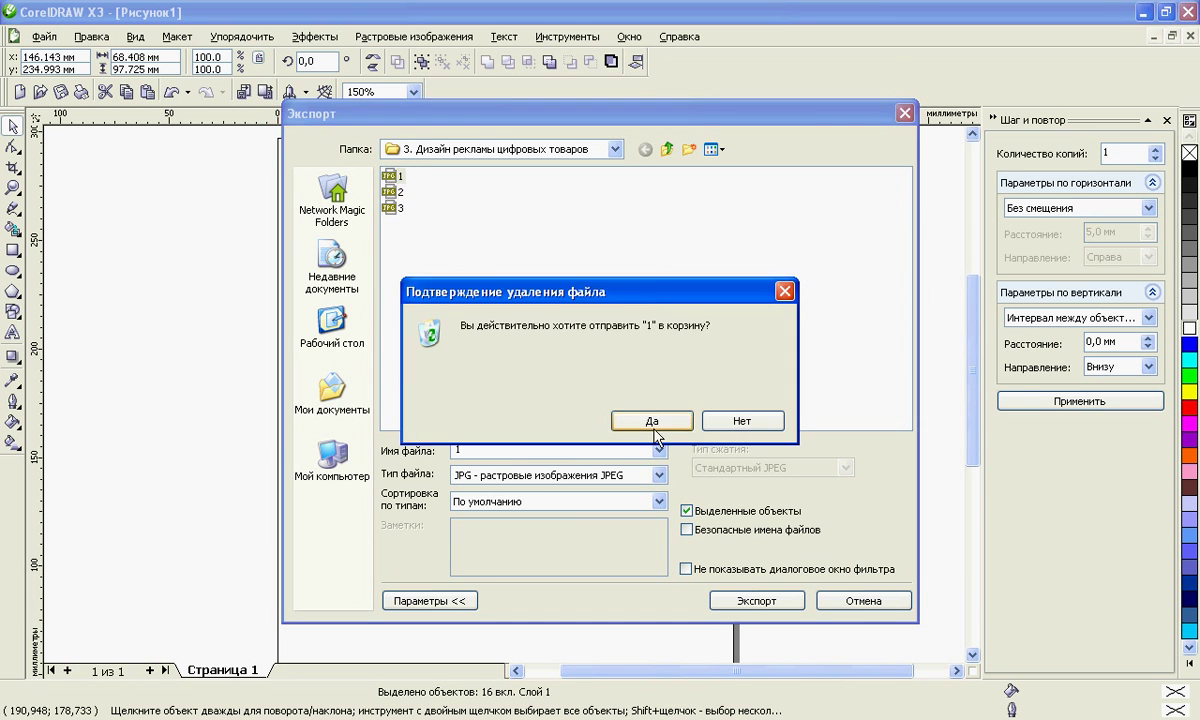
pyautogui.click(605, 418)
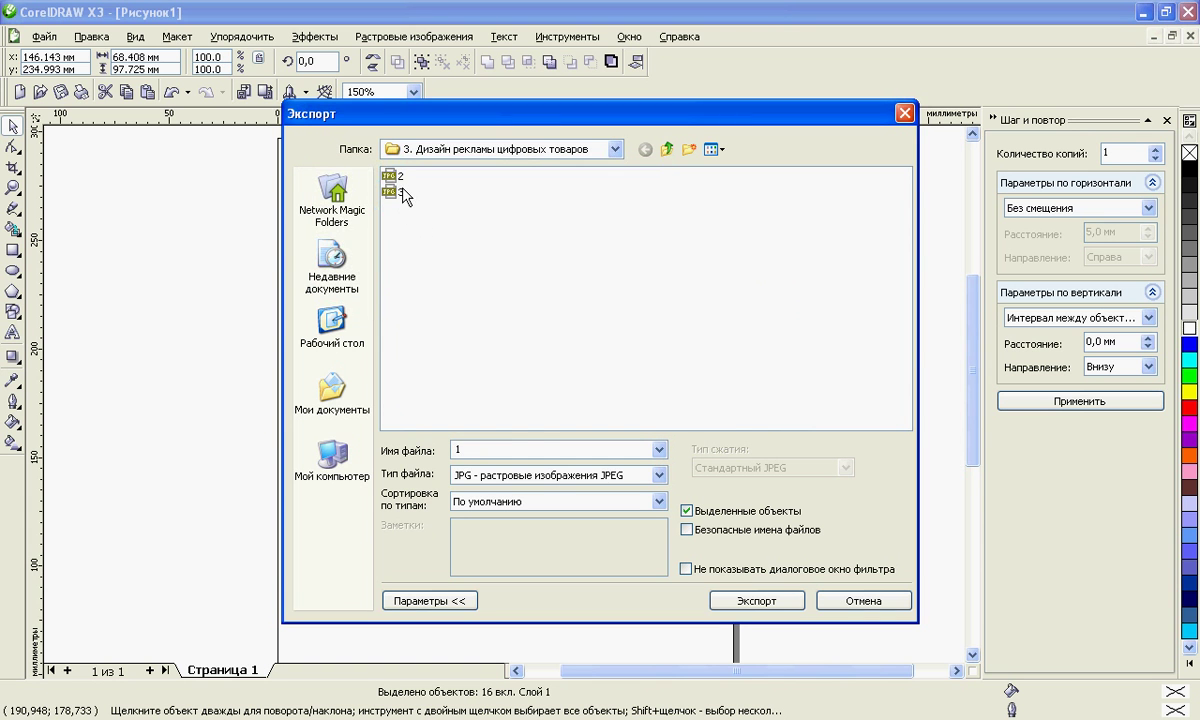
pyautogui.click(398, 176)
pyautogui.press('Delete')
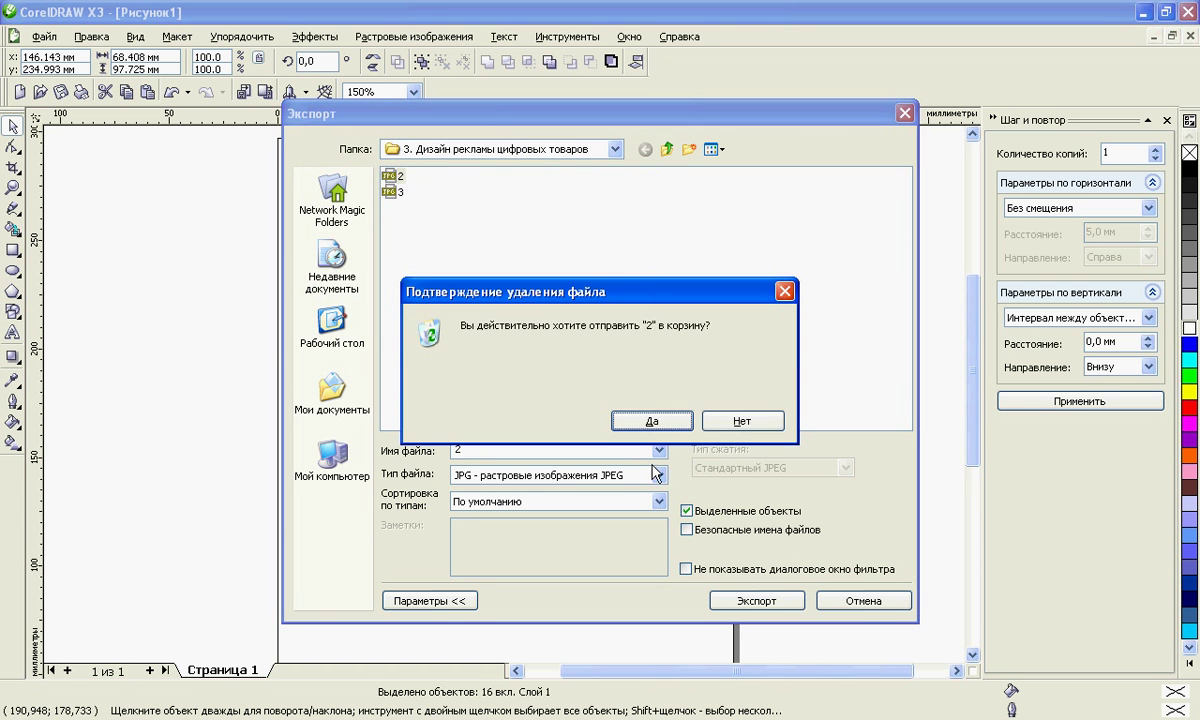
pyautogui.click(643, 419)
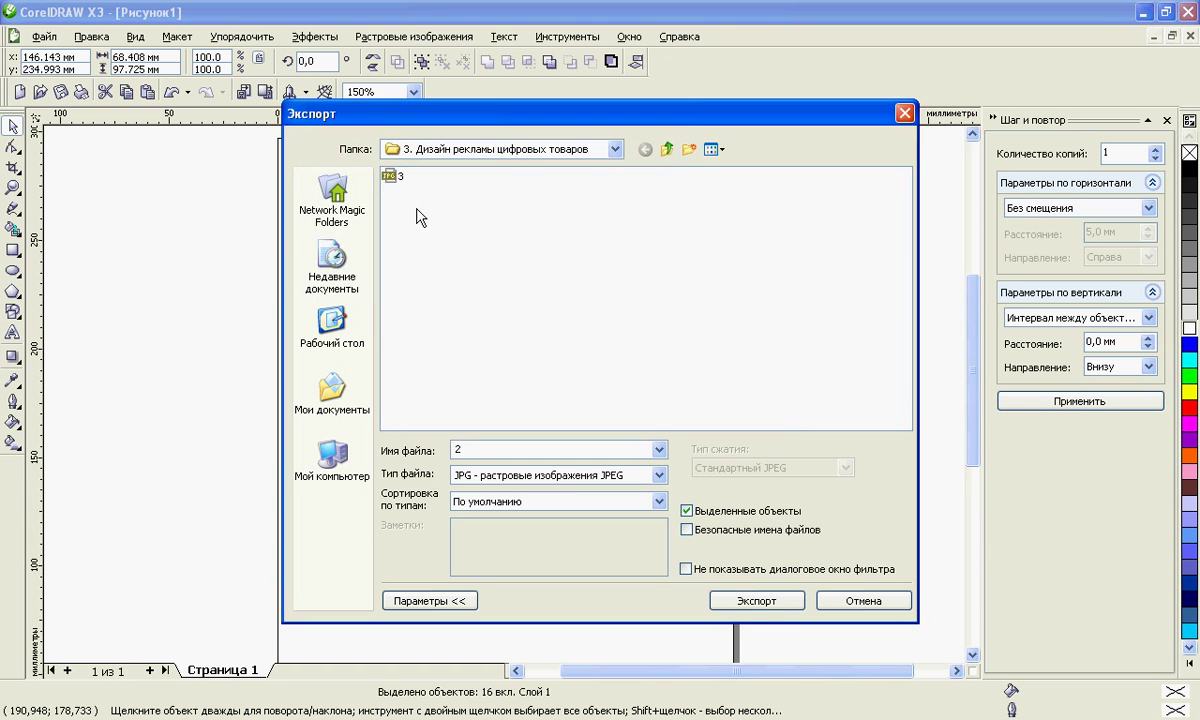
pyautogui.click(392, 176)
pyautogui.press('Delete')
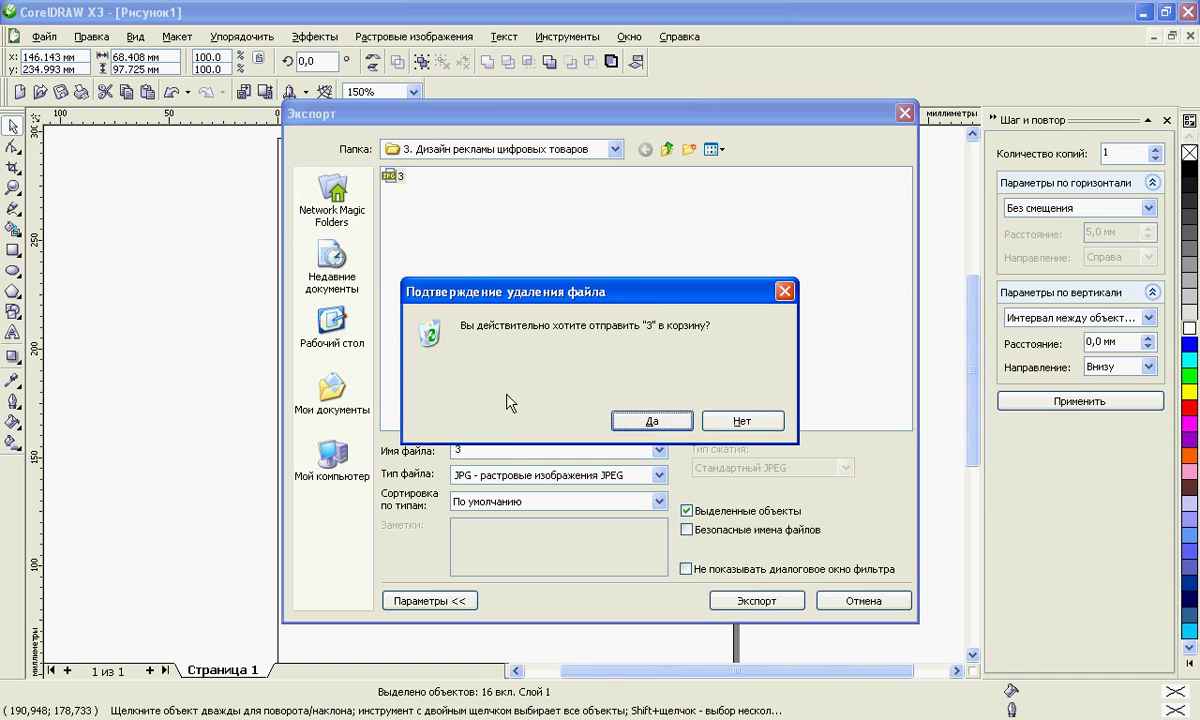
pyautogui.click(632, 422)
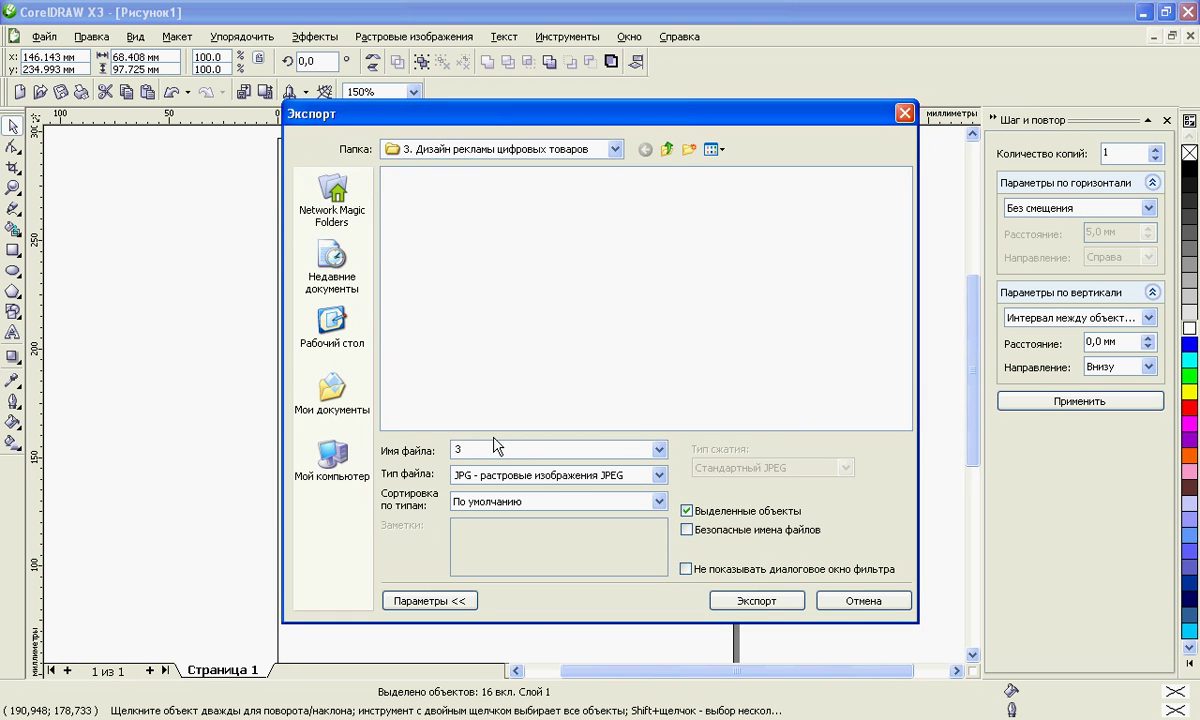
# Step: Export the selected front cover as a JPG file named 1, keeping the offered bitmap and JPEG settings
pyautogui.doubleClick(458, 450)
pyautogui.press('BackSpace')
pyautogui.write('1')
pyautogui.click(760, 600)
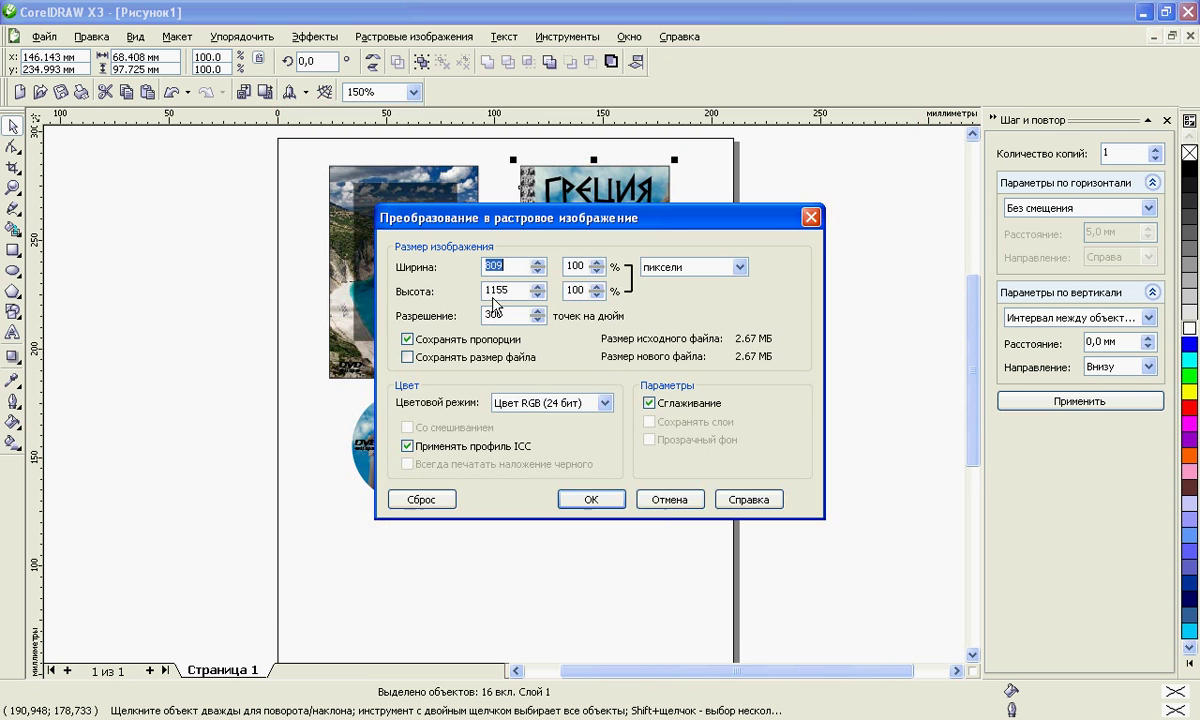
pyautogui.click(582, 500)
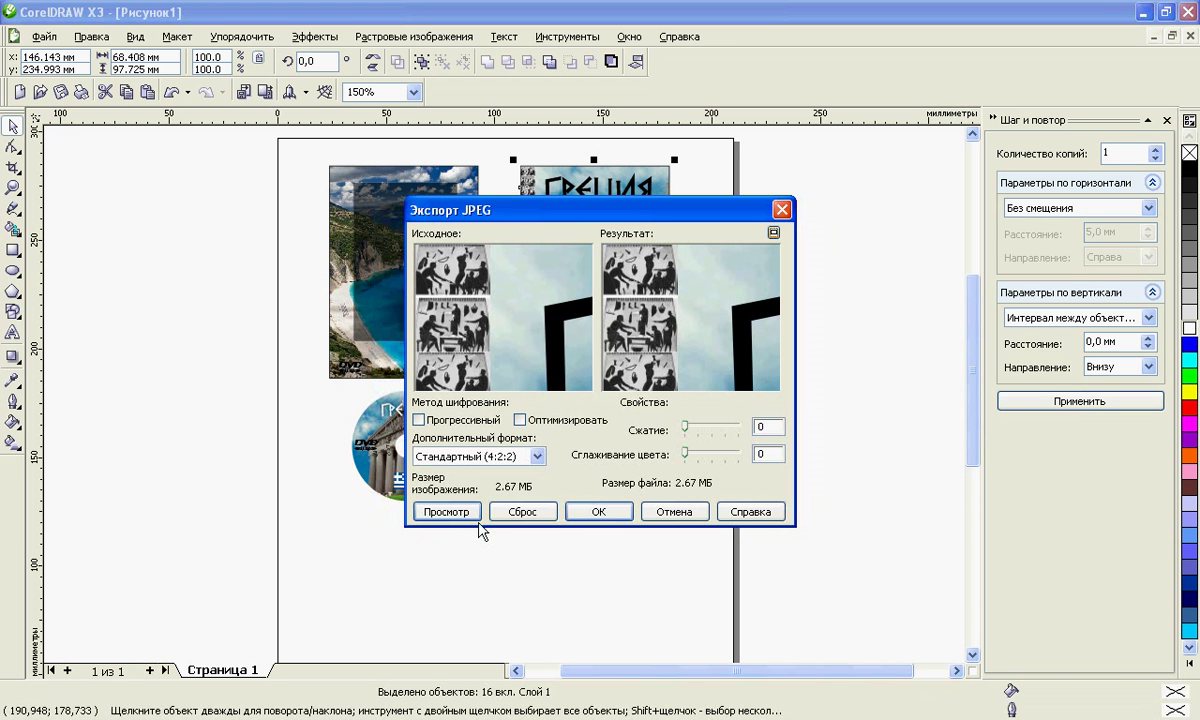
pyautogui.click(599, 512)
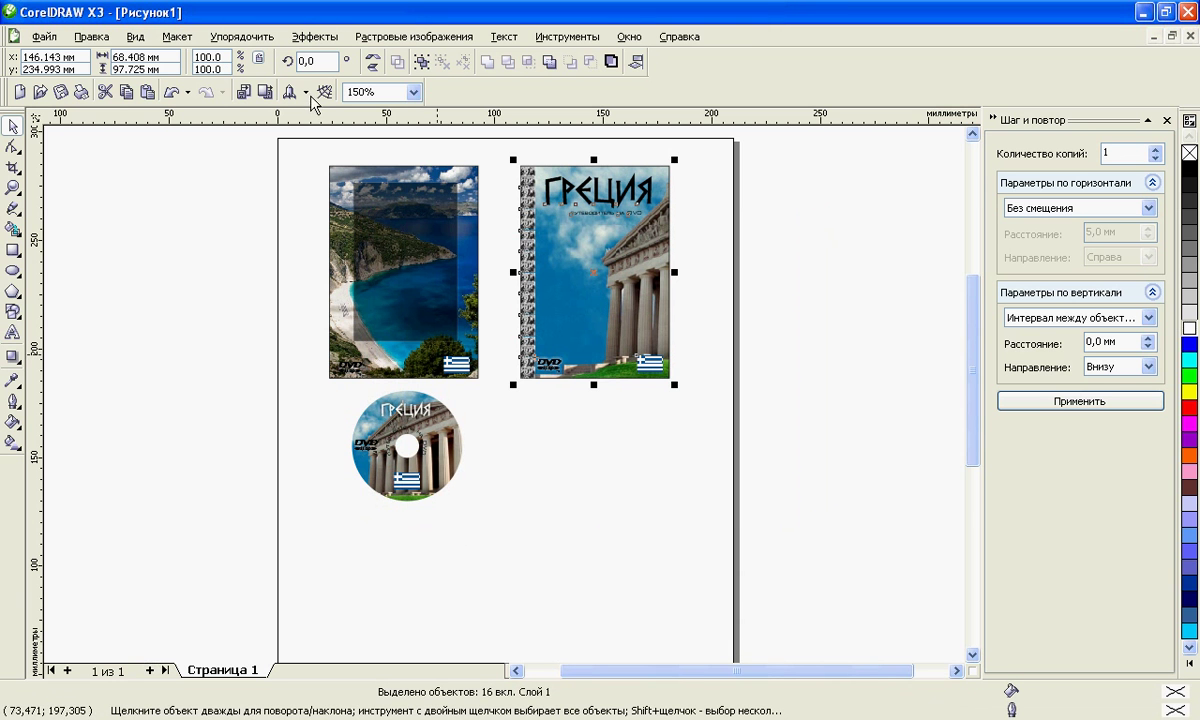
# Step: Export all the back cover's objects as a JPG file named 2 with the offered 300 dpi RGB settings
pyautogui.moveTo(314, 157); pyautogui.dragTo(490, 388)
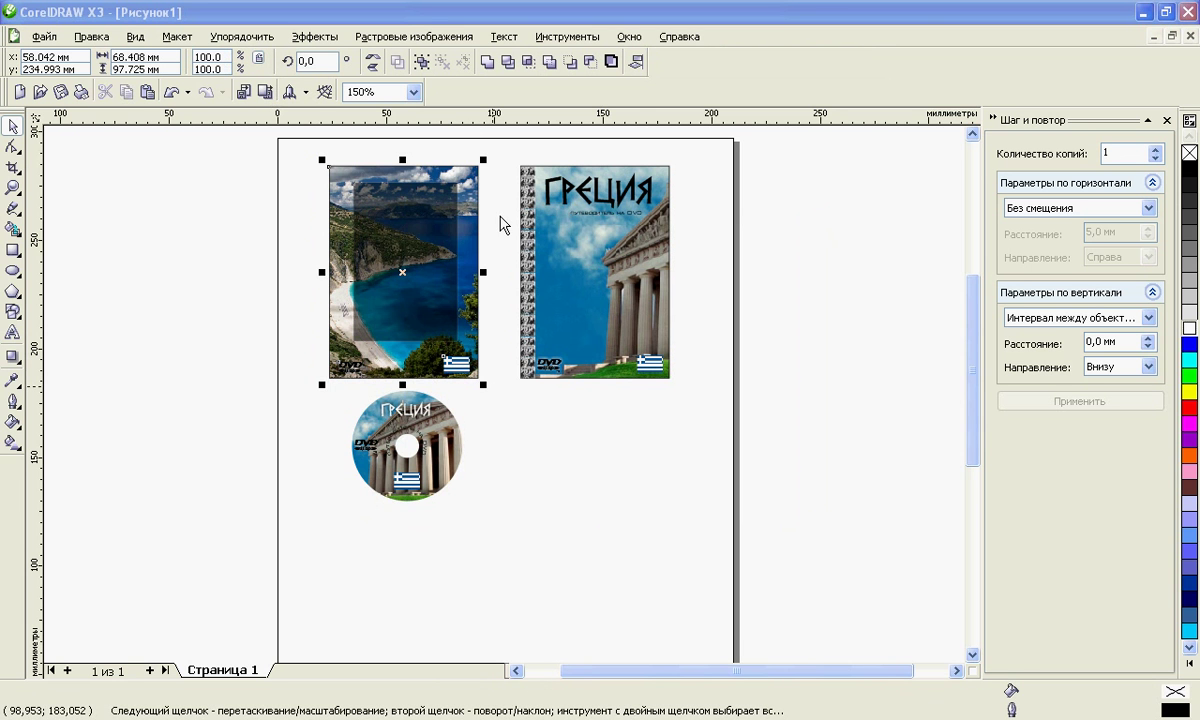
pyautogui.hotkey('ctrl', 'e')
pyautogui.write('2')
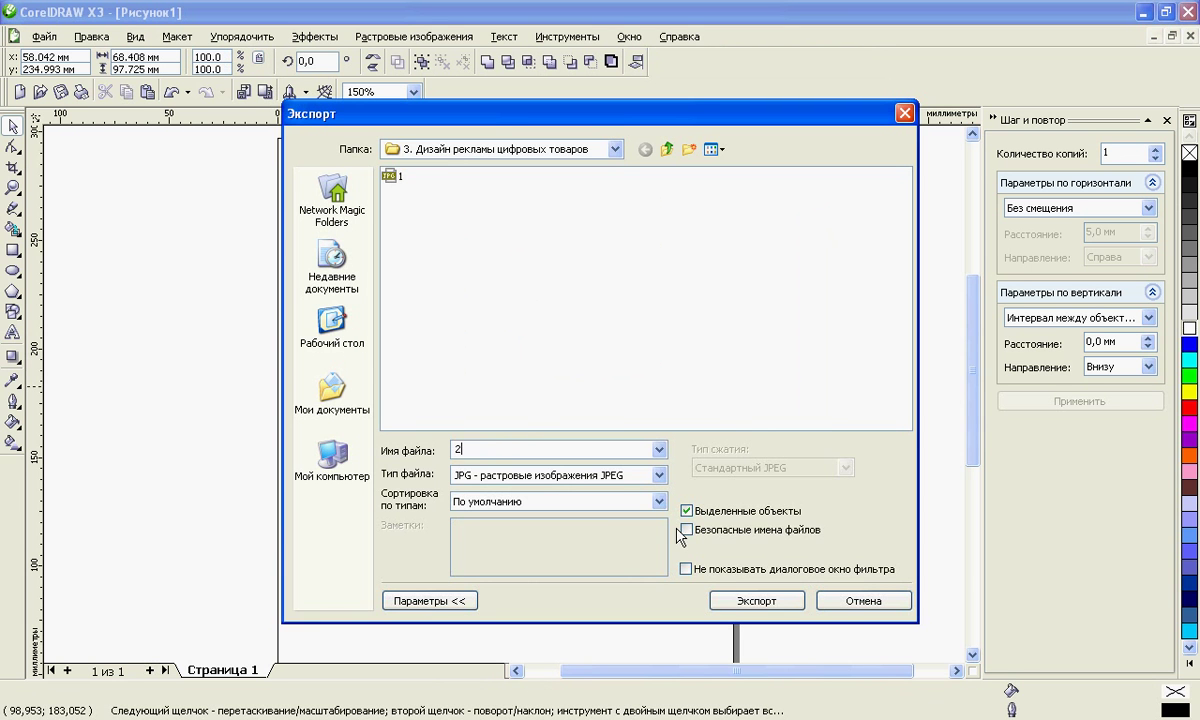
pyautogui.click(740, 600)
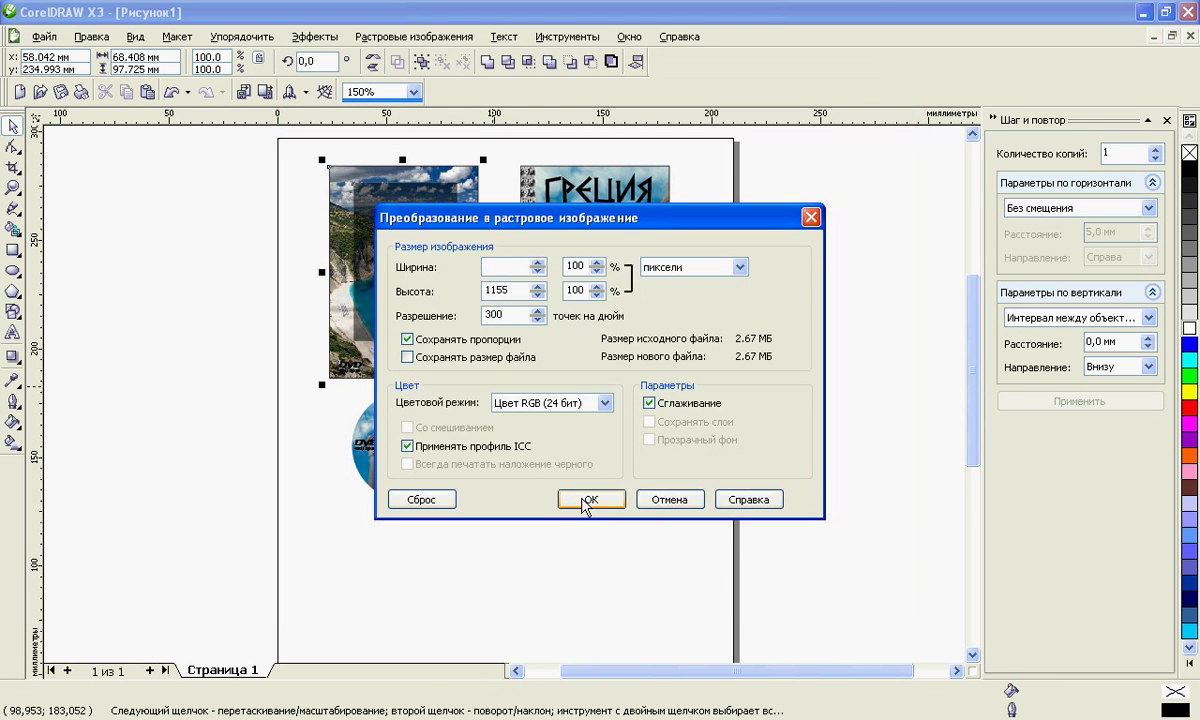
pyautogui.click(585, 499)
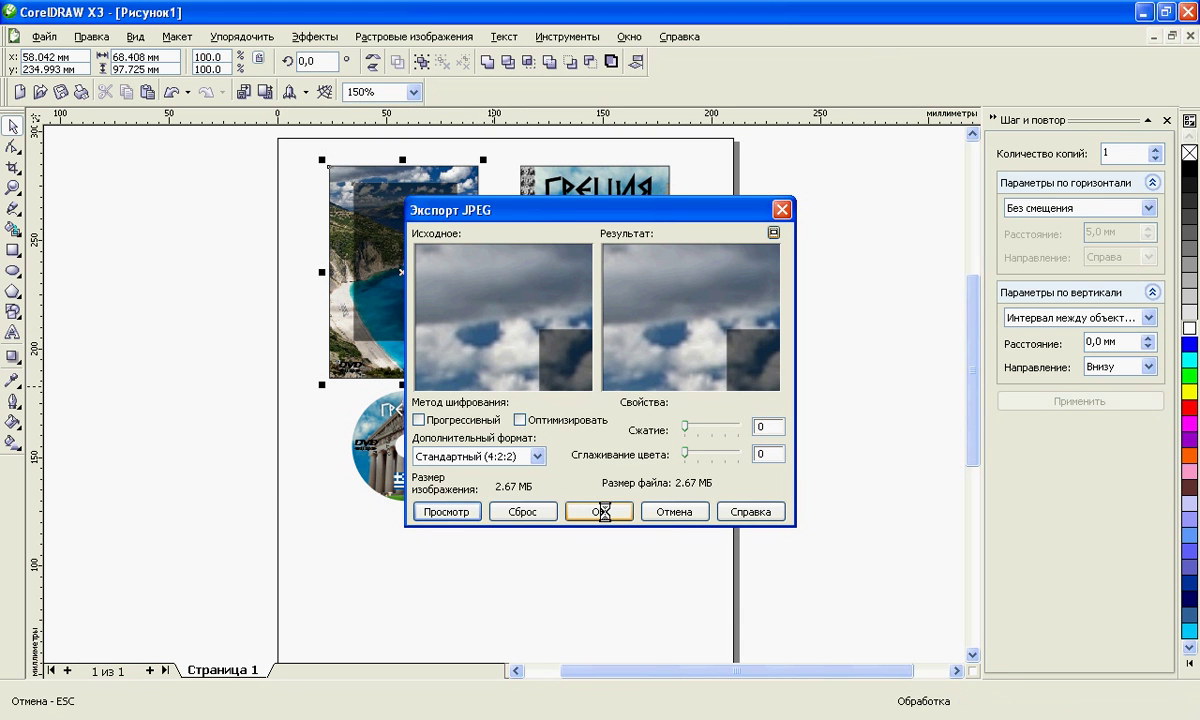
pyautogui.click(604, 511)
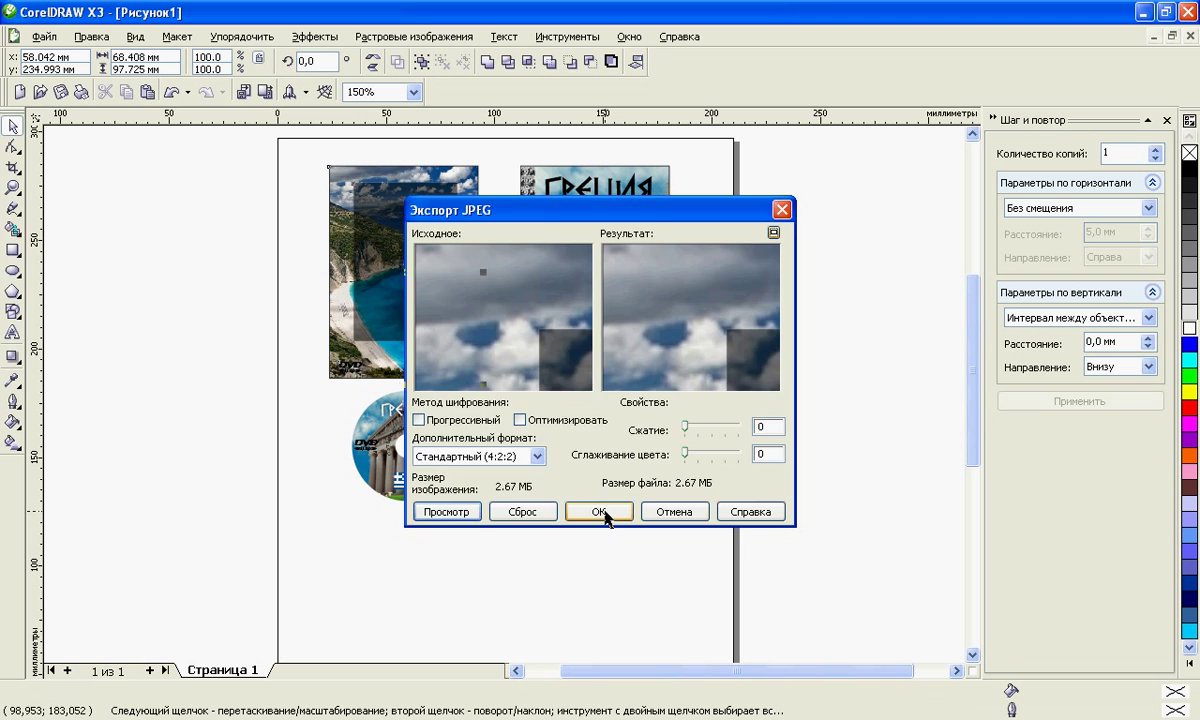
# Step: Export the complete disc design as a JPG file named 3 with the offered 300 dpi RGB settings
pyautogui.moveTo(310, 392); pyautogui.dragTo(503, 535)
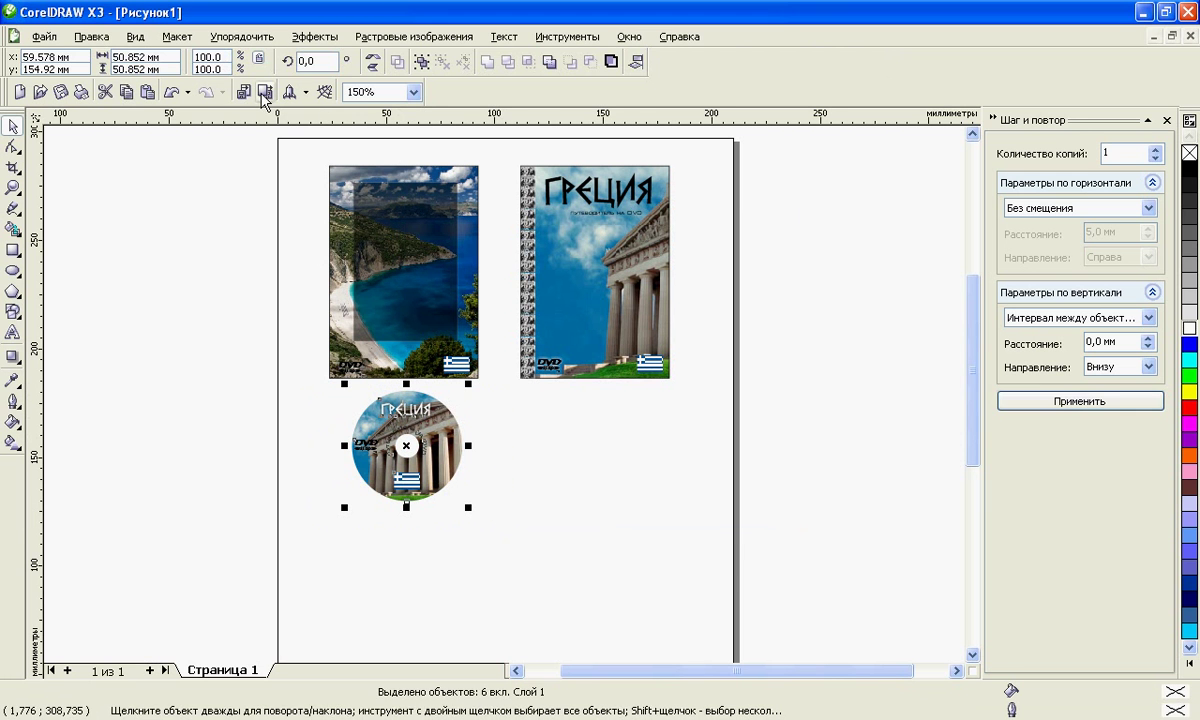
pyautogui.hotkey('ctrl', 'e')
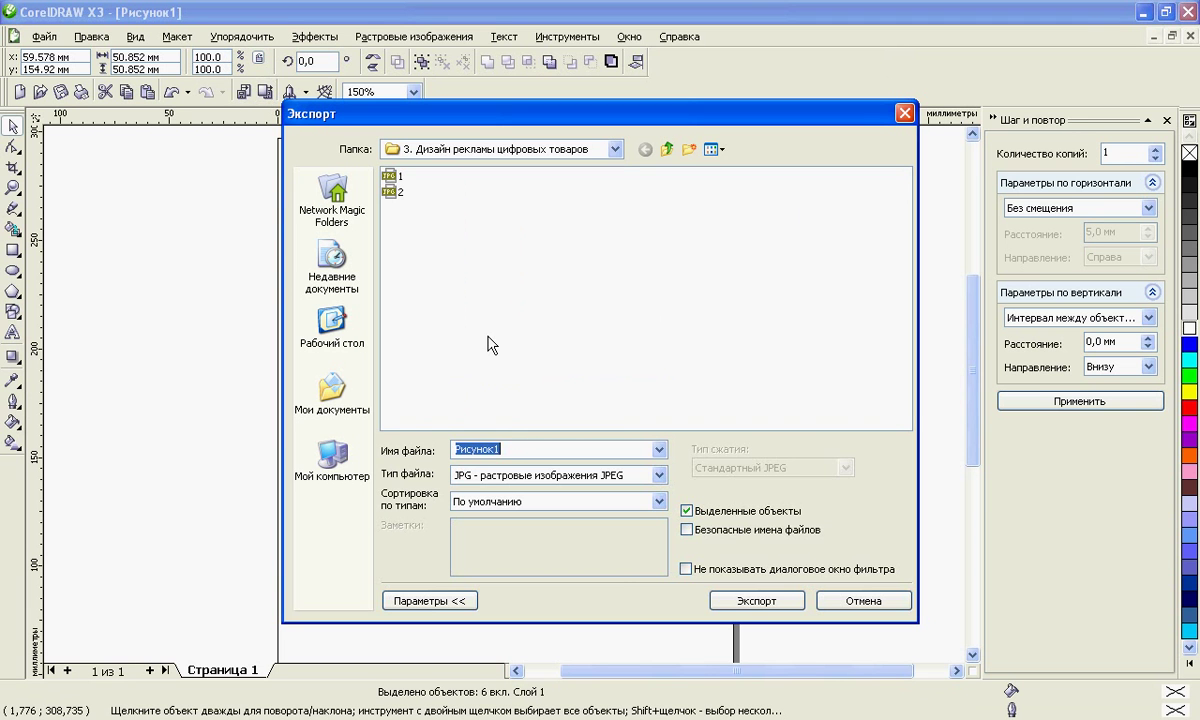
pyautogui.write('3')
pyautogui.click(735, 601)
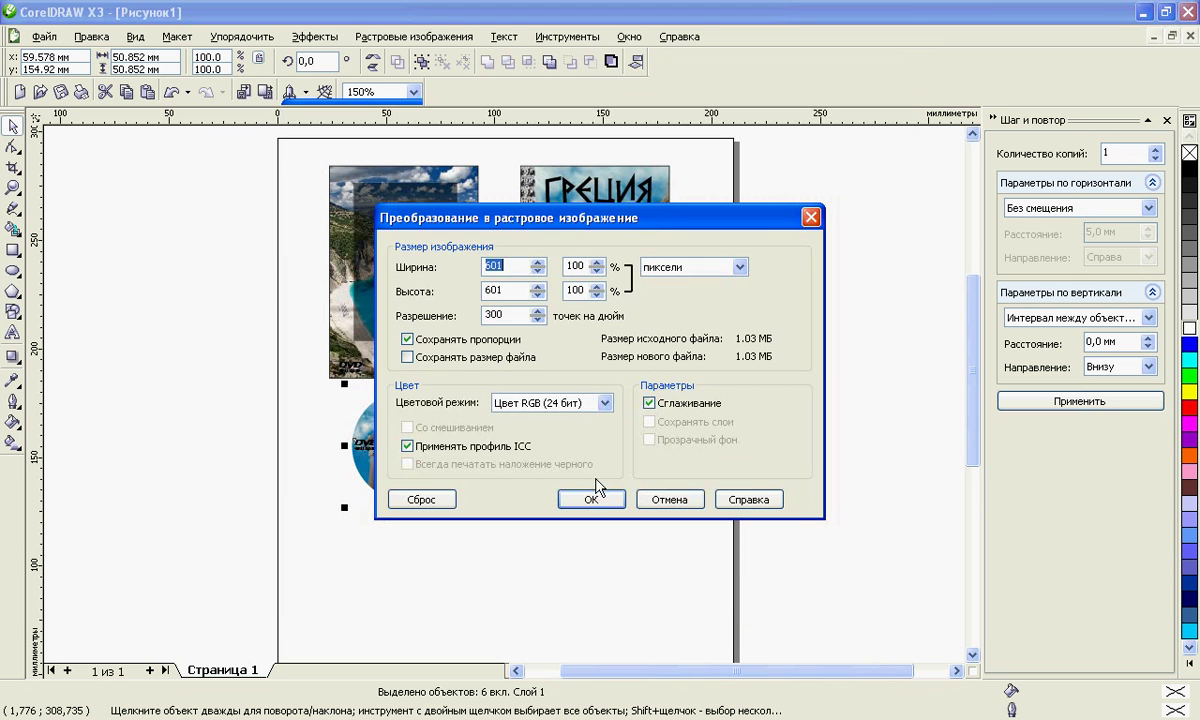
pyautogui.click(592, 495)
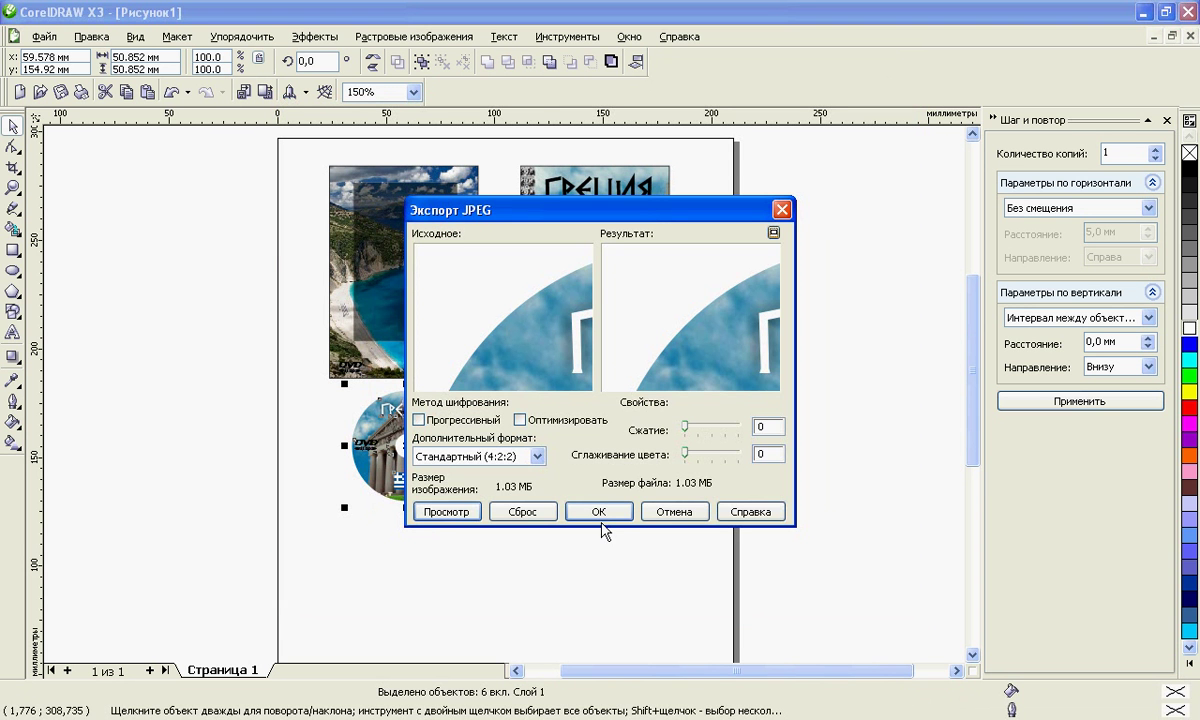
pyautogui.click(599, 513)
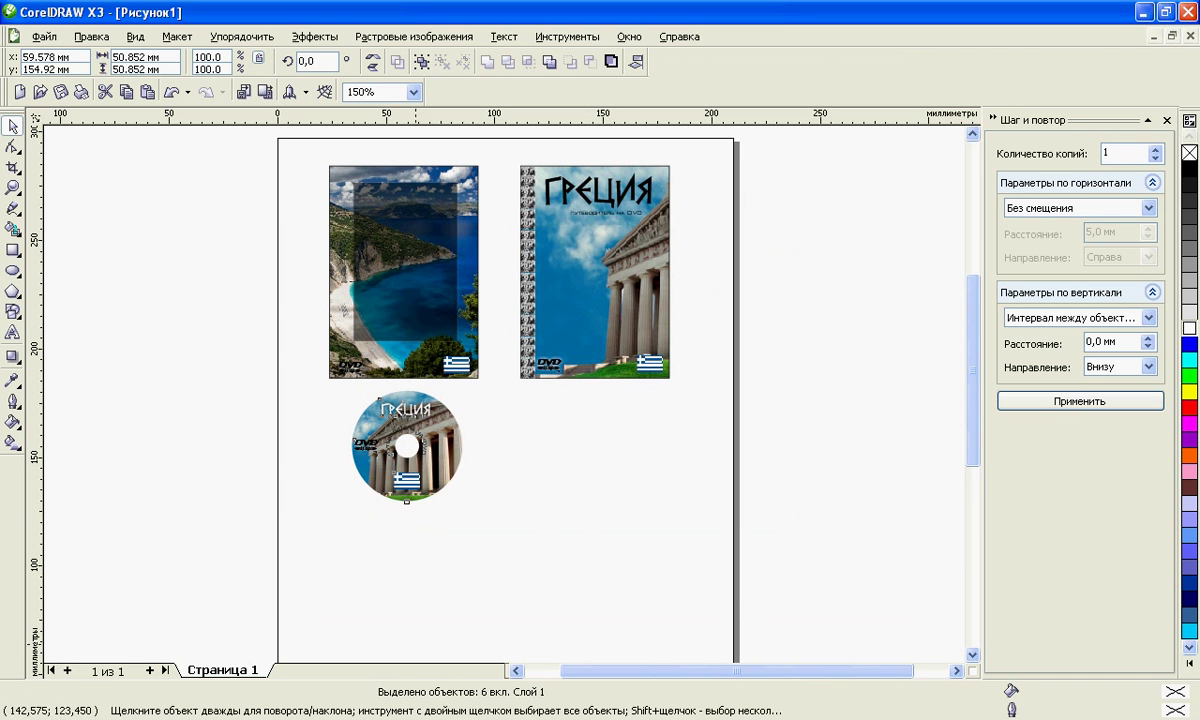
# Step: Switch to eCover Engineer and load JPG file 1 from the "3. Дизайн рекламы цифровых товаров" folder as the case's front image
pyautogui.hotkey('alt', 'Tab')
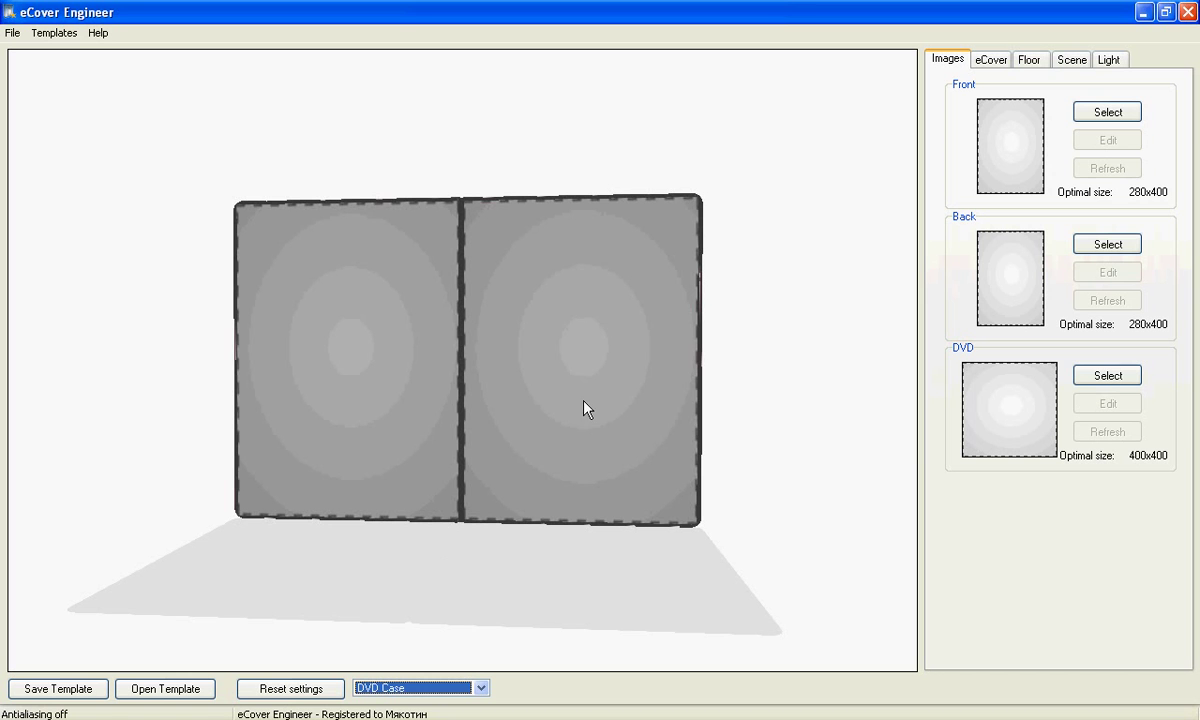
pyautogui.click(1095, 116)
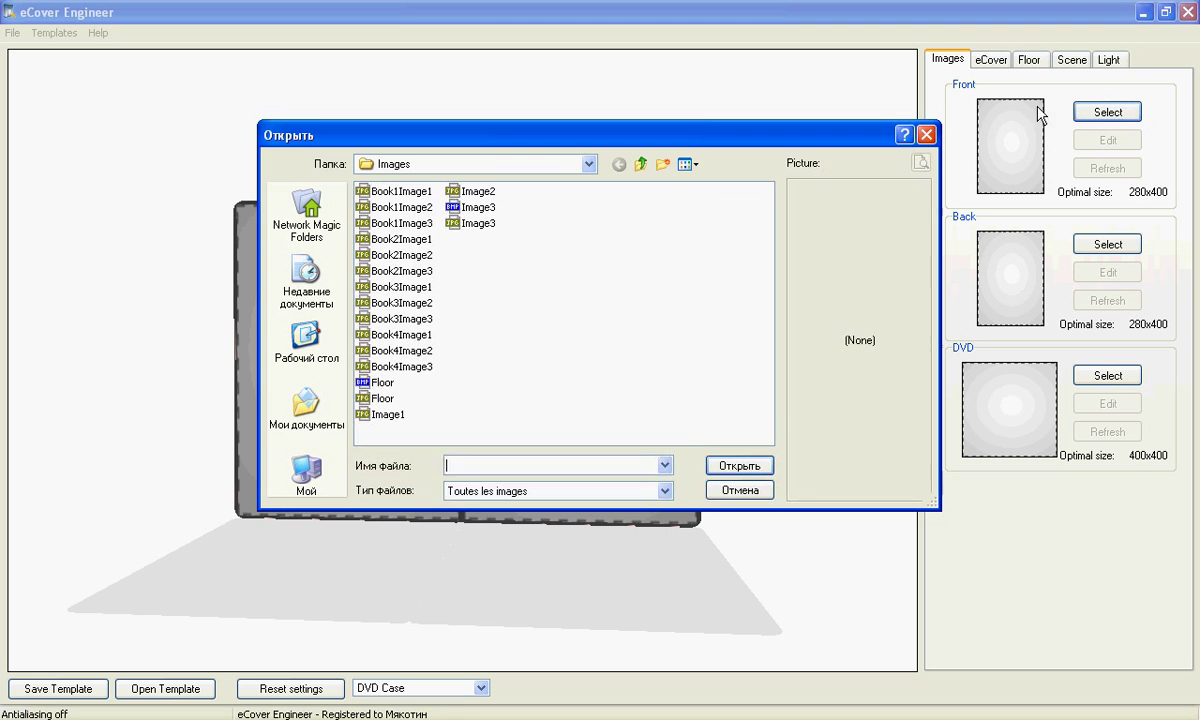
pyautogui.click(589, 165)
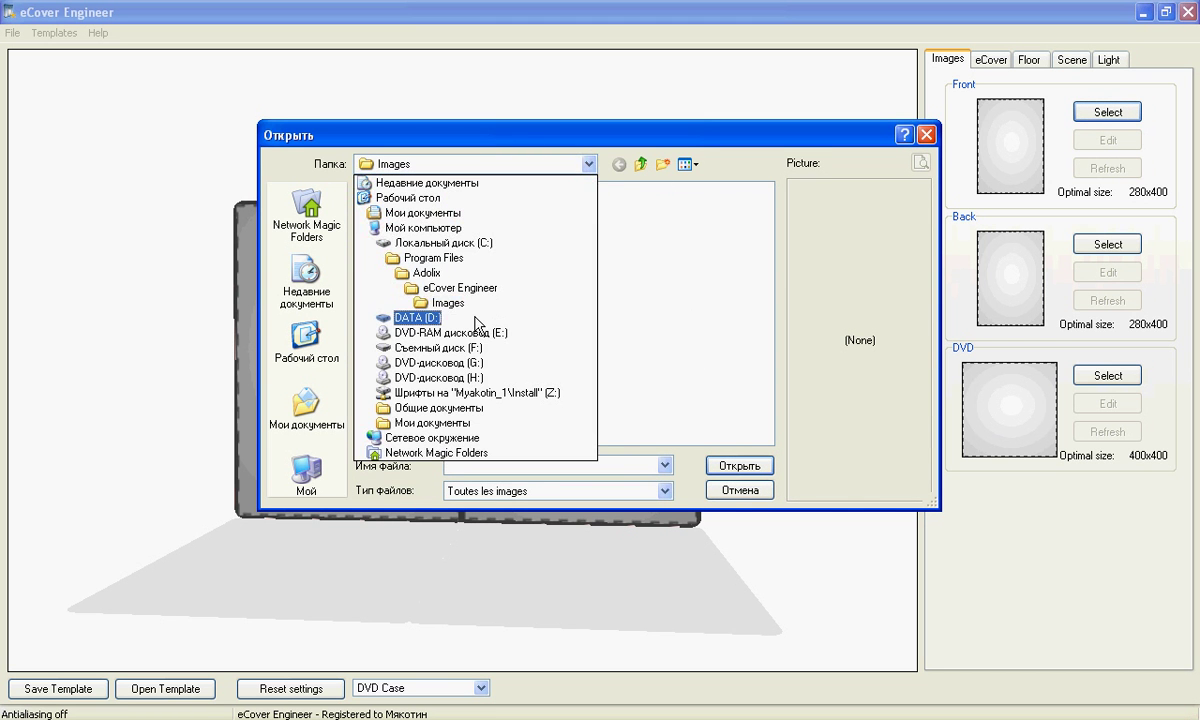
pyautogui.click(477, 320)
pyautogui.doubleClick(410, 270)
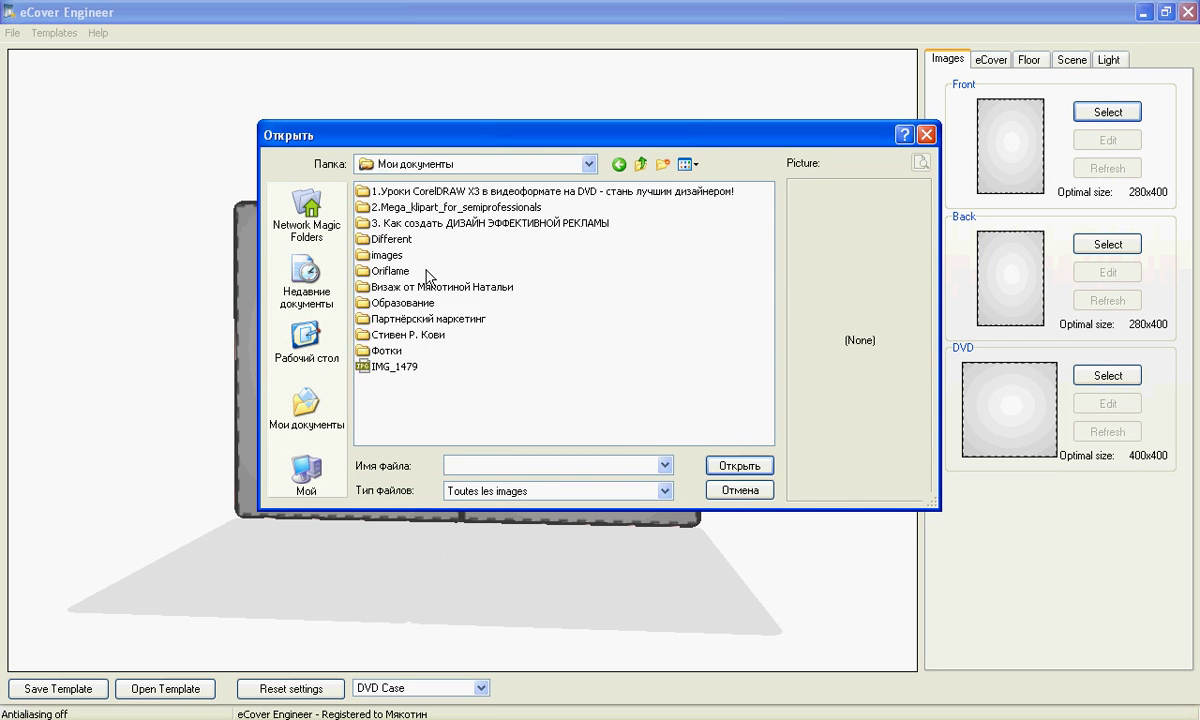
pyautogui.doubleClick(413, 224)
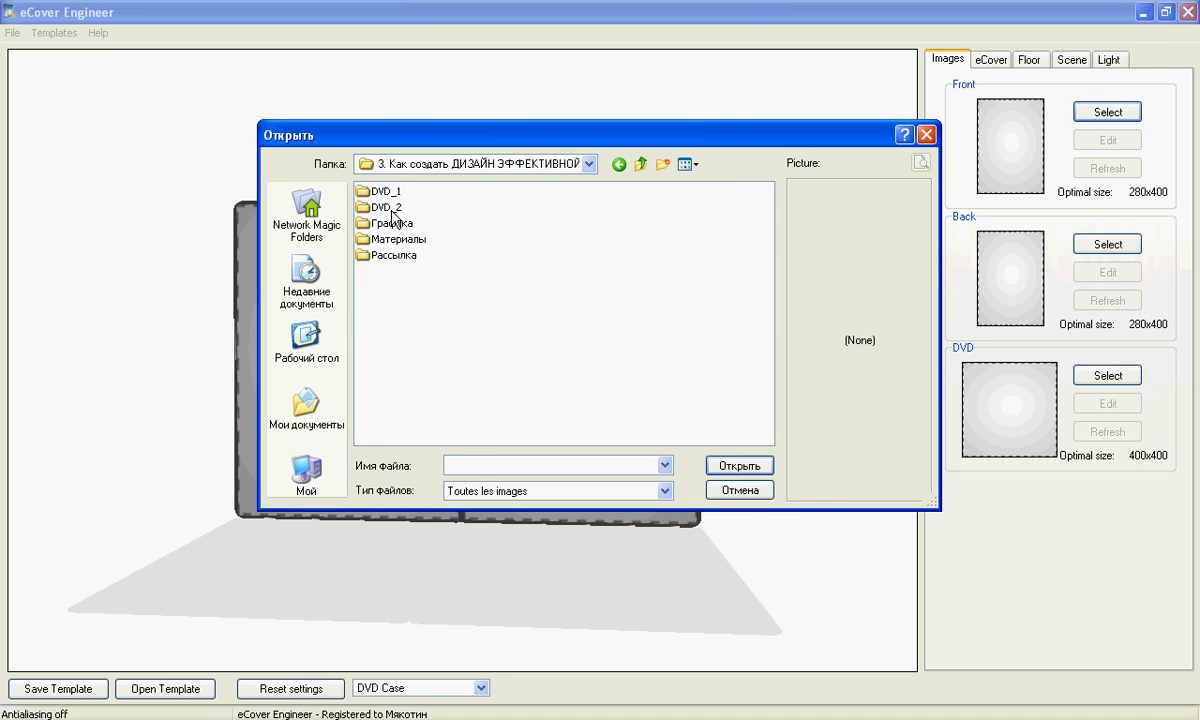
pyautogui.doubleClick(392, 212)
pyautogui.doubleClick(407, 224)
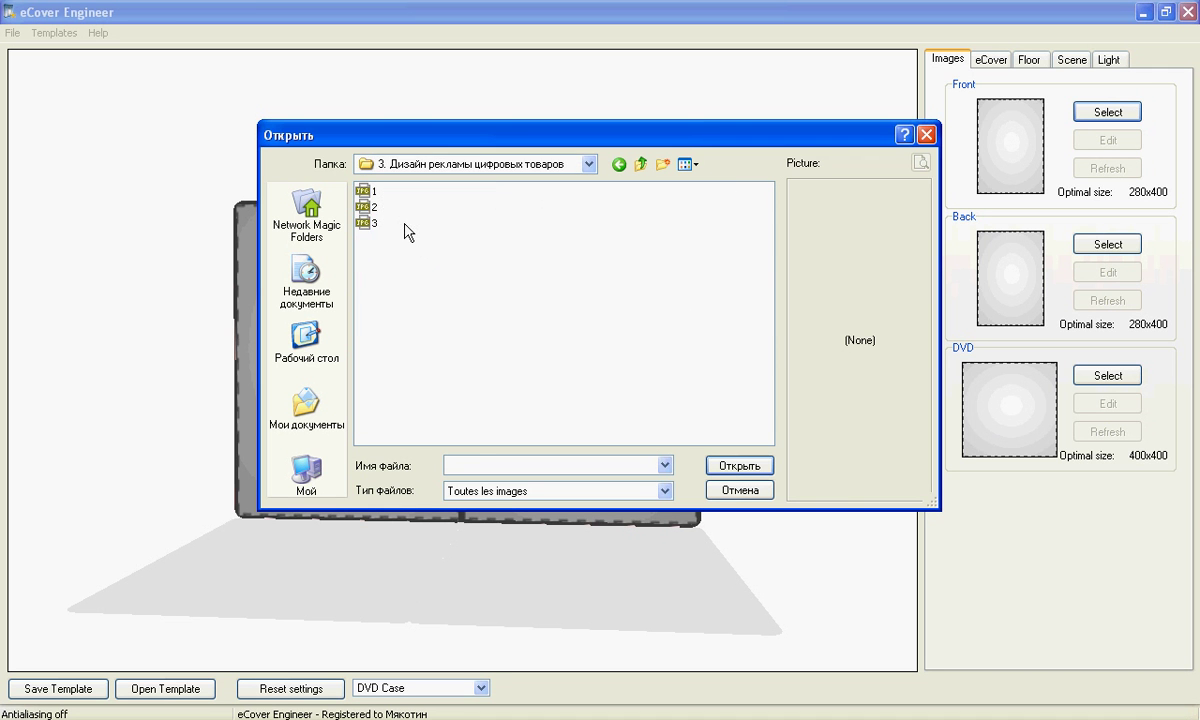
pyautogui.click(370, 197)
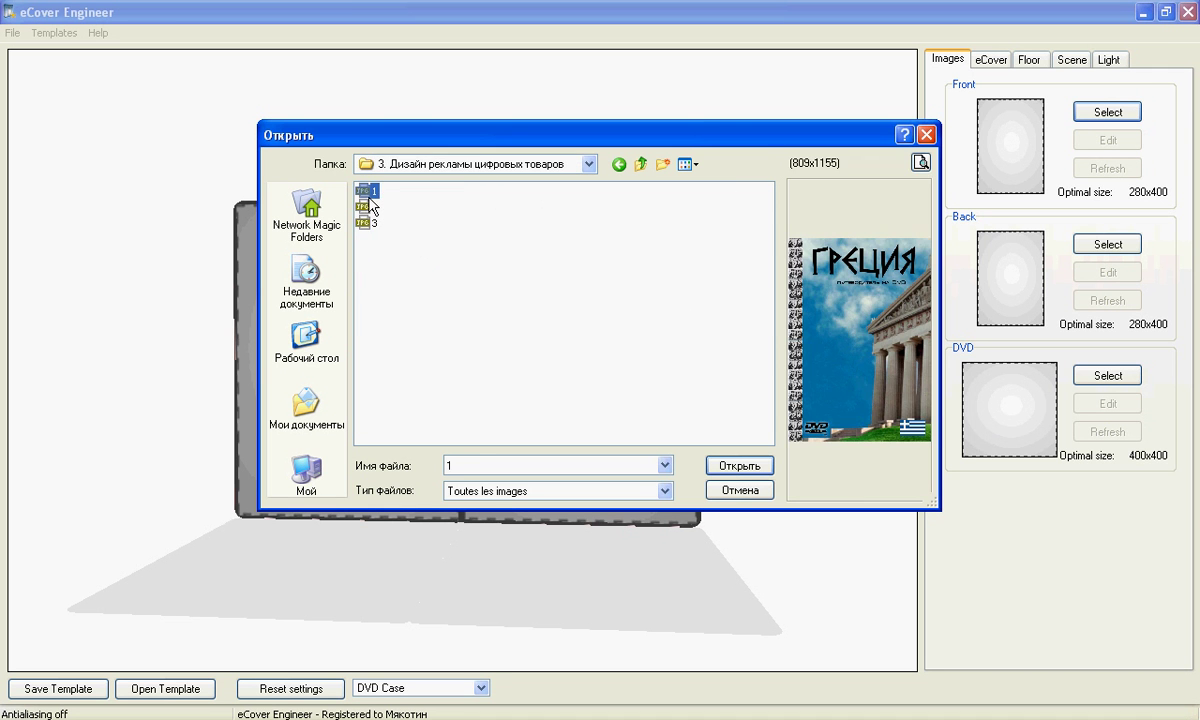
pyautogui.click(740, 468)
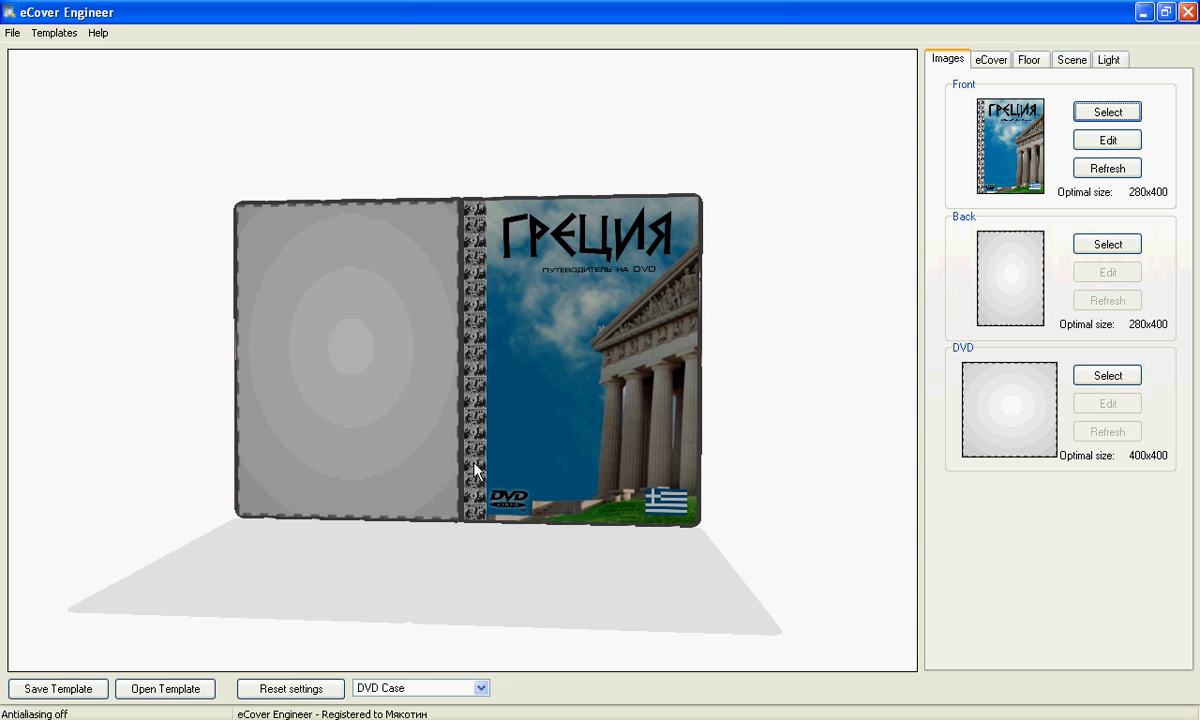
# Step: Load JPG file 2 from the same folder as the DVD case's back image
pyautogui.click(1105, 249)
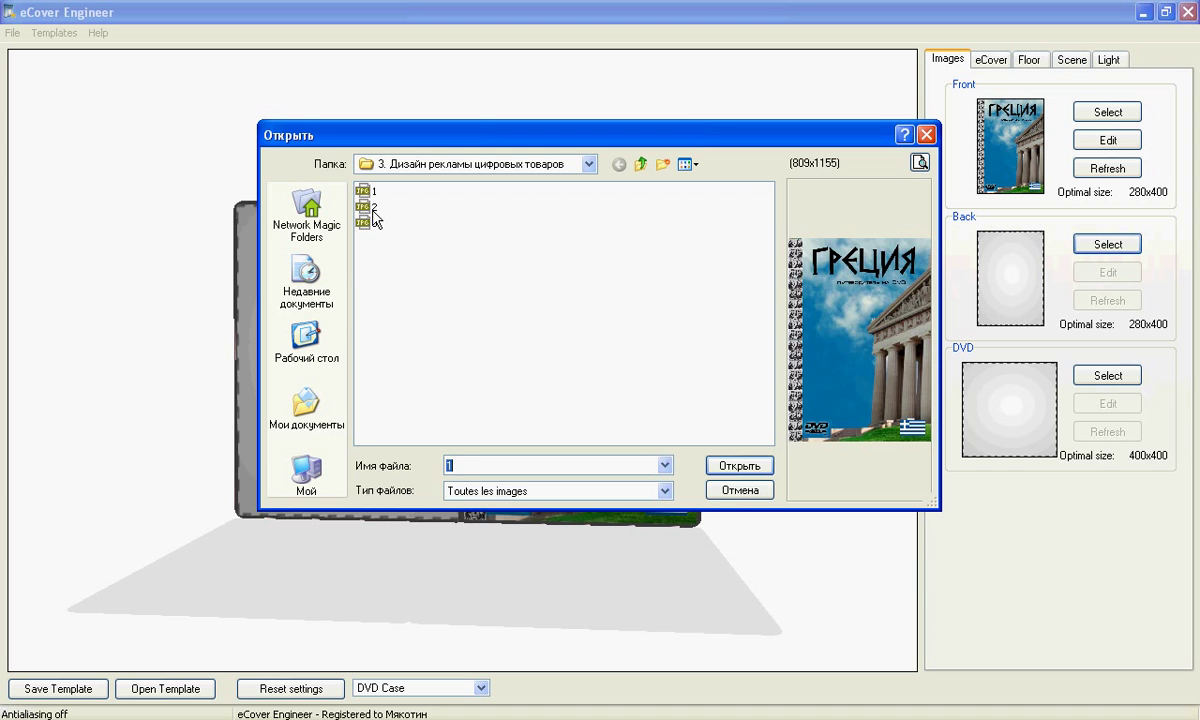
pyautogui.click(374, 207)
pyautogui.click(760, 468)
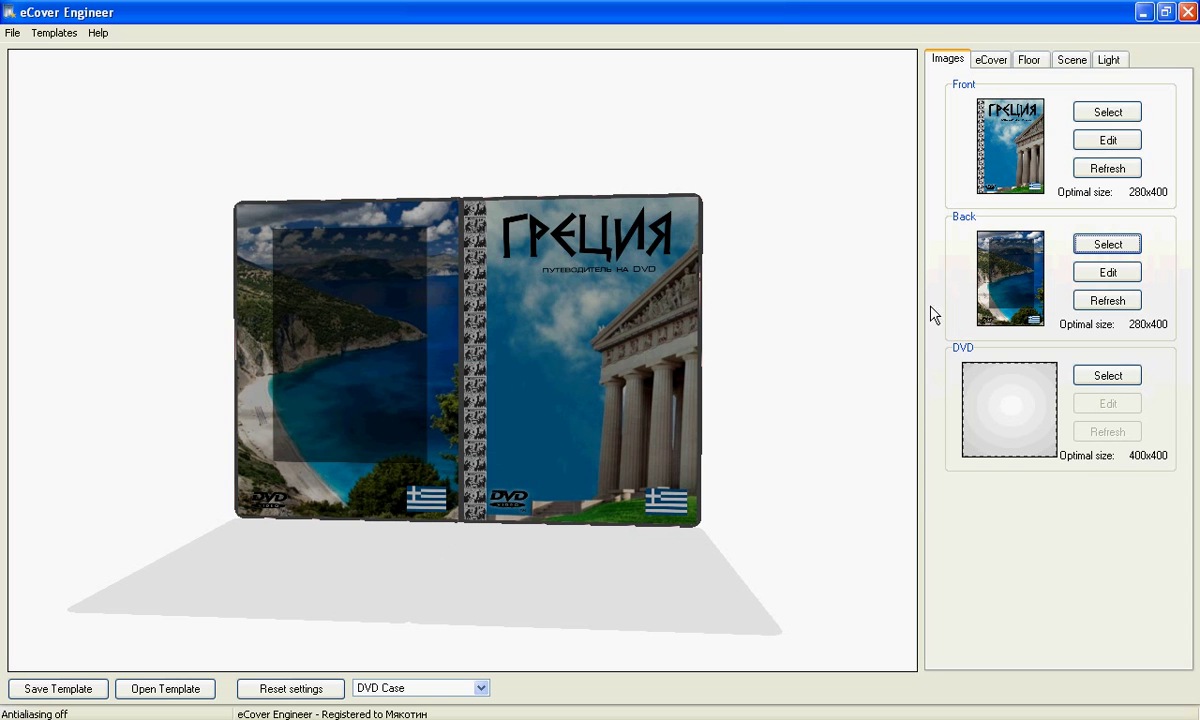
# Step: Load JPG file 3 from the same folder as the disc image
pyautogui.click(1104, 383)
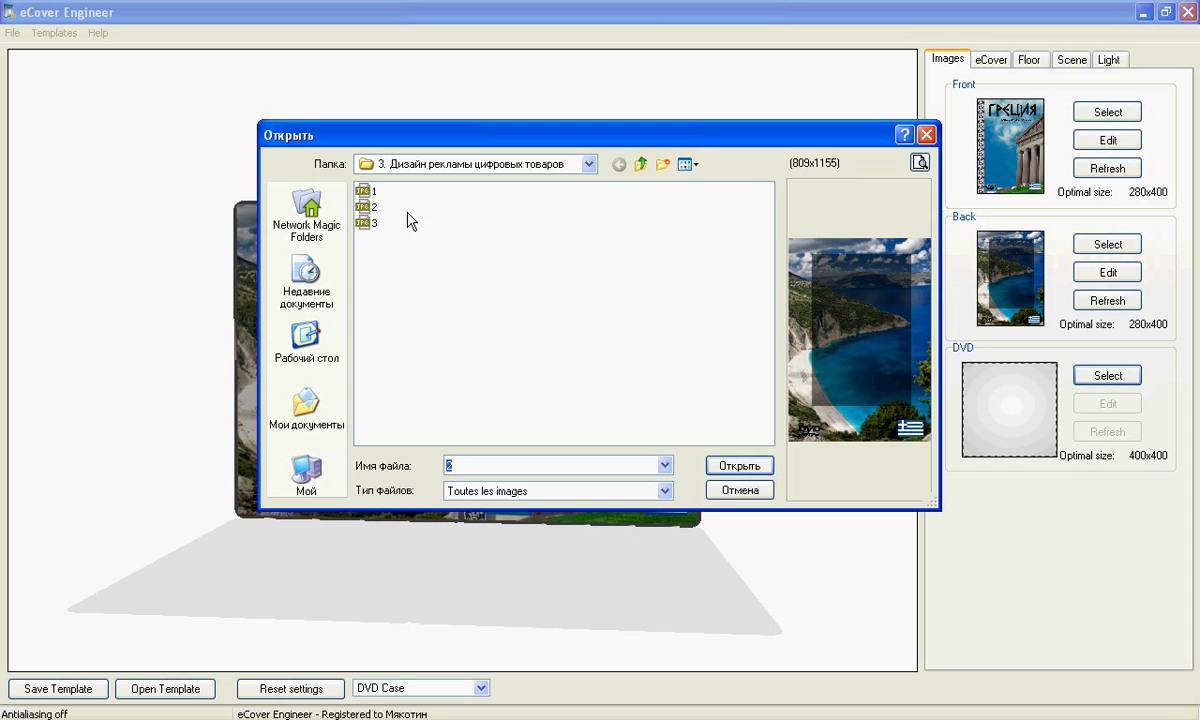
pyautogui.click(376, 230)
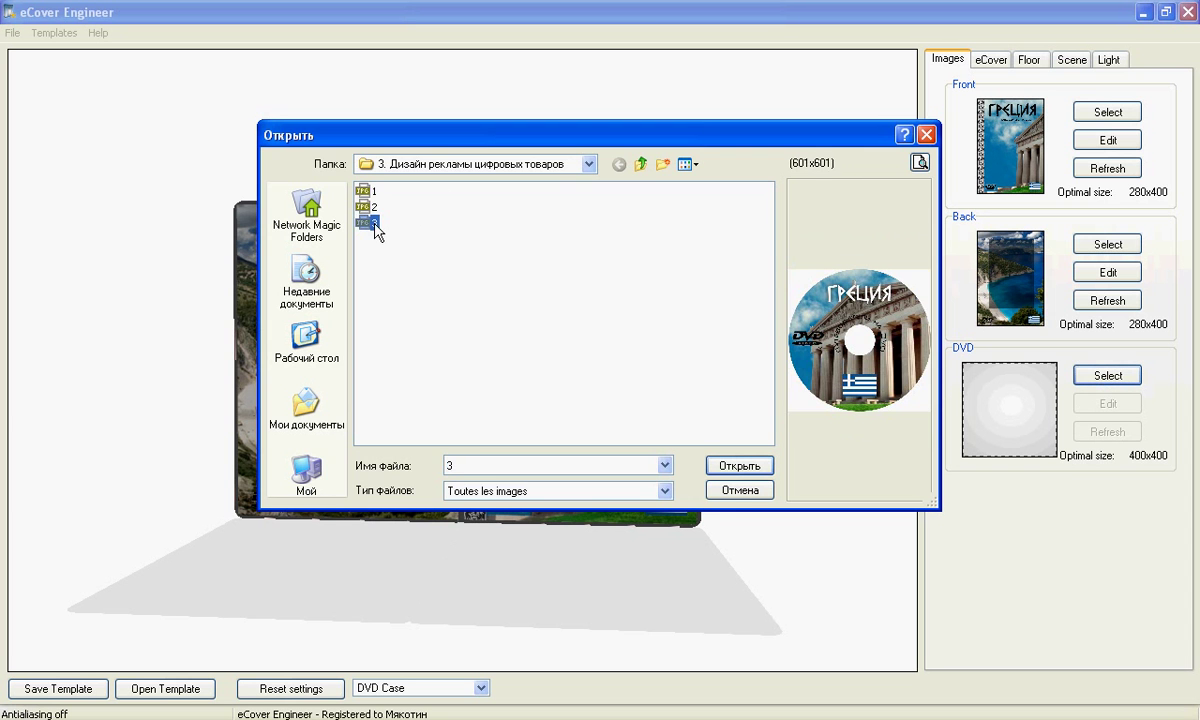
pyautogui.click(722, 467)
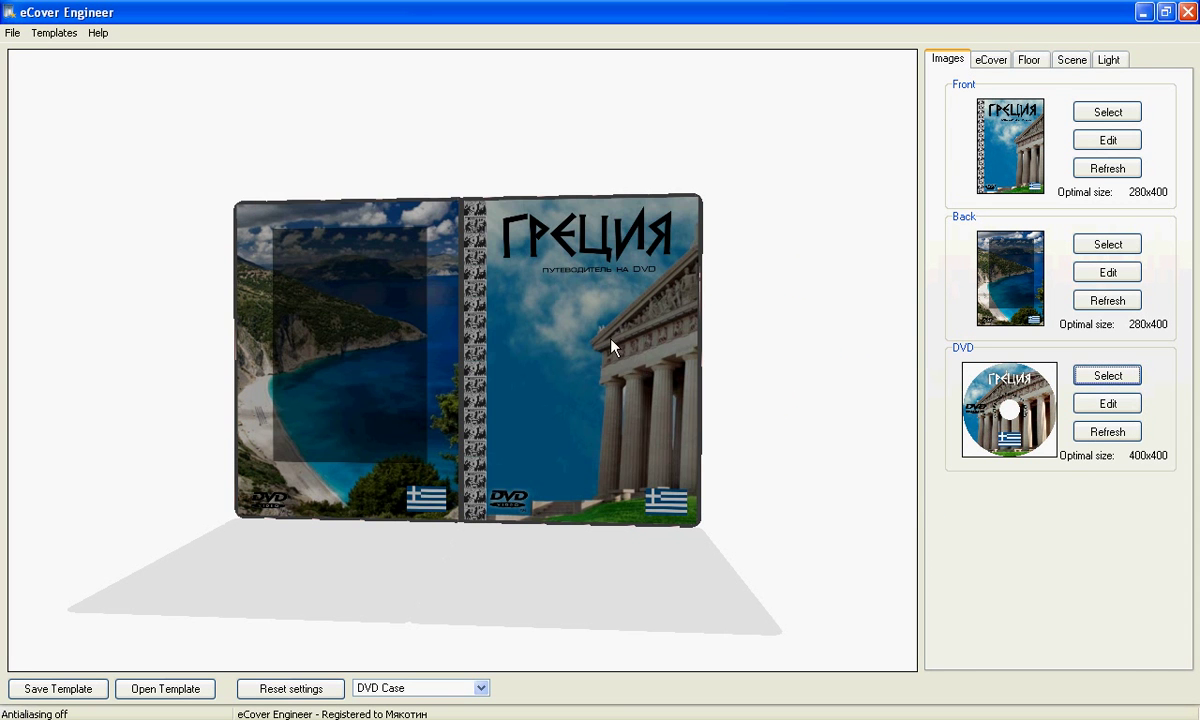
# Step: Examine the disc inside the open DVD case and the covers on its outside from several viewing angles
pyautogui.moveTo(612, 347); pyautogui.dragTo(567, 400)
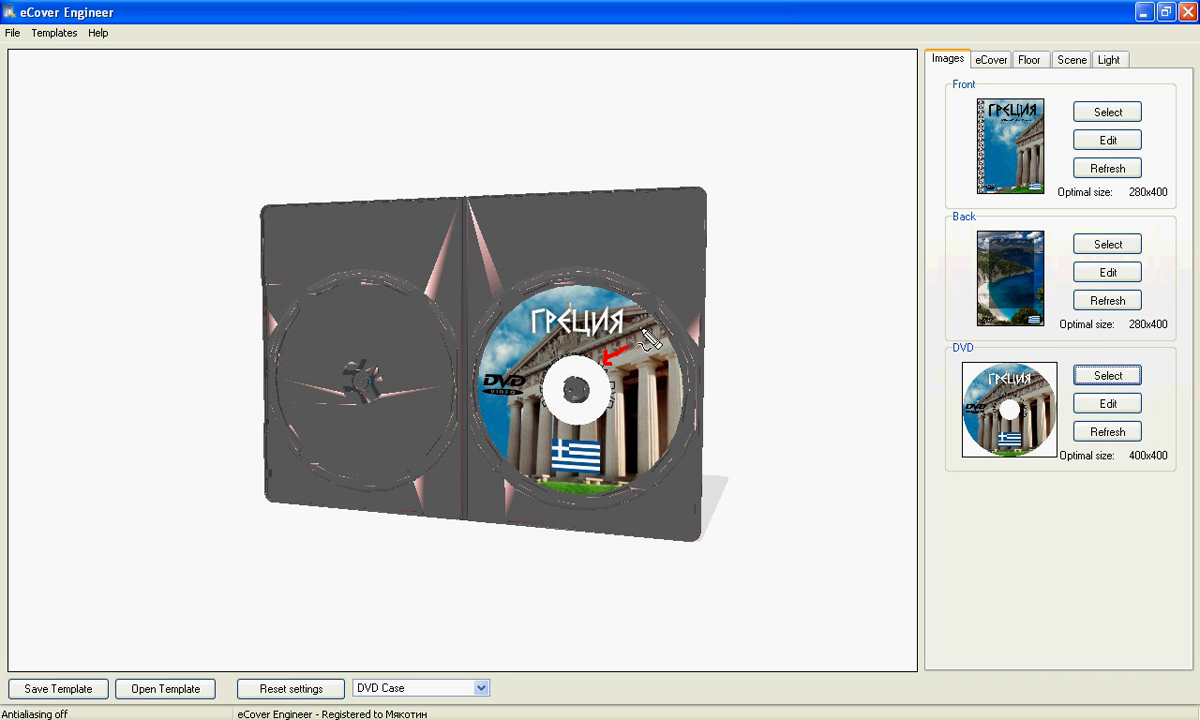
pyautogui.moveTo(612, 368); pyautogui.dragTo(622, 390)
pyautogui.press('Escape')
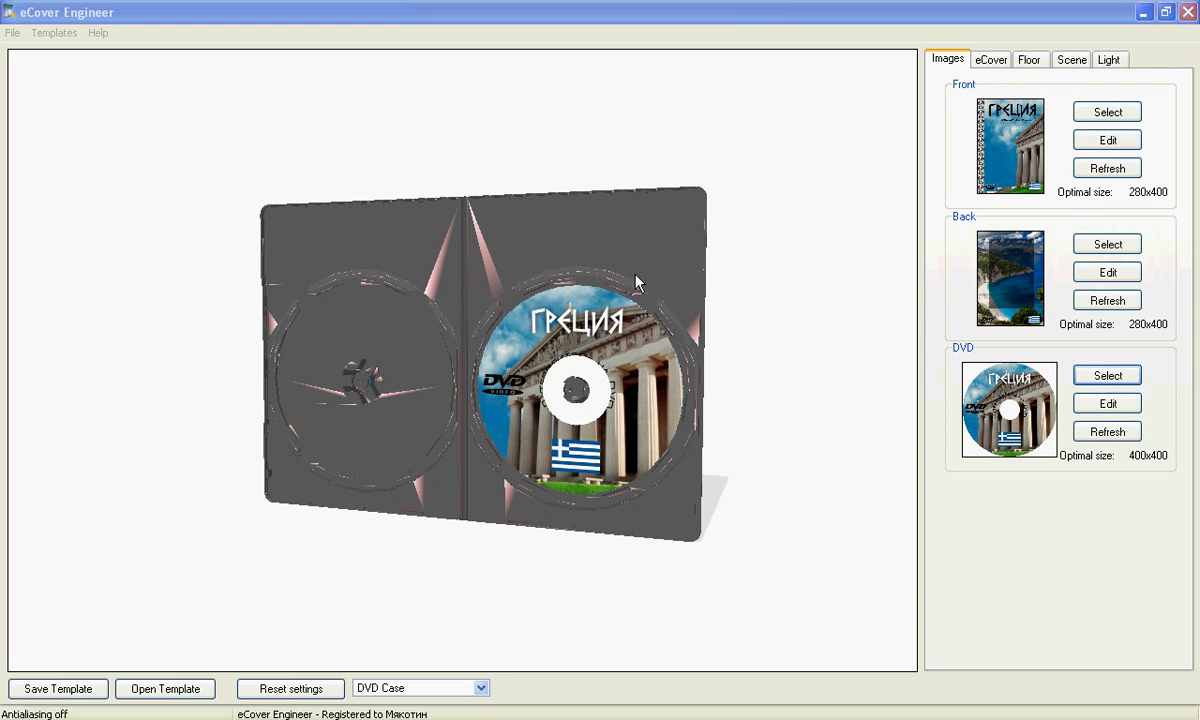
pyautogui.click(589, 260)
pyautogui.moveTo(516, 270); pyautogui.dragTo(622, 273)
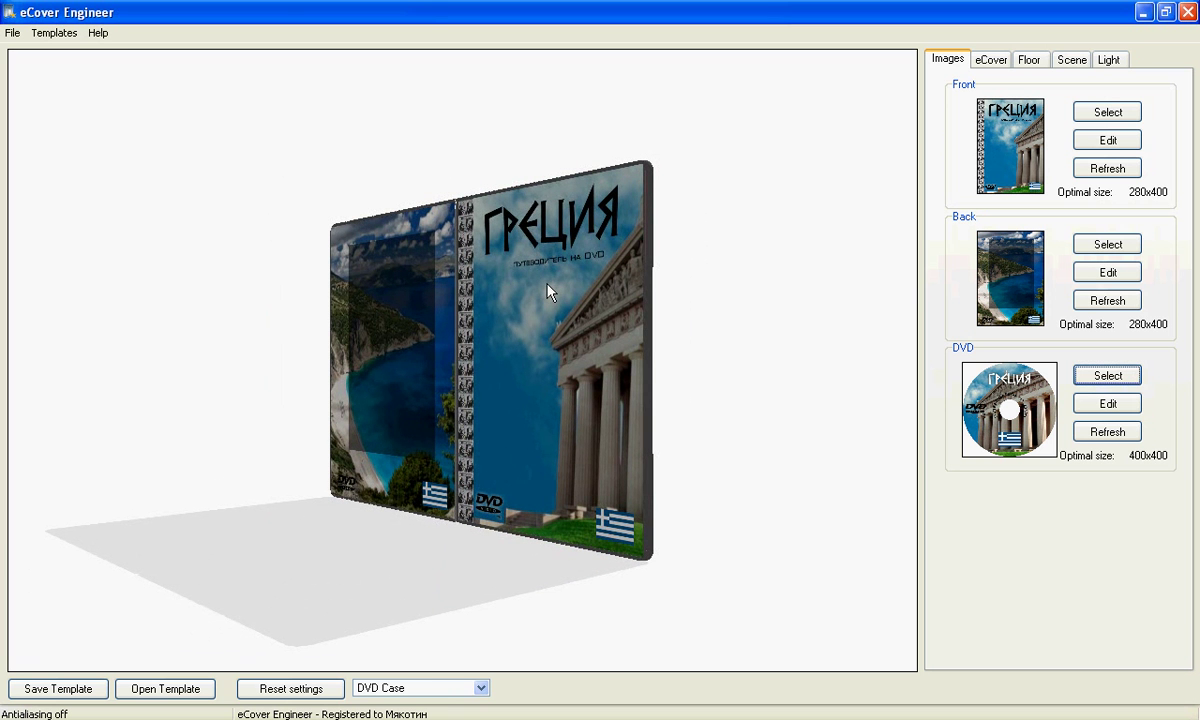
pyautogui.moveTo(564, 334); pyautogui.dragTo(433, 289)
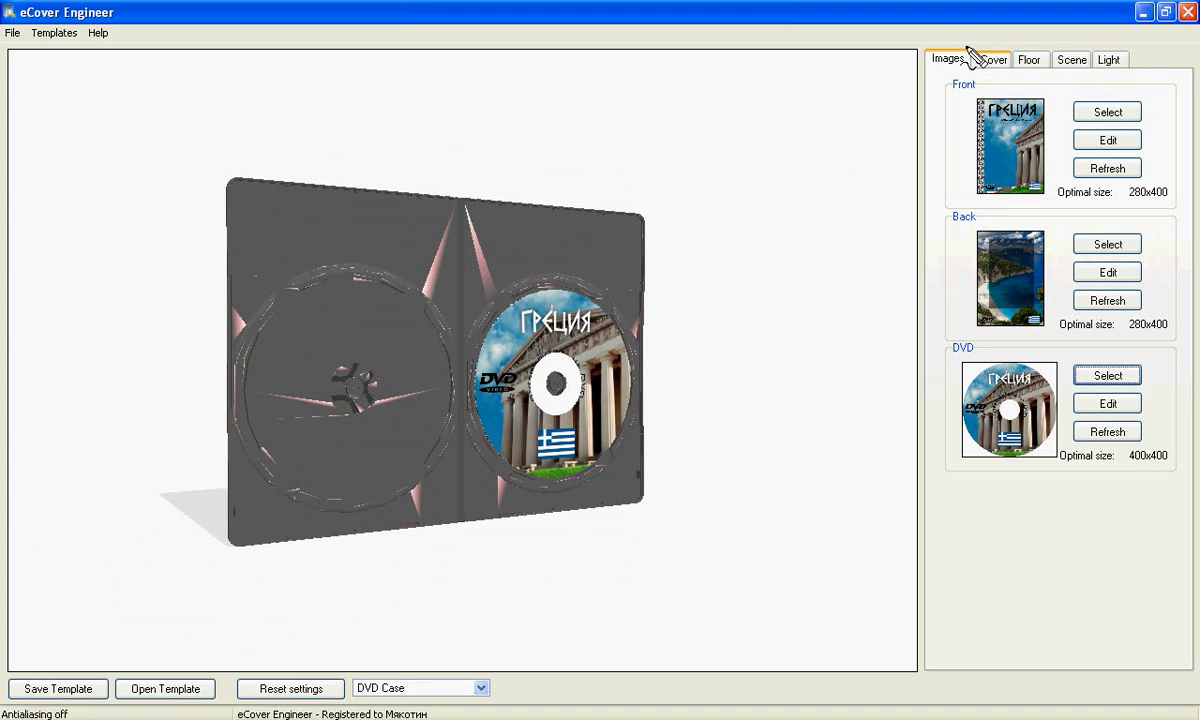
pyautogui.moveTo(967, 44)
pyautogui.mouseDown()
pyautogui.moveTo(867, 213)
pyautogui.moveTo(891, 440)
pyautogui.moveTo(933, 497)
pyautogui.moveTo(1107, 502)
pyautogui.mouseUp()
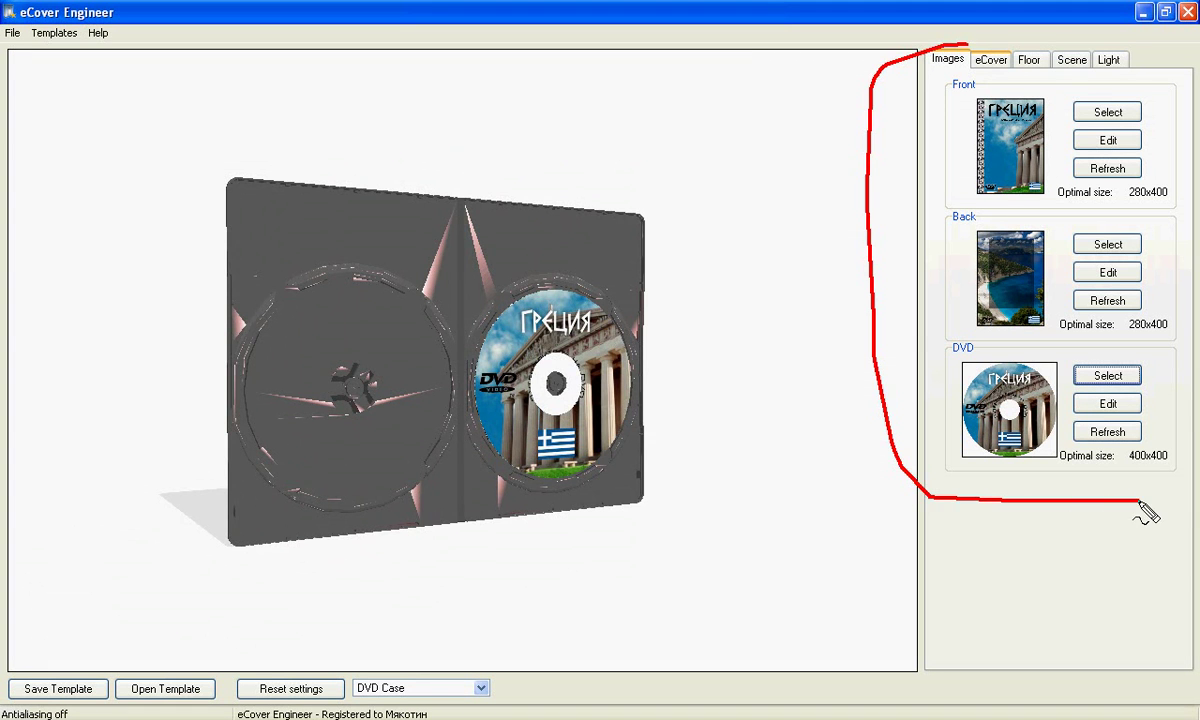
pyautogui.press('Escape')
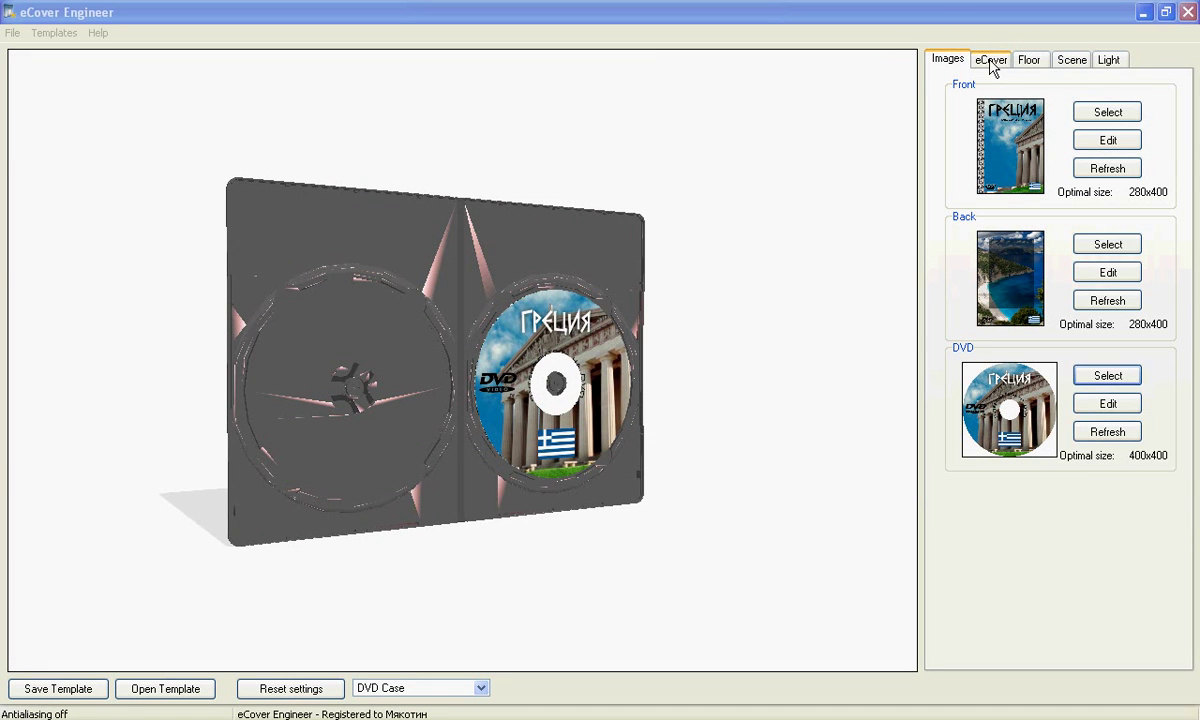
# Step: Close the DVD case completely by bringing its case angle to 180°
pyautogui.click(991, 62)
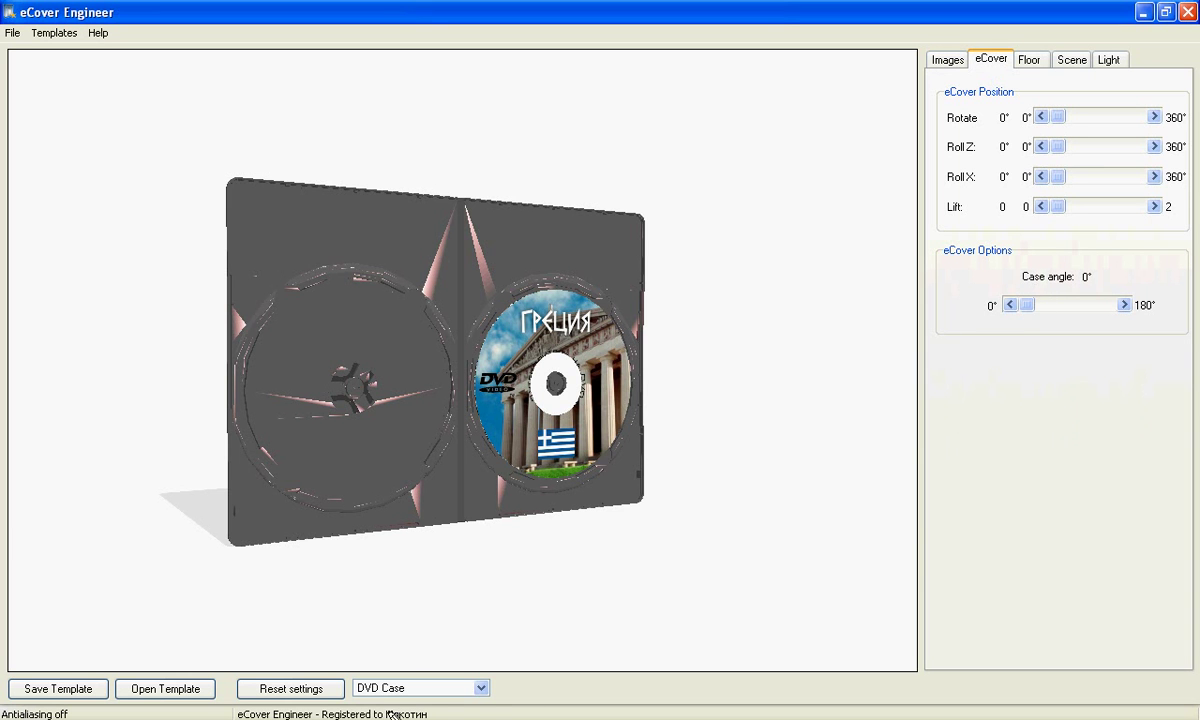
pyautogui.moveTo(360, 685)
pyautogui.mouseDown()
pyautogui.moveTo(400, 700)
pyautogui.moveTo(350, 675)
pyautogui.mouseUp()
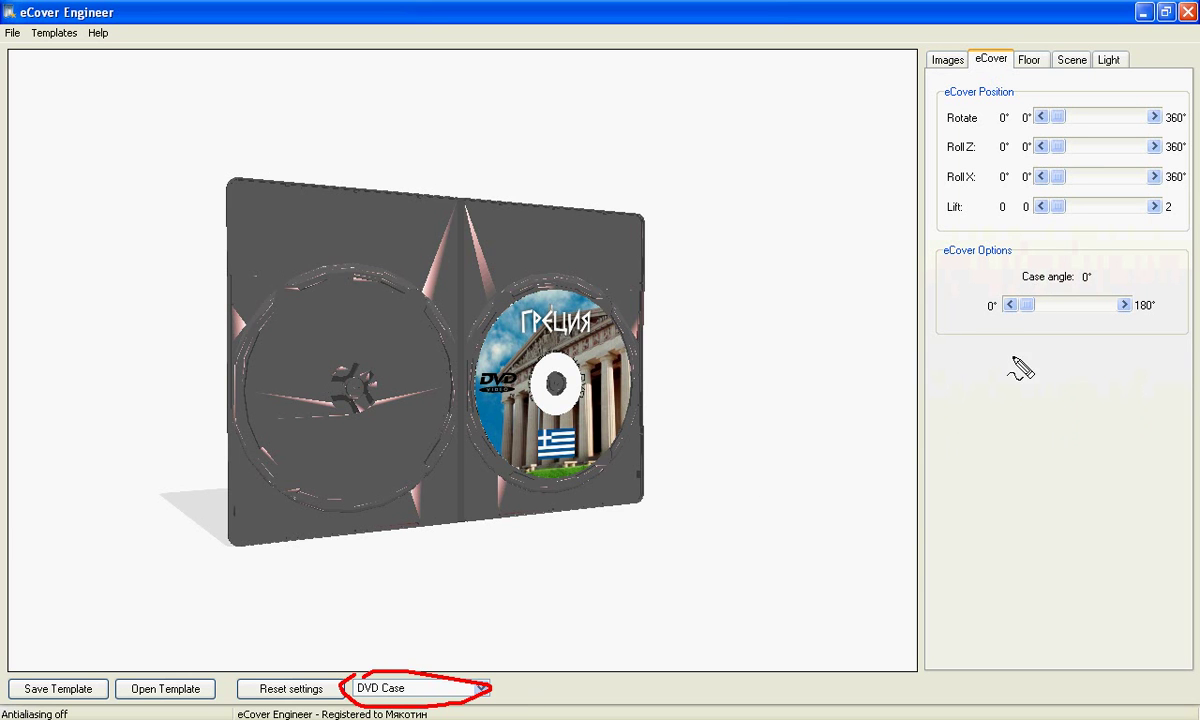
pyautogui.moveTo(1055, 280)
pyautogui.mouseDown()
pyautogui.moveTo(1008, 278)
pyautogui.moveTo(1098, 290)
pyautogui.moveTo(1060, 266)
pyautogui.moveTo(973, 297)
pyautogui.moveTo(991, 317)
pyautogui.moveTo(1143, 317)
pyautogui.moveTo(1131, 292)
pyautogui.moveTo(960, 287)
pyautogui.mouseUp()
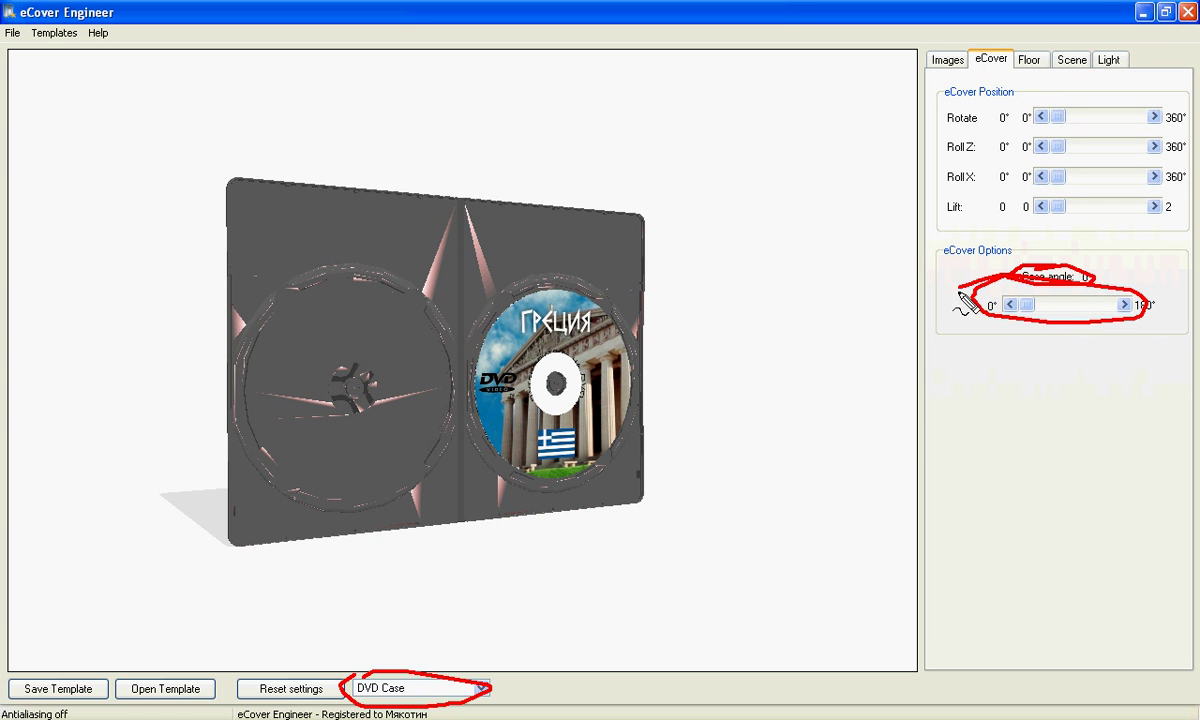
pyautogui.moveTo(365, 198)
pyautogui.mouseDown()
pyautogui.moveTo(537, 318)
pyautogui.moveTo(553, 272)
pyautogui.mouseUp()
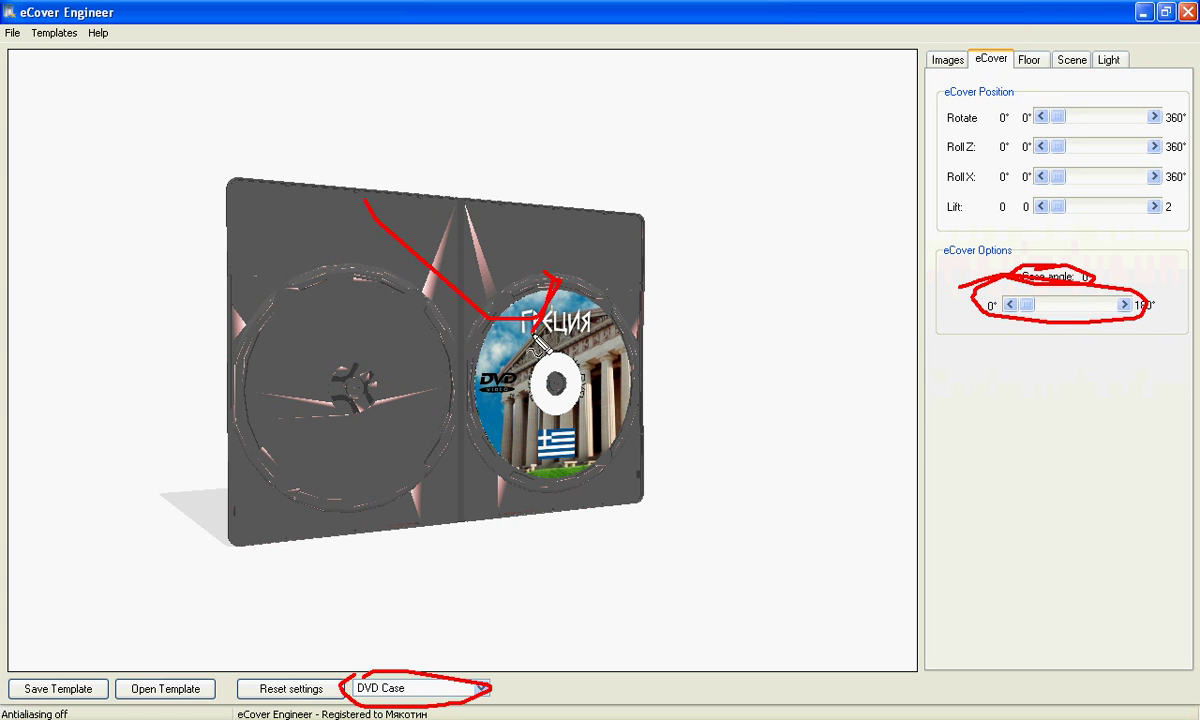
pyautogui.press('Escape')
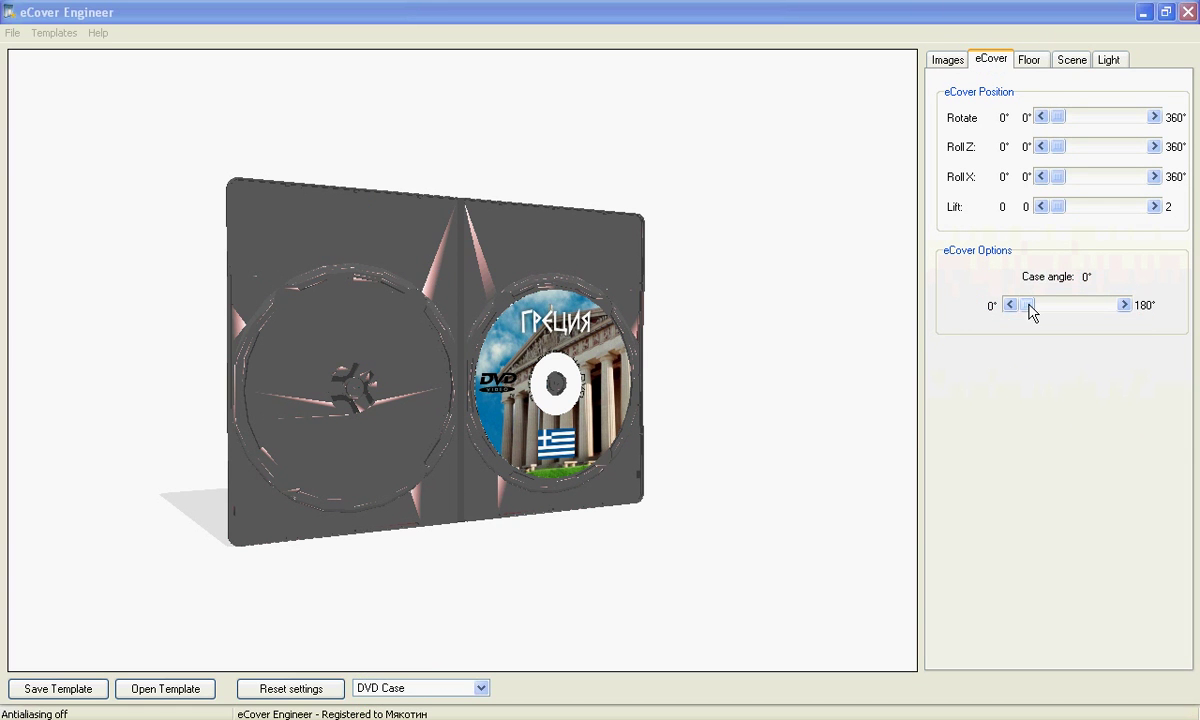
pyautogui.moveTo(1048, 312); pyautogui.dragTo(1092, 312)
pyautogui.press('Left')
pyautogui.press('Left')
pyautogui.press('Left')
pyautogui.press('Left')
pyautogui.press('Left')
pyautogui.press('Left')
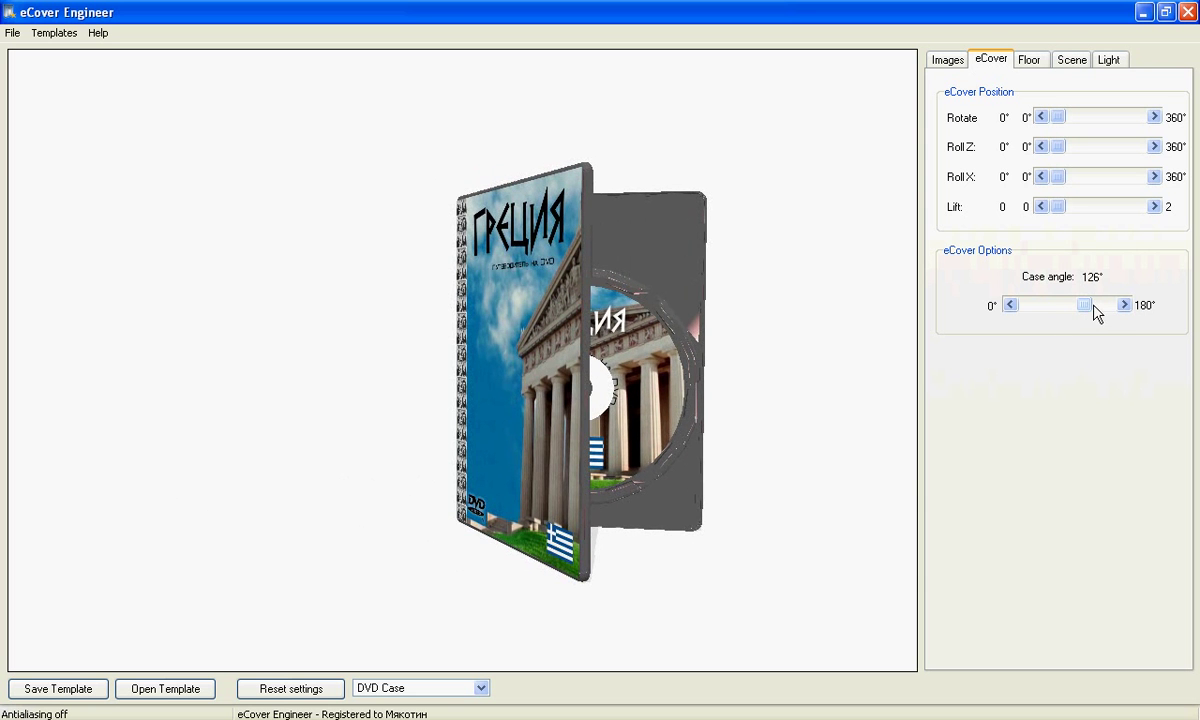
pyautogui.moveTo(1094, 306); pyautogui.dragTo(1124, 306)
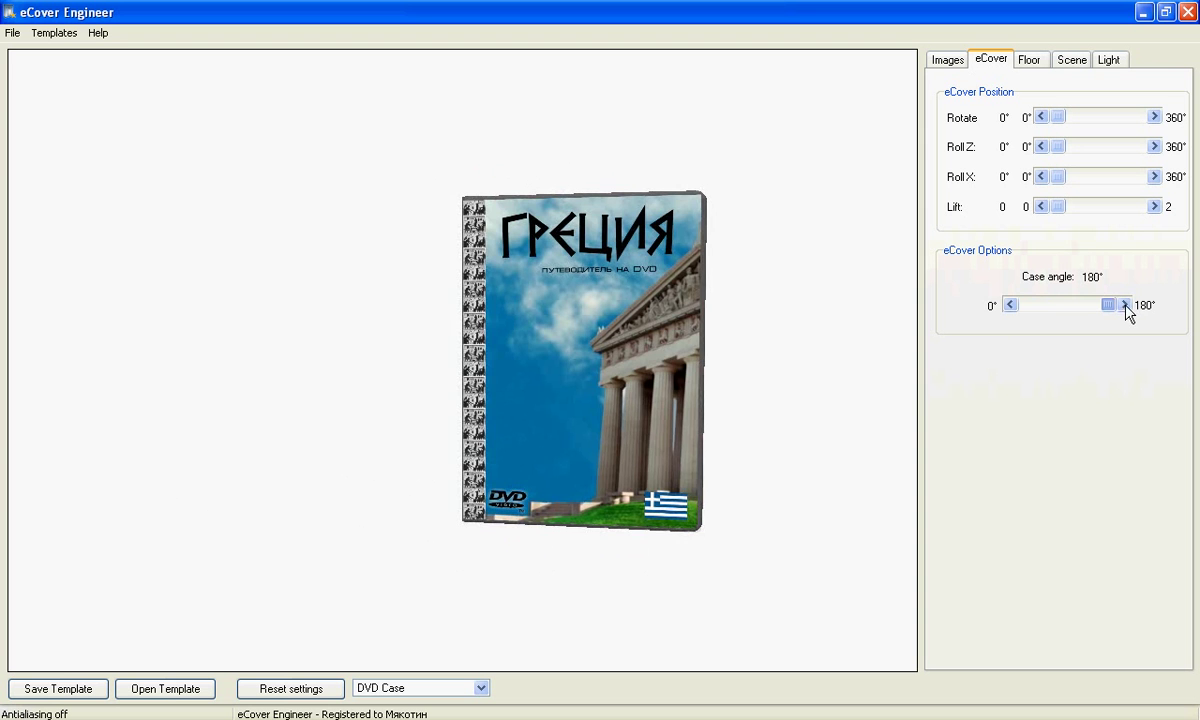
# Step: Set the case angle to 163° so the DVD case stands slightly open, seen at an angle from the front
pyautogui.moveTo(568, 340); pyautogui.dragTo(541, 345)
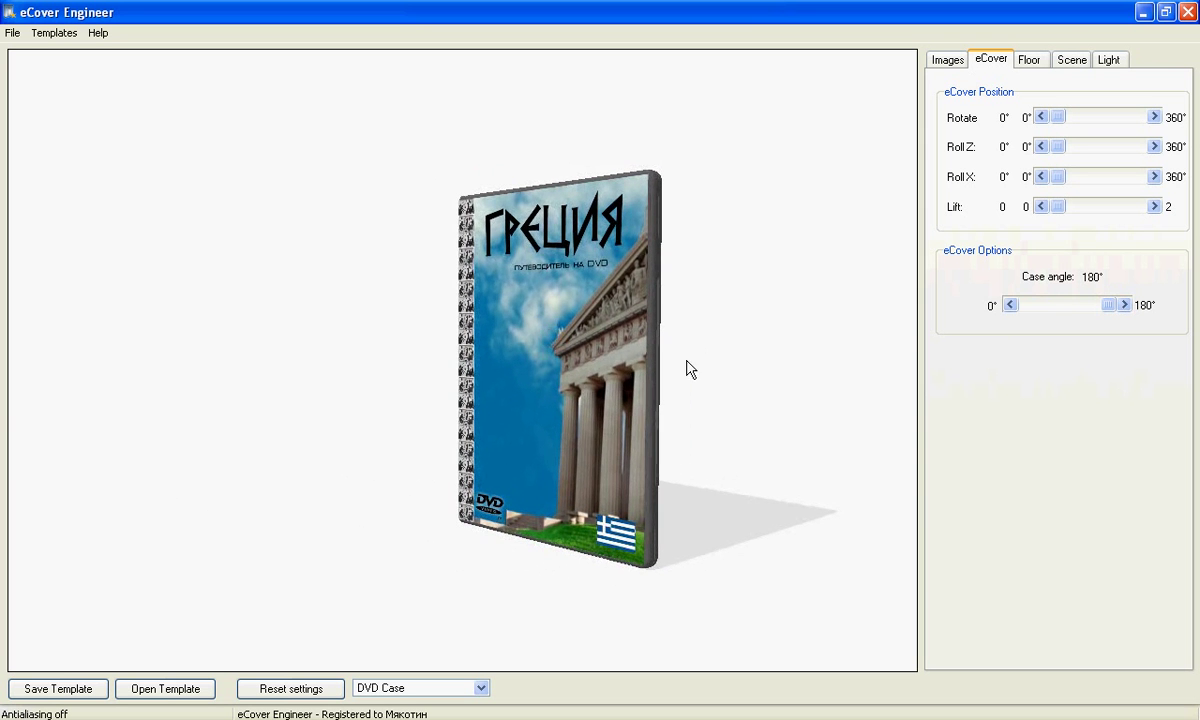
pyautogui.moveTo(1109, 308); pyautogui.dragTo(1100, 311)
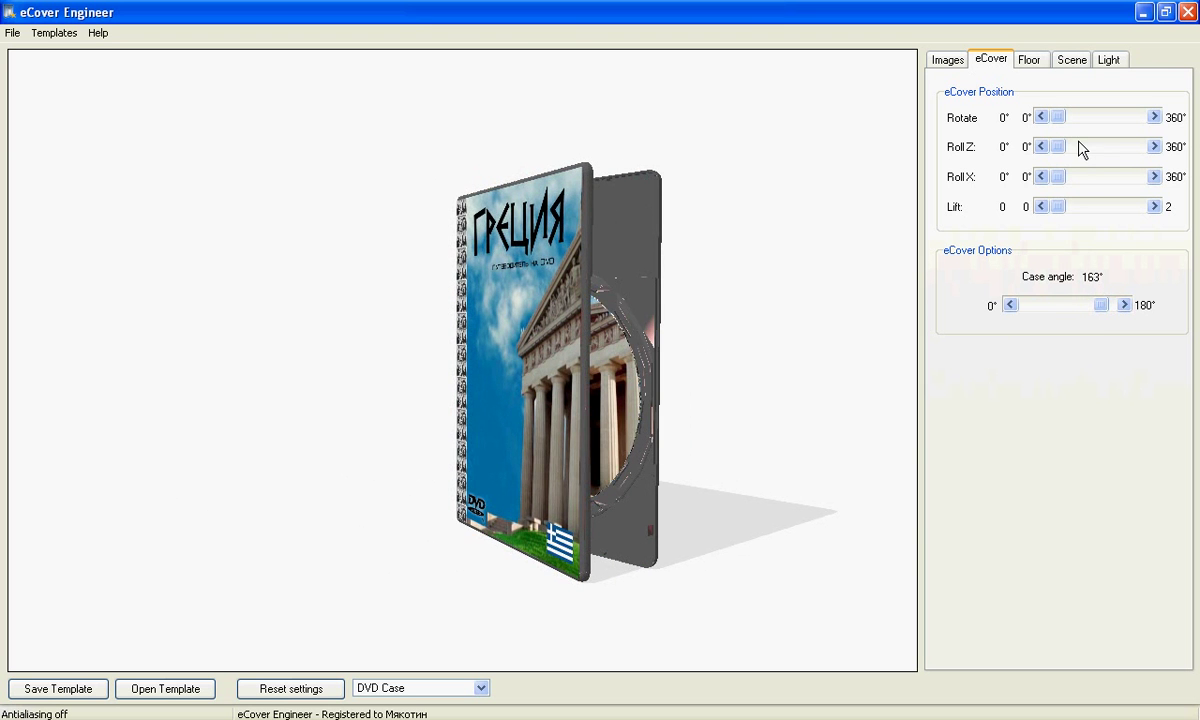
# Step: Try out the rotation and roll settings of the DVD case's position
pyautogui.moveTo(990, 91)
pyautogui.mouseDown()
pyautogui.moveTo(942, 96)
pyautogui.moveTo(940, 212)
pyautogui.mouseUp()
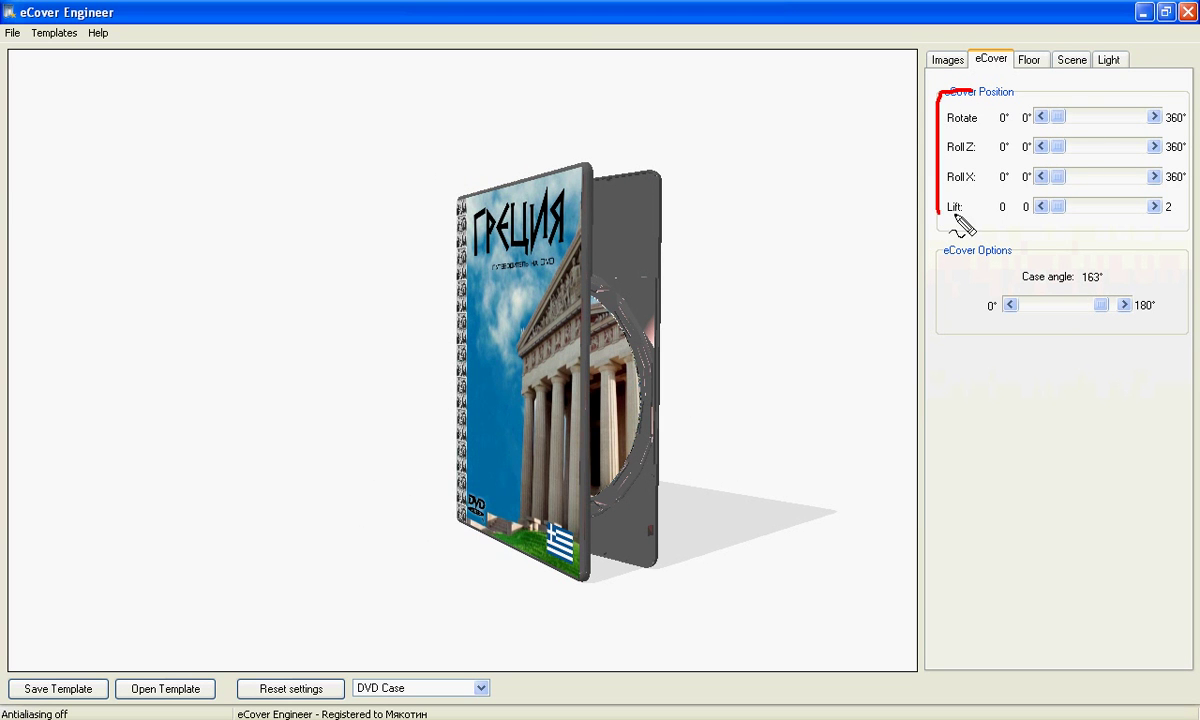
pyautogui.press('Escape')
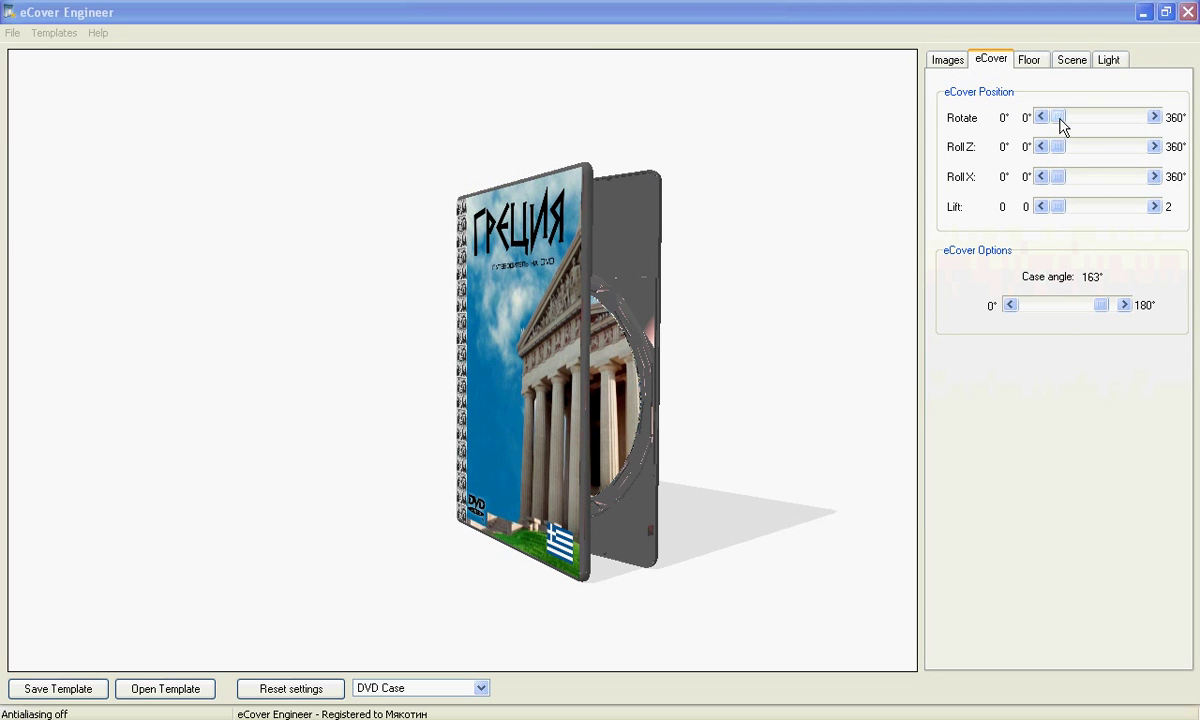
pyautogui.moveTo(1062, 124); pyautogui.dragTo(1058, 179)
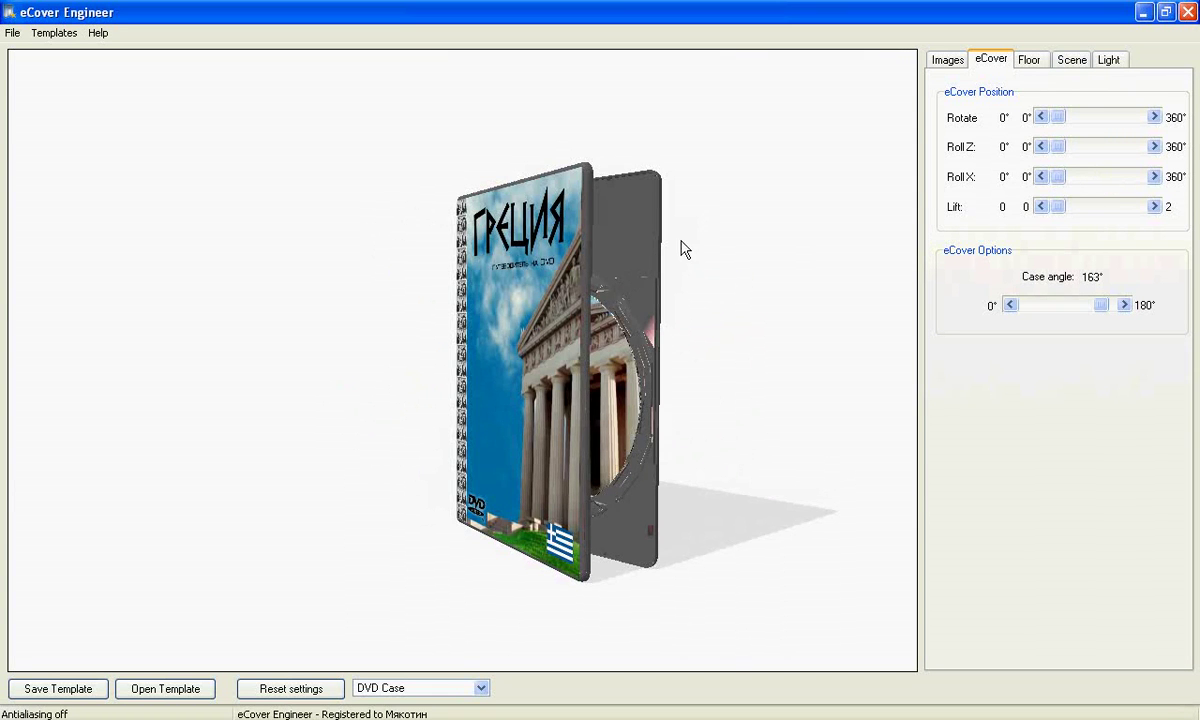
# Step: Show the coordinate axes in the scene around the DVD case
pyautogui.click(1069, 63)
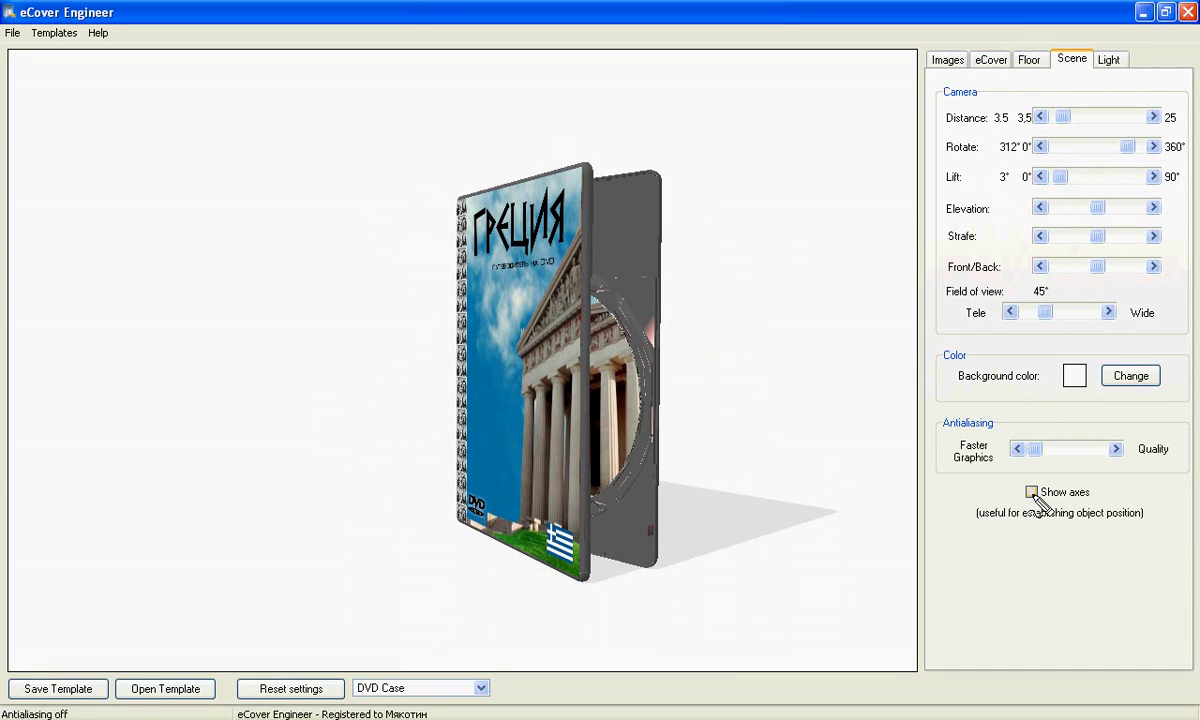
pyautogui.moveTo(1025, 478)
pyautogui.mouseDown()
pyautogui.moveTo(1004, 502)
pyautogui.moveTo(1069, 522)
pyautogui.moveTo(1086, 472)
pyautogui.mouseUp()
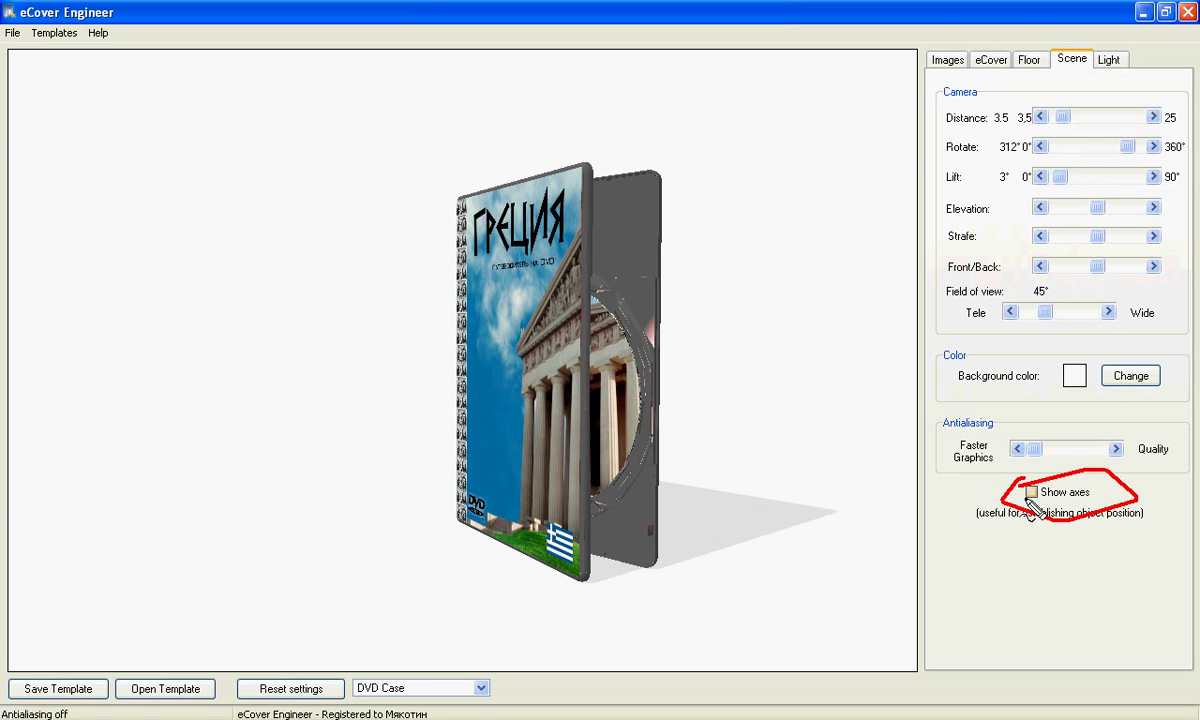
pyautogui.press('Escape')
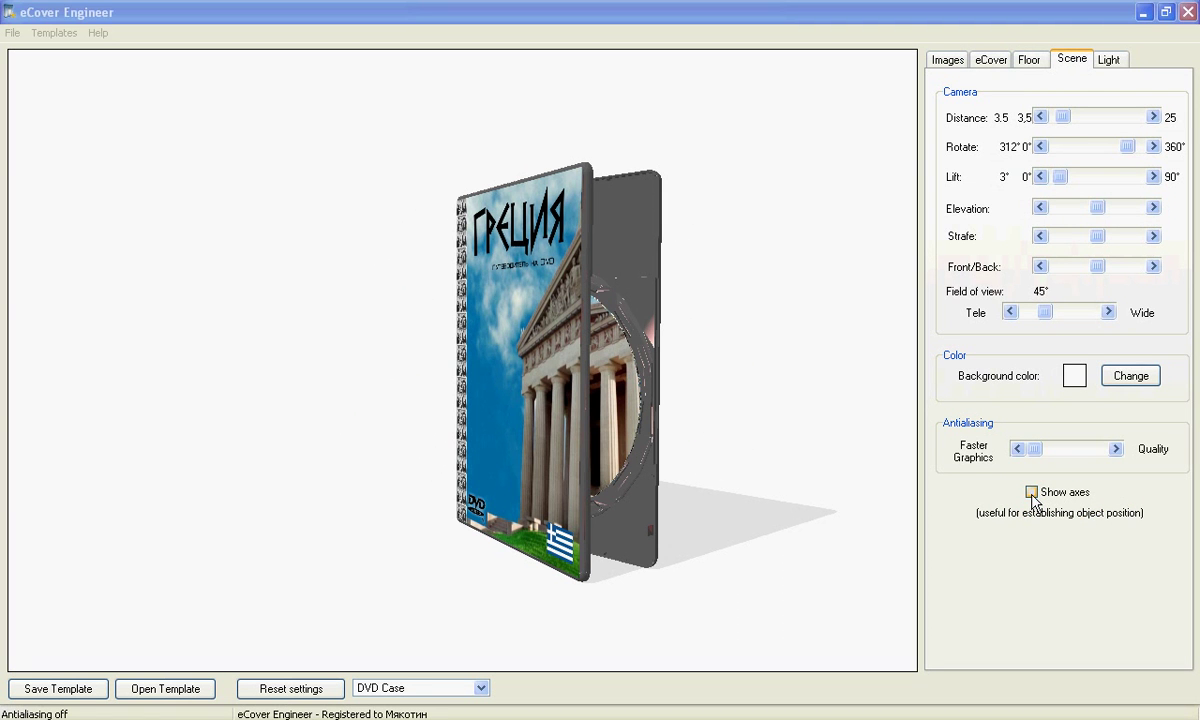
pyautogui.click(1031, 493)
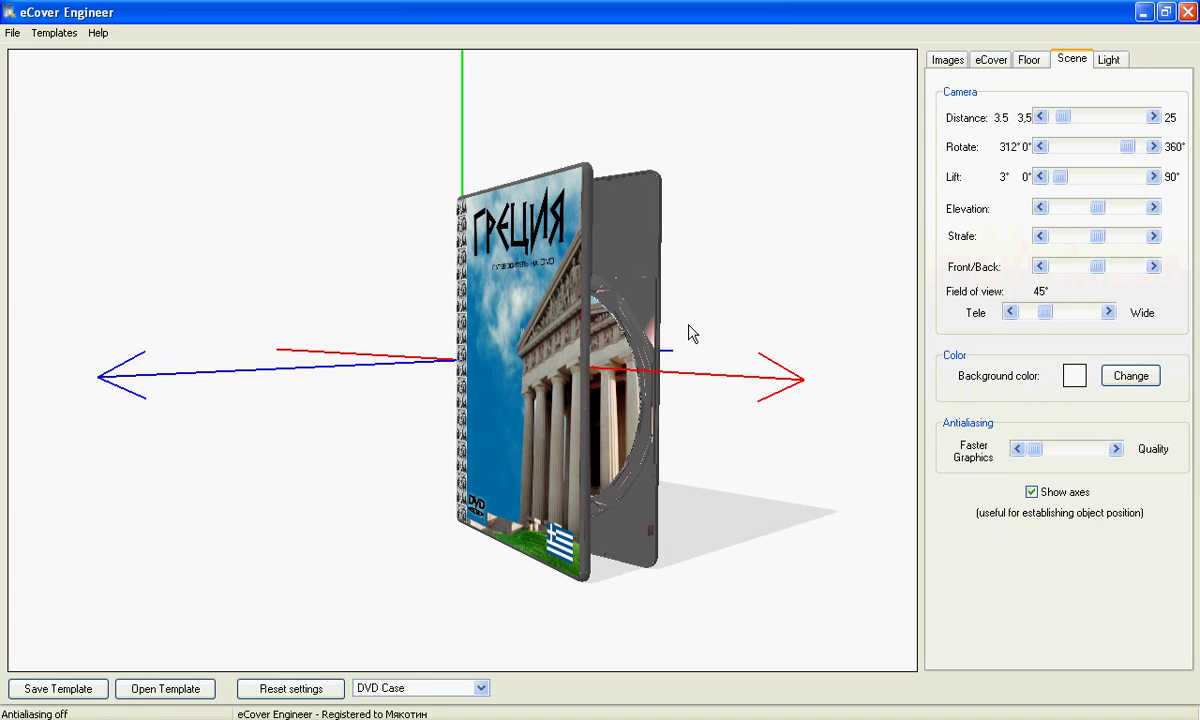
# Step: Try out rolling the DVD case about the Z axis, then bring the roll back to 0°
pyautogui.click(988, 62)
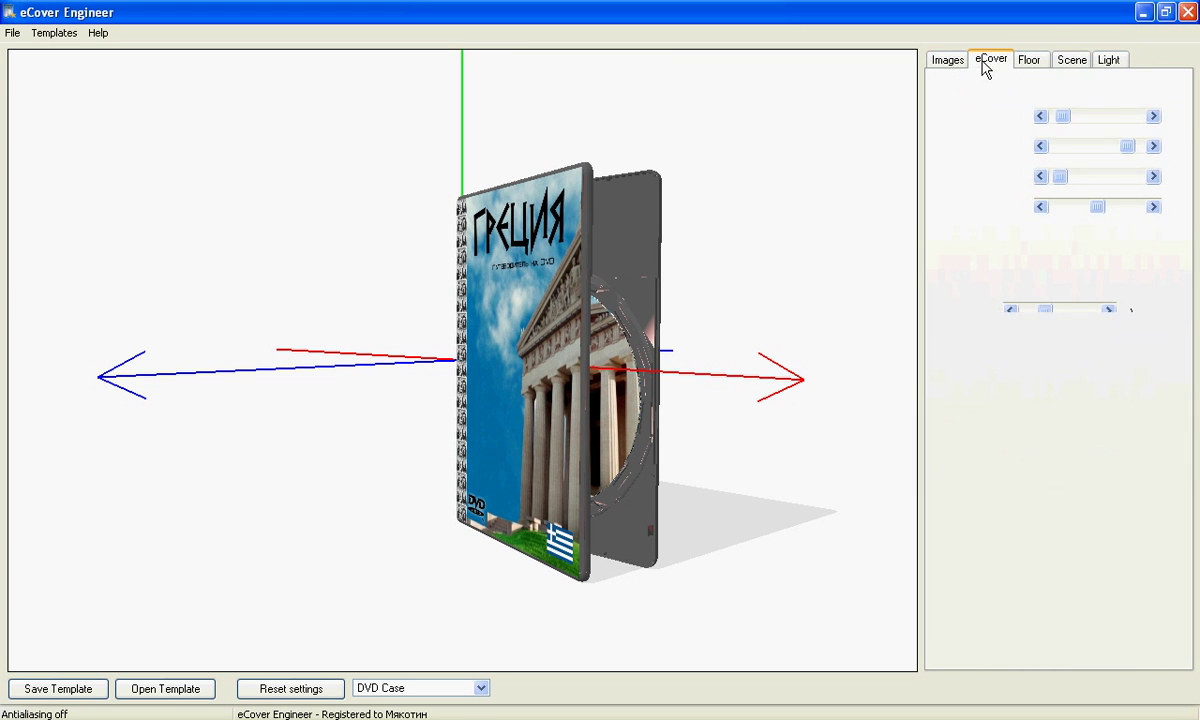
pyautogui.click(1067, 146)
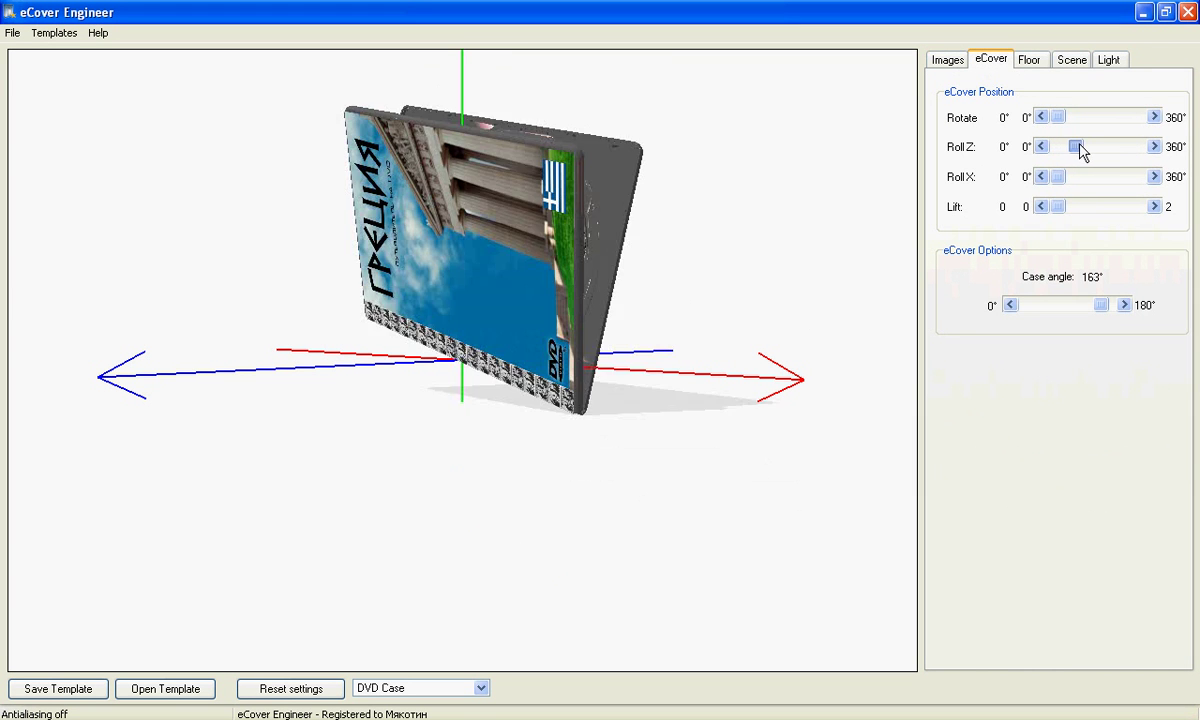
pyautogui.moveTo(1077, 150); pyautogui.dragTo(1040, 150)
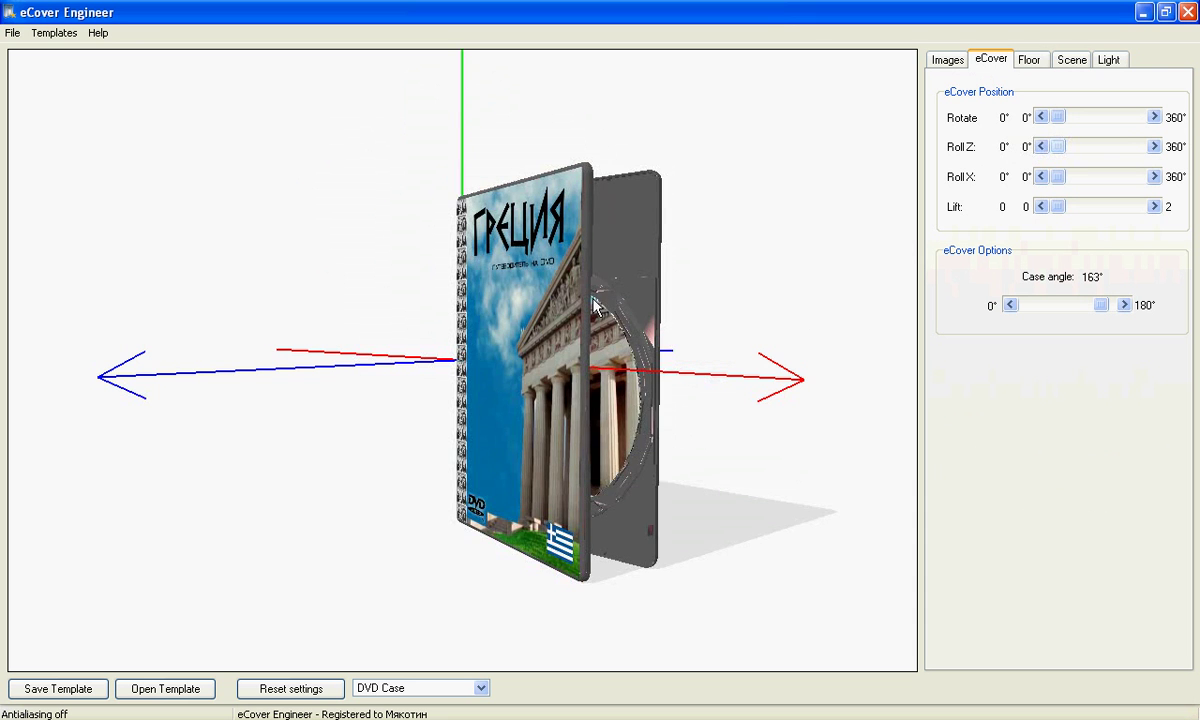
# Step: Try lifting the DVD case off the floor to 0.43, then lower it back to 0
pyautogui.moveTo(594, 300)
pyautogui.mouseDown()
pyautogui.moveTo(583, 279)
pyautogui.moveTo(569, 270)
pyautogui.moveTo(591, 288)
pyautogui.moveTo(554, 270)
pyautogui.moveTo(601, 295)
pyautogui.moveTo(631, 288)
pyautogui.moveTo(617, 293)
pyautogui.mouseUp()
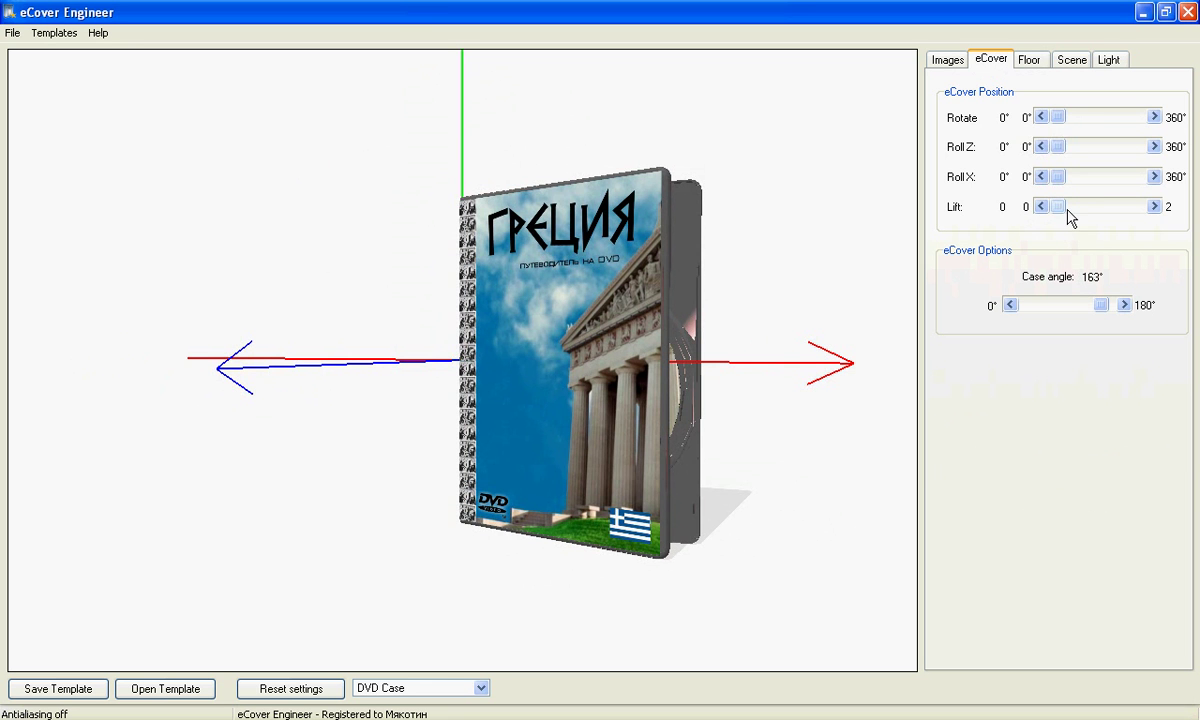
pyautogui.moveTo(1068, 214)
pyautogui.mouseDown()
pyautogui.moveTo(1088, 214)
pyautogui.moveTo(1078, 218)
pyautogui.mouseUp()
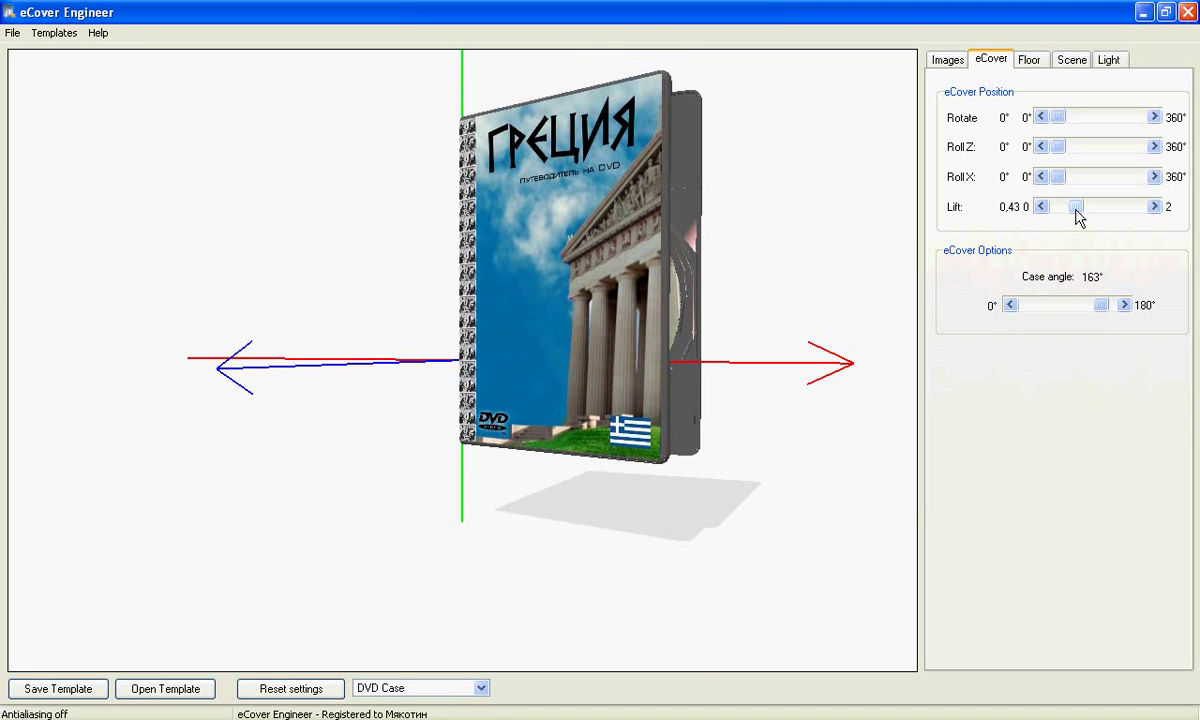
pyautogui.moveTo(816, 177)
pyautogui.mouseDown()
pyautogui.moveTo(745, 202)
pyautogui.moveTo(757, 187)
pyautogui.moveTo(748, 227)
pyautogui.mouseUp()
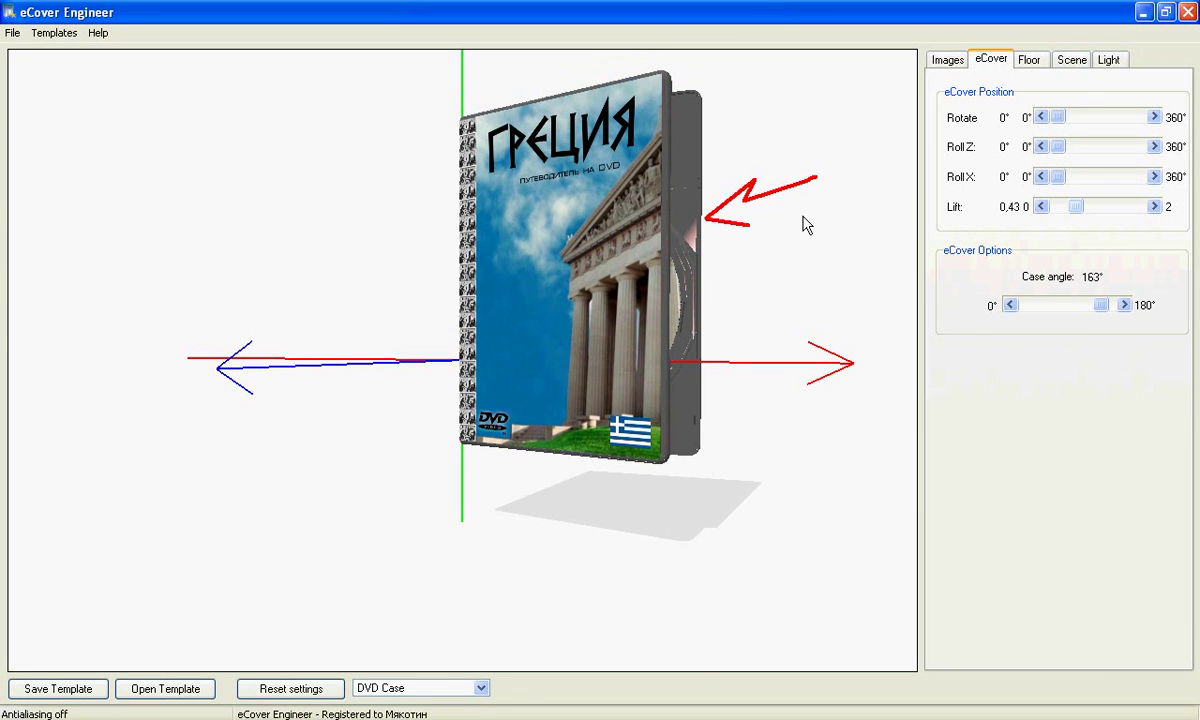
pyautogui.press('Escape')
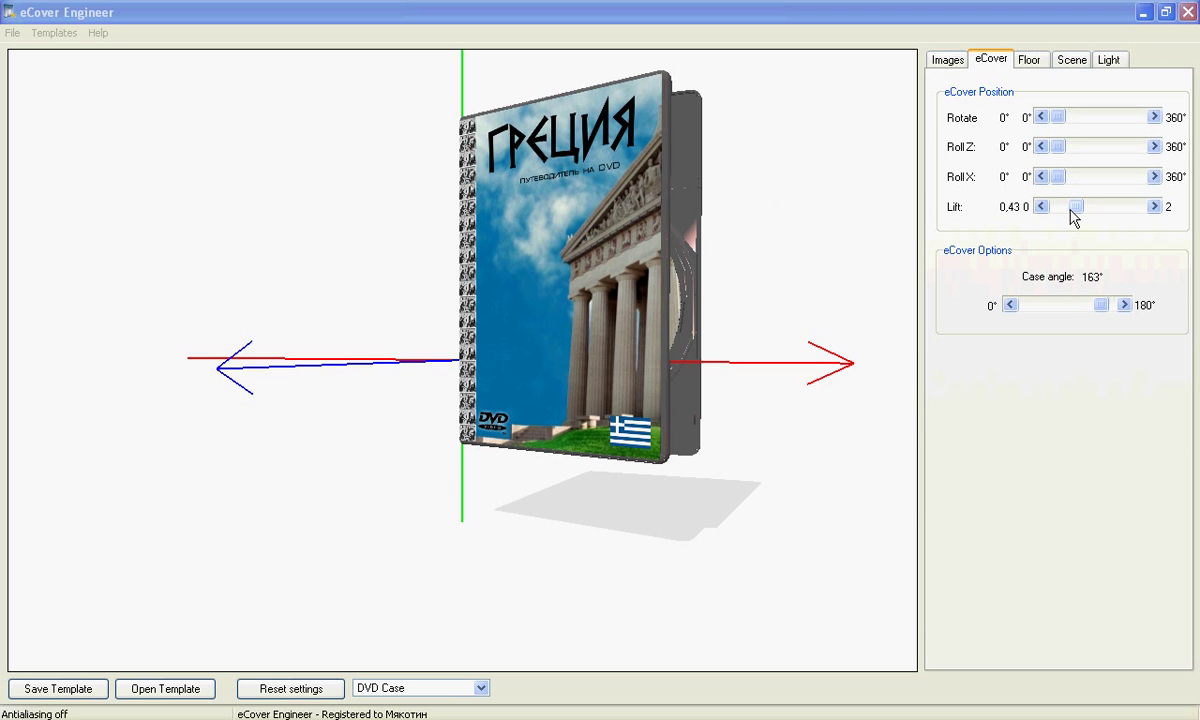
pyautogui.moveTo(1084, 208); pyautogui.dragTo(1058, 212)
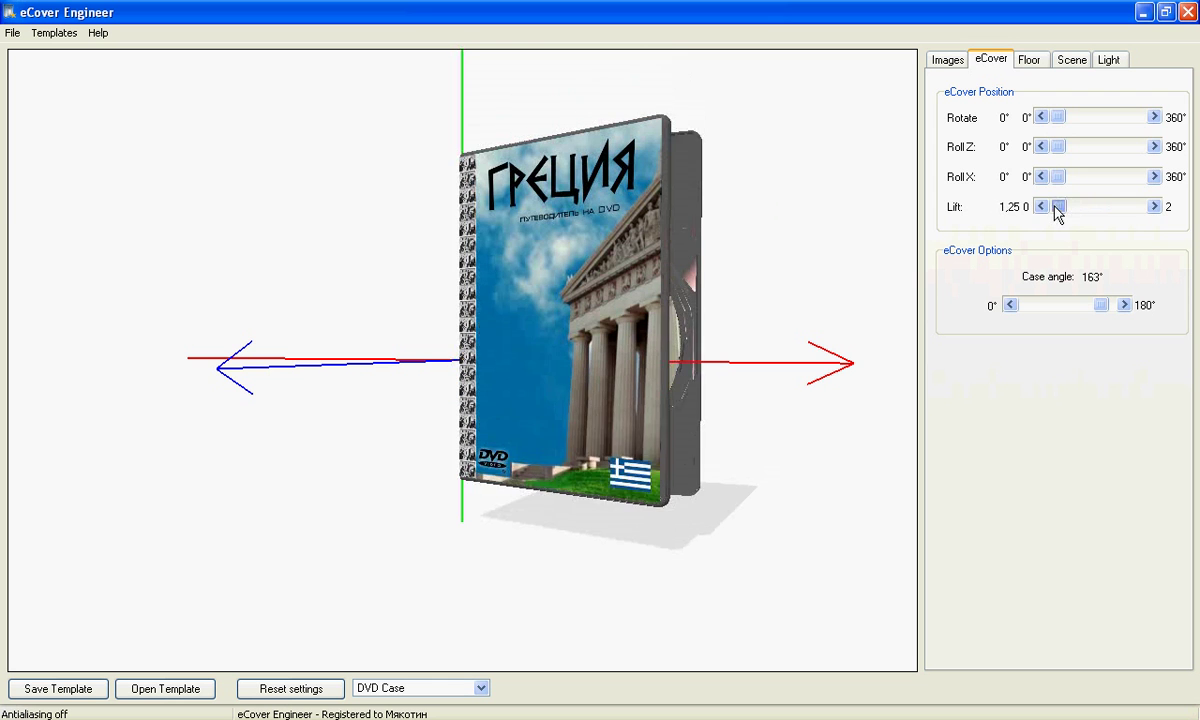
# Step: Activate the default texture on the floor under the DVD case
pyautogui.click(1028, 64)
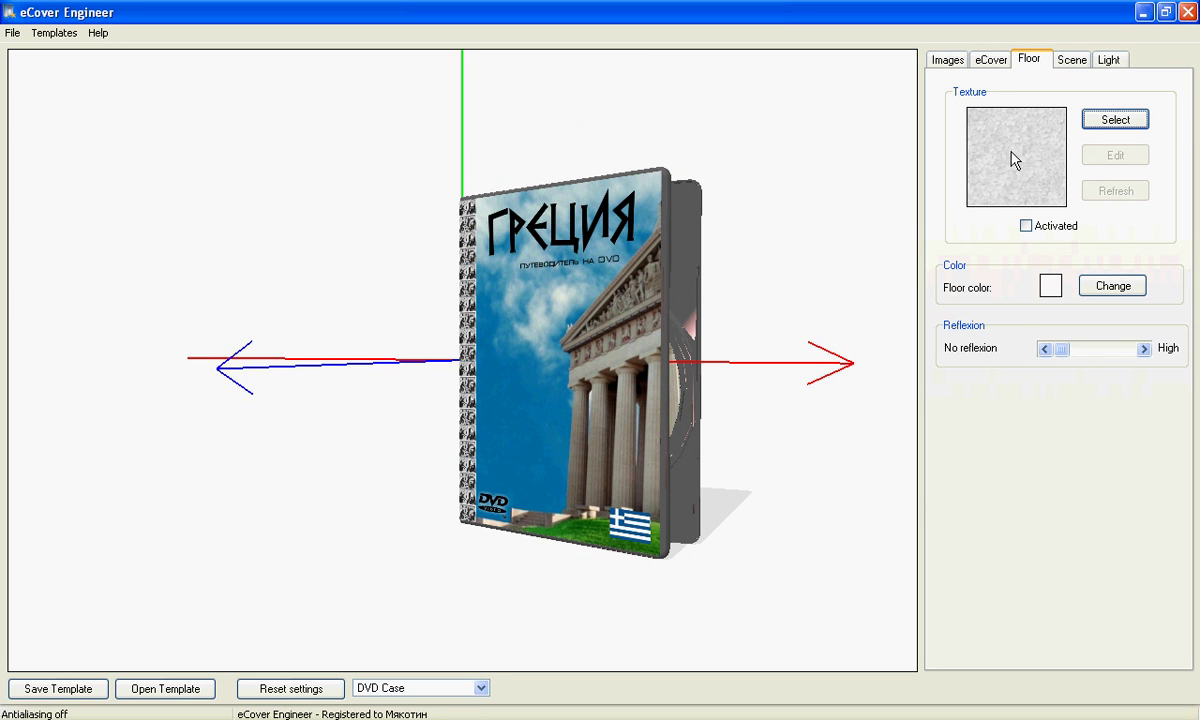
pyautogui.click(1026, 227)
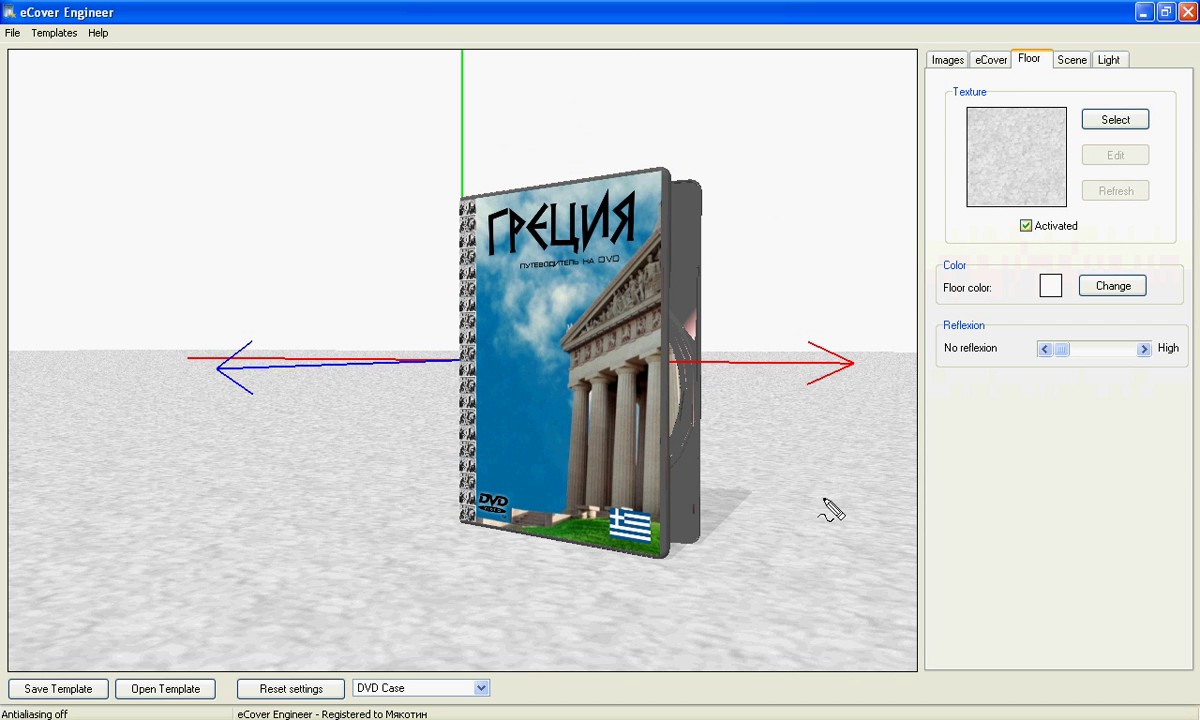
pyautogui.moveTo(872, 461); pyautogui.dragTo(767, 507)
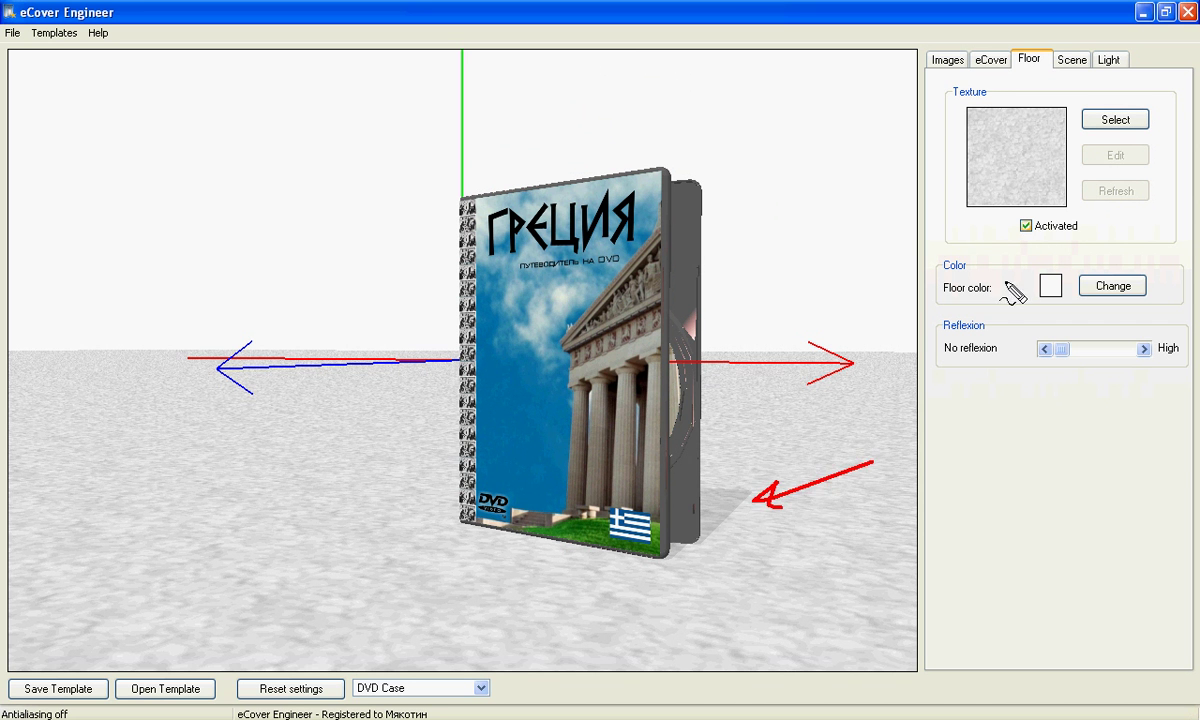
# Step: Try the back cover image 2 as the floor texture, then deactivate the texture
pyautogui.click(1140, 119)
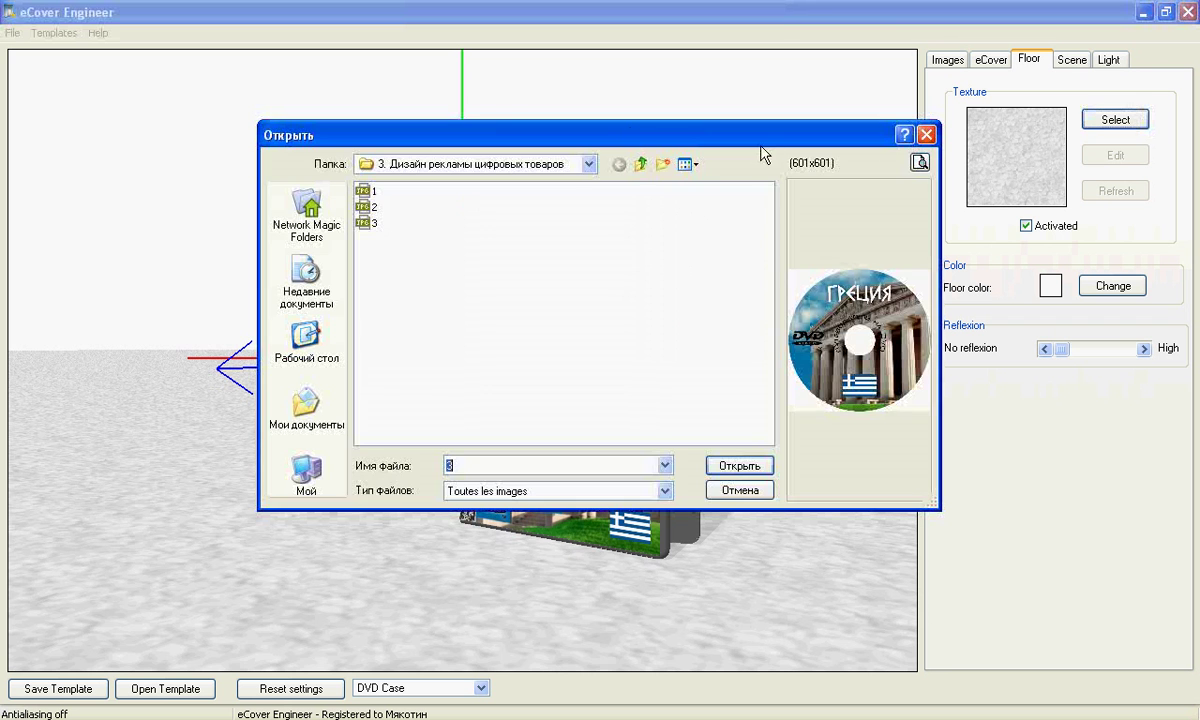
pyautogui.moveTo(614, 140); pyautogui.dragTo(572, 157)
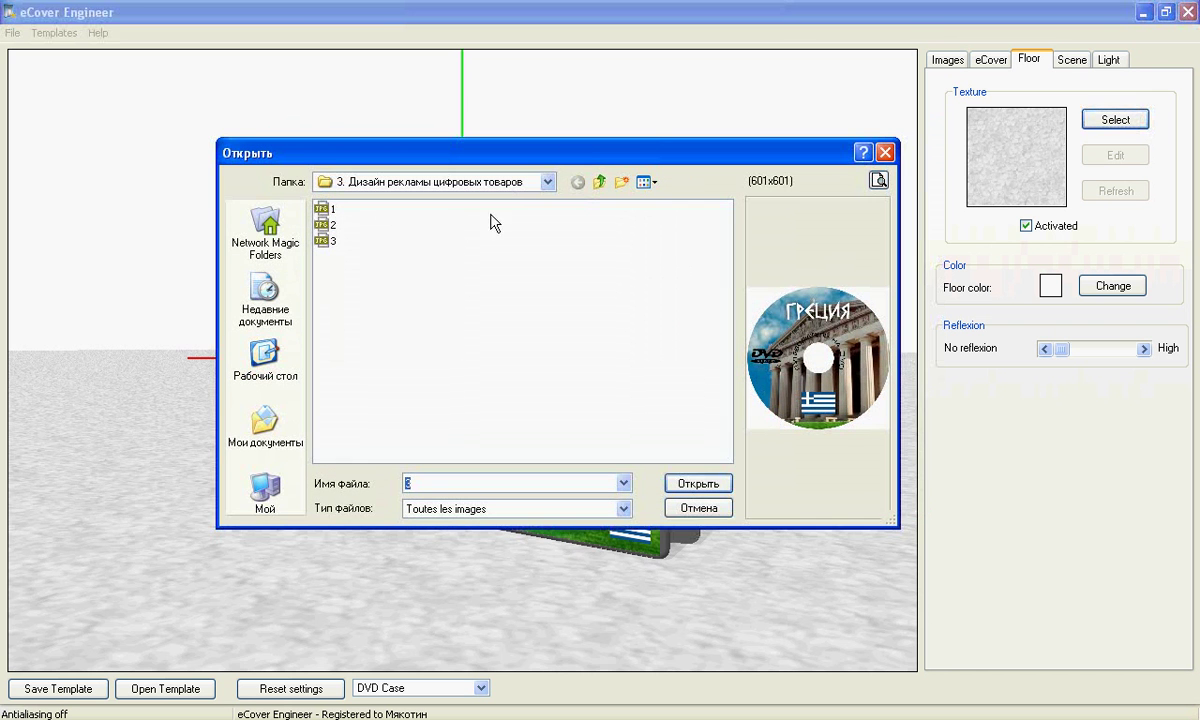
pyautogui.click(329, 210)
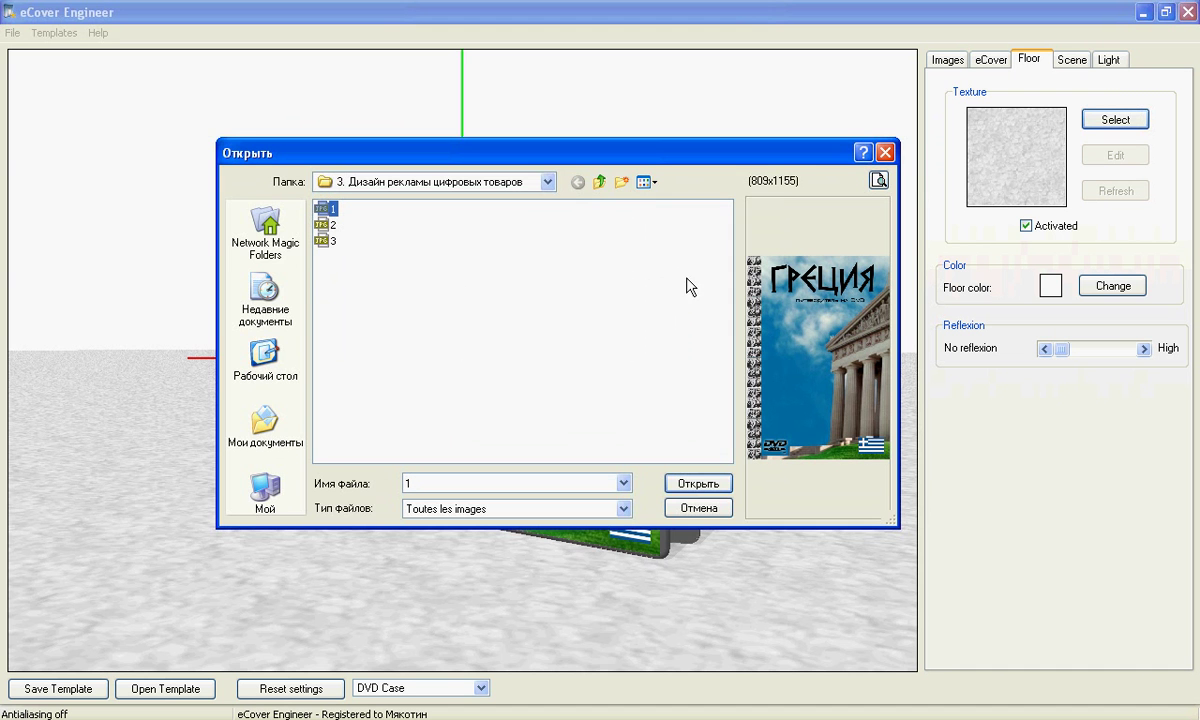
pyautogui.click(330, 225)
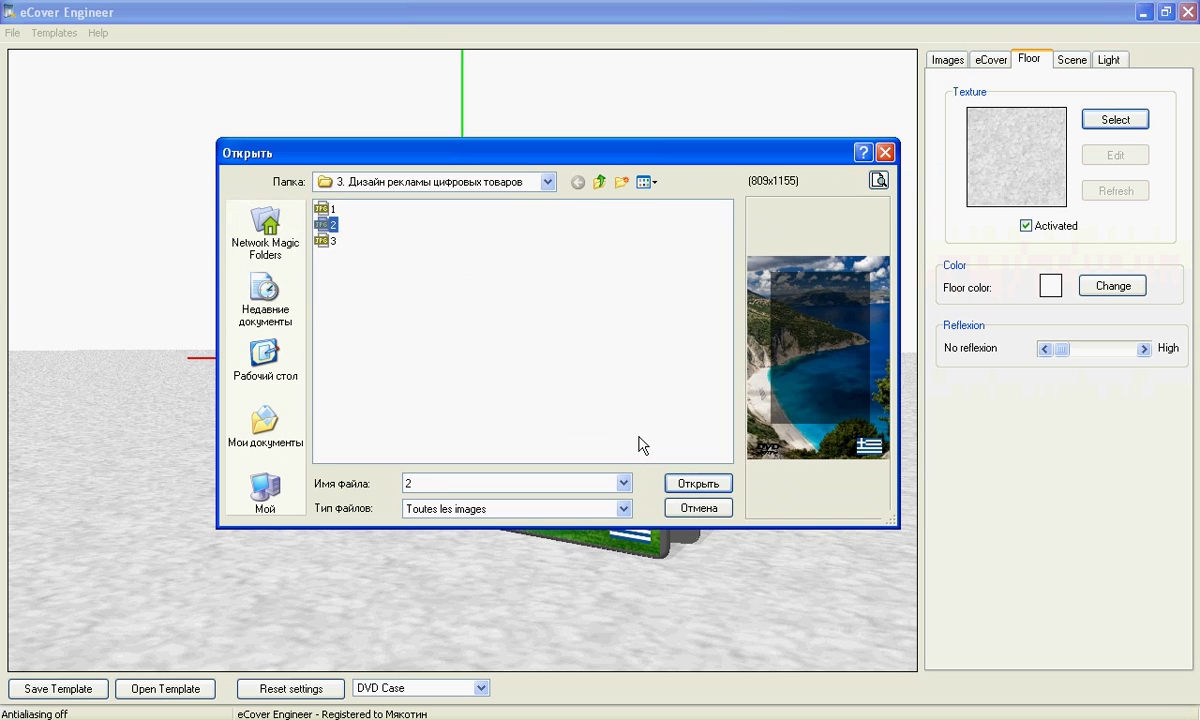
pyautogui.click(681, 488)
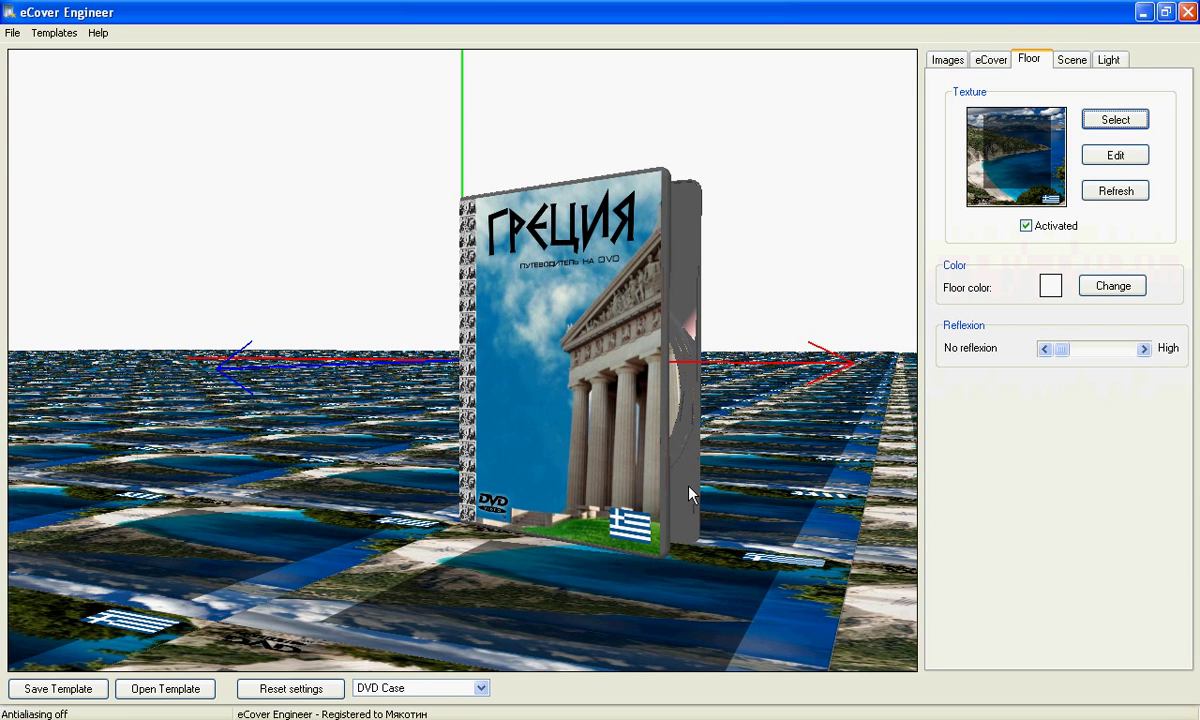
pyautogui.click(1026, 226)
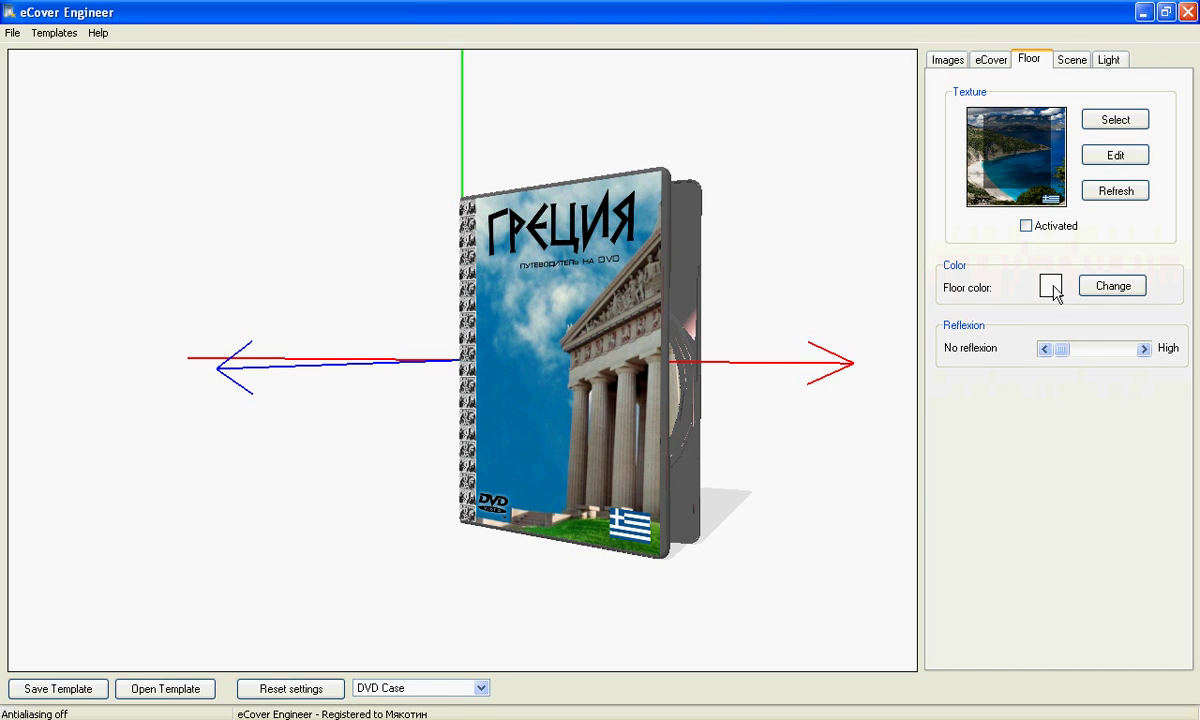
# Step: Try a bright green floor color, then restore the floor to white
pyautogui.click(1102, 290)
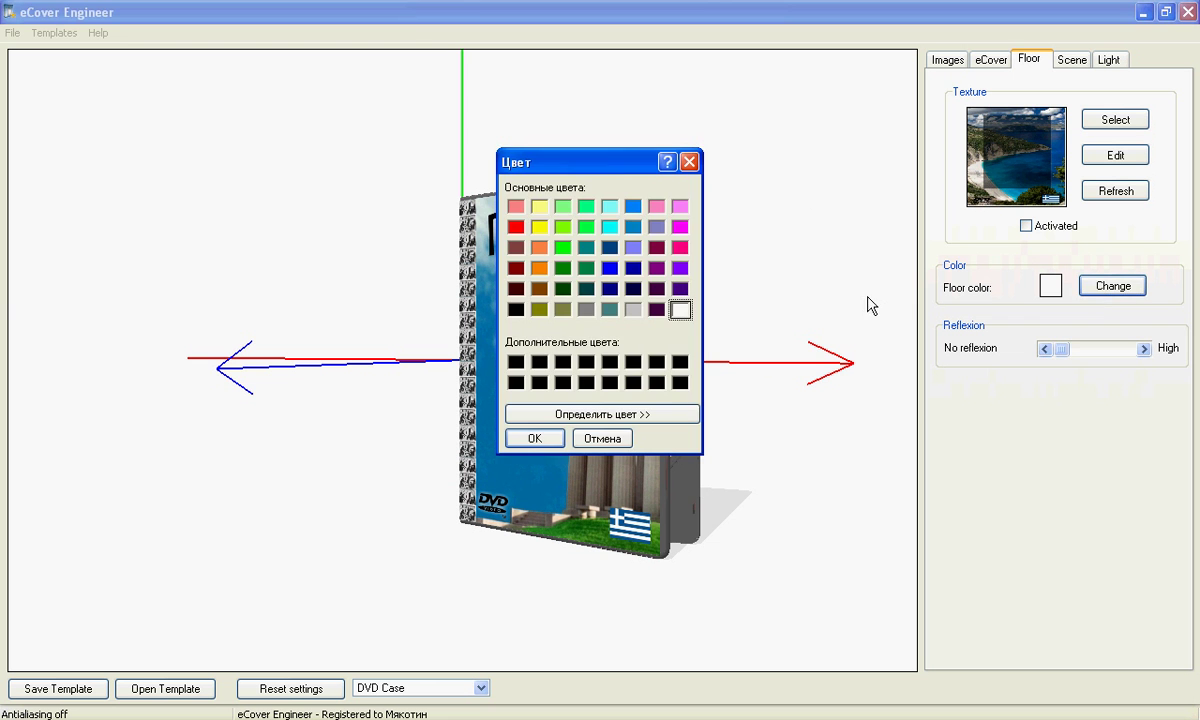
pyautogui.click(563, 247)
pyautogui.click(534, 438)
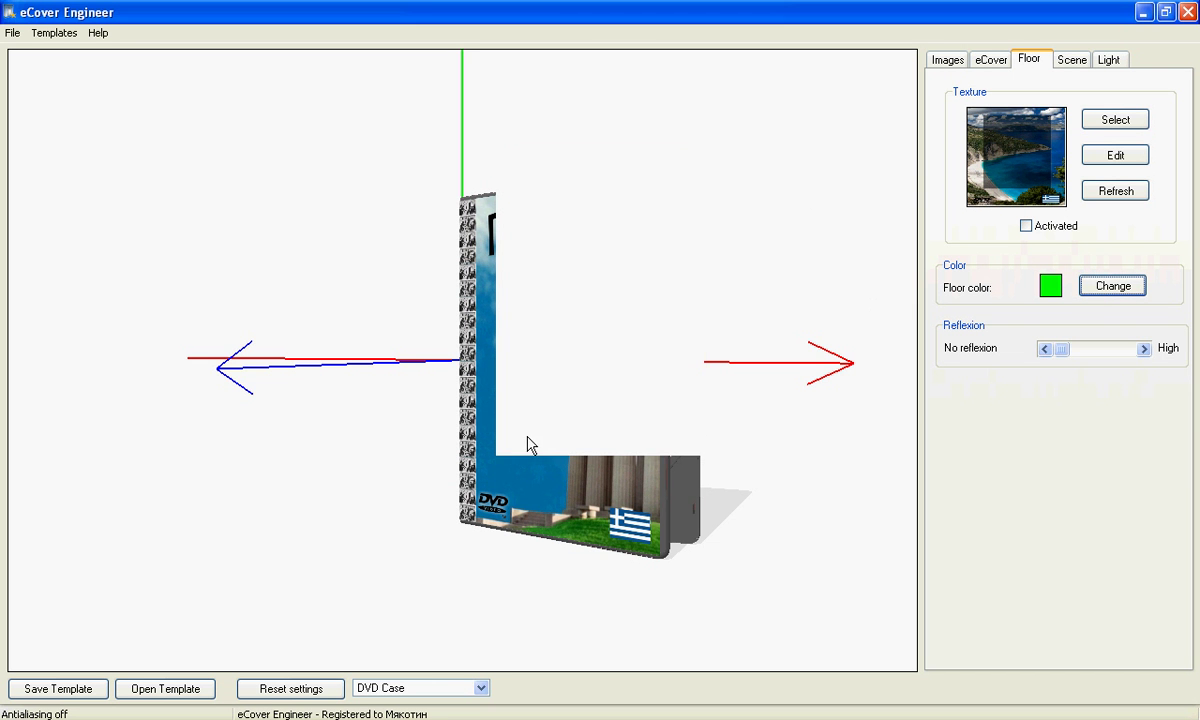
pyautogui.click(1108, 287)
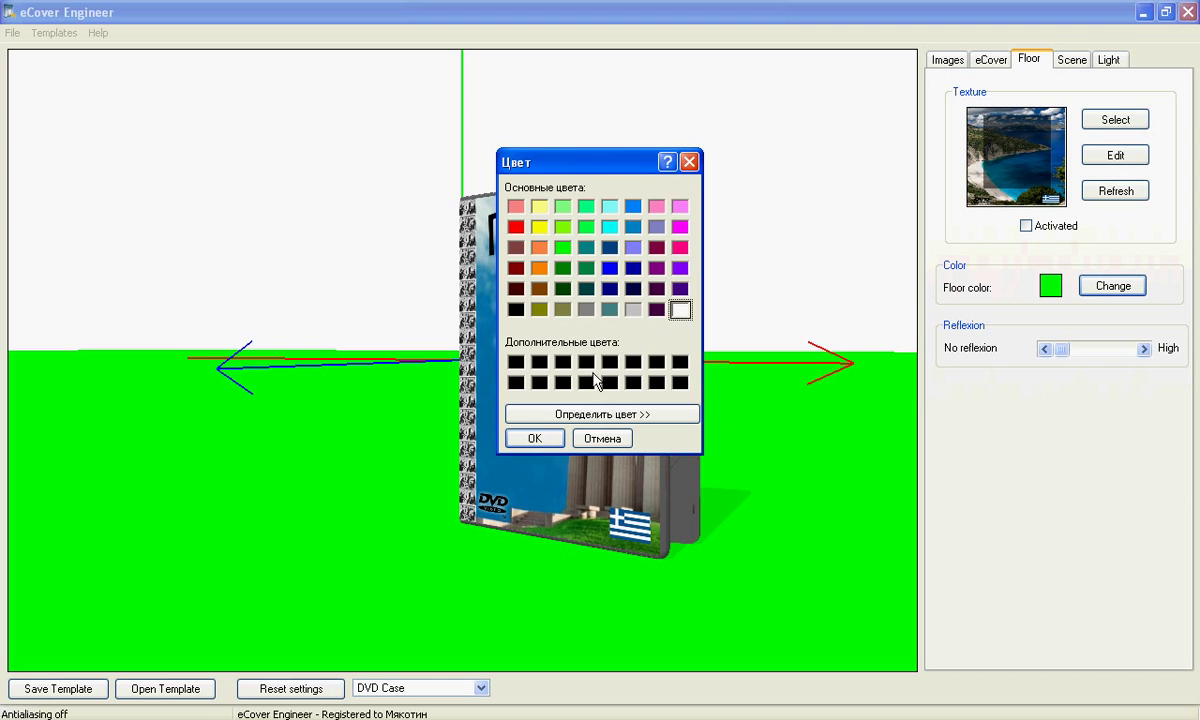
pyautogui.click(548, 438)
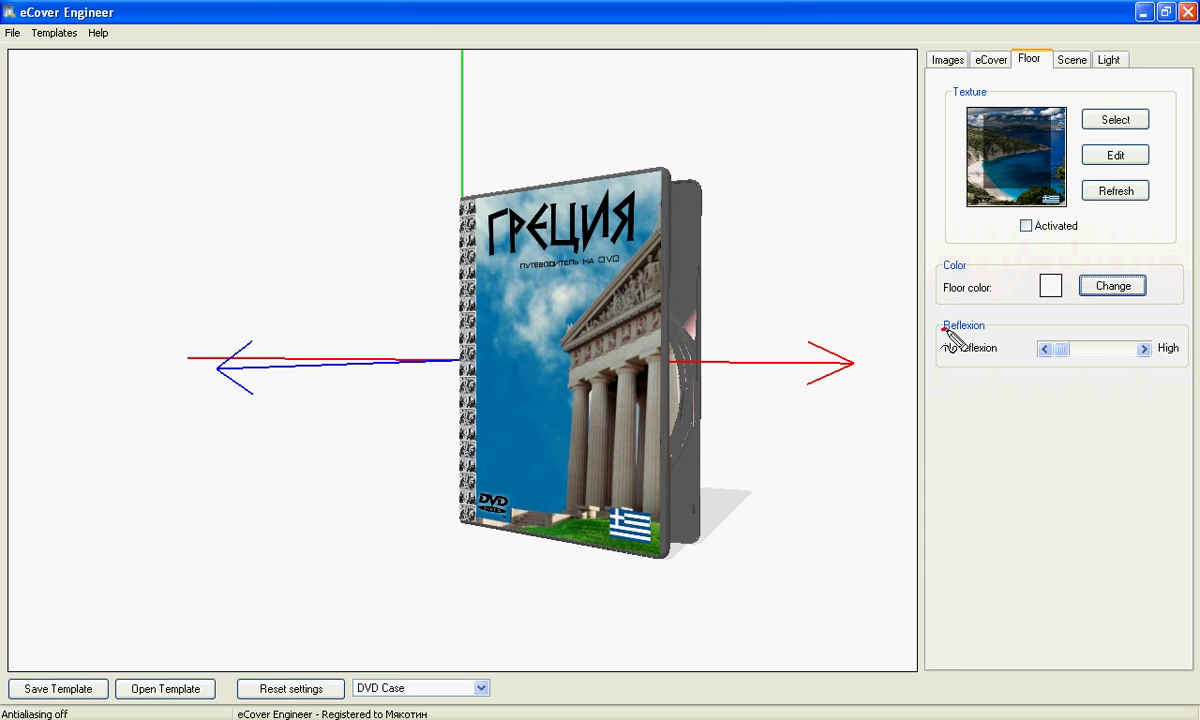
# Step: Raise the floor reflexion to about the middle of its range so the floor mirrors the DVD case
pyautogui.moveTo(942, 328); pyautogui.dragTo(1000, 327)
pyautogui.press('Escape')
pyautogui.click(1064, 352)
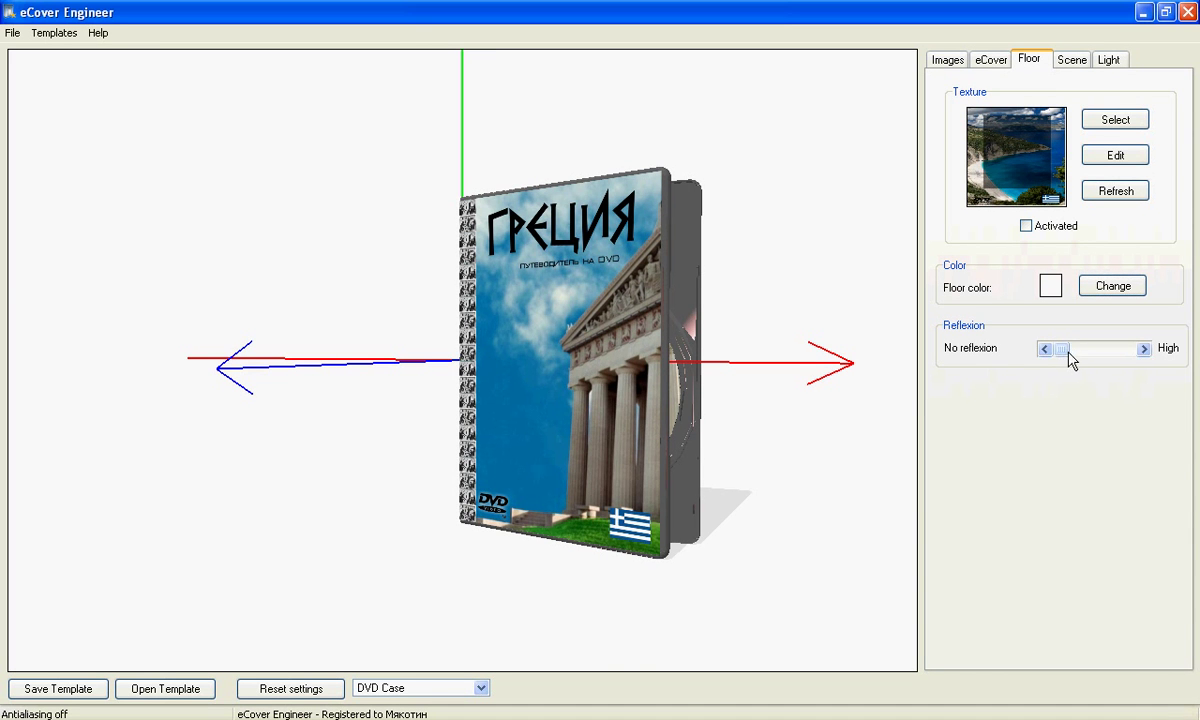
pyautogui.moveTo(1075, 352)
pyautogui.mouseDown()
pyautogui.moveTo(1104, 358)
pyautogui.moveTo(1094, 357)
pyautogui.mouseUp()
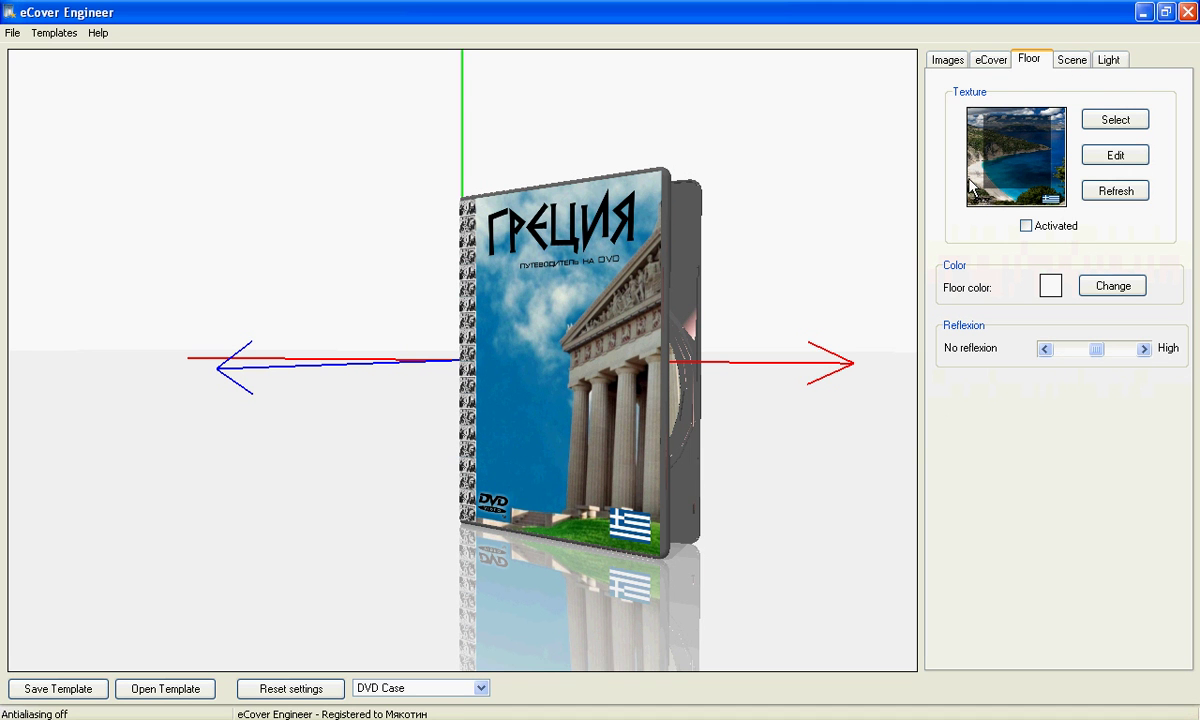
# Step: Set the camera distance to 7, its rotation to 360° and its lift to 0°
pyautogui.click(1072, 62)
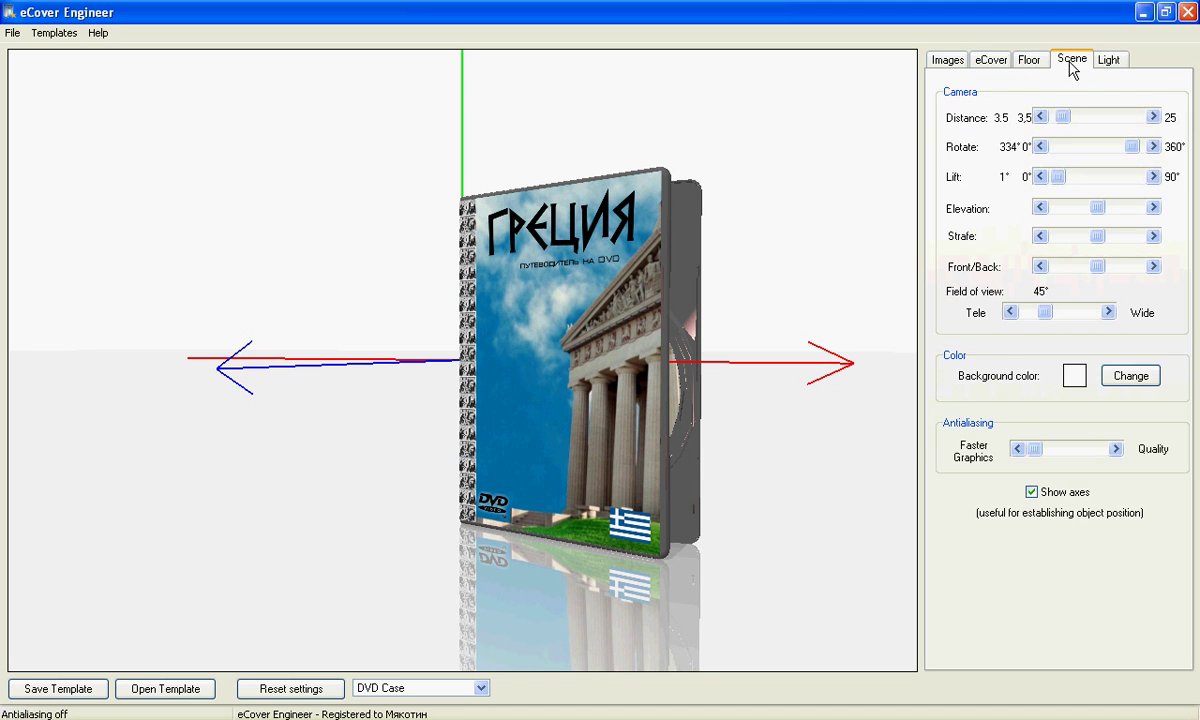
pyautogui.click(1073, 117)
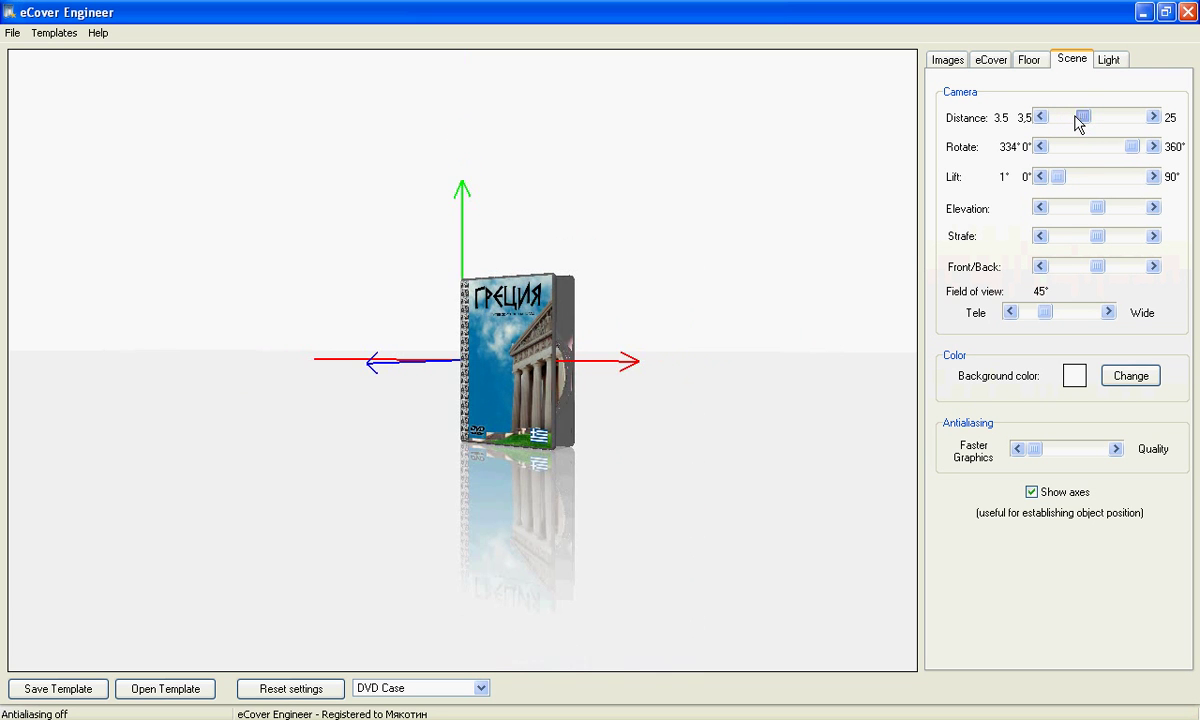
pyautogui.moveTo(1073, 118); pyautogui.dragTo(1070, 118)
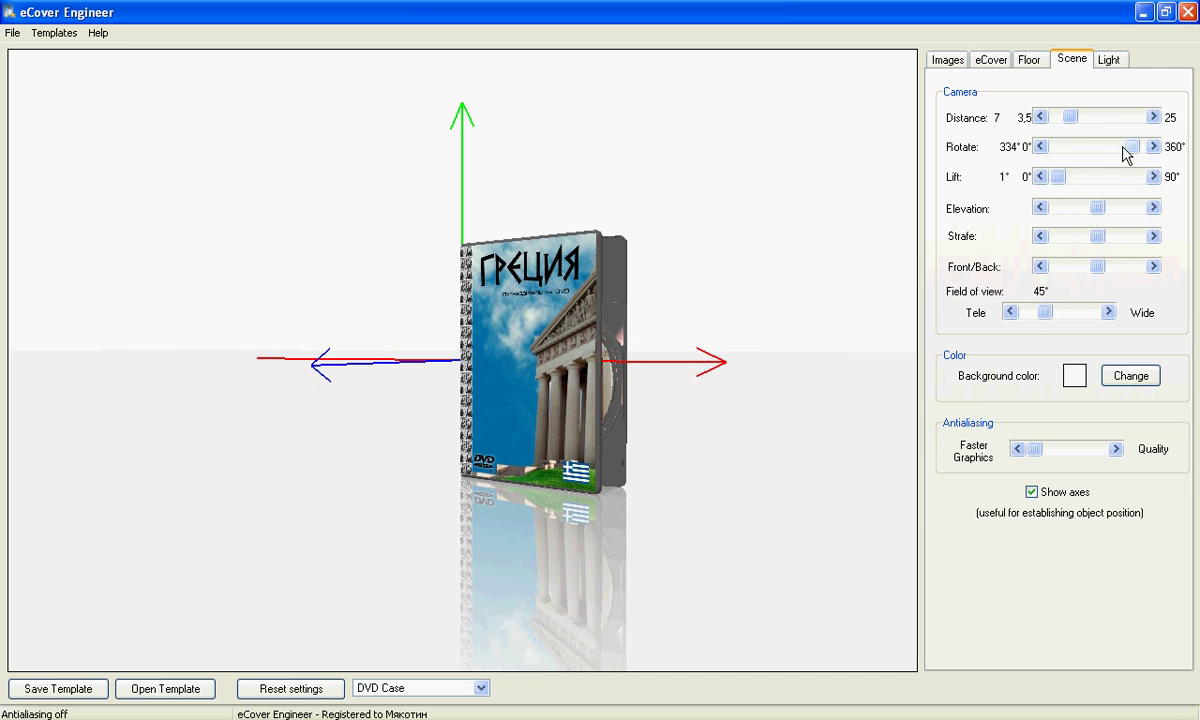
pyautogui.moveTo(1117, 148); pyautogui.dragTo(1143, 148)
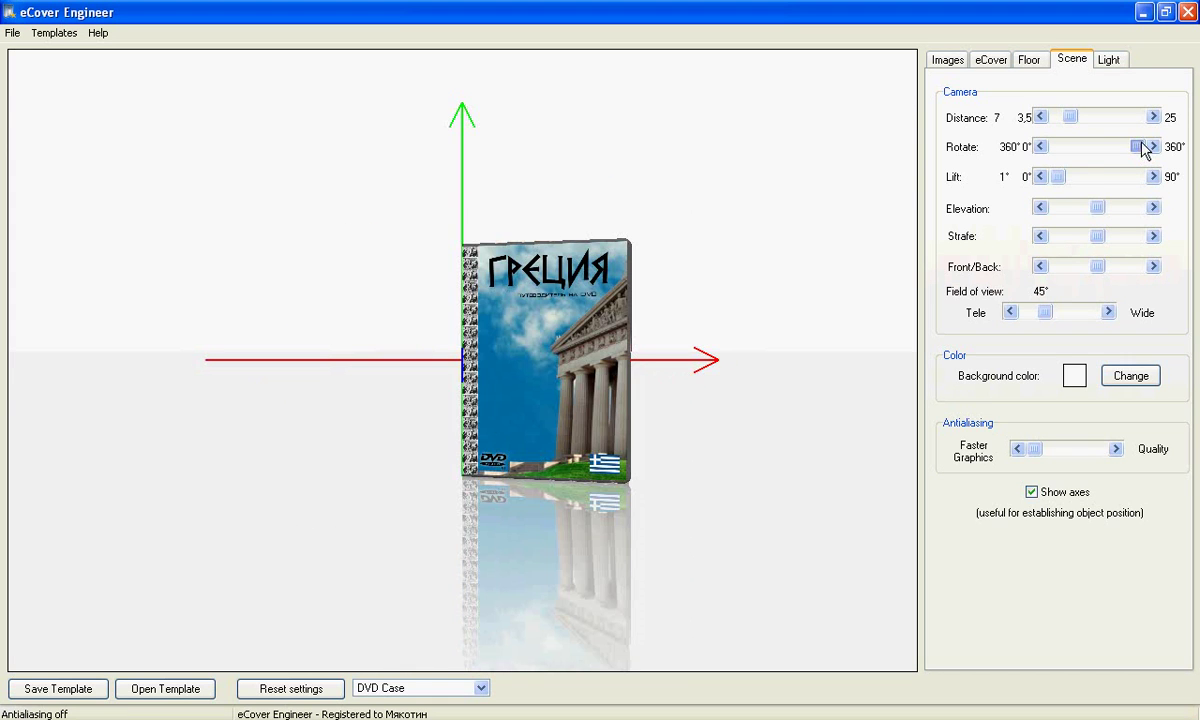
pyautogui.moveTo(1079, 176)
pyautogui.mouseDown()
pyautogui.moveTo(1105, 178)
pyautogui.moveTo(1055, 181)
pyautogui.moveTo(1092, 177)
pyautogui.mouseUp()
pyautogui.click(1057, 178)
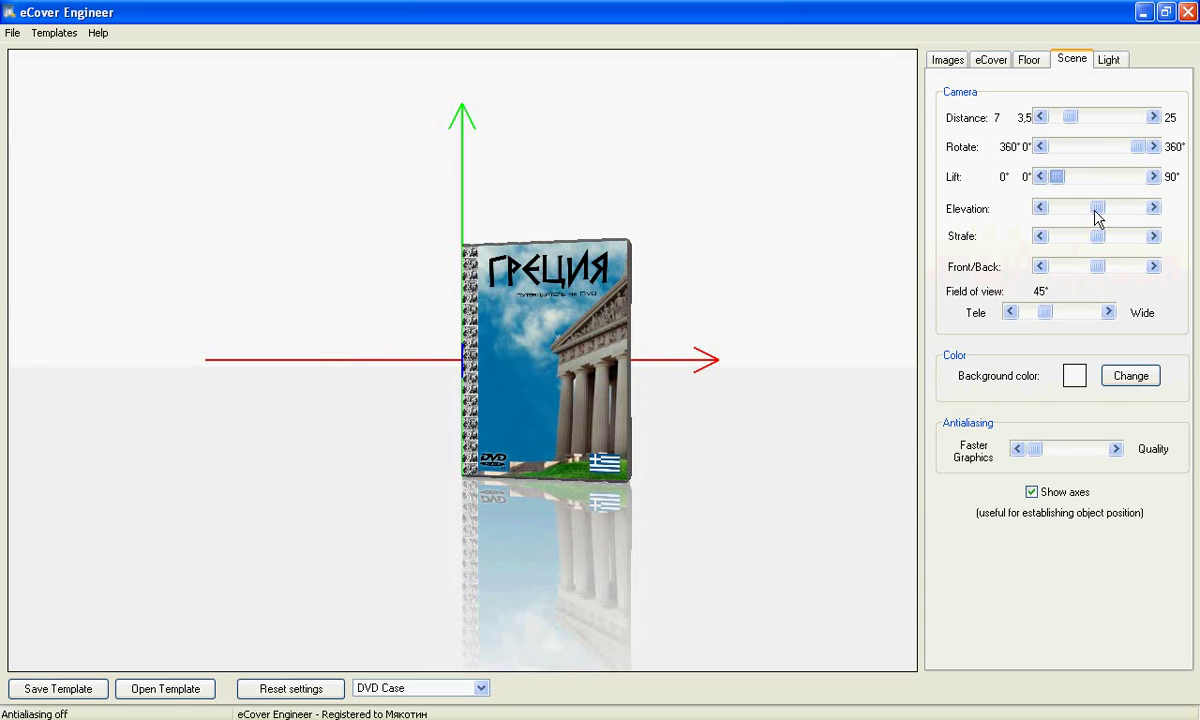
# Step: Slightly increase the camera's elevation, strafe and front/back settings, with the distance at 7.2 and the field of view at 45°
pyautogui.moveTo(1093, 216); pyautogui.dragTo(1098, 270)
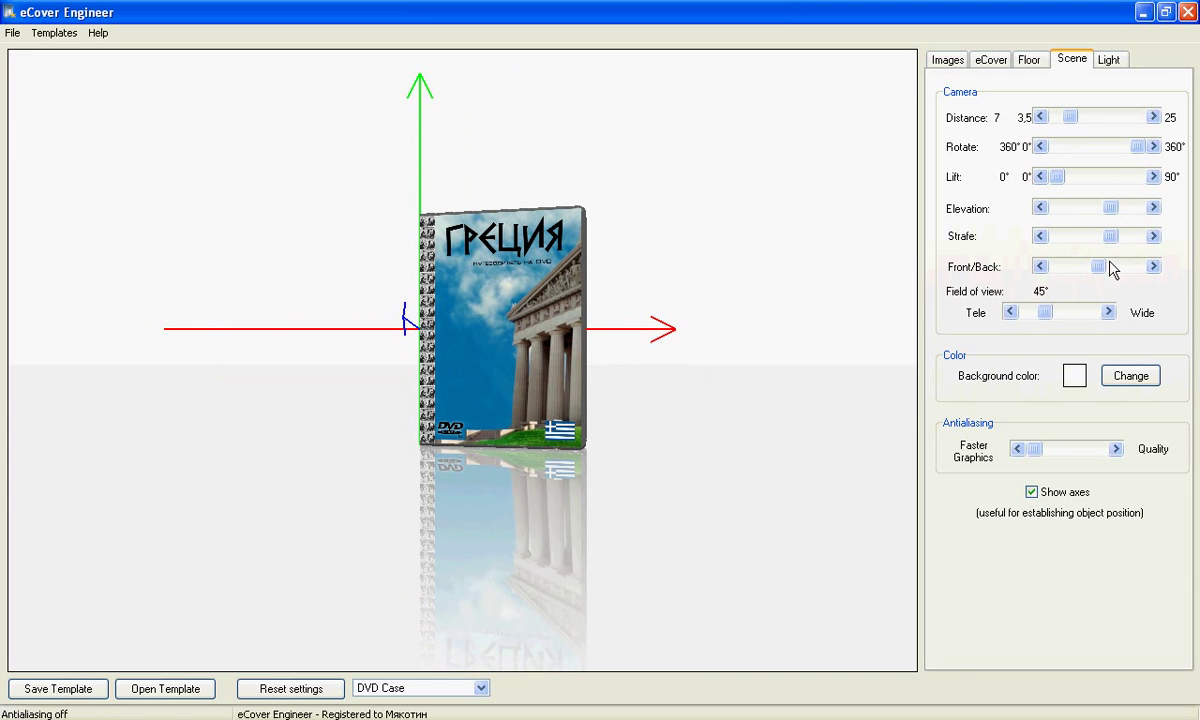
pyautogui.click(1083, 119)
pyautogui.click(1066, 119)
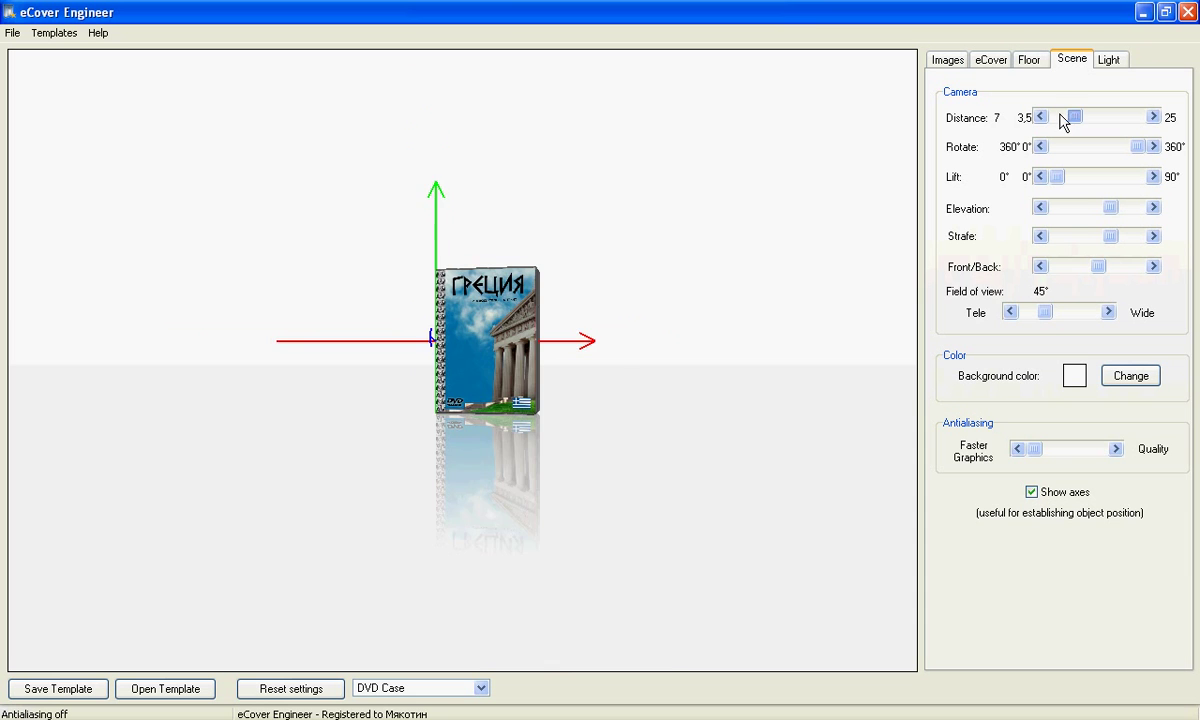
pyautogui.moveTo(1066, 119); pyautogui.dragTo(1071, 118)
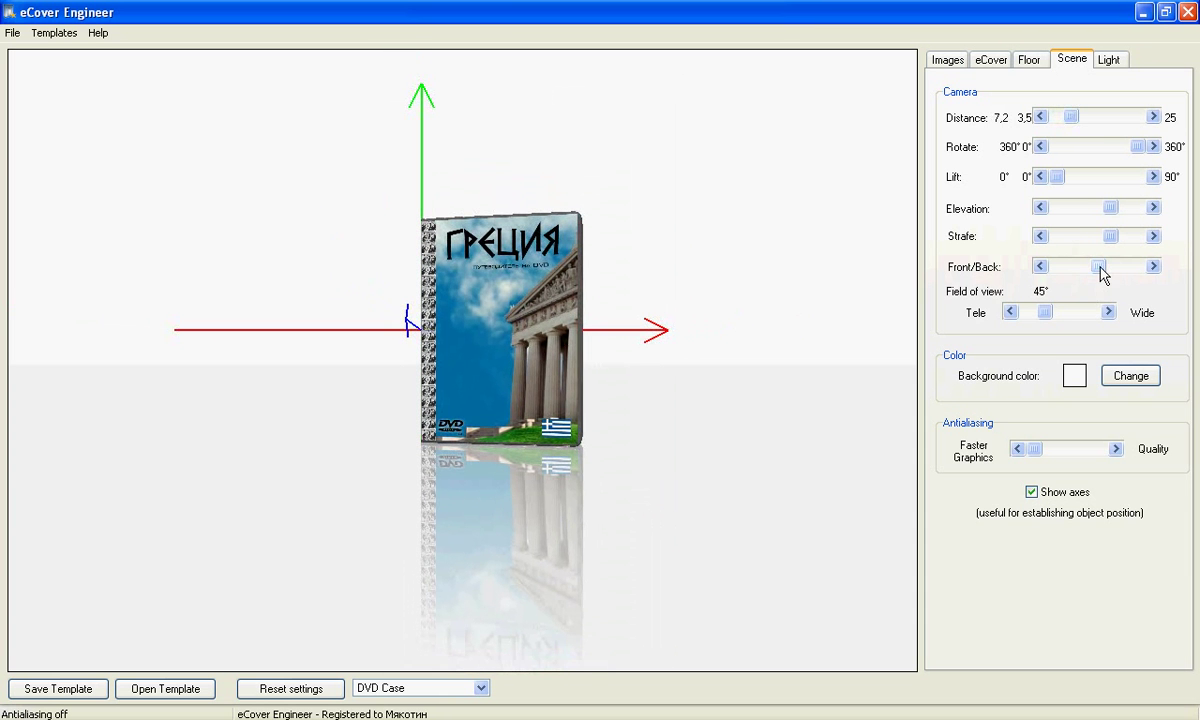
pyautogui.moveTo(1088, 270); pyautogui.dragTo(1114, 268)
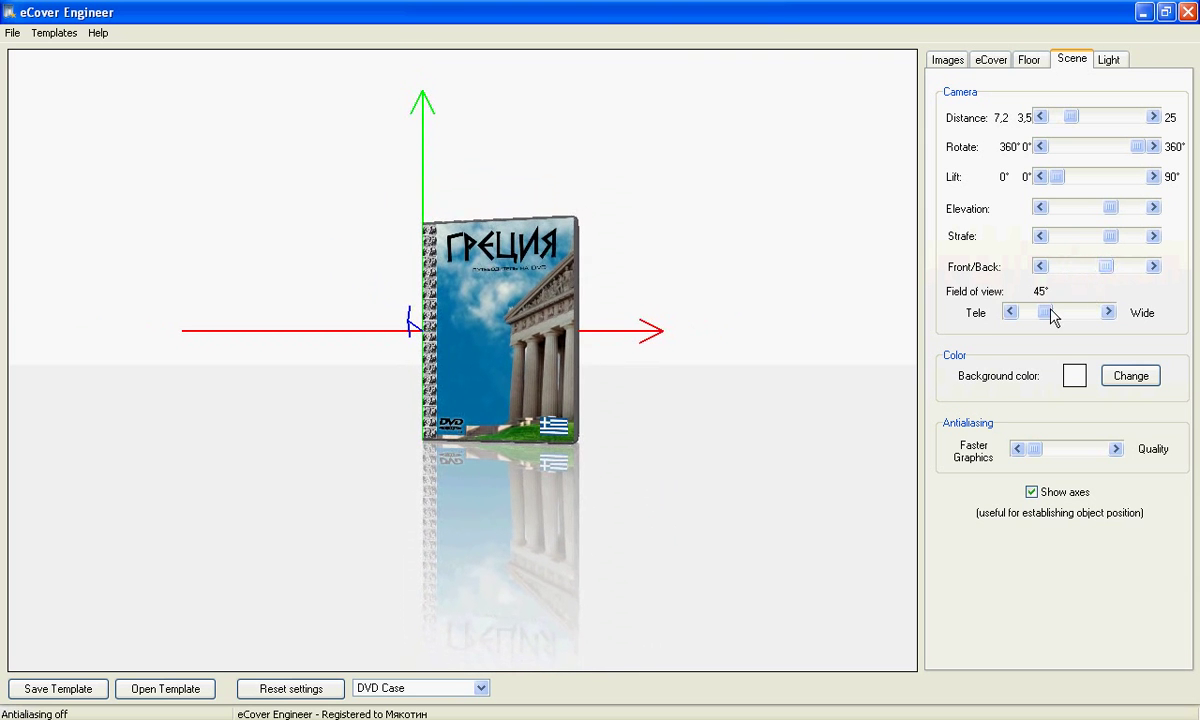
pyautogui.moveTo(1050, 312)
pyautogui.mouseDown()
pyautogui.moveTo(1071, 312)
pyautogui.moveTo(1045, 318)
pyautogui.mouseUp()
pyautogui.moveTo(942, 432); pyautogui.dragTo(1004, 431)
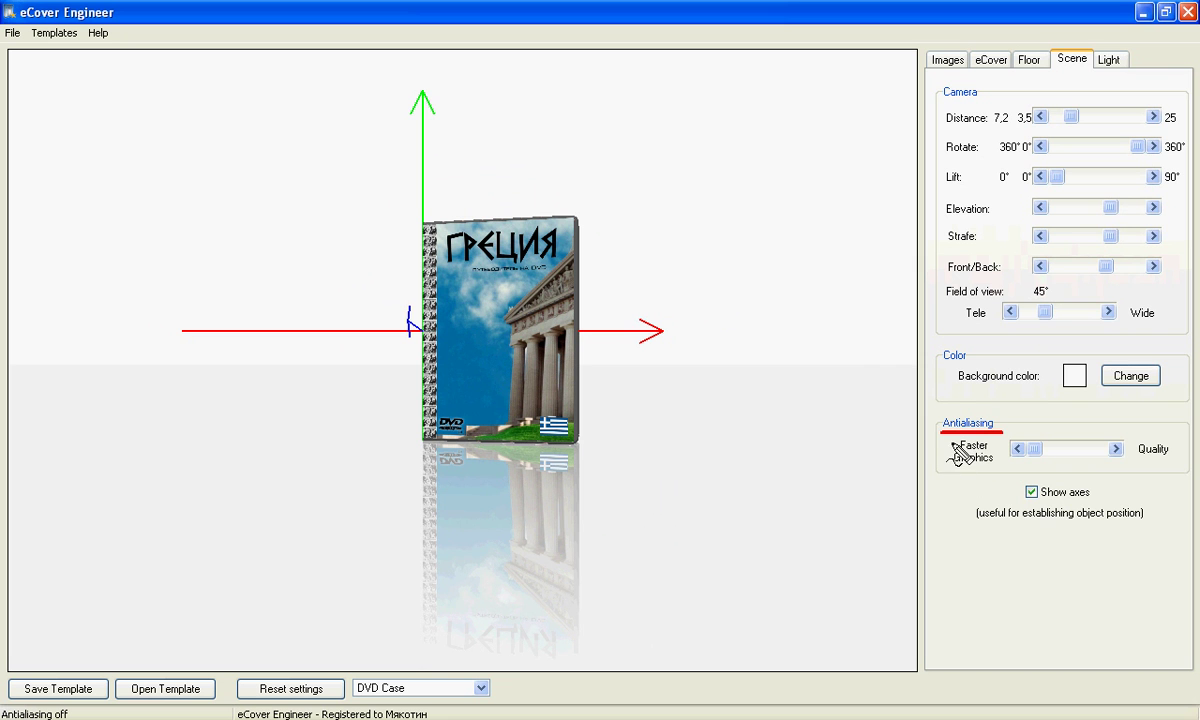
pyautogui.moveTo(972, 442)
pyautogui.mouseDown()
pyautogui.moveTo(945, 477)
pyautogui.moveTo(1005, 480)
pyautogui.moveTo(1006, 449)
pyautogui.moveTo(962, 433)
pyautogui.mouseUp()
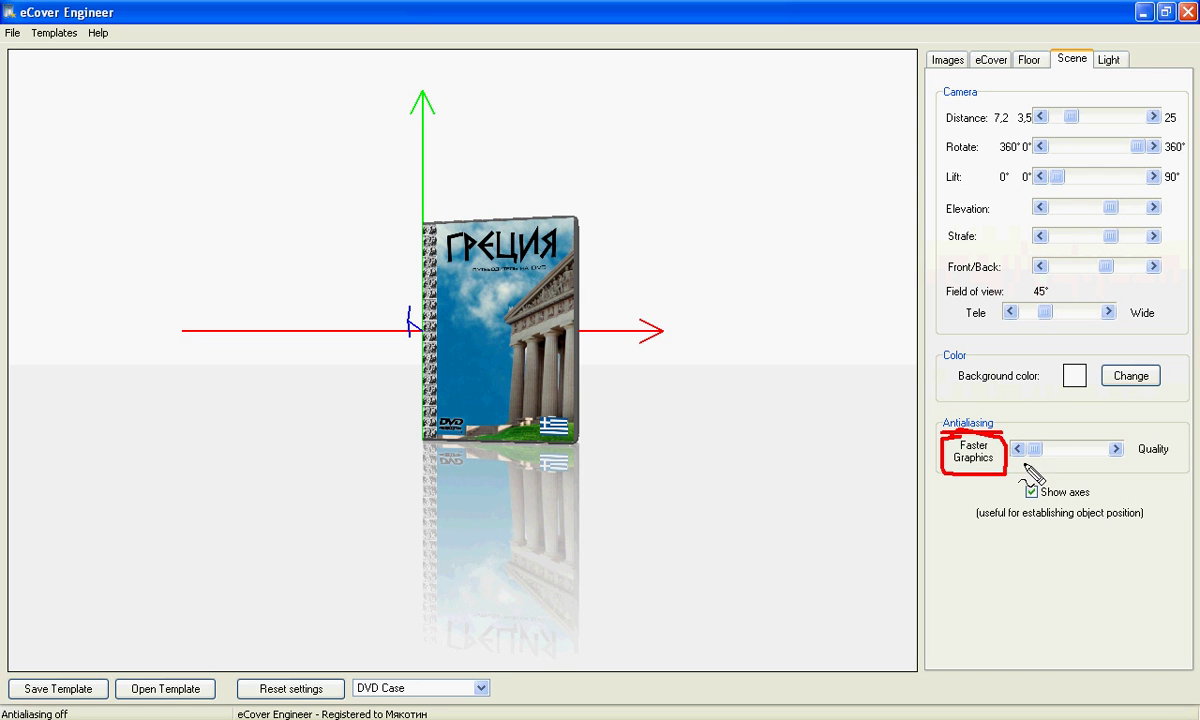
pyautogui.moveTo(1010, 488); pyautogui.dragTo(1022, 482)
pyautogui.moveTo(1006, 442)
pyautogui.mouseDown()
pyautogui.moveTo(1092, 415)
pyautogui.moveTo(1136, 432)
pyautogui.mouseUp()
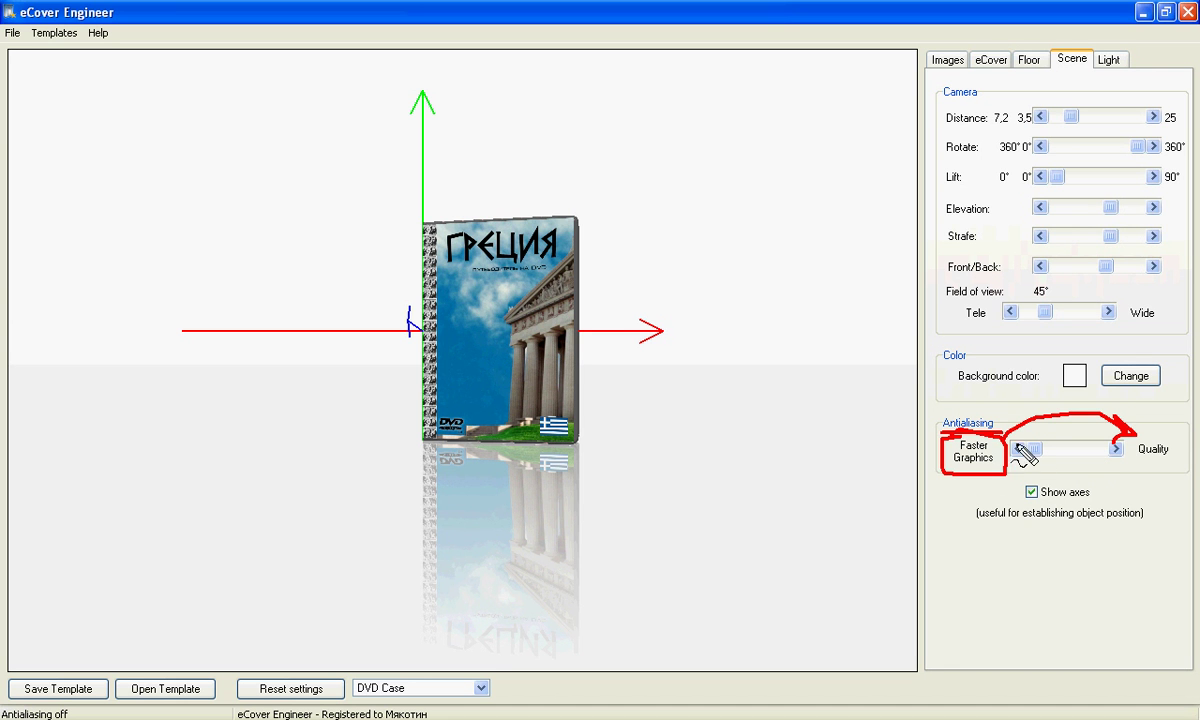
# Step: Turn the camera to a 329° rotation with a 1° lift, and set the light source's X position to -7.9
pyautogui.press('Escape')
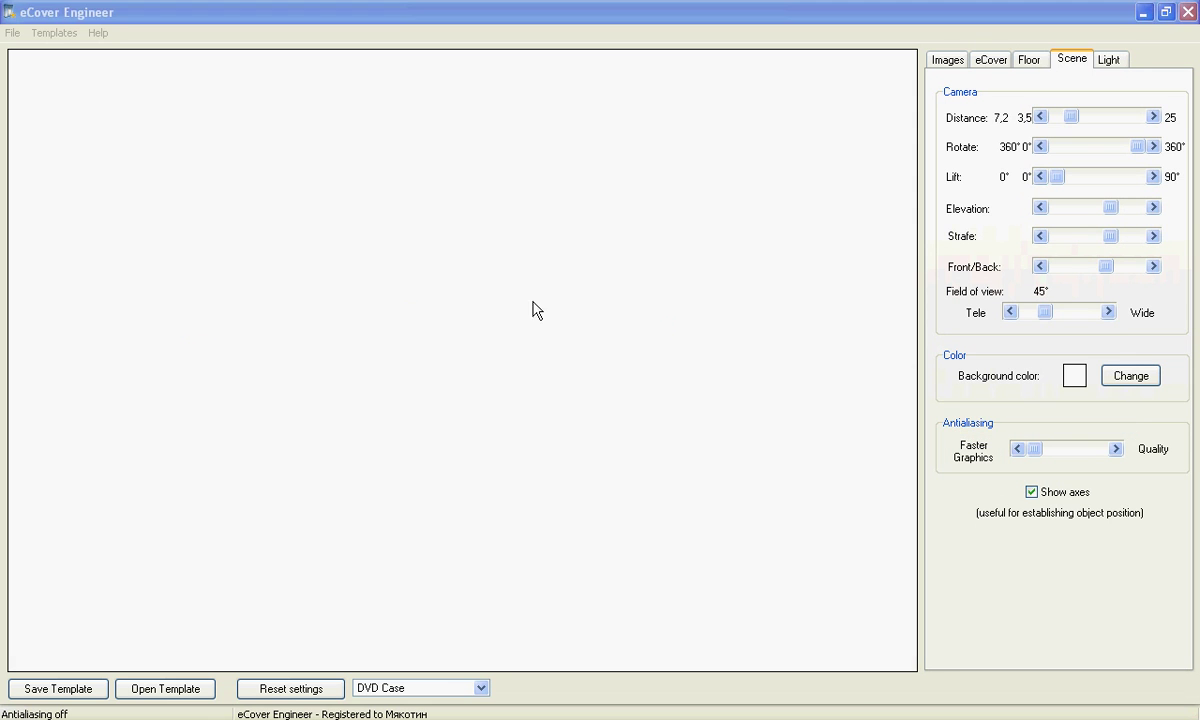
pyautogui.moveTo(523, 303); pyautogui.dragTo(507, 330)
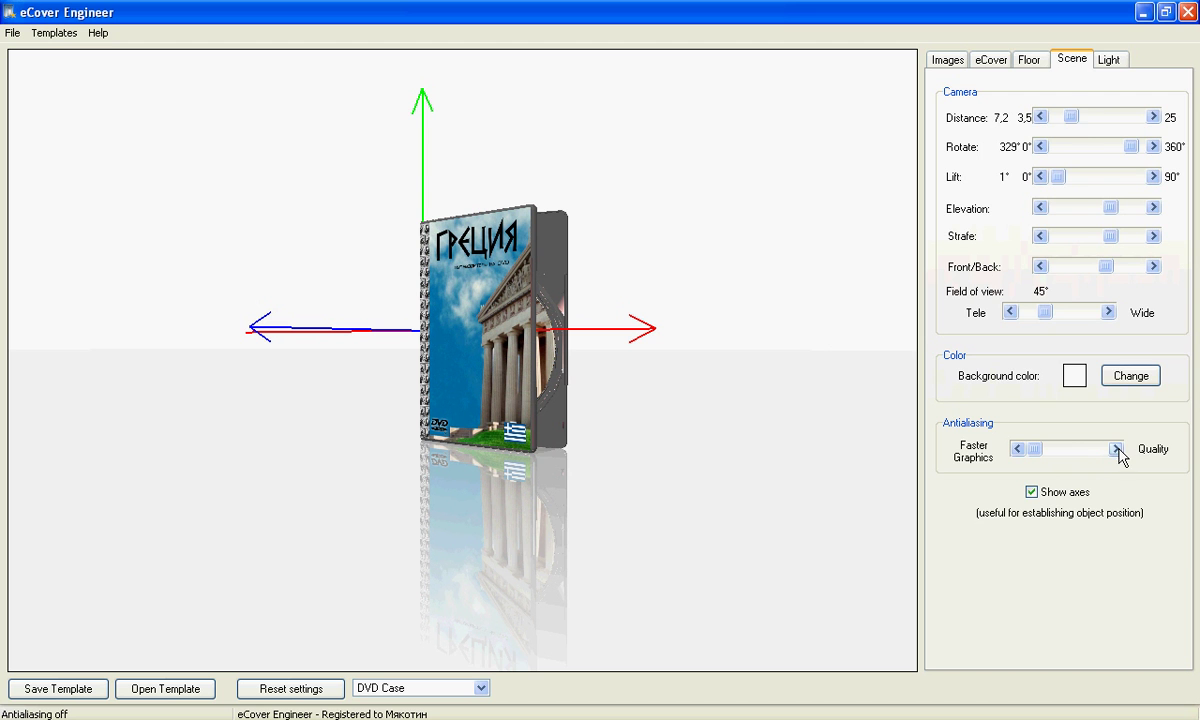
pyautogui.click(1108, 62)
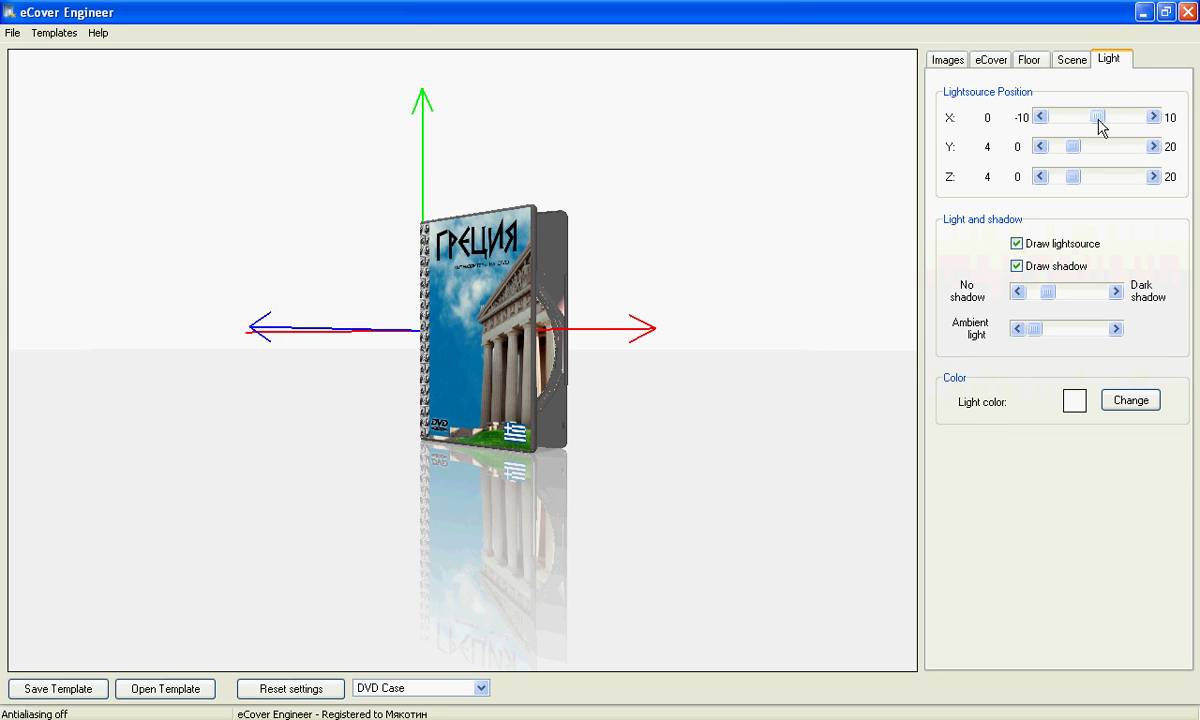
pyautogui.moveTo(1085, 124); pyautogui.dragTo(1043, 123)
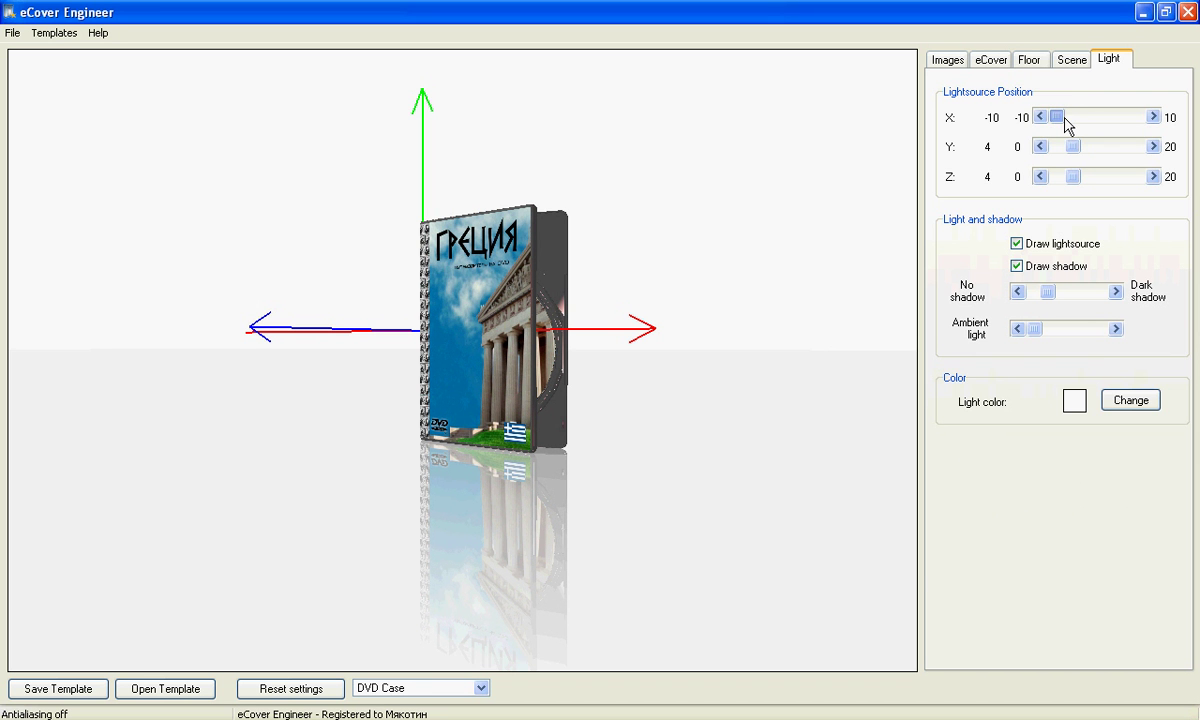
# Step: Increase the camera distance to 20.2 to bring the yellow light source marker into the scene view
pyautogui.click(1068, 62)
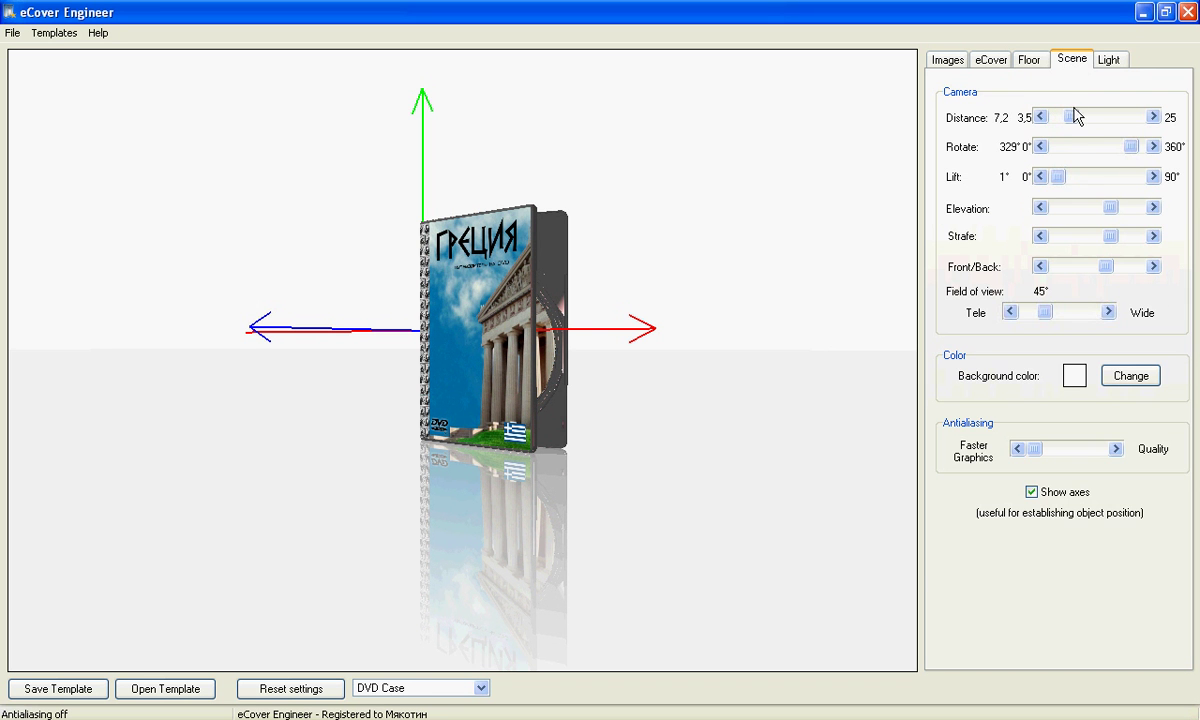
pyautogui.moveTo(1066, 120); pyautogui.dragTo(1119, 121)
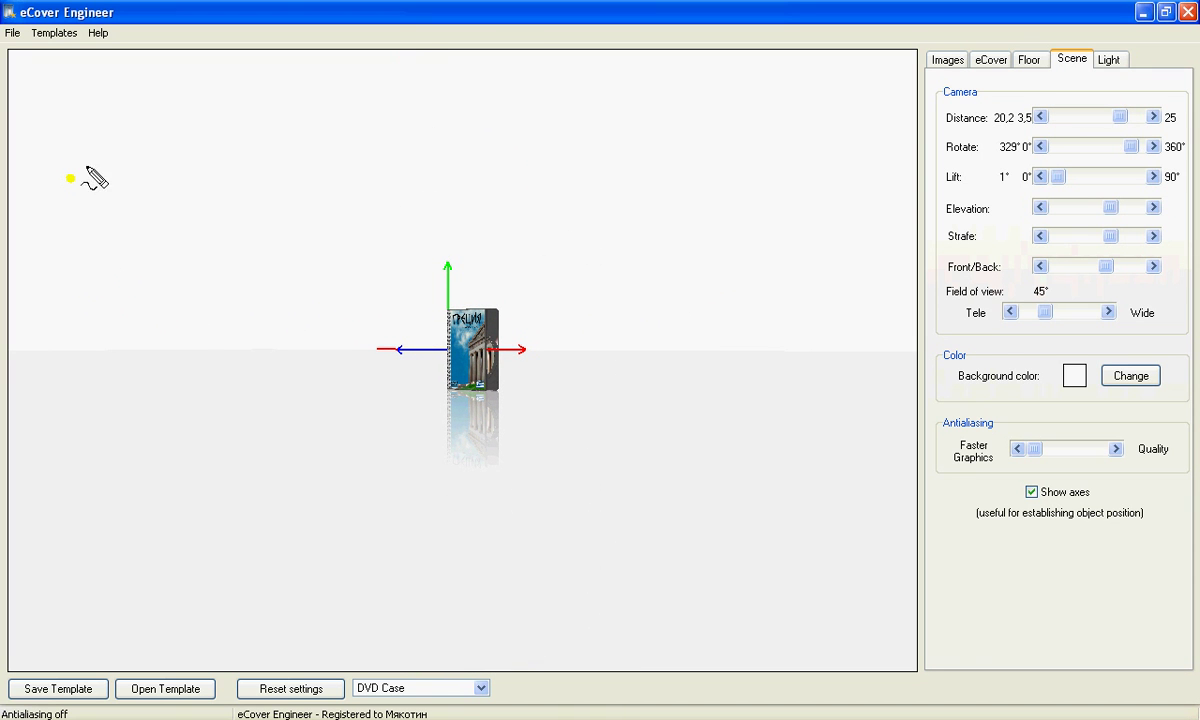
pyautogui.moveTo(62, 190)
pyautogui.mouseDown()
pyautogui.moveTo(76, 174)
pyautogui.moveTo(67, 196)
pyautogui.mouseUp()
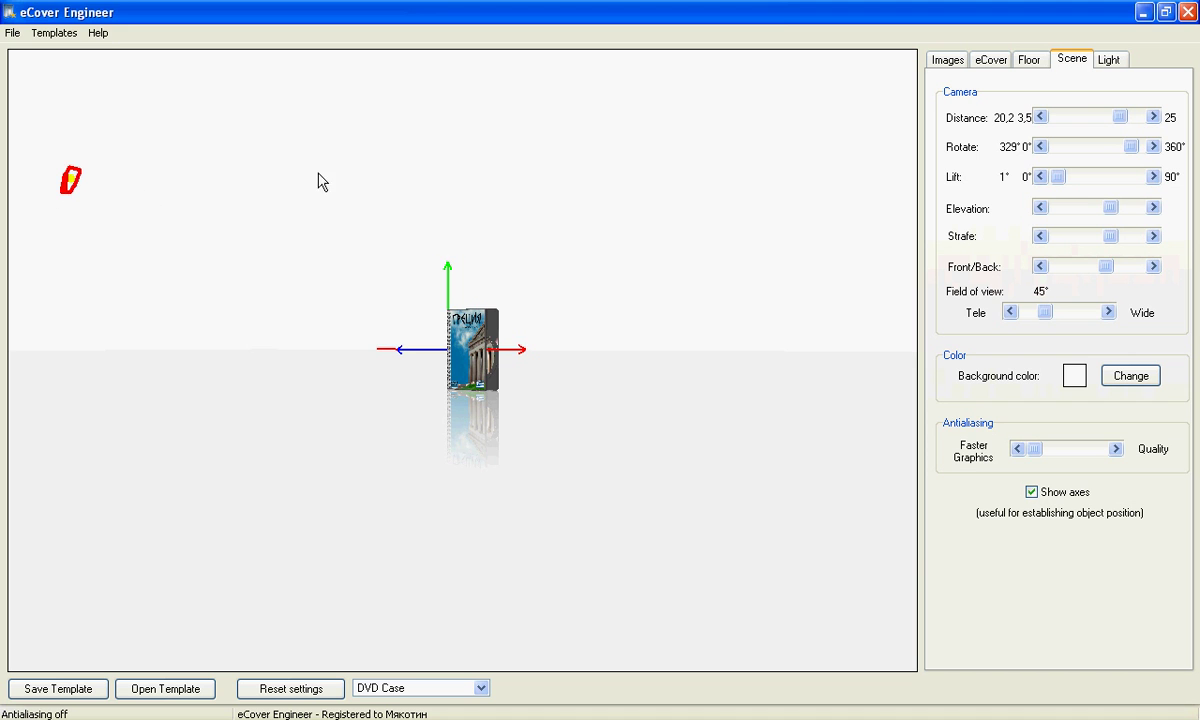
pyautogui.press('Escape')
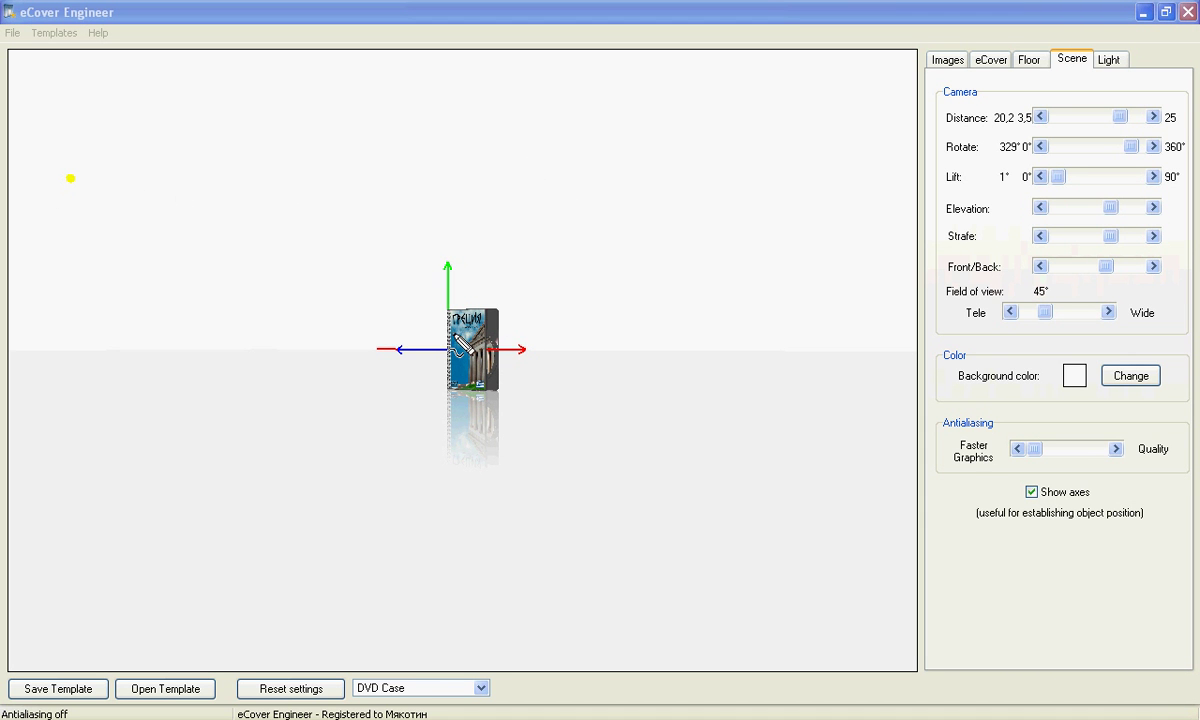
pyautogui.moveTo(86, 187)
pyautogui.mouseDown()
pyautogui.moveTo(408, 318)
pyautogui.moveTo(386, 299)
pyautogui.moveTo(420, 326)
pyautogui.moveTo(382, 328)
pyautogui.mouseUp()
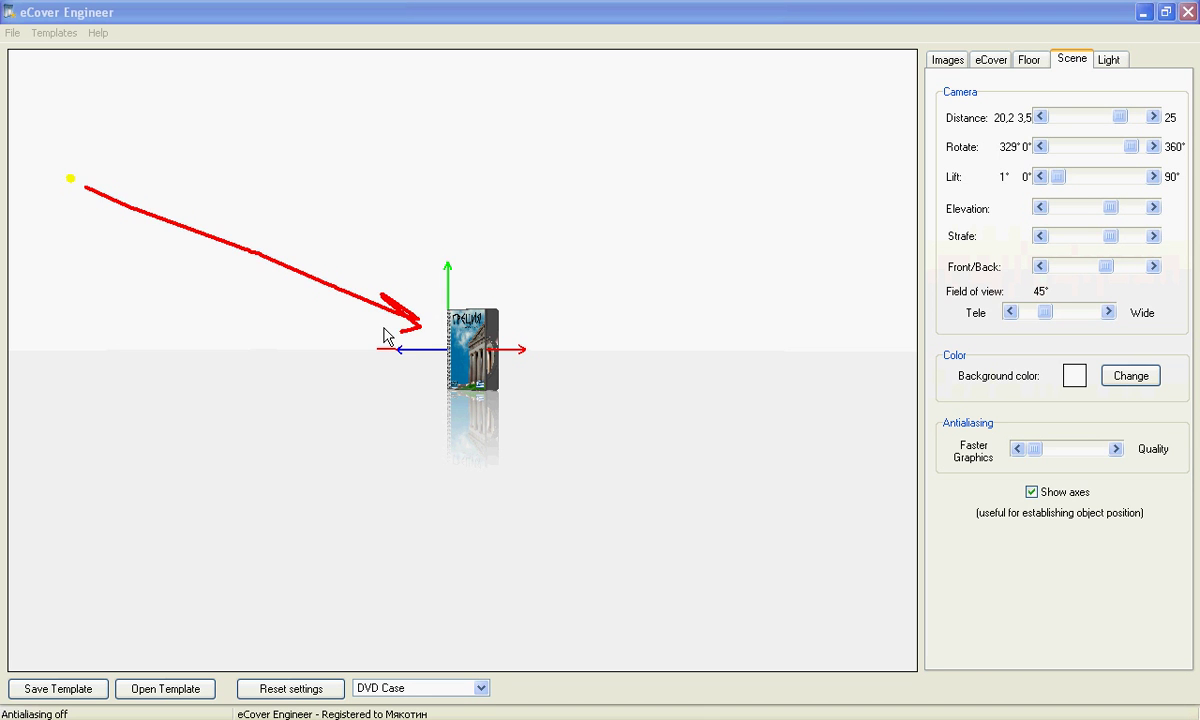
pyautogui.press('Escape')
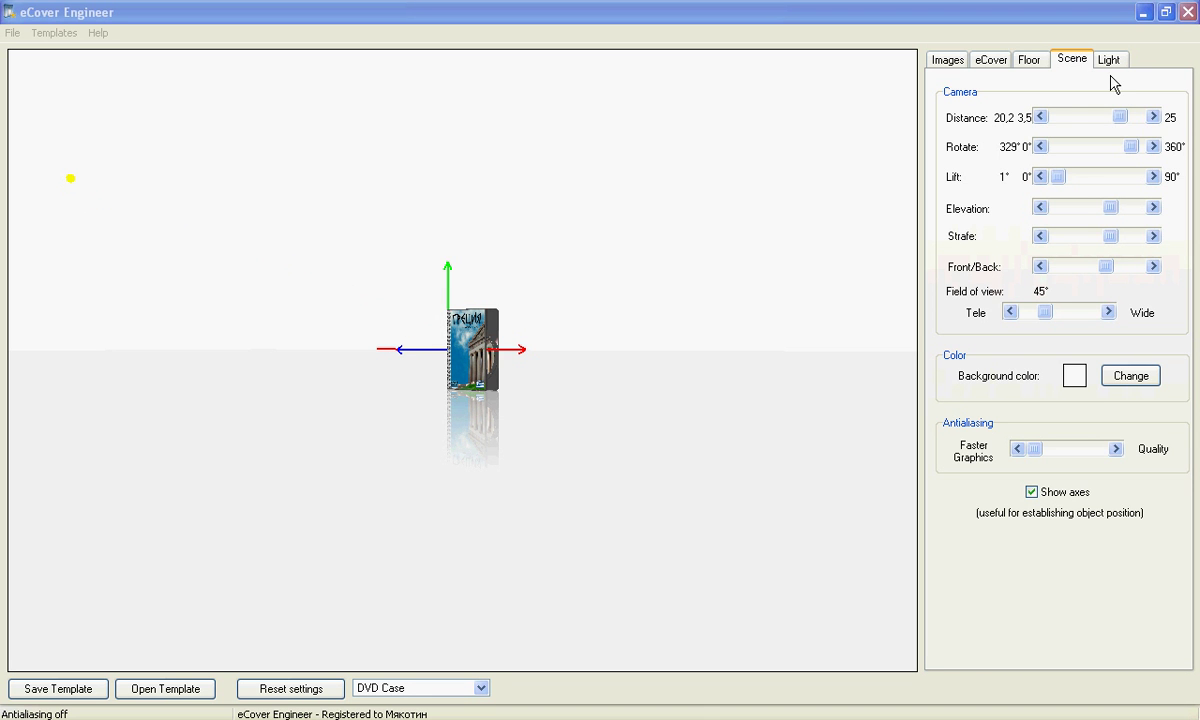
# Step: Reposition the light source to X -2.6, Y 0.7 and Z 4.2, low and closer to the DVD case
pyautogui.click(1108, 62)
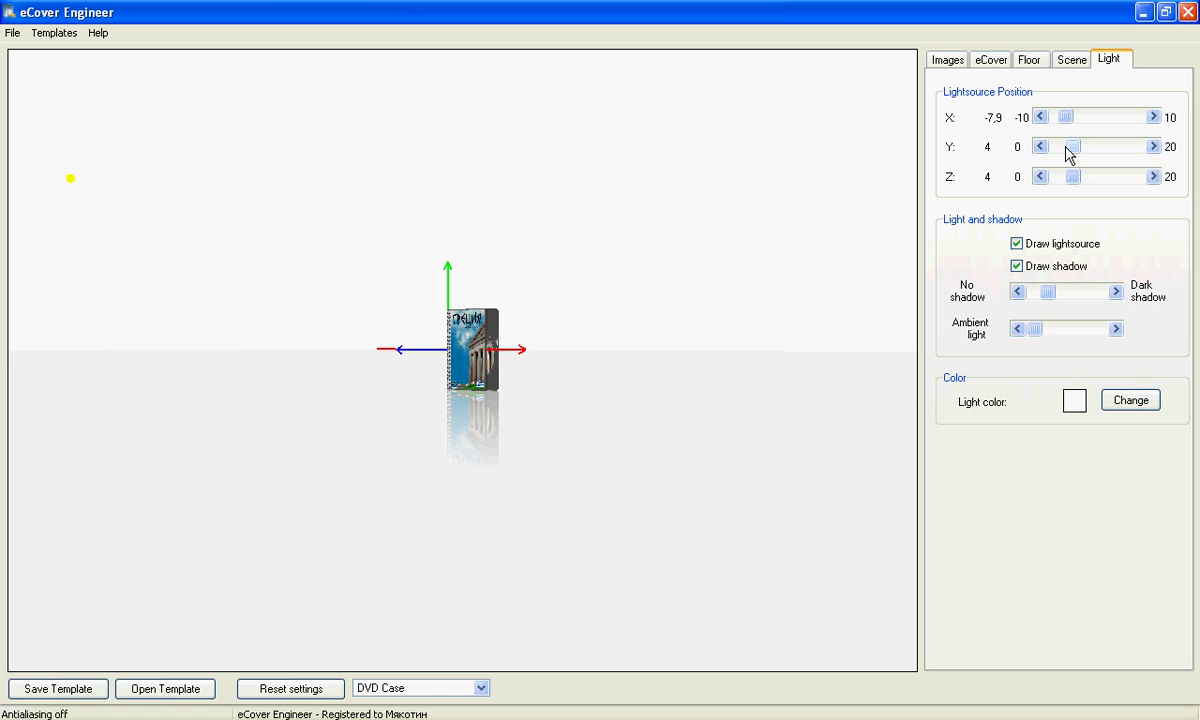
pyautogui.moveTo(1064, 151); pyautogui.dragTo(1058, 126)
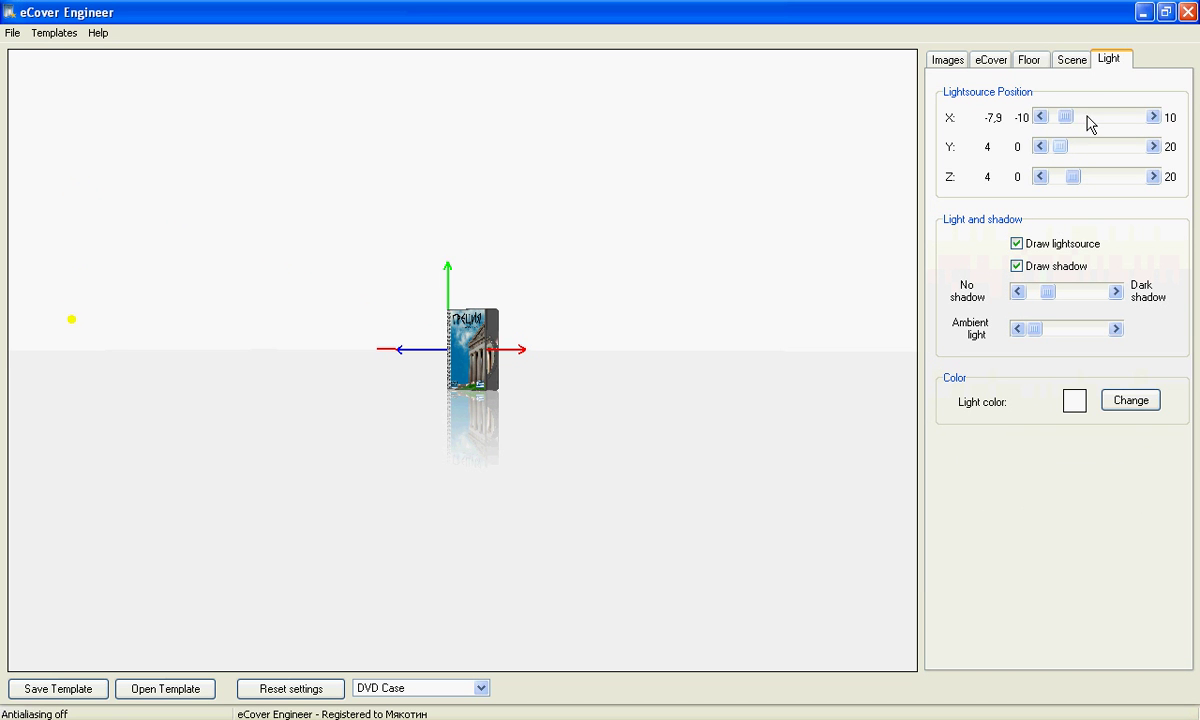
pyautogui.click(1088, 117)
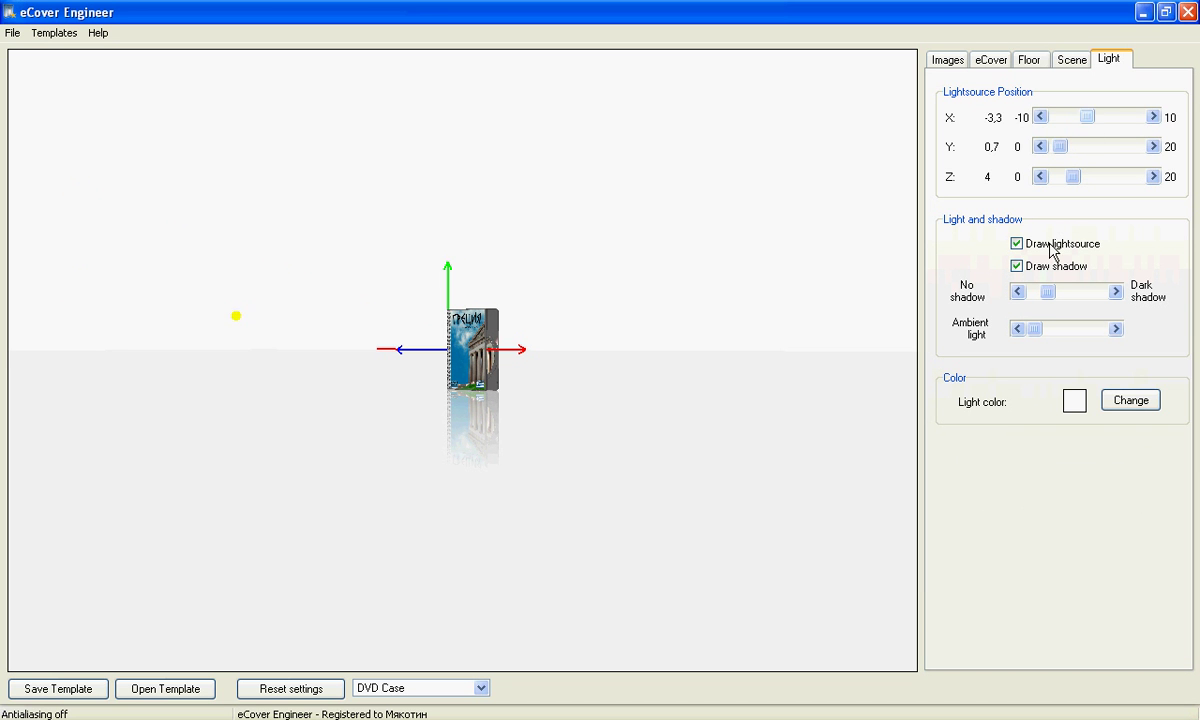
pyautogui.press('Right')
pyautogui.moveTo(1086, 183)
pyautogui.mouseDown()
pyautogui.moveTo(1097, 185)
pyautogui.moveTo(1075, 188)
pyautogui.mouseUp()
pyautogui.click(1016, 267)
# Step: Bring the camera back to a distance of 7.2 from the DVD case
pyautogui.click(1071, 61)
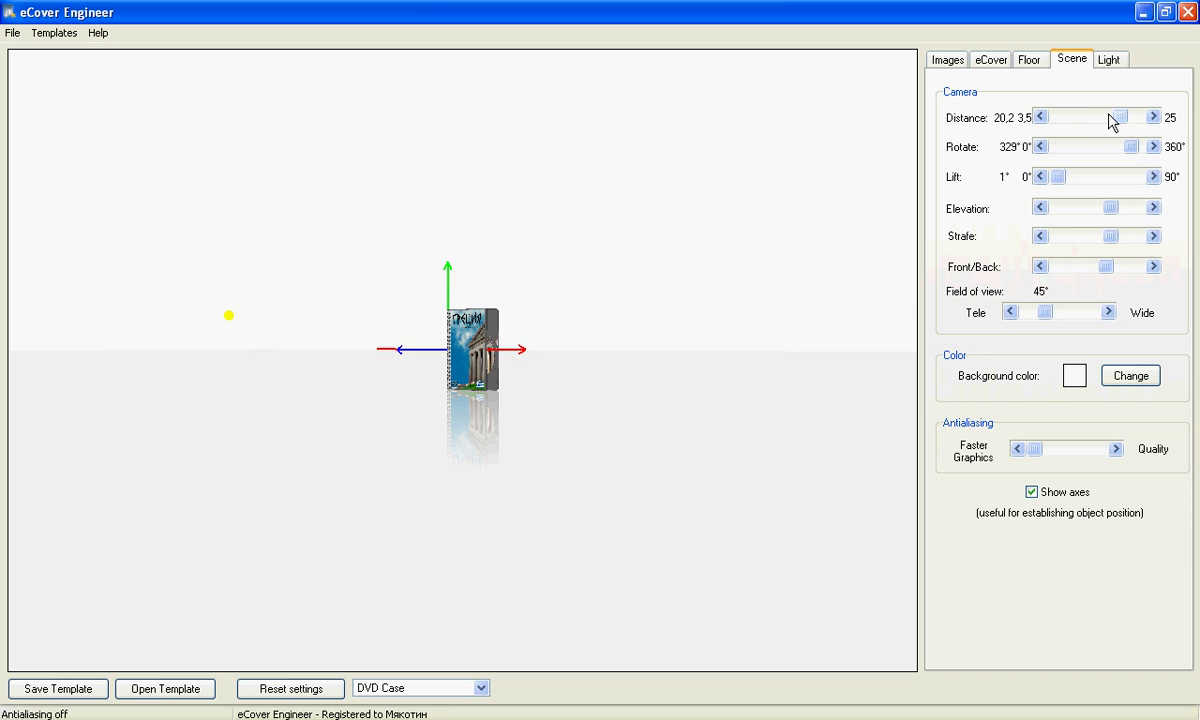
pyautogui.moveTo(1097, 120); pyautogui.dragTo(1068, 119)
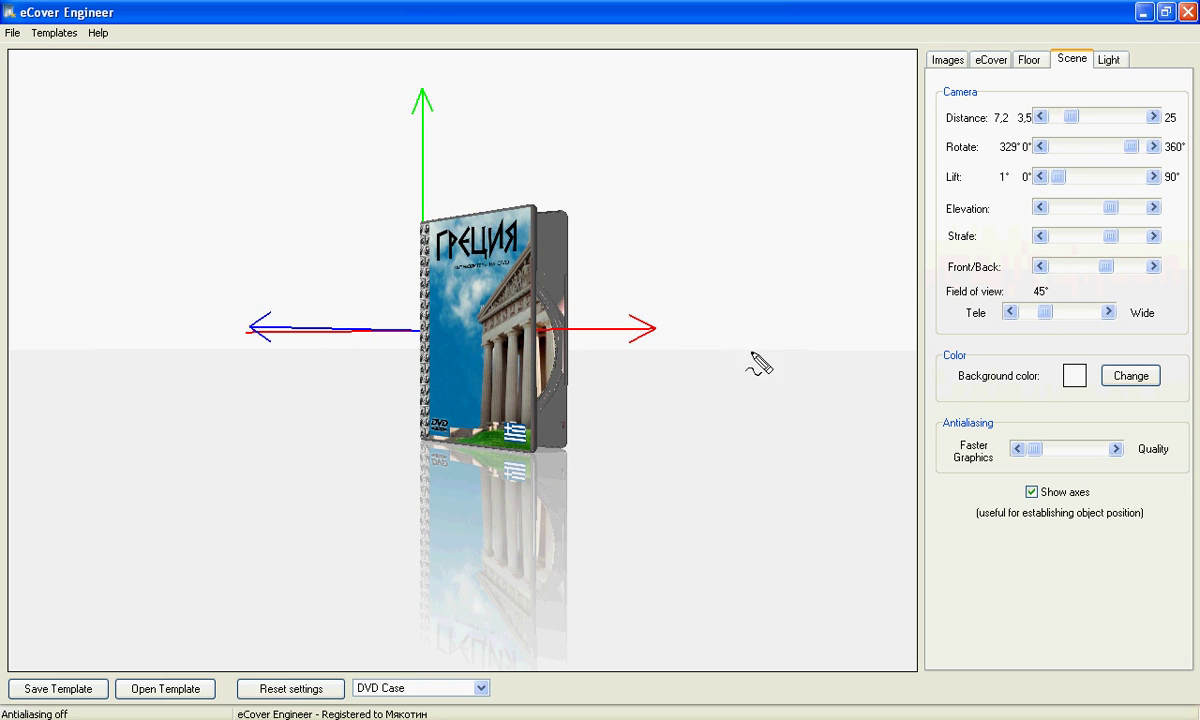
pyautogui.moveTo(751, 352); pyautogui.dragTo(740, 428)
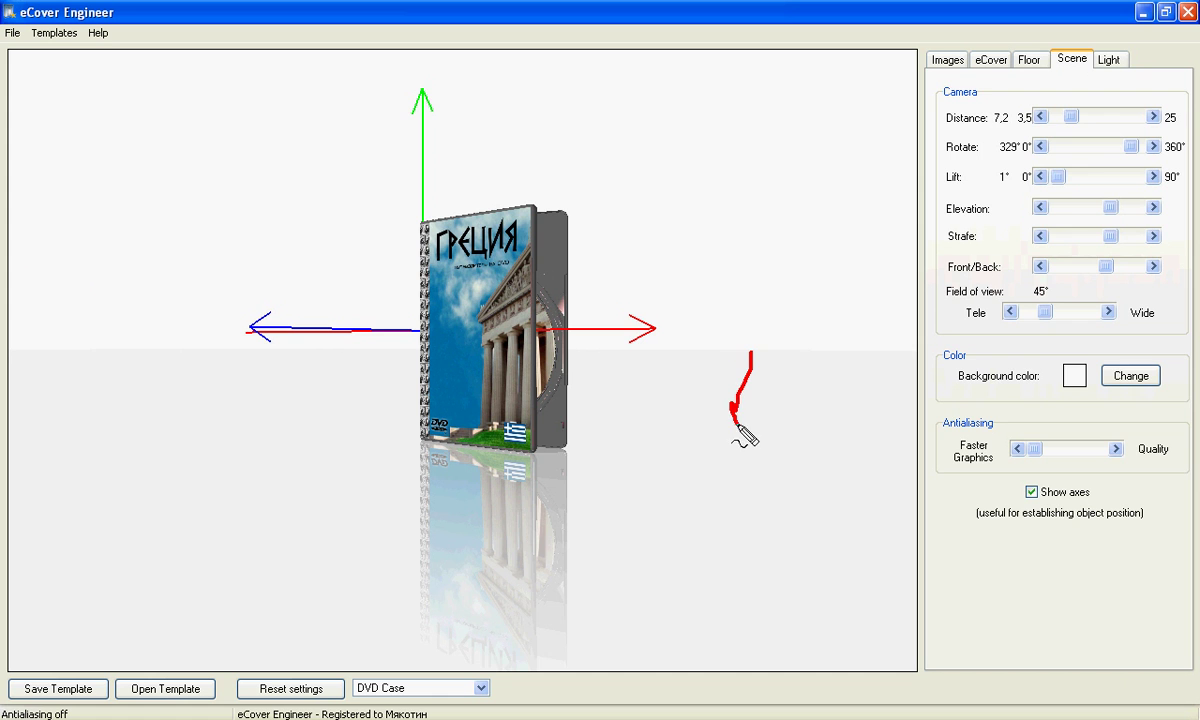
# Step: Try a shadow near the dark end of its range, and raise the ambient light to about three quarters
pyautogui.click(1108, 59)
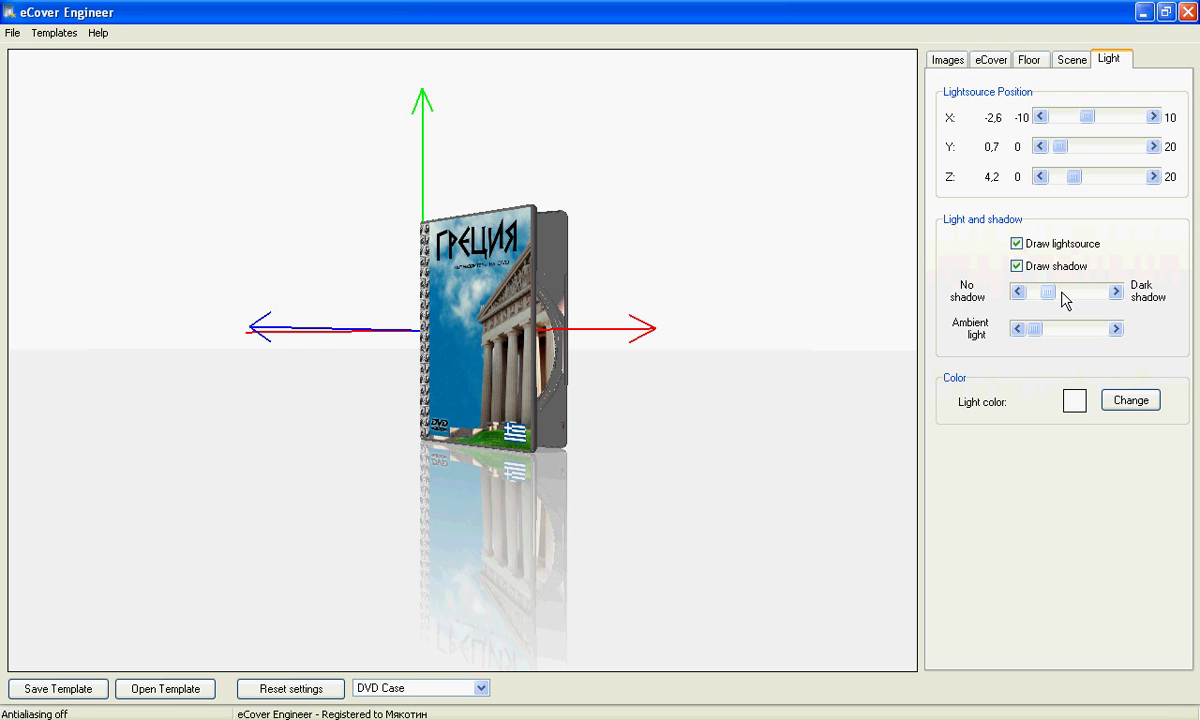
pyautogui.moveTo(1063, 295); pyautogui.dragTo(1098, 300)
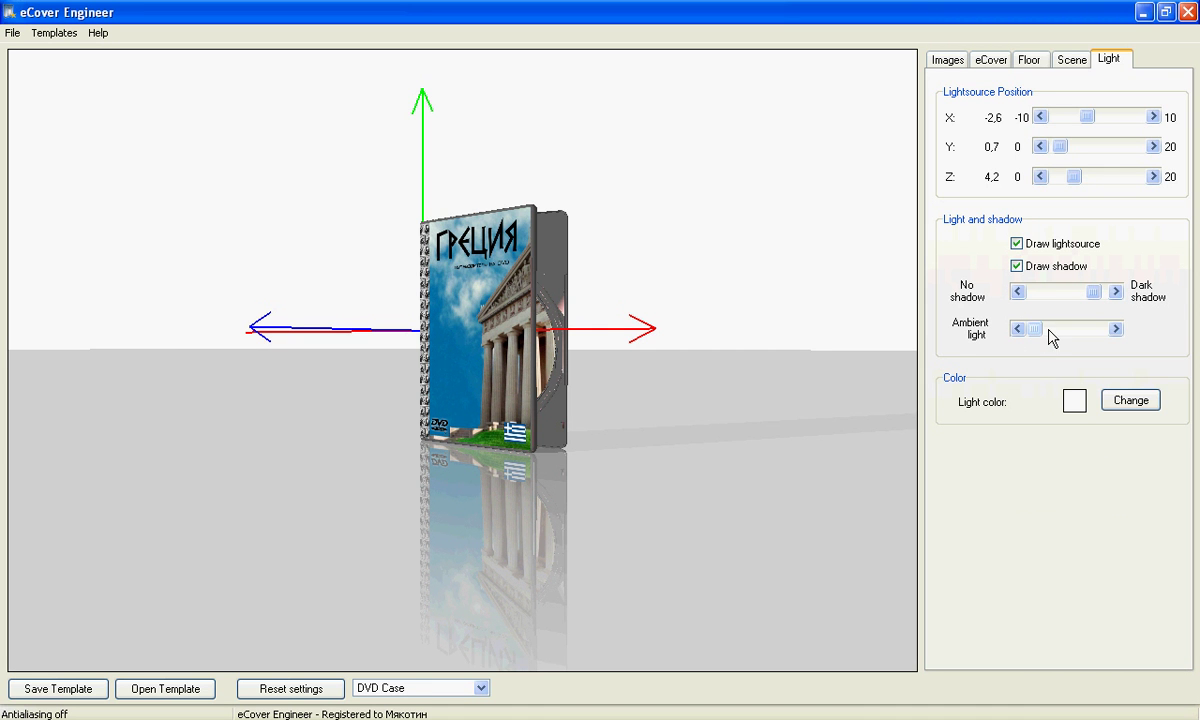
pyautogui.moveTo(1035, 329); pyautogui.dragTo(1086, 338)
pyautogui.click(947, 60)
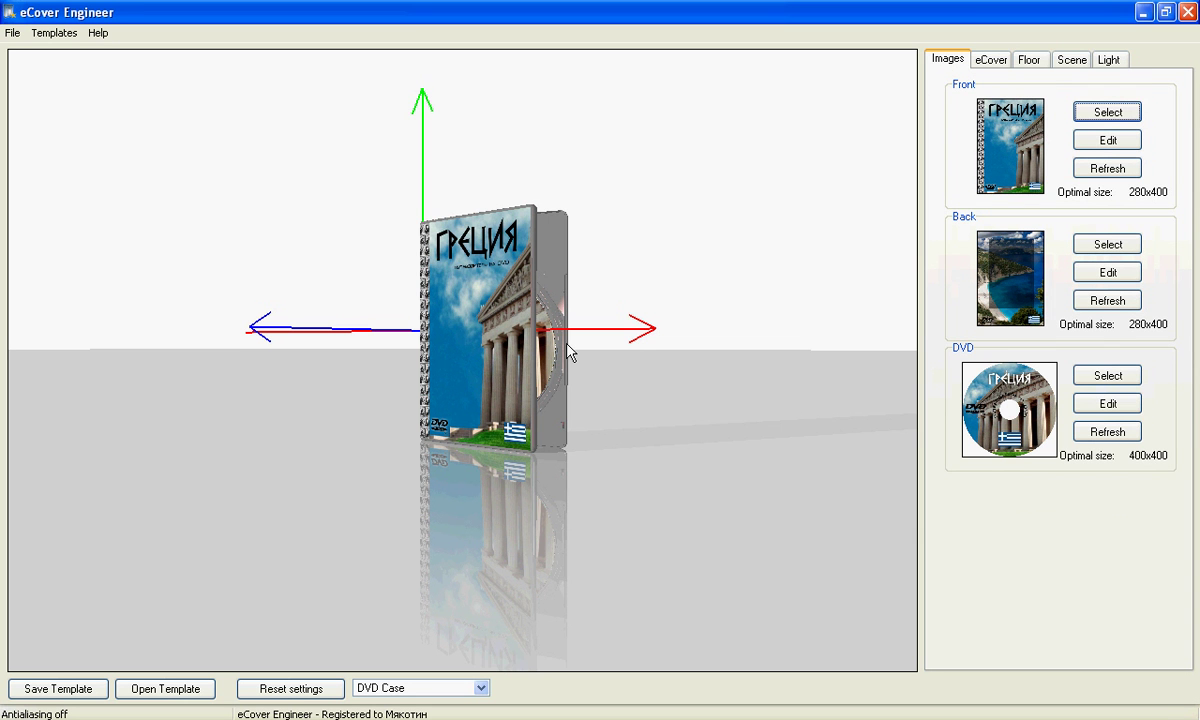
pyautogui.click(1108, 60)
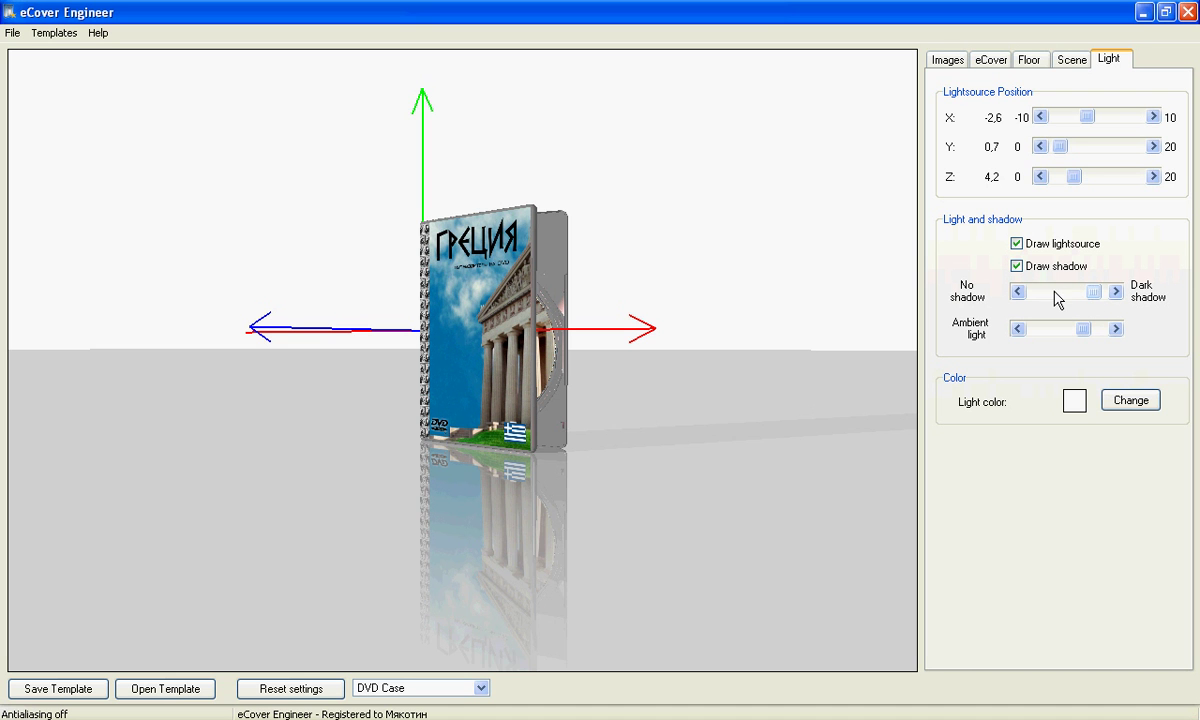
# Step: Reduce the floor shadow to none and hide the scene's axes
pyautogui.moveTo(1046, 297); pyautogui.dragTo(1015, 297)
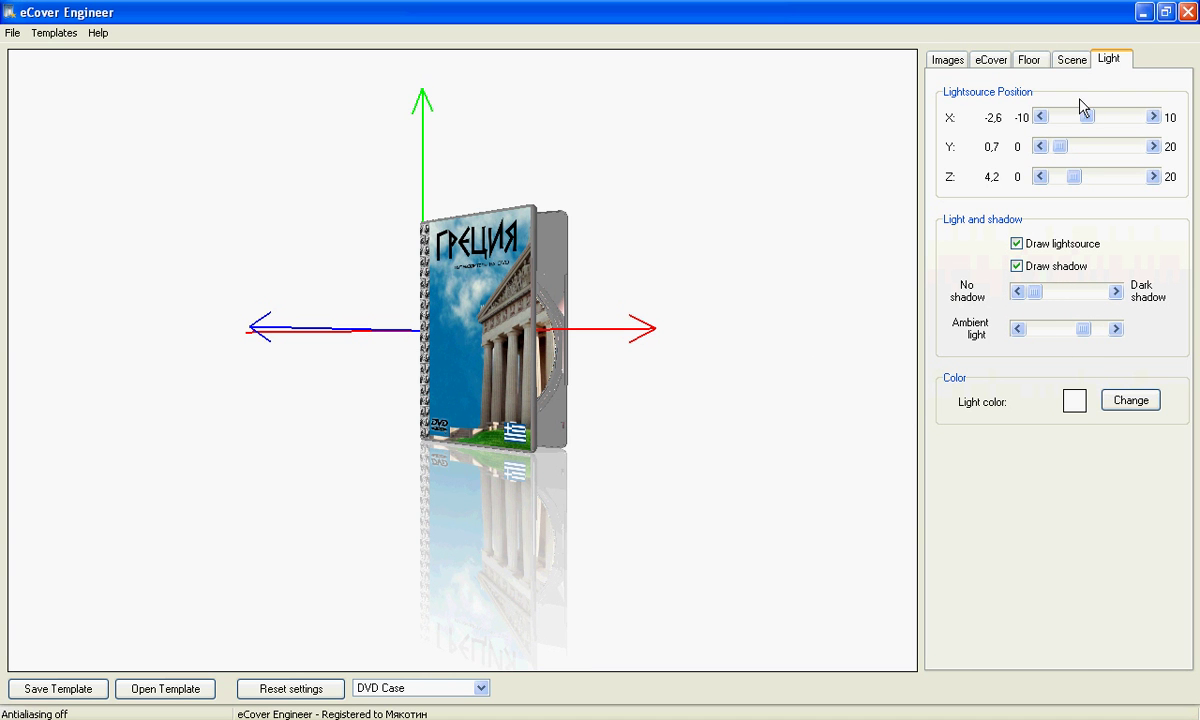
pyautogui.click(1071, 59)
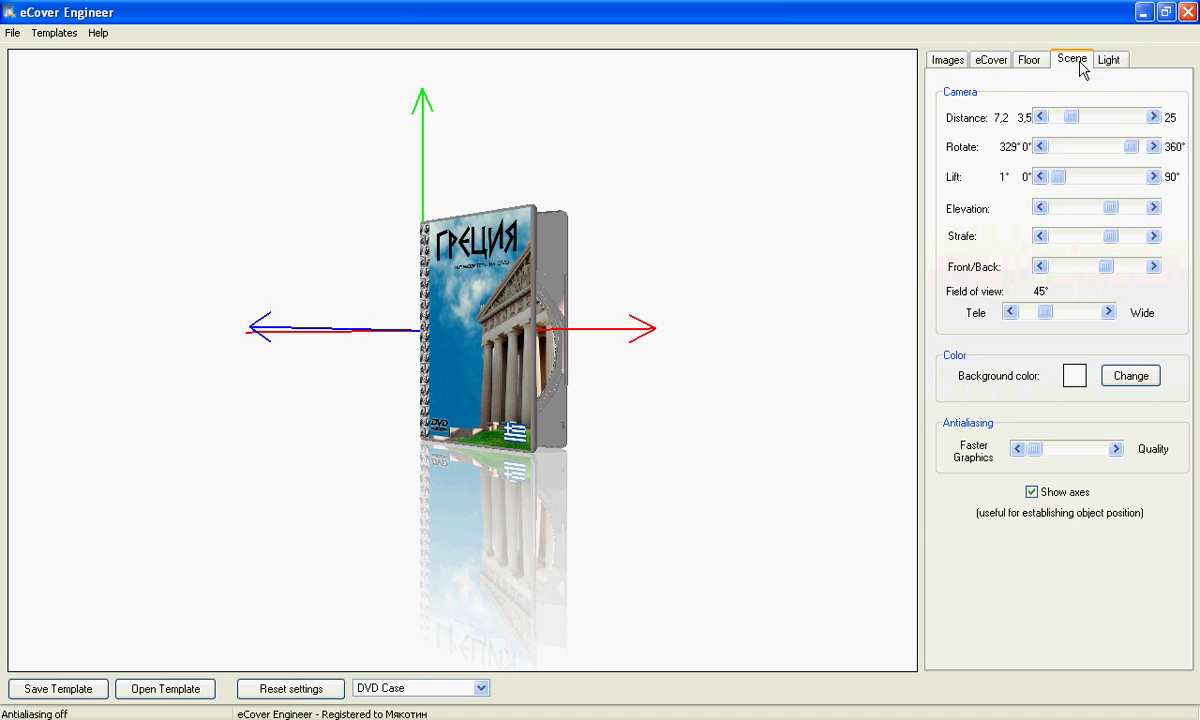
pyautogui.click(1032, 493)
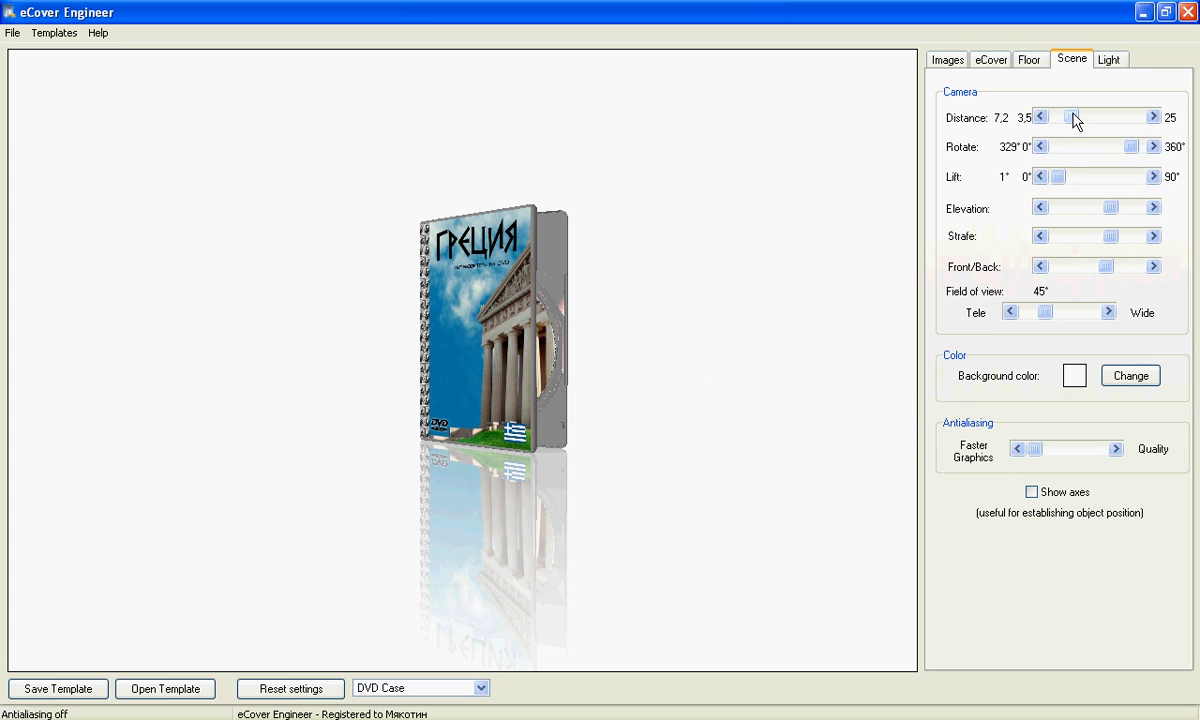
# Step: Frame the DVD case with a camera distance of 4.5, a rotation of 344° and a lift of 4°
pyautogui.moveTo(1079, 126)
pyautogui.mouseDown()
pyautogui.moveTo(1052, 116)
pyautogui.moveTo(1061, 120)
pyautogui.mouseUp()
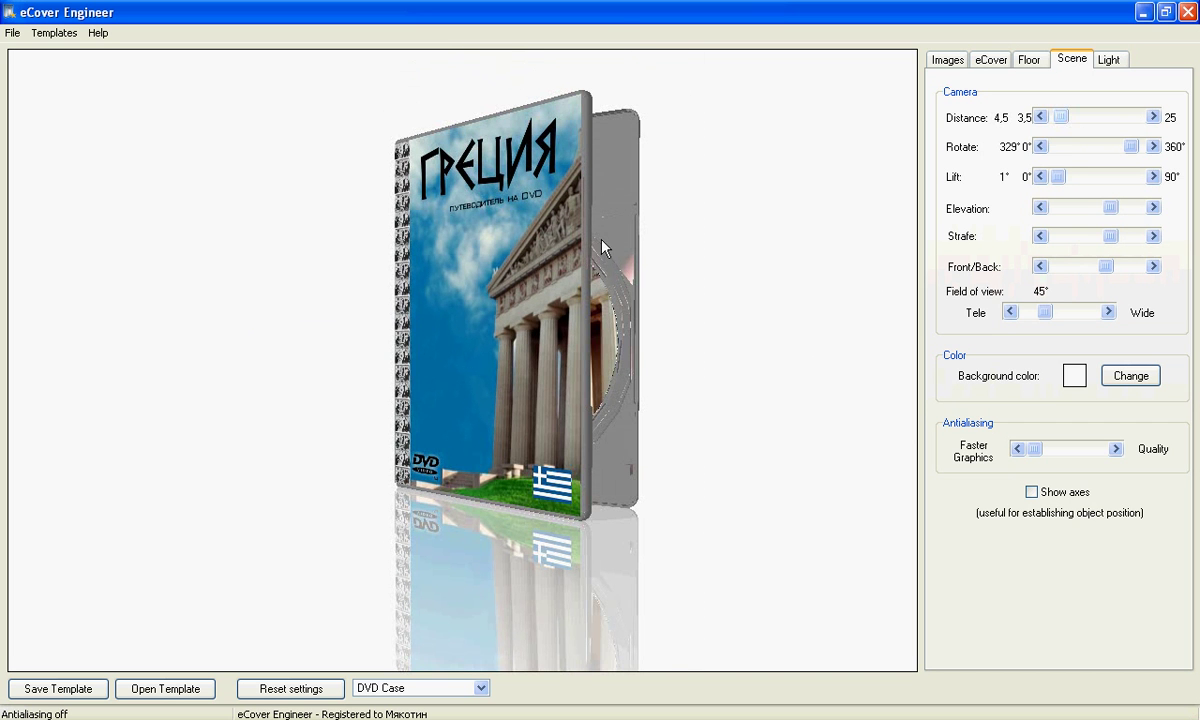
pyautogui.moveTo(577, 255); pyautogui.dragTo(539, 404)
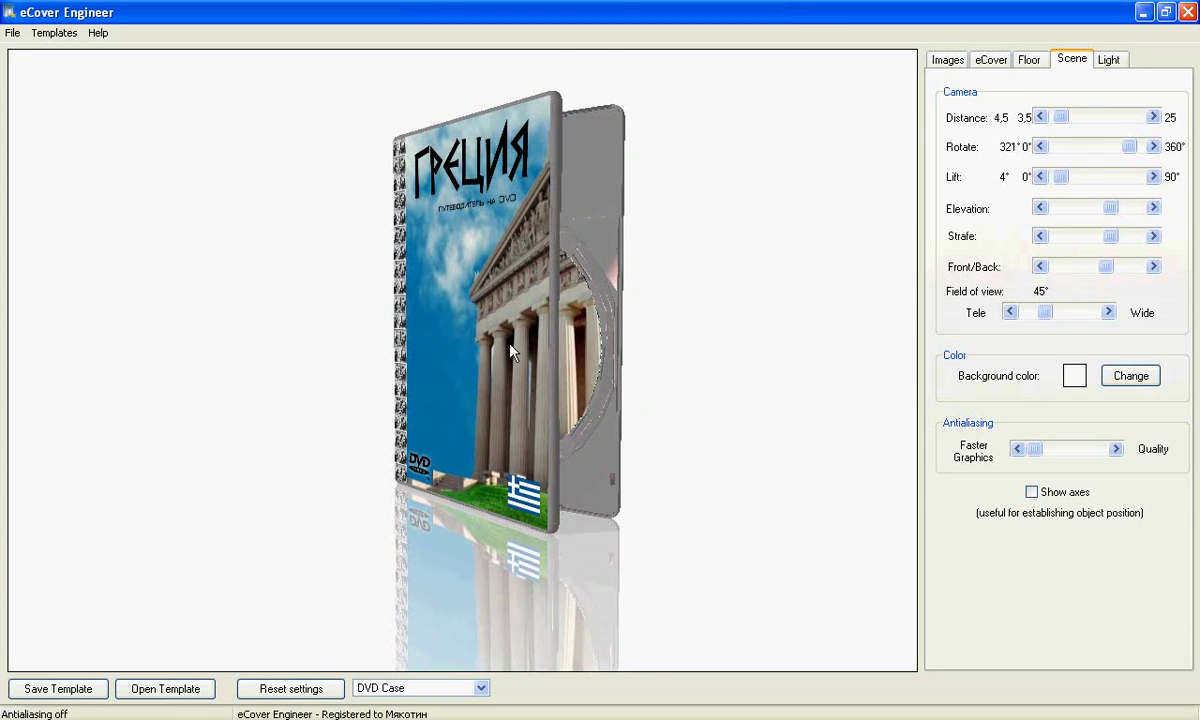
pyautogui.moveTo(529, 338); pyautogui.dragTo(541, 337)
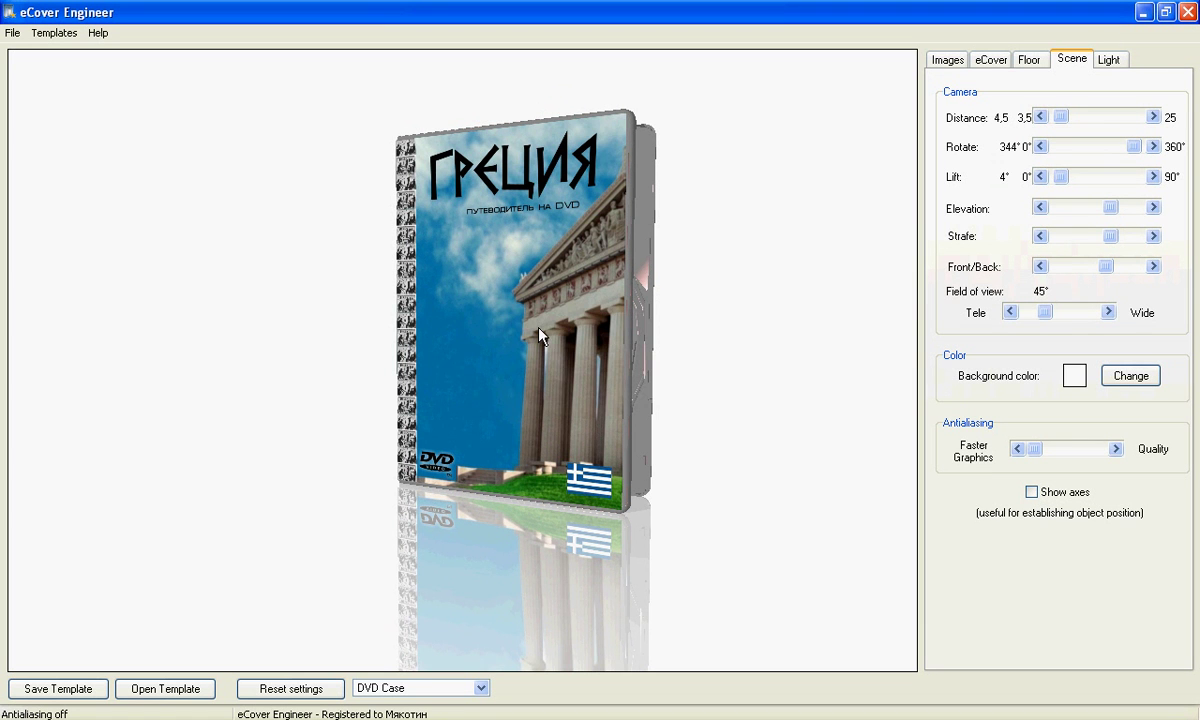
# Step: Switch to CorelDRAW and use Paste Special to insert the captured mock-up screen as a Bitmap
pyautogui.hotkey('alt', 'Tab')
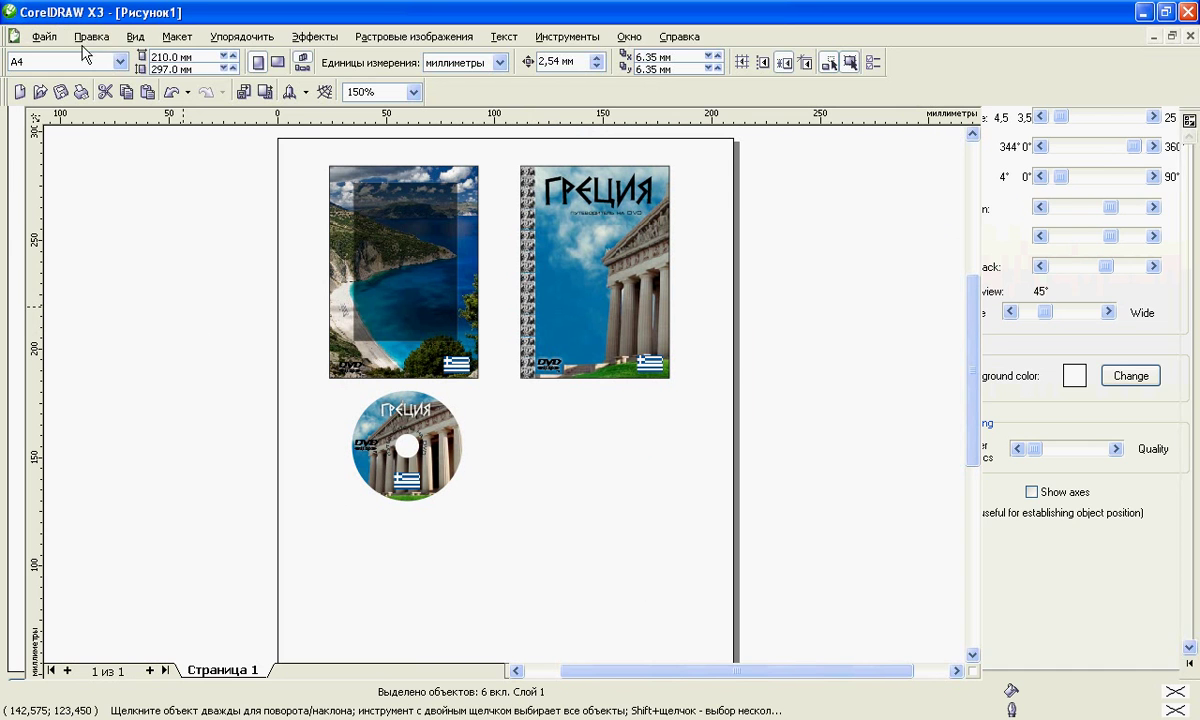
pyautogui.click(91, 36)
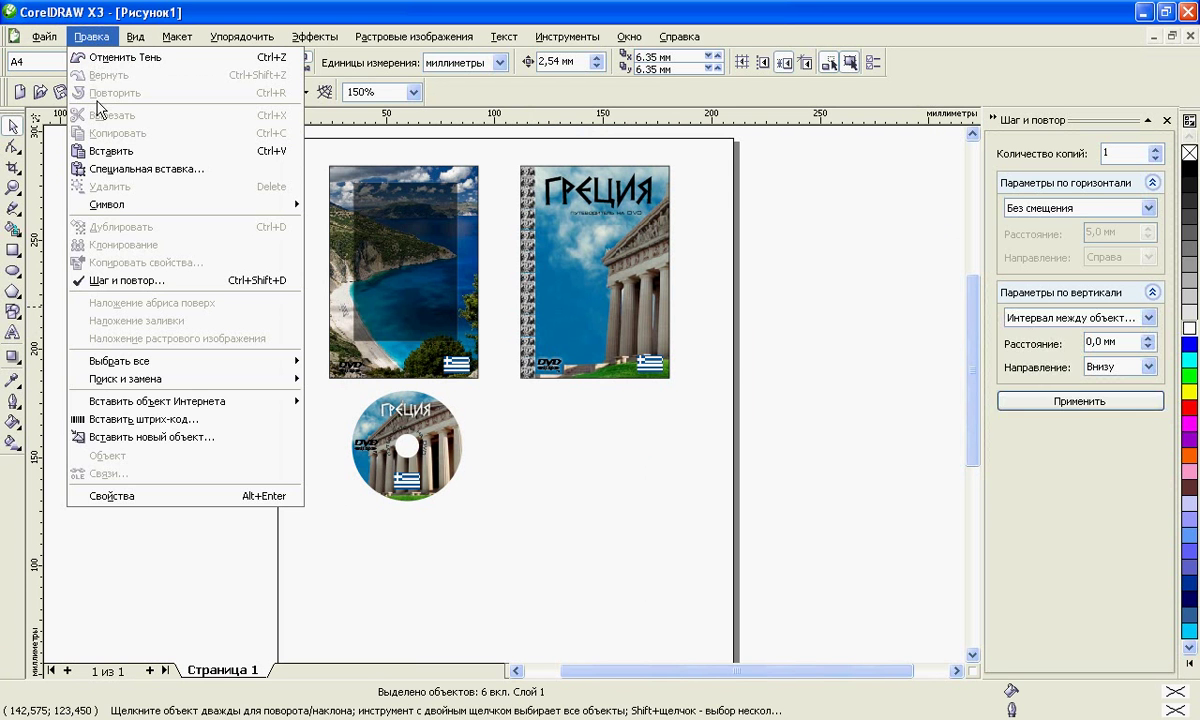
pyautogui.click(101, 168)
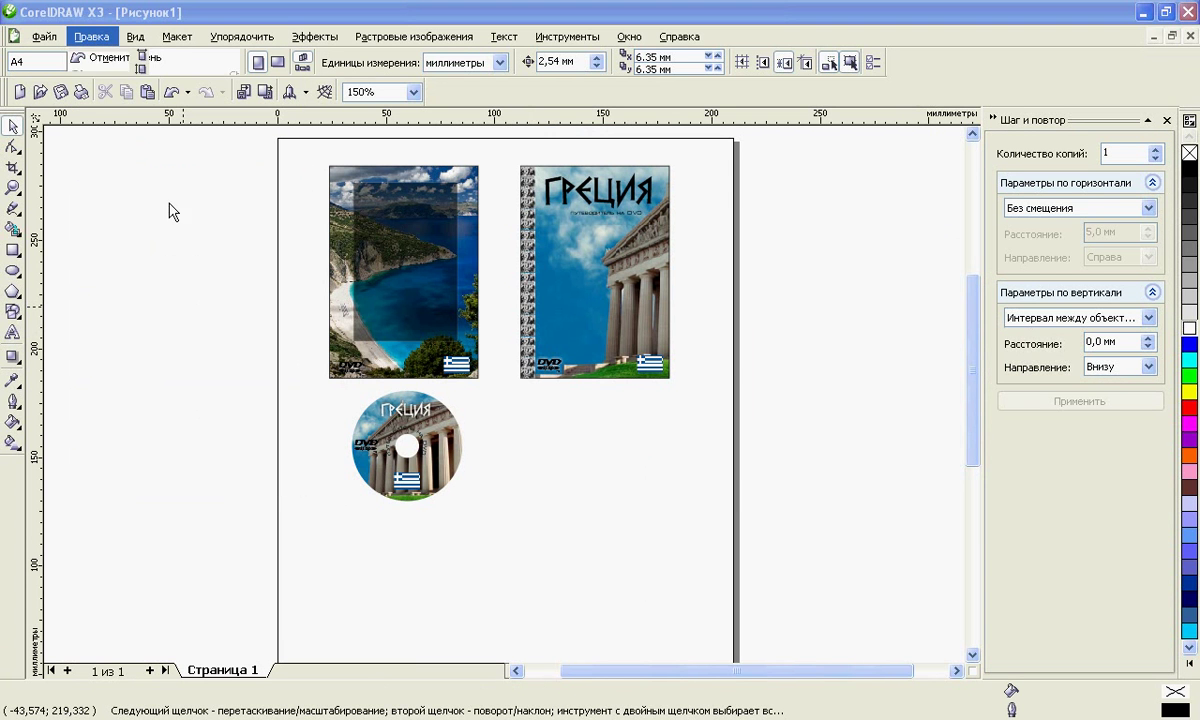
pyautogui.click(490, 341)
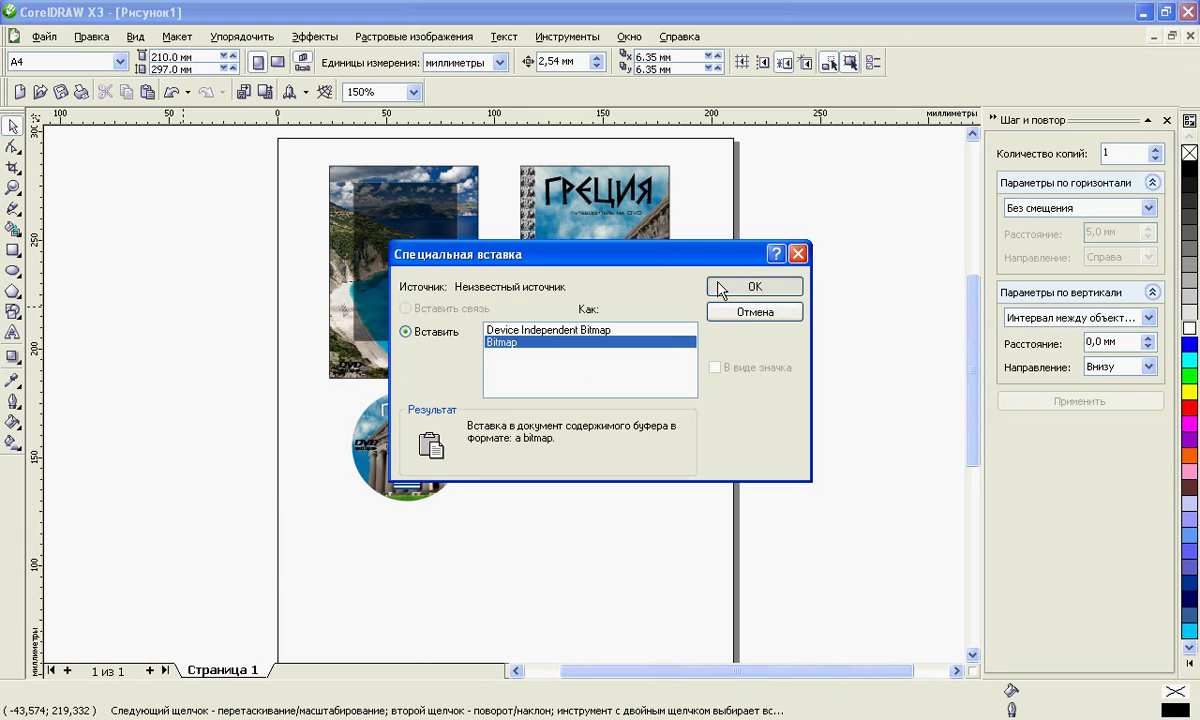
pyautogui.click(717, 285)
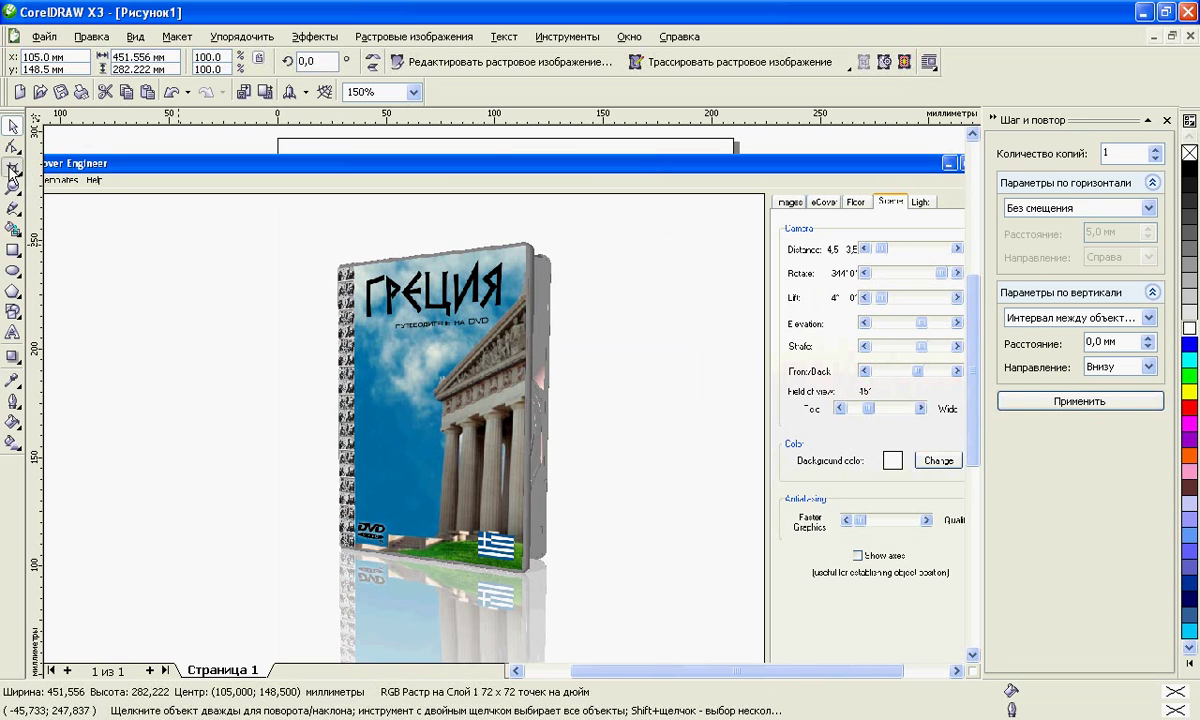
# Step: Crop the pasted bitmap to the DVD case and its reflection, about 108 by 185 mm
pyautogui.click(13, 167)
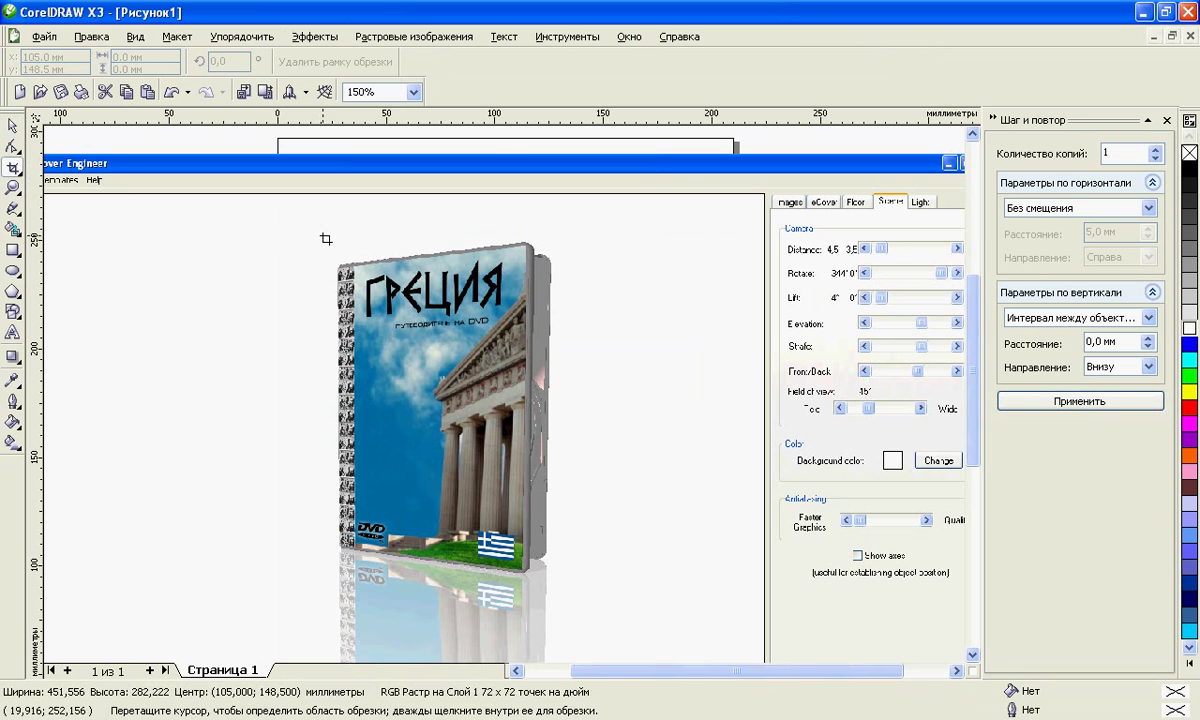
pyautogui.moveTo(321, 236); pyautogui.dragTo(554, 605)
pyautogui.doubleClick(461, 388)
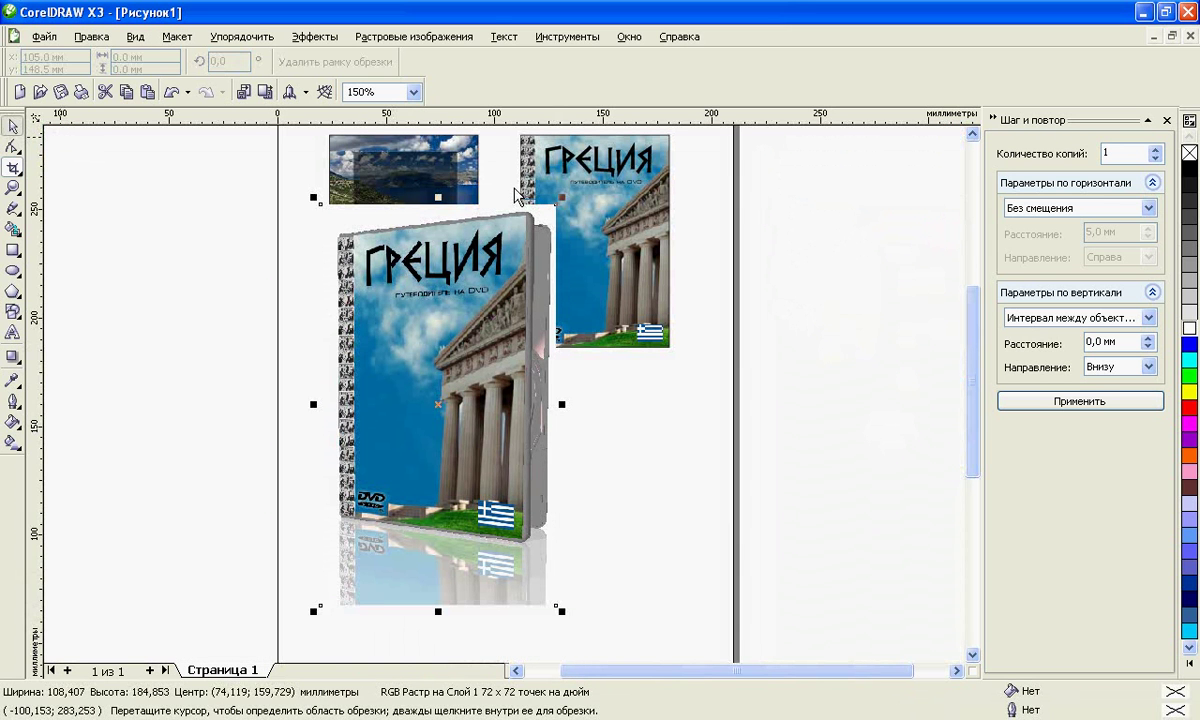
# Step: Scale the cropped mock-up proportionally to 36.8%, about 40 by 68 mm, and move it beside the disc image
pyautogui.press('space')
pyautogui.moveTo(563, 198); pyautogui.dragTo(364, 503)
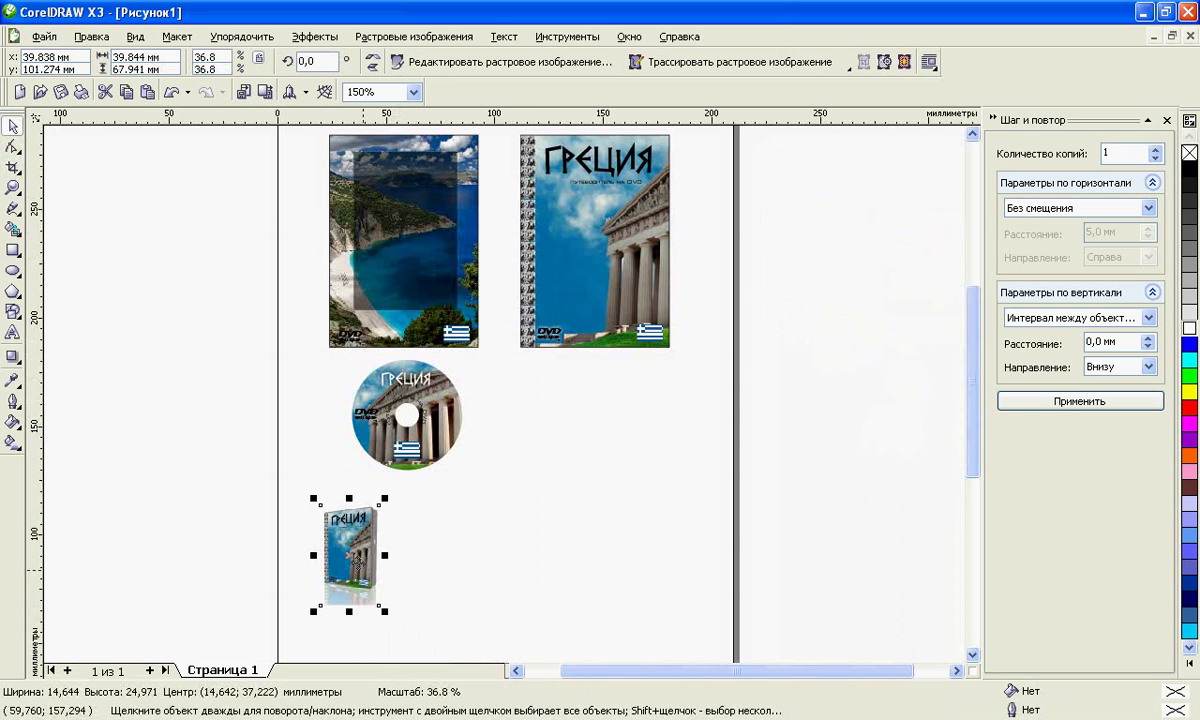
pyautogui.moveTo(349, 555); pyautogui.dragTo(549, 420)
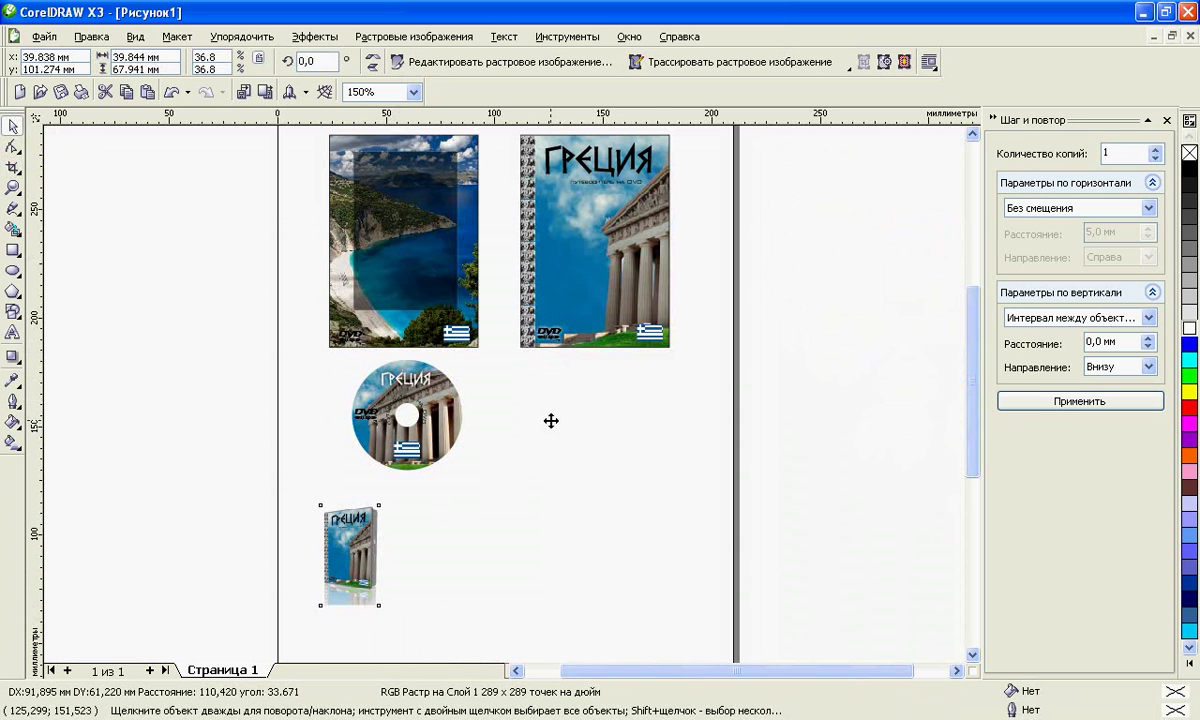
# Step: Apply a linear interactive transparency running downward over the reflection of the DVD case mock-up
pyautogui.scroll(2, 501, 394)
pyautogui.scroll(2, 478, 410)
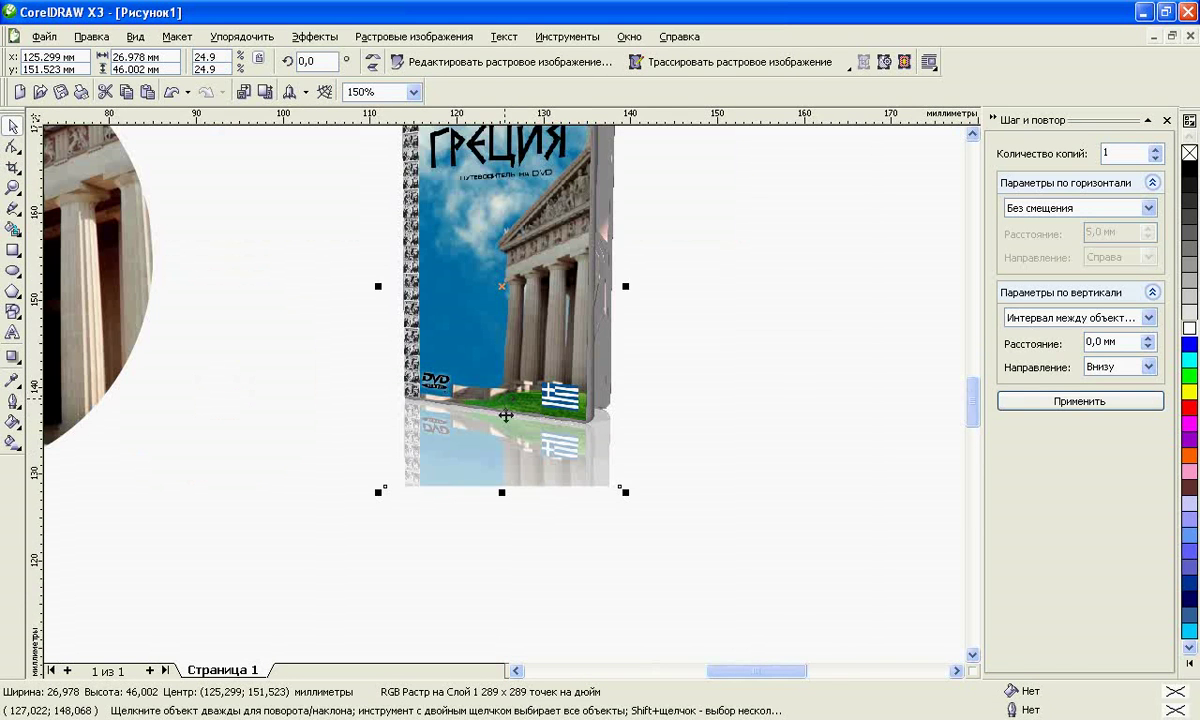
pyautogui.scroll(2, 476, 373)
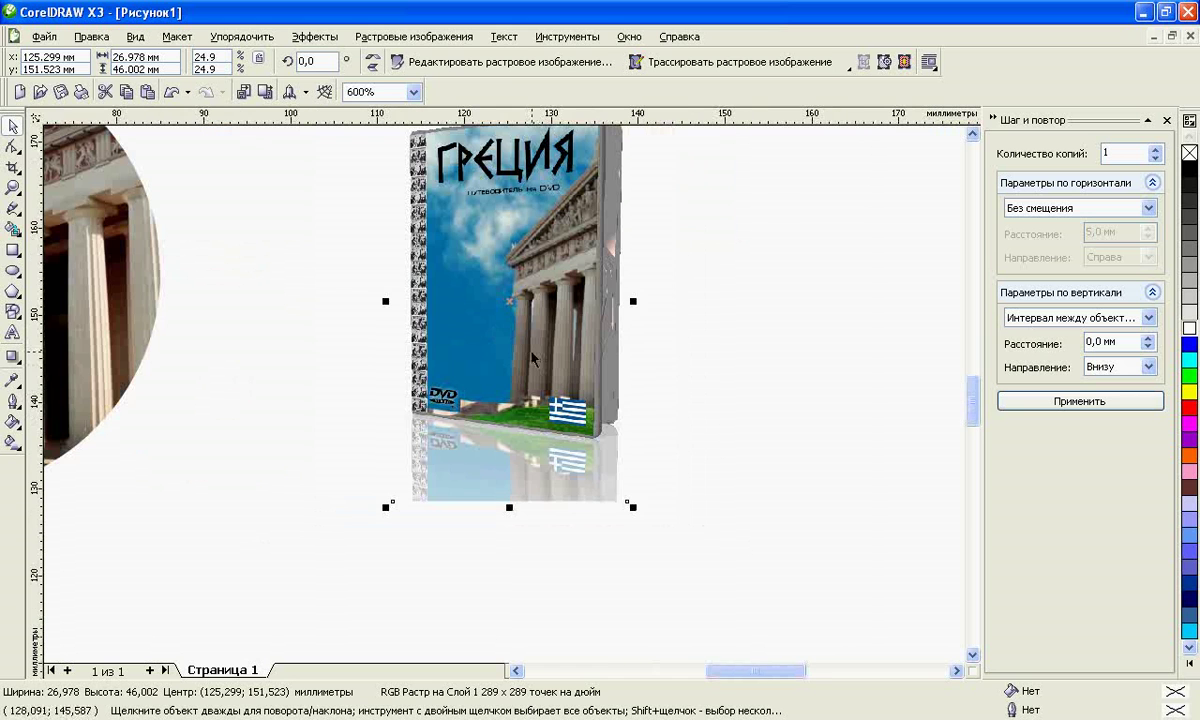
pyautogui.scroll(-1, 520, 463)
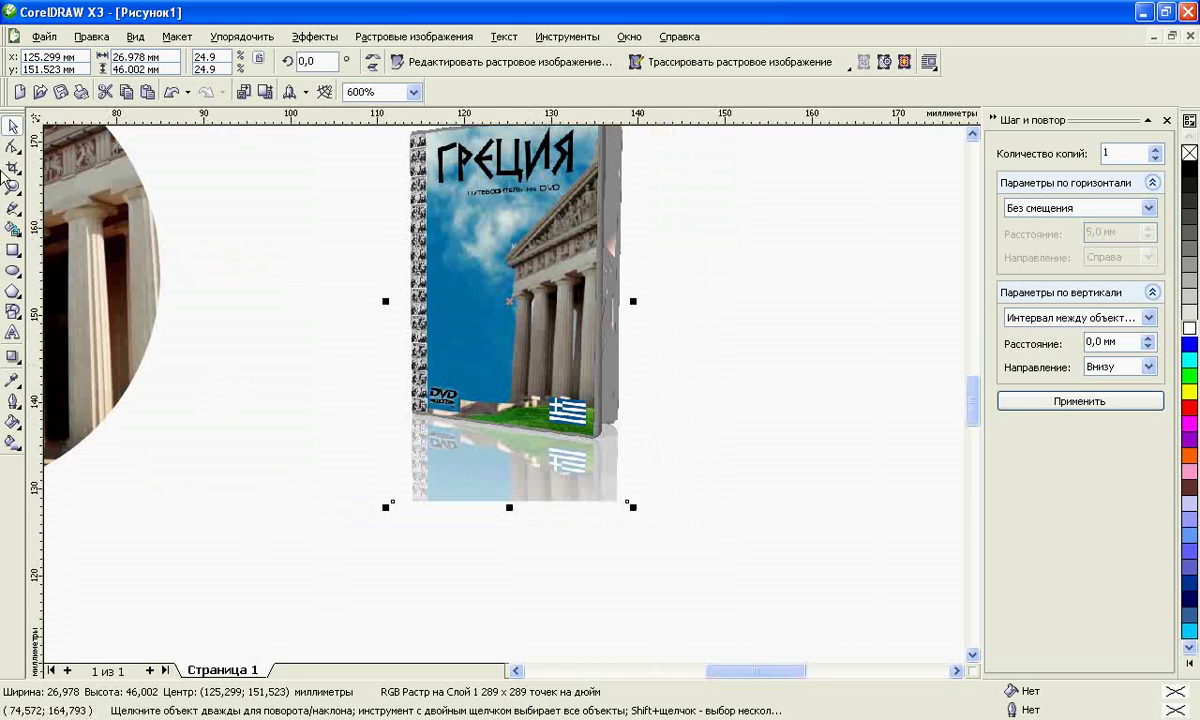
pyautogui.click(18, 368)
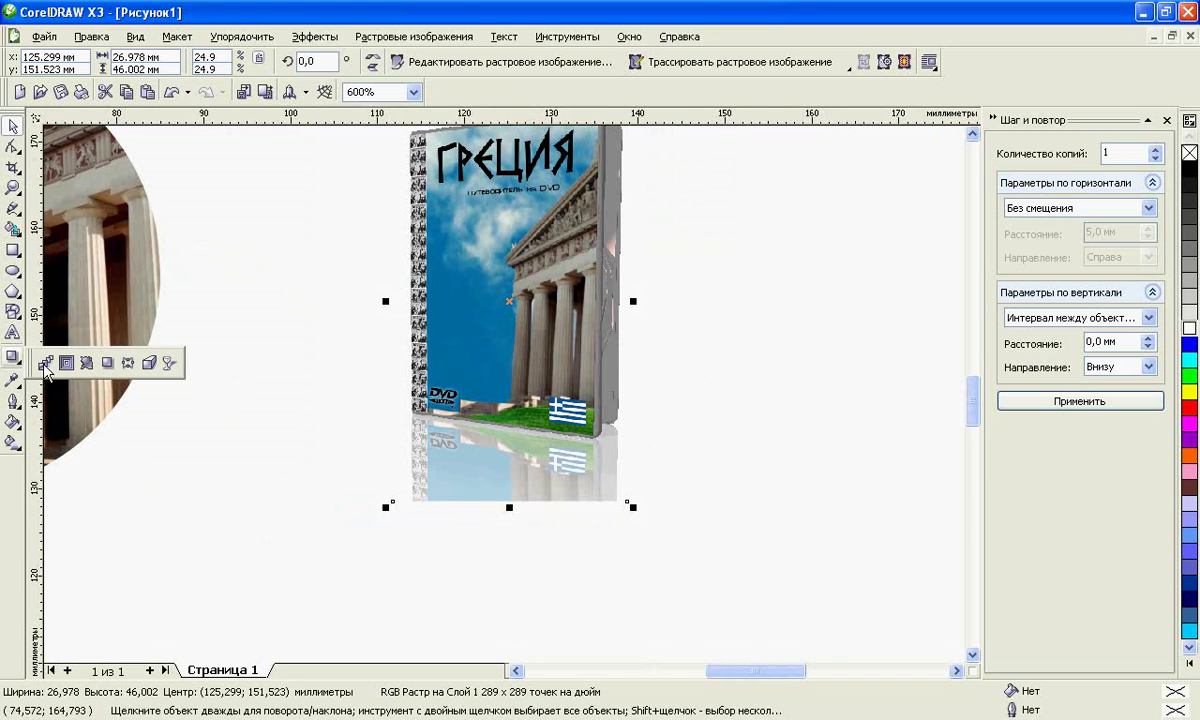
pyautogui.click(170, 363)
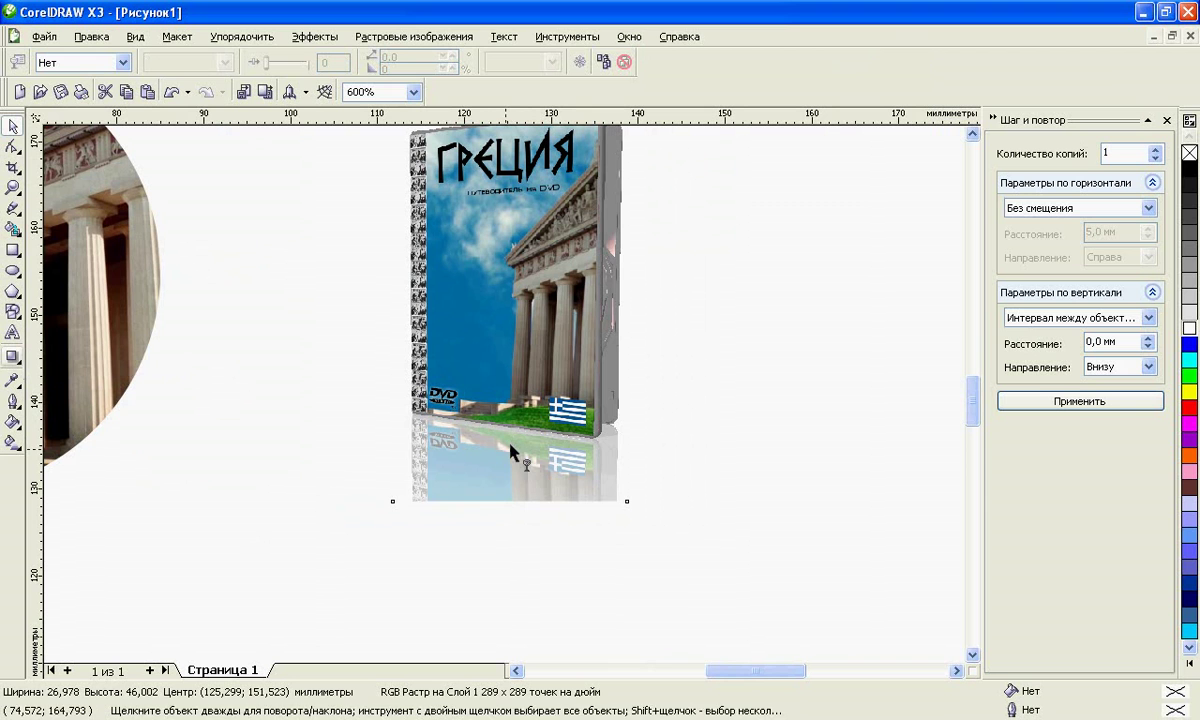
pyautogui.moveTo(504, 447); pyautogui.dragTo(506, 519)
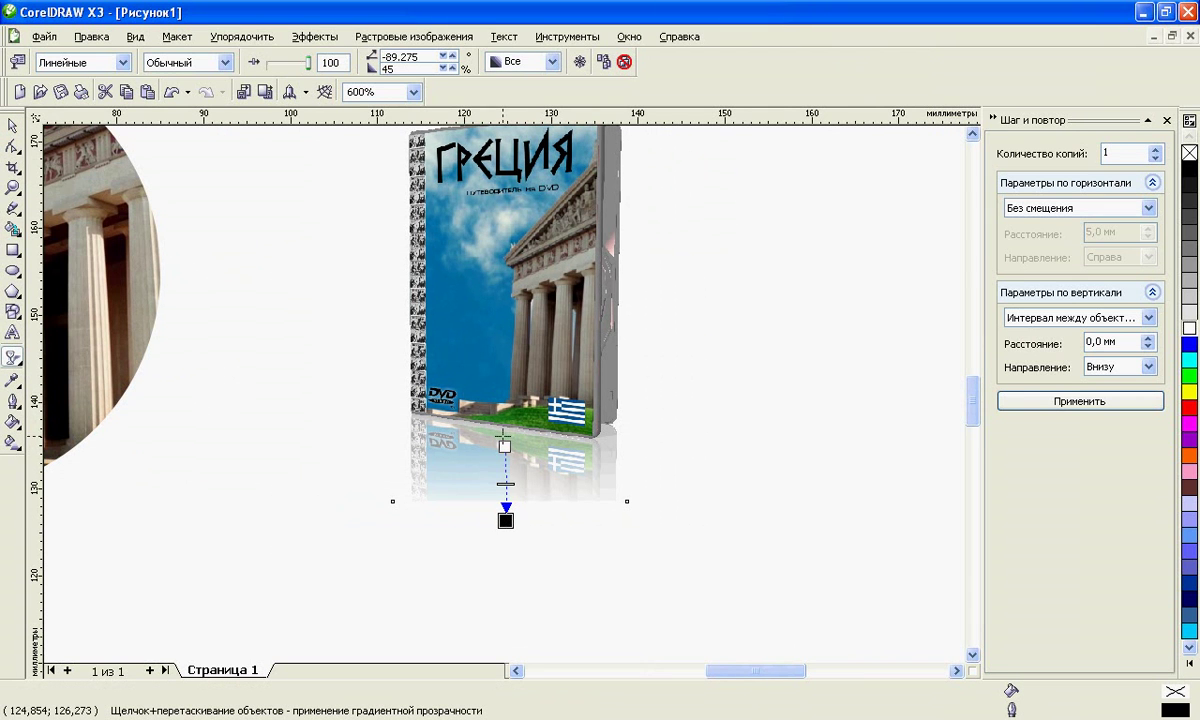
# Step: Start the transparency gradient just above the case's lower edge, end it at the bottom of the reflection, and deselect the mock-up
pyautogui.moveTo(504, 447); pyautogui.dragTo(506, 401)
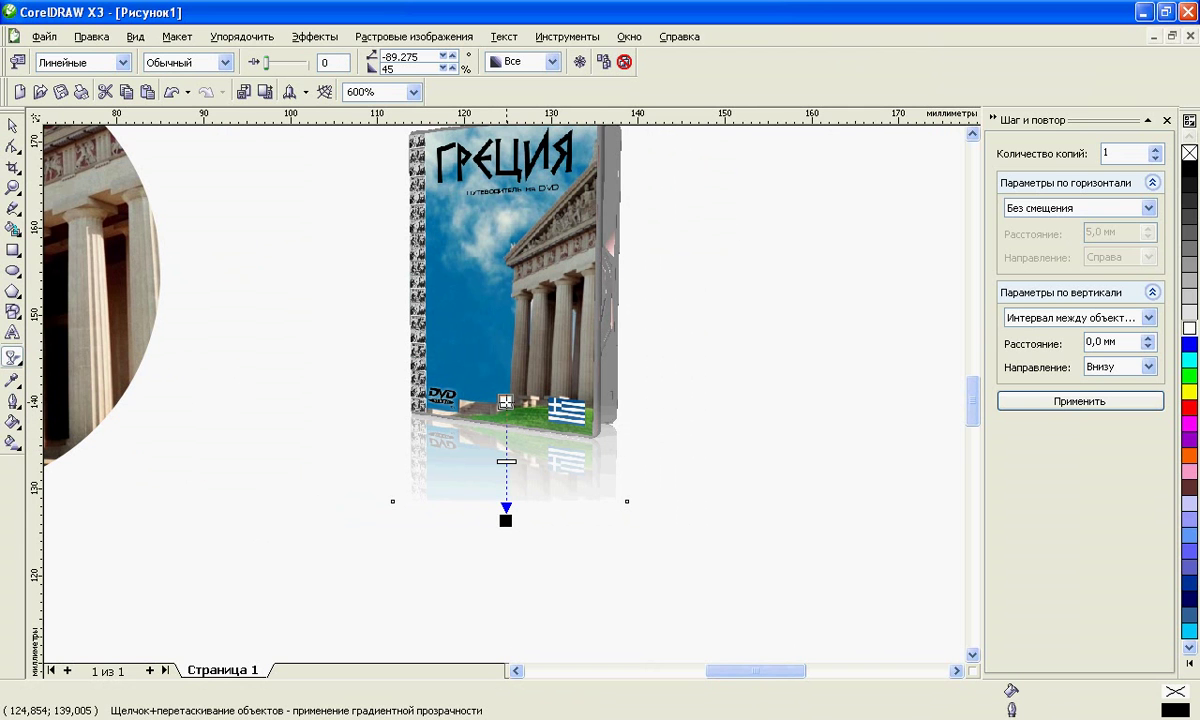
pyautogui.moveTo(505, 520)
pyautogui.mouseDown()
pyautogui.moveTo(506, 488)
pyautogui.moveTo(503, 502)
pyautogui.mouseUp()
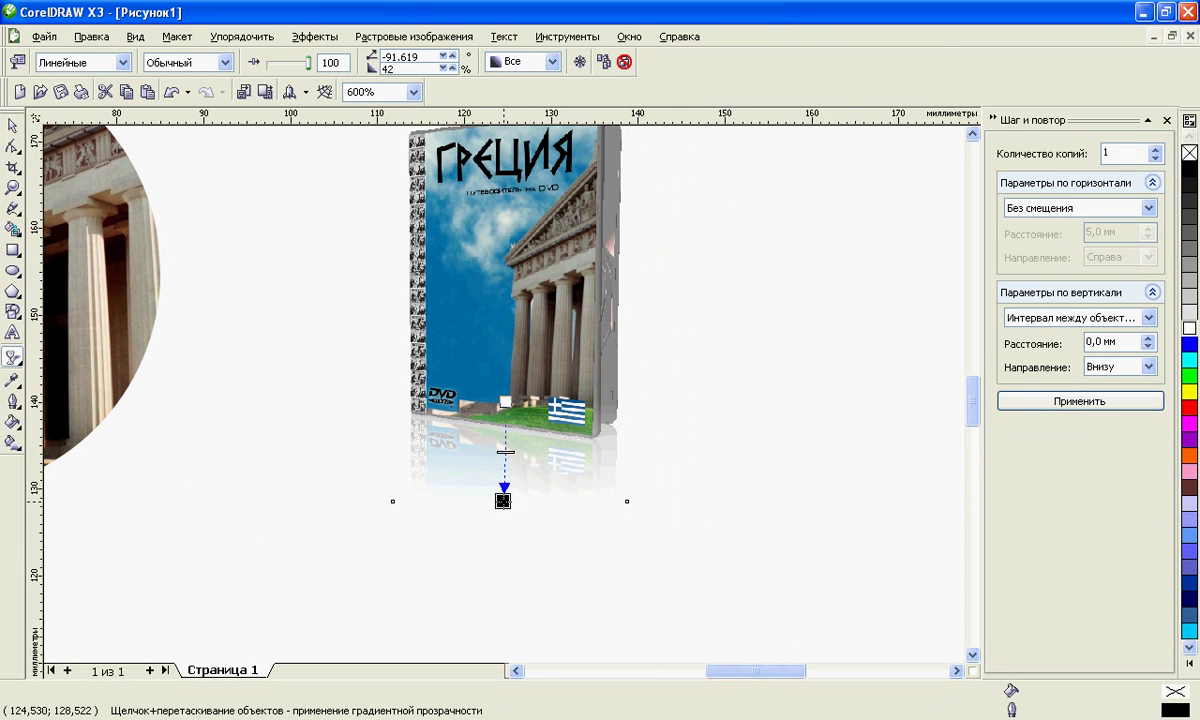
pyautogui.press('space')
pyautogui.click(768, 320)
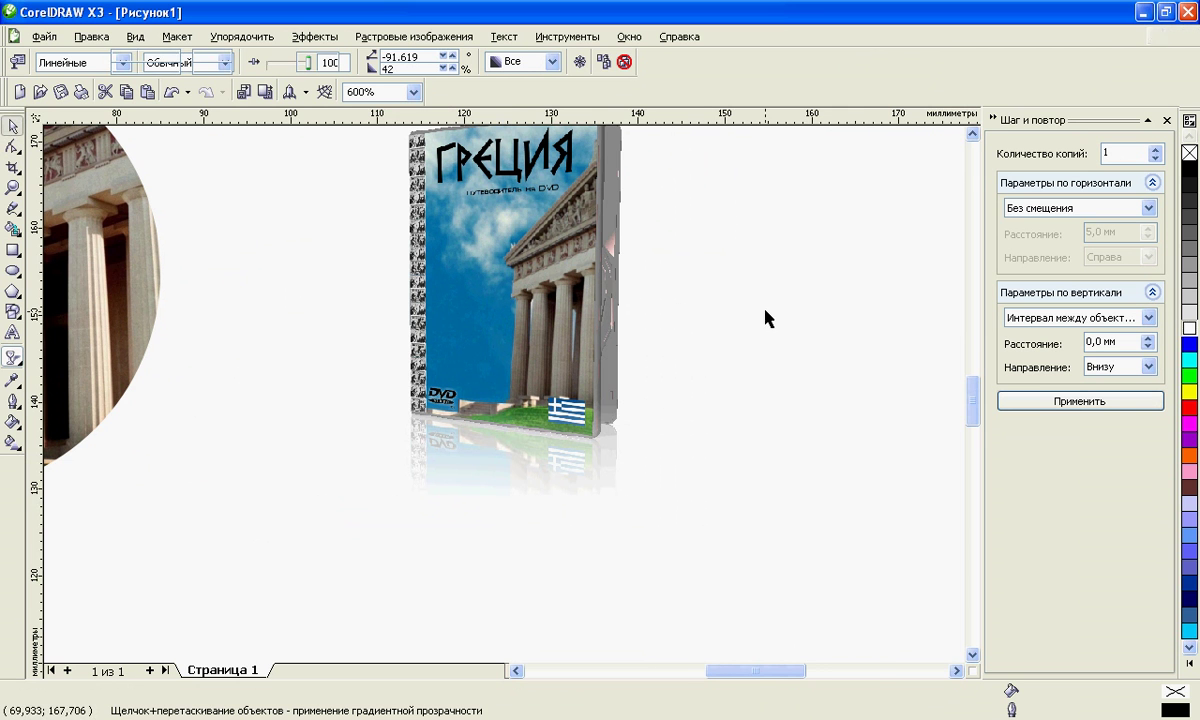
pyautogui.scroll(-1, 507, 402)
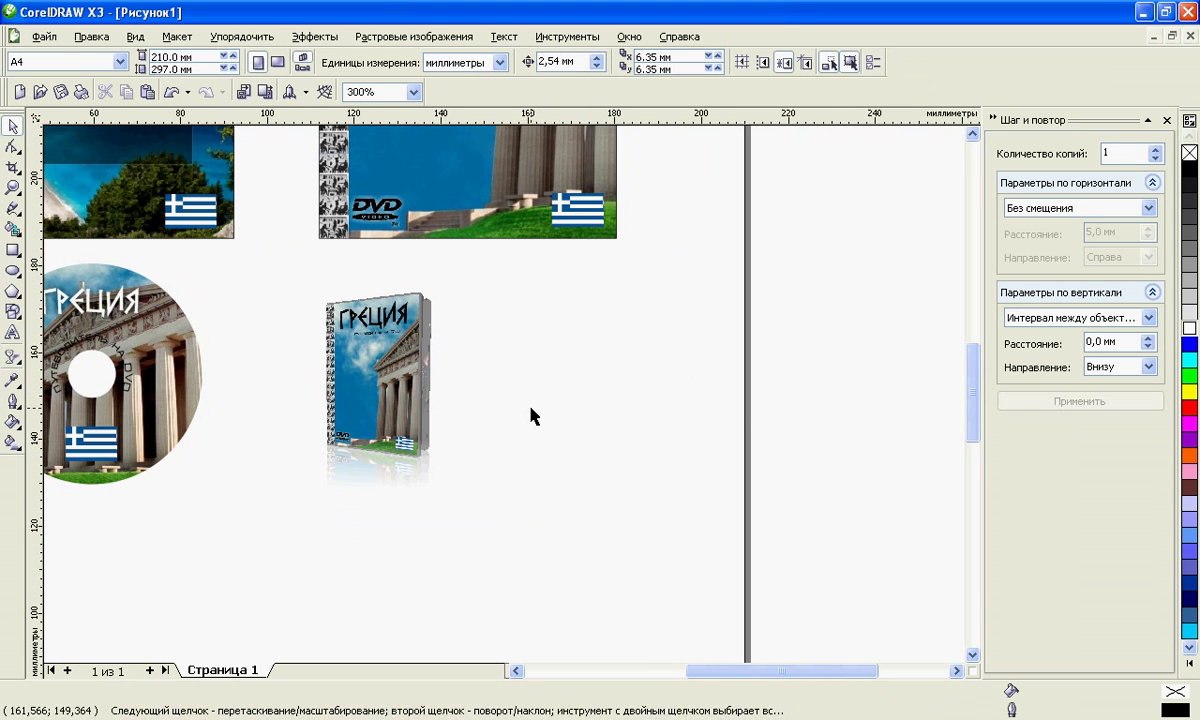
# Step: Switch to eCover Engineer and examine the file formats available for saving the mock-up image, without saving
pyautogui.hotkey('alt', 'Tab')
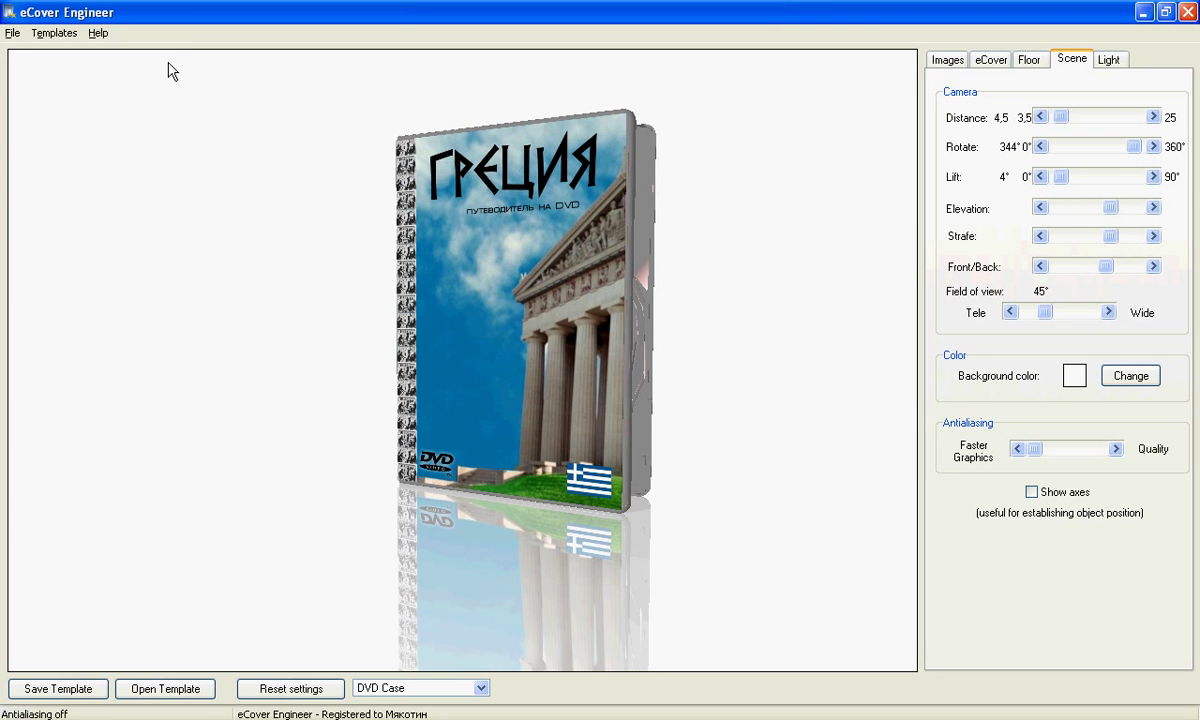
pyautogui.click(13, 34)
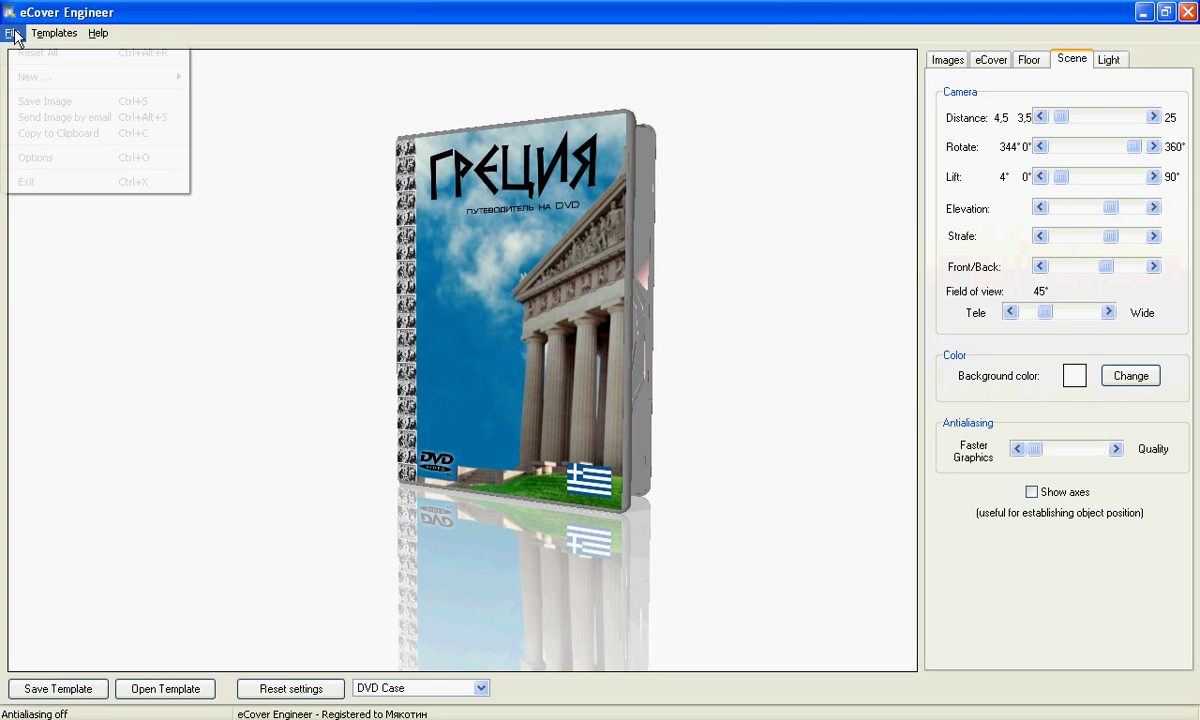
pyautogui.click(33, 104)
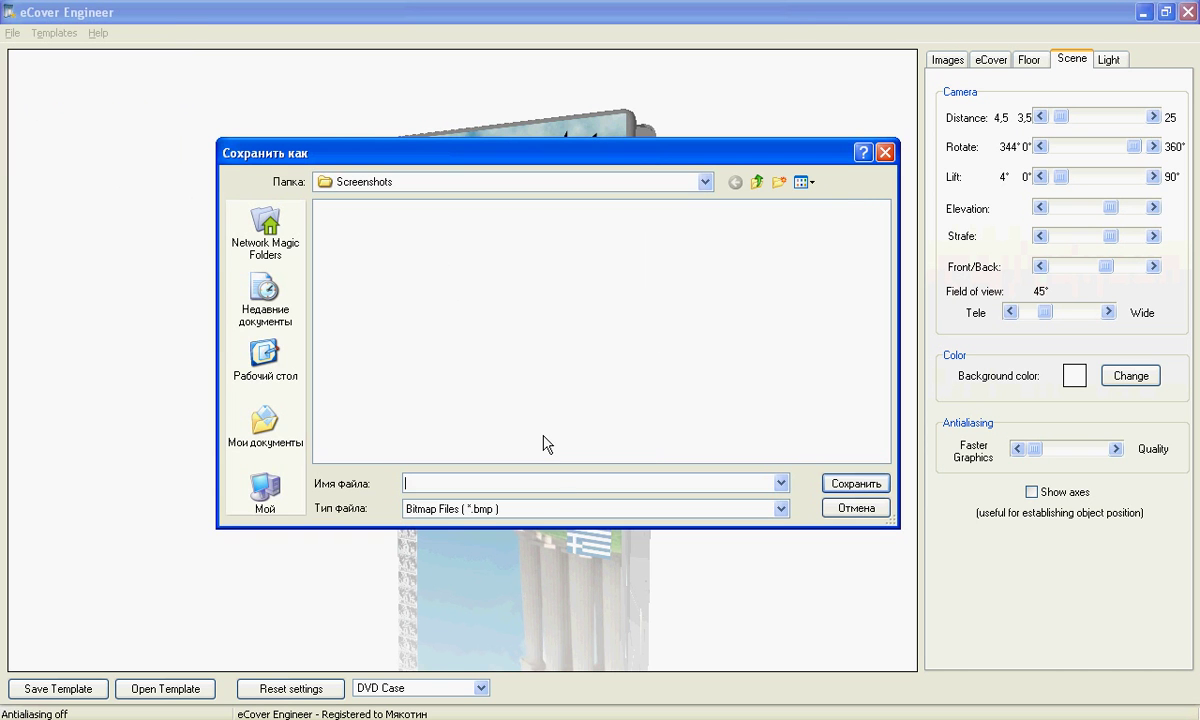
pyautogui.click(559, 509)
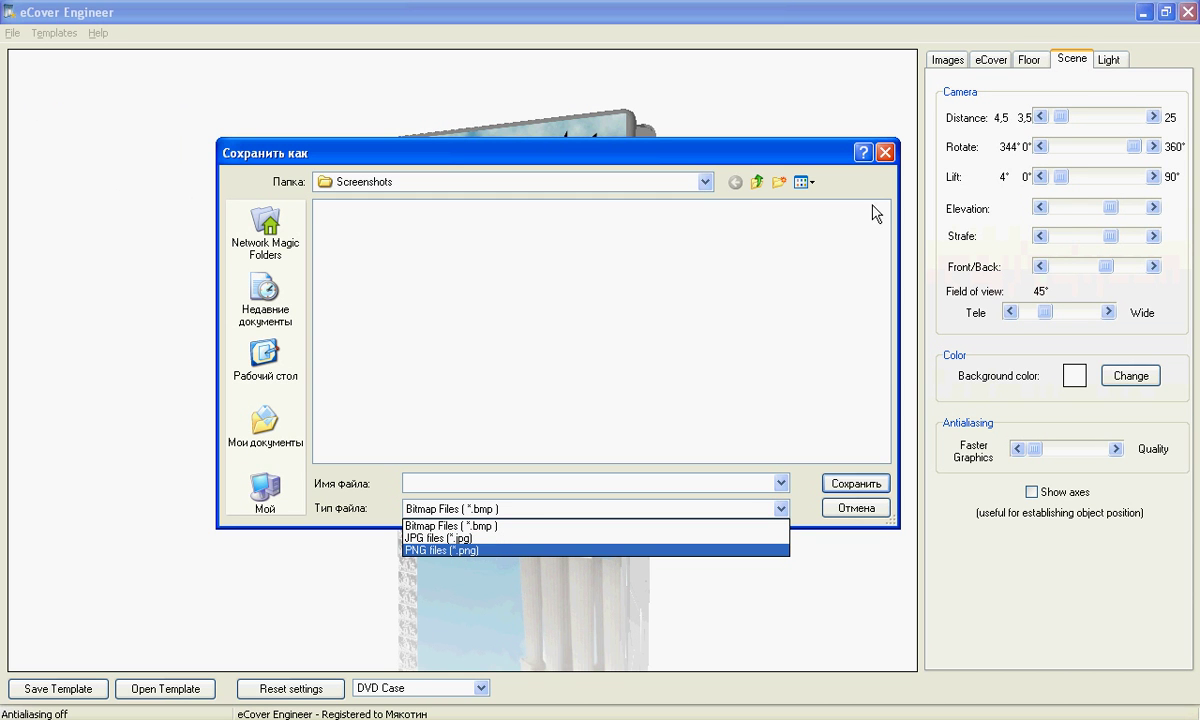
pyautogui.click(886, 156)
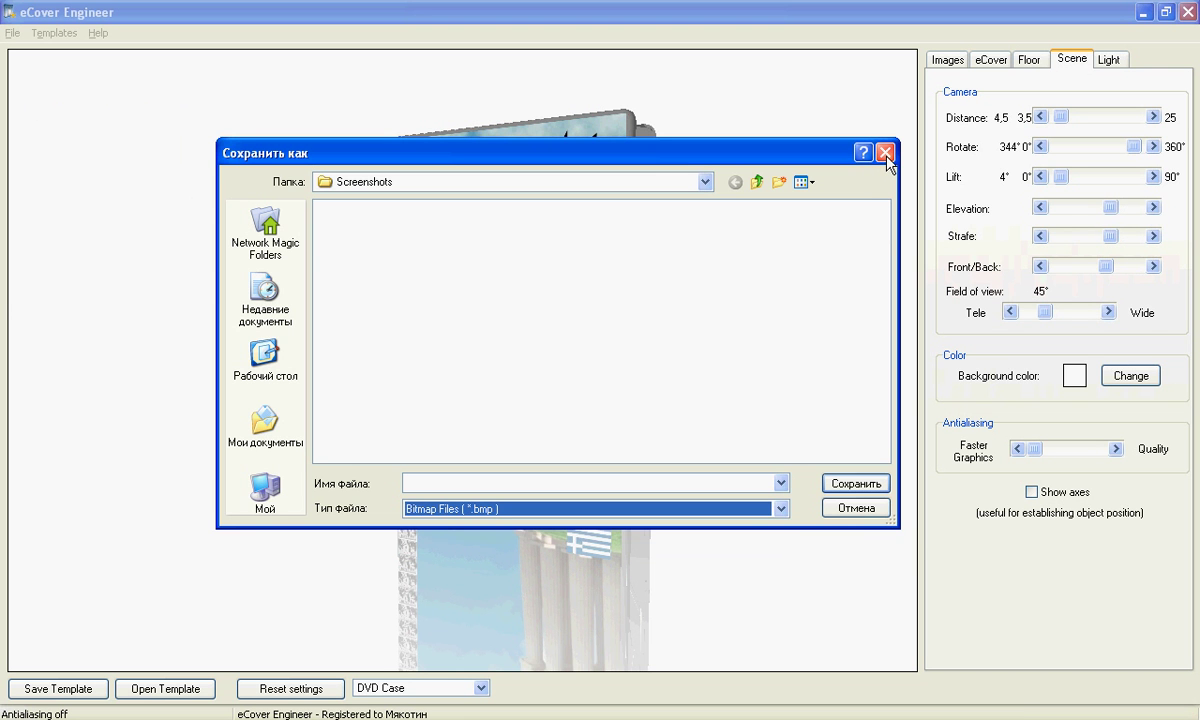
pyautogui.click(886, 153)
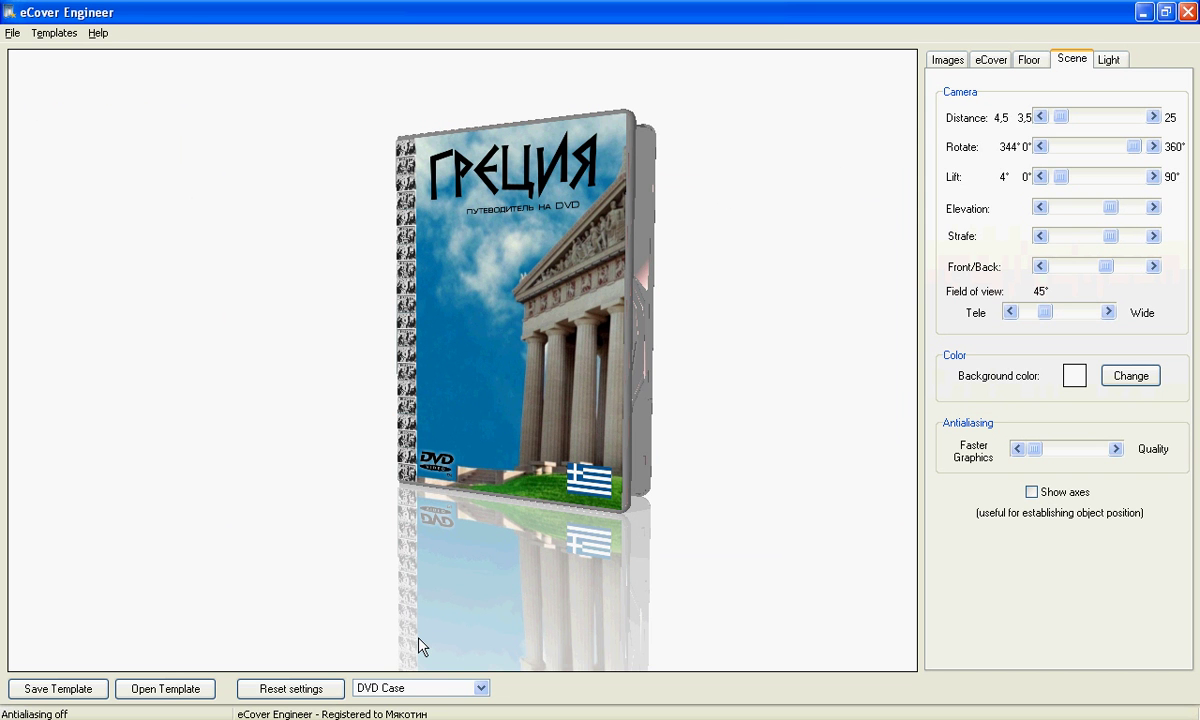
# Step: Switch to CorelDRAW and review both covers, the disc and the case mock-up together on the page
pyautogui.hotkey('alt', 'Tab')
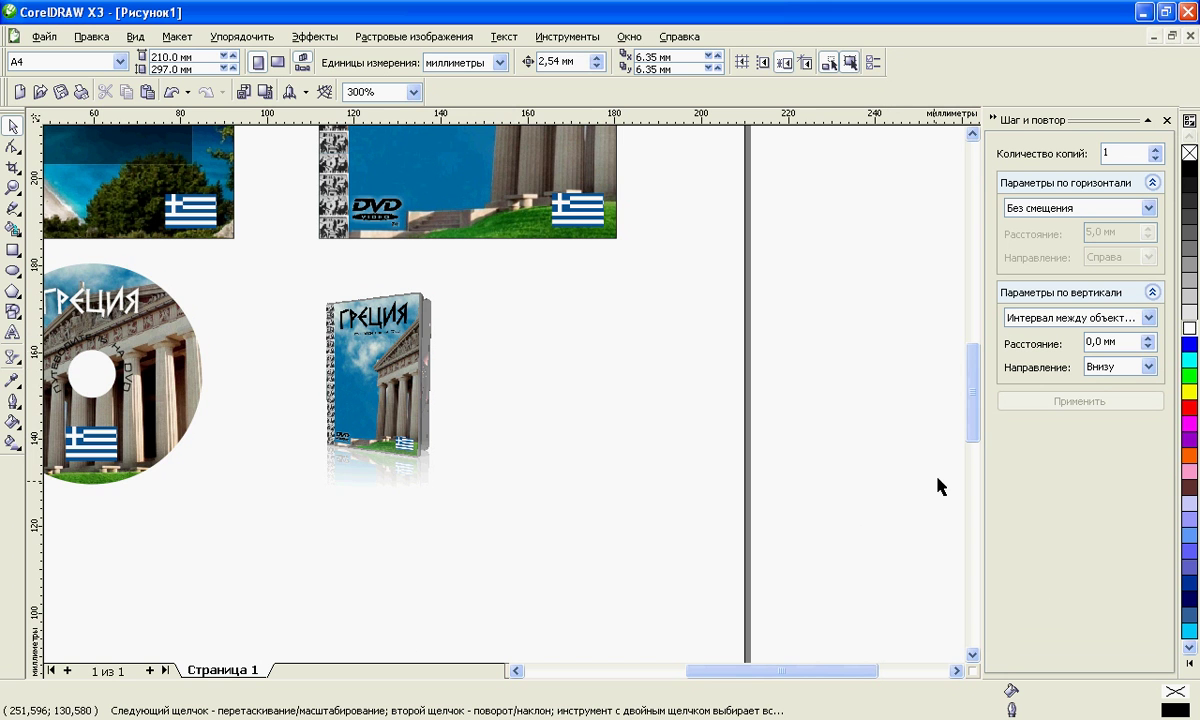
pyautogui.moveTo(973, 420); pyautogui.dragTo(972, 356)
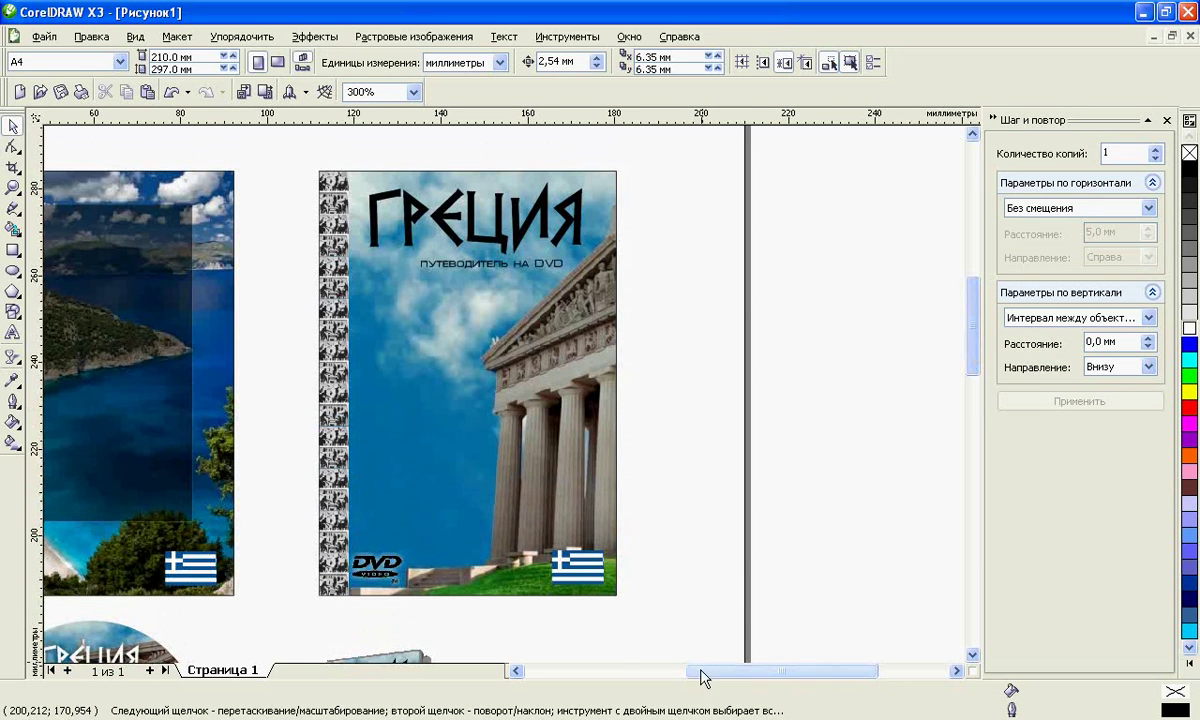
pyautogui.moveTo(702, 670); pyautogui.dragTo(662, 671)
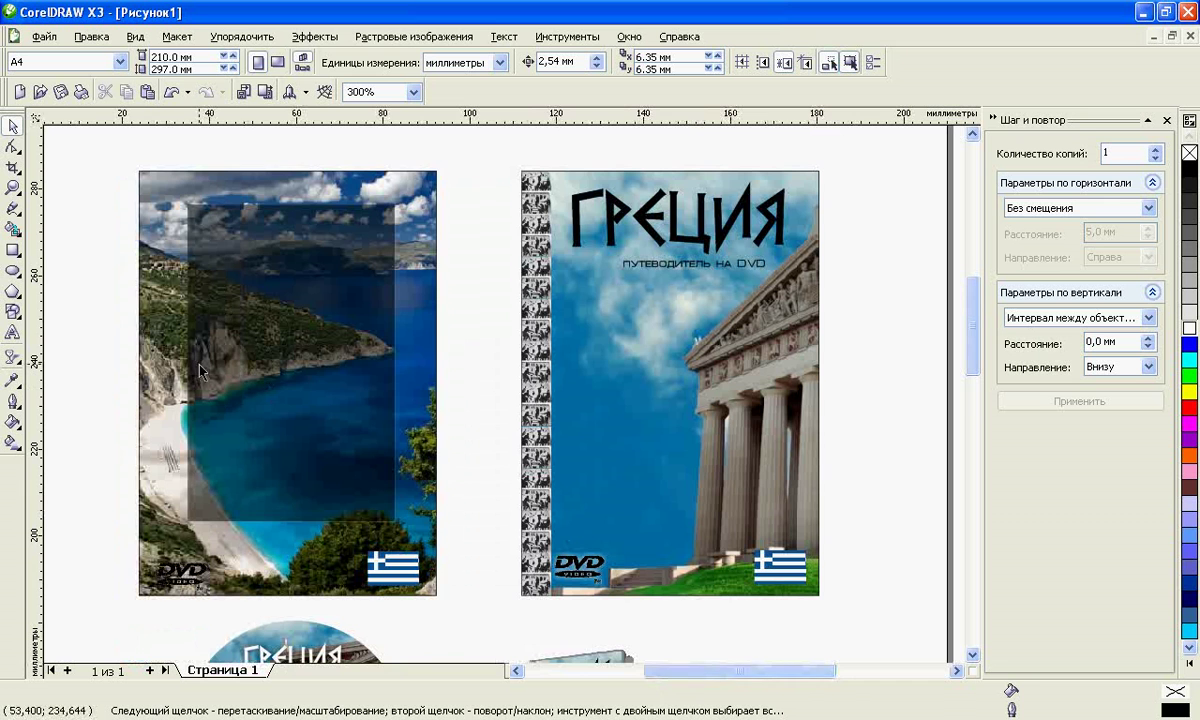
pyautogui.scroll(-1, 525, 455)
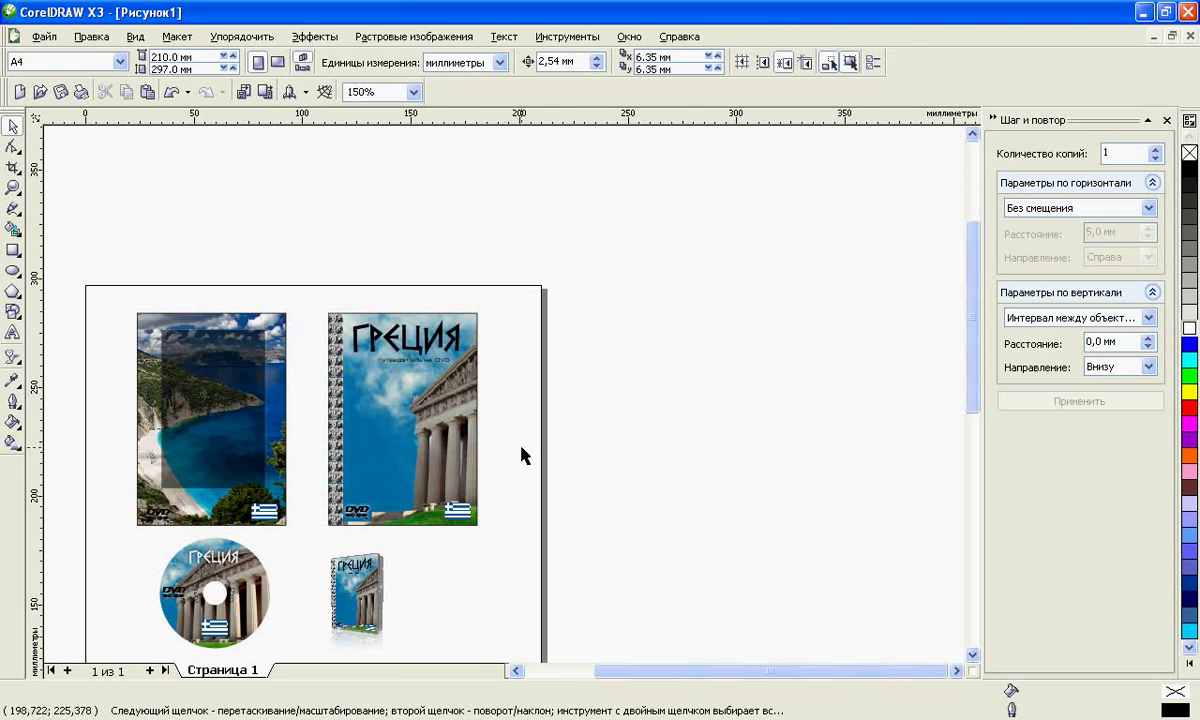
pyautogui.moveTo(617, 677); pyautogui.dragTo(595, 674)
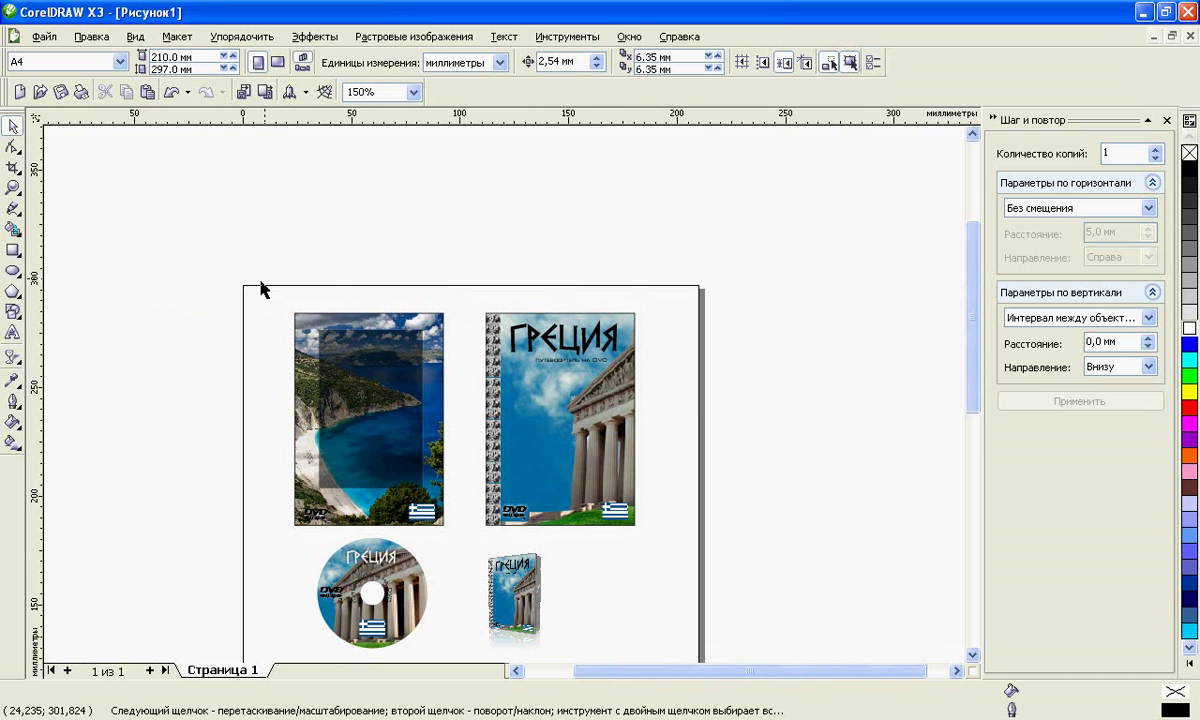
# Step: Switch to eCover Engineer, change the mock-up type to Book and rotate the view to its back and spine
pyautogui.hotkey('alt', 'Tab')
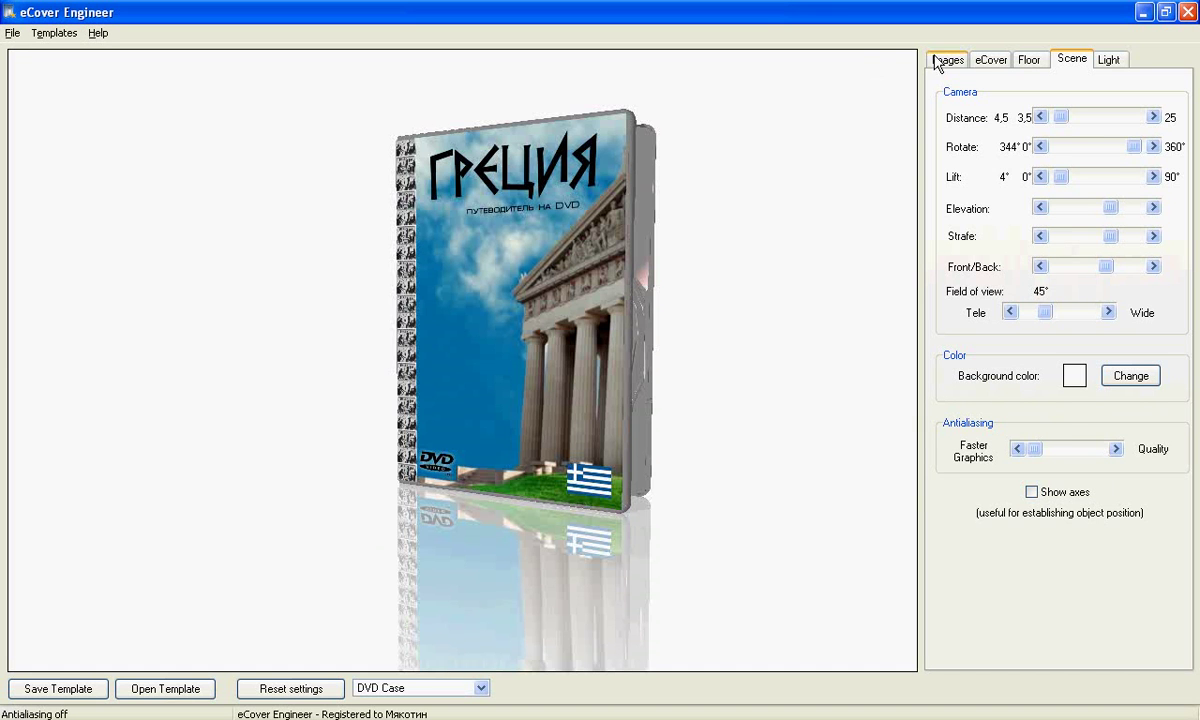
pyautogui.click(940, 62)
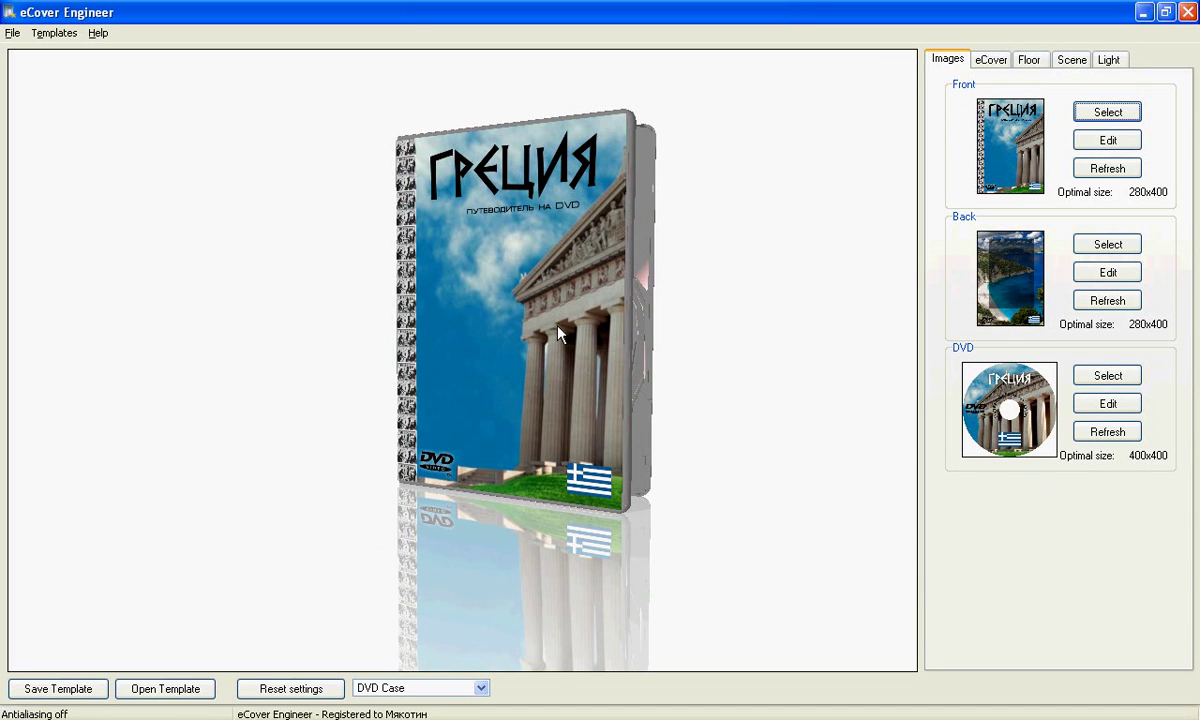
pyautogui.click(460, 691)
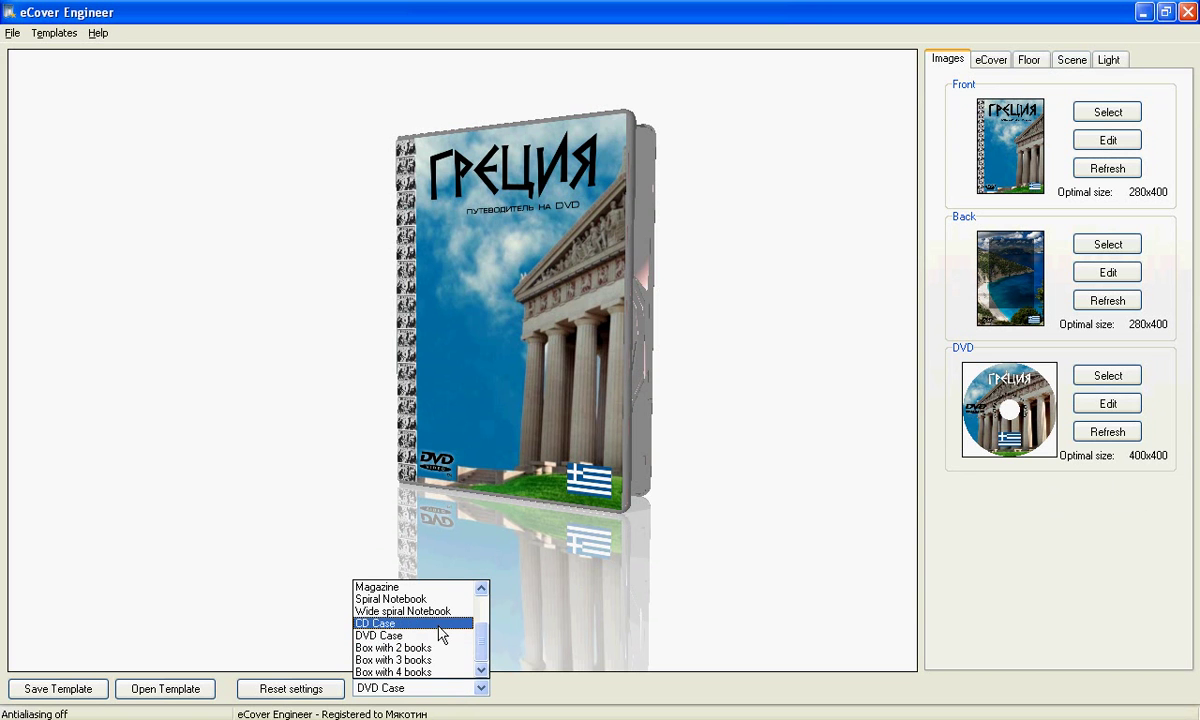
pyautogui.scroll(2, 482, 641)
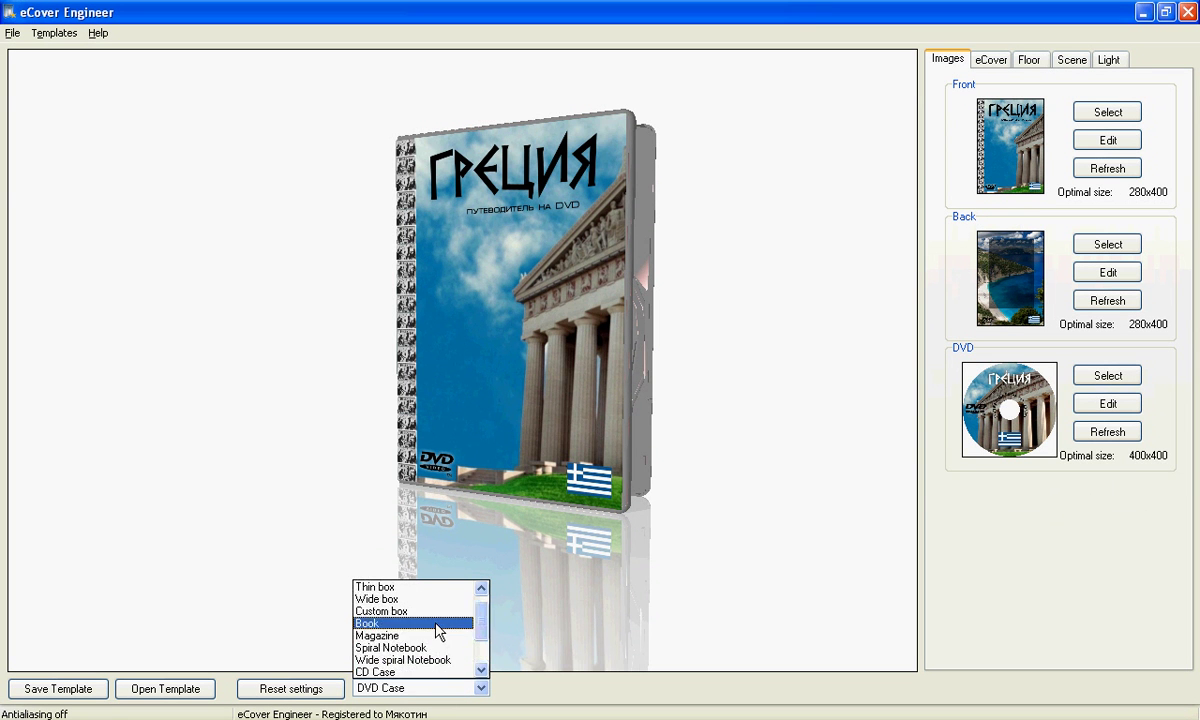
pyautogui.click(436, 630)
pyautogui.moveTo(436, 630); pyautogui.dragTo(536, 348)
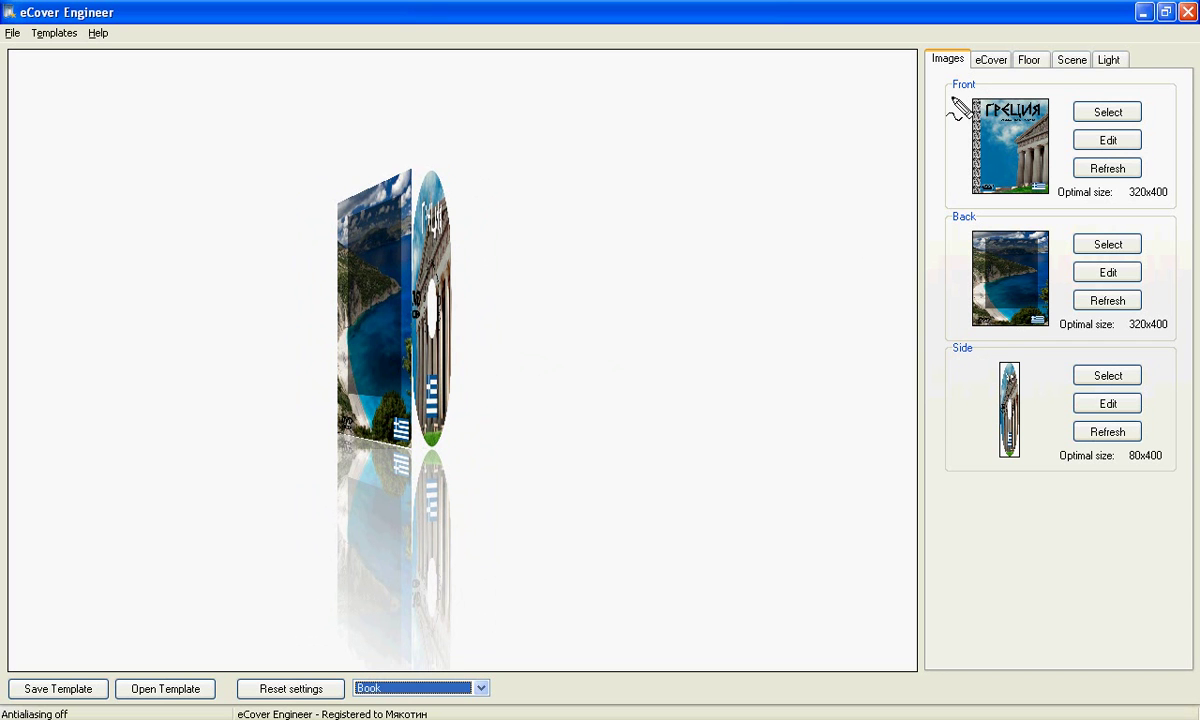
pyautogui.moveTo(903, 121)
pyautogui.mouseDown()
pyautogui.moveTo(962, 118)
pyautogui.moveTo(935, 145)
pyautogui.mouseUp()
pyautogui.moveTo(904, 271)
pyautogui.mouseDown()
pyautogui.moveTo(963, 271)
pyautogui.moveTo(934, 281)
pyautogui.mouseUp()
pyautogui.moveTo(925, 420)
pyautogui.mouseDown()
pyautogui.moveTo(997, 403)
pyautogui.moveTo(965, 428)
pyautogui.mouseUp()
pyautogui.moveTo(980, 366)
pyautogui.mouseDown()
pyautogui.moveTo(1023, 363)
pyautogui.moveTo(1028, 471)
pyautogui.moveTo(968, 460)
pyautogui.mouseUp()
pyautogui.moveTo(981, 364)
pyautogui.mouseDown()
pyautogui.moveTo(984, 471)
pyautogui.moveTo(1023, 473)
pyautogui.moveTo(1026, 391)
pyautogui.moveTo(981, 358)
pyautogui.mouseUp()
pyautogui.press('Escape')
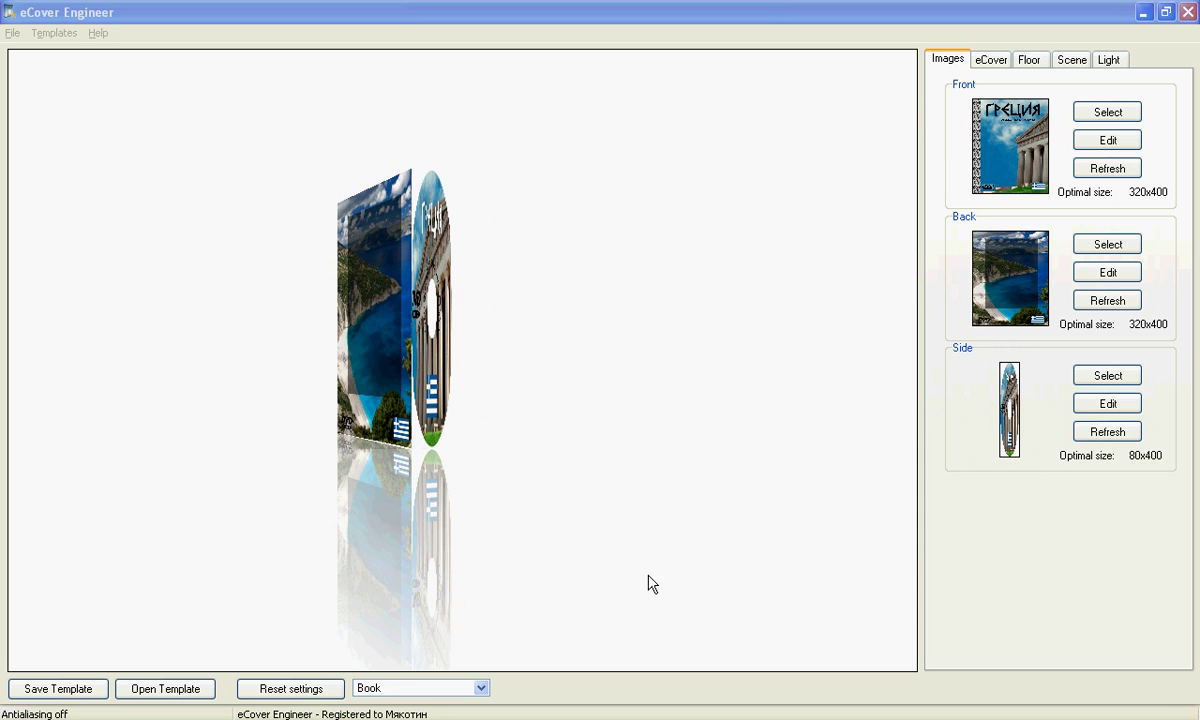
# Step: Turn the book to its front cover, then change the mock-up type to CD Case and rotate its view
pyautogui.moveTo(447, 368); pyautogui.dragTo(306, 364)
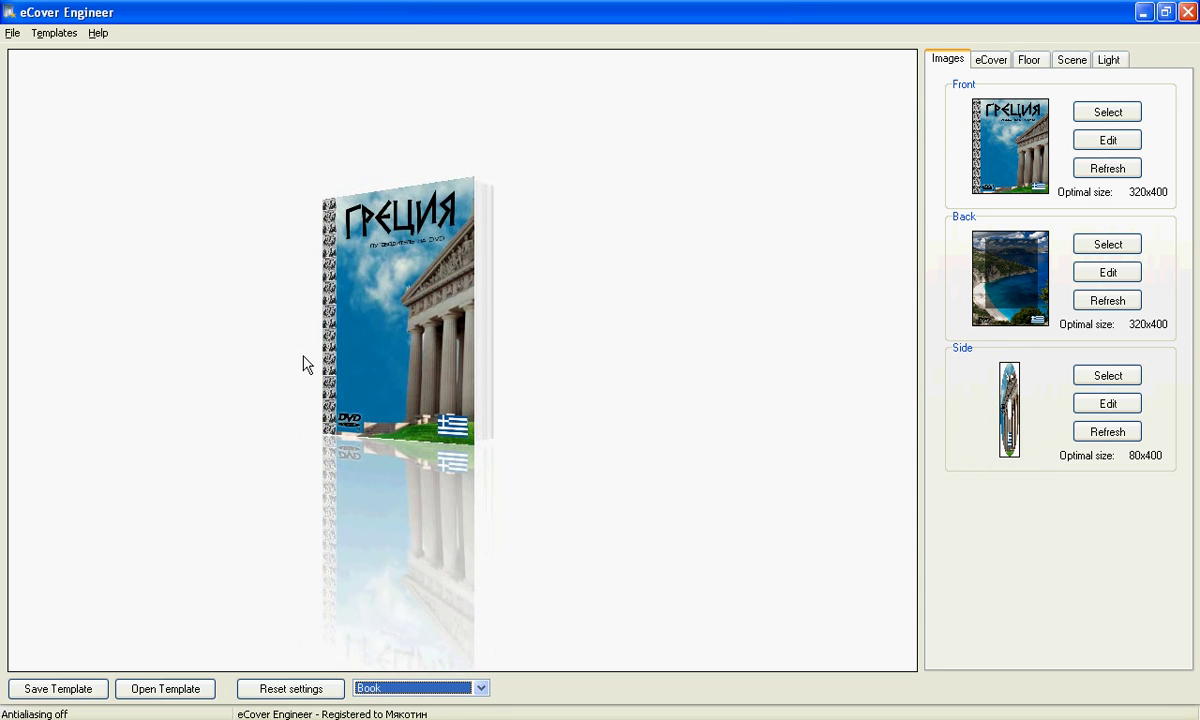
pyautogui.click(385, 690)
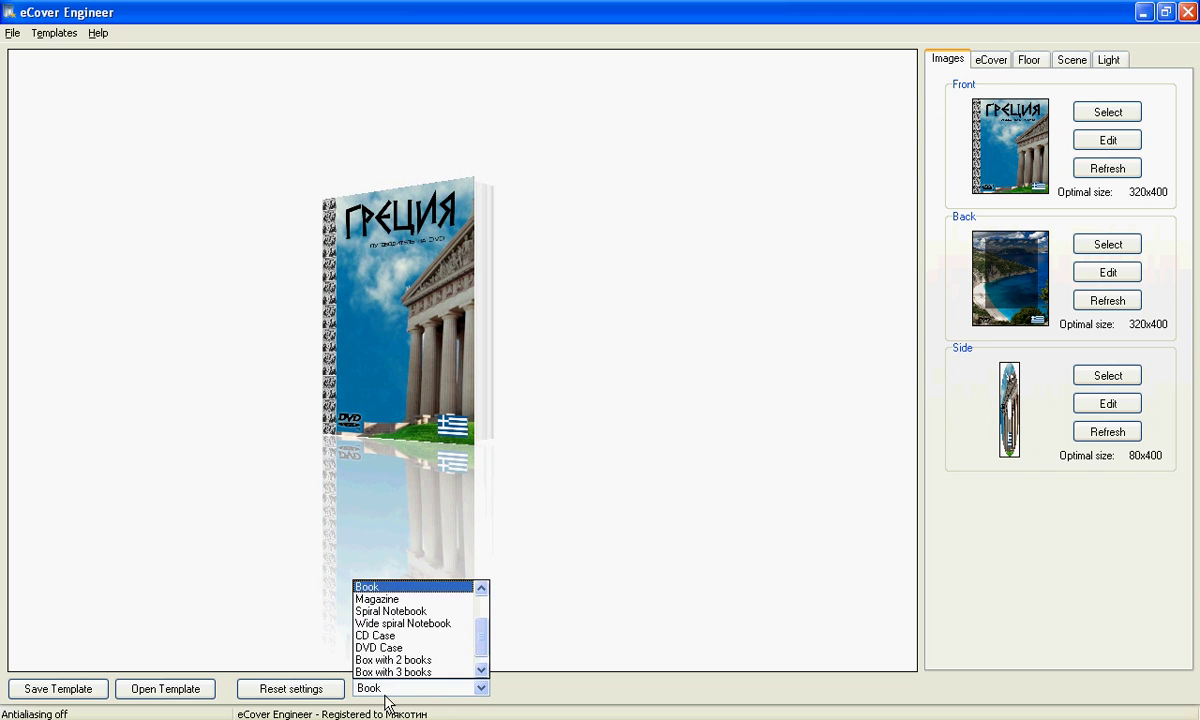
pyautogui.click(378, 635)
pyautogui.moveTo(387, 305); pyautogui.dragTo(439, 307)
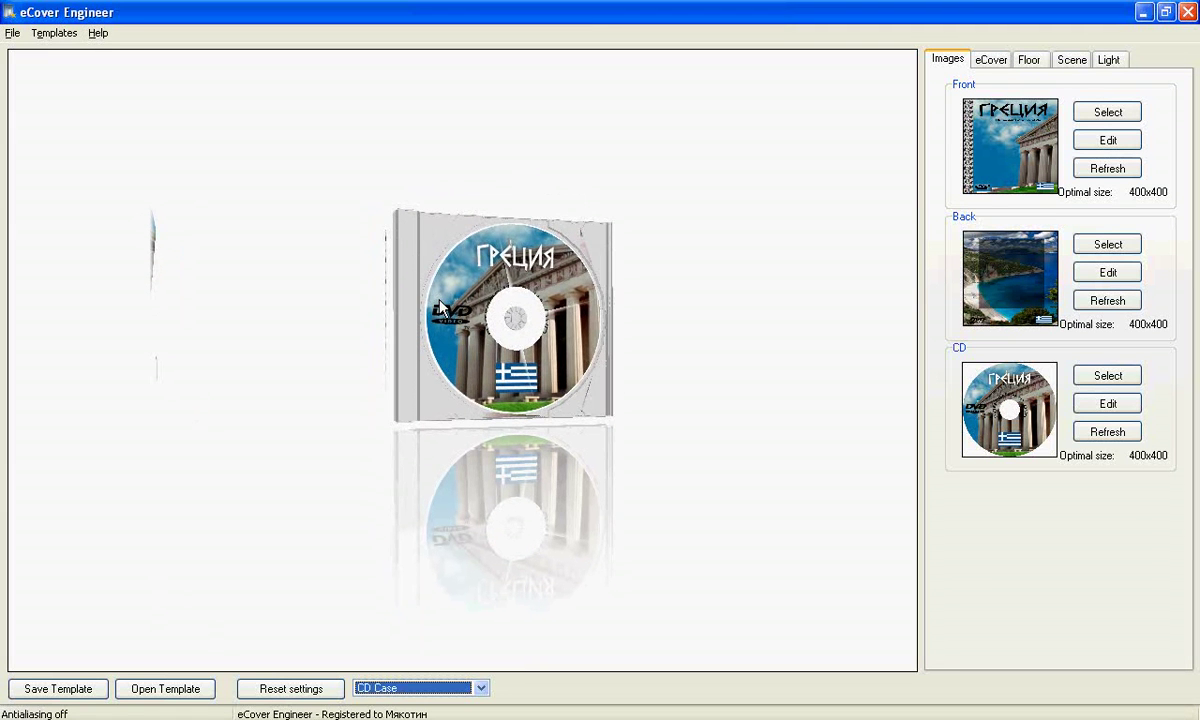
# Step: Set the CD case angle to 114° and rotate the view to see the partly open case from above
pyautogui.click(993, 62)
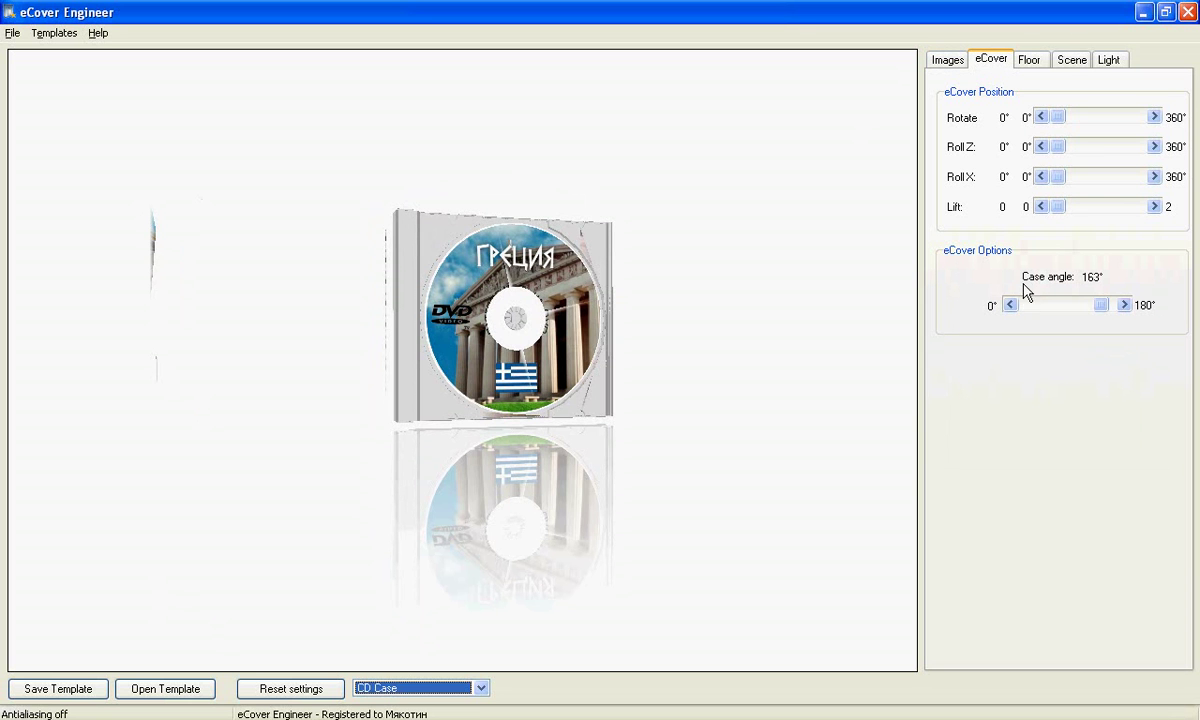
pyautogui.moveTo(1104, 307)
pyautogui.mouseDown()
pyautogui.moveTo(1065, 308)
pyautogui.moveTo(1081, 309)
pyautogui.mouseUp()
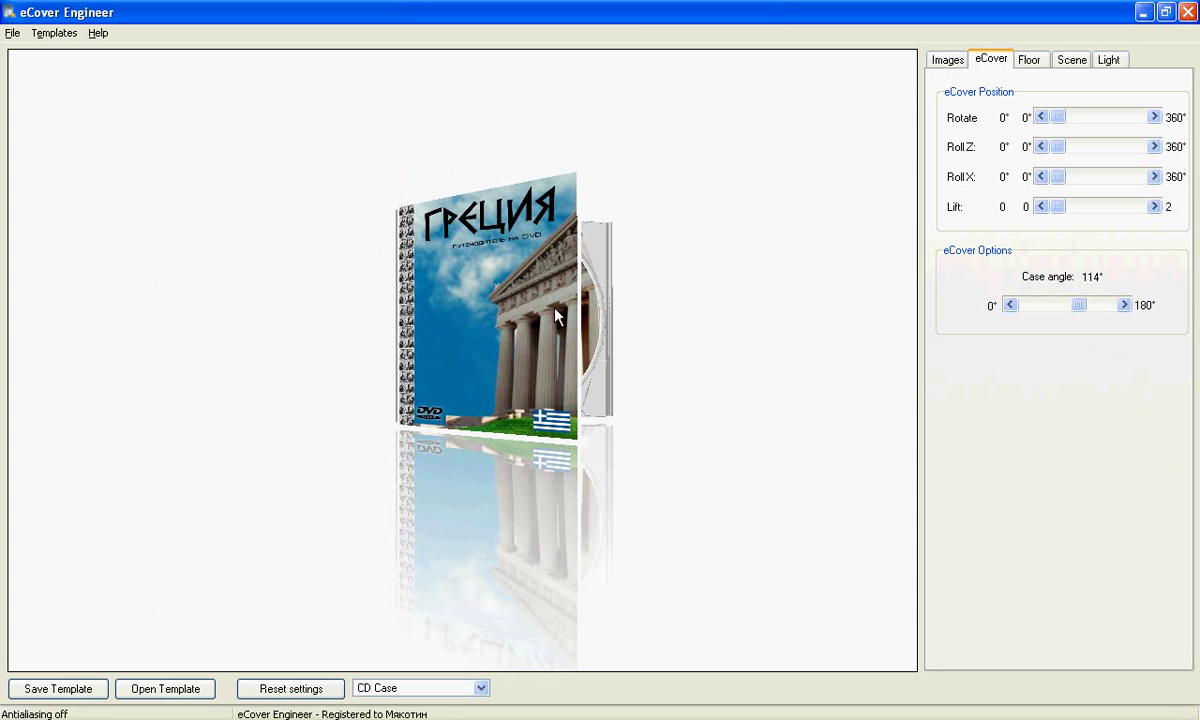
pyautogui.moveTo(556, 314); pyautogui.dragTo(567, 245)
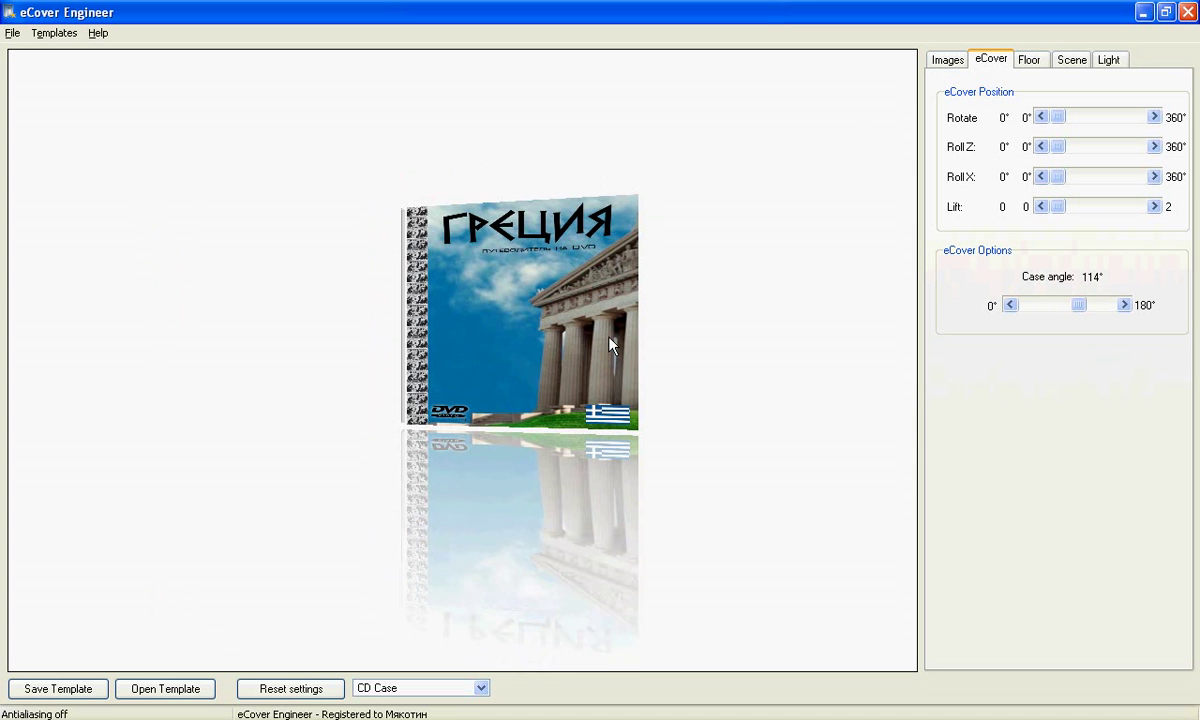
pyautogui.moveTo(614, 343); pyautogui.dragTo(573, 322)
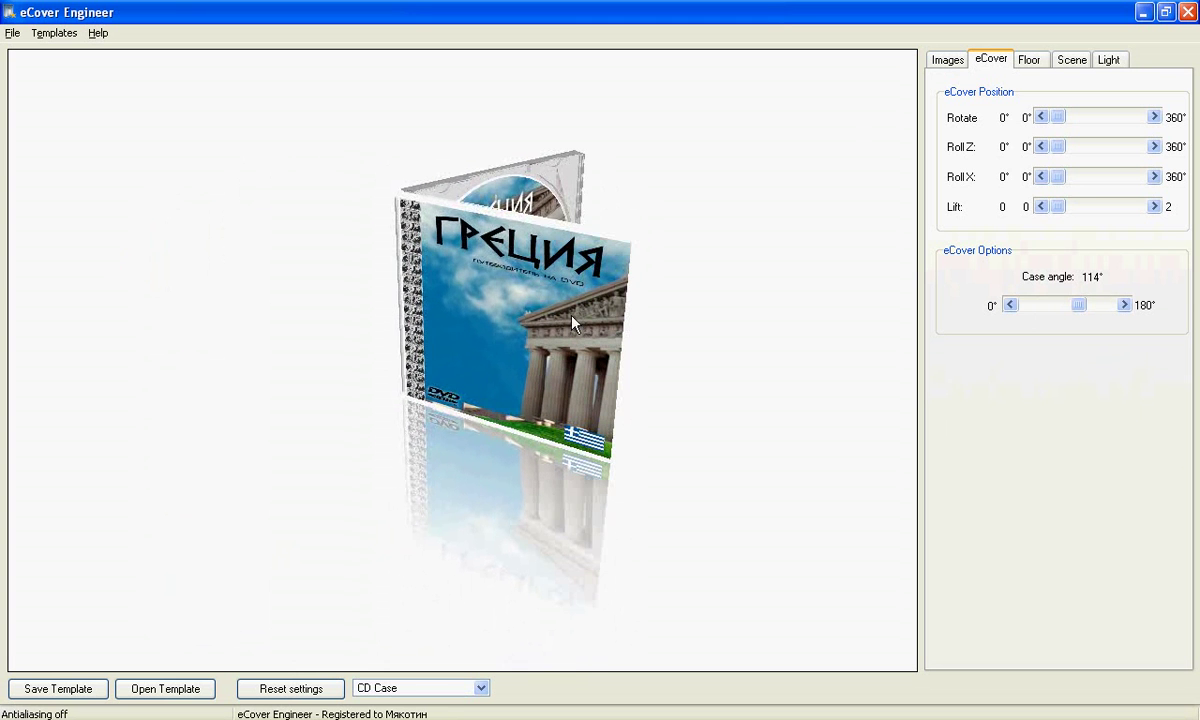